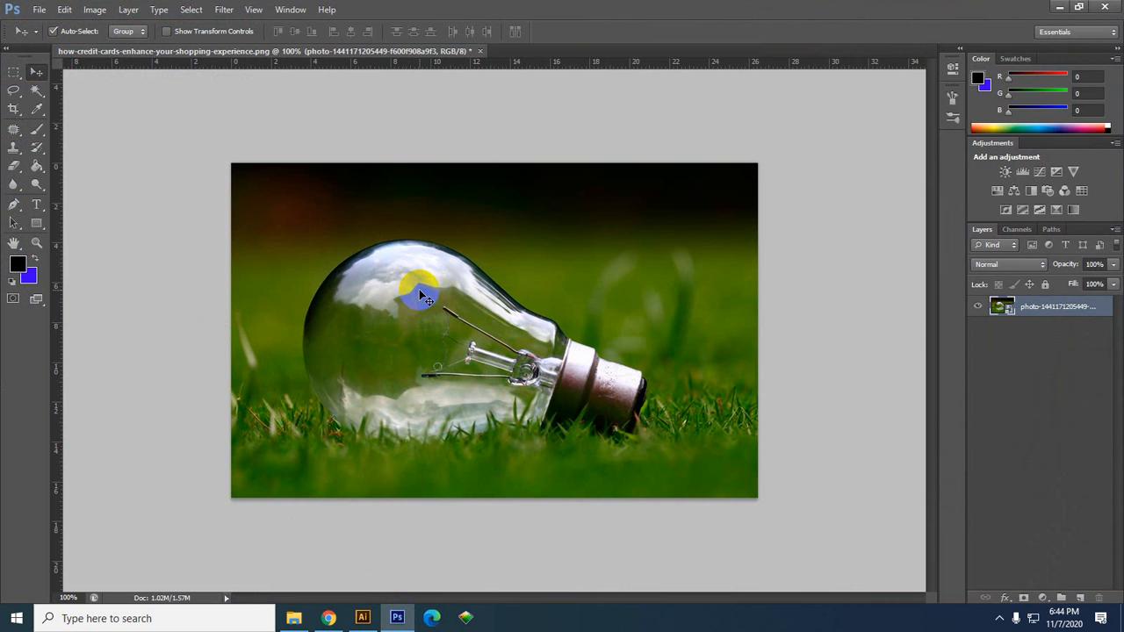
{"action": "left_click", "coordinate": [1045, 307]}
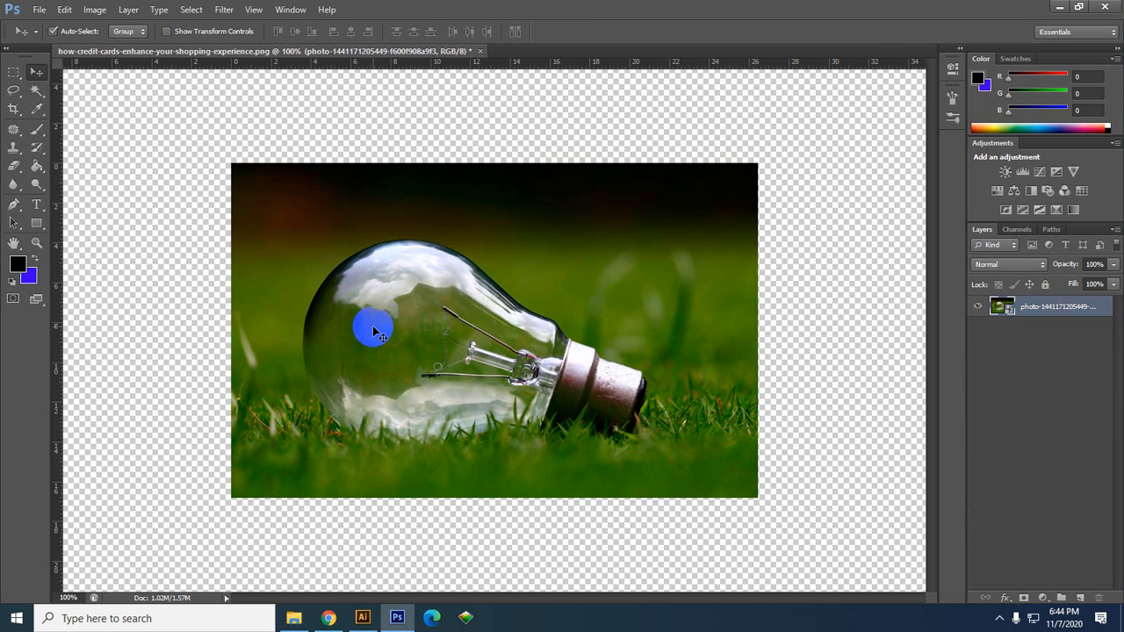
{"action": "left_click", "coordinate": [1052, 309]}
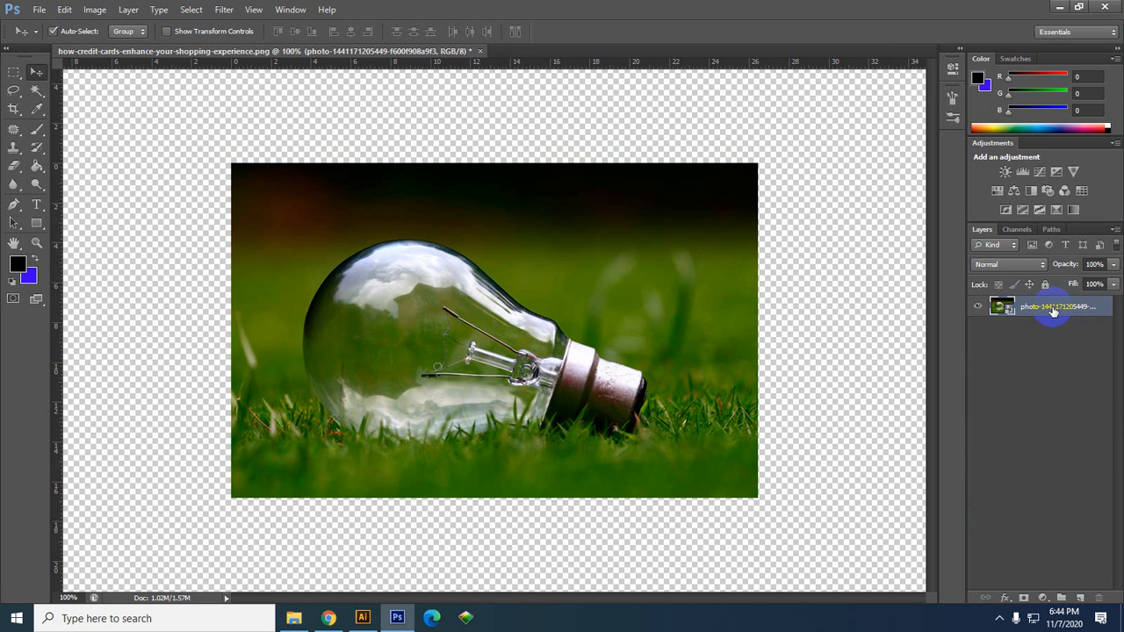
{"action": "right_click", "coordinate": [1049, 310]}
{"action": "left_click", "coordinate": [1084, 348]}
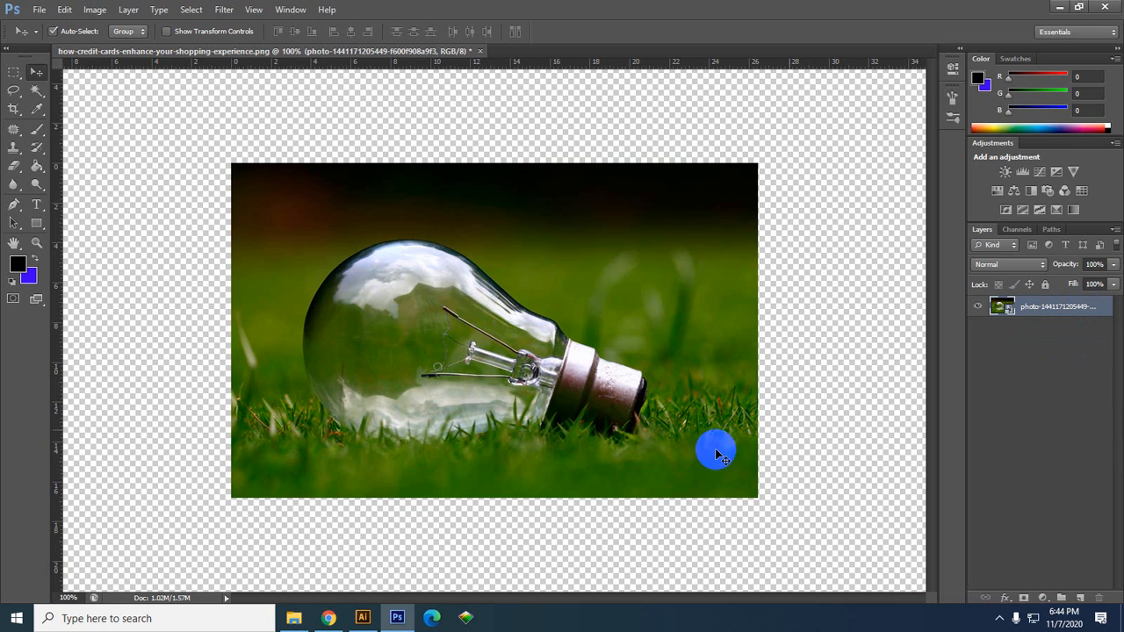
Place the selected goldfish and water images from the Downloads folder into the bulb document, skipping hydration_1200x620.webp.
{"action": "left_click", "coordinate": [294, 619]}
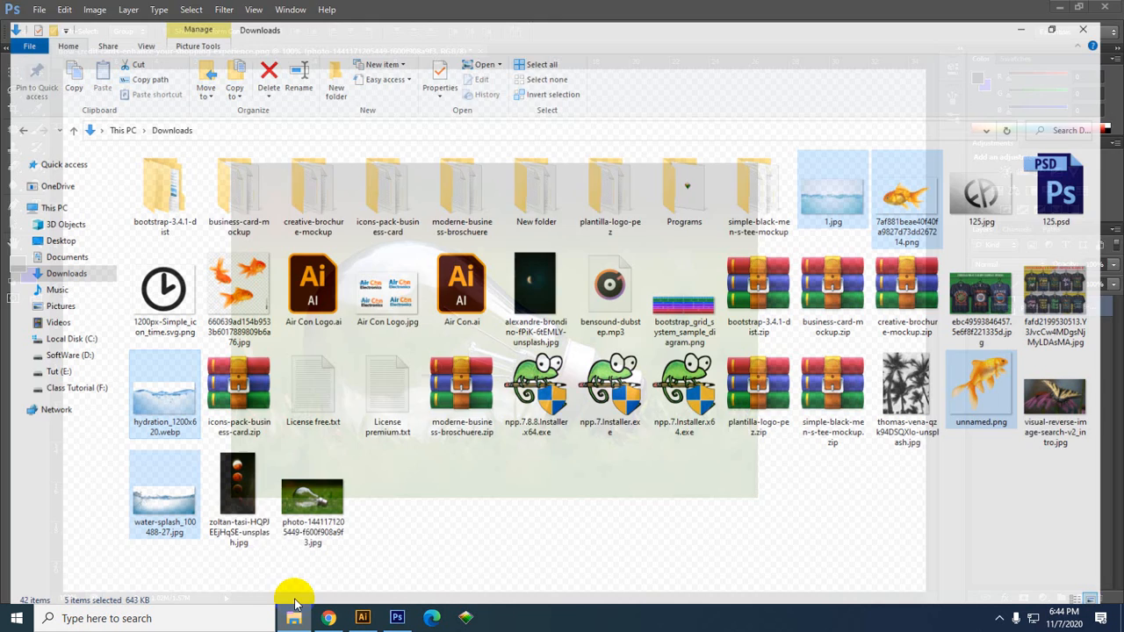
{"action": "left_click_drag", "start_coordinate": [187, 426], "coordinate": [454, 308]}
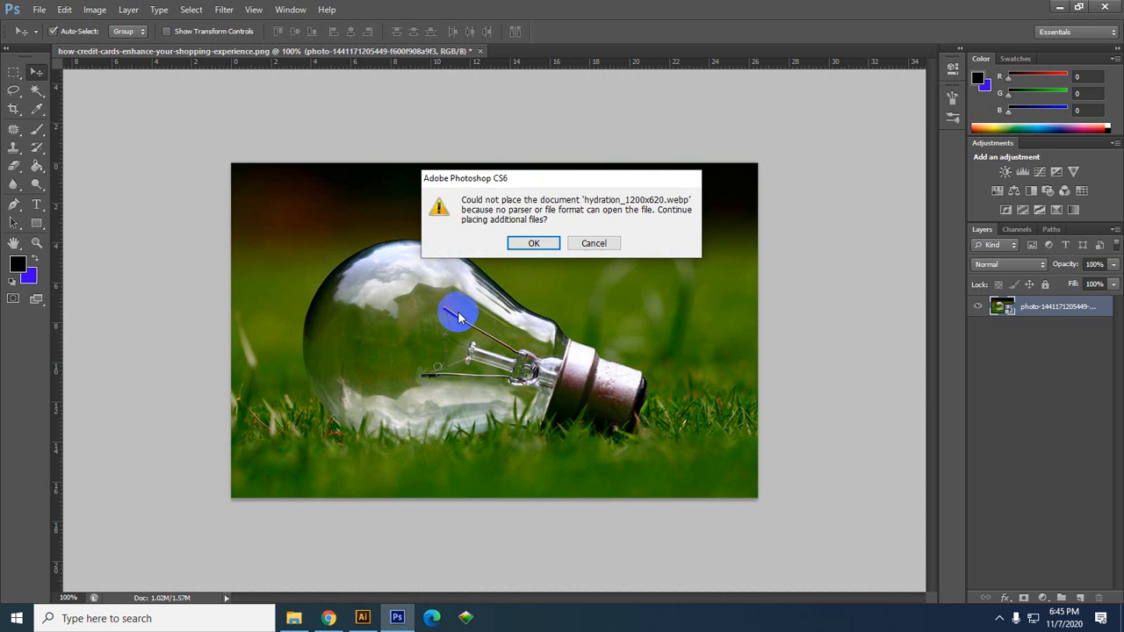
{"action": "left_click", "coordinate": [532, 243]}
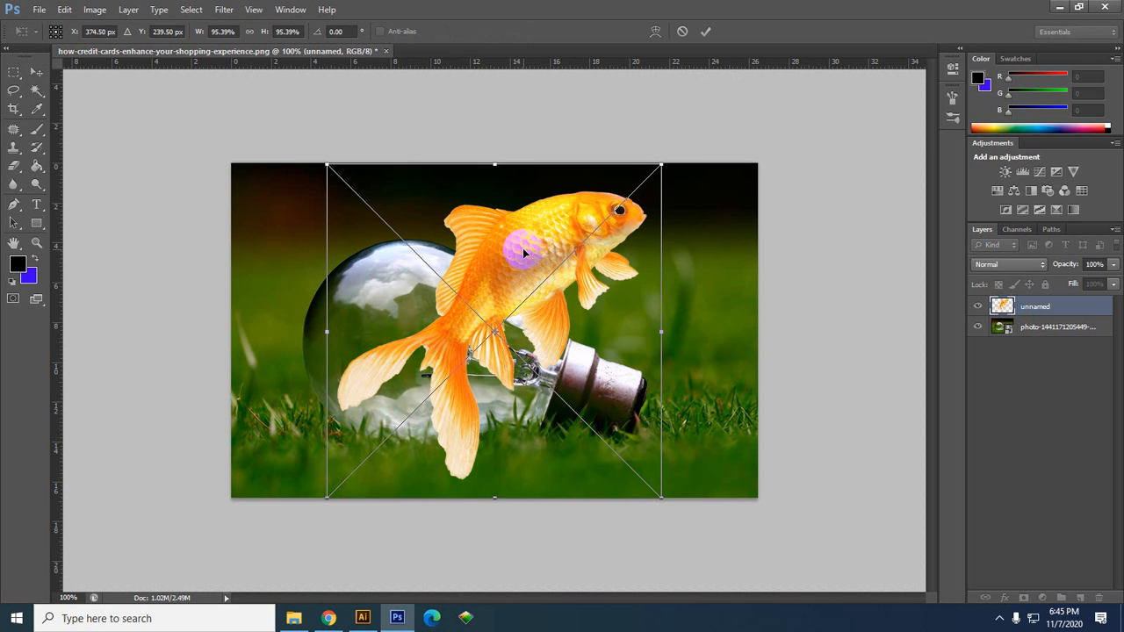
{"action": "double_click", "coordinate": [523, 253]}
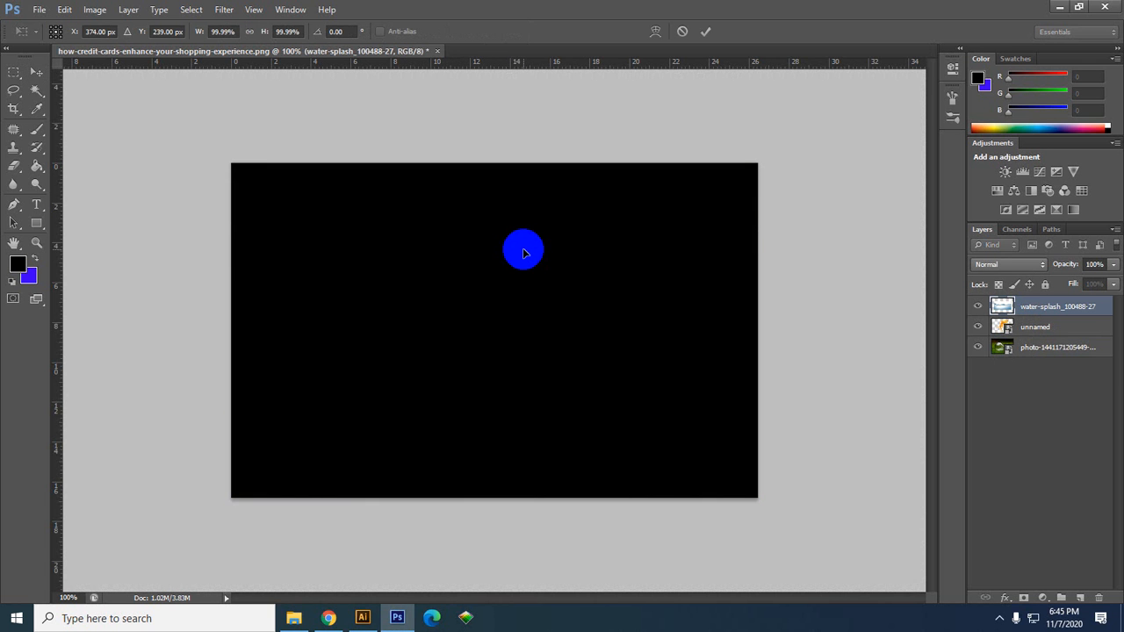
{"action": "key", "text": "Return"}
{"action": "key", "text": "Return"}
{"action": "key", "text": "Return"}
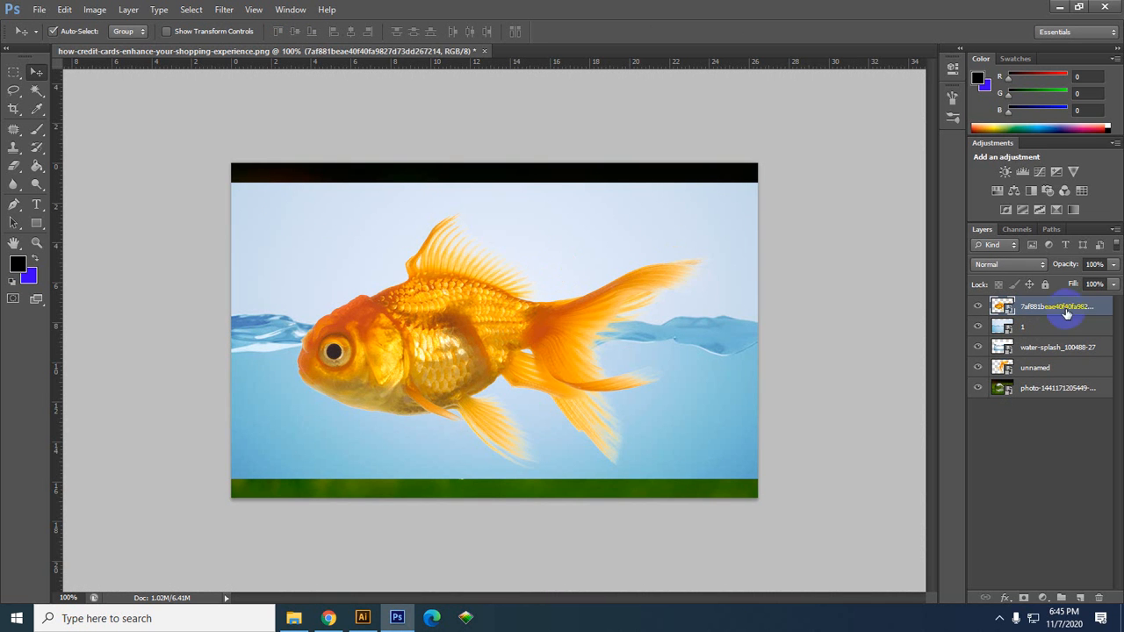
Move the unnamed goldfish layer above layer 1 and hide both goldfish layers and both water layers.
{"action": "left_click", "coordinate": [1043, 352]}
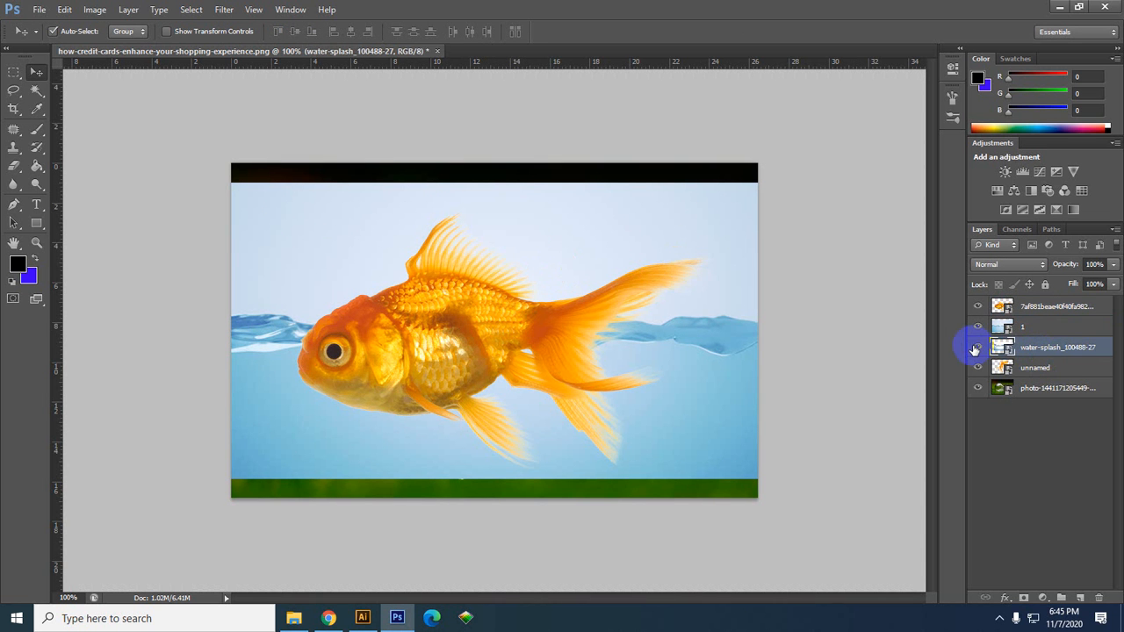
{"action": "left_click_drag", "start_coordinate": [1035, 367], "coordinate": [1045, 329]}
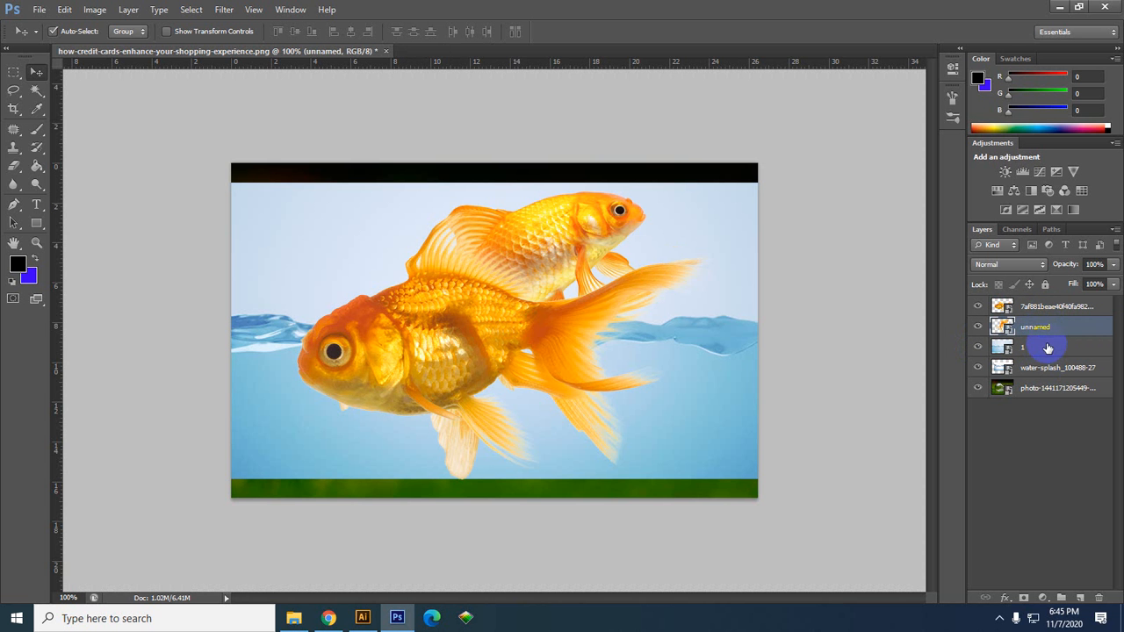
{"action": "left_click", "coordinate": [978, 306]}
{"action": "left_click", "coordinate": [978, 326]}
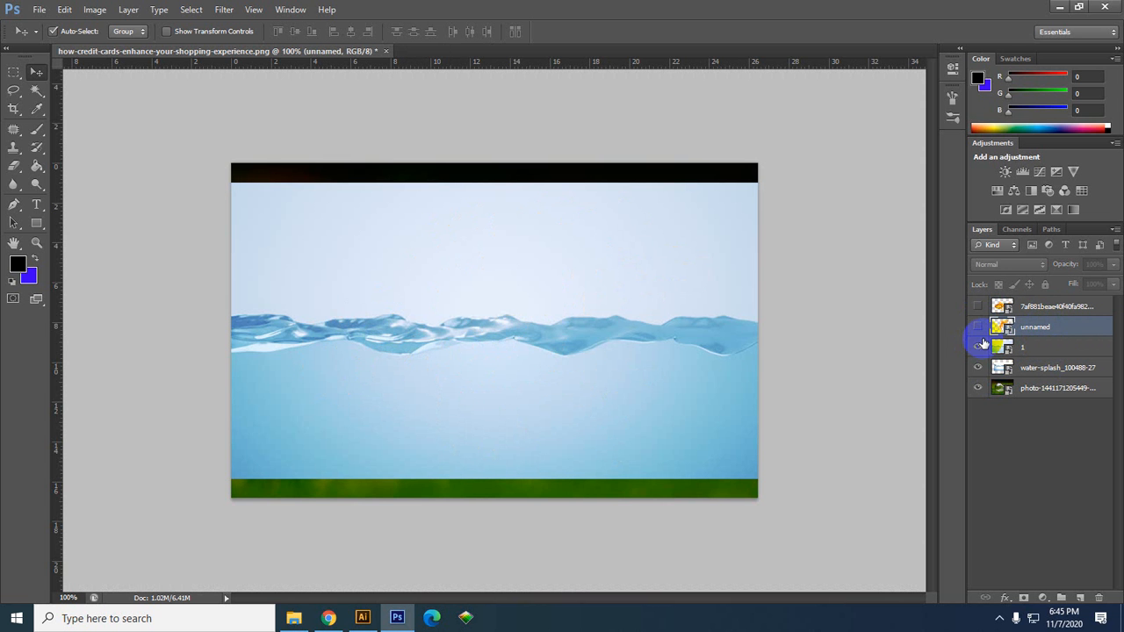
{"action": "left_click", "coordinate": [978, 347]}
{"action": "left_click", "coordinate": [977, 367]}
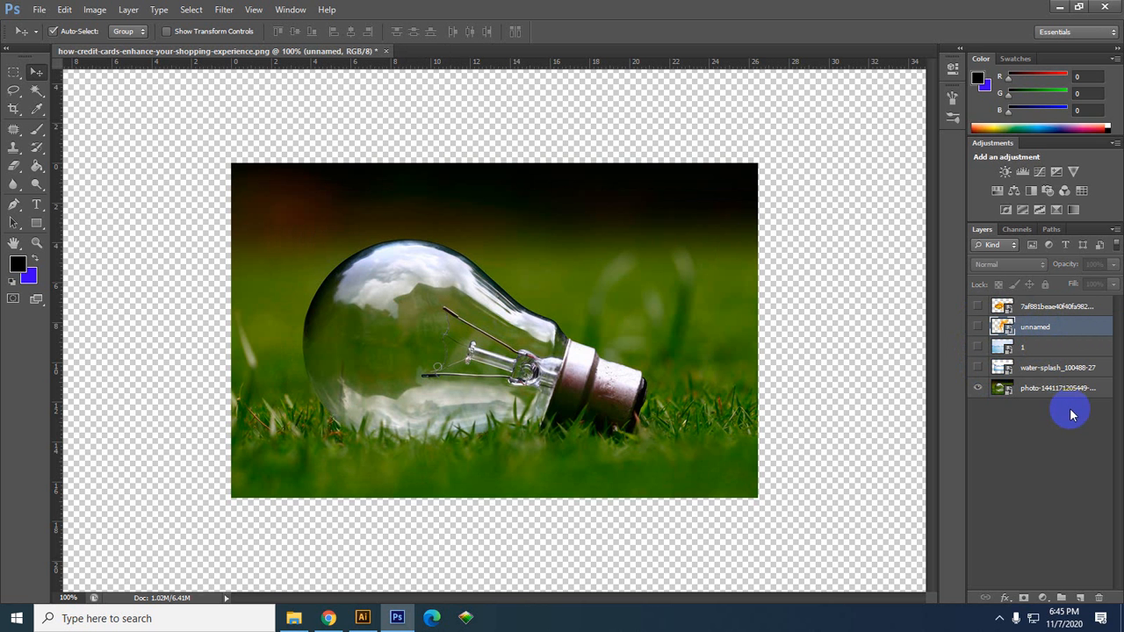
Rasterize the light bulb photo layer.
{"action": "left_click", "coordinate": [1045, 307]}
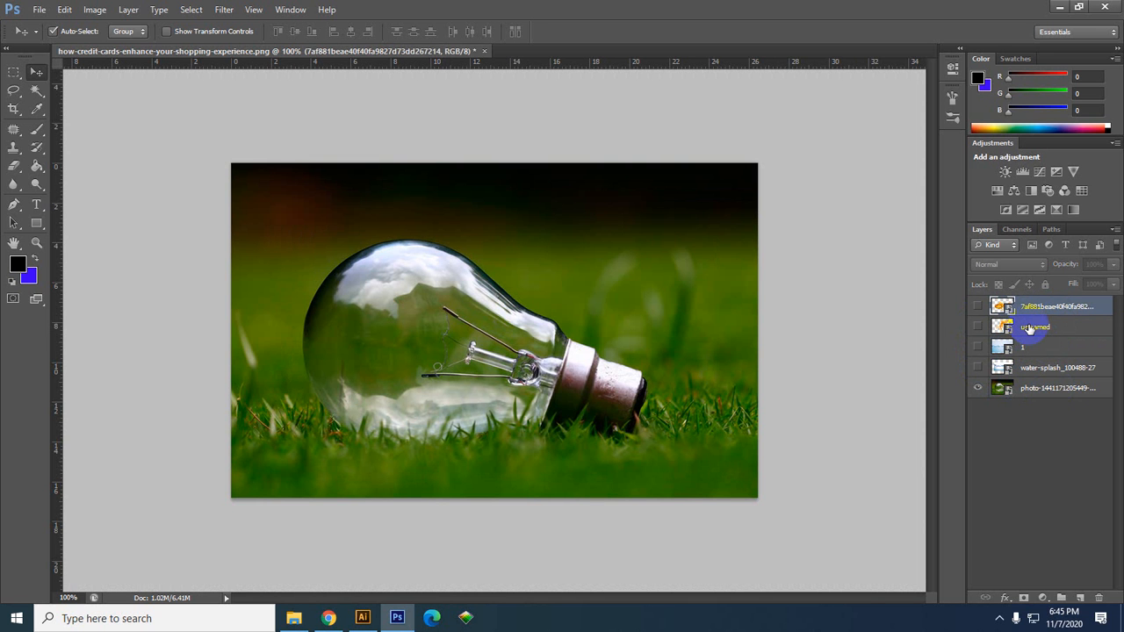
{"action": "left_click", "coordinate": [1043, 393]}
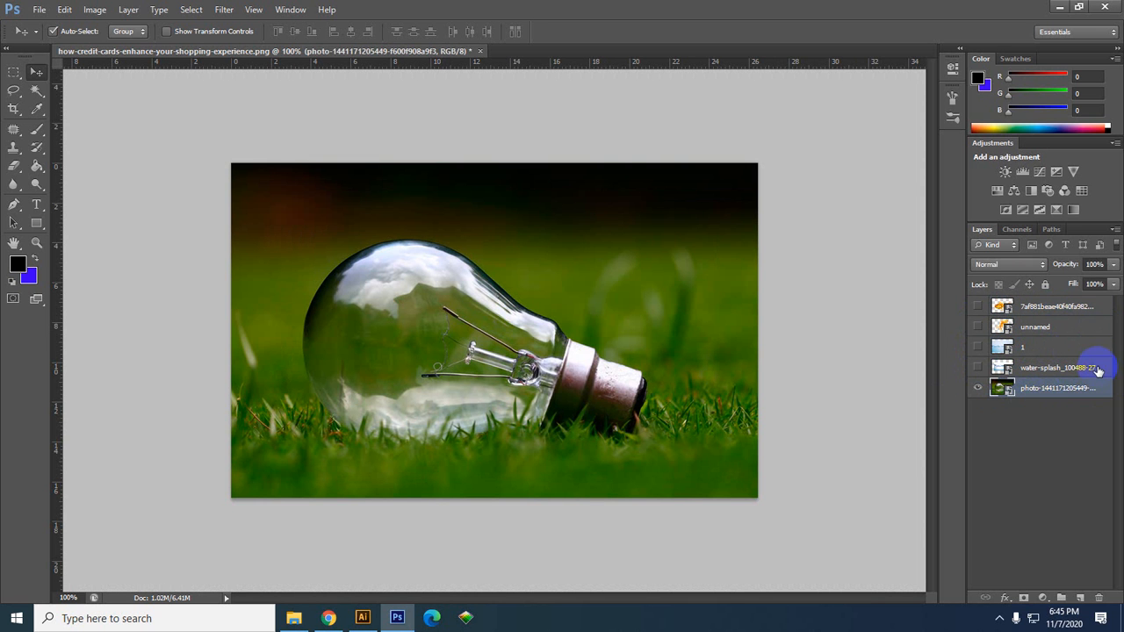
{"action": "right_click", "coordinate": [1059, 394]}
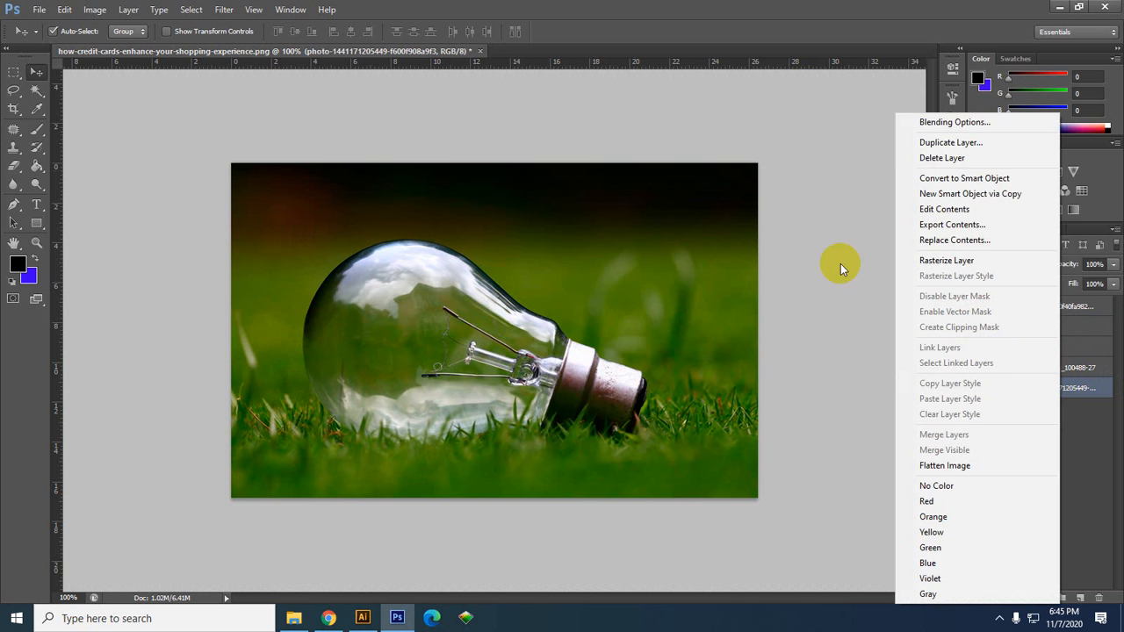
{"action": "left_click", "coordinate": [947, 260]}
Draw a freehand Lasso selection around the filament wires and glass support inside the bulb.
{"action": "scroll", "coordinate": [533, 408], "scroll_direction": "up", "scroll_amount": 1}
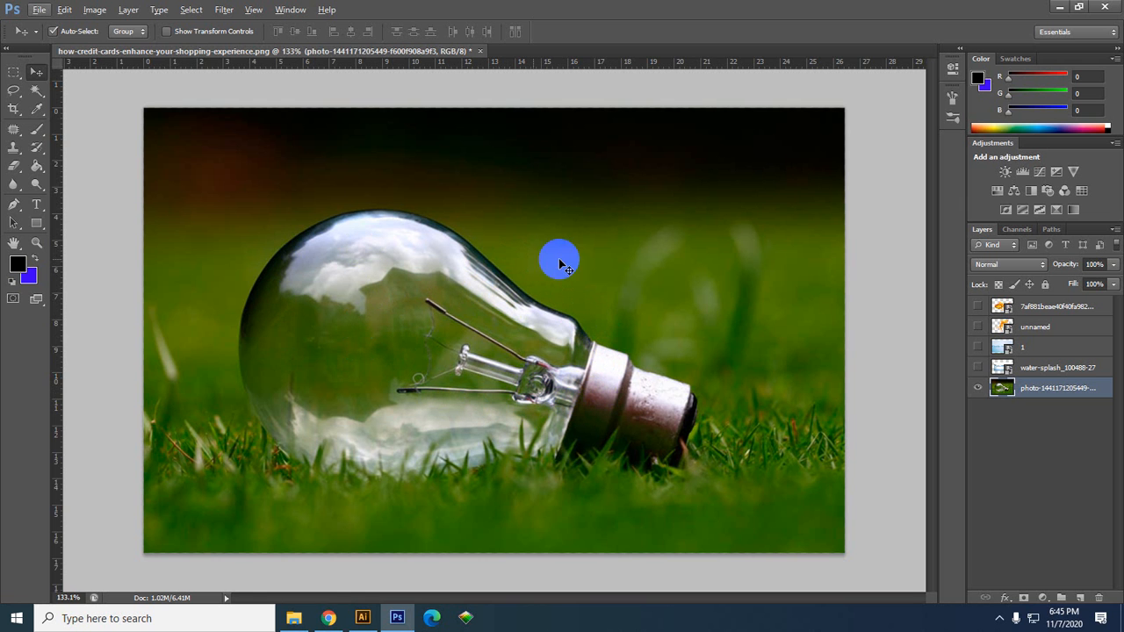
{"action": "left_click", "coordinate": [15, 92]}
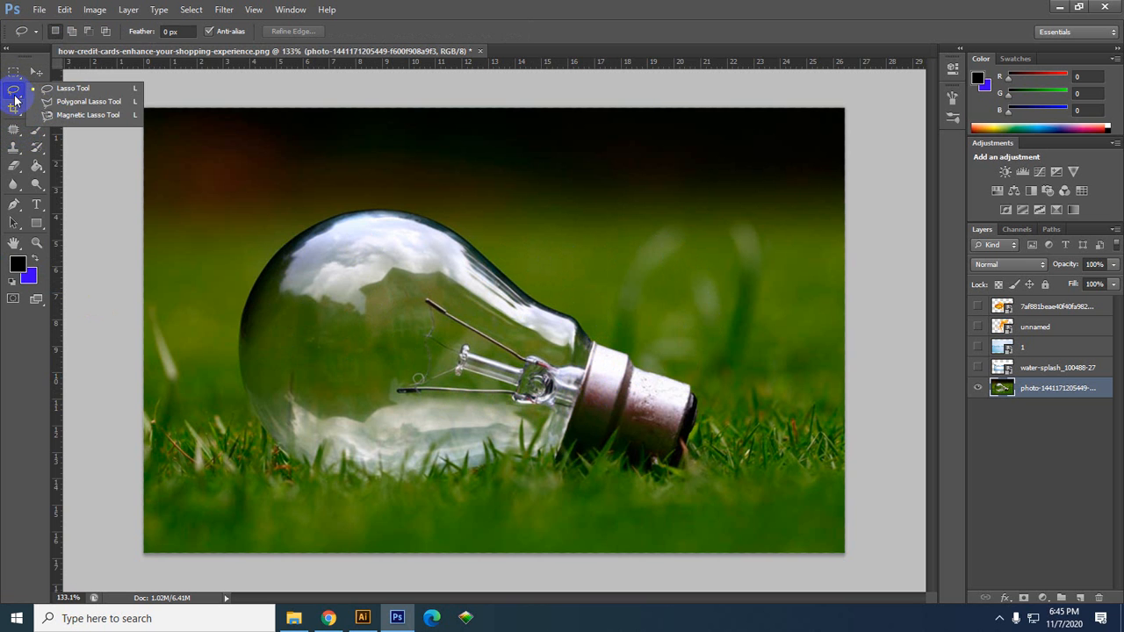
{"action": "left_click", "coordinate": [71, 89]}
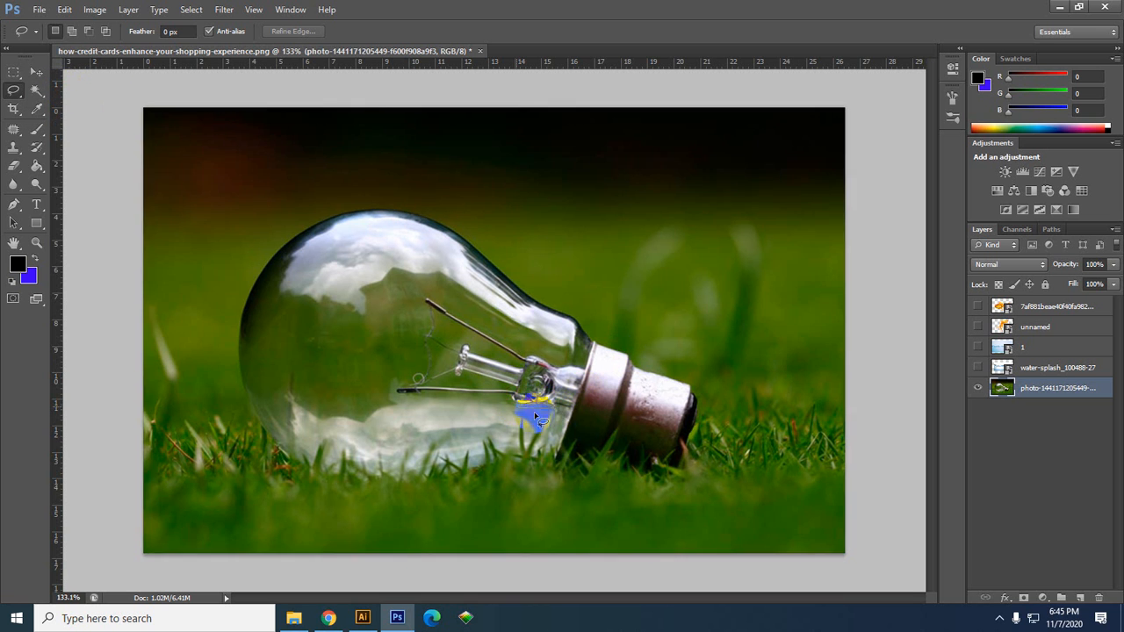
{"action": "mouse_move", "coordinate": [535, 414]}
{"action": "left_mouse_down"}
{"action": "mouse_move", "coordinate": [552, 415]}
{"action": "mouse_move", "coordinate": [472, 394]}
{"action": "mouse_move", "coordinate": [398, 399]}
{"action": "mouse_move", "coordinate": [394, 381]}
{"action": "mouse_move", "coordinate": [421, 369]}
{"action": "mouse_move", "coordinate": [426, 299]}
{"action": "mouse_move", "coordinate": [546, 356]}
{"action": "mouse_move", "coordinate": [562, 401]}
{"action": "mouse_move", "coordinate": [538, 404]}
{"action": "left_mouse_up"}
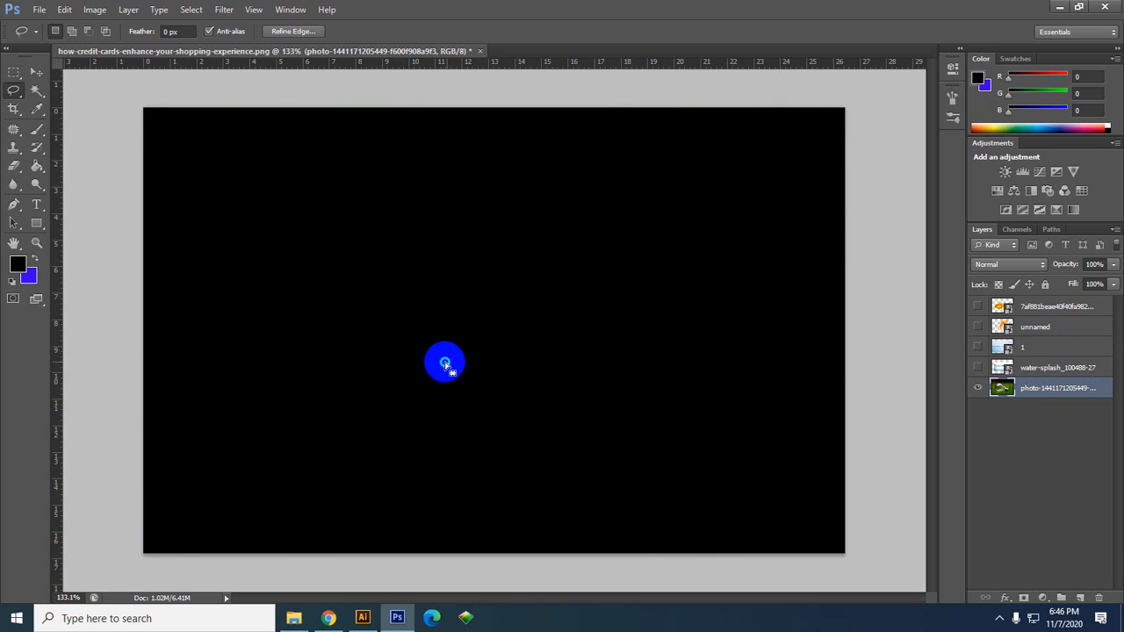
Fill the filament selection using Content-Aware in Normal mode at 100% opacity, and deselect it.
{"action": "right_click", "coordinate": [443, 362]}
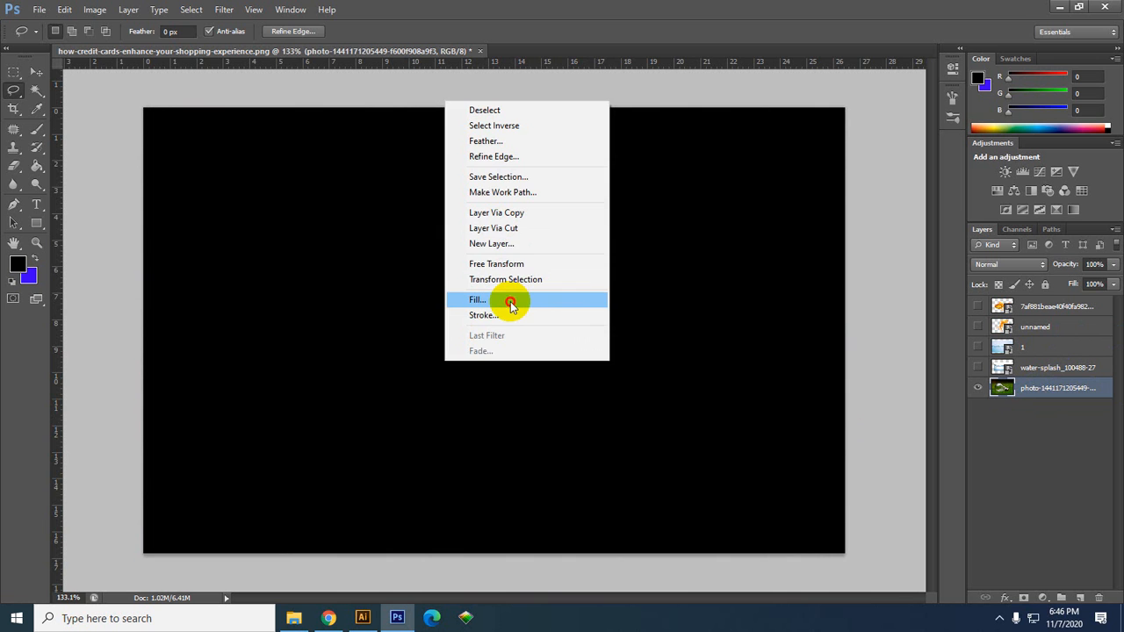
{"action": "left_click", "coordinate": [479, 300]}
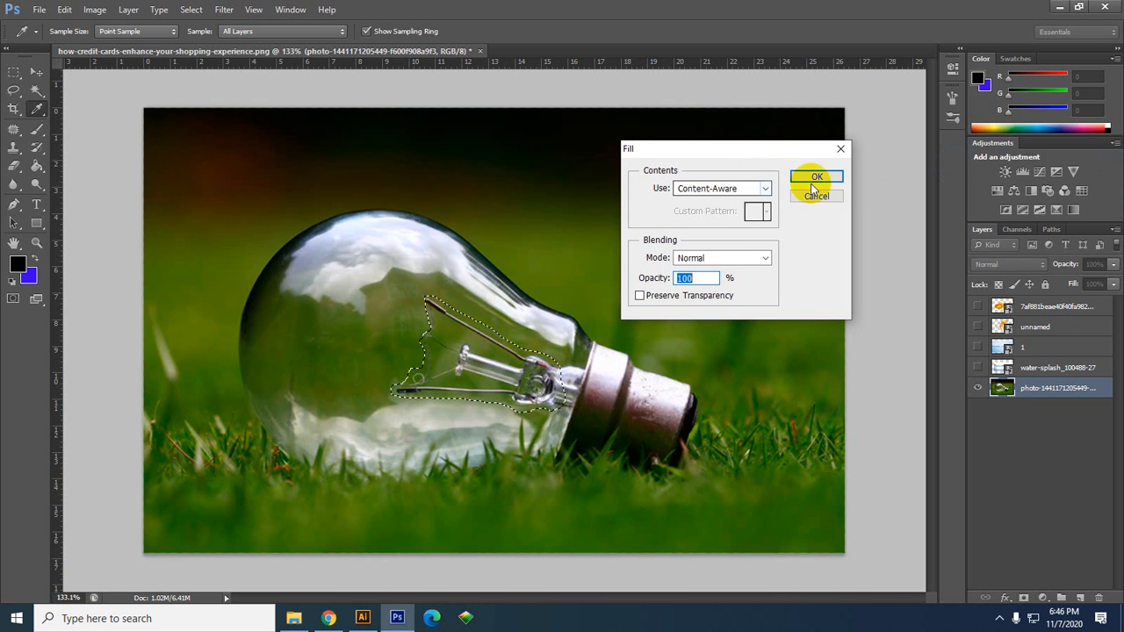
{"action": "left_click", "coordinate": [828, 179]}
{"action": "key", "text": "l"}
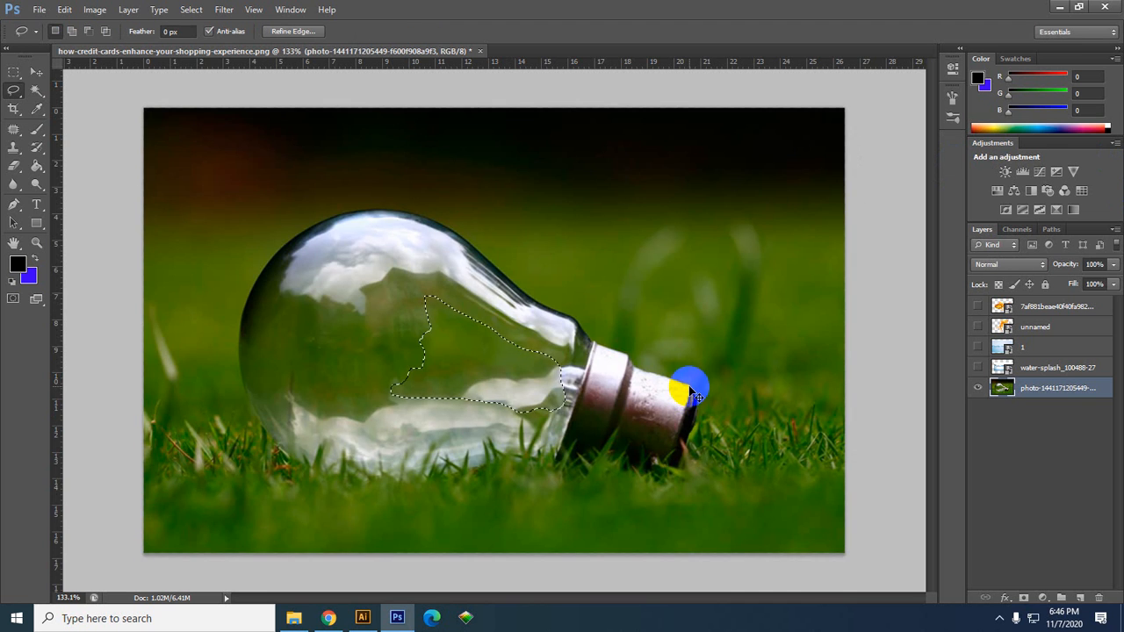
{"action": "left_click", "coordinate": [681, 367]}
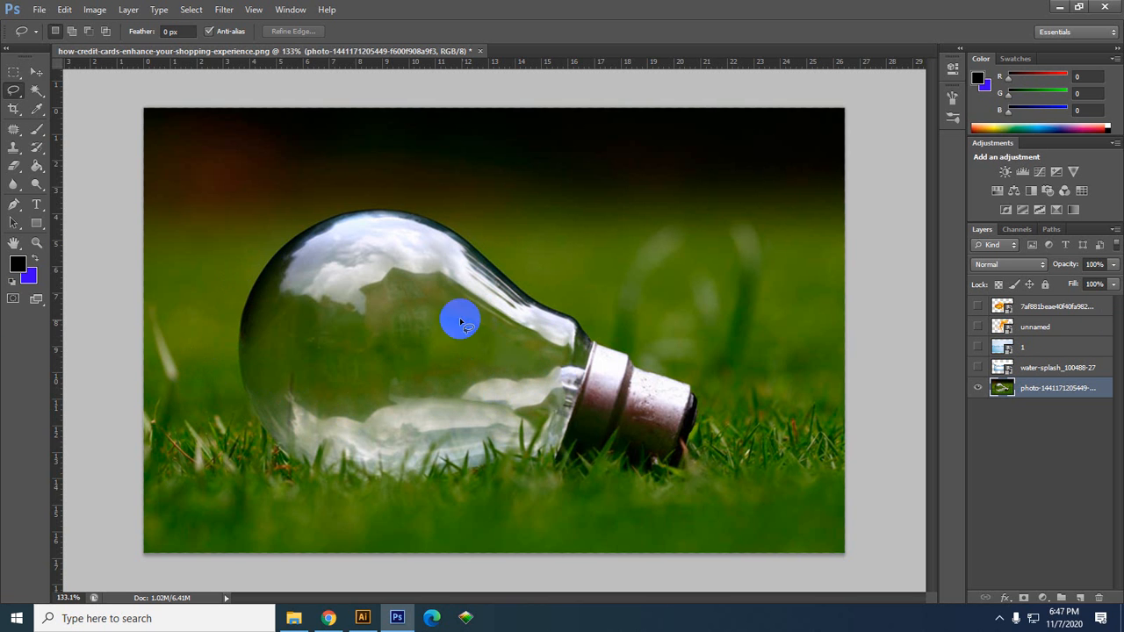
Preview layer 1 and the water-splash_100488-27 layer over the bulb to compare the two water images.
{"action": "left_click", "coordinate": [979, 347]}
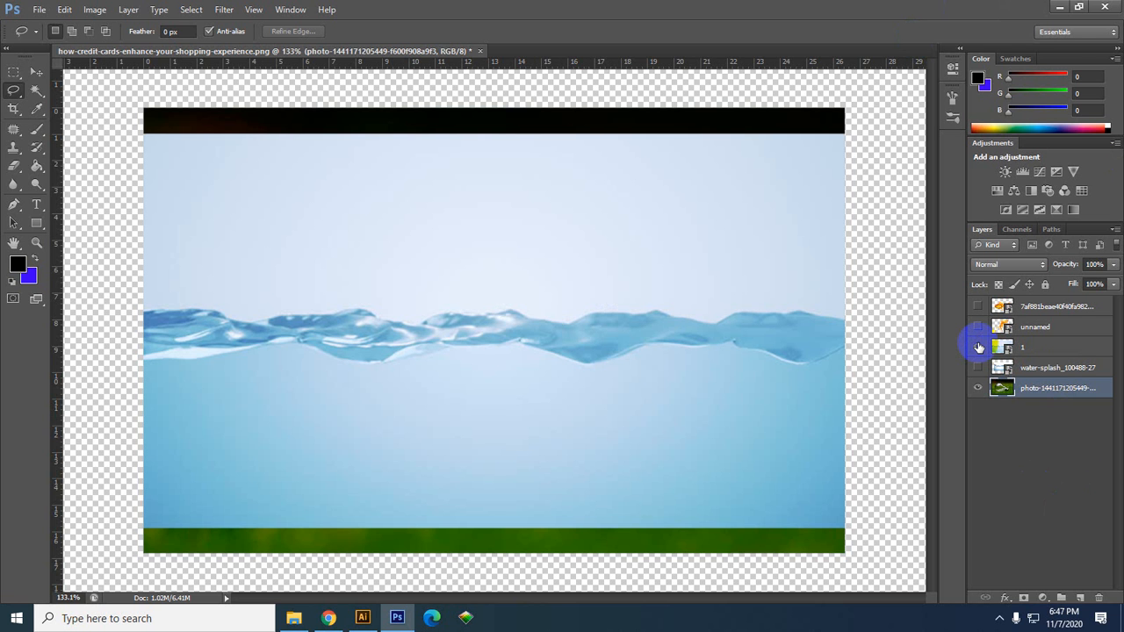
{"action": "left_click", "coordinate": [979, 347]}
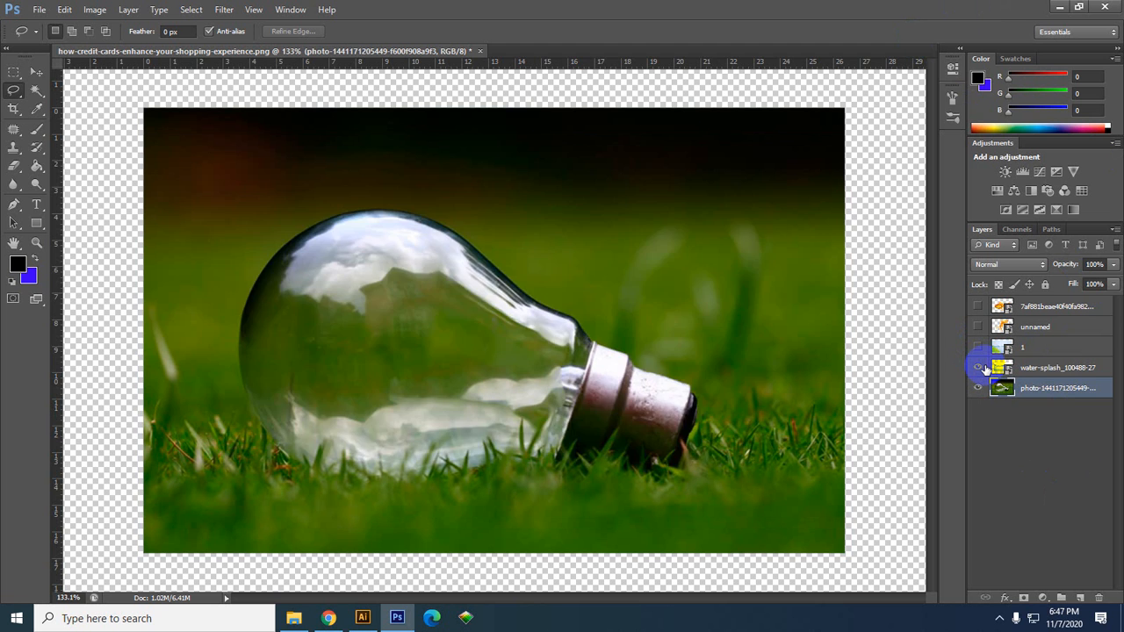
{"action": "left_click", "coordinate": [978, 367]}
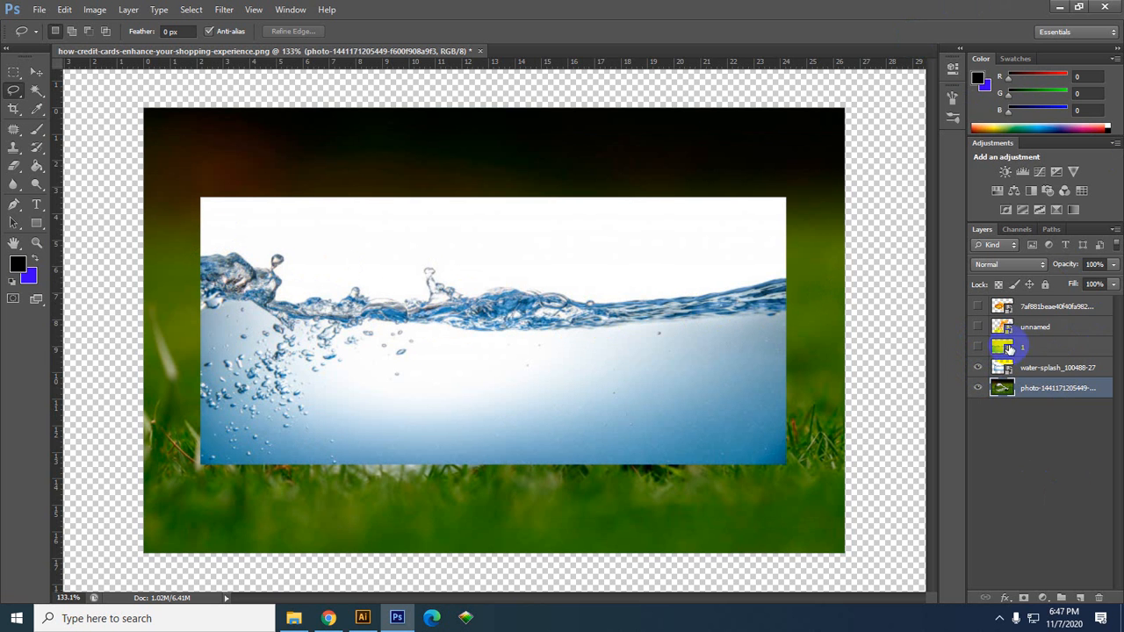
{"action": "left_click", "coordinate": [979, 369]}
Show layer 1 directly above the bulb photo, placed beneath the hidden water-splash_100488-27 layer.
{"action": "left_click", "coordinate": [975, 349]}
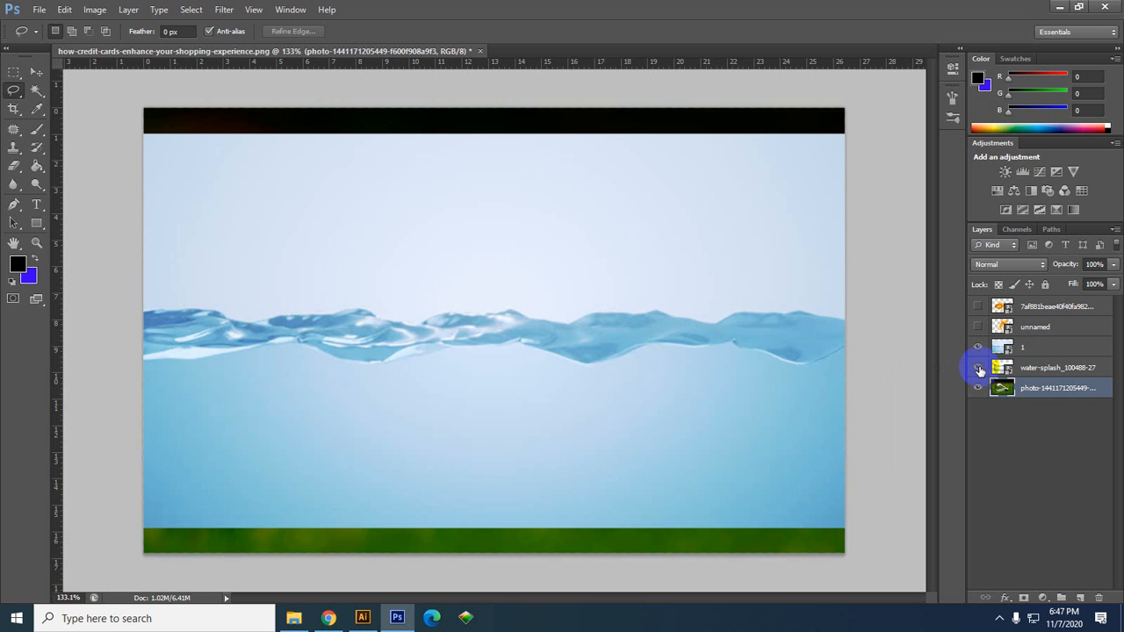
{"action": "left_click", "coordinate": [986, 348]}
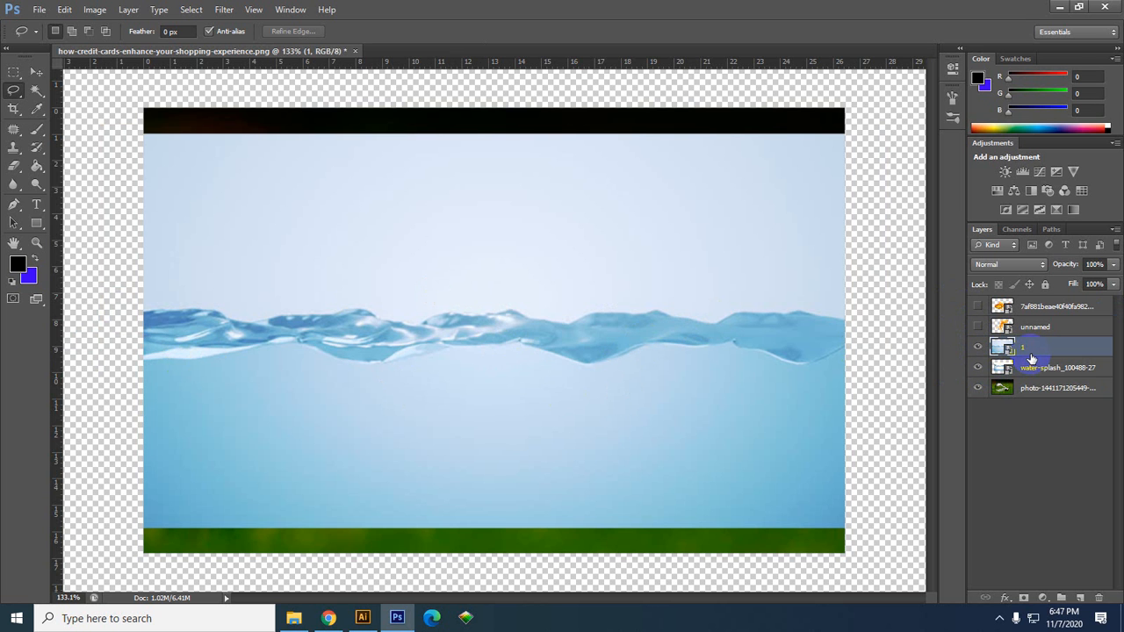
{"action": "left_click_drag", "start_coordinate": [1034, 354], "coordinate": [1015, 373]}
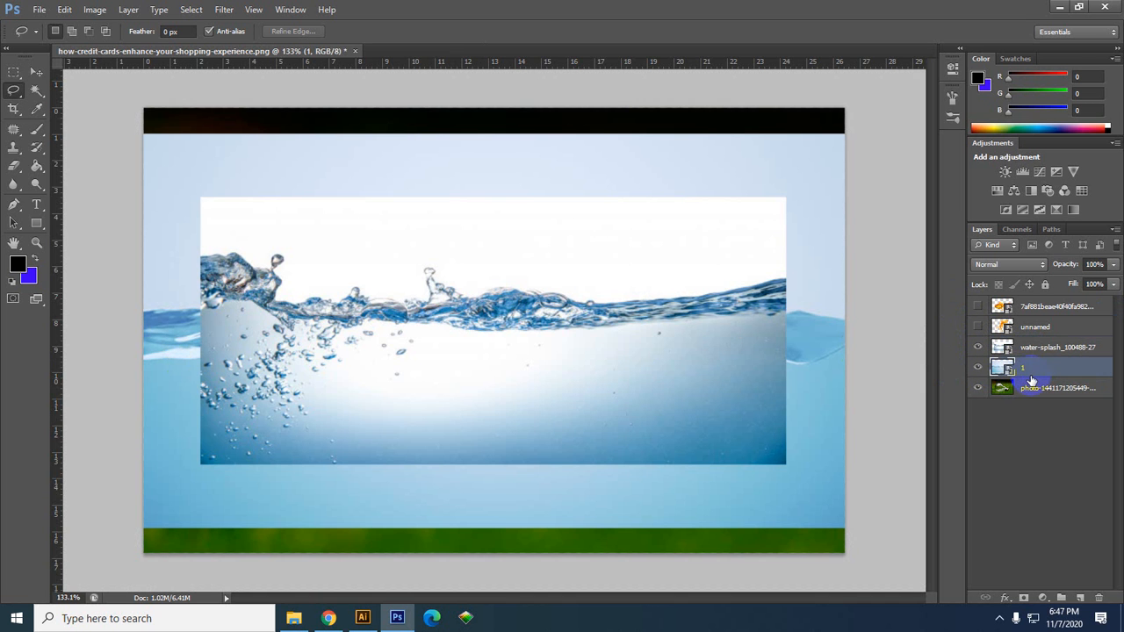
{"action": "left_click", "coordinate": [979, 350]}
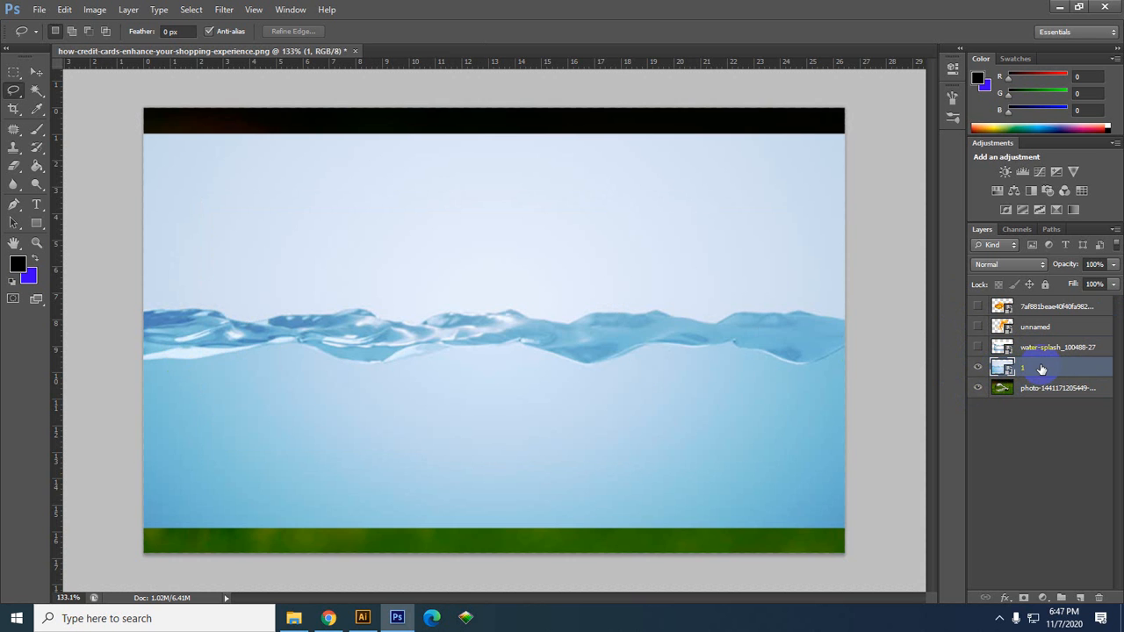
{"action": "key", "text": "ctrl+t"}
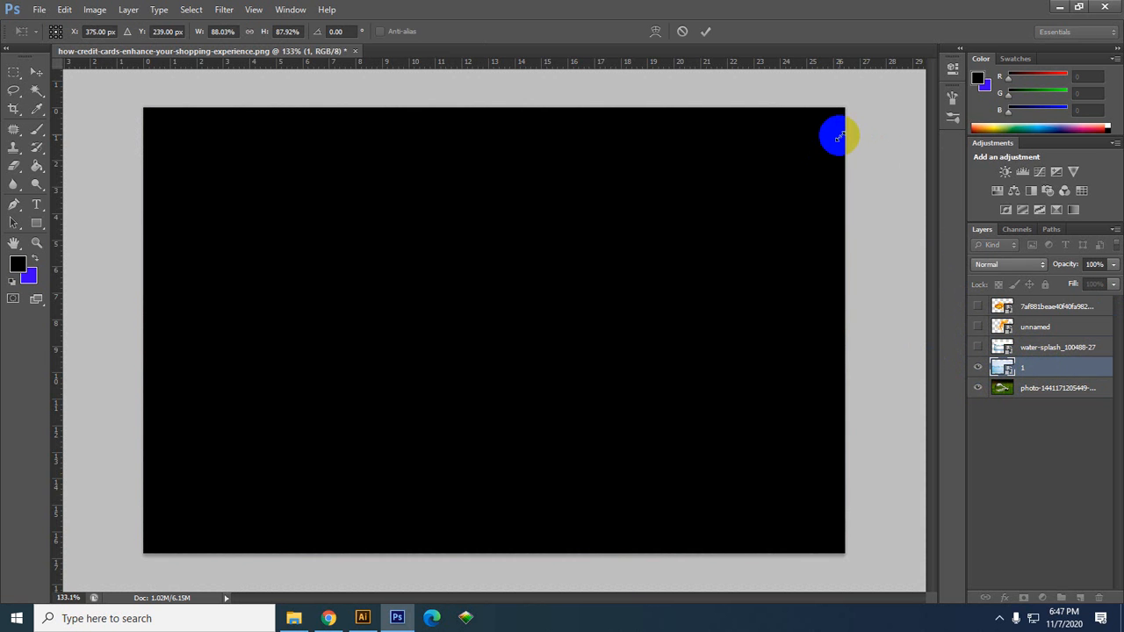
{"action": "key", "text": "Return"}
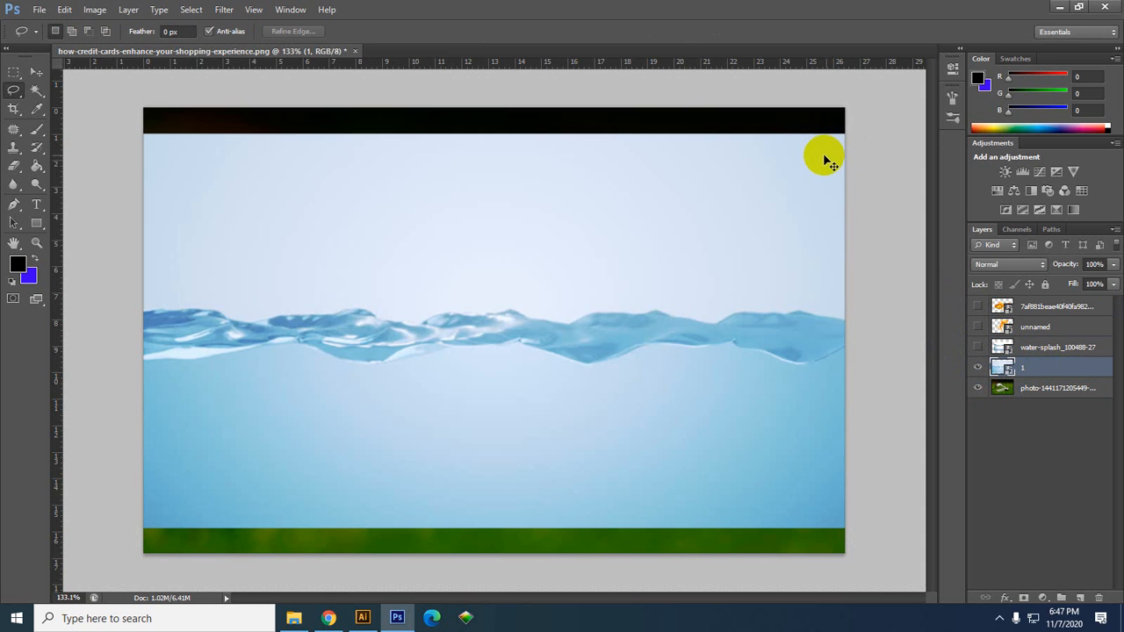
{"action": "key", "text": "ctrl+t"}
{"action": "key", "text": "Return"}
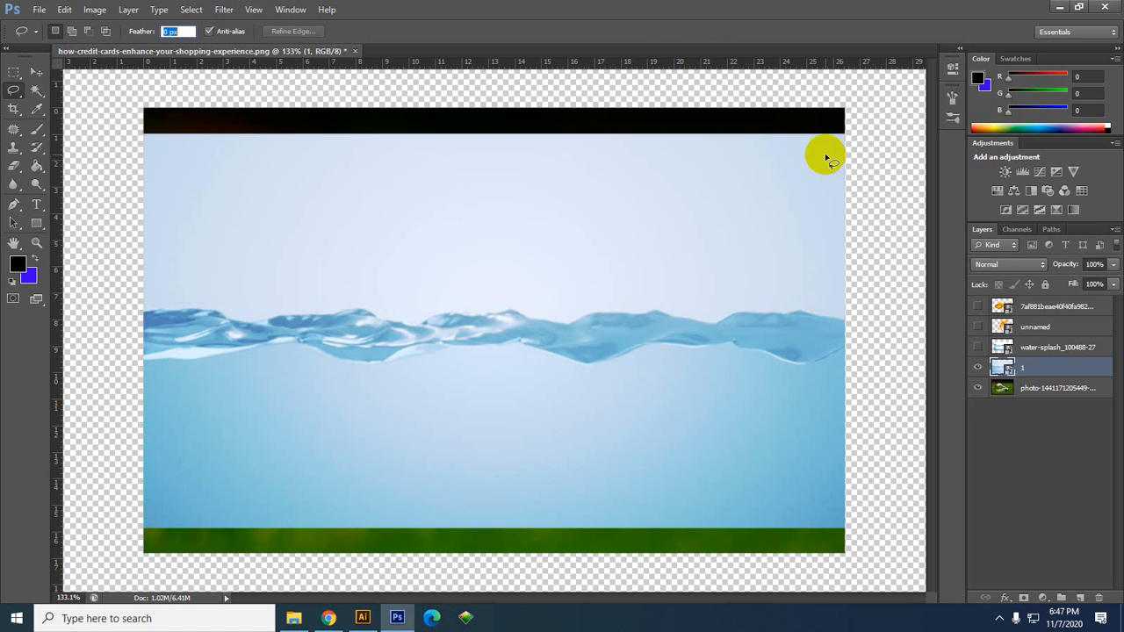
Scale water layer 1 down to about 48% and position it over the glass part of the bulb.
{"action": "key", "text": "ctrl+t"}
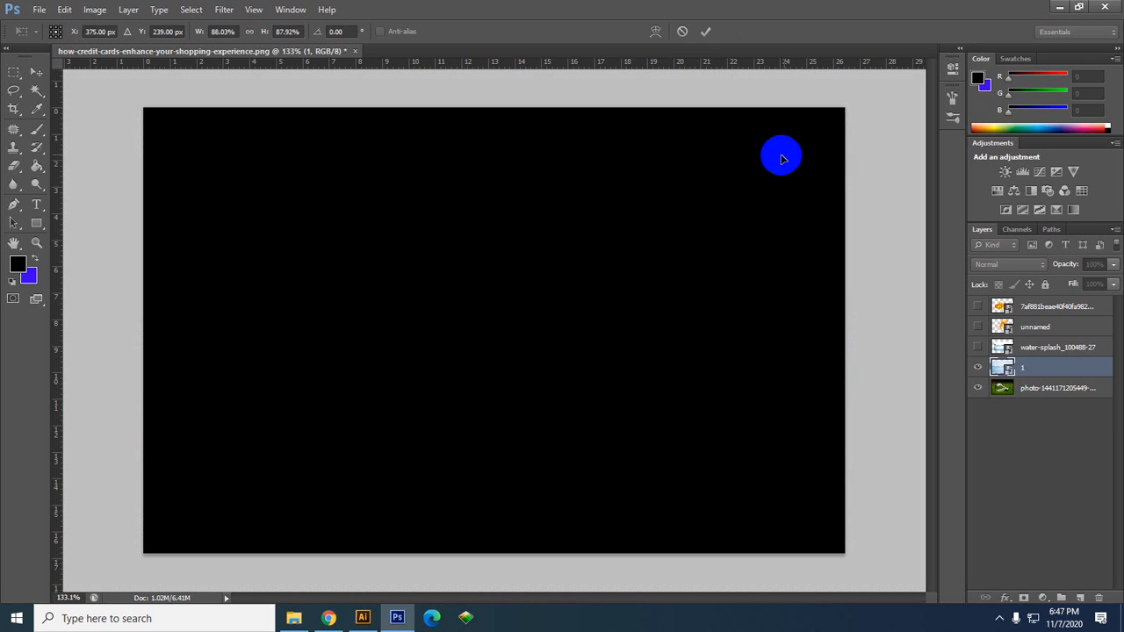
{"action": "left_click_drag", "start_coordinate": [841, 132], "coordinate": [676, 231]}
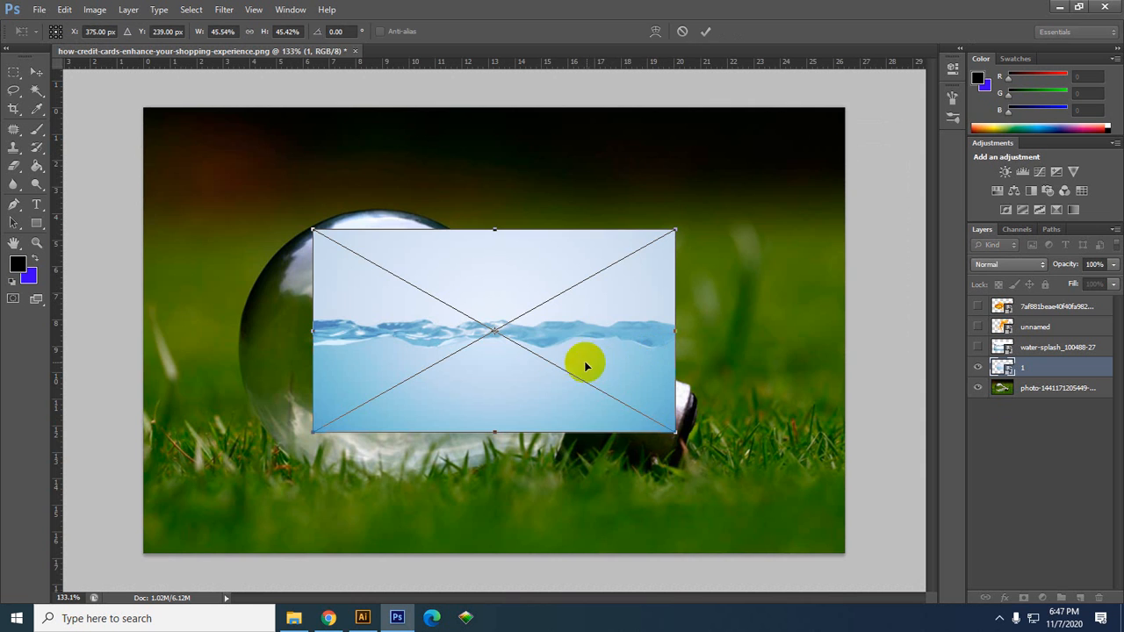
{"action": "left_click_drag", "start_coordinate": [482, 368], "coordinate": [412, 394]}
{"action": "left_click_drag", "start_coordinate": [401, 399], "coordinate": [397, 401]}
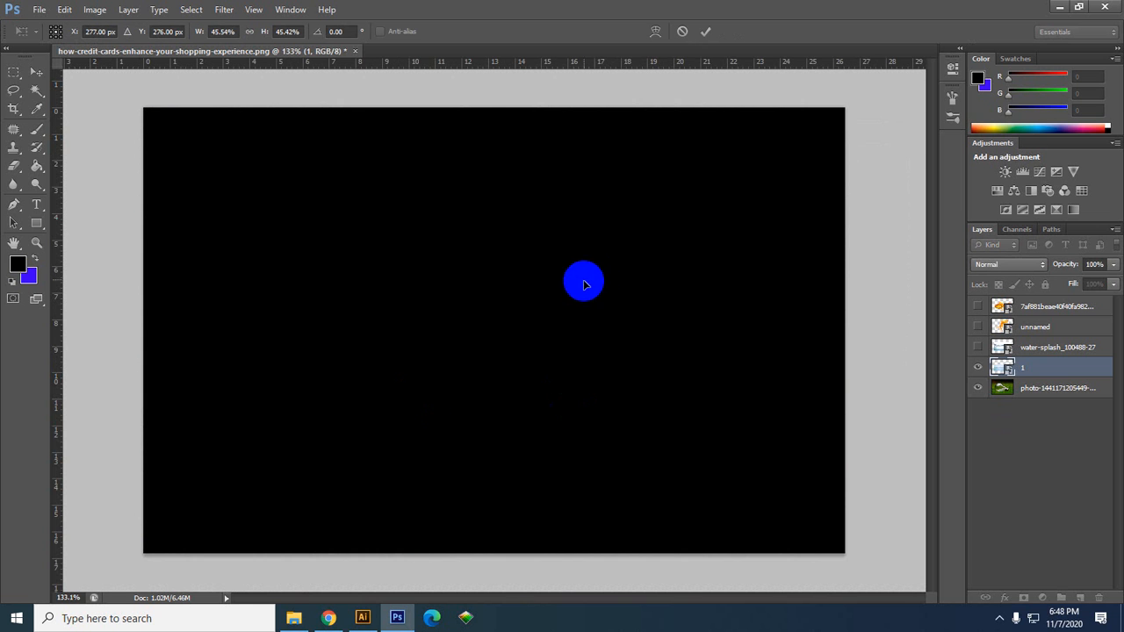
{"action": "left_click_drag", "start_coordinate": [586, 267], "coordinate": [606, 253]}
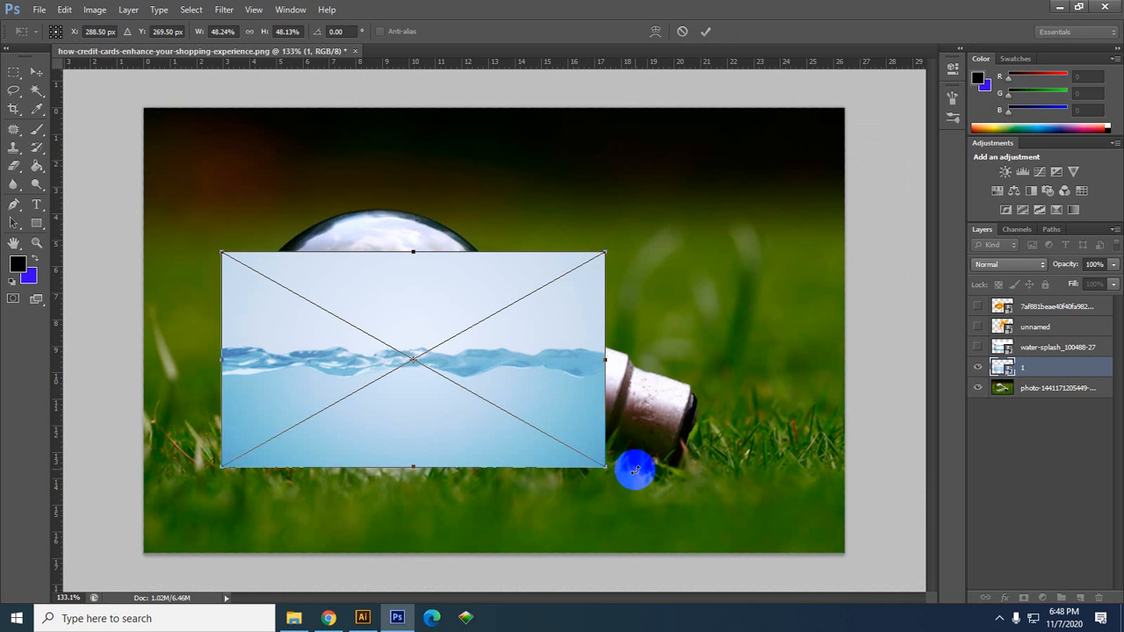
Tilt layer 1 clockwise by about 4.6°, nudge it slightly upward, and compare the applied transform with the previous state.
{"action": "left_click_drag", "start_coordinate": [635, 470], "coordinate": [603, 467]}
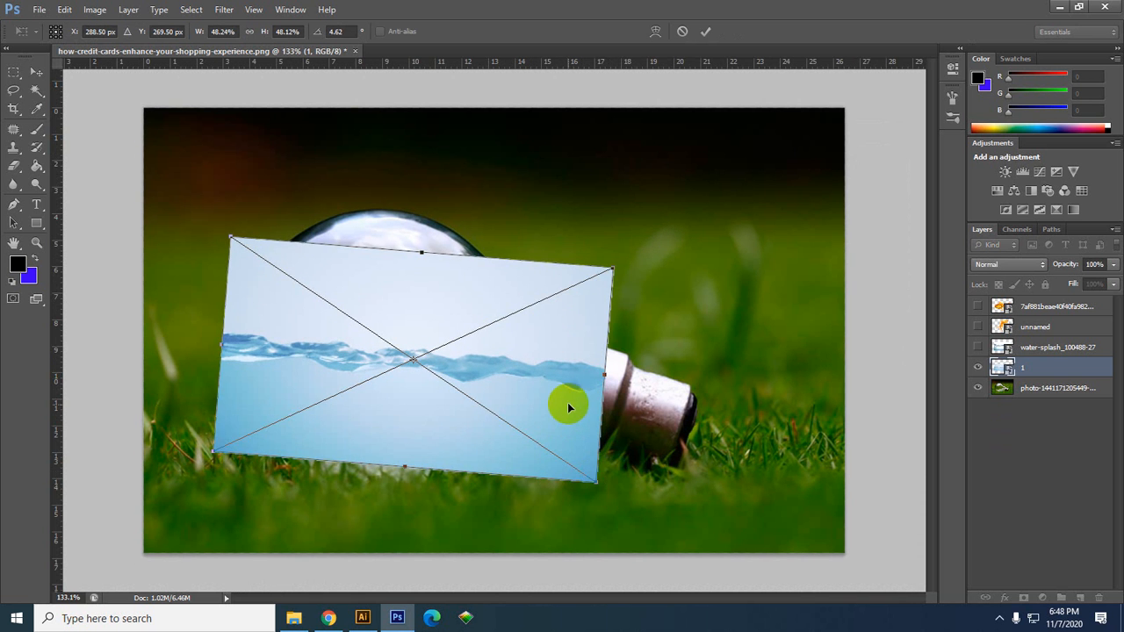
{"action": "left_click_drag", "start_coordinate": [567, 404], "coordinate": [569, 396]}
{"action": "left_click_drag", "start_coordinate": [603, 446], "coordinate": [533, 372]}
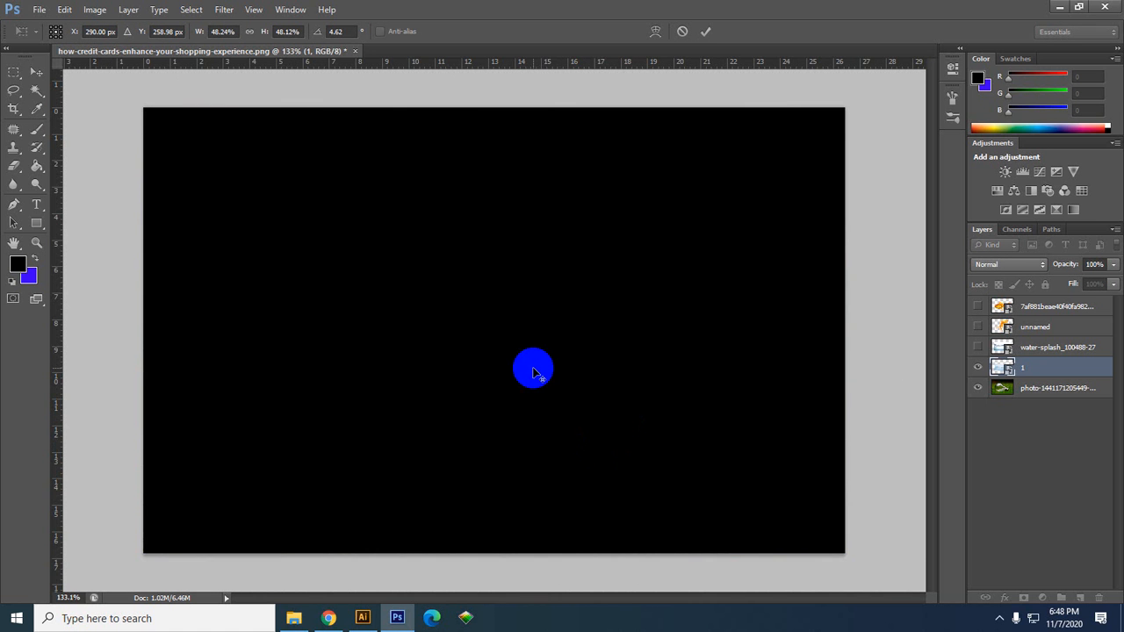
{"action": "key", "text": "Return"}
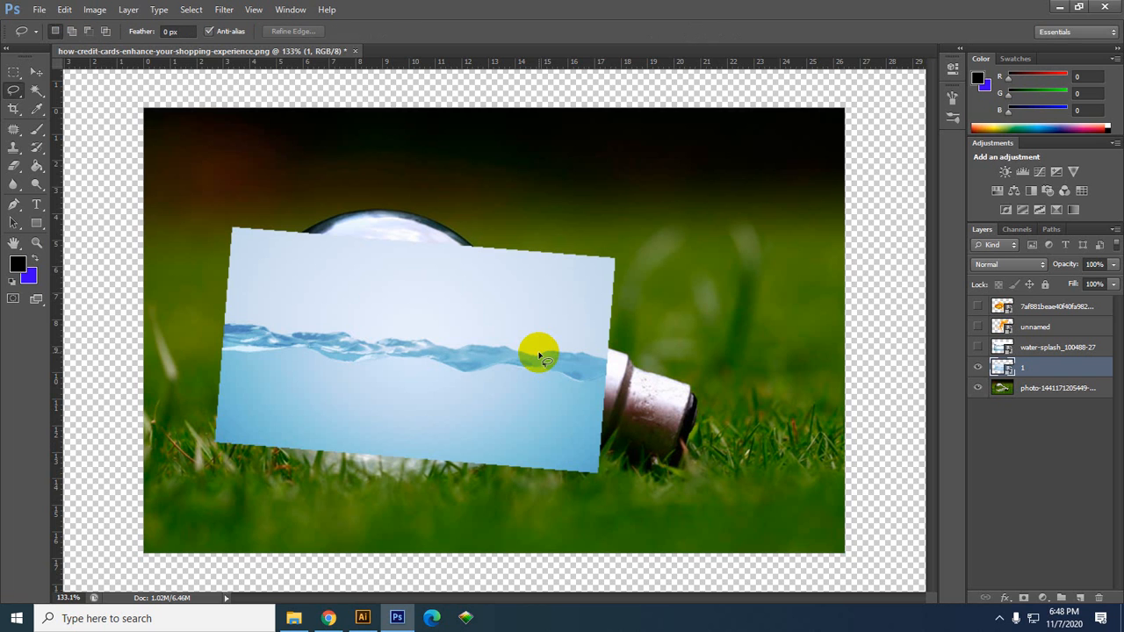
{"action": "key", "text": "ctrl+z"}
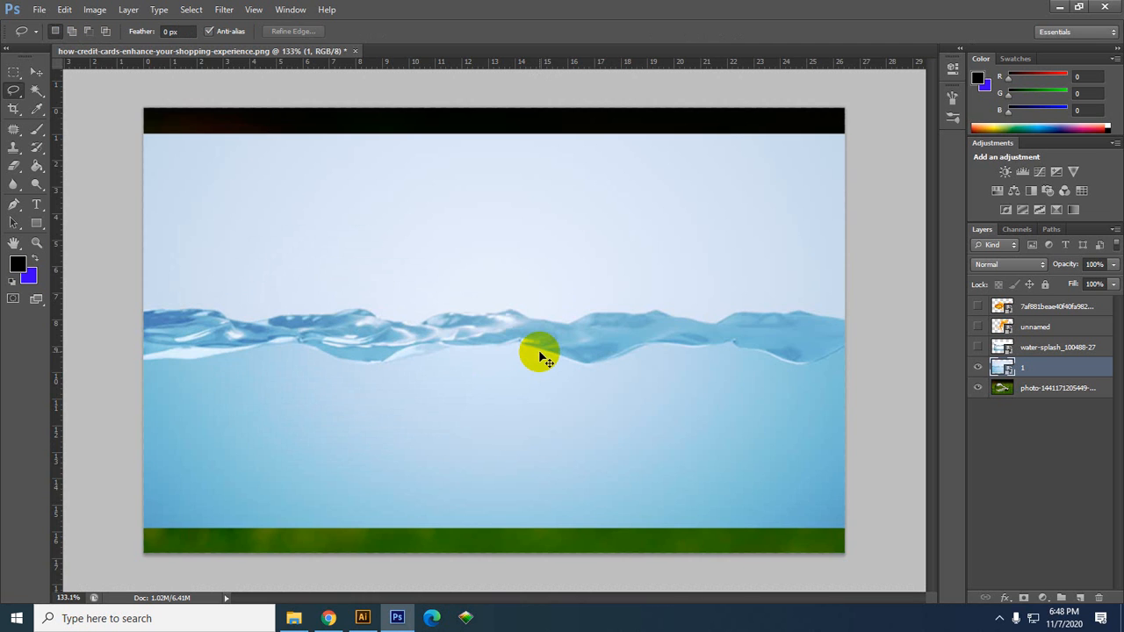
{"action": "key", "text": "ctrl+z"}
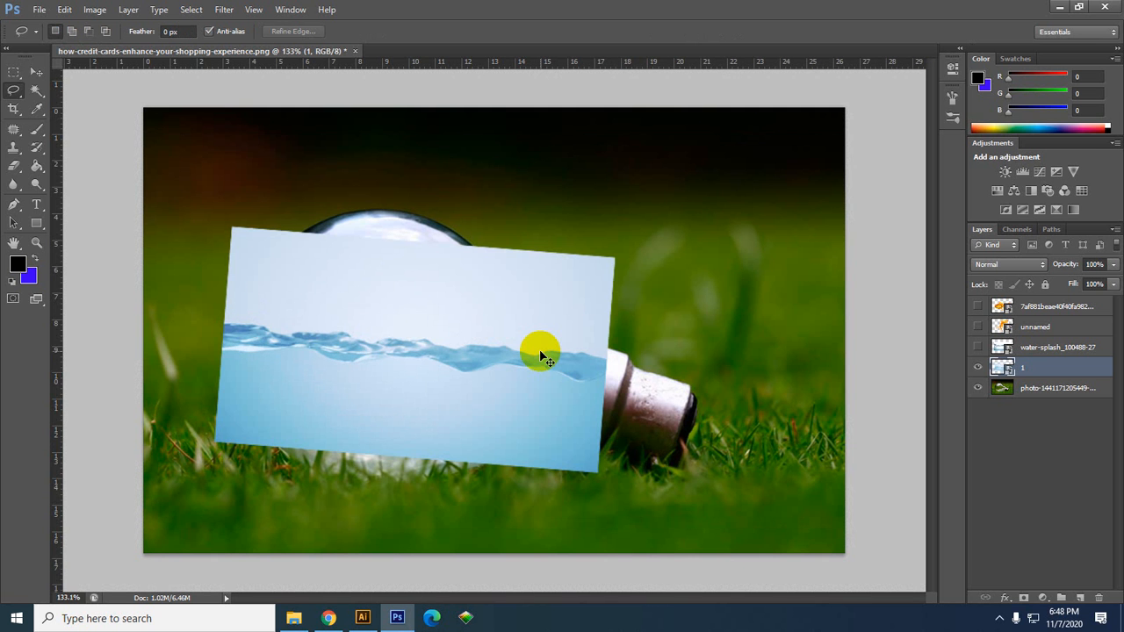
Rotate layer 1 so the water image's edges are level, and apply the transform.
{"action": "key", "text": "ctrl+t"}
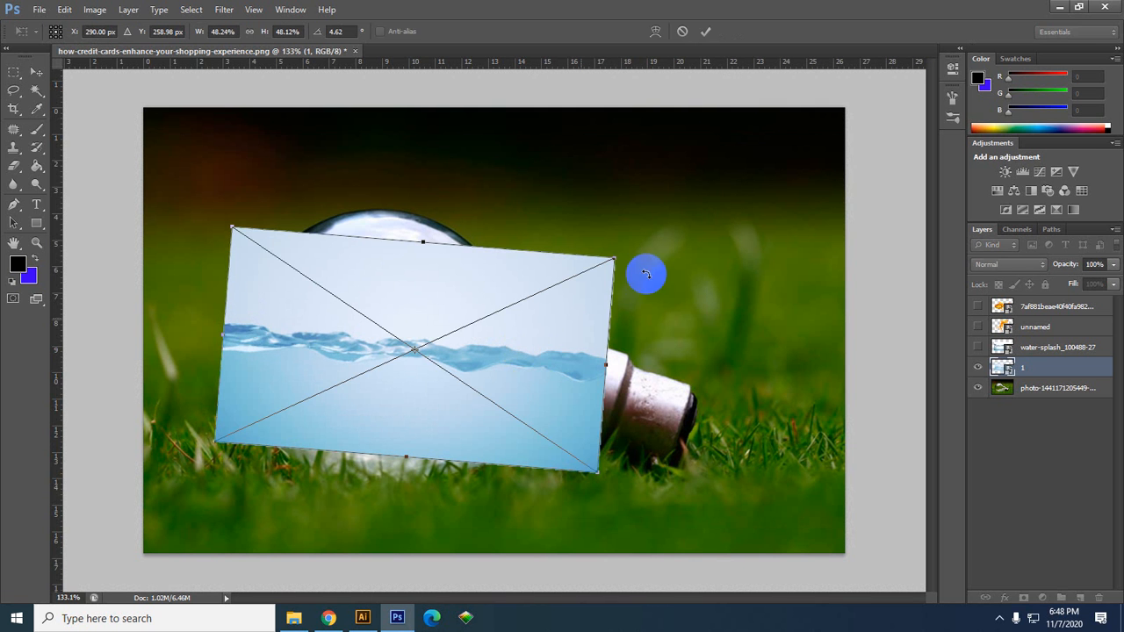
{"action": "left_click_drag", "start_coordinate": [642, 272], "coordinate": [620, 238]}
{"action": "key", "text": "Return"}
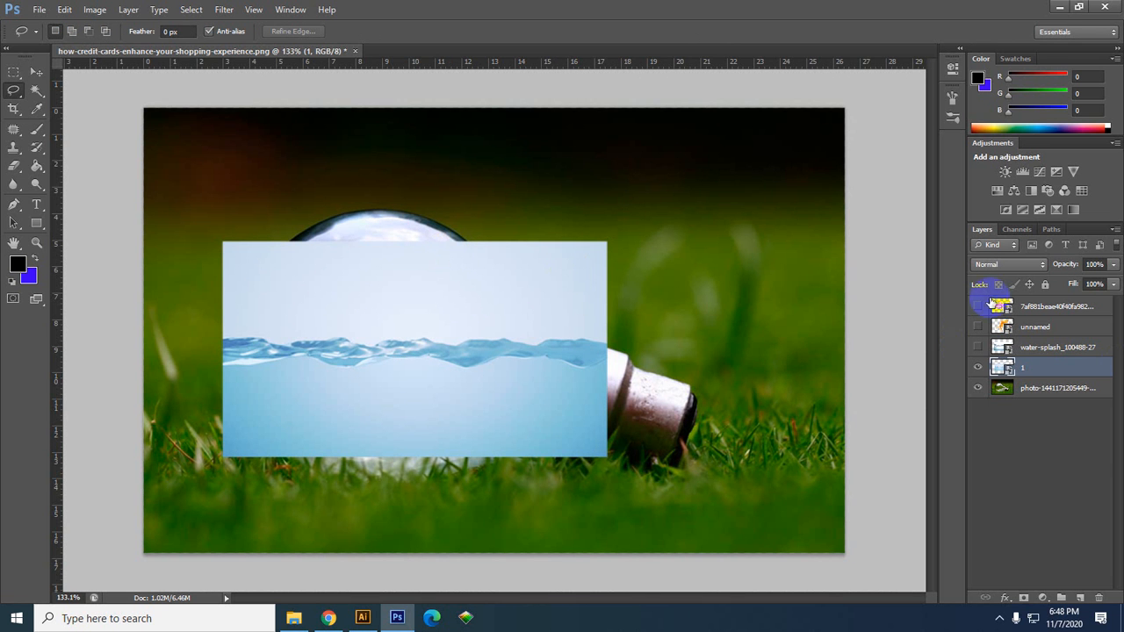
Try the Multiply blend mode on layer 1, and hide the bulb photo layer.
{"action": "left_click", "coordinate": [1021, 265]}
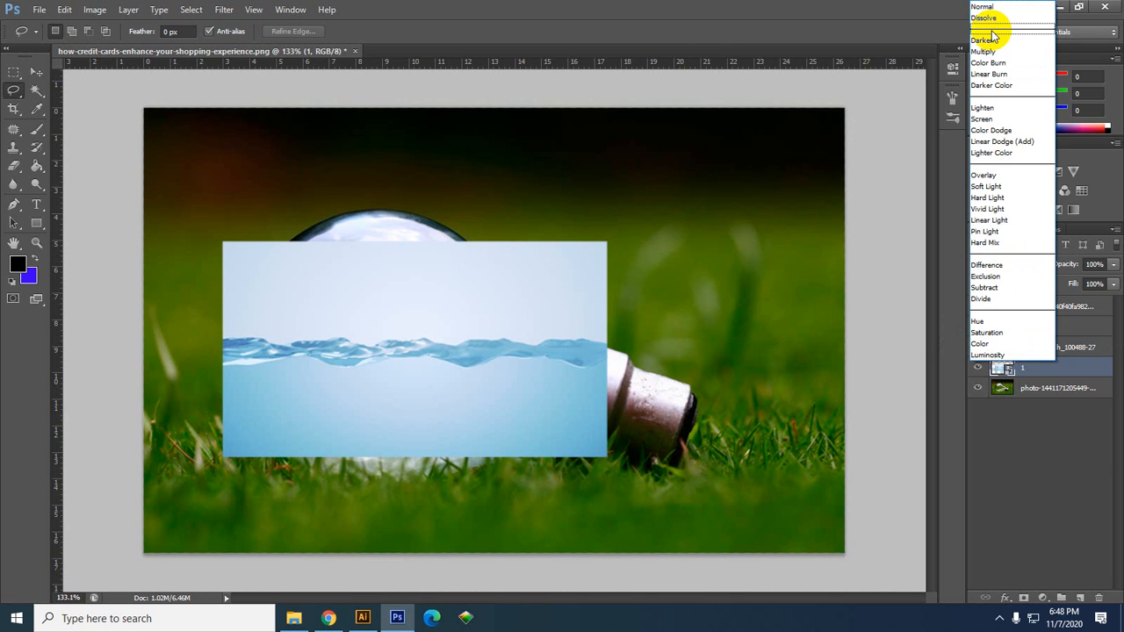
{"action": "left_click", "coordinate": [991, 46]}
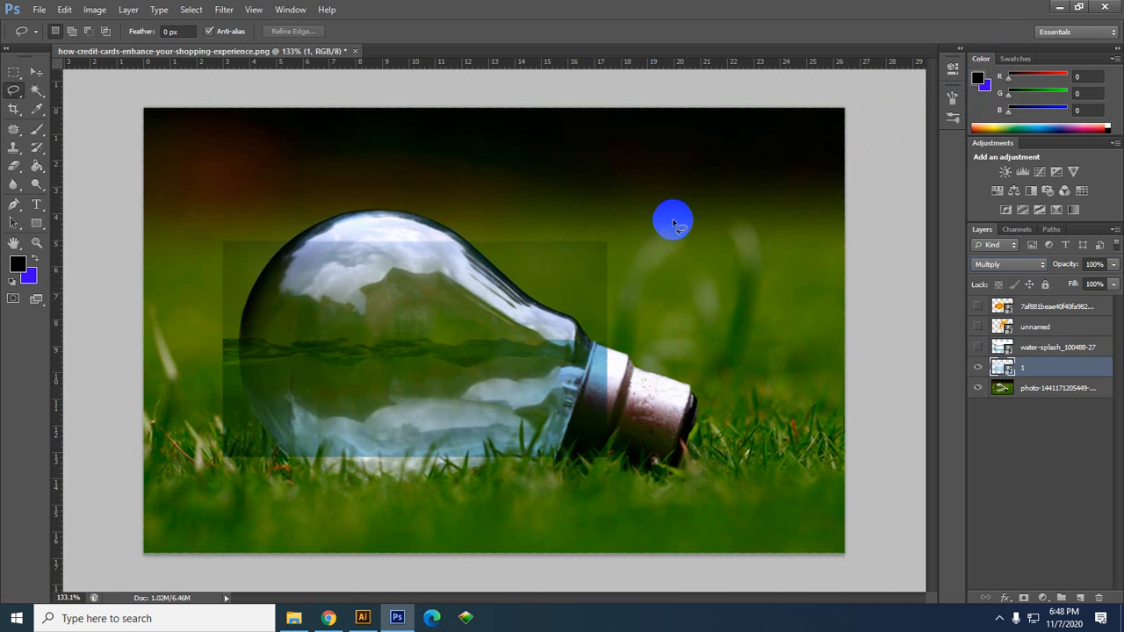
{"action": "left_click", "coordinate": [1045, 391]}
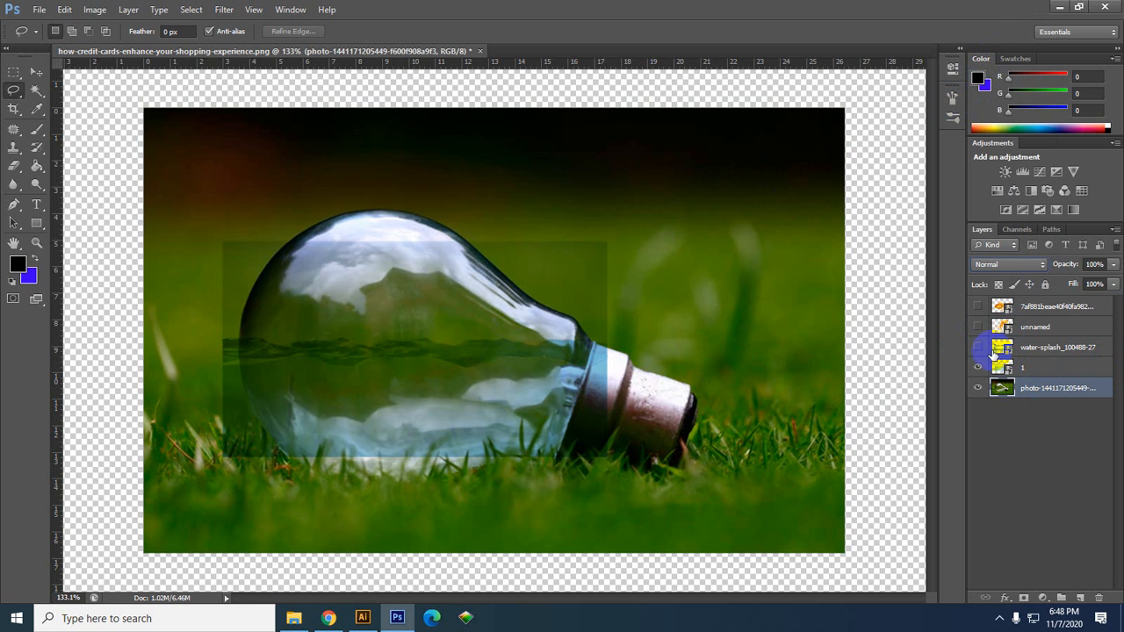
{"action": "left_click", "coordinate": [982, 389]}
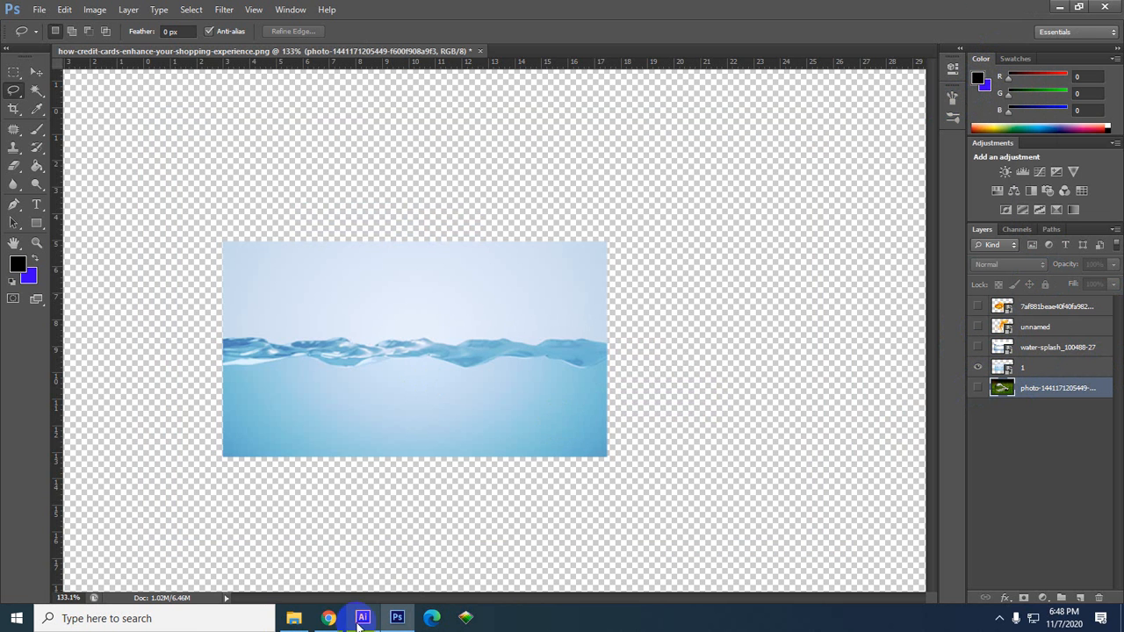
Step back through the recent edits to the full-size water image and restore the reduced version.
{"action": "key", "text": "ctrl+alt+z"}
{"action": "key", "text": "ctrl+alt+z"}
{"action": "key", "text": "ctrl+alt+z"}
{"action": "key", "text": "ctrl+alt+z"}
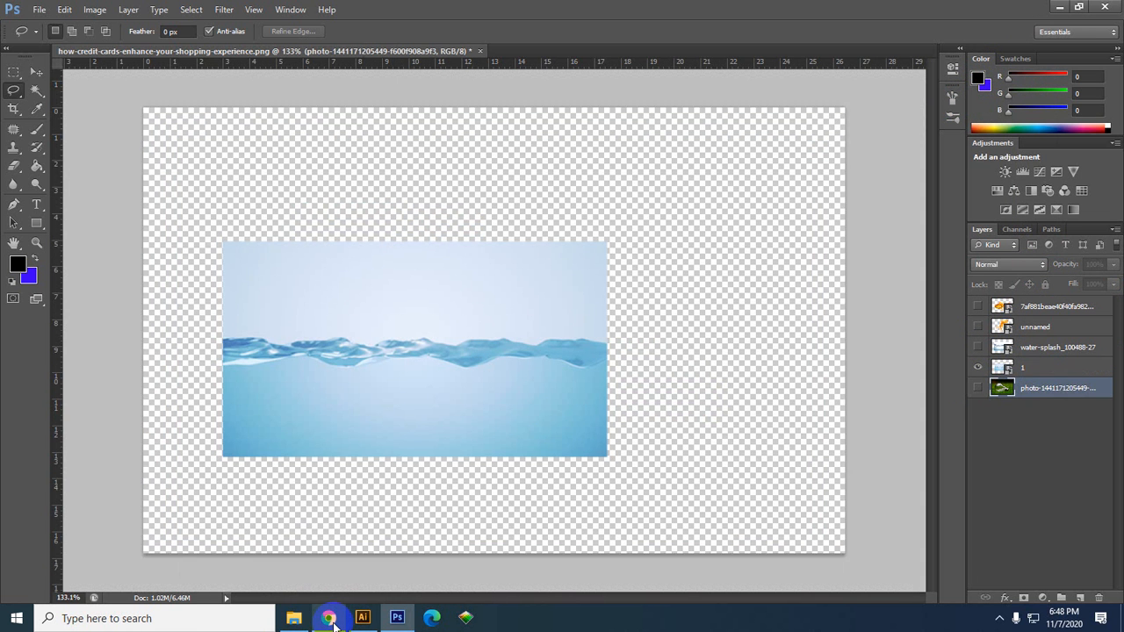
{"action": "key", "text": "ctrl+alt+z"}
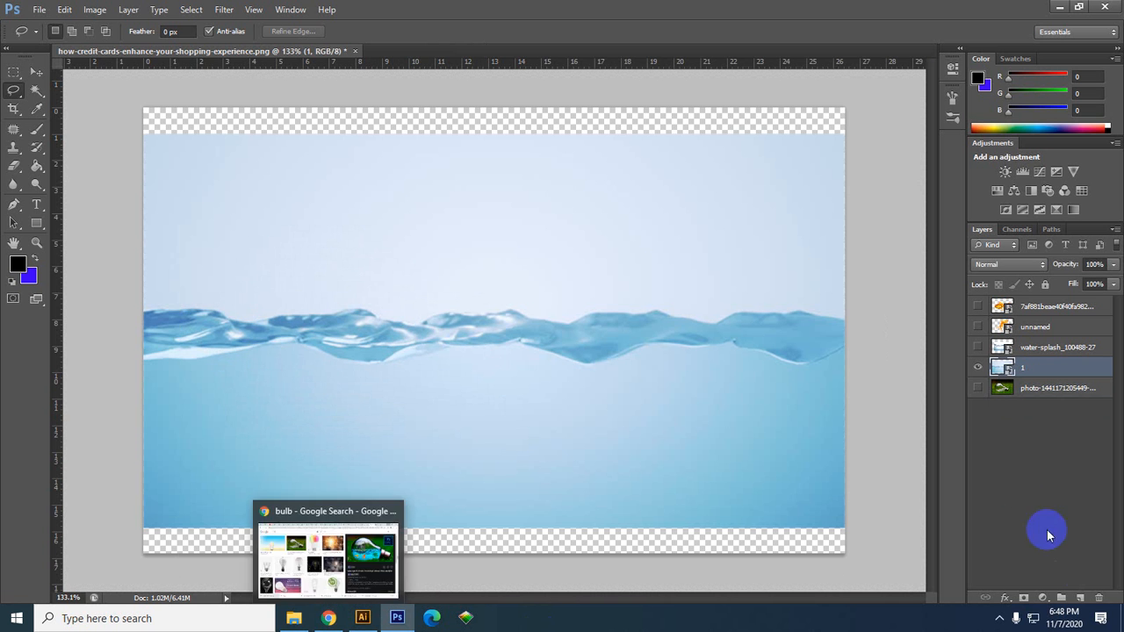
{"action": "left_click", "coordinate": [977, 387]}
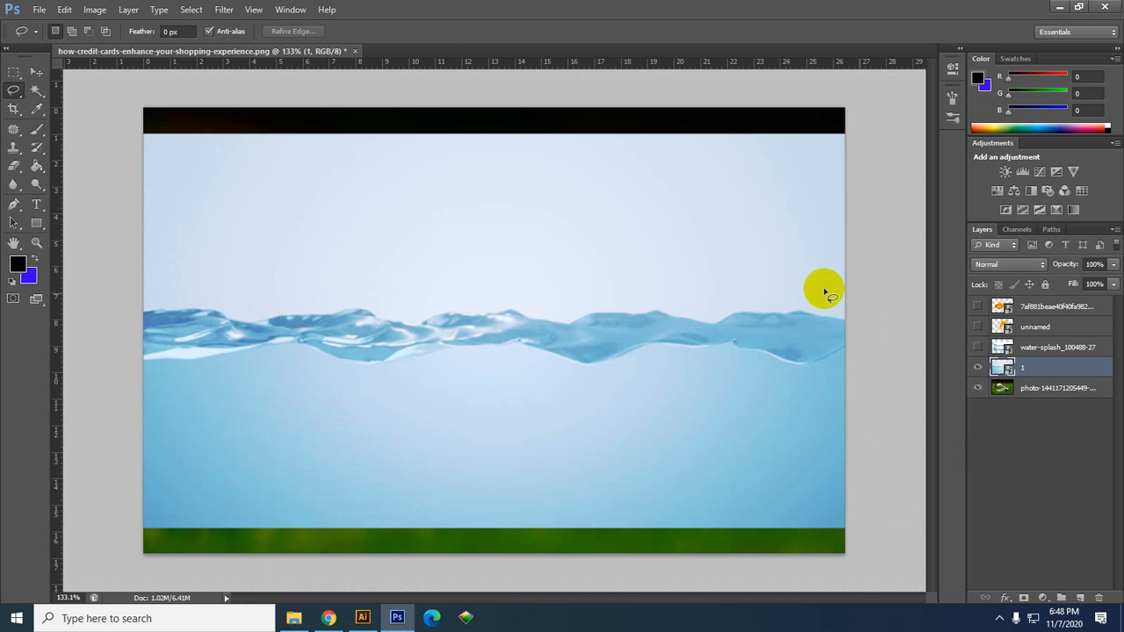
{"action": "key", "text": "ctrl+alt+z"}
{"action": "key", "text": "ctrl+alt+z"}
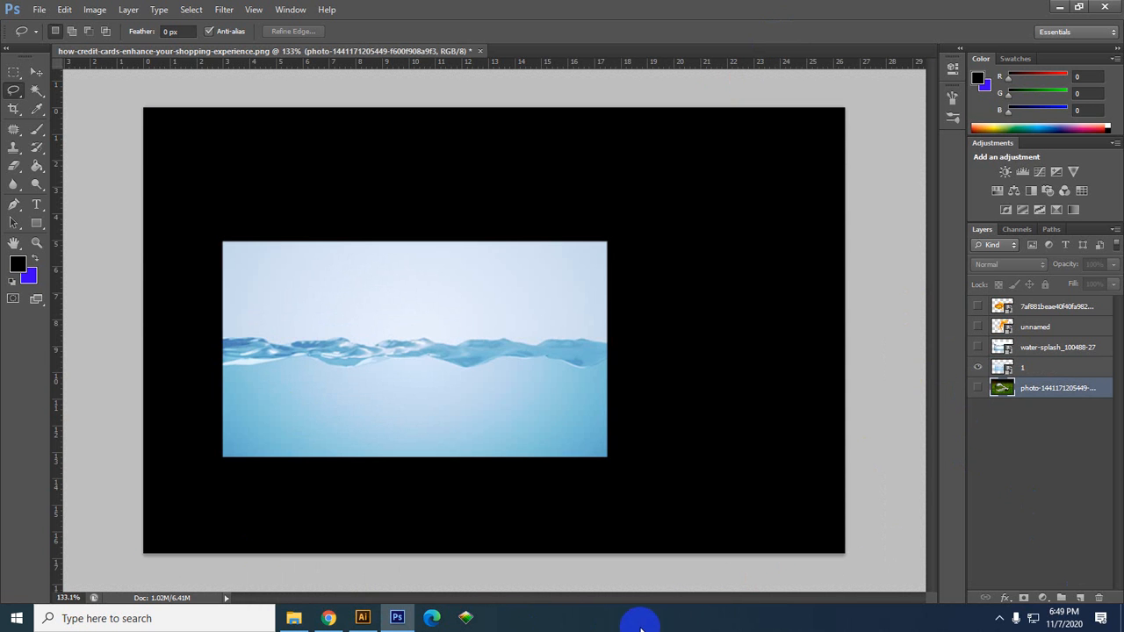
{"action": "left_click", "coordinate": [365, 619]}
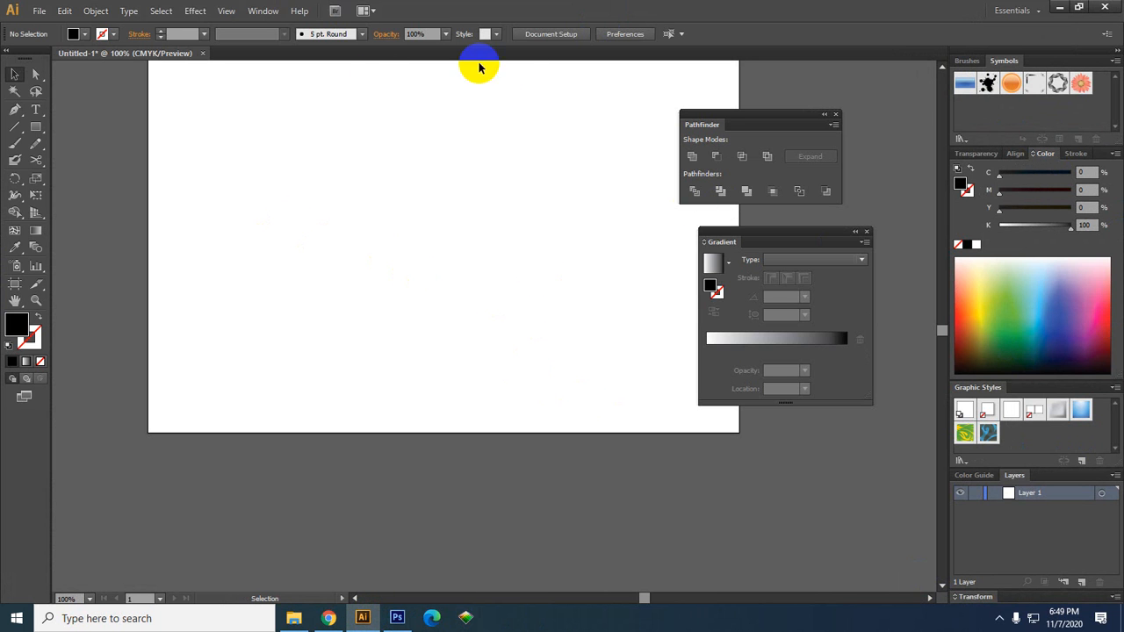
{"action": "left_click", "coordinate": [397, 618]}
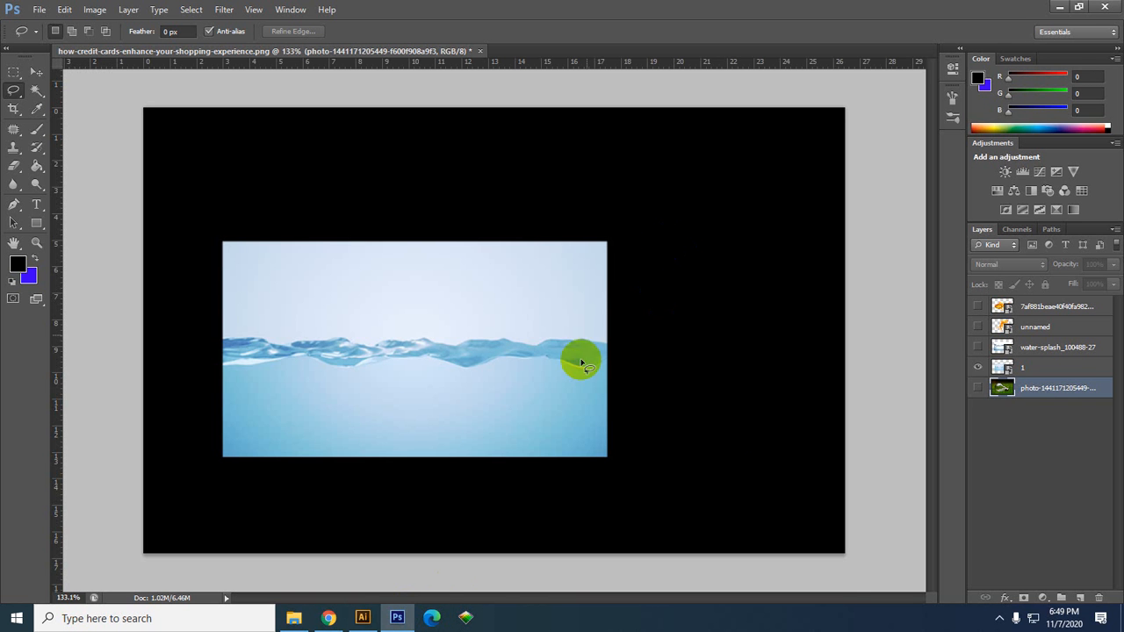
Show the bulb photo layer and set the blend mode of layer 1 to Normal.
{"action": "left_click", "coordinate": [978, 387]}
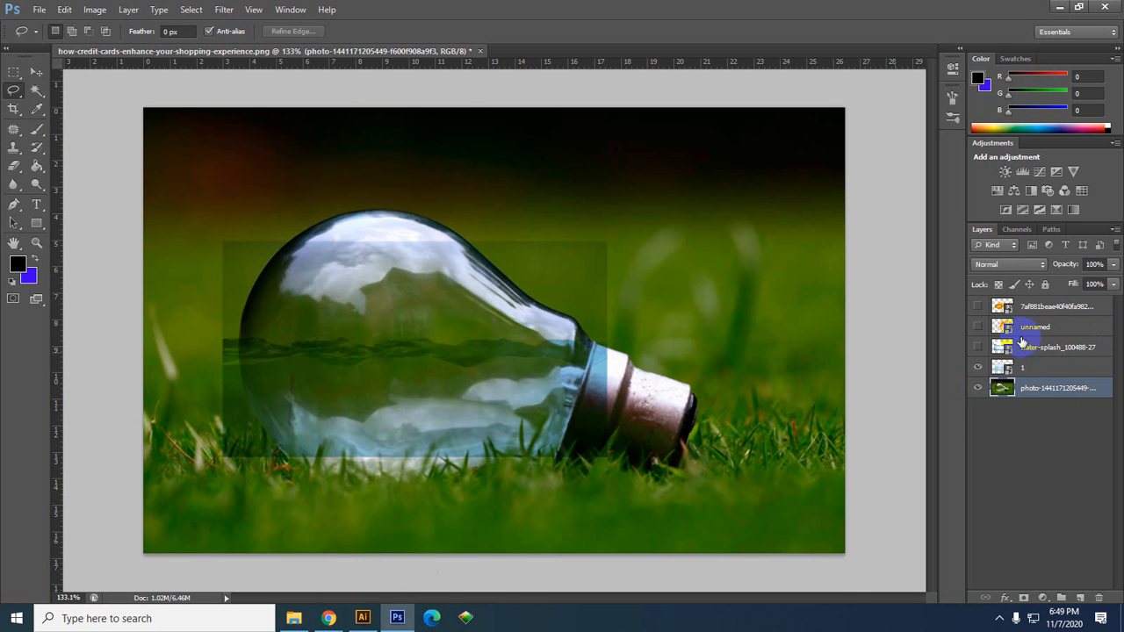
{"action": "left_click", "coordinate": [1018, 264]}
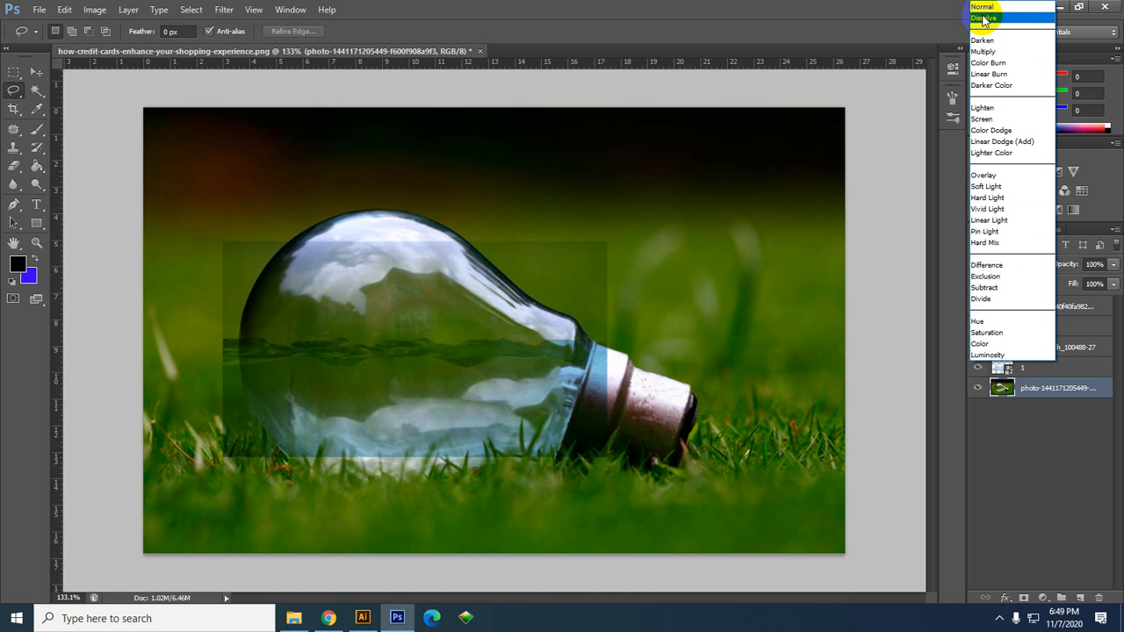
{"action": "left_click", "coordinate": [983, 51]}
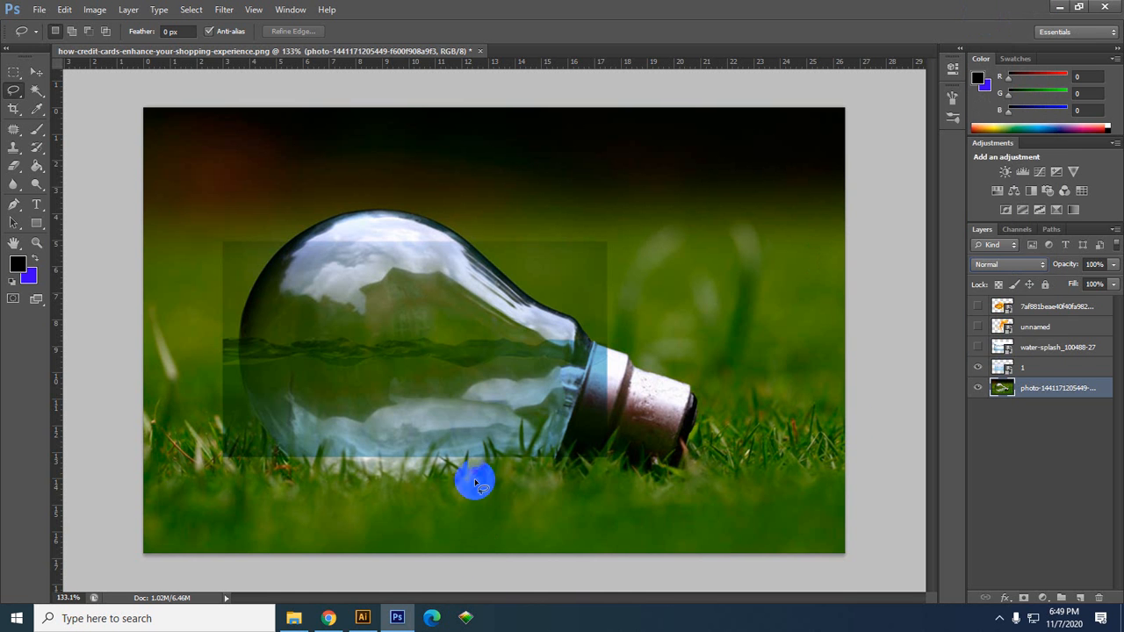
{"action": "left_click", "coordinate": [1022, 372]}
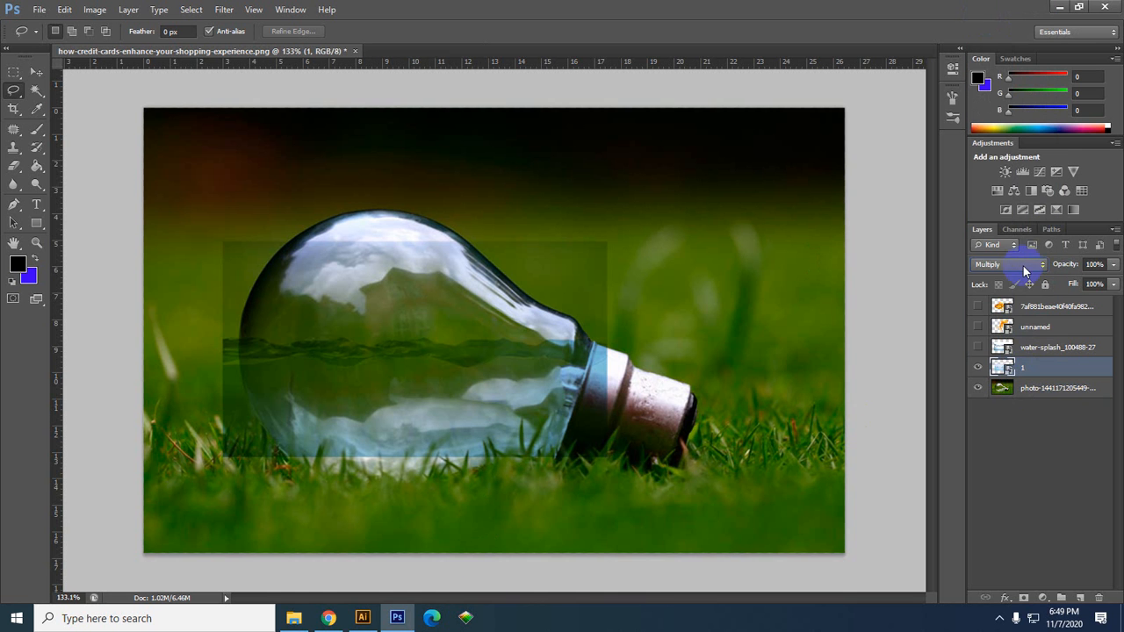
{"action": "left_click", "coordinate": [1023, 265]}
{"action": "left_click", "coordinate": [994, 8]}
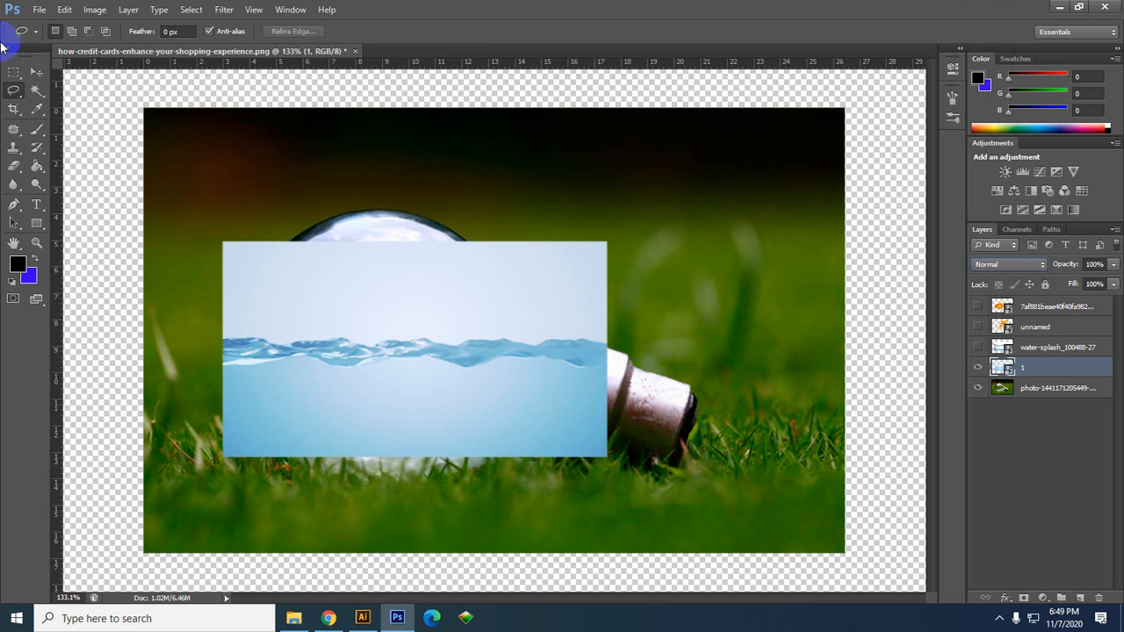
Move the water image slightly down and to the left over the bulb, and rasterize layer 1.
{"action": "left_click", "coordinate": [33, 70]}
{"action": "left_click_drag", "start_coordinate": [394, 321], "coordinate": [383, 341]}
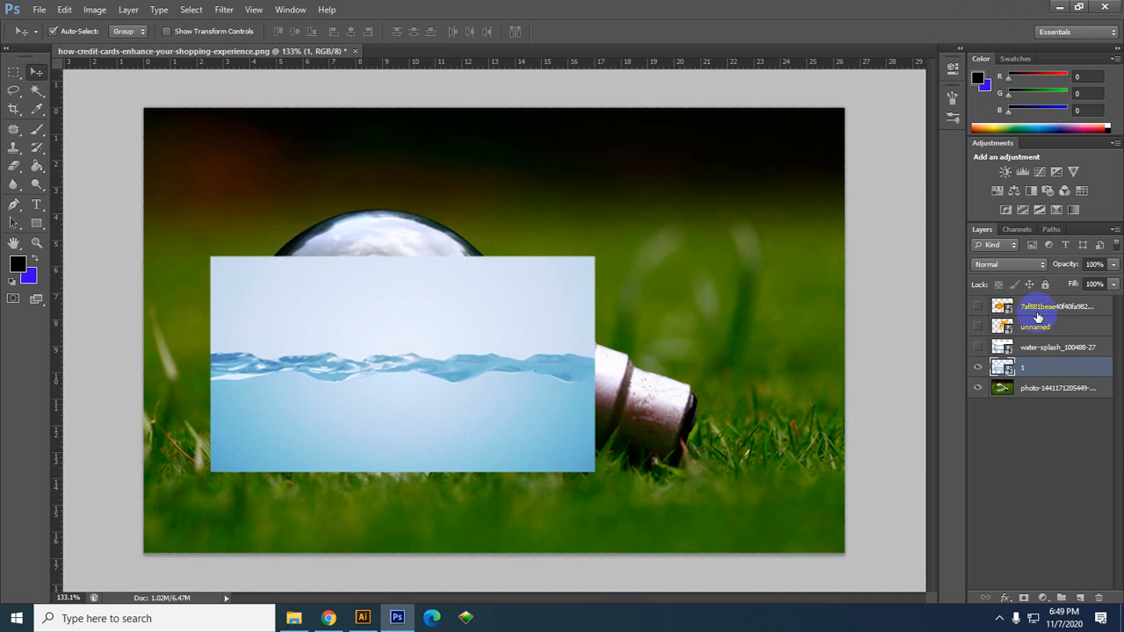
{"action": "right_click", "coordinate": [1054, 369]}
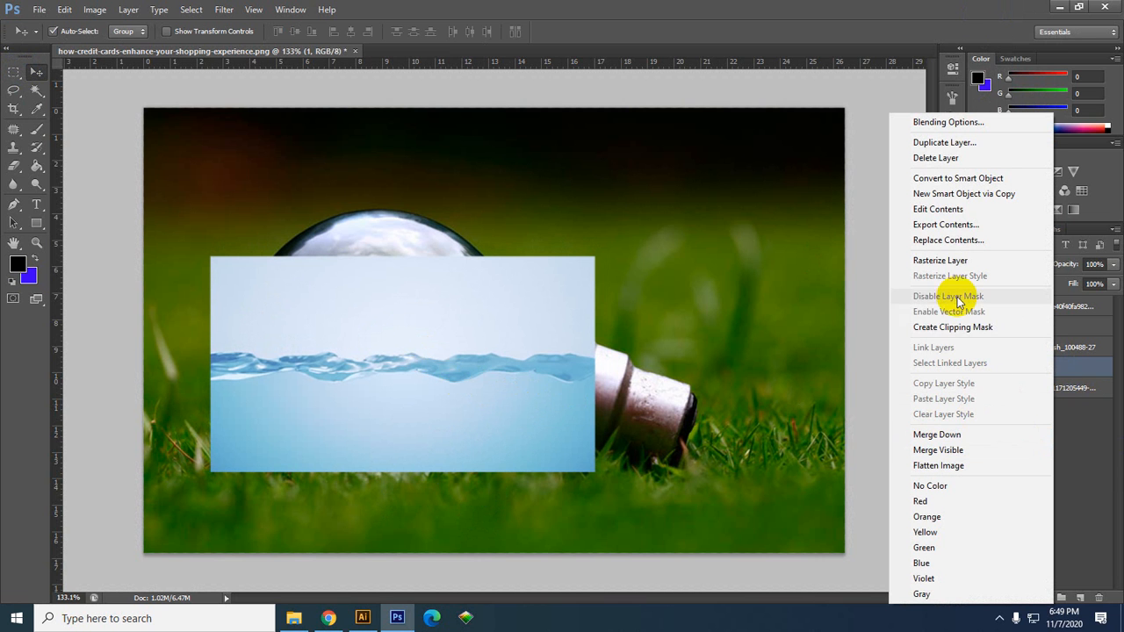
{"action": "left_click", "coordinate": [945, 262]}
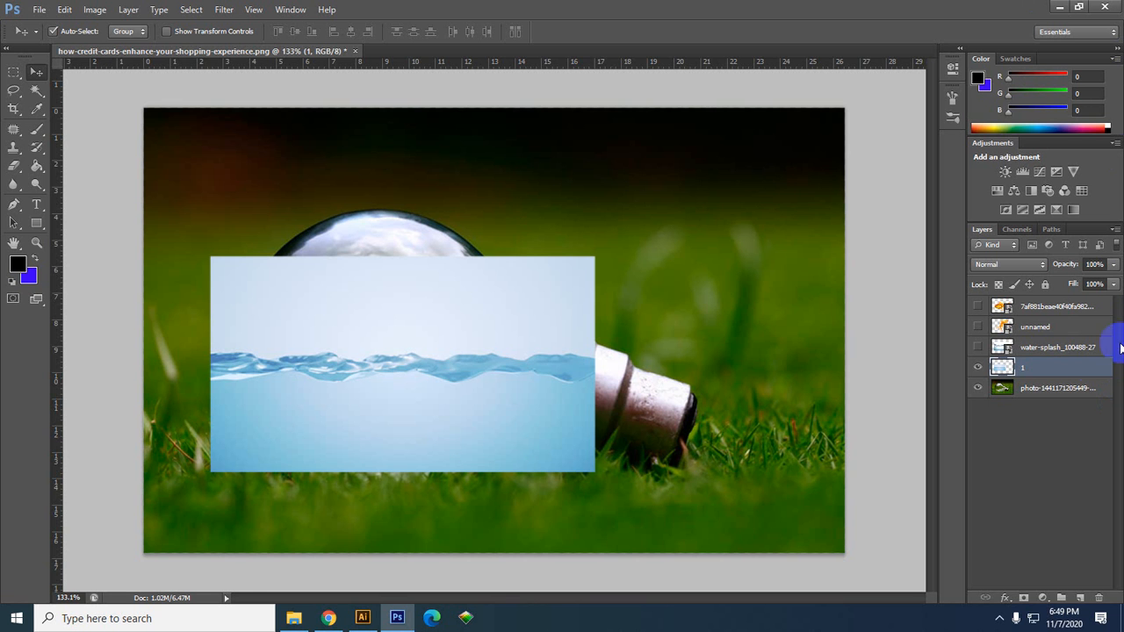
Add a white layer mask to the rasterized water layer 1.
{"action": "mouse_move", "coordinate": [1002, 367]}
{"action": "left_mouse_down"}
{"action": "mouse_move", "coordinate": [999, 379]}
{"action": "mouse_move", "coordinate": [1023, 371]}
{"action": "left_mouse_up"}
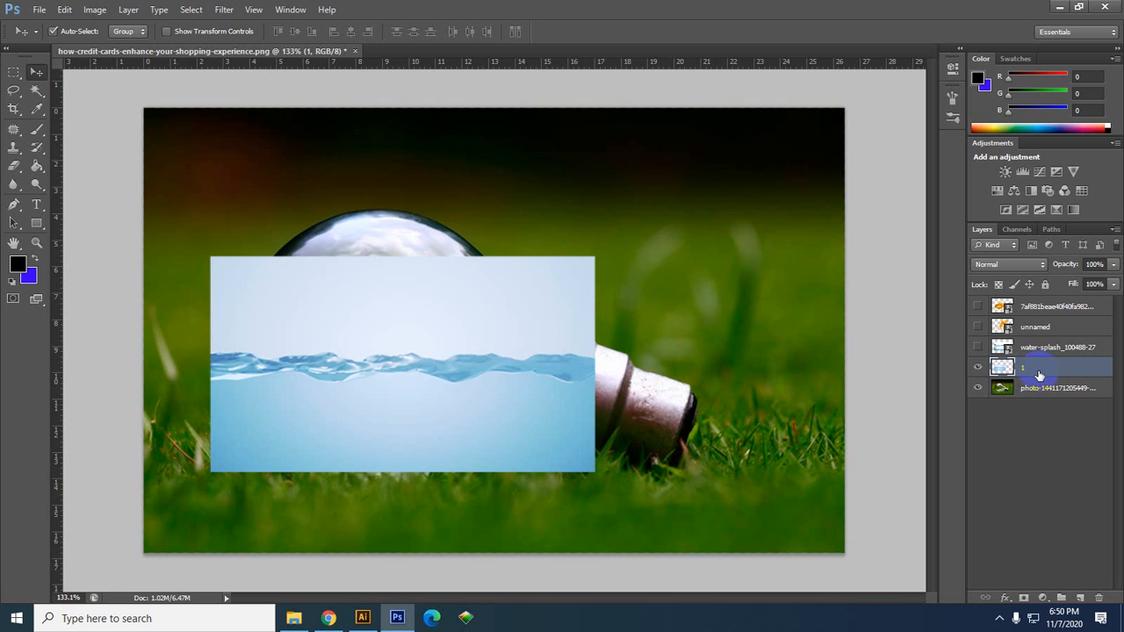
{"action": "left_click", "coordinate": [1095, 367]}
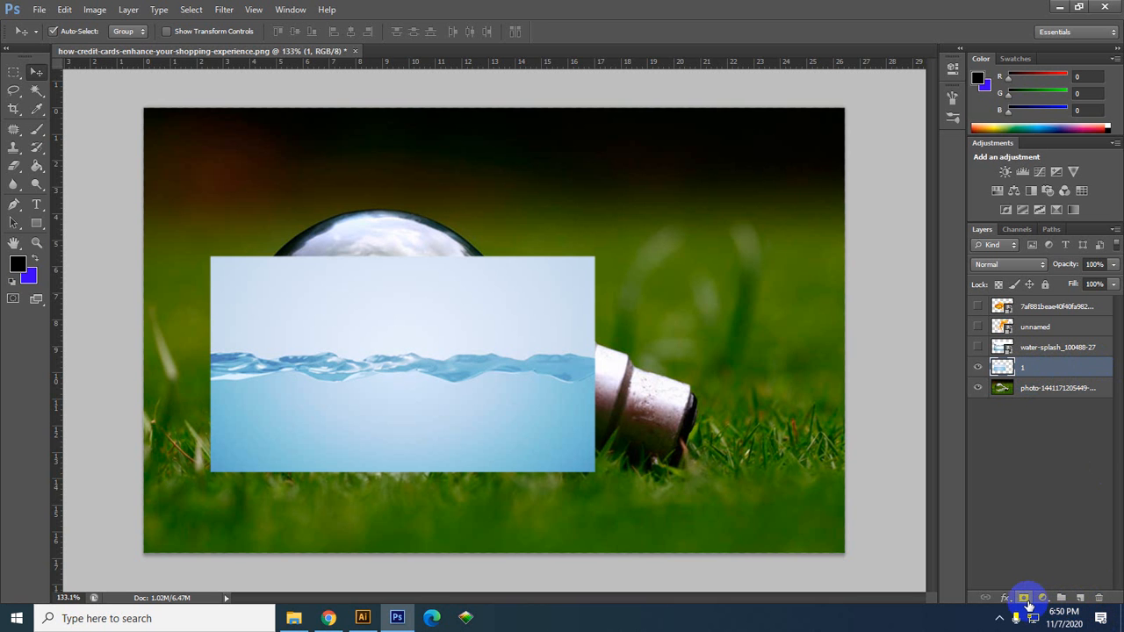
{"action": "left_click", "coordinate": [1025, 599]}
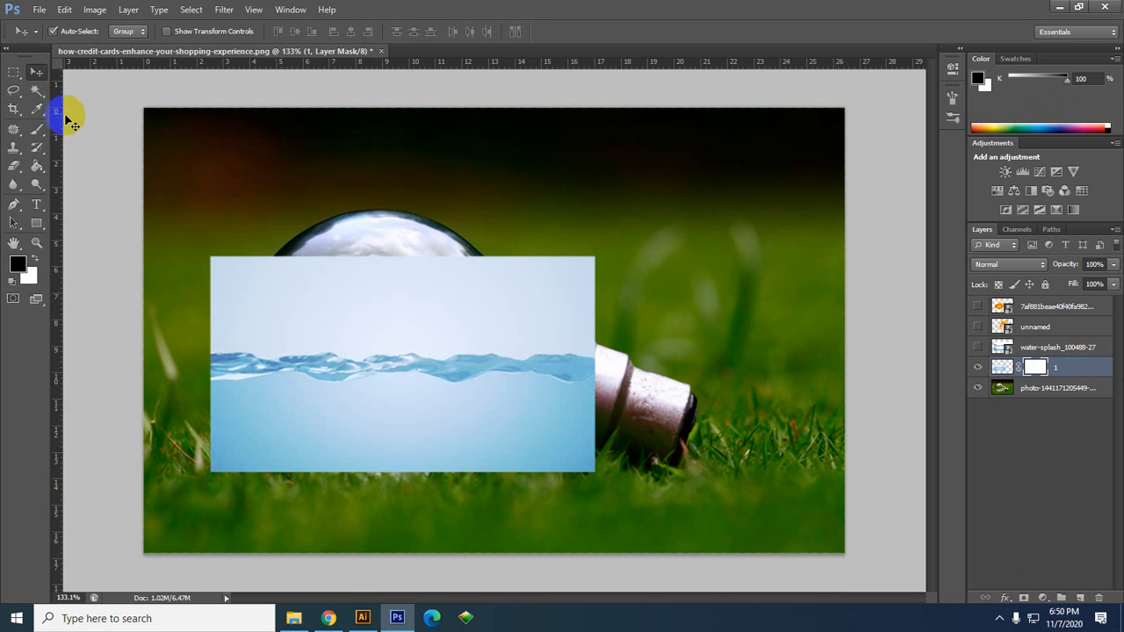
Choose the Brush tool for painting on the layer mask and reduce its size to 45 px.
{"action": "left_click", "coordinate": [39, 147]}
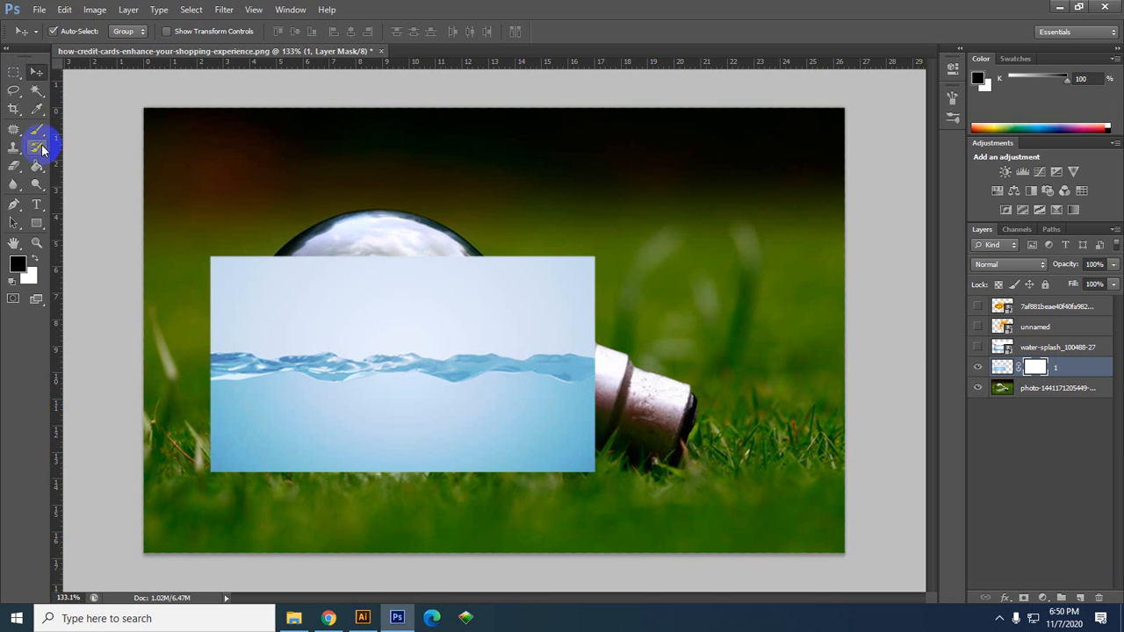
{"action": "left_click", "coordinate": [37, 132]}
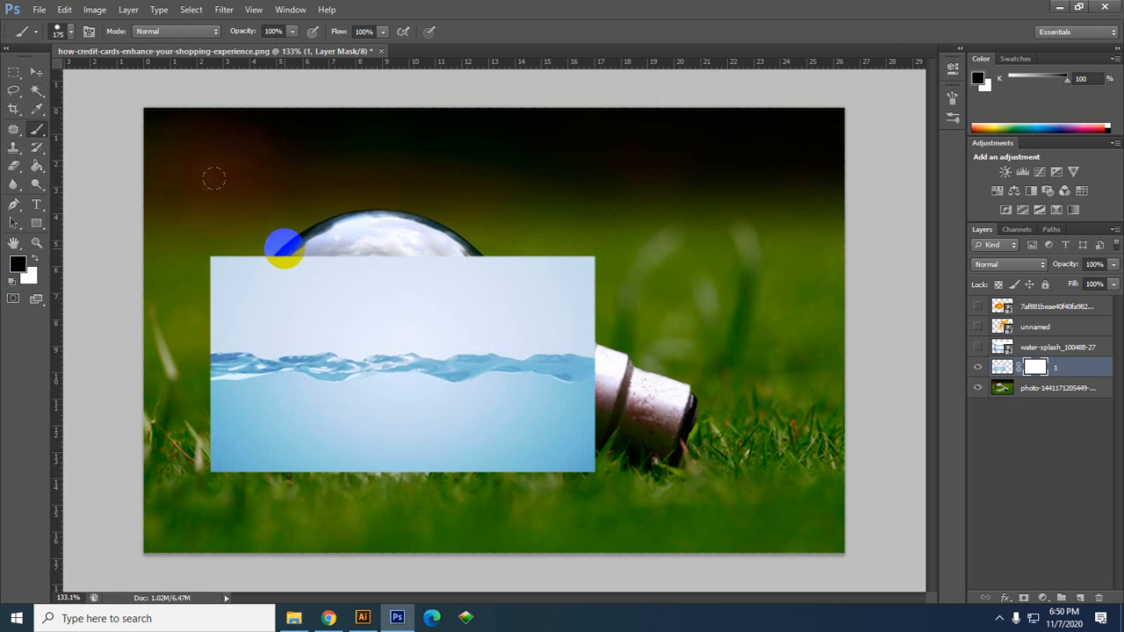
{"action": "key", "text": "bracketleft"}
{"action": "key", "text": "bracketleft"}
{"action": "key", "text": "bracketleft"}
{"action": "key", "text": "bracketleft"}
{"action": "key", "text": "bracketleft"}
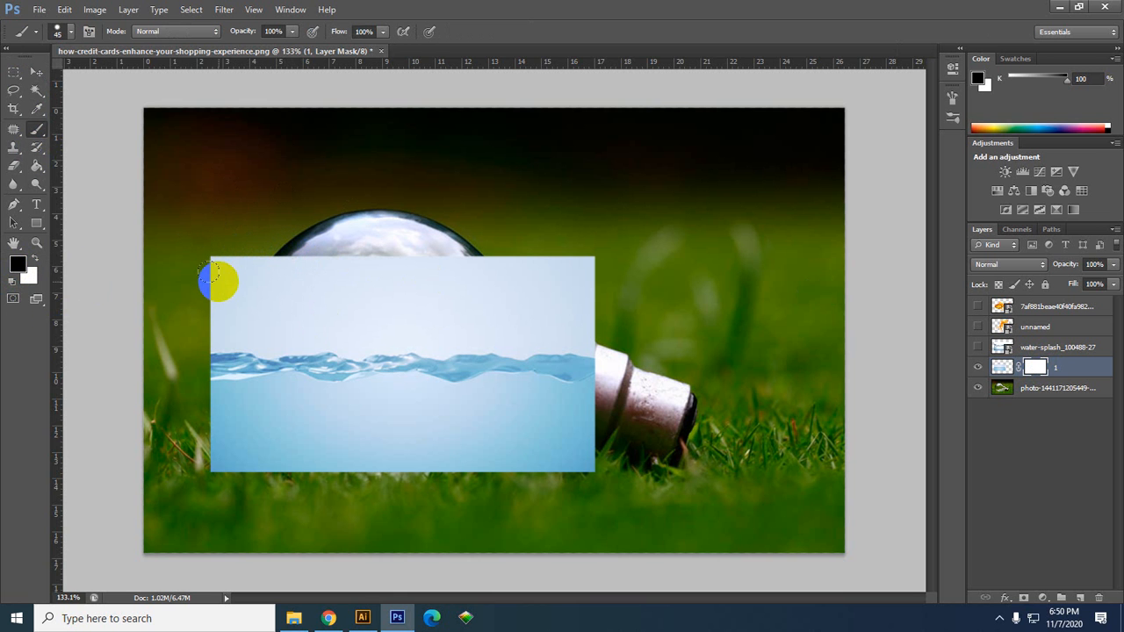
Paint black on layer 1's mask to hide the water image above the waves, and undo the rough stroke along the bulb's lower outline.
{"action": "mouse_move", "coordinate": [219, 280]}
{"action": "left_mouse_down"}
{"action": "mouse_move", "coordinate": [185, 292]}
{"action": "mouse_move", "coordinate": [264, 291]}
{"action": "mouse_move", "coordinate": [193, 302]}
{"action": "mouse_move", "coordinate": [278, 311]}
{"action": "mouse_move", "coordinate": [210, 329]}
{"action": "mouse_move", "coordinate": [286, 322]}
{"action": "mouse_move", "coordinate": [188, 280]}
{"action": "mouse_move", "coordinate": [306, 277]}
{"action": "mouse_move", "coordinate": [462, 306]}
{"action": "mouse_move", "coordinate": [305, 308]}
{"action": "mouse_move", "coordinate": [431, 309]}
{"action": "mouse_move", "coordinate": [323, 318]}
{"action": "mouse_move", "coordinate": [375, 273]}
{"action": "mouse_move", "coordinate": [578, 298]}
{"action": "mouse_move", "coordinate": [603, 313]}
{"action": "mouse_move", "coordinate": [484, 335]}
{"action": "mouse_move", "coordinate": [590, 336]}
{"action": "mouse_move", "coordinate": [485, 333]}
{"action": "left_mouse_up"}
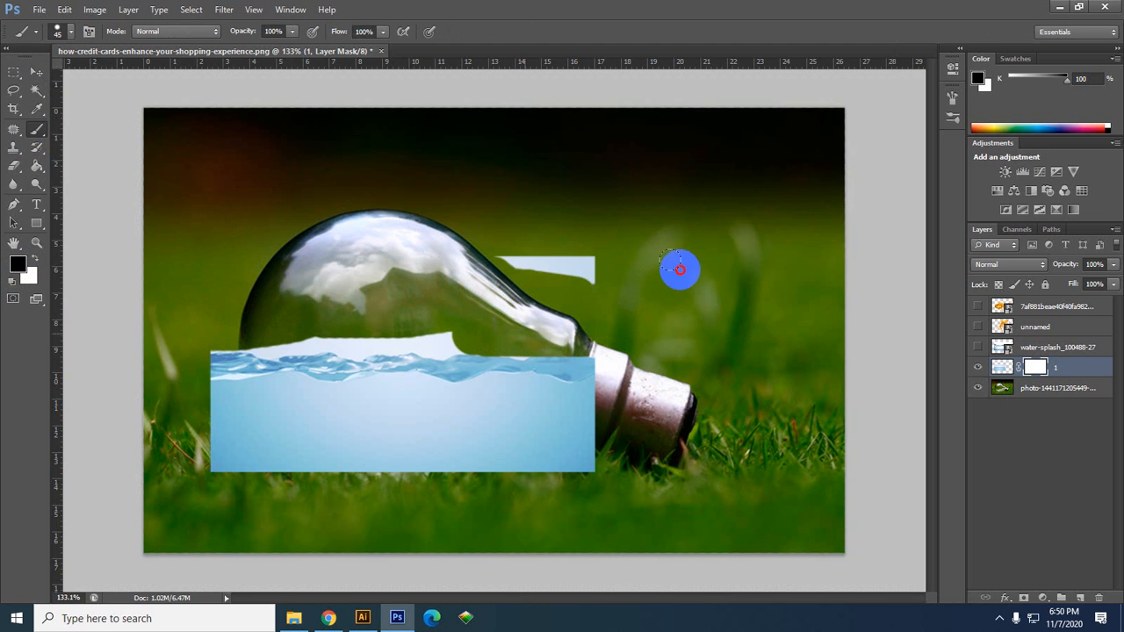
{"action": "mouse_move", "coordinate": [678, 266]}
{"action": "left_mouse_down"}
{"action": "mouse_move", "coordinate": [501, 251]}
{"action": "mouse_move", "coordinate": [452, 281]}
{"action": "mouse_move", "coordinate": [446, 330]}
{"action": "mouse_move", "coordinate": [258, 326]}
{"action": "mouse_move", "coordinate": [301, 329]}
{"action": "mouse_move", "coordinate": [273, 341]}
{"action": "mouse_move", "coordinate": [234, 328]}
{"action": "mouse_move", "coordinate": [492, 338]}
{"action": "mouse_move", "coordinate": [199, 334]}
{"action": "mouse_move", "coordinate": [586, 341]}
{"action": "left_mouse_up"}
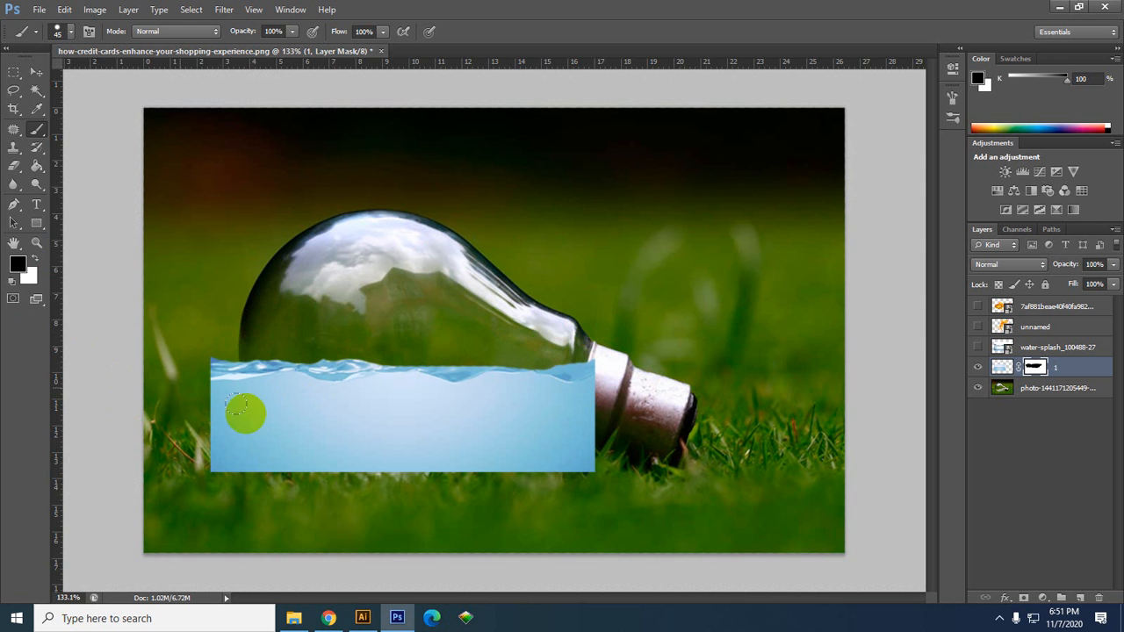
{"action": "mouse_move", "coordinate": [213, 359]}
{"action": "left_mouse_down"}
{"action": "mouse_move", "coordinate": [249, 455]}
{"action": "mouse_move", "coordinate": [201, 433]}
{"action": "mouse_move", "coordinate": [395, 494]}
{"action": "mouse_move", "coordinate": [198, 448]}
{"action": "mouse_move", "coordinate": [270, 468]}
{"action": "mouse_move", "coordinate": [562, 490]}
{"action": "mouse_move", "coordinate": [609, 477]}
{"action": "left_mouse_up"}
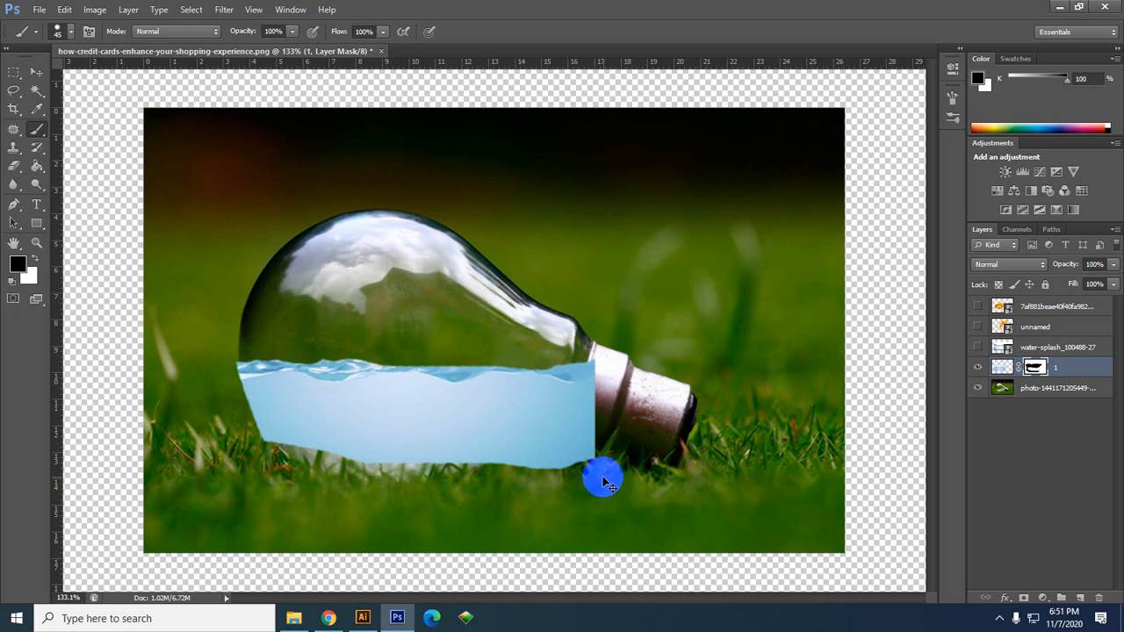
{"action": "key", "text": "ctrl+z"}
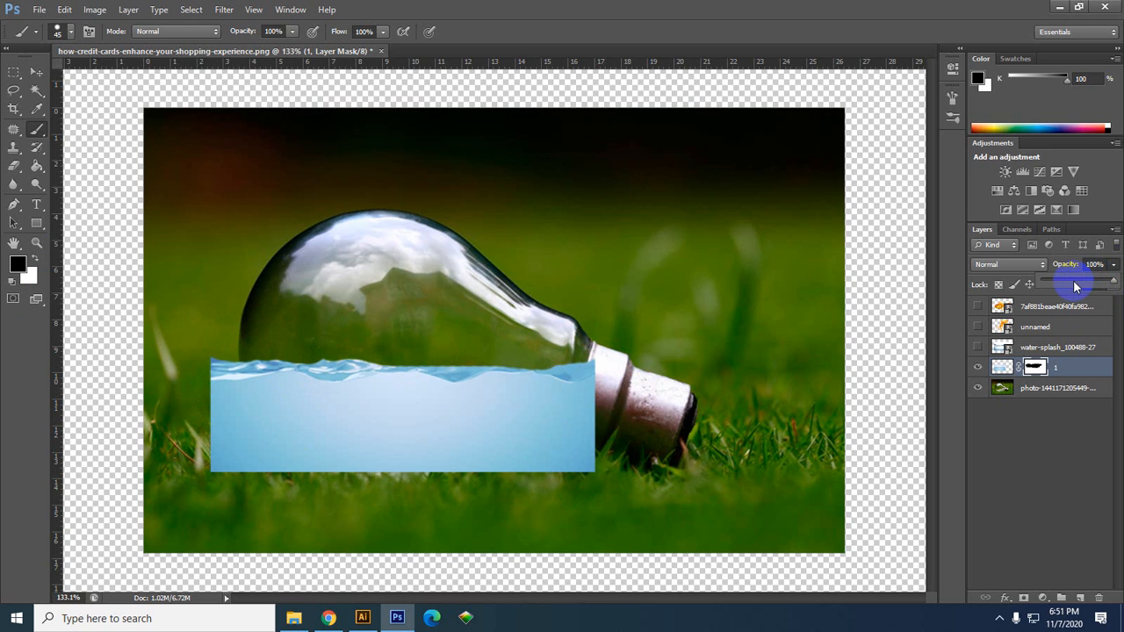
Lower the opacity of water layer 1 to 33% so the bulb outline shows through.
{"action": "left_click_drag", "start_coordinate": [1074, 282], "coordinate": [1044, 282]}
{"action": "left_click", "coordinate": [356, 457]}
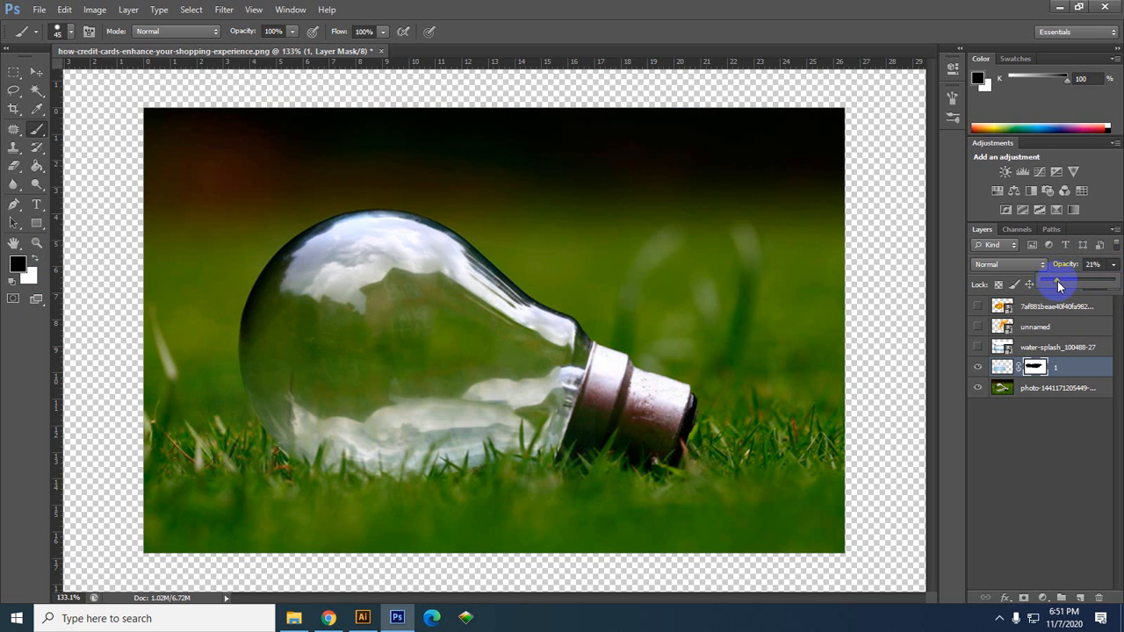
{"action": "left_click_drag", "start_coordinate": [1058, 282], "coordinate": [1067, 282]}
Paint on the layer mask to hide the water outside the bulb's rounded glass edge and over the metal cap.
{"action": "scroll", "coordinate": [266, 483], "scroll_direction": "up", "scroll_amount": 4}
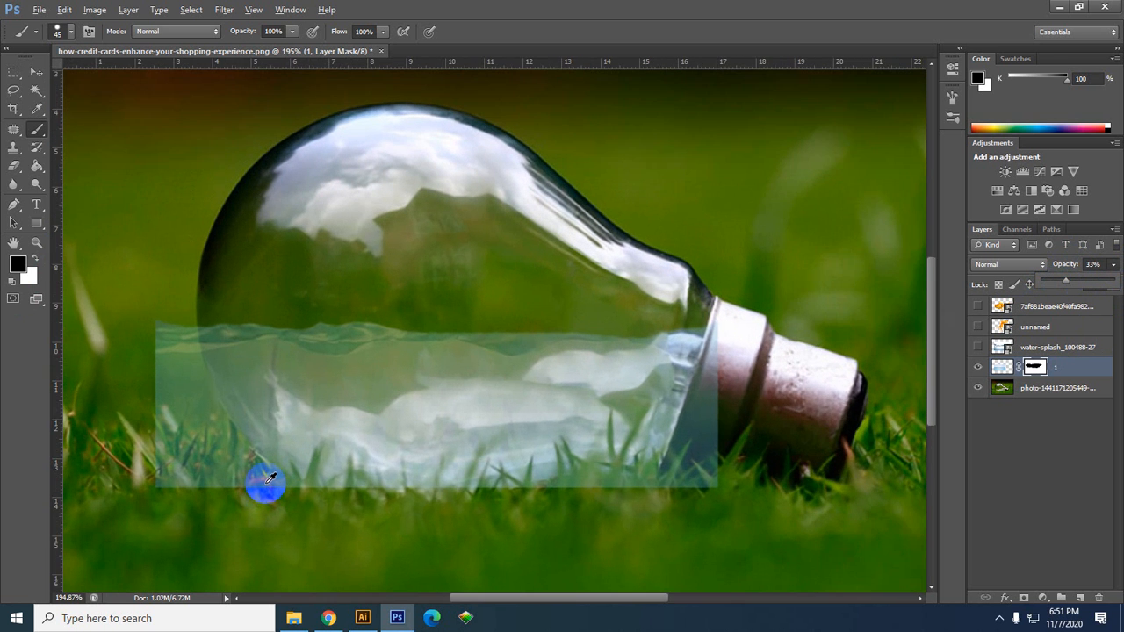
{"action": "scroll", "coordinate": [389, 359], "scroll_direction": "down", "scroll_amount": 5}
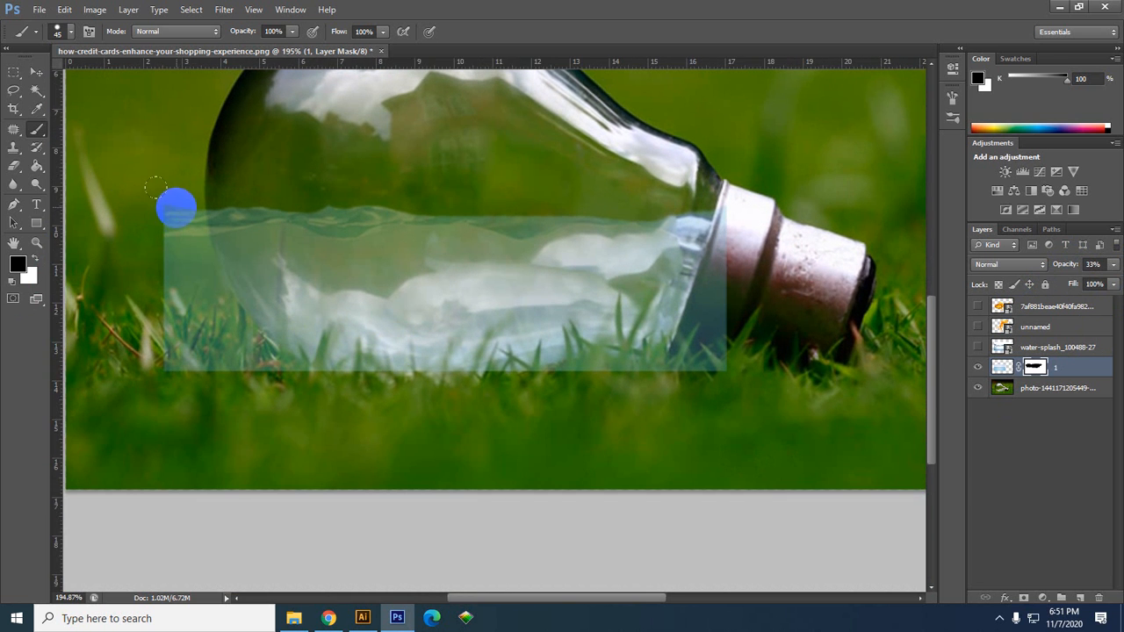
{"action": "mouse_move", "coordinate": [175, 207]}
{"action": "left_mouse_down"}
{"action": "mouse_move", "coordinate": [178, 254]}
{"action": "mouse_move", "coordinate": [208, 328]}
{"action": "mouse_move", "coordinate": [258, 375]}
{"action": "left_mouse_up"}
{"action": "mouse_move", "coordinate": [279, 393]}
{"action": "left_mouse_down"}
{"action": "mouse_move", "coordinate": [326, 409]}
{"action": "mouse_move", "coordinate": [219, 334]}
{"action": "mouse_move", "coordinate": [271, 381]}
{"action": "mouse_move", "coordinate": [343, 407]}
{"action": "left_mouse_up"}
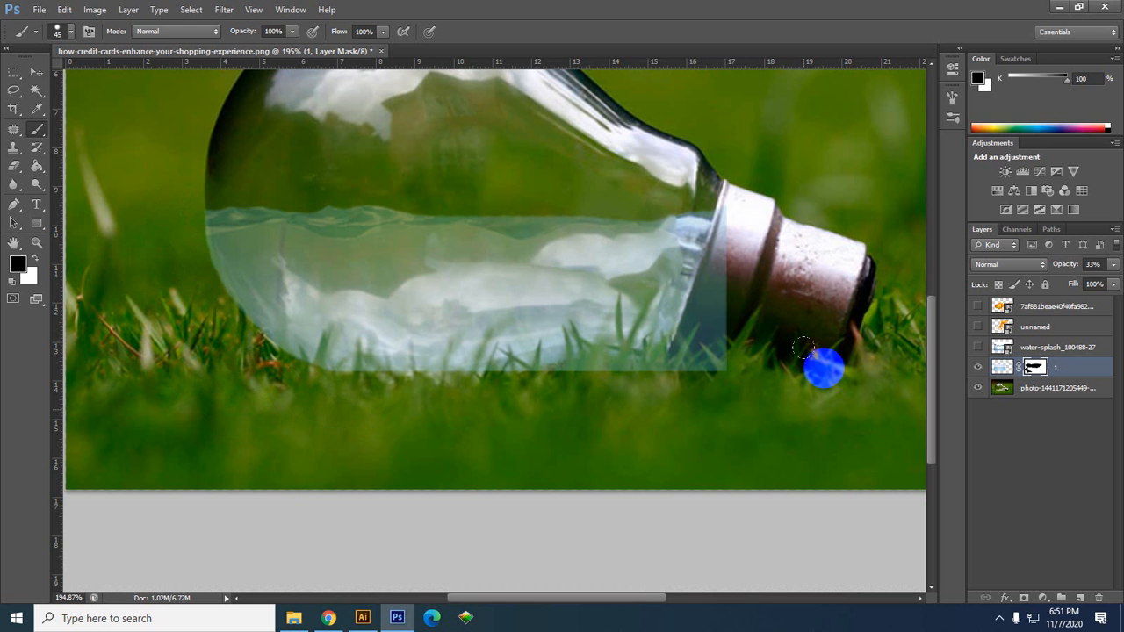
{"action": "mouse_move", "coordinate": [681, 337]}
{"action": "left_mouse_down"}
{"action": "mouse_move", "coordinate": [727, 201]}
{"action": "mouse_move", "coordinate": [699, 314]}
{"action": "mouse_move", "coordinate": [718, 335]}
{"action": "mouse_move", "coordinate": [670, 409]}
{"action": "mouse_move", "coordinate": [618, 412]}
{"action": "mouse_move", "coordinate": [738, 294]}
{"action": "mouse_move", "coordinate": [748, 211]}
{"action": "left_mouse_up"}
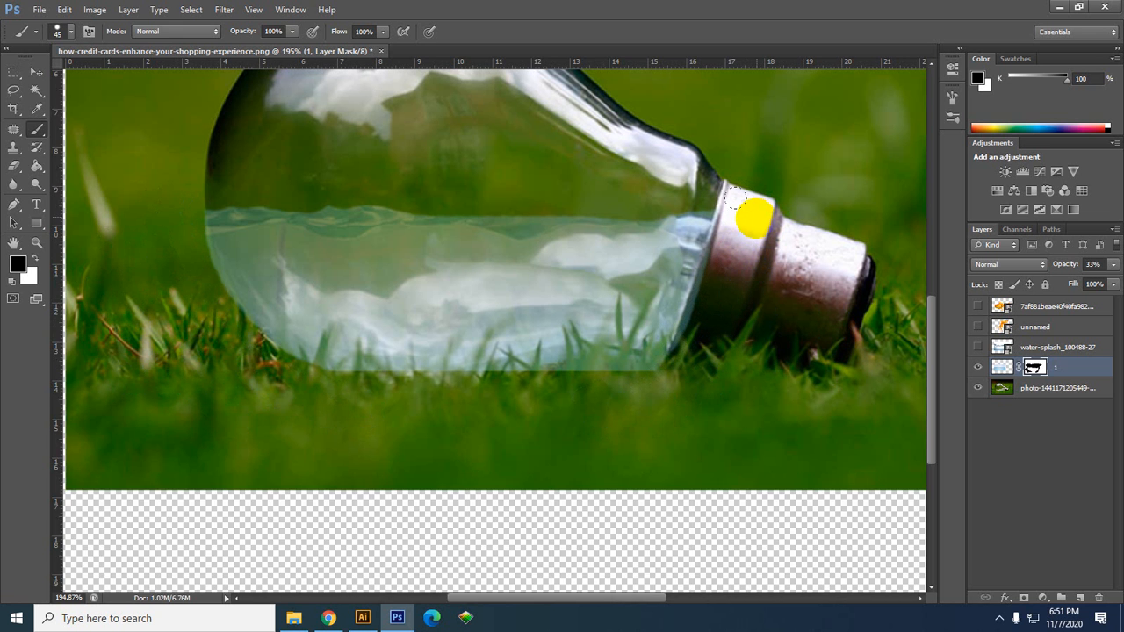
{"action": "mouse_move", "coordinate": [741, 254]}
{"action": "left_mouse_down"}
{"action": "mouse_move", "coordinate": [688, 378]}
{"action": "mouse_move", "coordinate": [721, 357]}
{"action": "mouse_move", "coordinate": [727, 342]}
{"action": "mouse_move", "coordinate": [707, 334]}
{"action": "mouse_move", "coordinate": [748, 405]}
{"action": "left_mouse_up"}
Transform the masked water layer, enlarging it to 110.68% width and 122.94% height.
{"action": "key", "text": "ctrl+t"}
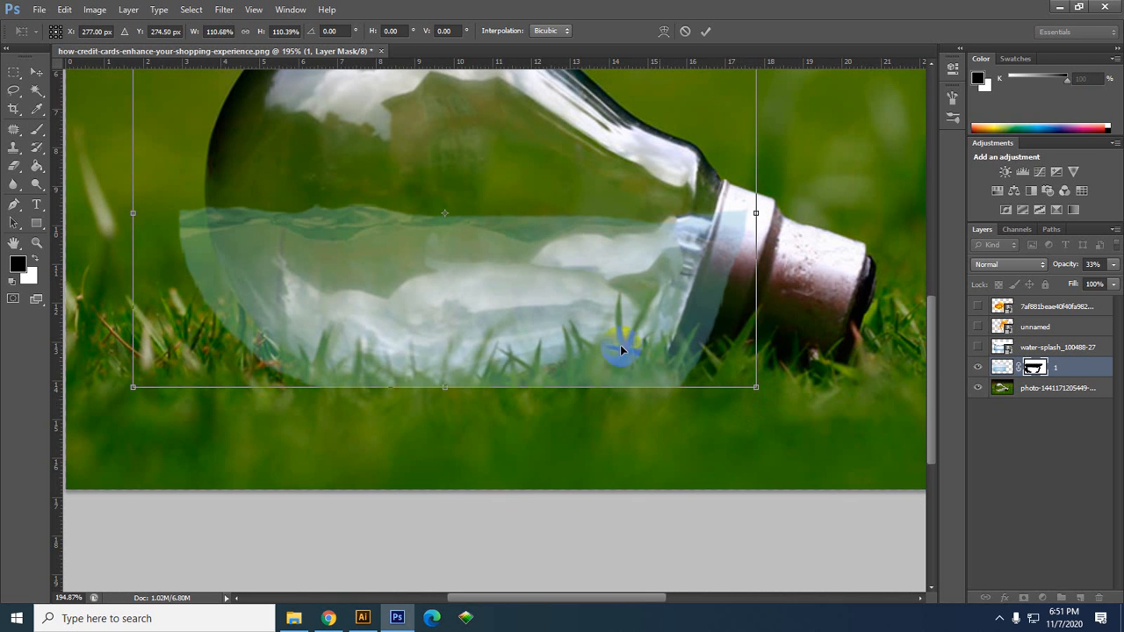
{"action": "left_click_drag", "start_coordinate": [497, 300], "coordinate": [498, 289]}
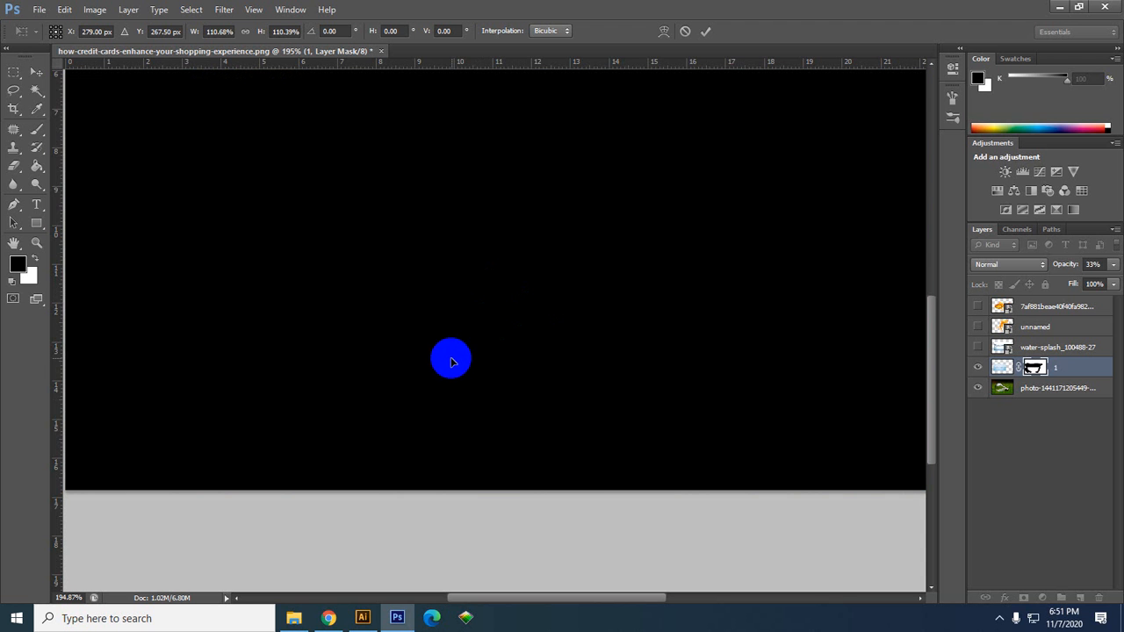
{"action": "left_click_drag", "start_coordinate": [449, 378], "coordinate": [443, 419]}
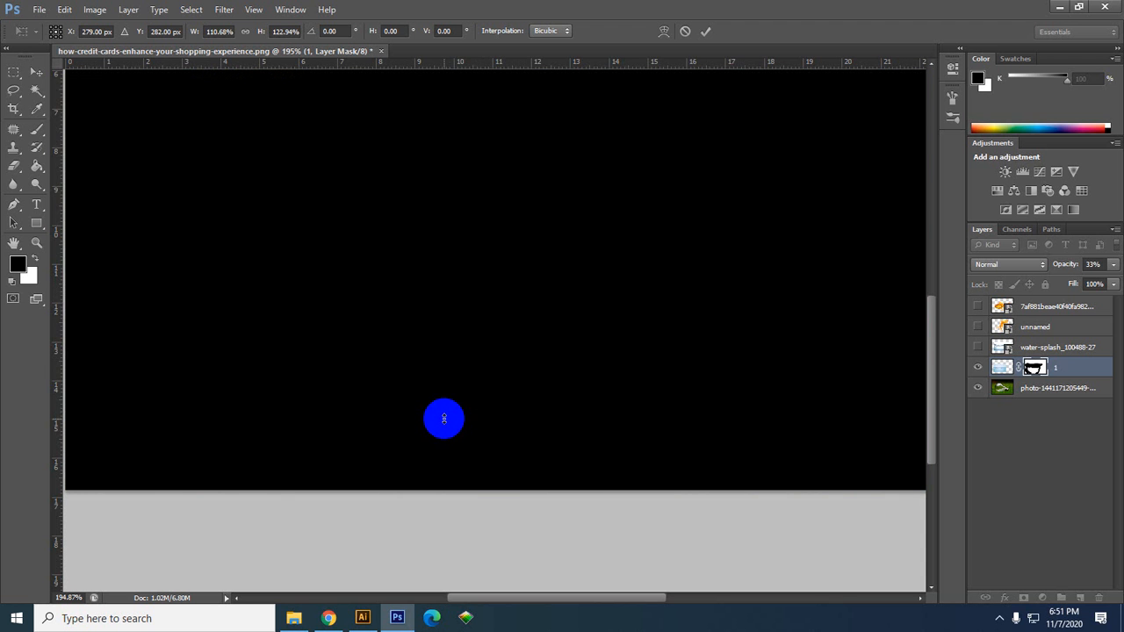
{"action": "key", "text": "Return"}
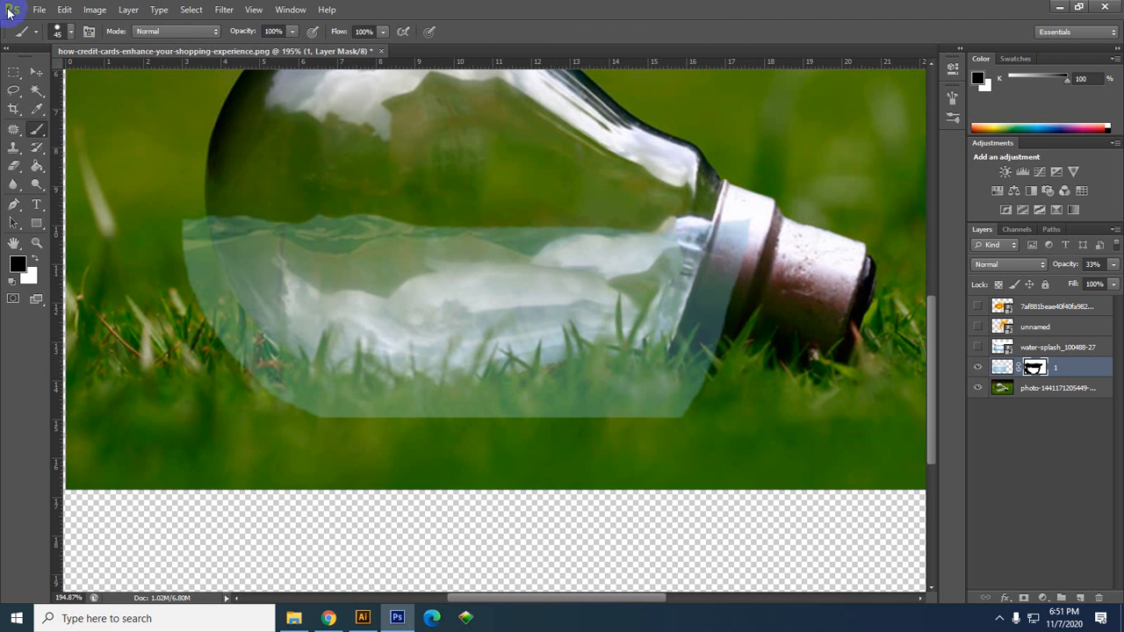
Nudge the water layer upward so the waves sit higher in the bulb and its lower edge reaches the bulb's base.
{"action": "left_click", "coordinate": [41, 79]}
{"action": "key", "text": "Up"}
{"action": "key", "text": "Up"}
{"action": "key", "text": "Up"}
{"action": "key", "text": "Up"}
{"action": "key", "text": "Up"}
{"action": "key", "text": "Up"}
{"action": "key", "text": "Up"}
{"action": "key", "text": "Up"}
{"action": "key", "text": "Up"}
{"action": "key", "text": "Up"}
{"action": "key", "text": "Up"}
{"action": "key", "text": "Up"}
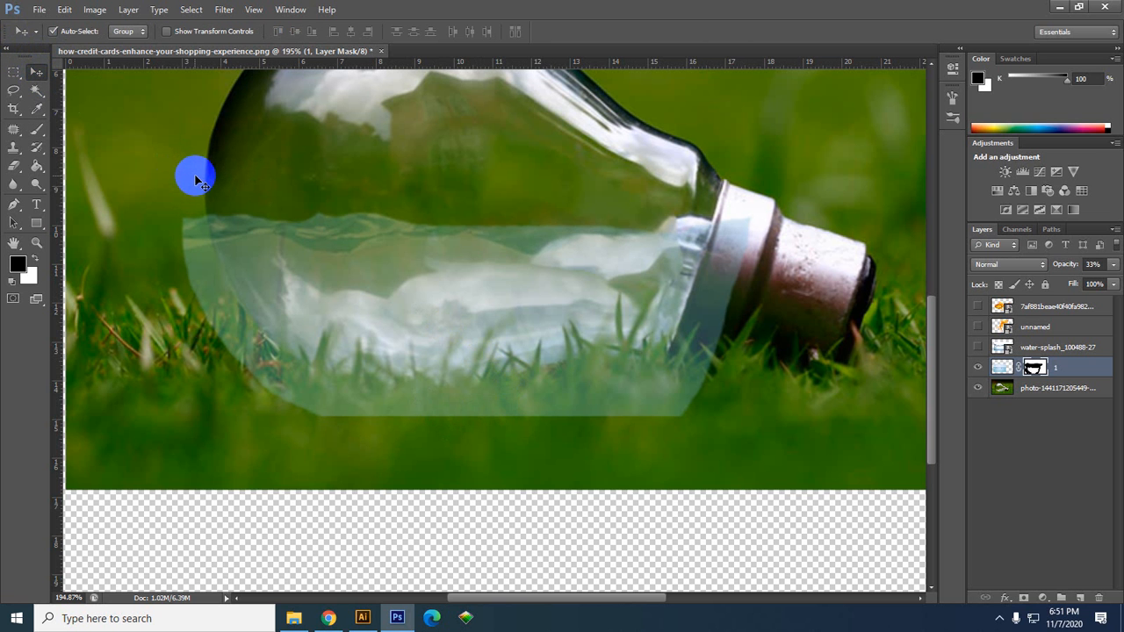
{"action": "key", "text": "Up"}
{"action": "key", "text": "Up"}
{"action": "key", "text": "Up"}
{"action": "key", "text": "Up"}
{"action": "key", "text": "Up"}
{"action": "key", "text": "Up"}
{"action": "key", "text": "Up"}
{"action": "key", "text": "Up"}
{"action": "key", "text": "Up"}
{"action": "key", "text": "Up"}
{"action": "key", "text": "Up"}
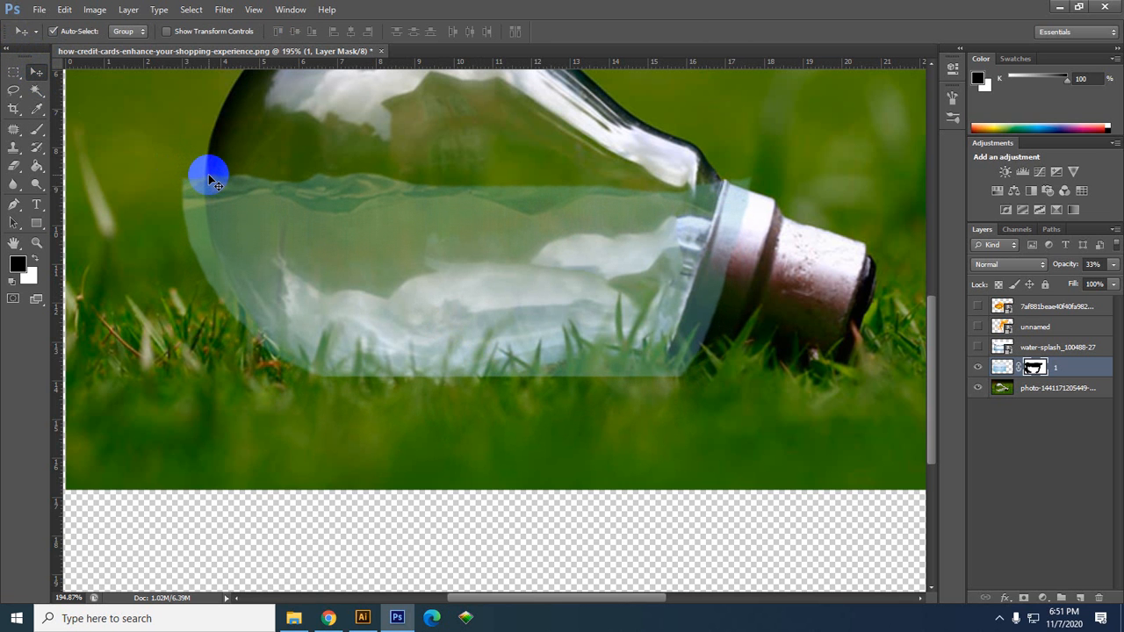
{"action": "key", "text": "Down"}
{"action": "key", "text": "Down"}
{"action": "key", "text": "Down"}
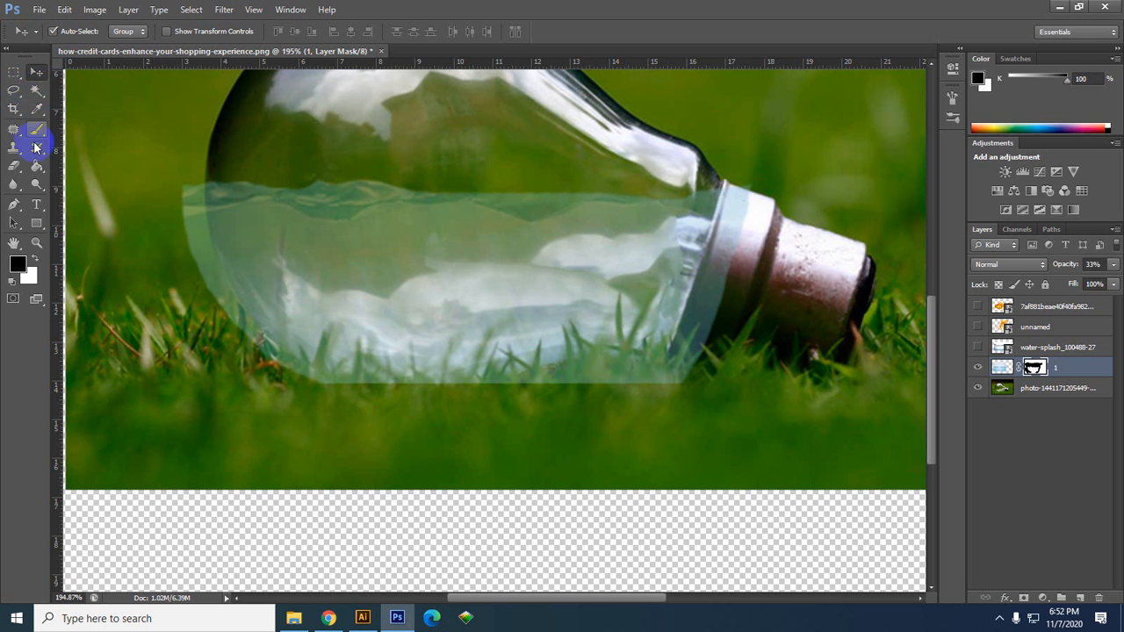
Brush black on layer 1's mask to trim the enlarged water along the glass edge, the grass line and the metal cap.
{"action": "key", "text": "b"}
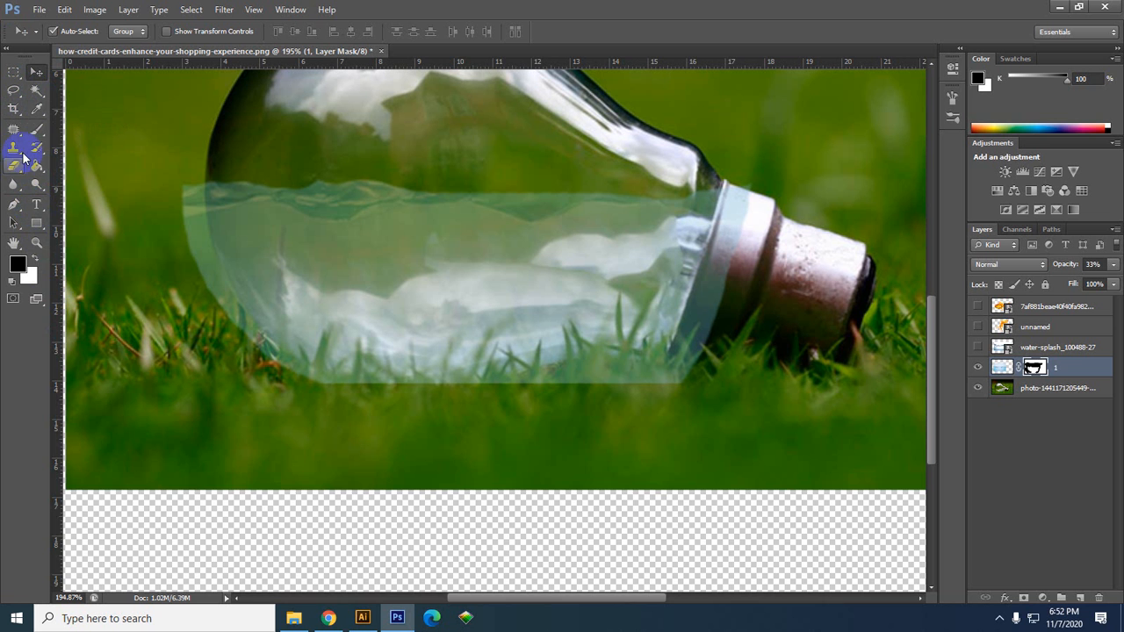
{"action": "left_click", "coordinate": [37, 129]}
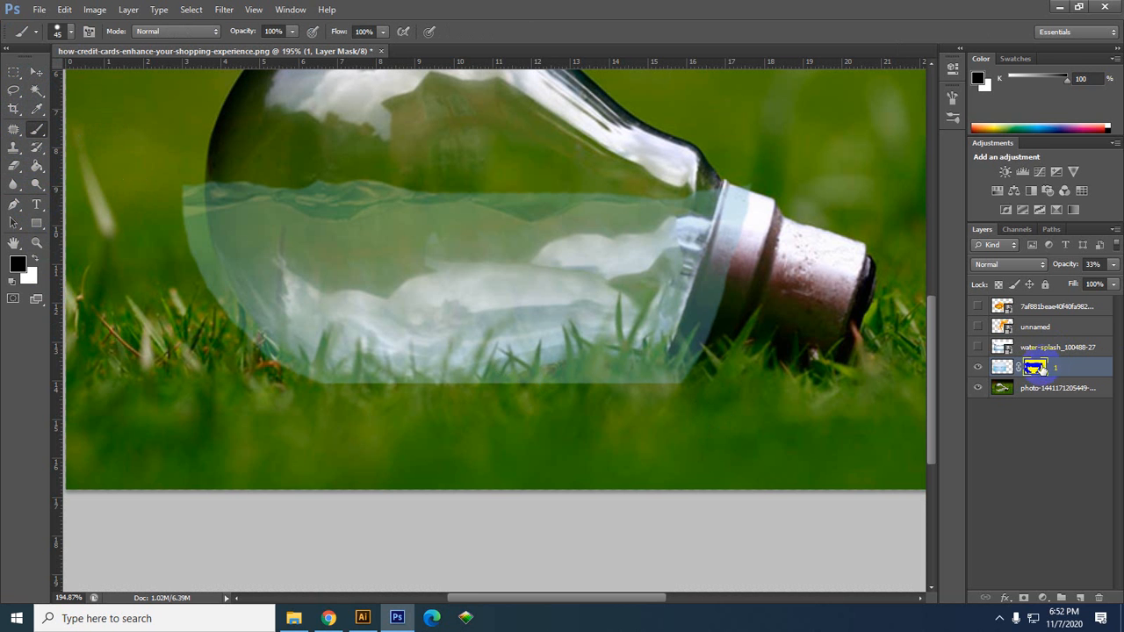
{"action": "left_click", "coordinate": [753, 207]}
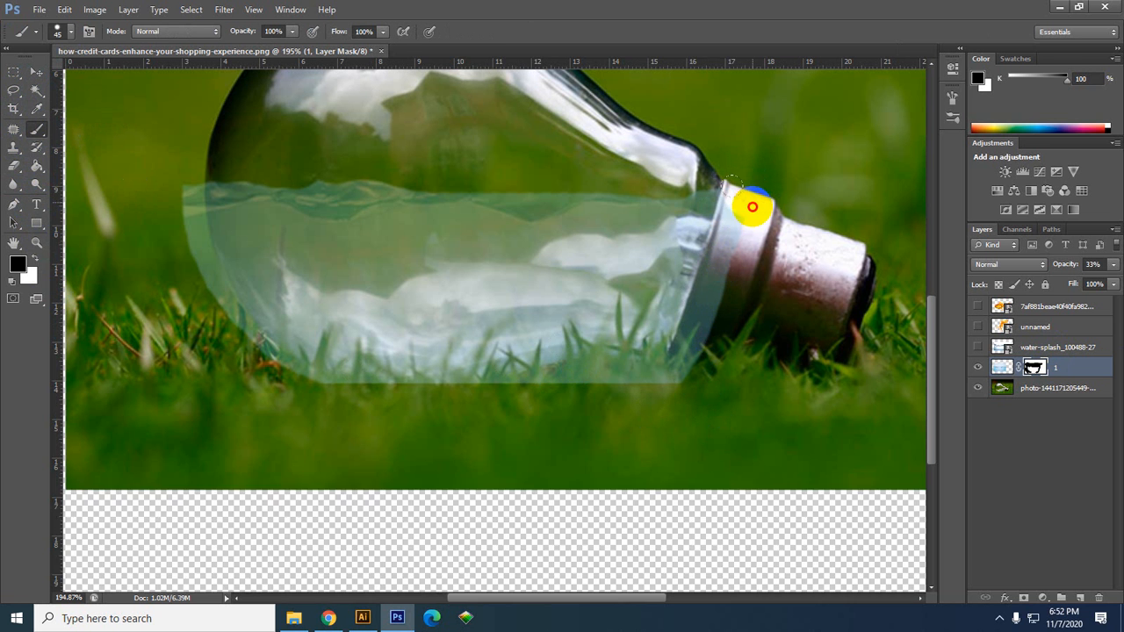
{"action": "mouse_move", "coordinate": [753, 207]}
{"action": "left_mouse_down"}
{"action": "mouse_move", "coordinate": [724, 352]}
{"action": "mouse_move", "coordinate": [735, 264]}
{"action": "mouse_move", "coordinate": [702, 373]}
{"action": "mouse_move", "coordinate": [726, 296]}
{"action": "mouse_move", "coordinate": [715, 315]}
{"action": "mouse_move", "coordinate": [694, 297]}
{"action": "mouse_move", "coordinate": [662, 367]}
{"action": "mouse_move", "coordinate": [634, 377]}
{"action": "mouse_move", "coordinate": [573, 386]}
{"action": "mouse_move", "coordinate": [632, 375]}
{"action": "mouse_move", "coordinate": [557, 370]}
{"action": "mouse_move", "coordinate": [510, 380]}
{"action": "mouse_move", "coordinate": [530, 400]}
{"action": "mouse_move", "coordinate": [365, 417]}
{"action": "mouse_move", "coordinate": [283, 400]}
{"action": "mouse_move", "coordinate": [238, 371]}
{"action": "mouse_move", "coordinate": [176, 259]}
{"action": "mouse_move", "coordinate": [132, 128]}
{"action": "mouse_move", "coordinate": [163, 249]}
{"action": "mouse_move", "coordinate": [215, 354]}
{"action": "mouse_move", "coordinate": [251, 383]}
{"action": "mouse_move", "coordinate": [285, 387]}
{"action": "mouse_move", "coordinate": [305, 408]}
{"action": "mouse_move", "coordinate": [241, 367]}
{"action": "mouse_move", "coordinate": [206, 321]}
{"action": "mouse_move", "coordinate": [267, 380]}
{"action": "mouse_move", "coordinate": [359, 419]}
{"action": "mouse_move", "coordinate": [361, 409]}
{"action": "mouse_move", "coordinate": [254, 384]}
{"action": "mouse_move", "coordinate": [210, 324]}
{"action": "mouse_move", "coordinate": [243, 344]}
{"action": "mouse_move", "coordinate": [750, 412]}
{"action": "mouse_move", "coordinate": [719, 370]}
{"action": "mouse_move", "coordinate": [572, 381]}
{"action": "mouse_move", "coordinate": [491, 419]}
{"action": "mouse_move", "coordinate": [524, 407]}
{"action": "mouse_move", "coordinate": [360, 412]}
{"action": "left_mouse_up"}
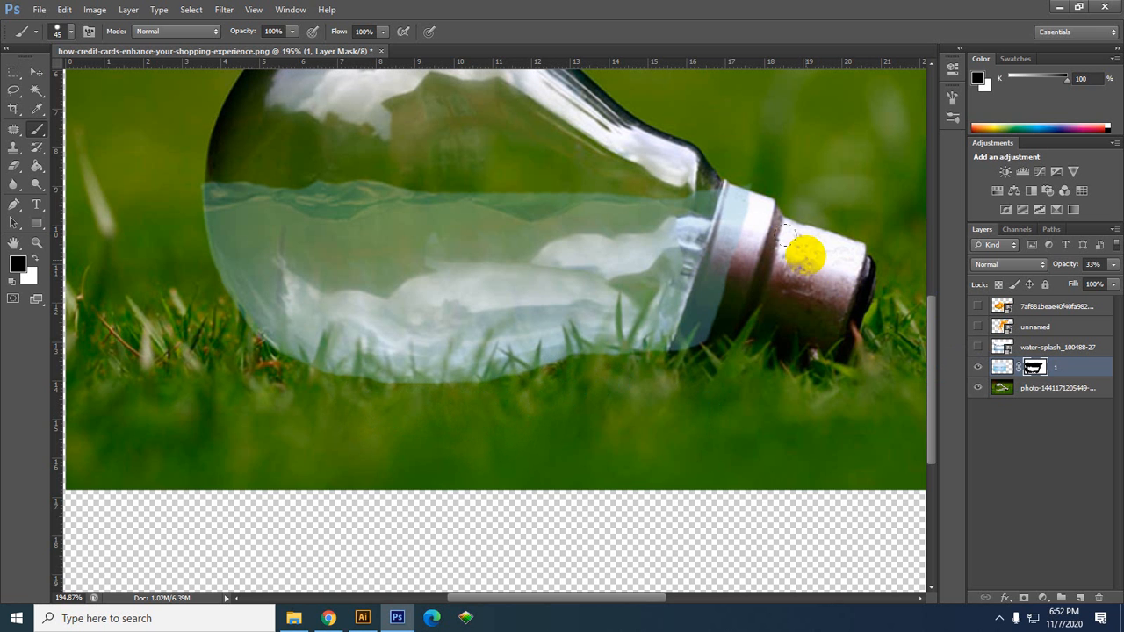
{"action": "left_click_drag", "start_coordinate": [753, 203], "coordinate": [744, 230]}
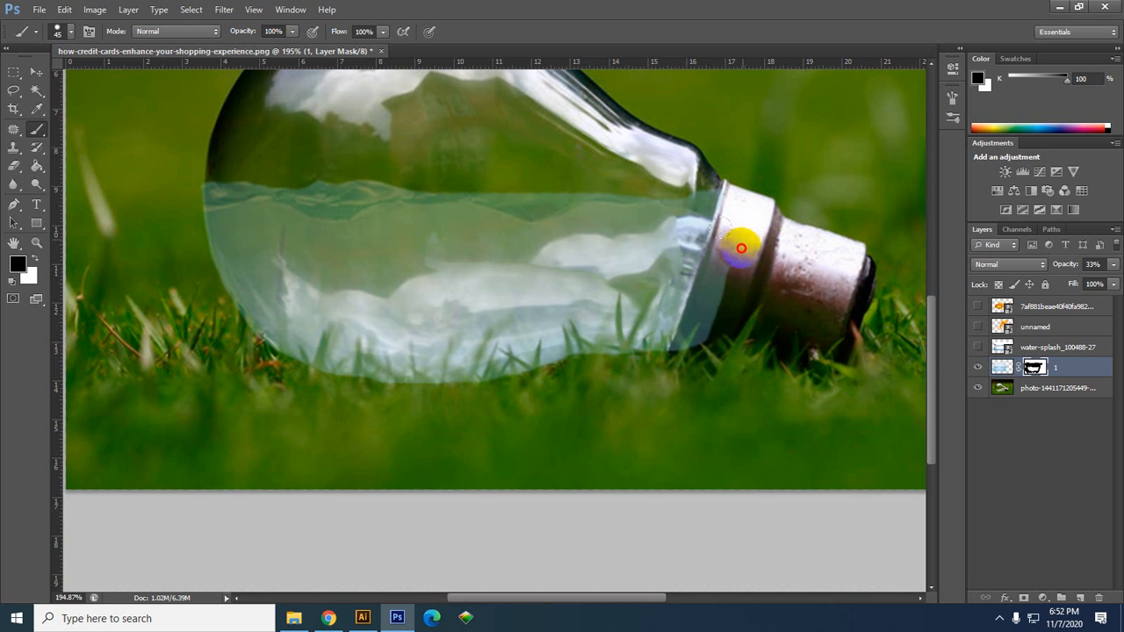
{"action": "left_click_drag", "start_coordinate": [731, 279], "coordinate": [700, 380]}
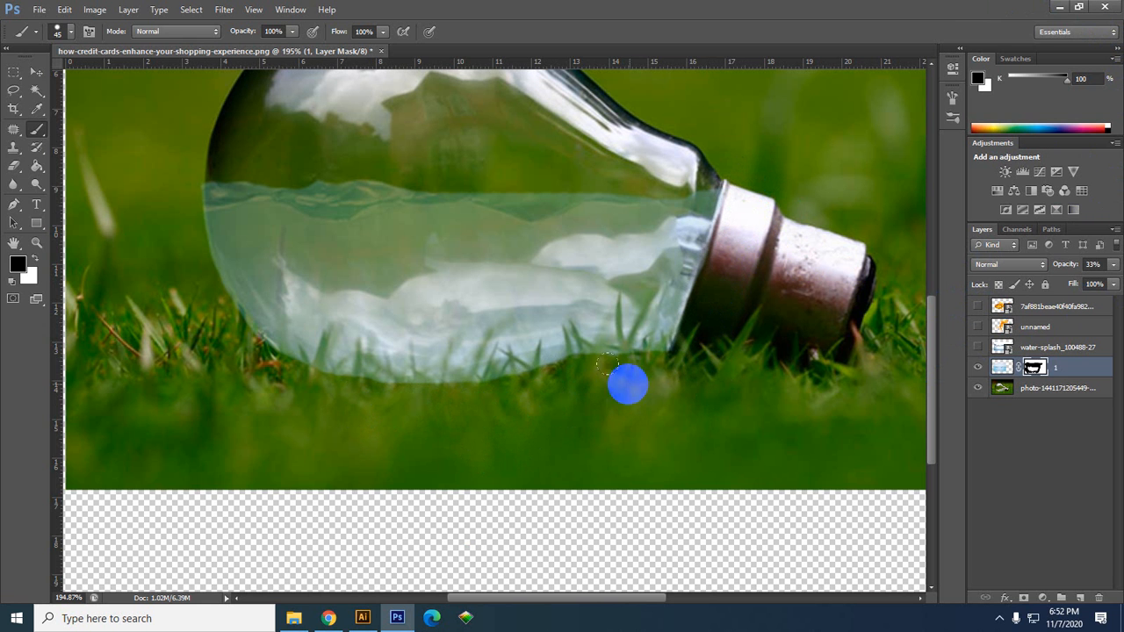
{"action": "left_click_drag", "start_coordinate": [597, 360], "coordinate": [562, 370]}
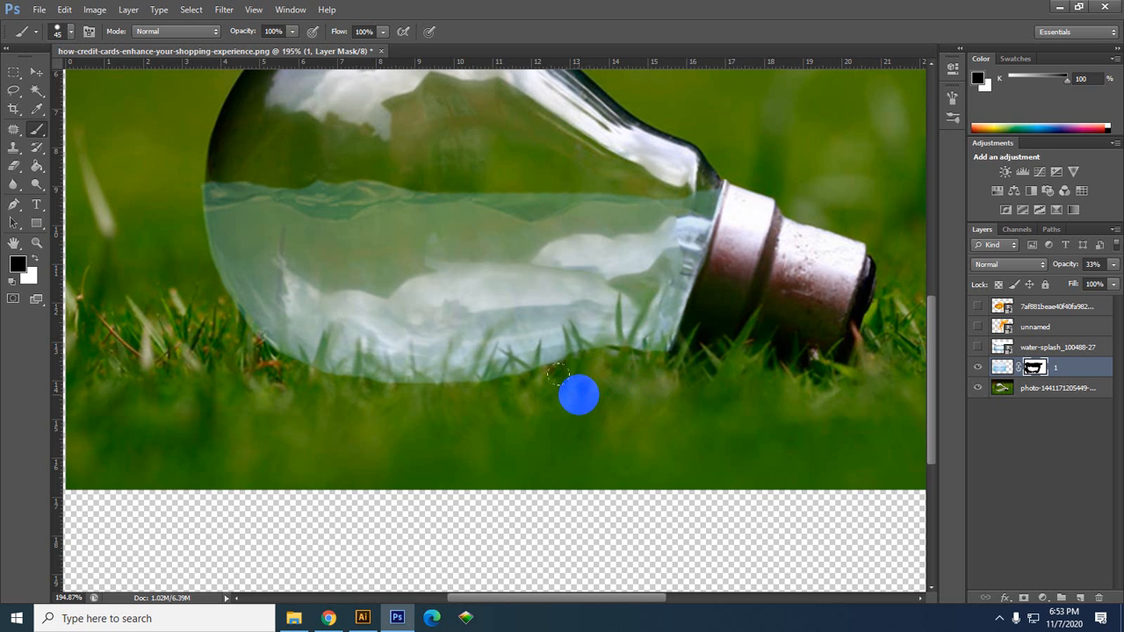
Set water layer 1 to 100% opacity and the Multiply blend mode.
{"action": "mouse_move", "coordinate": [637, 378]}
{"action": "left_mouse_down"}
{"action": "mouse_move", "coordinate": [680, 407]}
{"action": "mouse_move", "coordinate": [1117, 270]}
{"action": "mouse_move", "coordinate": [1110, 284]}
{"action": "left_mouse_up"}
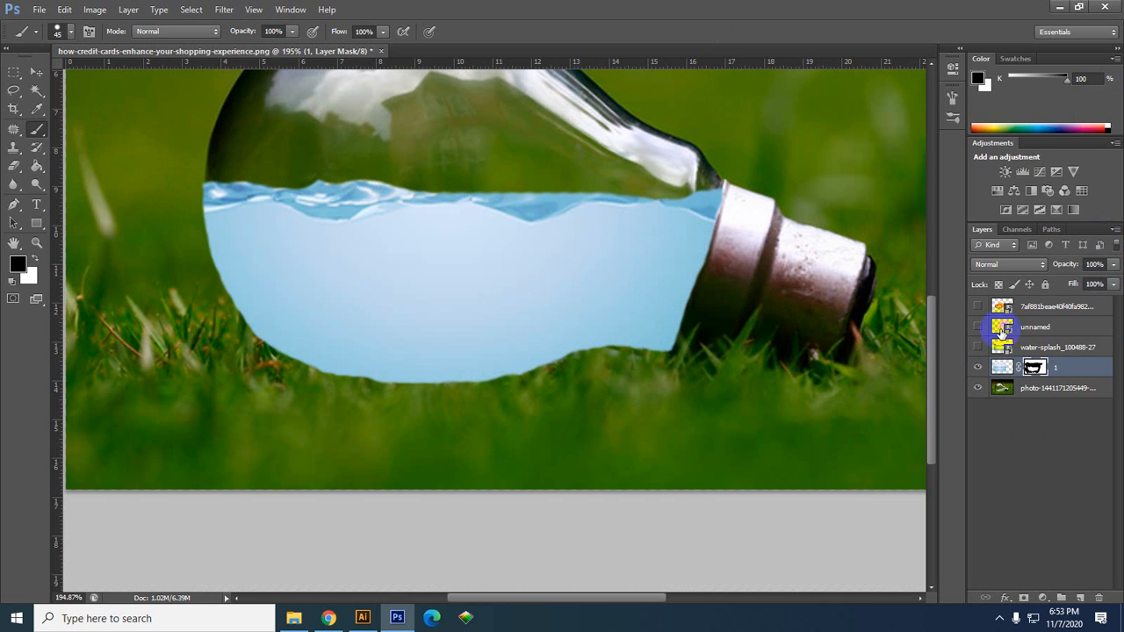
{"action": "left_click", "coordinate": [1028, 265]}
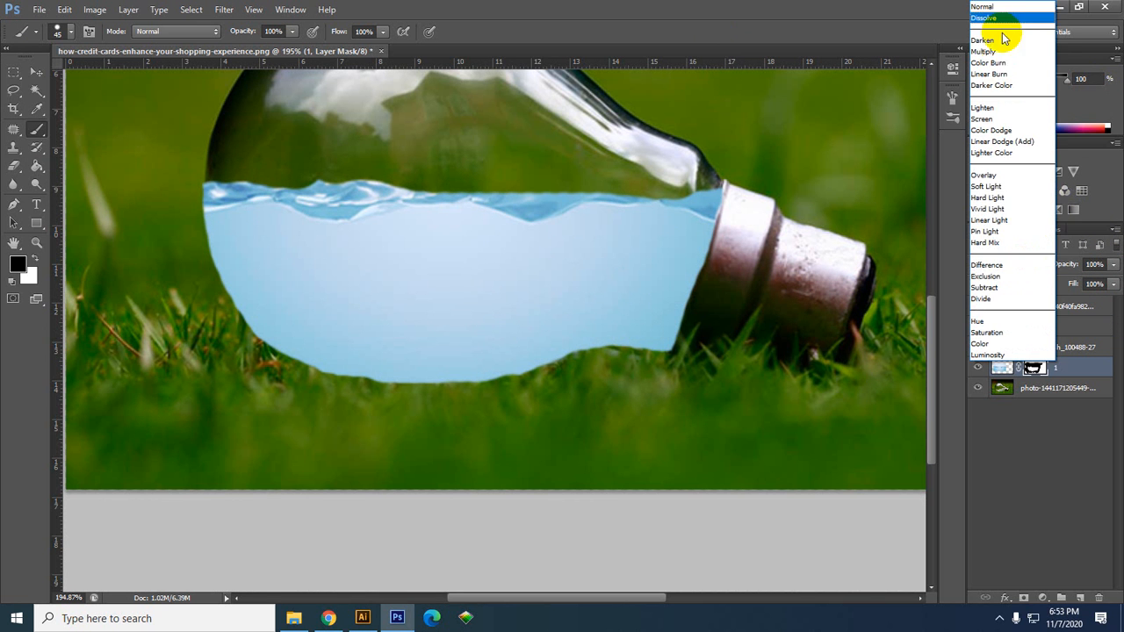
{"action": "left_click", "coordinate": [999, 44]}
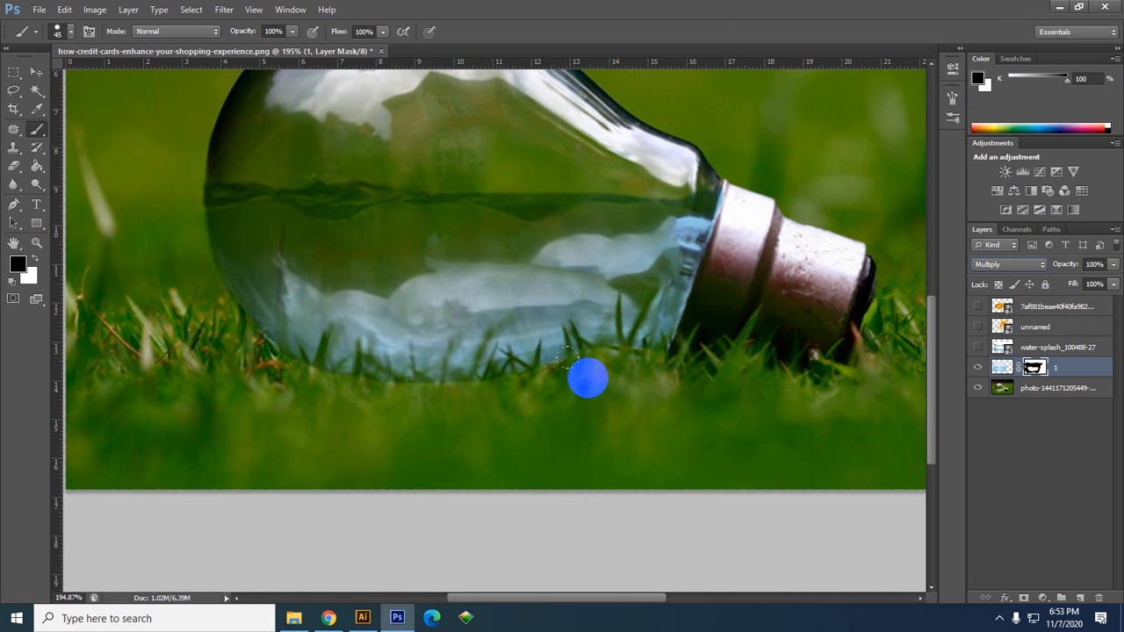
Add a new empty layer directly above water layer 1, keeping its blend mode at Normal.
{"action": "left_click", "coordinate": [32, 71]}
{"action": "left_click_drag", "start_coordinate": [622, 457], "coordinate": [582, 421]}
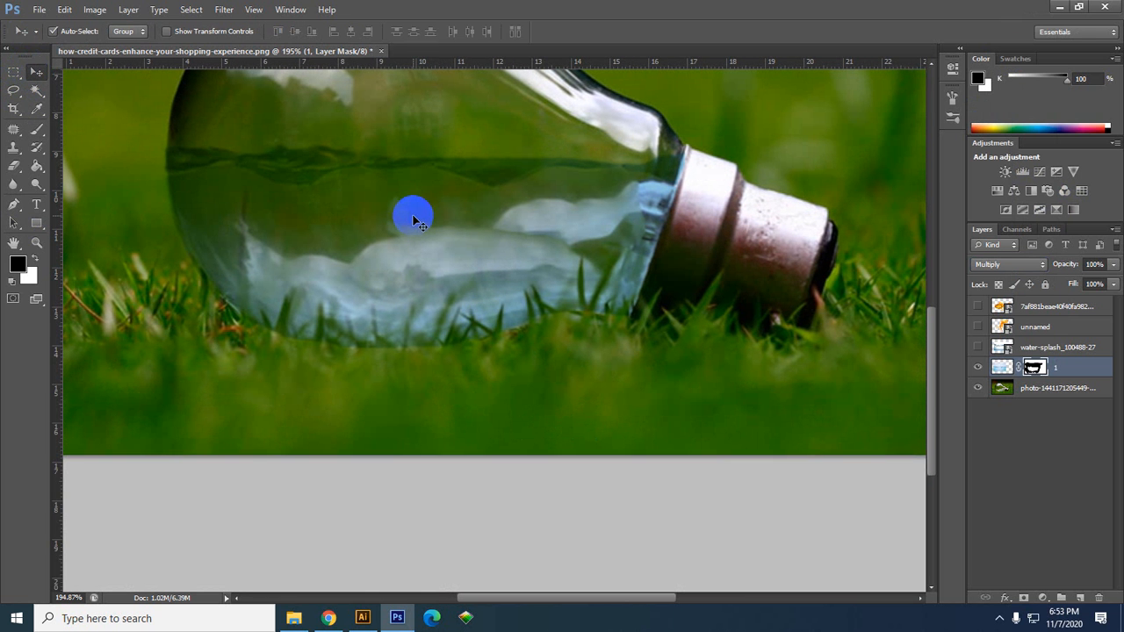
{"action": "left_click", "coordinate": [1081, 598]}
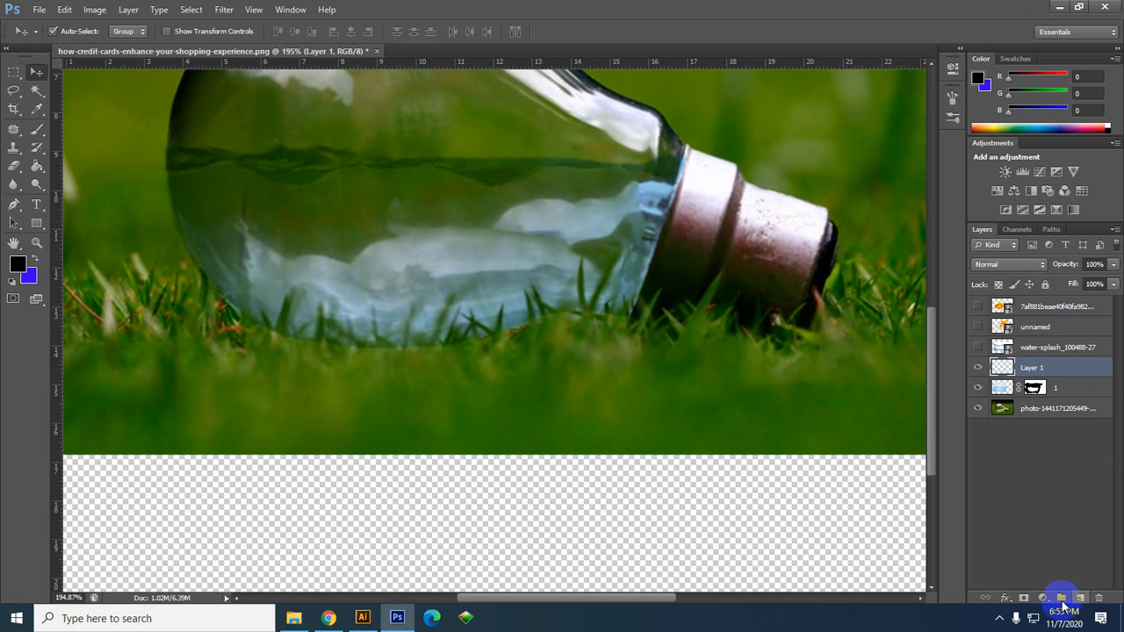
{"action": "left_click", "coordinate": [996, 379], "text": "ctrl"}
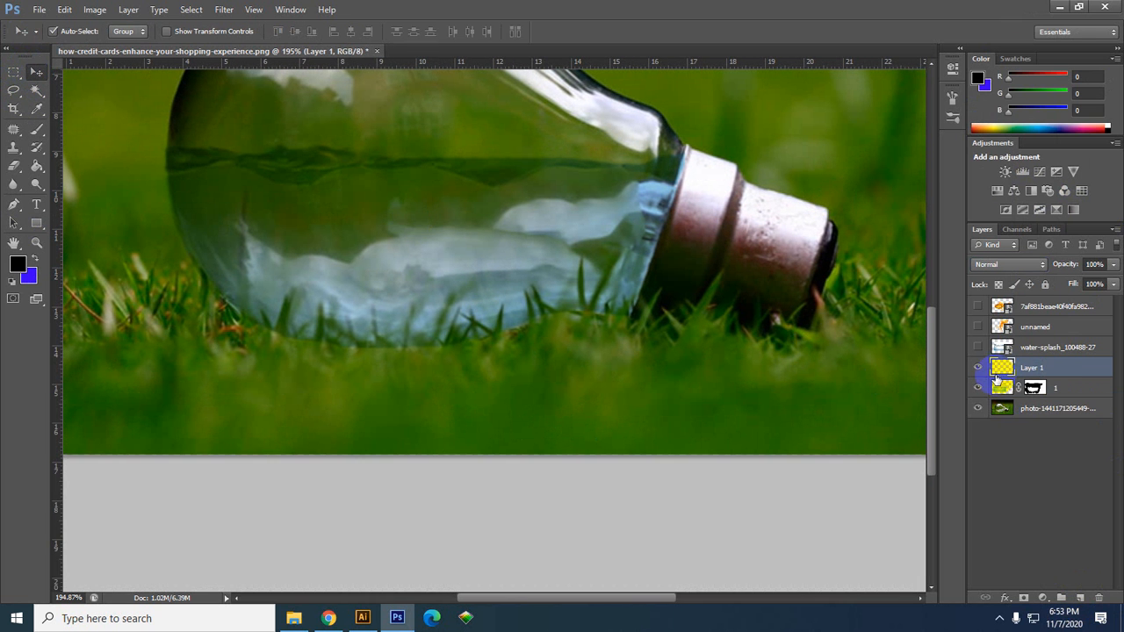
{"action": "left_click", "coordinate": [1008, 273]}
{"action": "left_click", "coordinate": [1069, 475]}
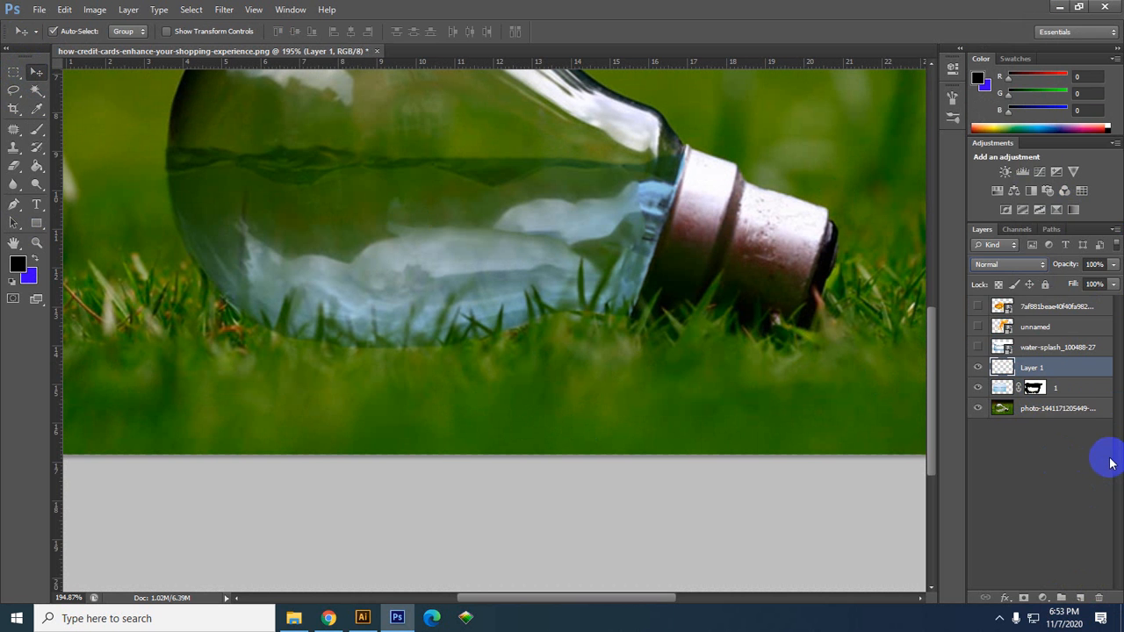
Add a Solid Color fill layer in light blue #44c7ed directly above water layer 1.
{"action": "left_click", "coordinate": [1043, 598]}
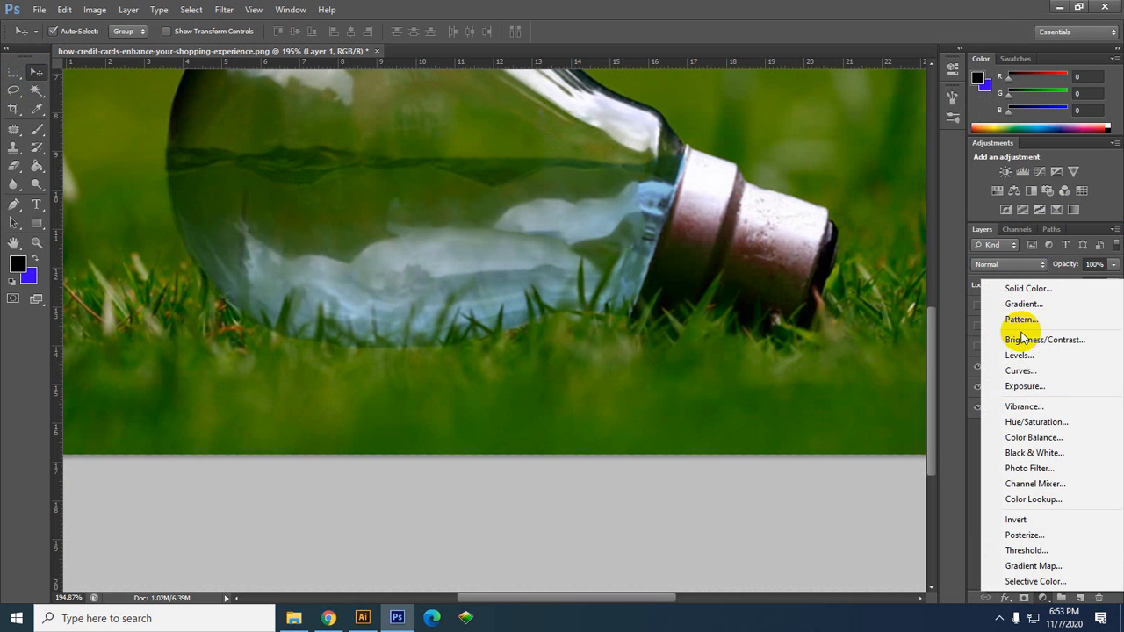
{"action": "left_click", "coordinate": [1026, 288]}
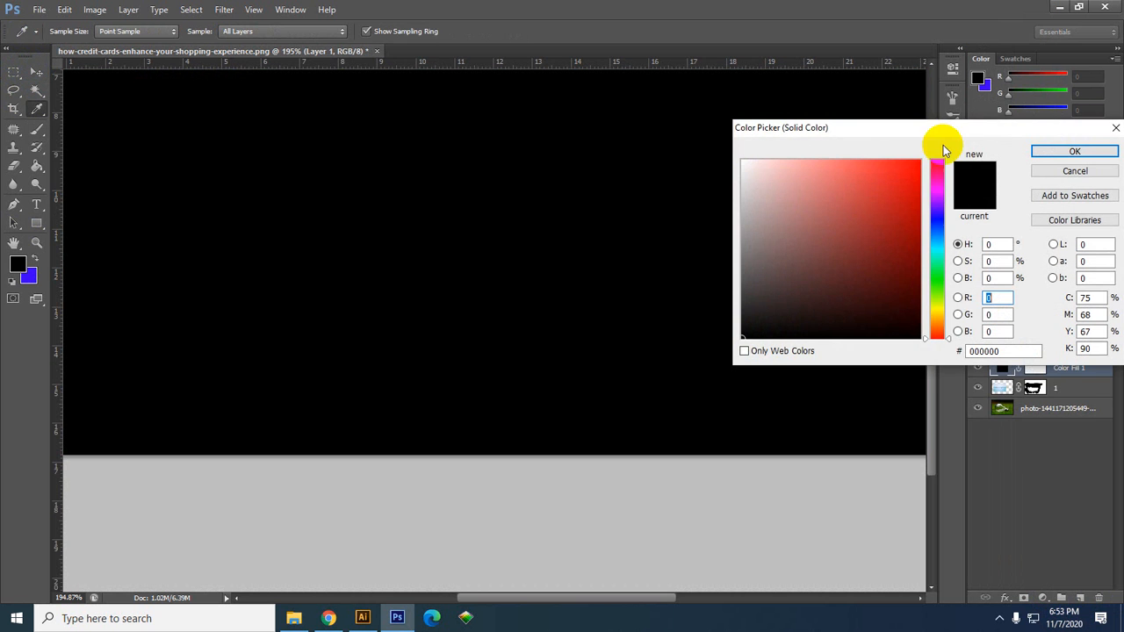
{"action": "left_click", "coordinate": [769, 285]}
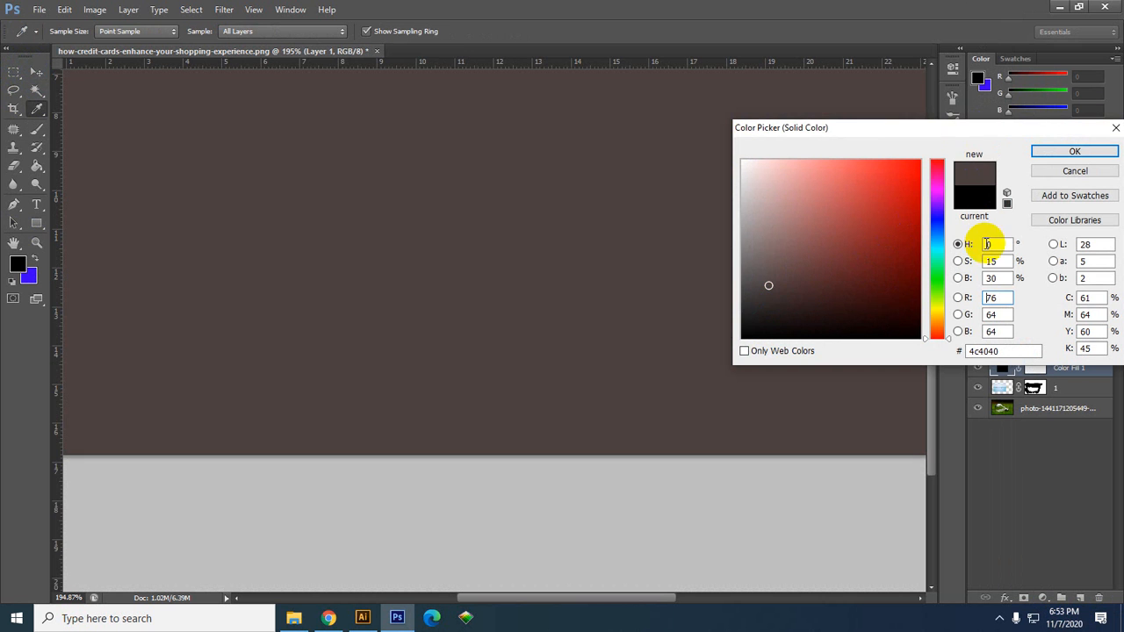
{"action": "left_click_drag", "start_coordinate": [946, 231], "coordinate": [947, 243]}
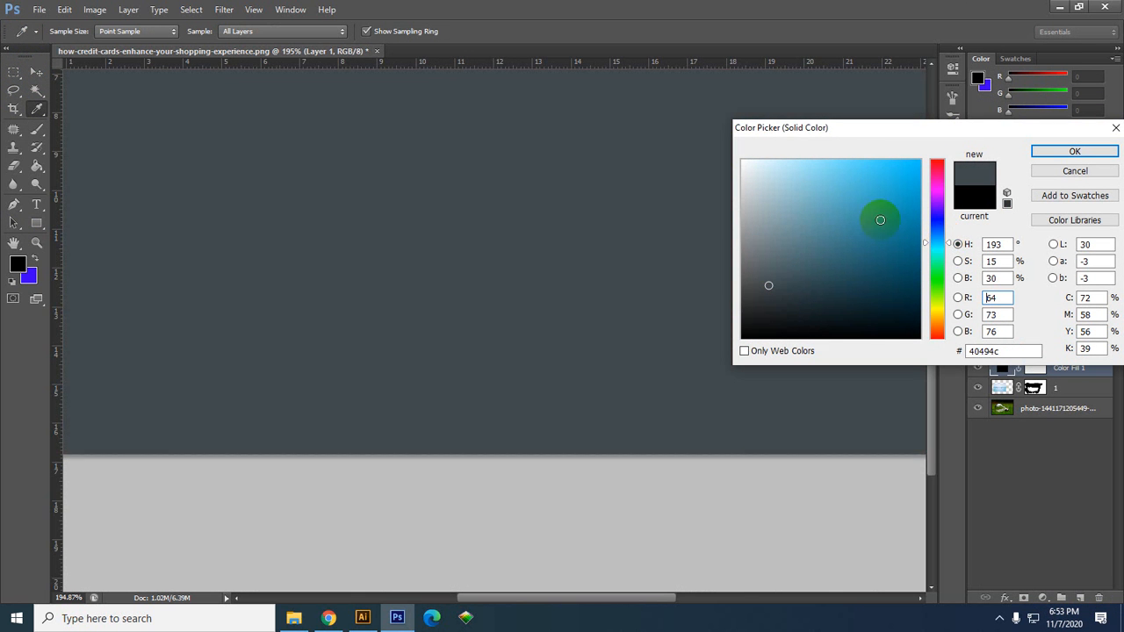
{"action": "left_click_drag", "start_coordinate": [900, 185], "coordinate": [875, 184]}
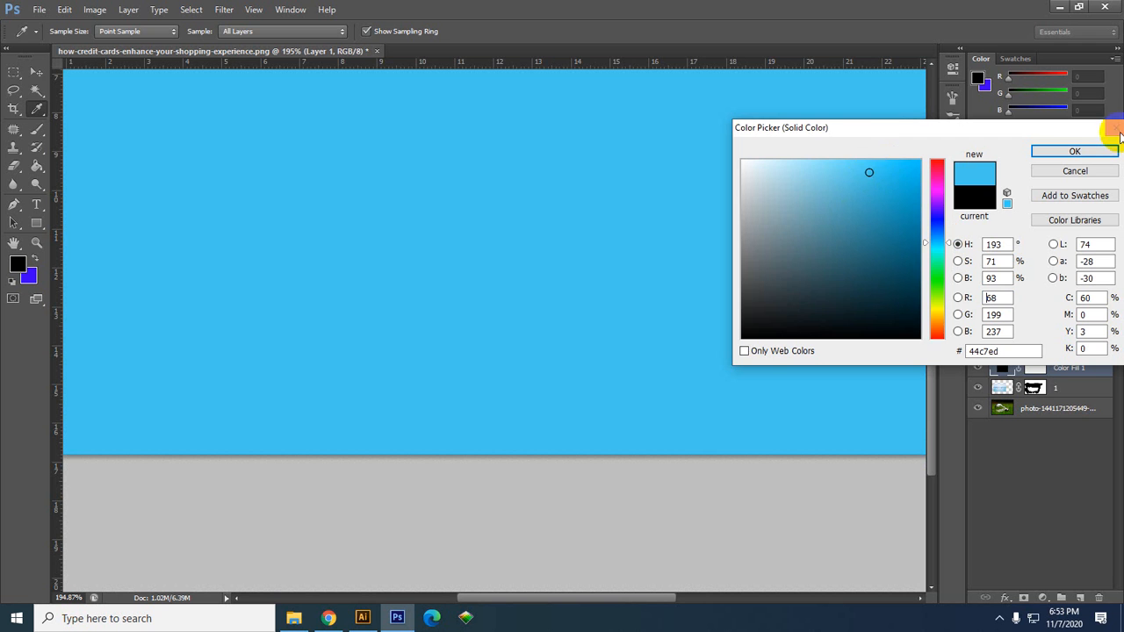
{"action": "left_click", "coordinate": [1075, 151]}
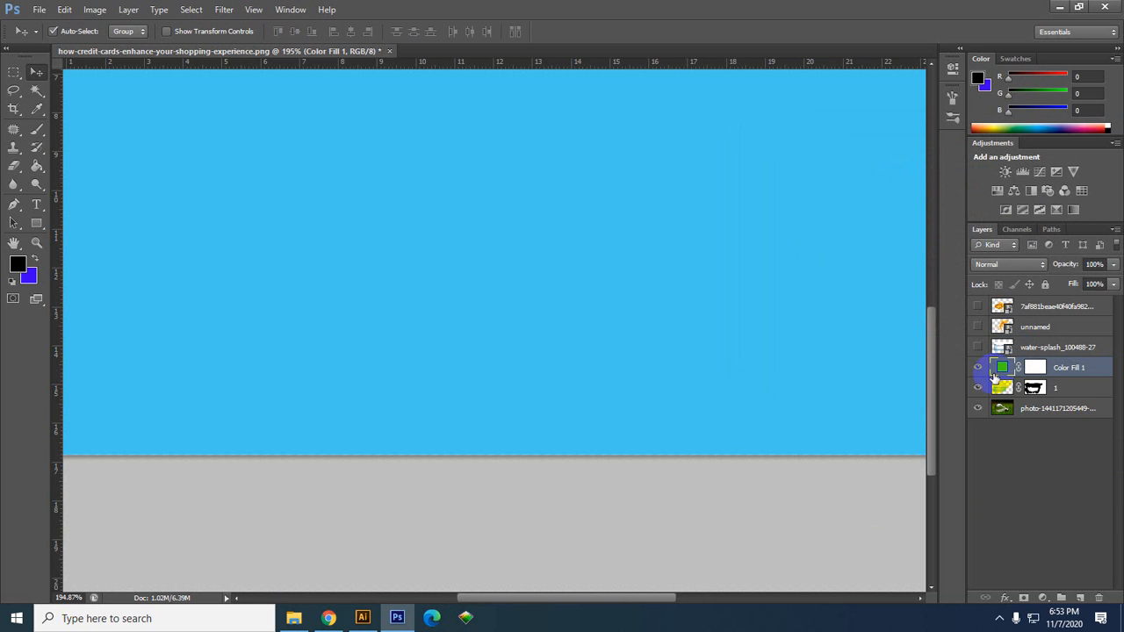
{"action": "scroll", "coordinate": [700, 355], "scroll_direction": "down", "scroll_amount": 3}
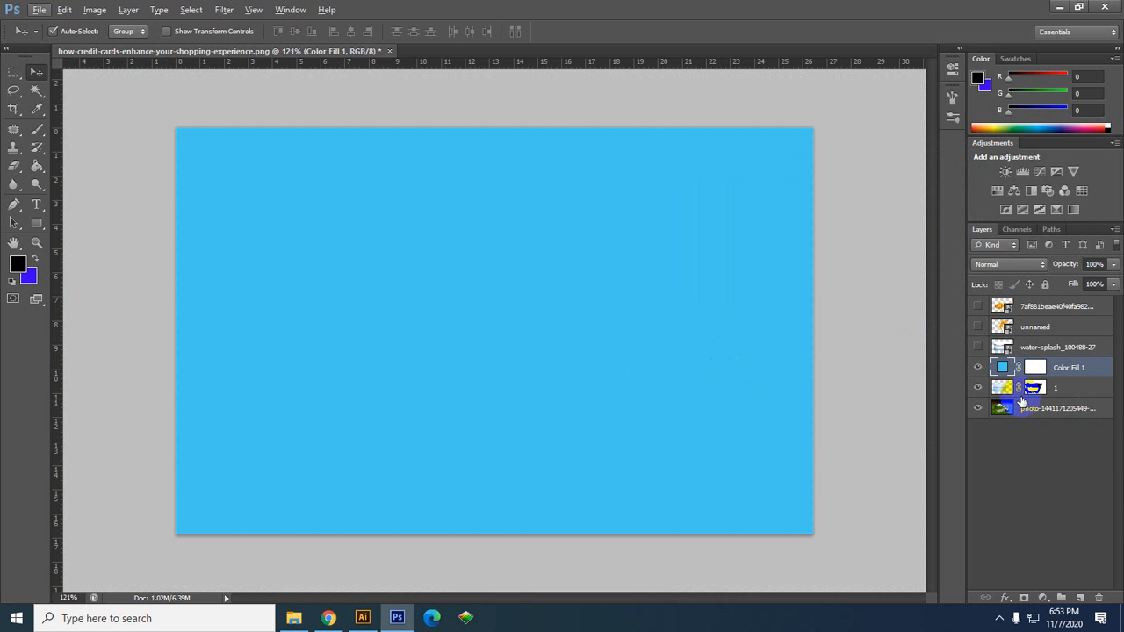
Hide the blue fill layer to check the water in the bulb, and show it again.
{"action": "left_click", "coordinate": [979, 368]}
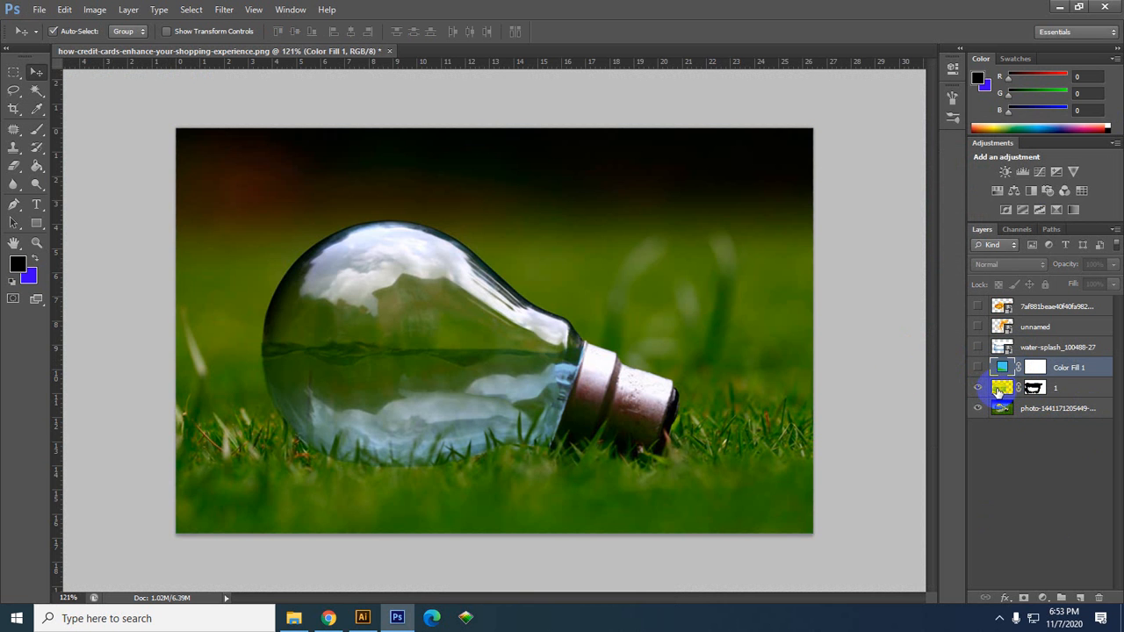
{"action": "left_click", "coordinate": [1001, 391], "text": "ctrl"}
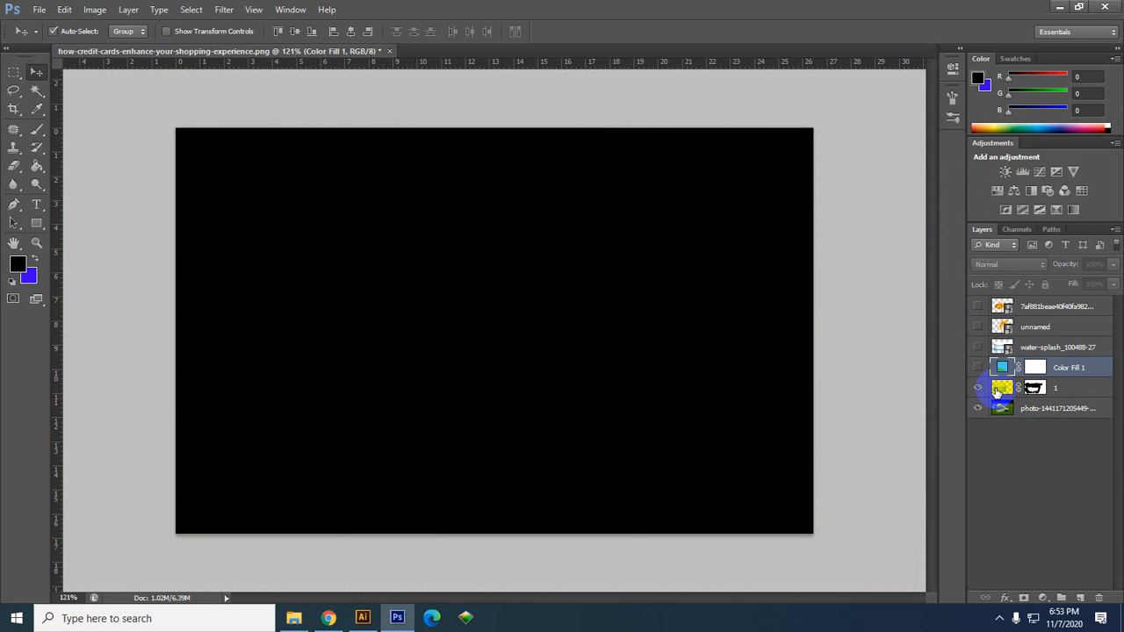
{"action": "key", "text": "ctrl+d"}
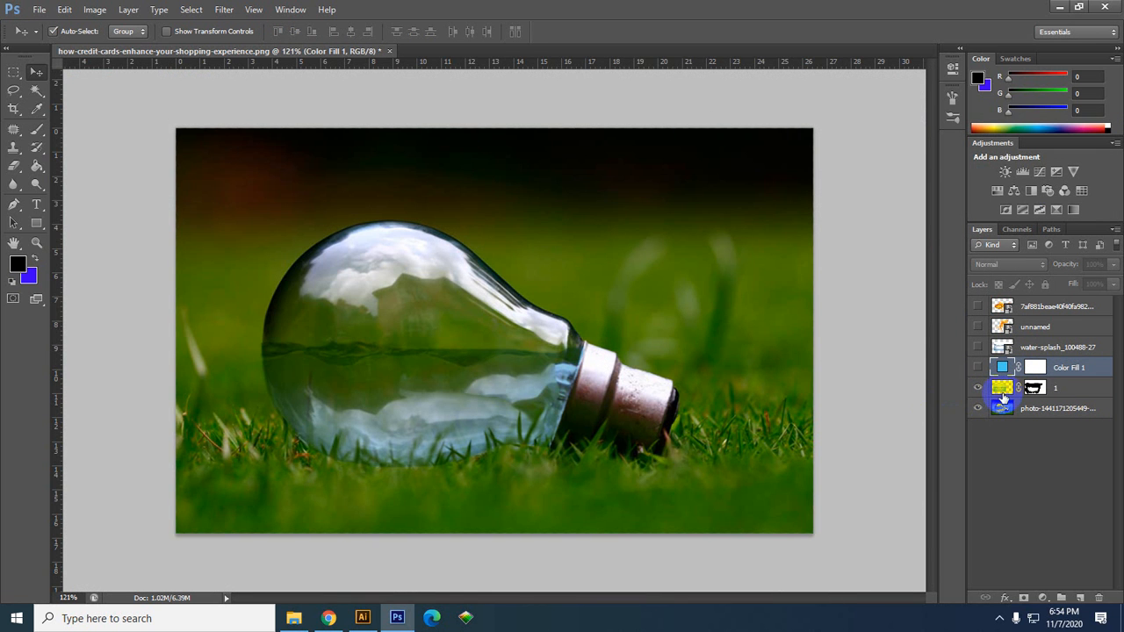
{"action": "left_click", "coordinate": [978, 370]}
Try the Color Burn and Multiply blend modes on the blue fill layer.
{"action": "left_click", "coordinate": [36, 106]}
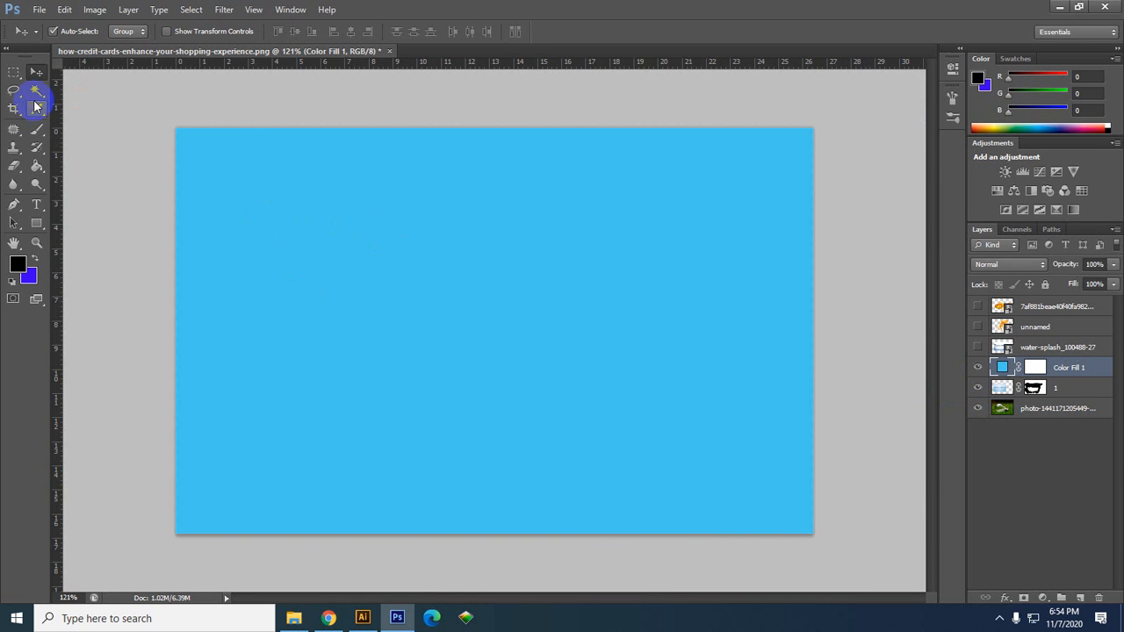
{"action": "left_click", "coordinate": [1022, 265]}
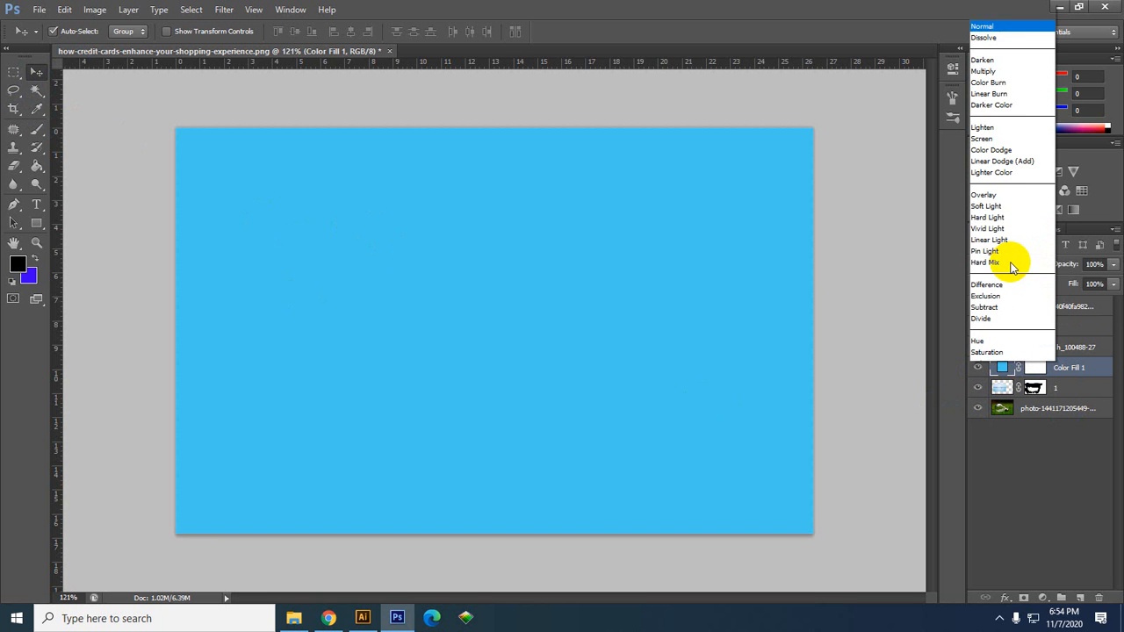
{"action": "left_click", "coordinate": [989, 63]}
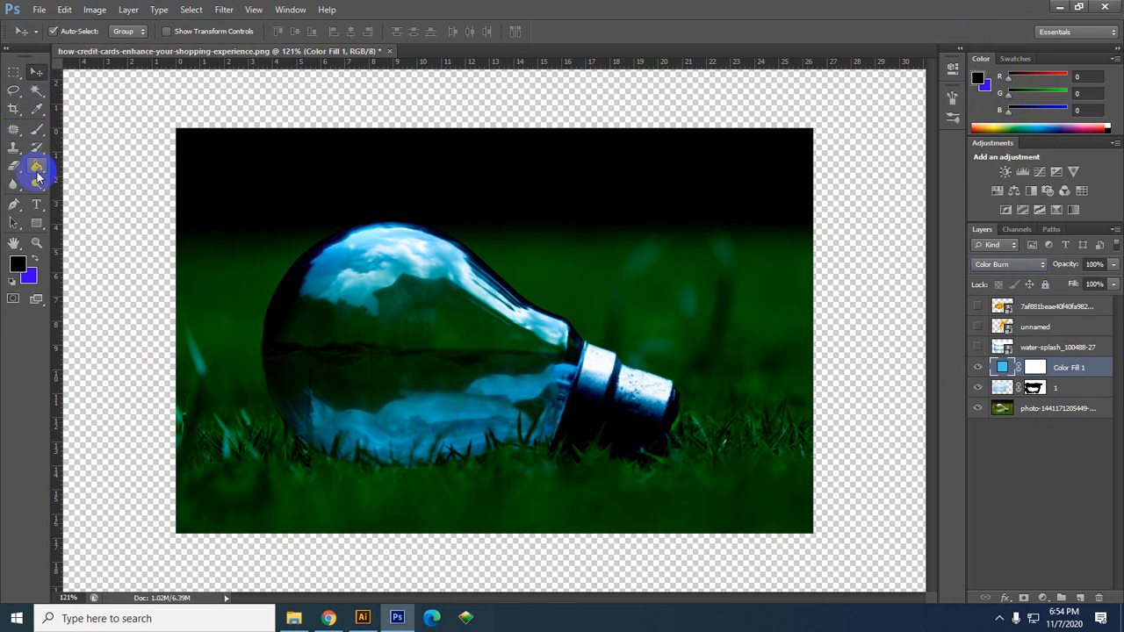
{"action": "left_click", "coordinate": [36, 132]}
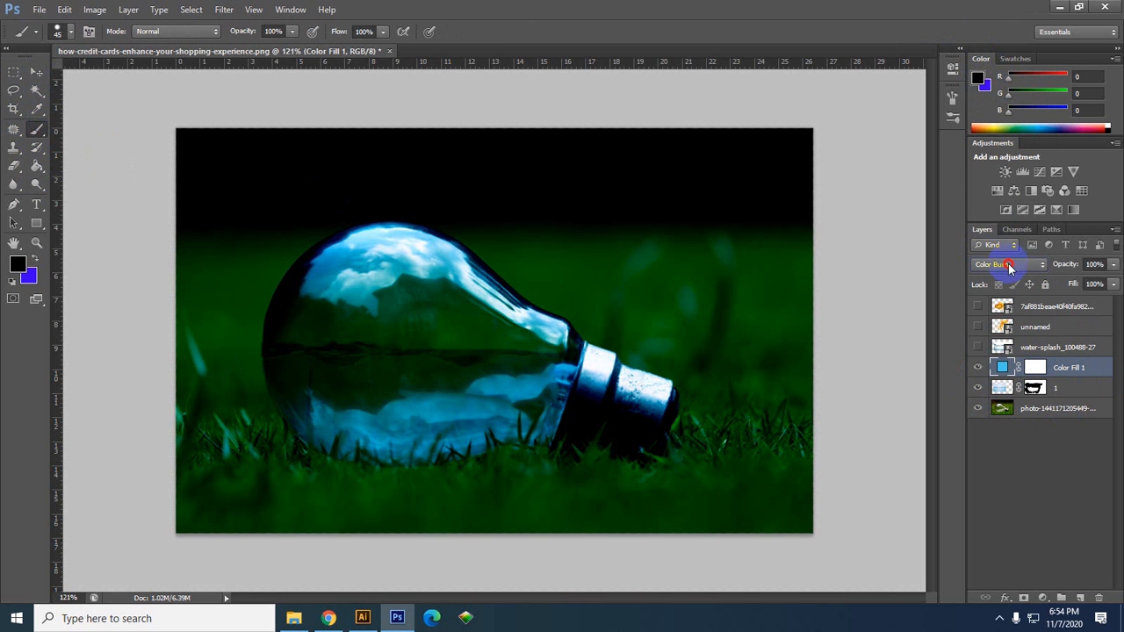
{"action": "left_click", "coordinate": [1009, 265]}
{"action": "left_click", "coordinate": [986, 46]}
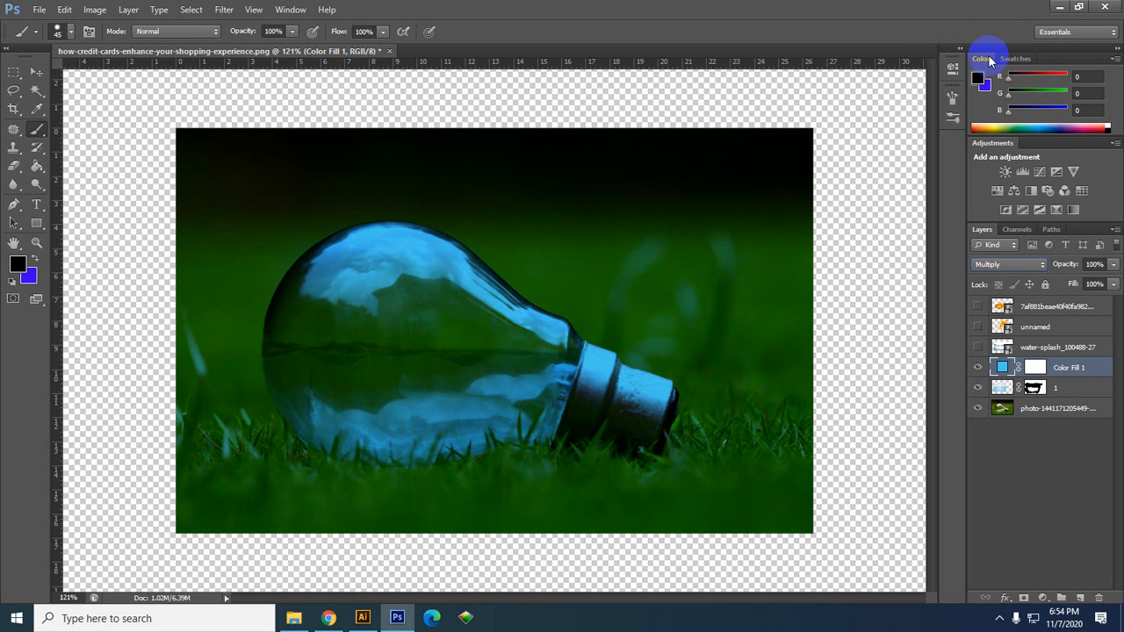
{"action": "left_click", "coordinate": [390, 52]}
{"action": "left_click", "coordinate": [624, 242]}
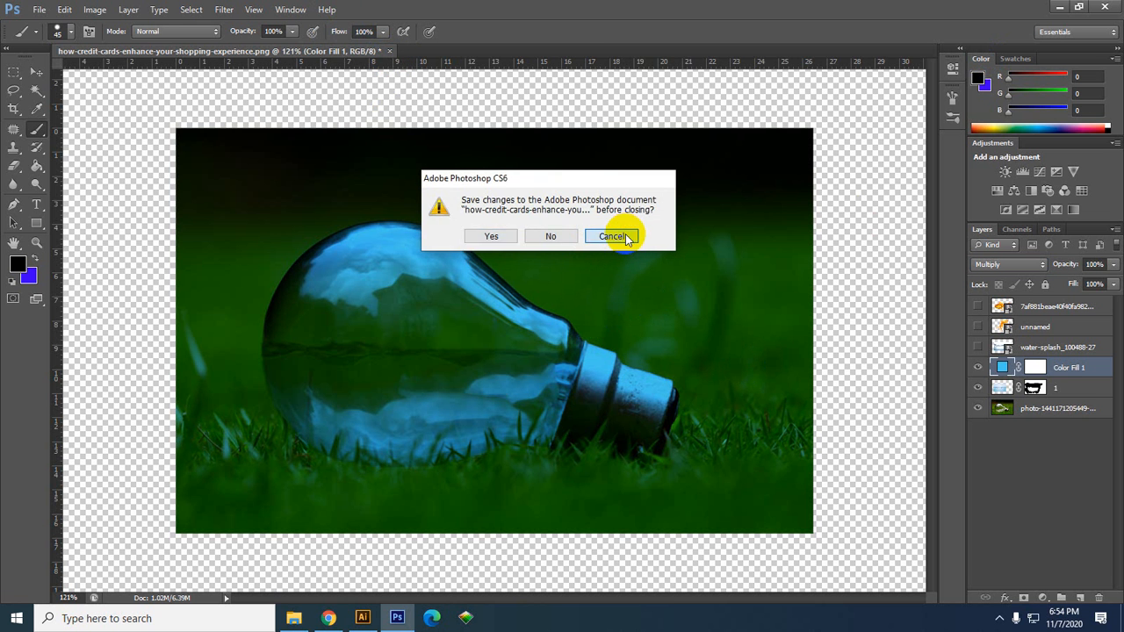
Switch to Chrome to examine the water and fish in the reference bulb image, and return to Photoshop.
{"action": "left_click", "coordinate": [329, 620]}
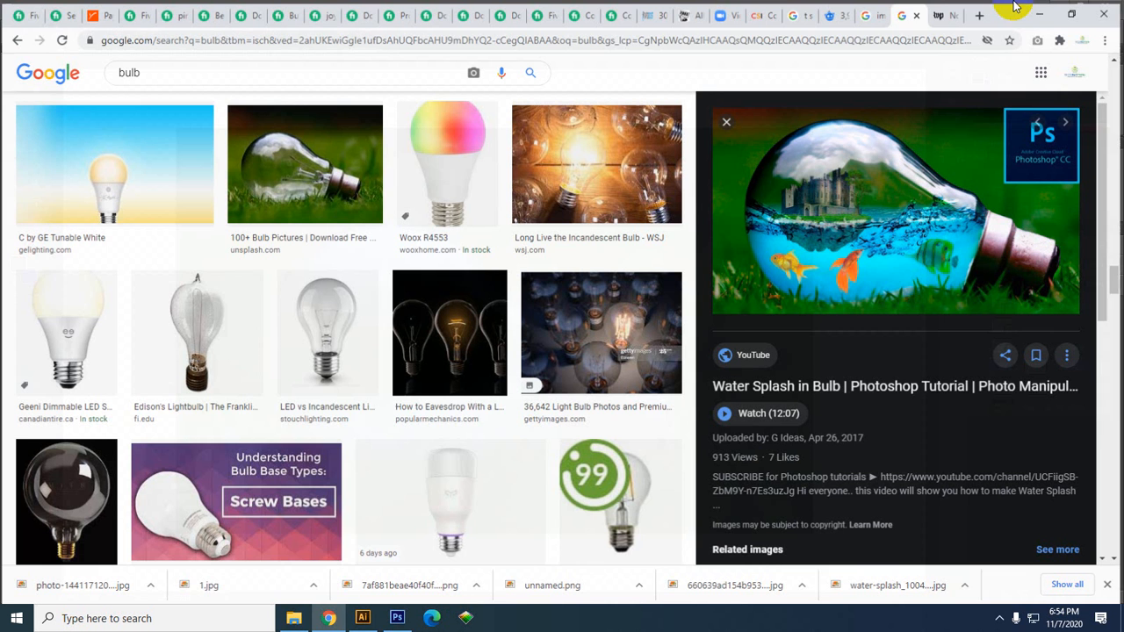
{"action": "scroll", "coordinate": [409, 396], "scroll_direction": "down", "scroll_amount": 1}
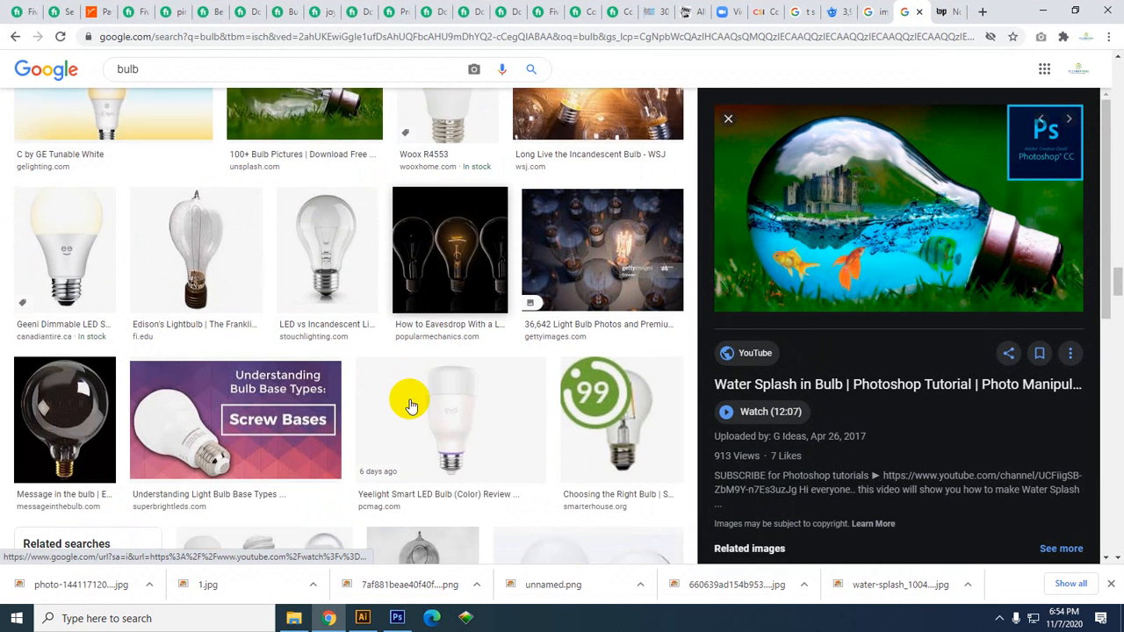
{"action": "scroll", "coordinate": [410, 404], "scroll_direction": "down", "scroll_amount": 2}
{"action": "left_click", "coordinate": [926, 286]}
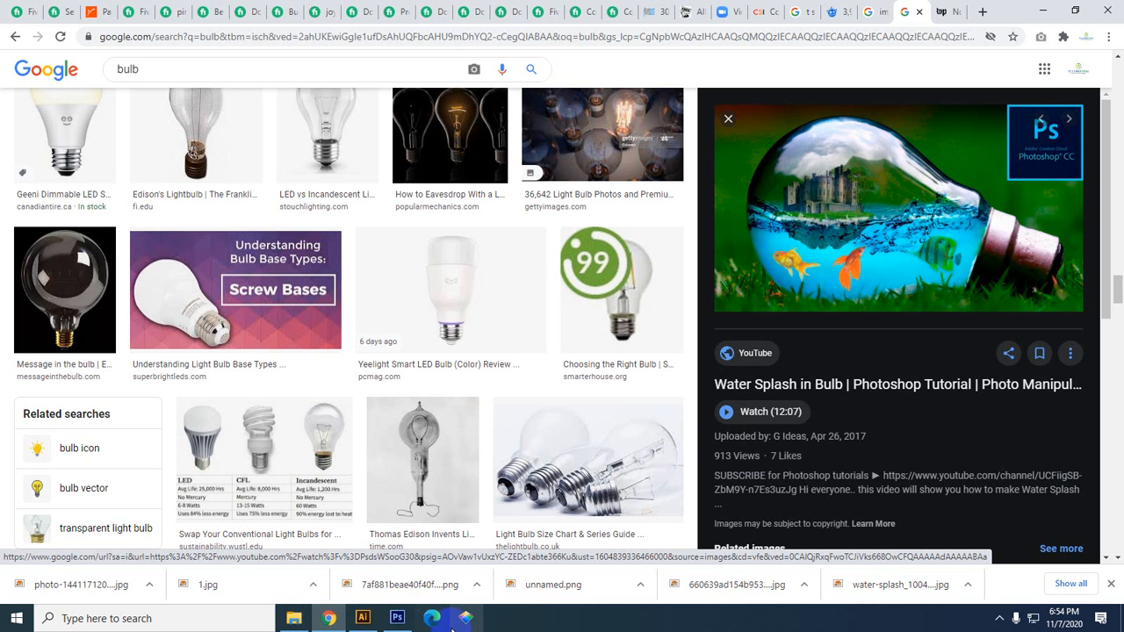
{"action": "left_click", "coordinate": [397, 618]}
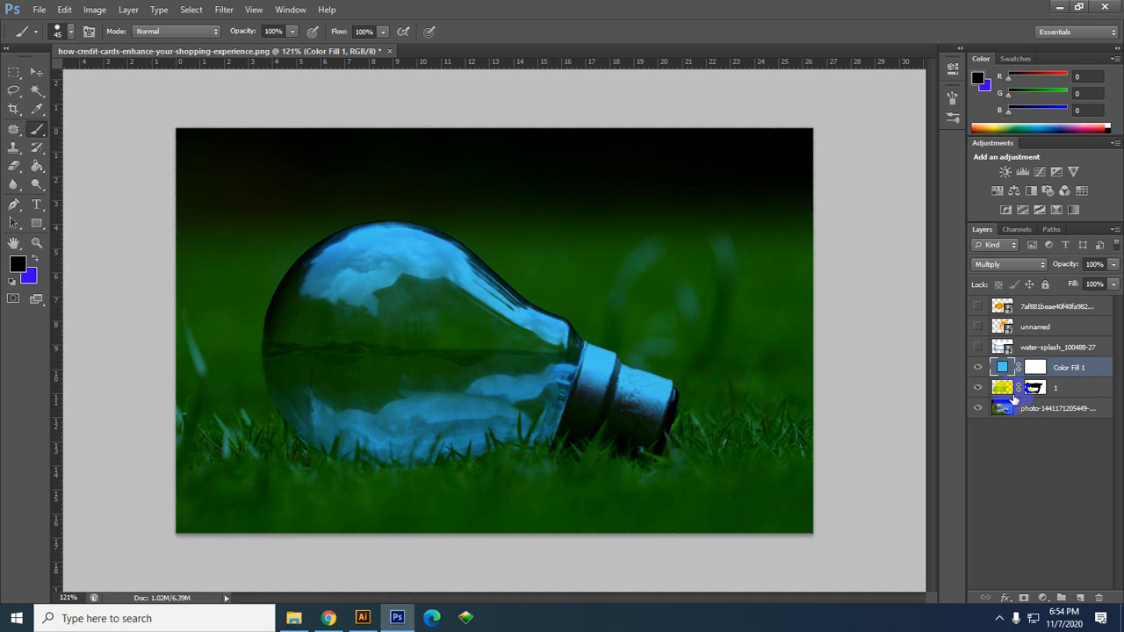
Hide the blue fill layer and set water layer 1 to the Normal blend mode at 61% opacity.
{"action": "left_click", "coordinate": [977, 368]}
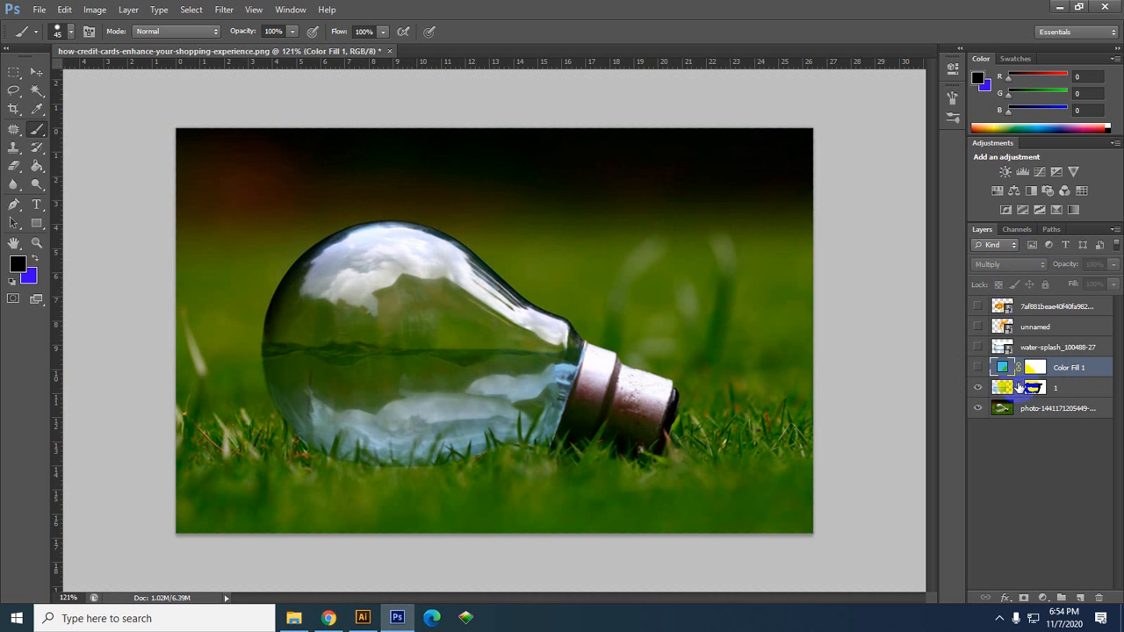
{"action": "left_click", "coordinate": [1017, 391]}
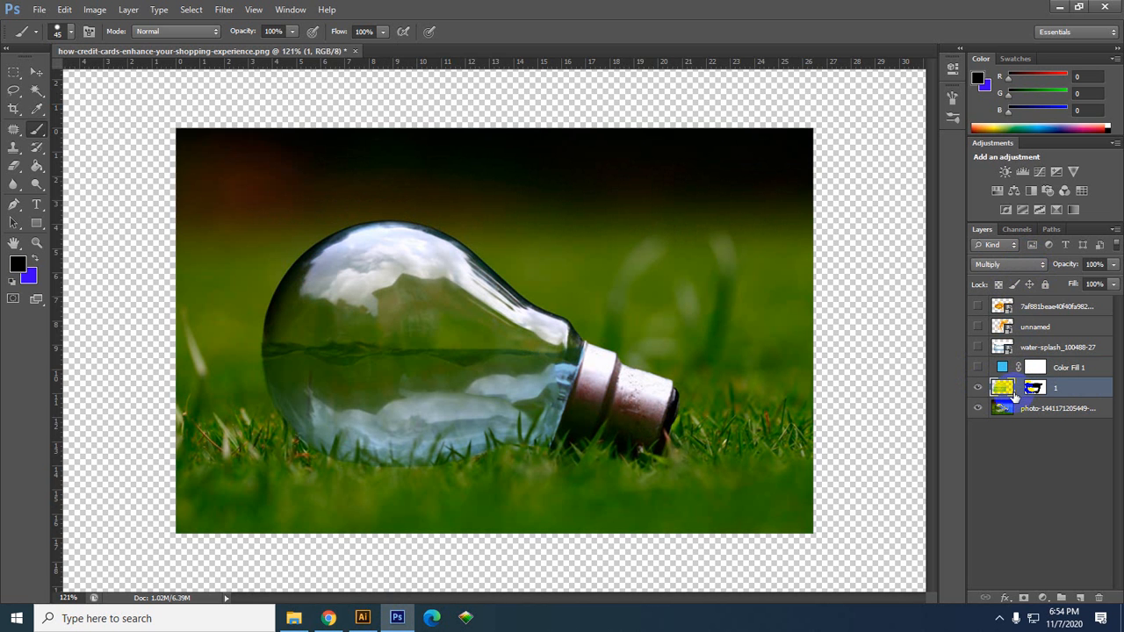
{"action": "left_click", "coordinate": [1008, 392]}
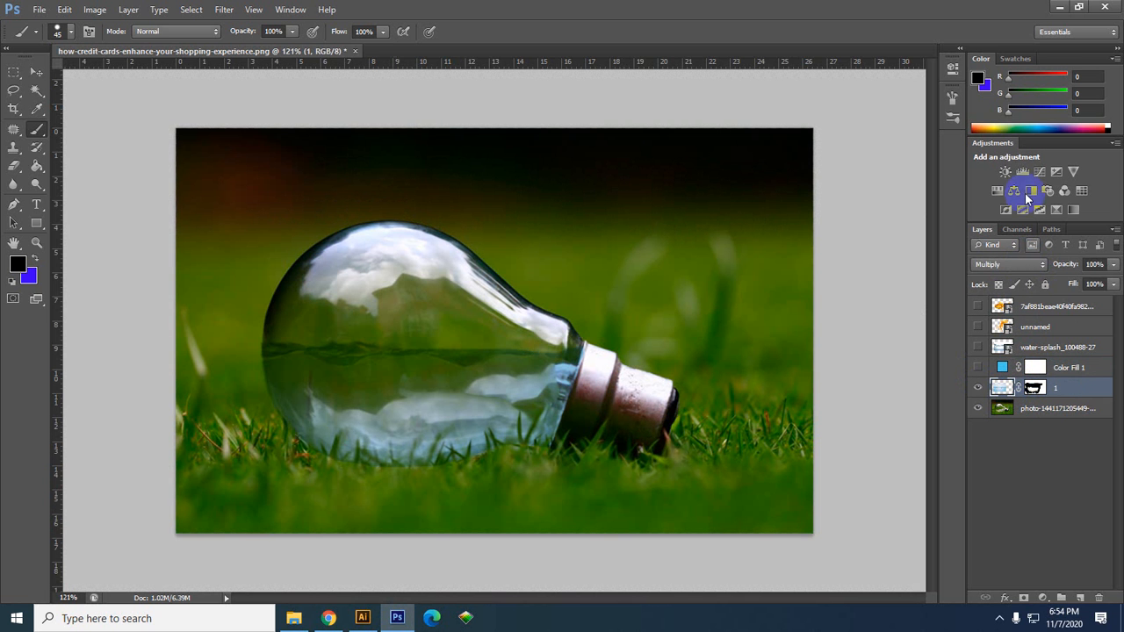
{"action": "left_click", "coordinate": [1032, 266]}
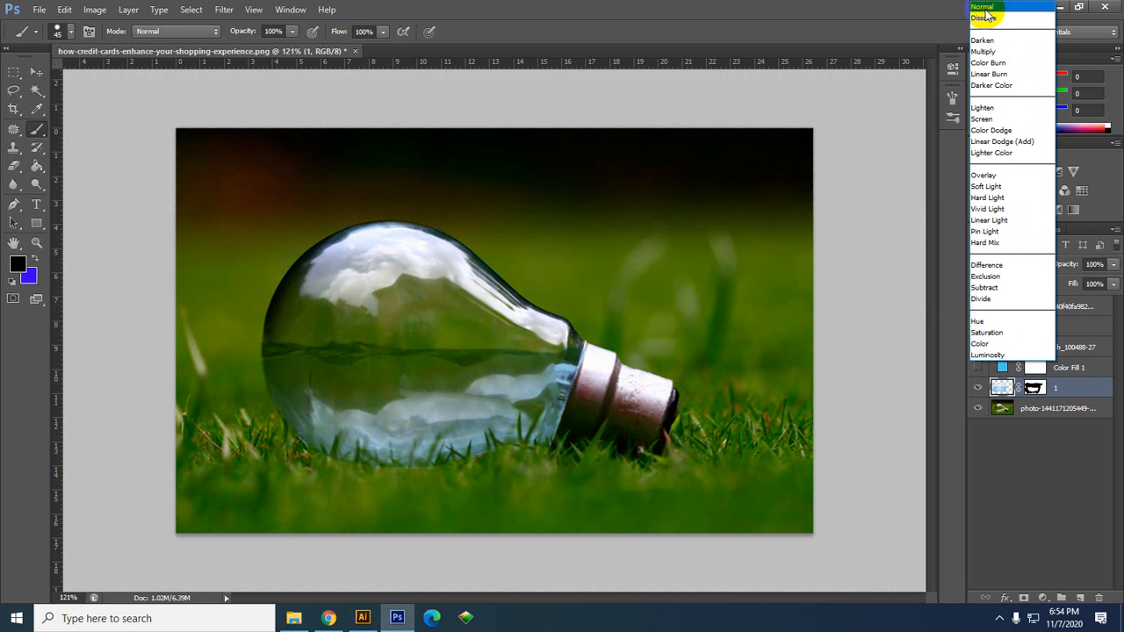
{"action": "left_click", "coordinate": [984, 7]}
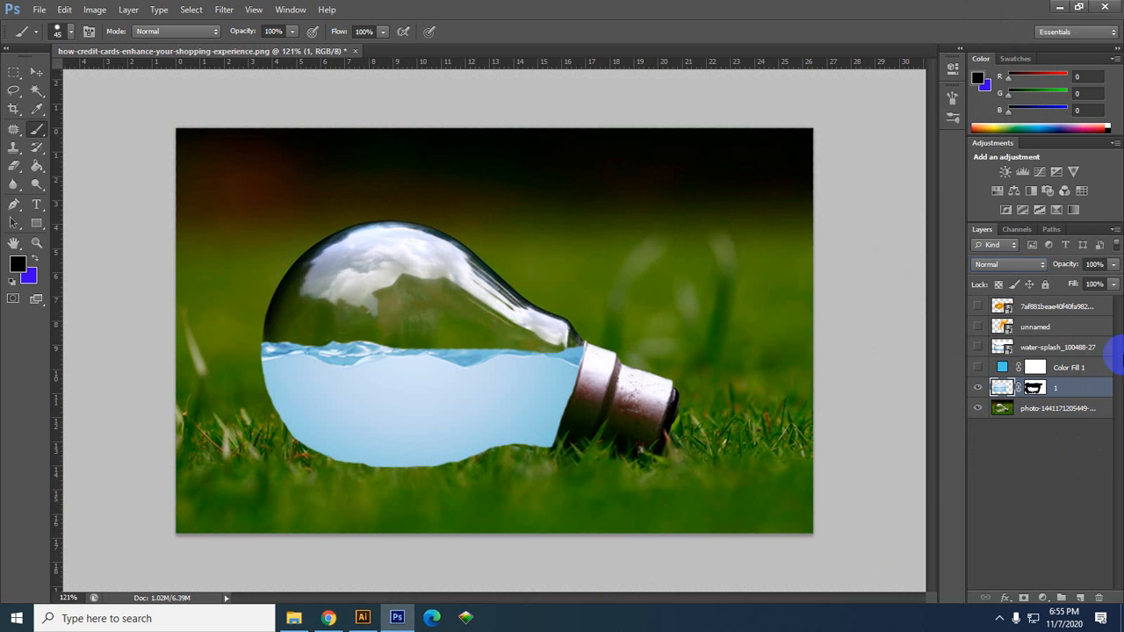
{"action": "left_click", "coordinate": [1114, 265]}
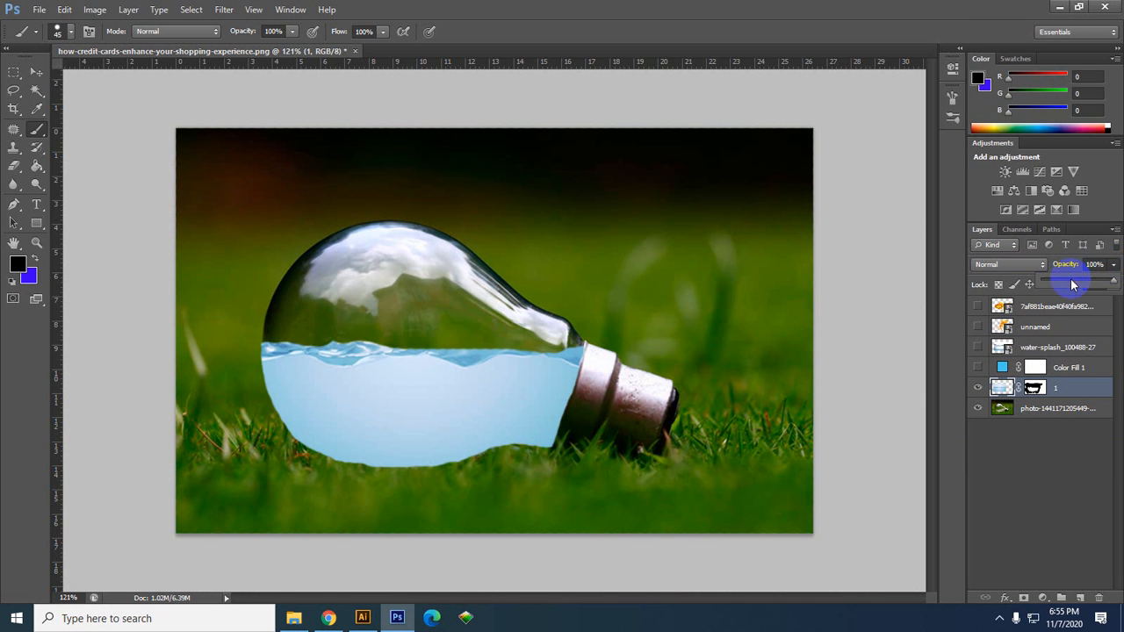
{"action": "left_click_drag", "start_coordinate": [1068, 283], "coordinate": [1092, 287]}
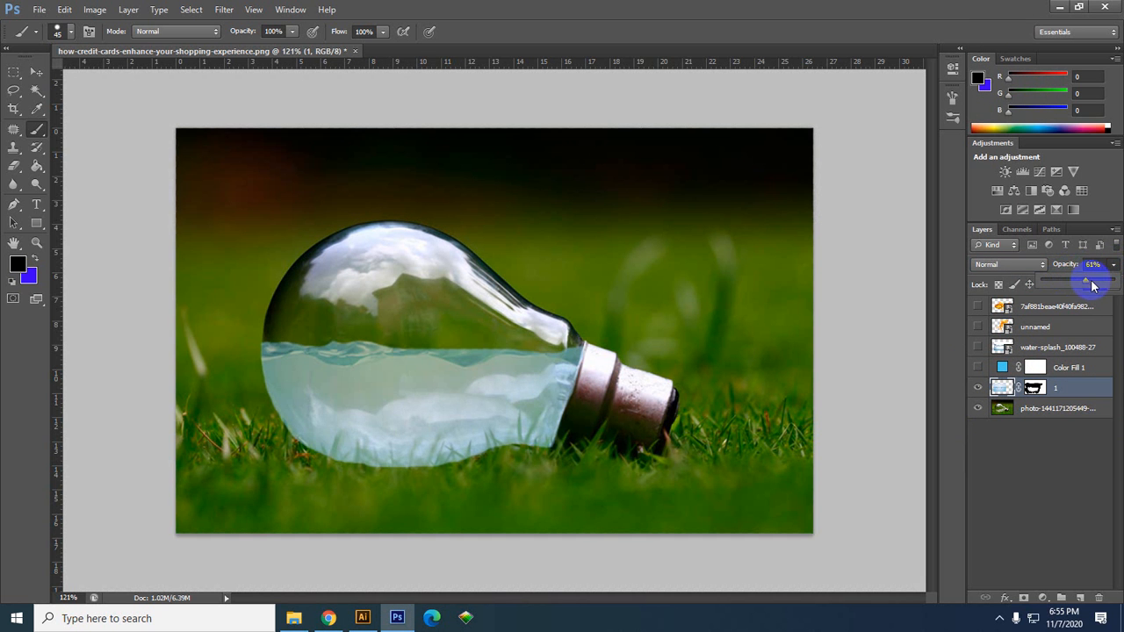
Delete the hidden blue fill layer and select water layer 1.
{"action": "left_click", "coordinate": [1038, 367]}
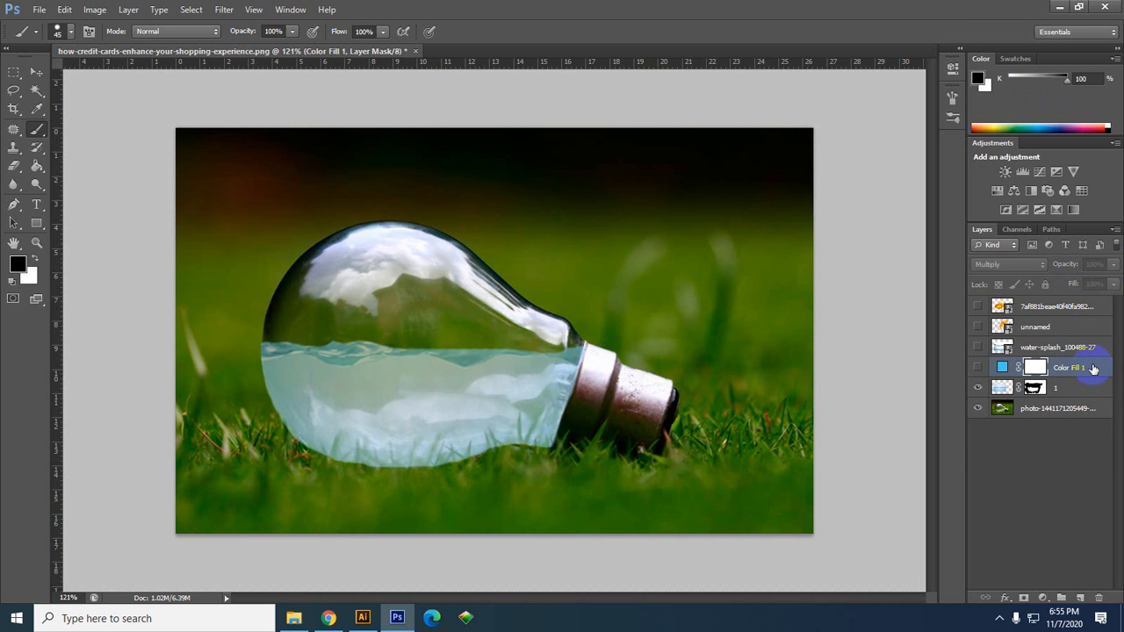
{"action": "key", "text": "Delete"}
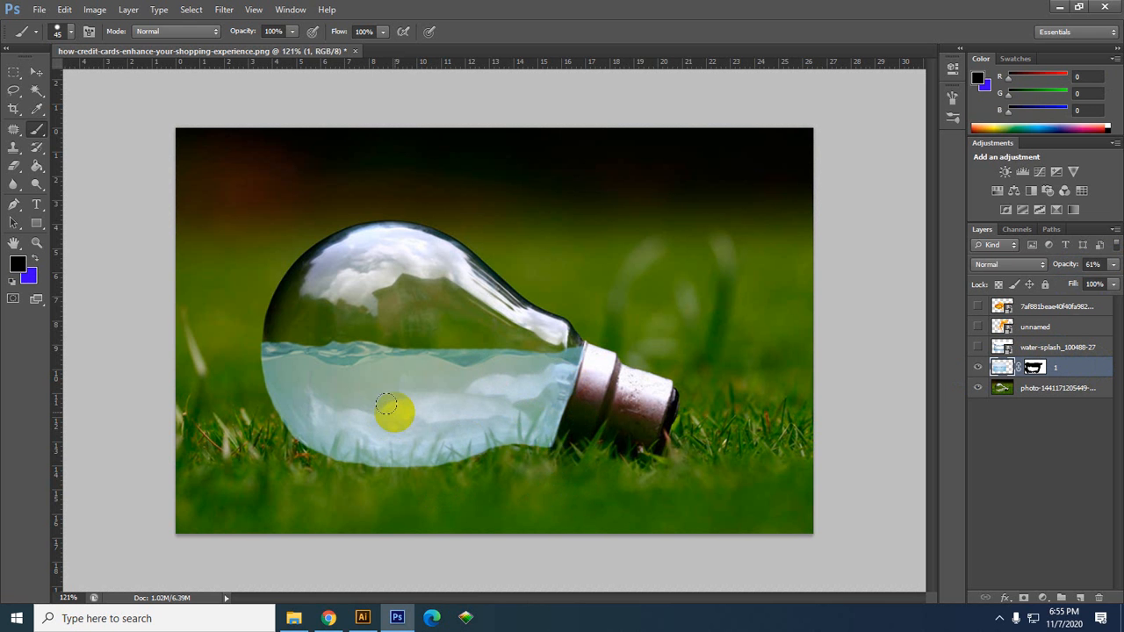
{"action": "left_click", "coordinate": [1002, 372]}
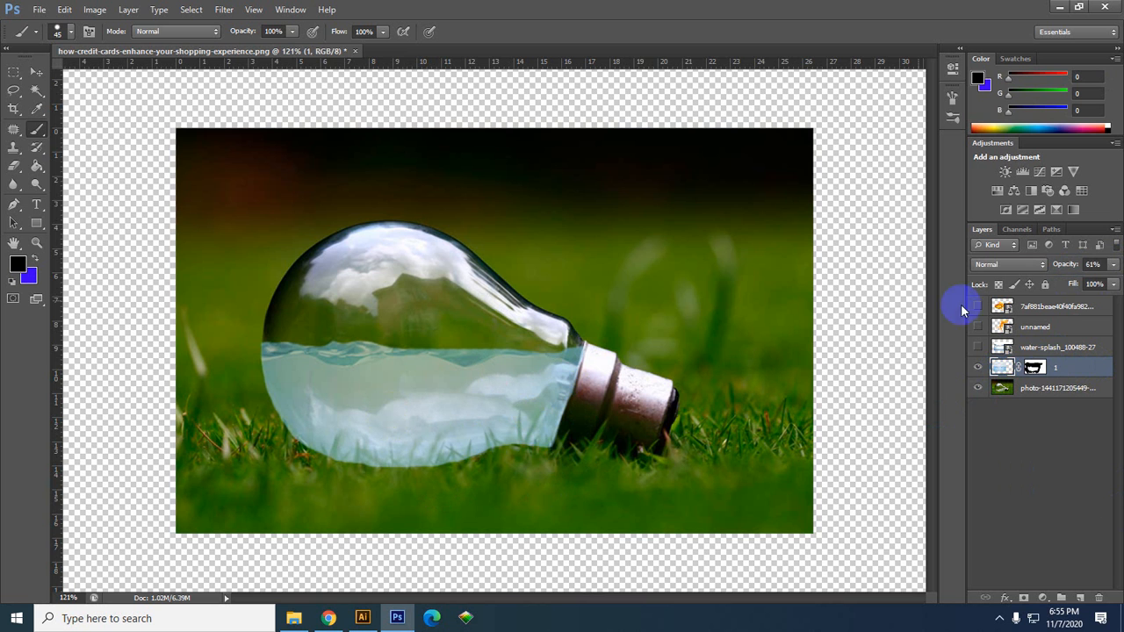
Show the water-splash_100488-27 layer and rasterize it.
{"action": "left_click", "coordinate": [978, 347]}
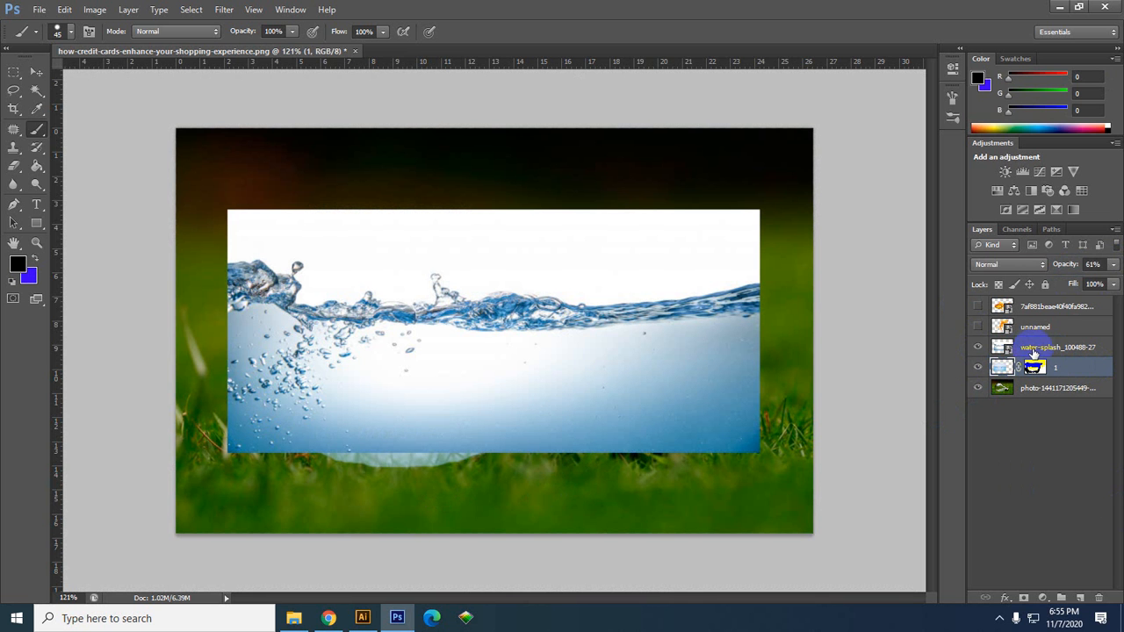
{"action": "left_click", "coordinate": [1041, 348]}
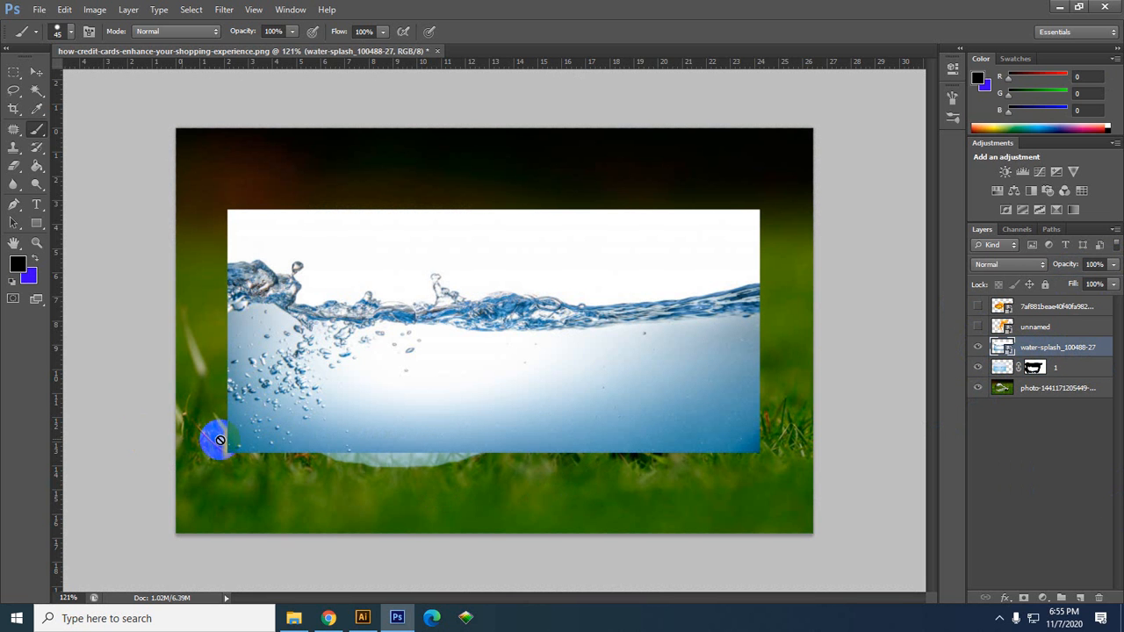
{"action": "right_click", "coordinate": [1041, 347]}
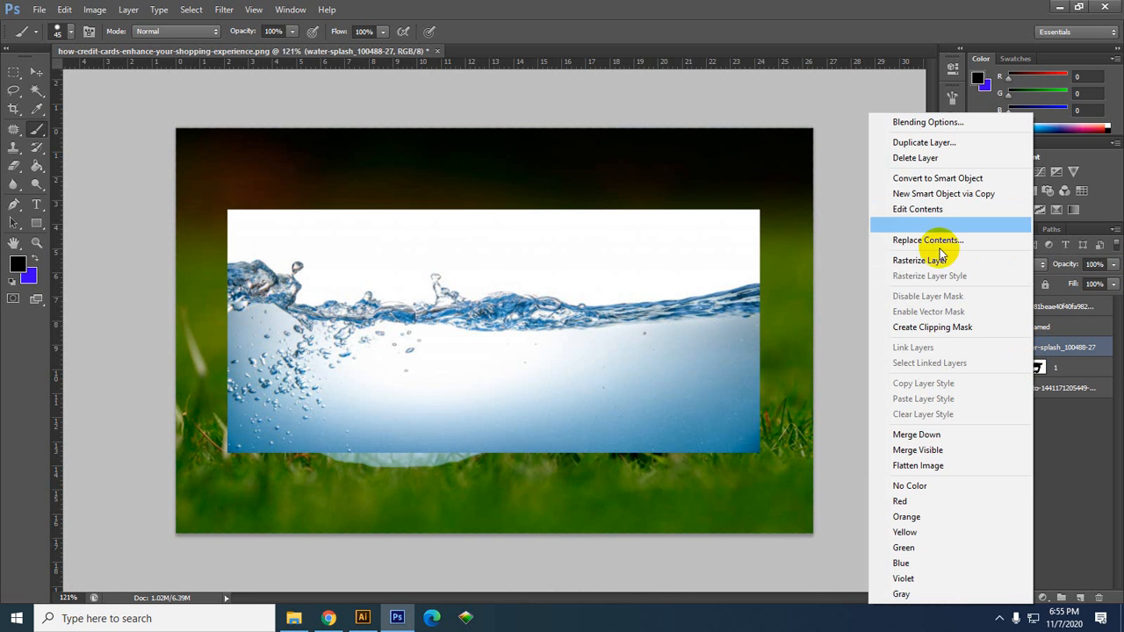
{"action": "left_click", "coordinate": [929, 258]}
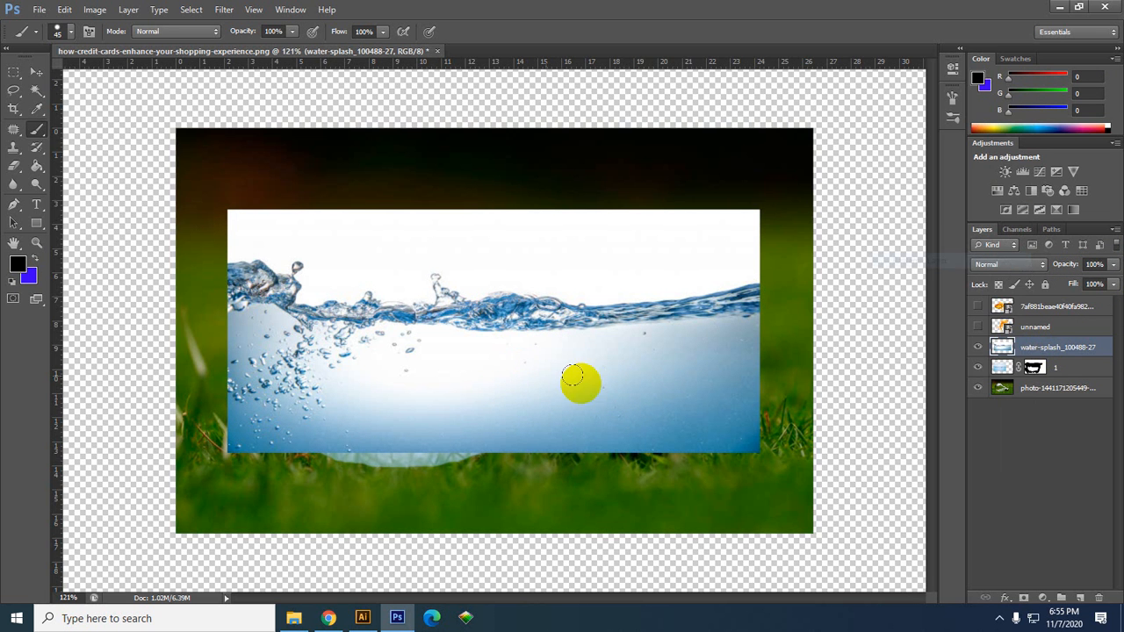
Move the water-splash image down and to the left so its wave line lies across the bulb.
{"action": "left_click", "coordinate": [37, 71]}
{"action": "left_click_drag", "start_coordinate": [574, 389], "coordinate": [481, 427]}
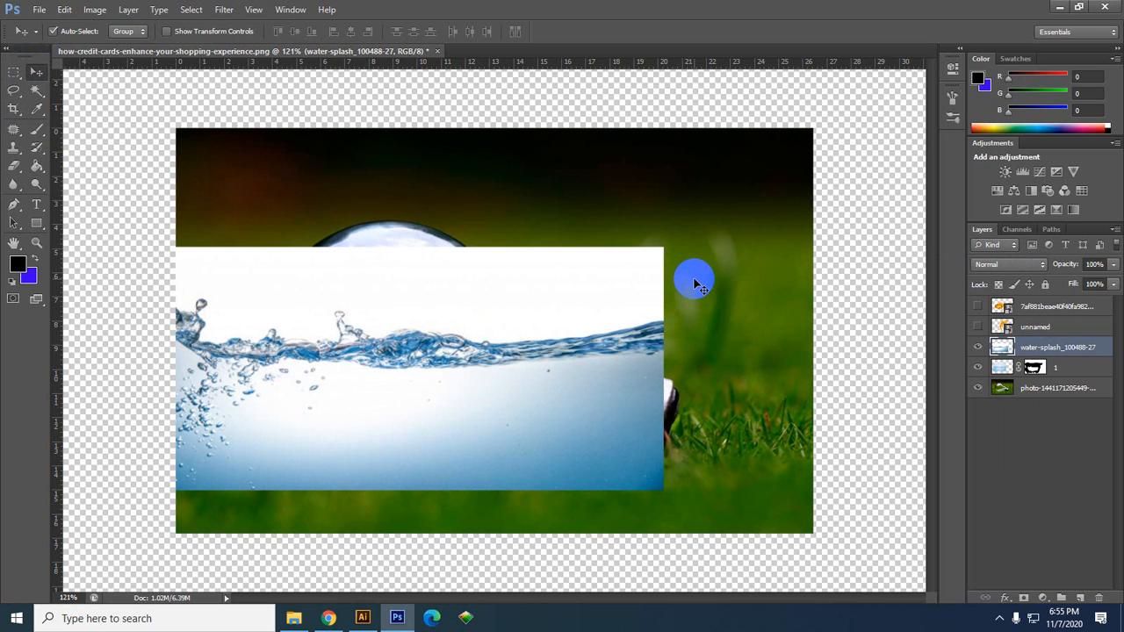
Lower the water-splash layer's opacity to 29% and move the image to the right so the splash covers the bulb.
{"action": "left_click", "coordinate": [1113, 264]}
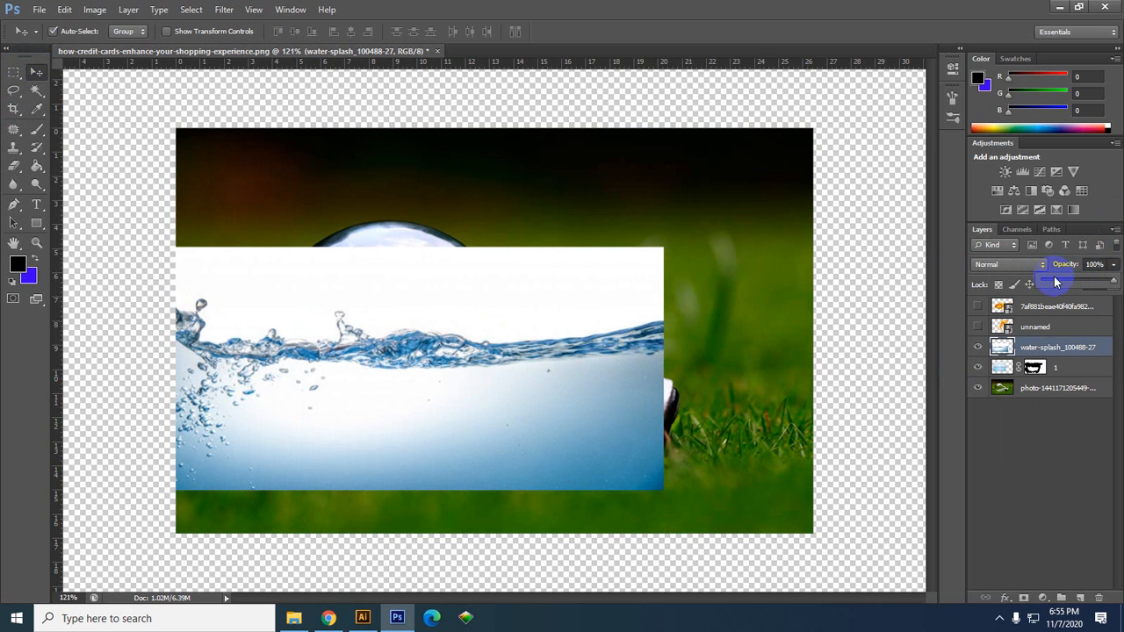
{"action": "left_click_drag", "start_coordinate": [1060, 281], "coordinate": [1065, 281]}
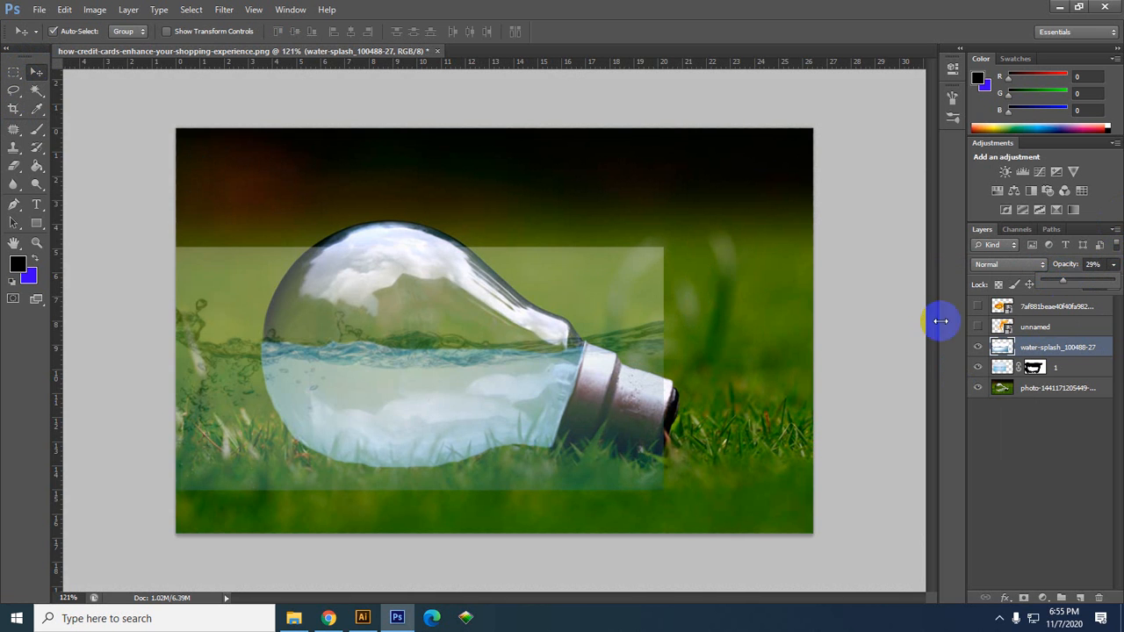
{"action": "left_click_drag", "start_coordinate": [403, 406], "coordinate": [462, 399]}
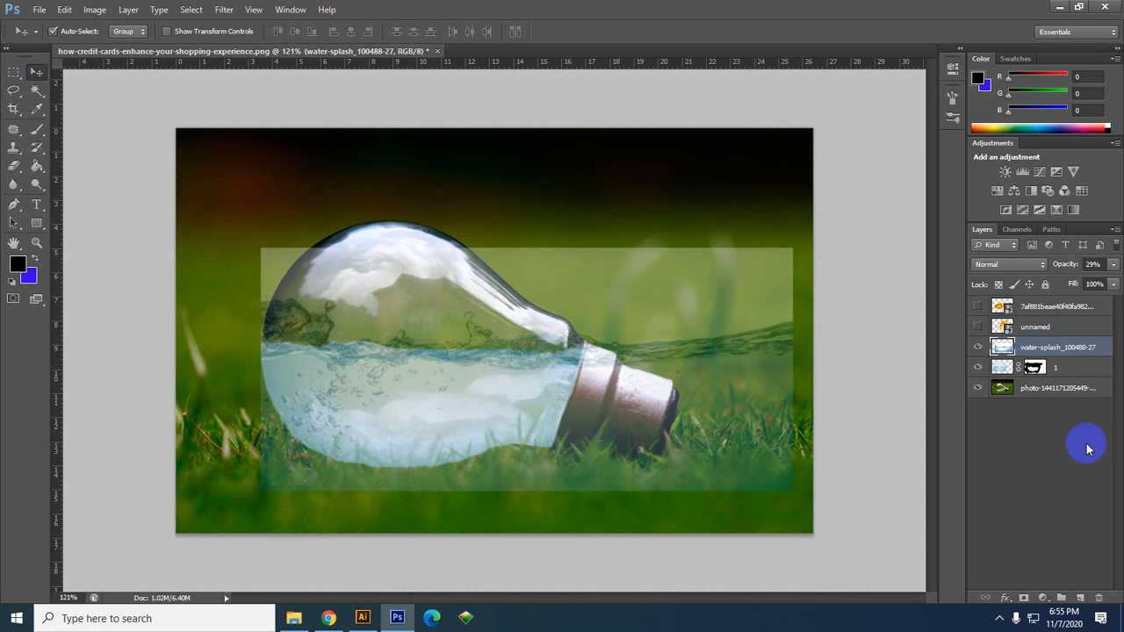
{"action": "left_click", "coordinate": [1043, 598]}
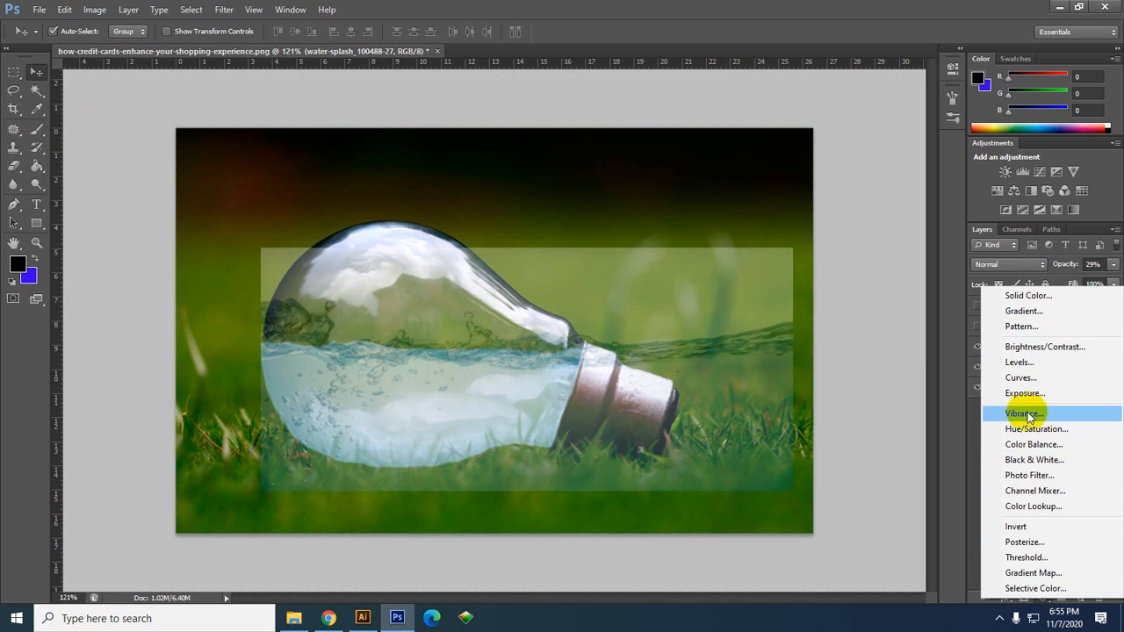
{"action": "left_click", "coordinate": [935, 393]}
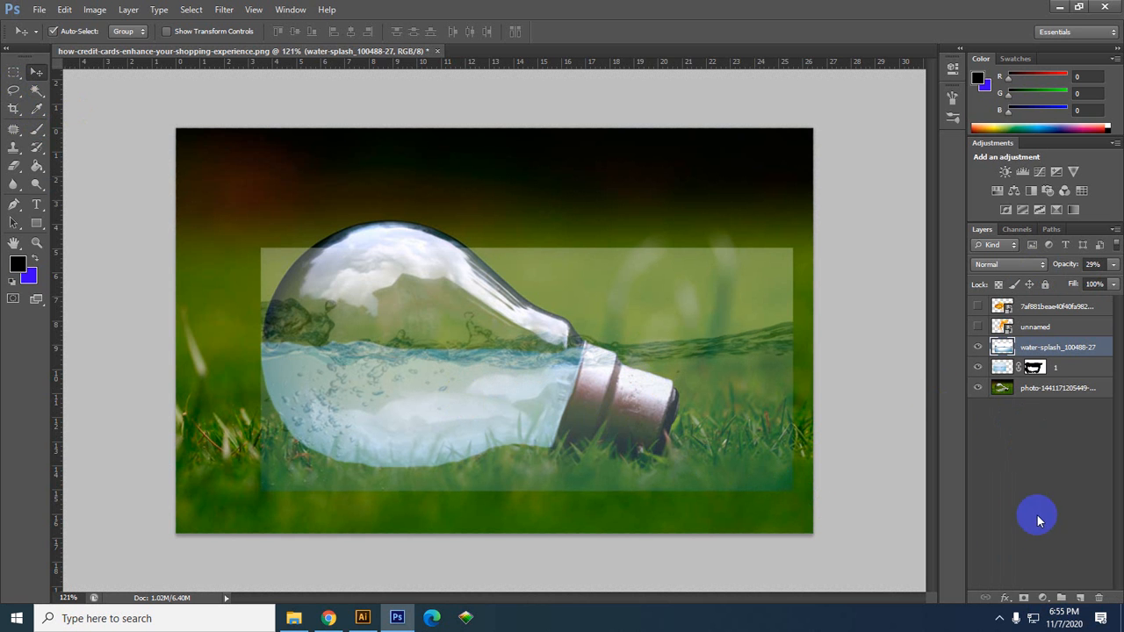
Add a layer mask to the water-splash layer and paint out the splash outside the bulb's water area with a 45 px black brush.
{"action": "left_click", "coordinate": [1026, 597]}
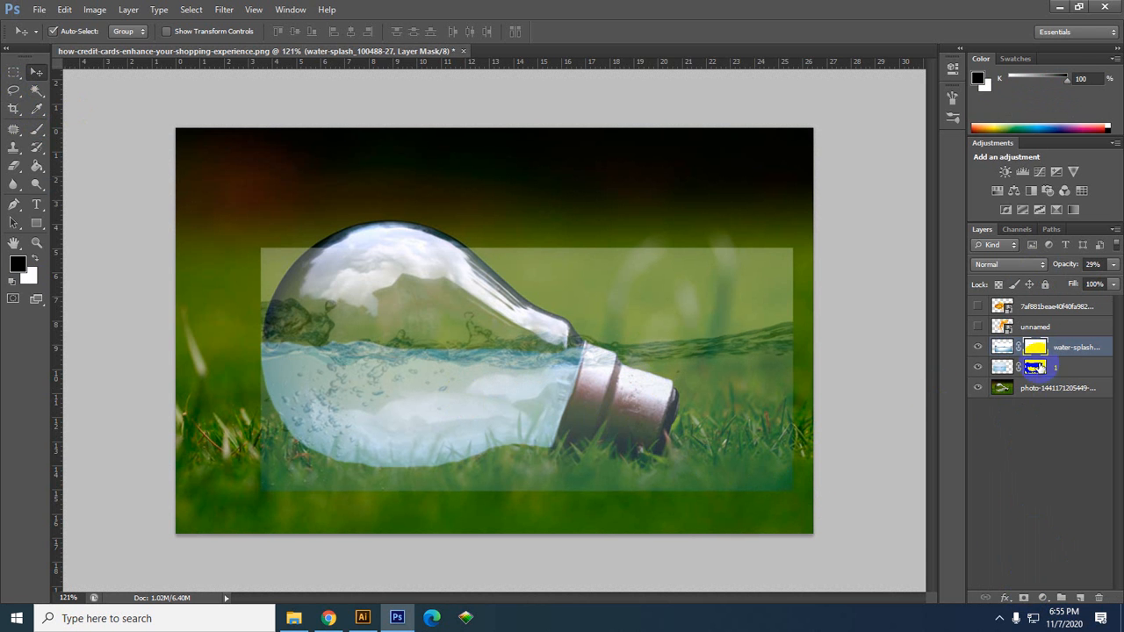
{"action": "left_click", "coordinate": [35, 130]}
{"action": "mouse_move", "coordinate": [281, 255]}
{"action": "left_mouse_down"}
{"action": "mouse_move", "coordinate": [255, 289]}
{"action": "mouse_move", "coordinate": [395, 297]}
{"action": "mouse_move", "coordinate": [305, 297]}
{"action": "mouse_move", "coordinate": [460, 281]}
{"action": "mouse_move", "coordinate": [348, 255]}
{"action": "mouse_move", "coordinate": [322, 259]}
{"action": "mouse_move", "coordinate": [442, 255]}
{"action": "mouse_move", "coordinate": [446, 277]}
{"action": "mouse_move", "coordinate": [593, 302]}
{"action": "mouse_move", "coordinate": [564, 269]}
{"action": "mouse_move", "coordinate": [717, 266]}
{"action": "mouse_move", "coordinate": [654, 287]}
{"action": "mouse_move", "coordinate": [807, 283]}
{"action": "mouse_move", "coordinate": [763, 234]}
{"action": "mouse_move", "coordinate": [618, 336]}
{"action": "mouse_move", "coordinate": [608, 307]}
{"action": "mouse_move", "coordinate": [604, 373]}
{"action": "mouse_move", "coordinate": [660, 347]}
{"action": "mouse_move", "coordinate": [693, 309]}
{"action": "mouse_move", "coordinate": [806, 272]}
{"action": "mouse_move", "coordinate": [785, 252]}
{"action": "mouse_move", "coordinate": [725, 369]}
{"action": "mouse_move", "coordinate": [693, 260]}
{"action": "mouse_move", "coordinate": [585, 300]}
{"action": "mouse_move", "coordinate": [592, 327]}
{"action": "mouse_move", "coordinate": [560, 307]}
{"action": "mouse_move", "coordinate": [512, 318]}
{"action": "mouse_move", "coordinate": [490, 303]}
{"action": "mouse_move", "coordinate": [365, 312]}
{"action": "mouse_move", "coordinate": [405, 327]}
{"action": "mouse_move", "coordinate": [408, 285]}
{"action": "mouse_move", "coordinate": [748, 388]}
{"action": "mouse_move", "coordinate": [816, 361]}
{"action": "mouse_move", "coordinate": [665, 385]}
{"action": "mouse_move", "coordinate": [605, 419]}
{"action": "mouse_move", "coordinate": [610, 391]}
{"action": "mouse_move", "coordinate": [595, 366]}
{"action": "mouse_move", "coordinate": [562, 439]}
{"action": "left_mouse_up"}
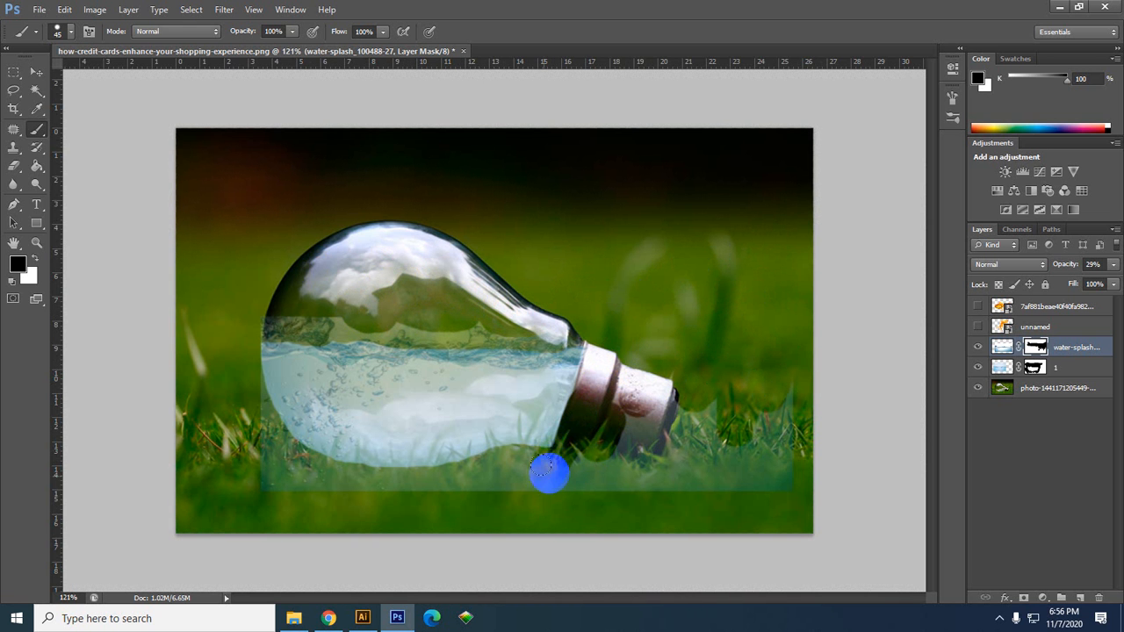
{"action": "key", "text": "ctrl+z"}
{"action": "mouse_move", "coordinate": [598, 408]}
{"action": "left_mouse_down"}
{"action": "mouse_move", "coordinate": [567, 469]}
{"action": "mouse_move", "coordinate": [495, 466]}
{"action": "mouse_move", "coordinate": [418, 492]}
{"action": "mouse_move", "coordinate": [284, 451]}
{"action": "mouse_move", "coordinate": [251, 383]}
{"action": "mouse_move", "coordinate": [234, 409]}
{"action": "mouse_move", "coordinate": [299, 509]}
{"action": "mouse_move", "coordinate": [317, 490]}
{"action": "mouse_move", "coordinate": [535, 500]}
{"action": "mouse_move", "coordinate": [735, 467]}
{"action": "mouse_move", "coordinate": [658, 359]}
{"action": "mouse_move", "coordinate": [712, 392]}
{"action": "mouse_move", "coordinate": [642, 469]}
{"action": "mouse_move", "coordinate": [712, 447]}
{"action": "mouse_move", "coordinate": [760, 472]}
{"action": "mouse_move", "coordinate": [783, 503]}
{"action": "mouse_move", "coordinate": [372, 495]}
{"action": "mouse_move", "coordinate": [568, 454]}
{"action": "mouse_move", "coordinate": [460, 470]}
{"action": "mouse_move", "coordinate": [338, 450]}
{"action": "left_mouse_up"}
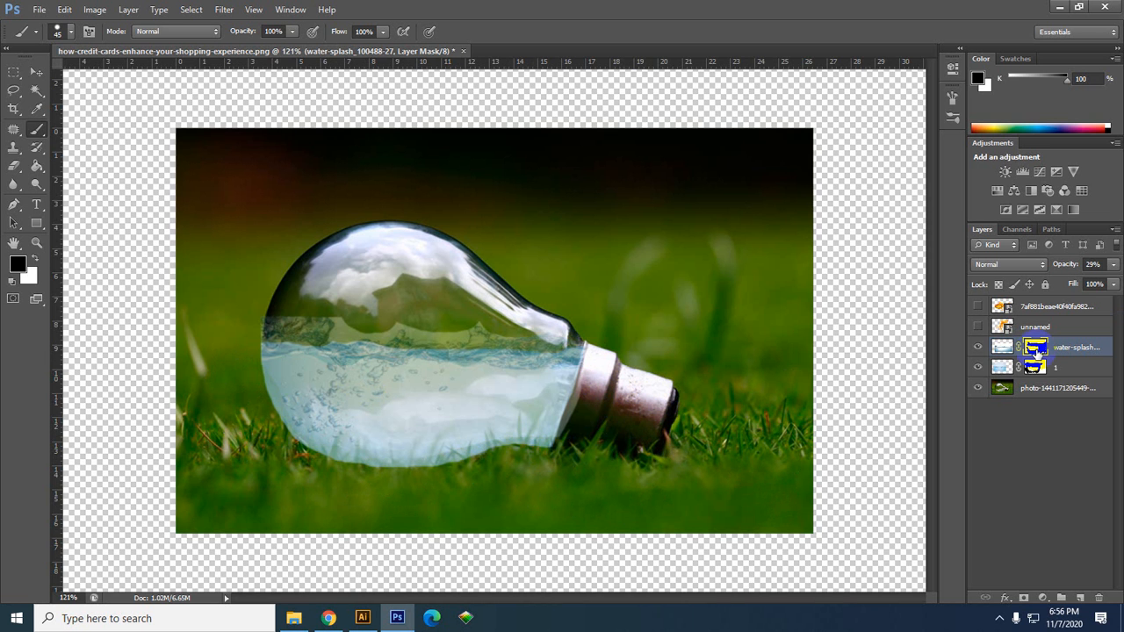
Restore the water-splash layer's opacity to 100% and set its blend mode to Multiply.
{"action": "left_click", "coordinate": [1000, 351]}
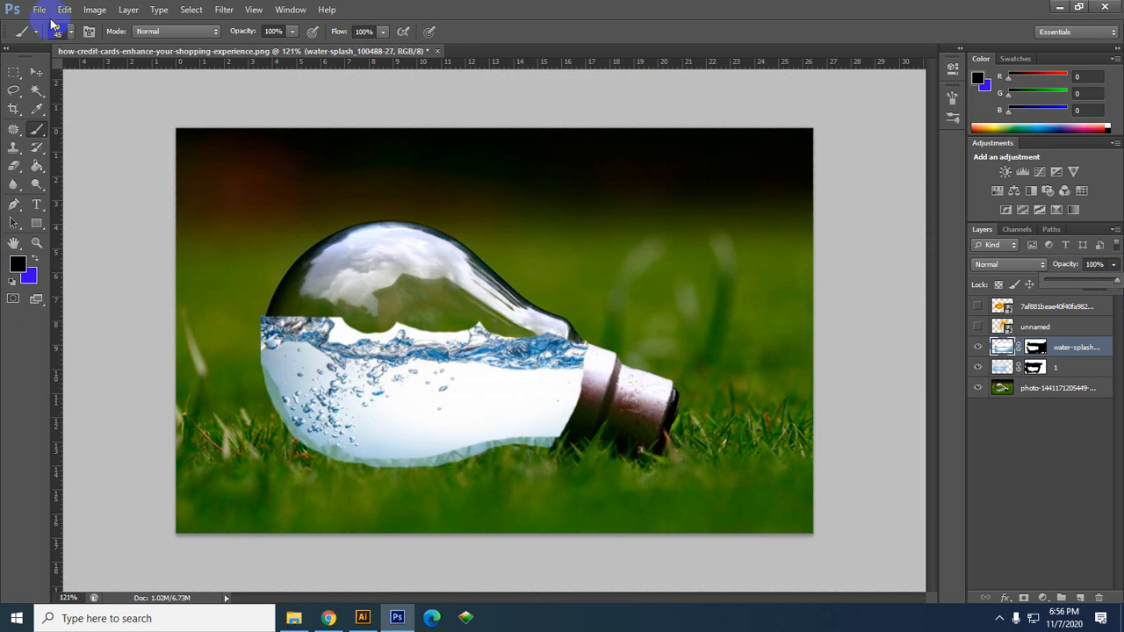
{"action": "left_click", "coordinate": [36, 71]}
{"action": "scroll", "coordinate": [589, 457], "scroll_direction": "up", "scroll_amount": 2}
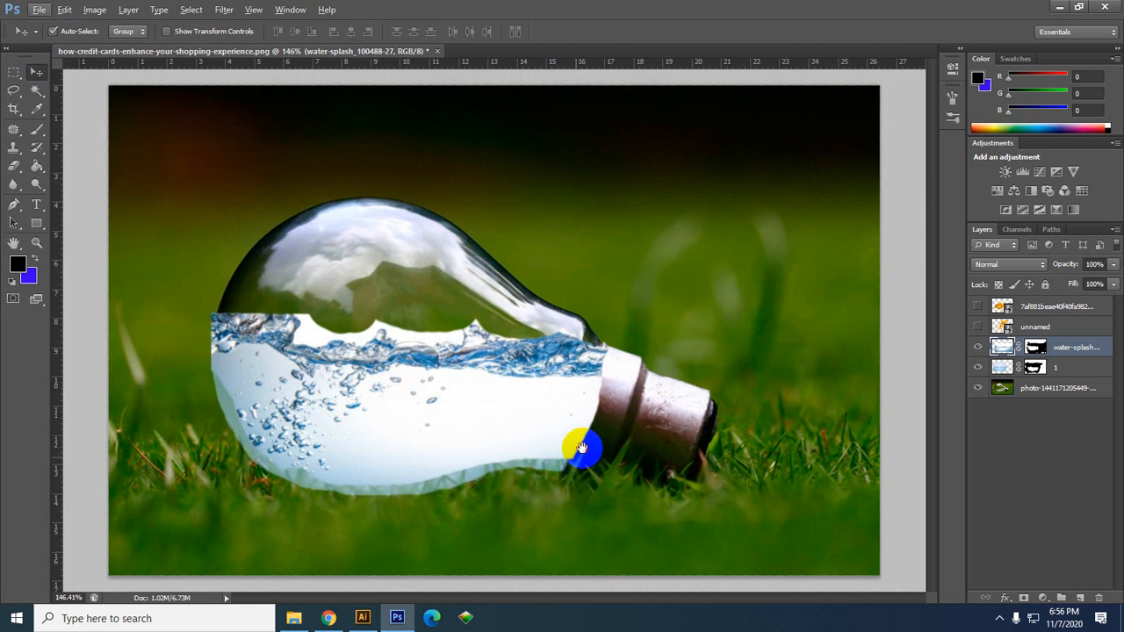
{"action": "left_click", "coordinate": [1031, 273]}
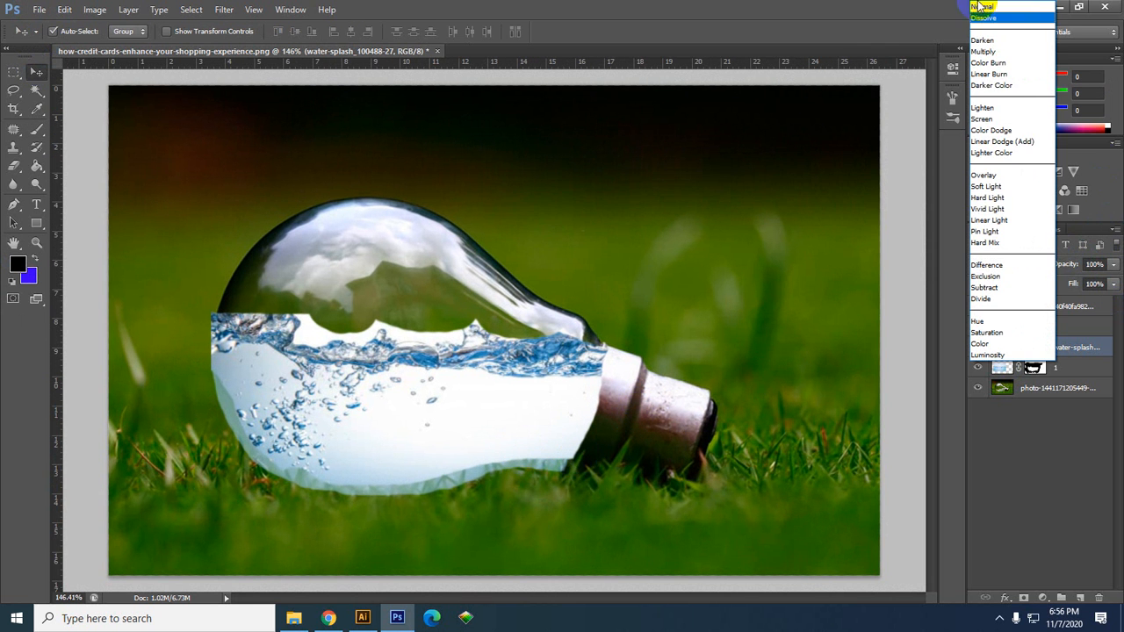
{"action": "left_click", "coordinate": [1001, 53]}
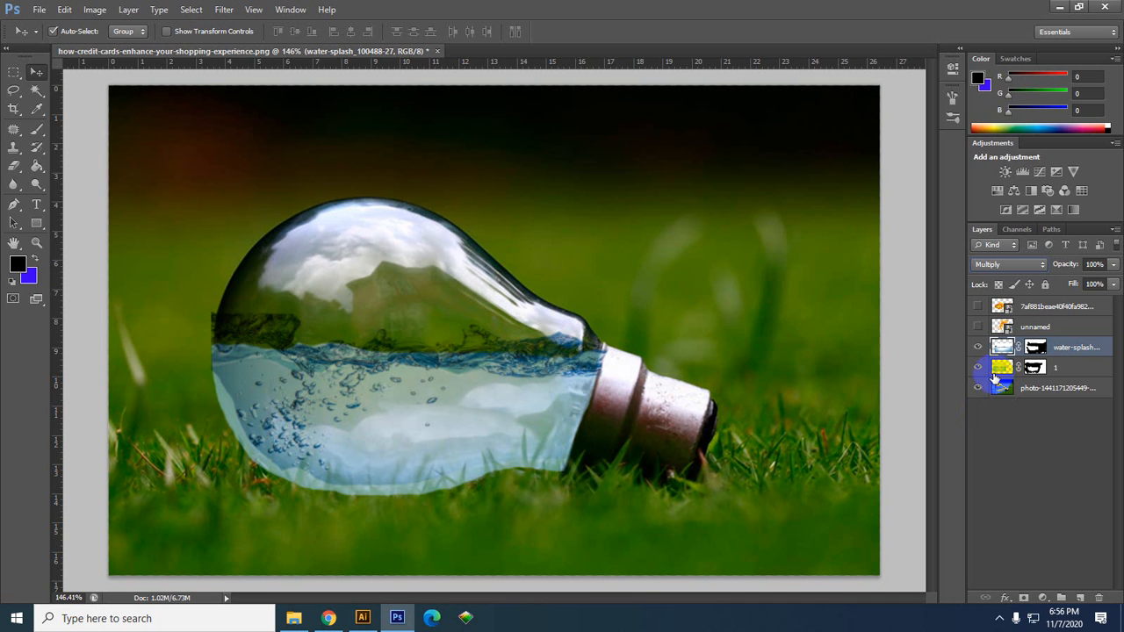
Select water layer 1 and set its blend mode to Multiply.
{"action": "left_click", "coordinate": [1002, 367]}
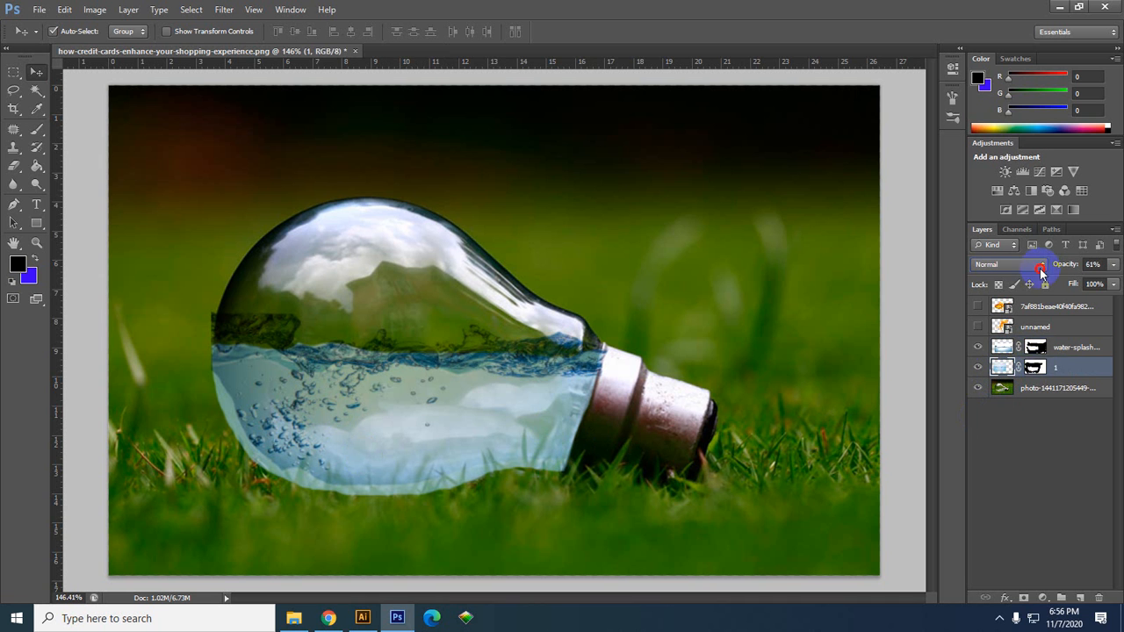
{"action": "left_click", "coordinate": [1036, 264]}
{"action": "left_click", "coordinate": [984, 52]}
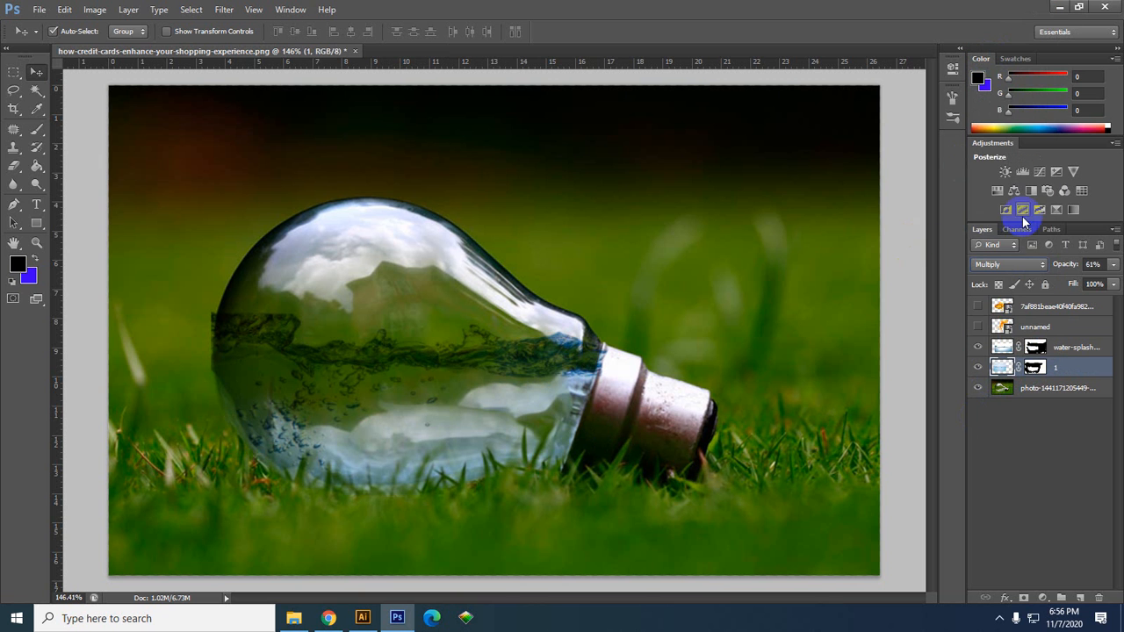
Try the Dissolve, Color Burn and Darker Color blend modes on water layer 1, and return it to Multiply.
{"action": "left_click", "coordinate": [1023, 271]}
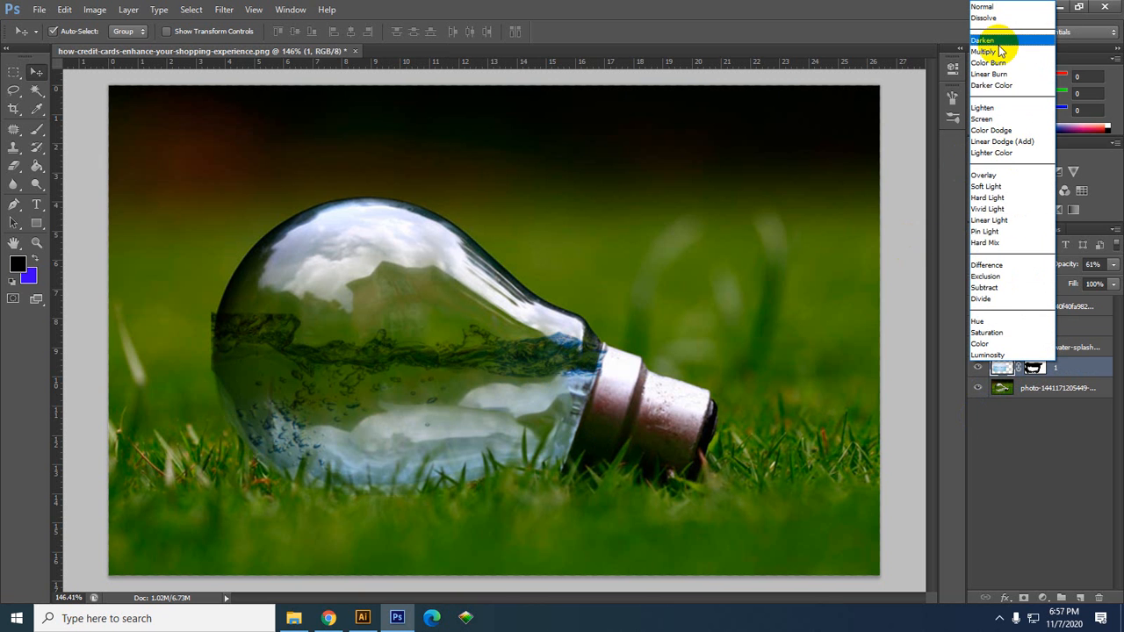
{"action": "left_click", "coordinate": [999, 50]}
{"action": "left_click", "coordinate": [1019, 265]}
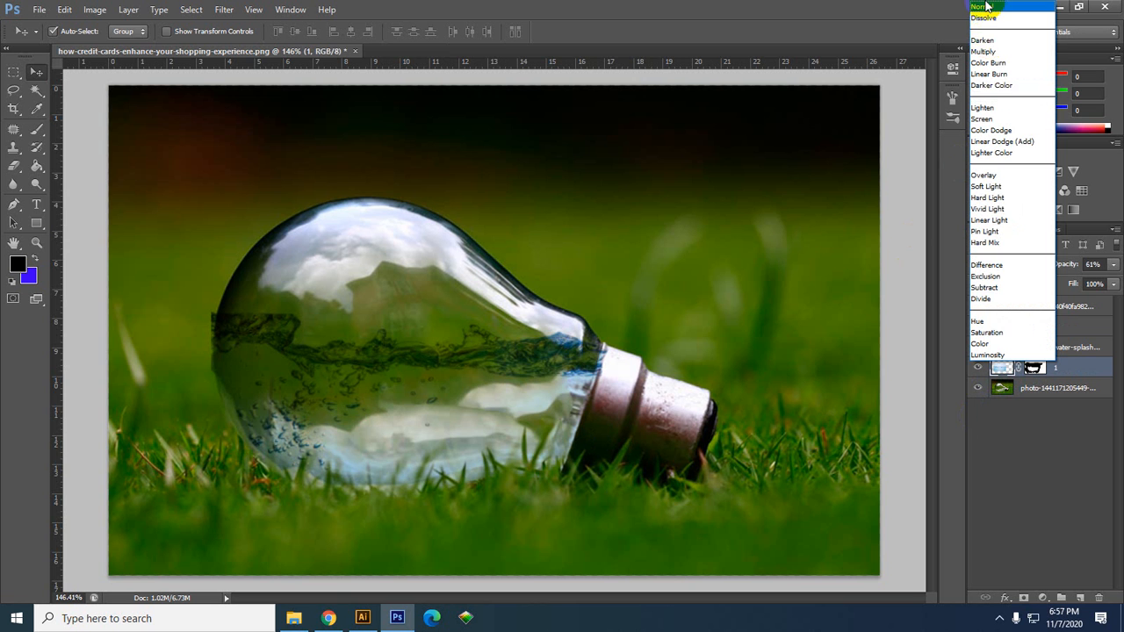
{"action": "left_click", "coordinate": [985, 18]}
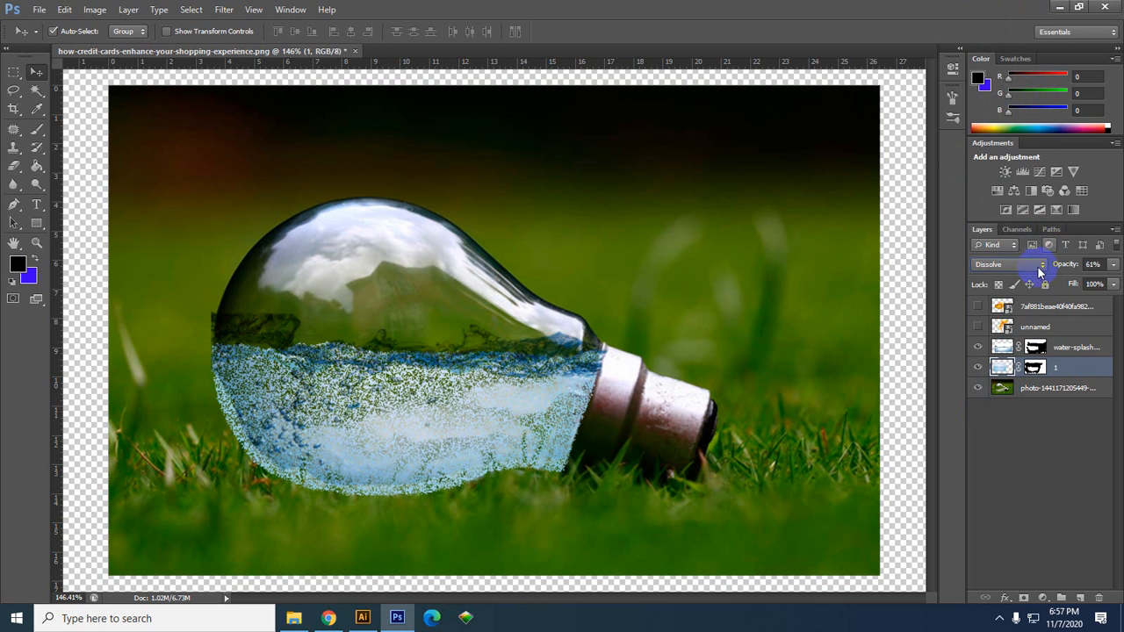
{"action": "left_click", "coordinate": [1038, 272]}
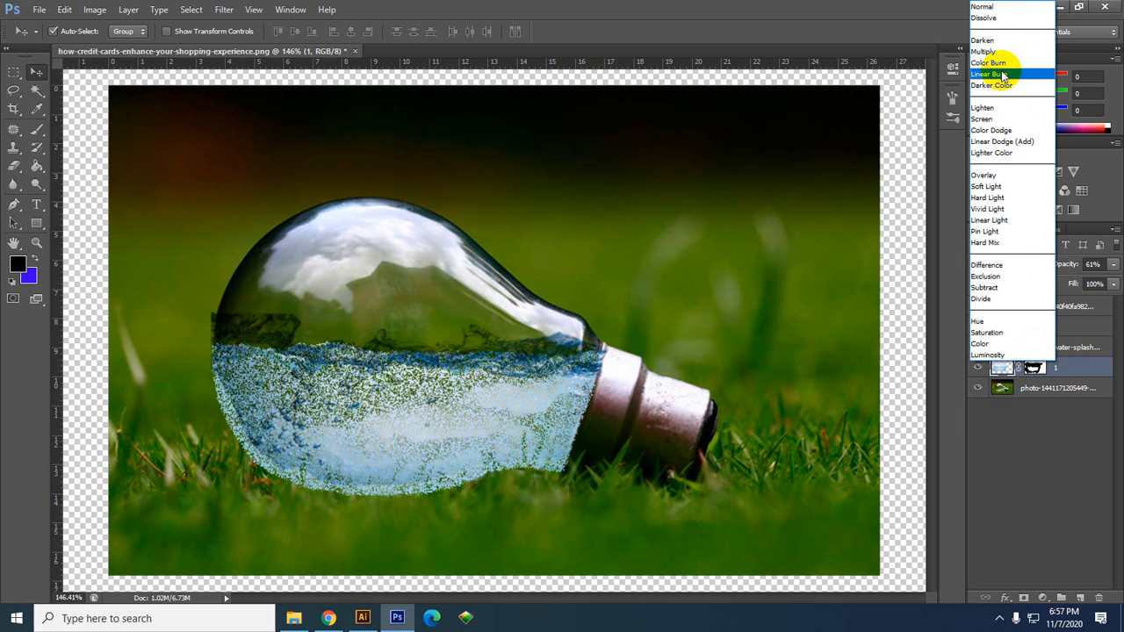
{"action": "left_click", "coordinate": [1002, 64]}
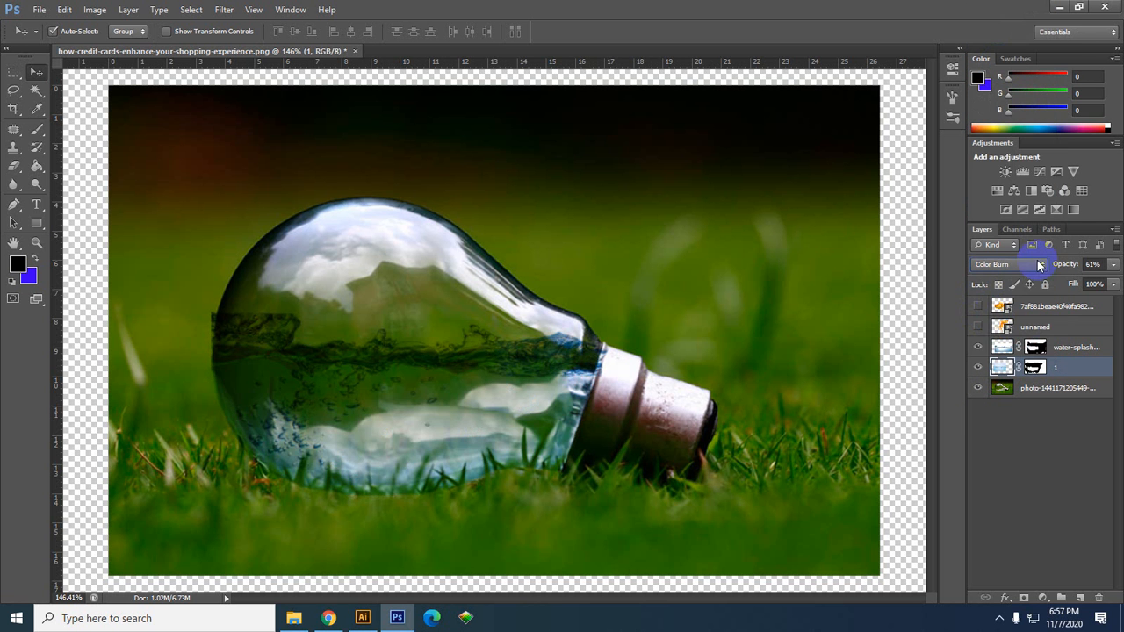
{"action": "left_click", "coordinate": [1039, 265]}
{"action": "left_click", "coordinate": [1009, 86]}
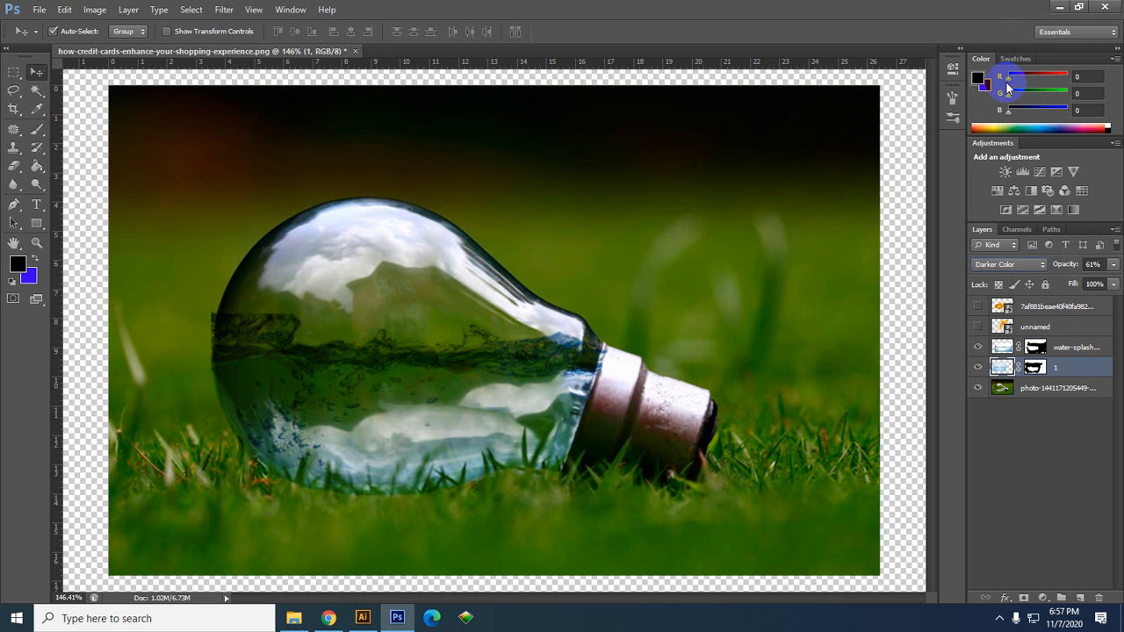
{"action": "left_click", "coordinate": [1010, 252]}
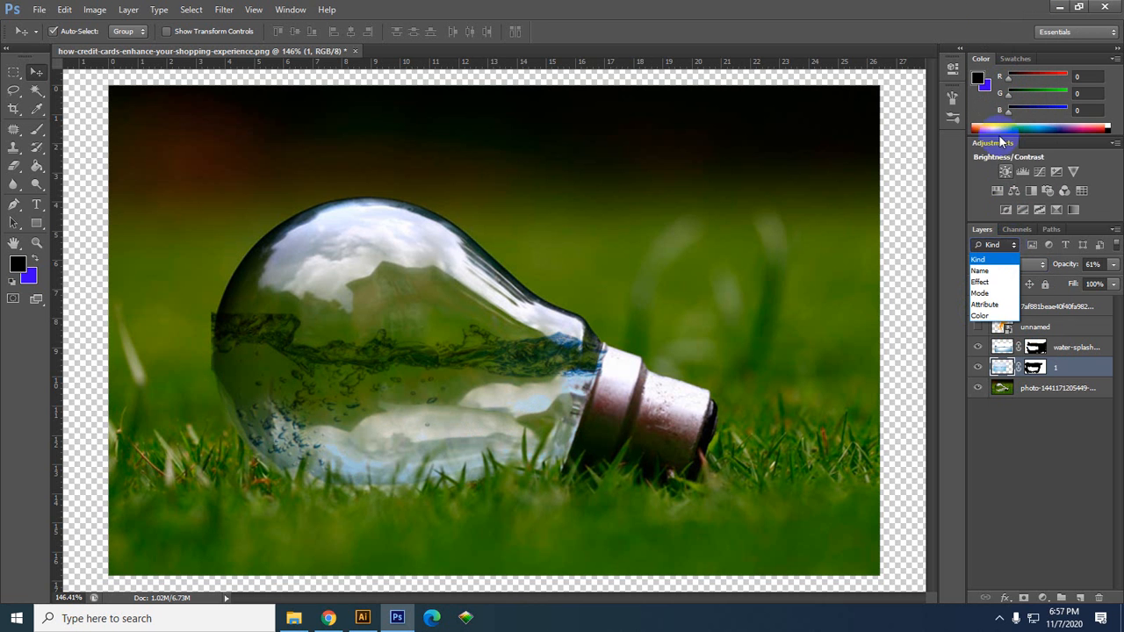
{"action": "left_click", "coordinate": [999, 246]}
{"action": "left_click", "coordinate": [1002, 267]}
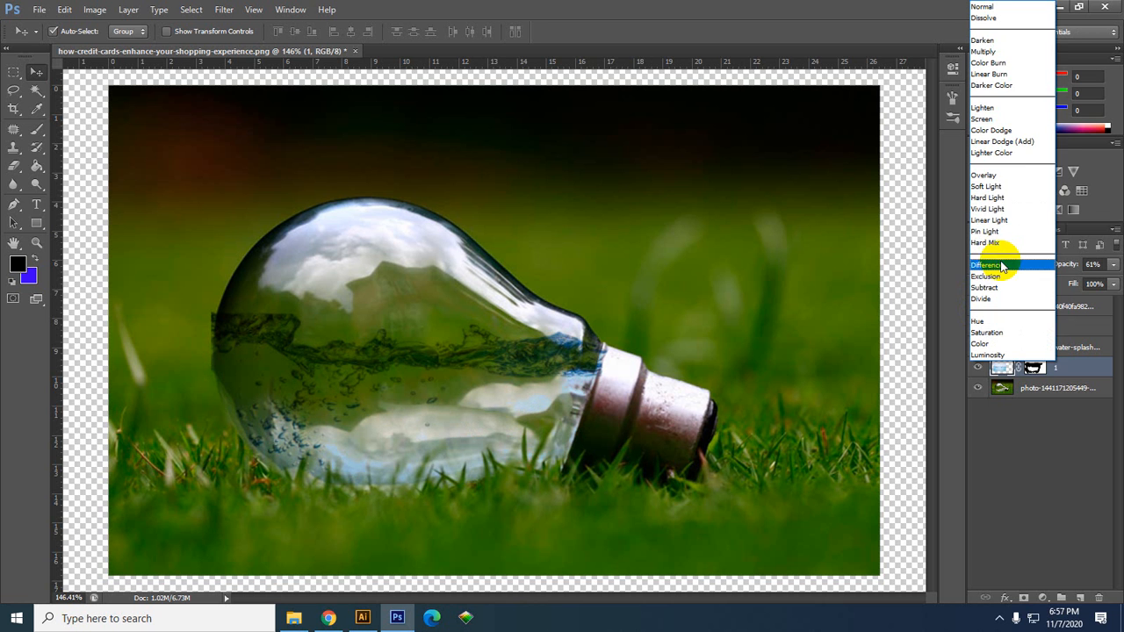
{"action": "left_click", "coordinate": [987, 51]}
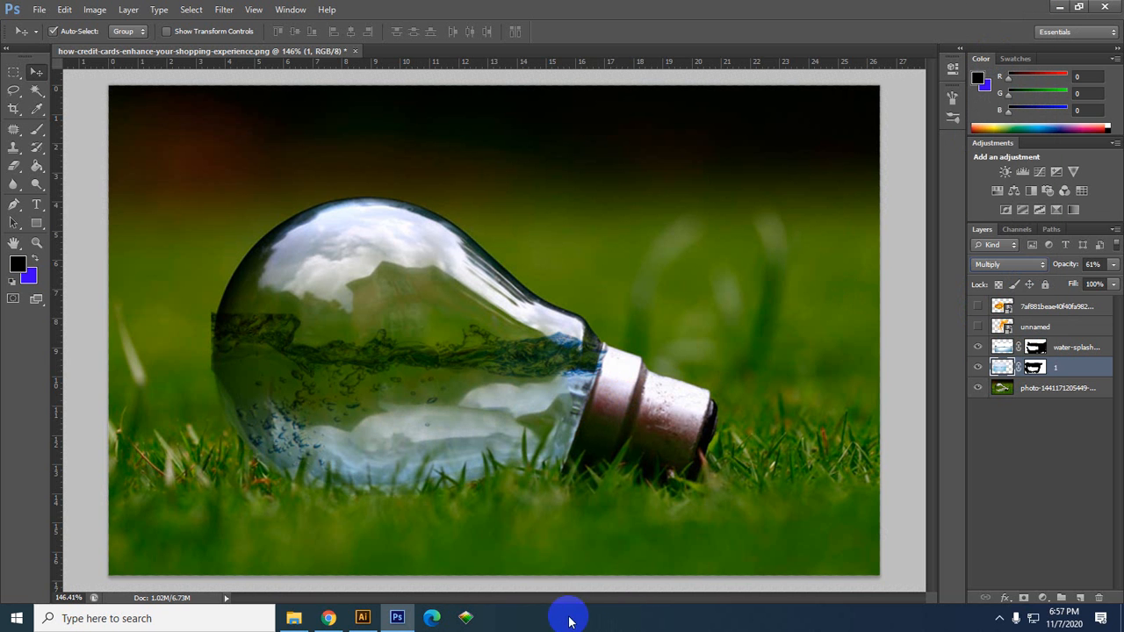
Check the reference bulb image in Chrome, and add a light blue (#4fc0f5) Solid Color fill layer above water layer 1 in Photoshop.
{"action": "left_click", "coordinate": [328, 618]}
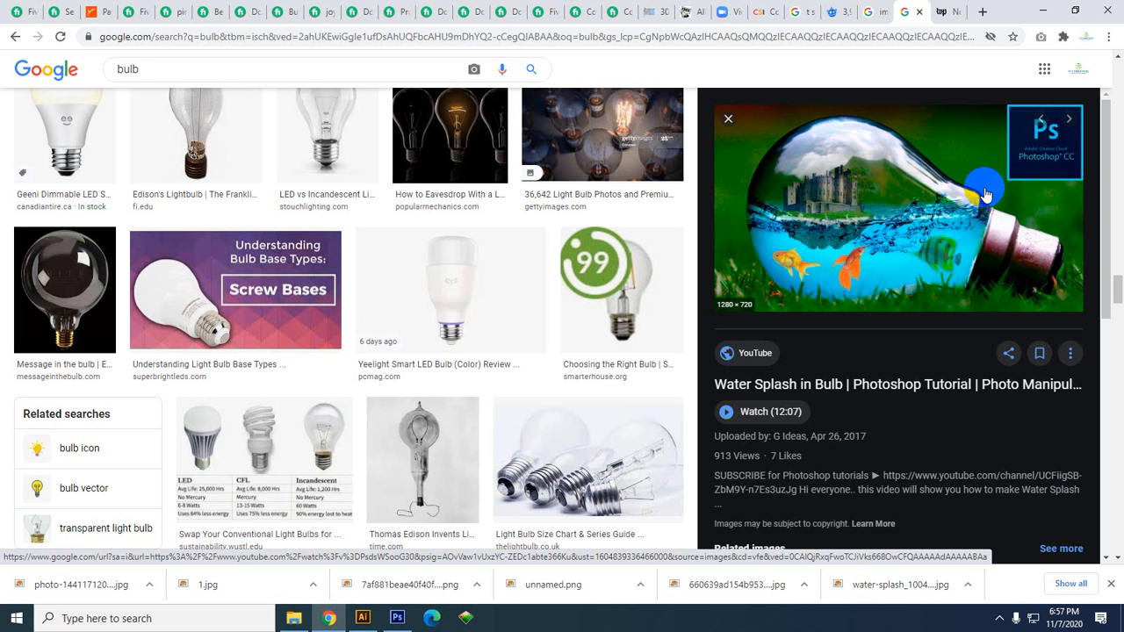
{"action": "left_click", "coordinate": [397, 618]}
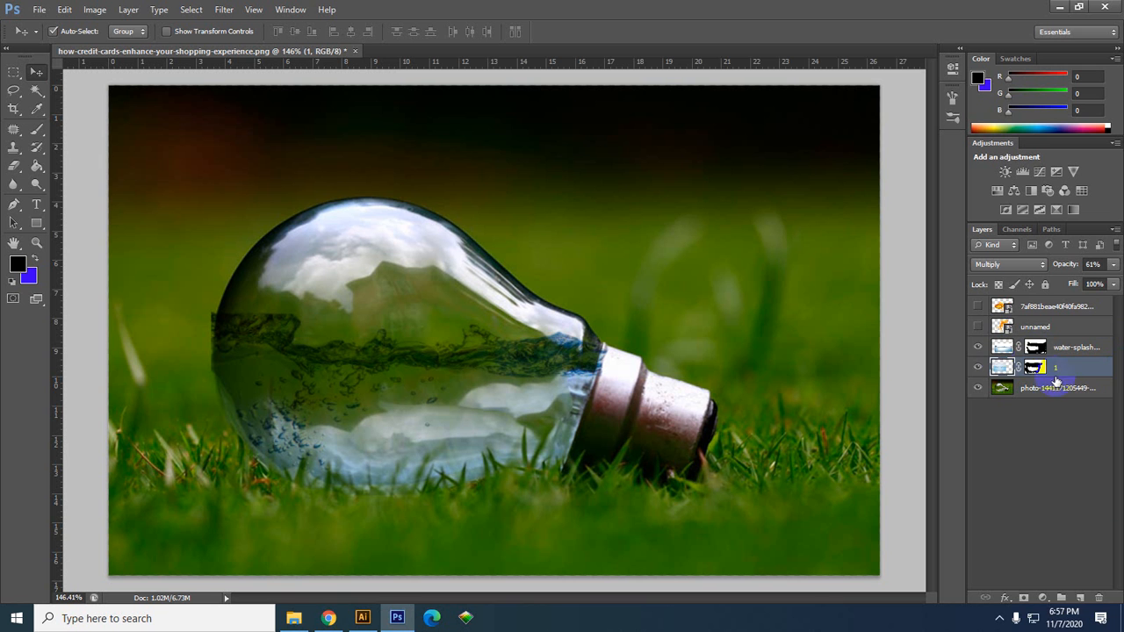
{"action": "left_click", "coordinate": [1043, 599]}
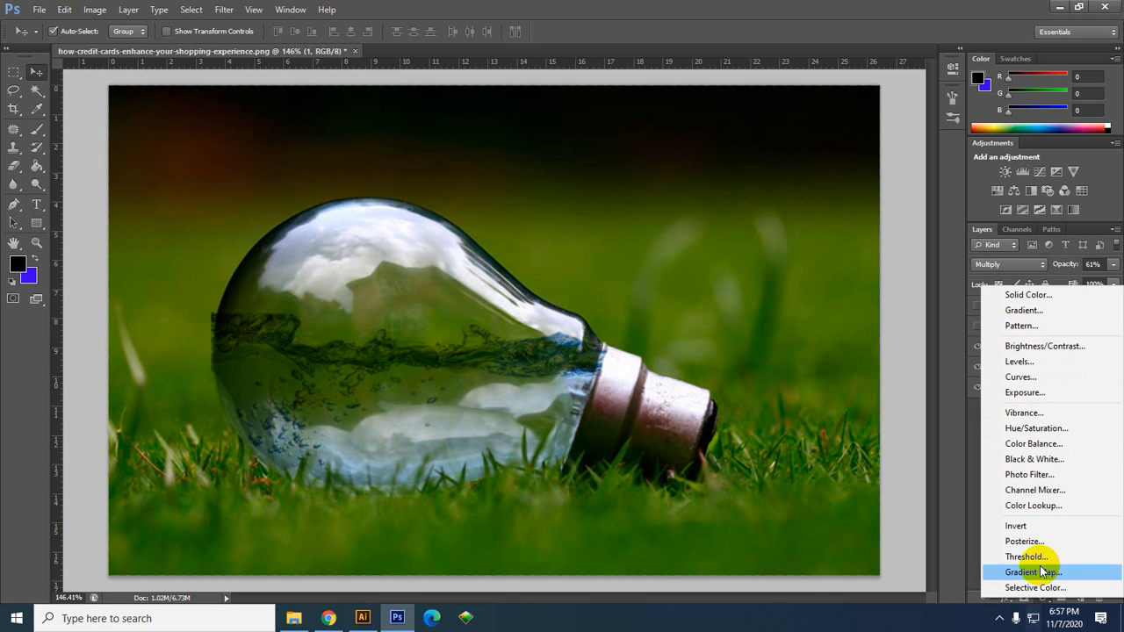
{"action": "left_click", "coordinate": [1023, 295]}
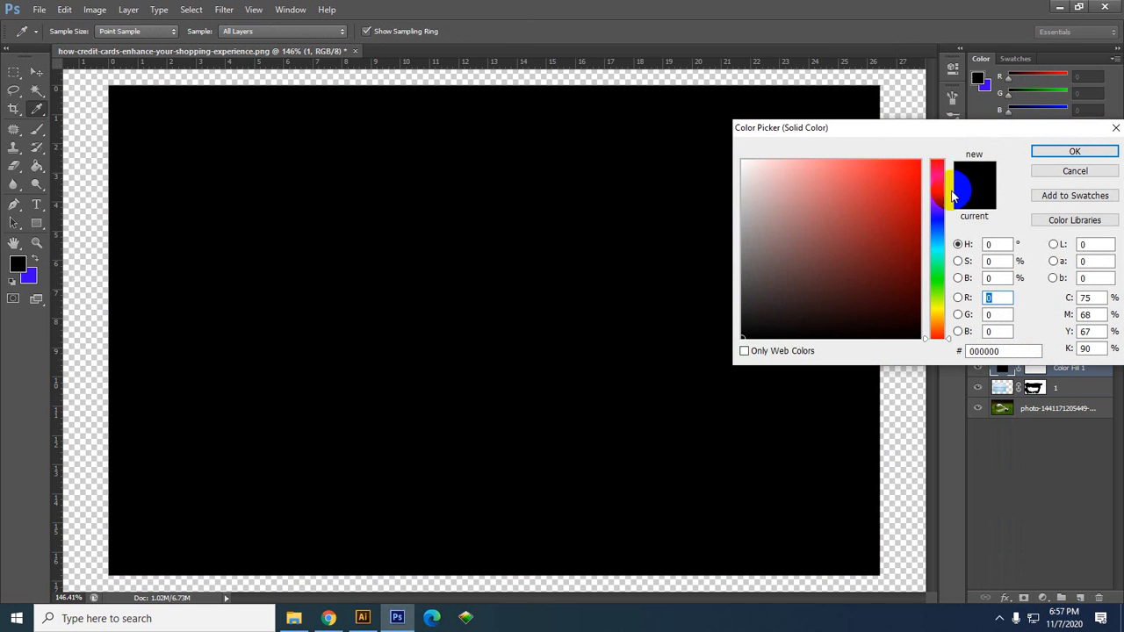
{"action": "mouse_move", "coordinate": [946, 258]}
{"action": "left_mouse_down"}
{"action": "mouse_move", "coordinate": [945, 228]}
{"action": "mouse_move", "coordinate": [946, 245]}
{"action": "left_mouse_up"}
{"action": "mouse_move", "coordinate": [869, 172]}
{"action": "left_mouse_down"}
{"action": "mouse_move", "coordinate": [876, 164]}
{"action": "mouse_move", "coordinate": [860, 167]}
{"action": "left_mouse_up"}
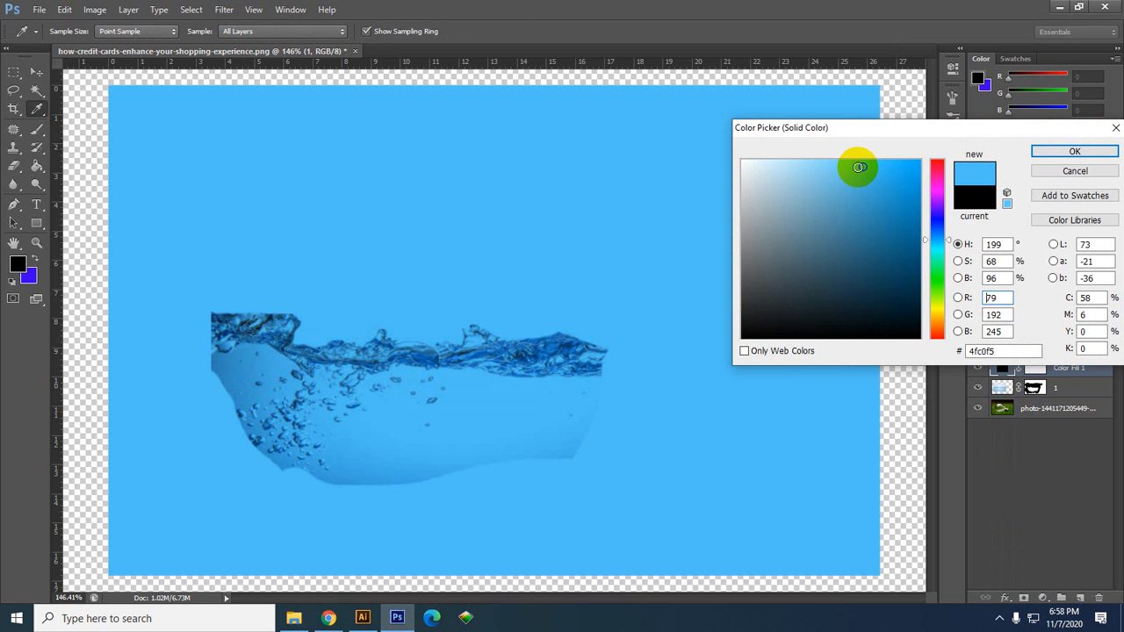
{"action": "left_click", "coordinate": [1074, 151]}
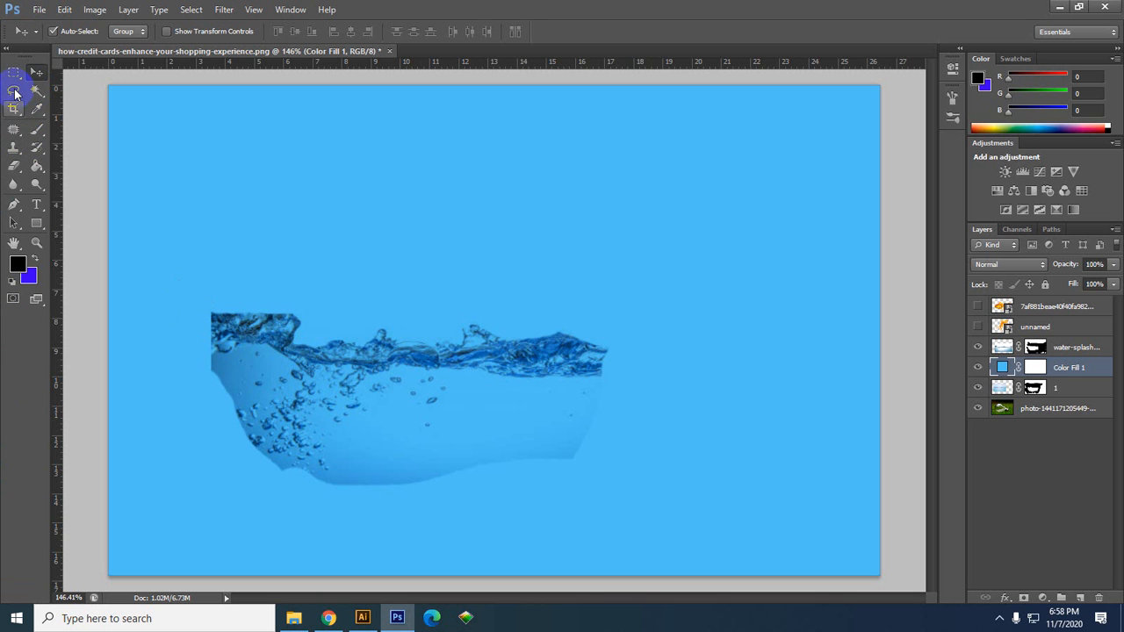
Mask out the blue fill to the left of and below the bulb with a black brush, and lower the fill layer's opacity to 30%.
{"action": "left_click", "coordinate": [1038, 369]}
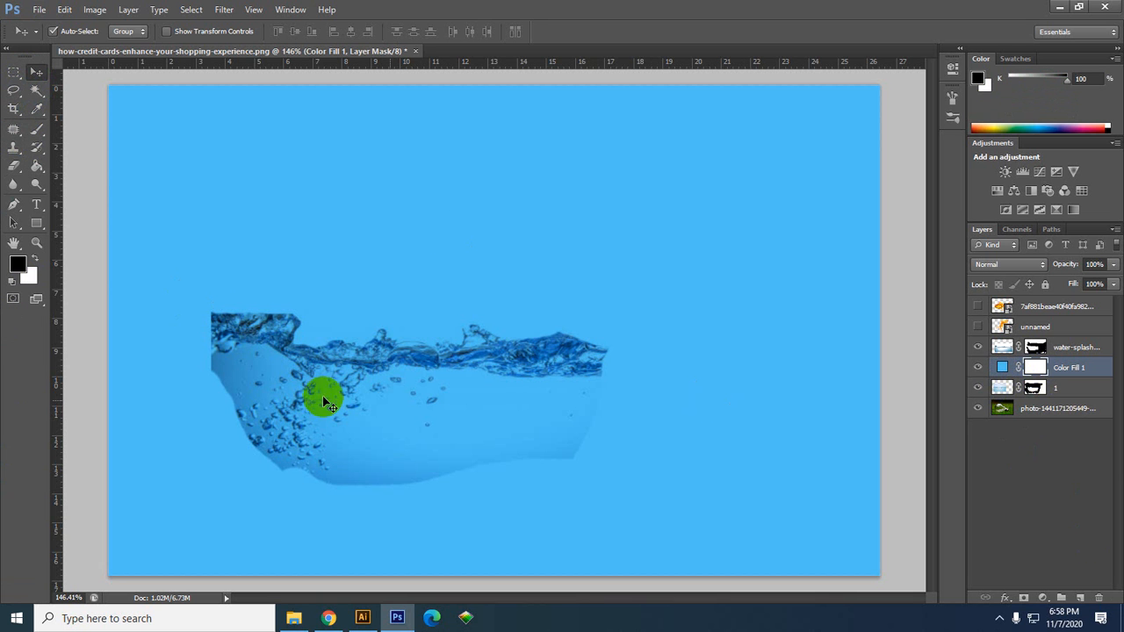
{"action": "left_click", "coordinate": [36, 129]}
{"action": "mouse_move", "coordinate": [166, 272]}
{"action": "left_mouse_down"}
{"action": "mouse_move", "coordinate": [206, 475]}
{"action": "mouse_move", "coordinate": [158, 382]}
{"action": "mouse_move", "coordinate": [188, 527]}
{"action": "mouse_move", "coordinate": [217, 487]}
{"action": "mouse_move", "coordinate": [359, 524]}
{"action": "mouse_move", "coordinate": [567, 545]}
{"action": "mouse_move", "coordinate": [44, 519]}
{"action": "mouse_move", "coordinate": [494, 539]}
{"action": "left_mouse_up"}
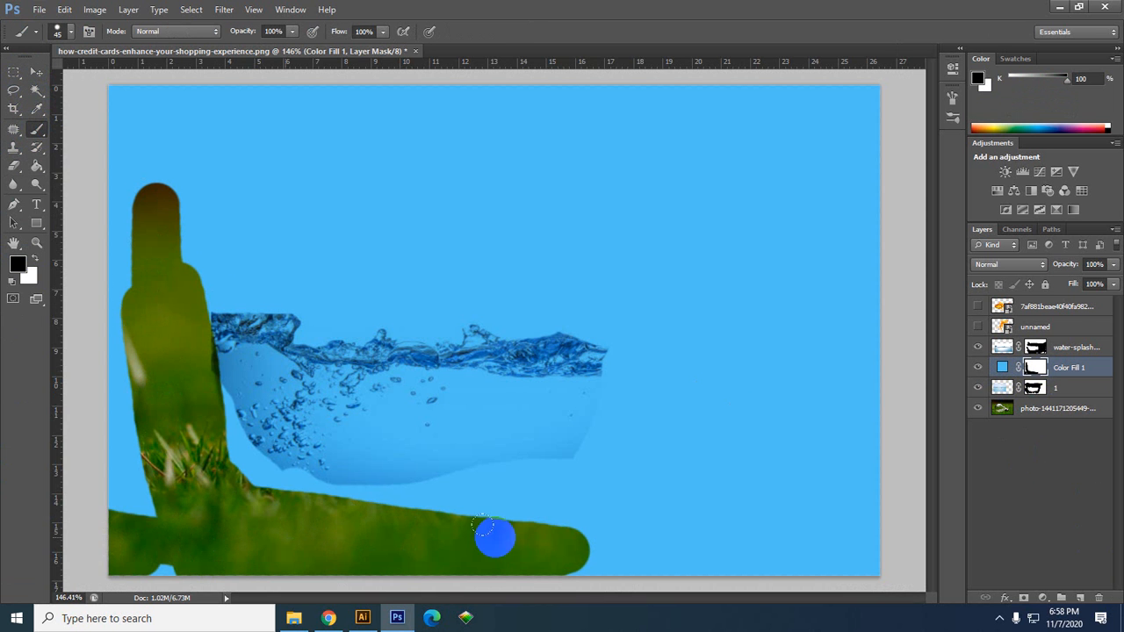
{"action": "left_click", "coordinate": [1115, 286]}
{"action": "left_click", "coordinate": [1116, 265]}
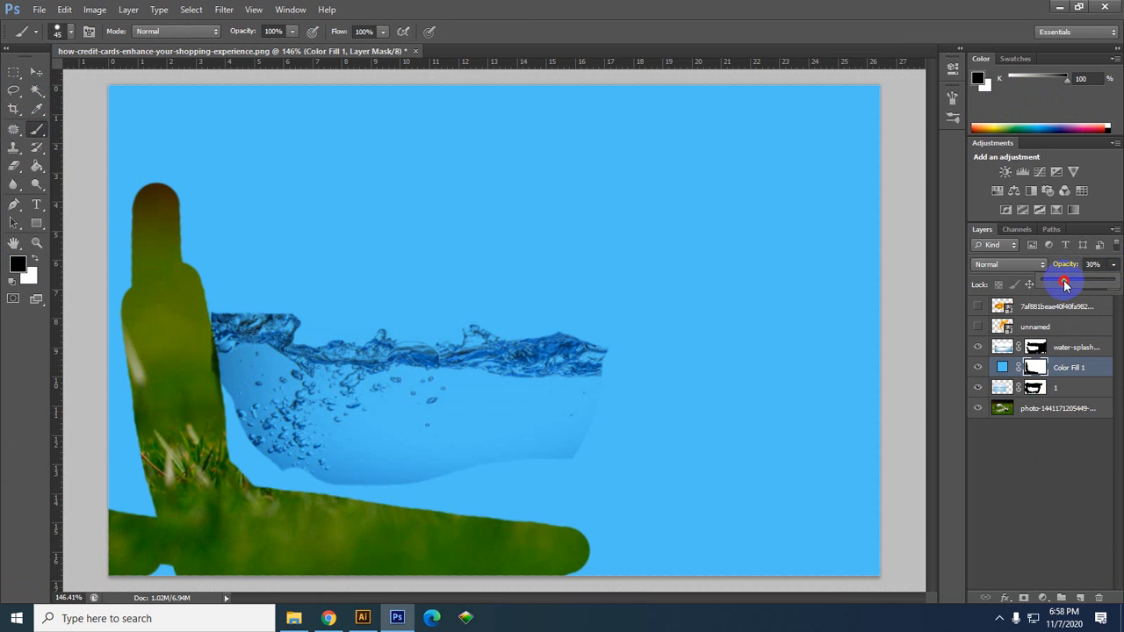
{"action": "left_click_drag", "start_coordinate": [1065, 283], "coordinate": [1063, 284]}
Mask out the blue fill over the background and the upper part of the bulb, enlarging the black brush to 150.
{"action": "left_click", "coordinate": [209, 274]}
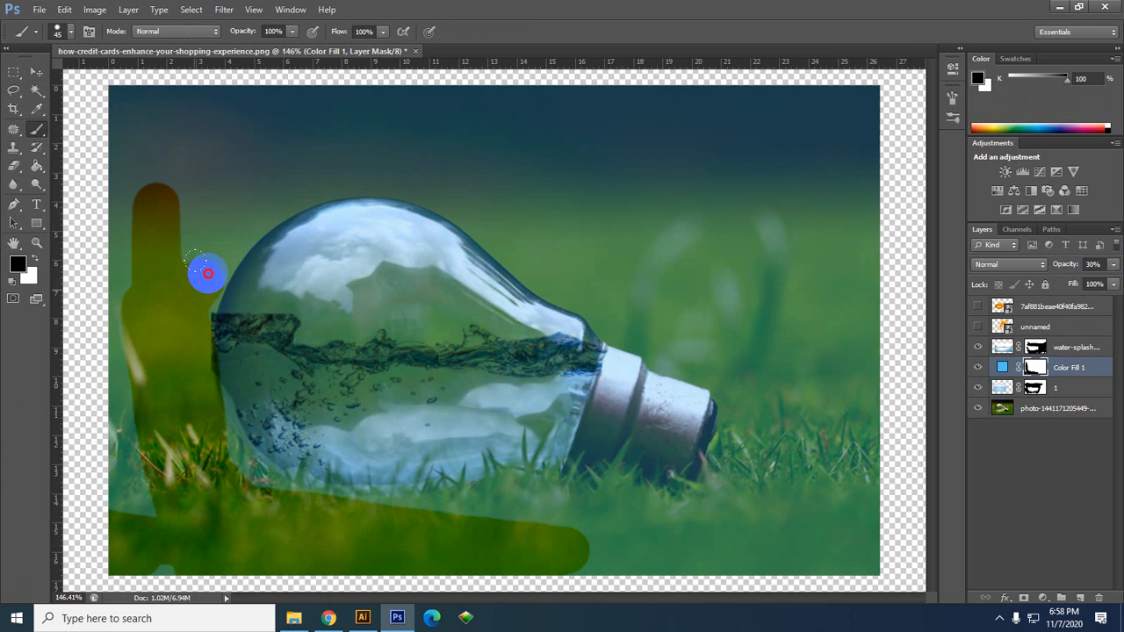
{"action": "mouse_move", "coordinate": [208, 274]}
{"action": "left_mouse_down"}
{"action": "mouse_move", "coordinate": [286, 196]}
{"action": "mouse_move", "coordinate": [201, 271]}
{"action": "mouse_move", "coordinate": [315, 296]}
{"action": "mouse_move", "coordinate": [318, 316]}
{"action": "mouse_move", "coordinate": [304, 195]}
{"action": "mouse_move", "coordinate": [163, 150]}
{"action": "mouse_move", "coordinate": [211, 113]}
{"action": "left_mouse_up"}
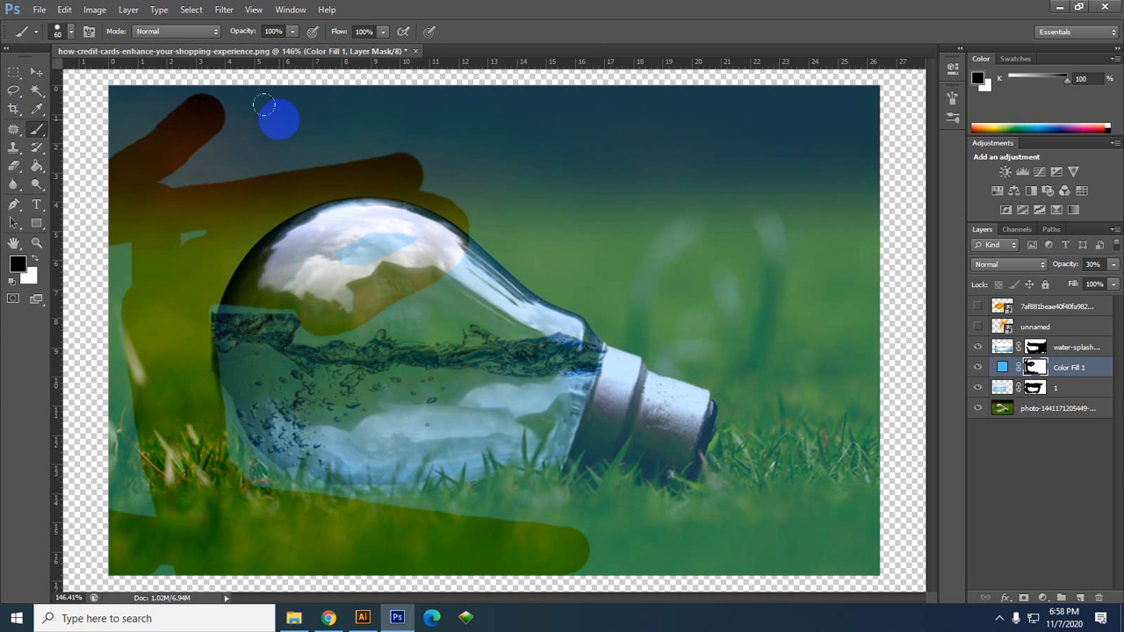
{"action": "key", "text": "bracketright"}
{"action": "key", "text": "bracketright"}
{"action": "key", "text": "bracketright"}
{"action": "key", "text": "bracketright"}
{"action": "key", "text": "bracketright"}
{"action": "key", "text": "bracketright"}
{"action": "key", "text": "bracketright"}
{"action": "key", "text": "bracketright"}
{"action": "mouse_move", "coordinate": [148, 151]}
{"action": "left_mouse_down"}
{"action": "mouse_move", "coordinate": [190, 95]}
{"action": "mouse_move", "coordinate": [826, 168]}
{"action": "mouse_move", "coordinate": [715, 173]}
{"action": "mouse_move", "coordinate": [883, 338]}
{"action": "mouse_move", "coordinate": [799, 346]}
{"action": "mouse_move", "coordinate": [760, 500]}
{"action": "mouse_move", "coordinate": [860, 564]}
{"action": "mouse_move", "coordinate": [630, 581]}
{"action": "mouse_move", "coordinate": [697, 369]}
{"action": "mouse_move", "coordinate": [620, 519]}
{"action": "mouse_move", "coordinate": [687, 356]}
{"action": "mouse_move", "coordinate": [639, 283]}
{"action": "mouse_move", "coordinate": [552, 228]}
{"action": "mouse_move", "coordinate": [620, 263]}
{"action": "mouse_move", "coordinate": [431, 246]}
{"action": "left_mouse_up"}
{"action": "mouse_move", "coordinate": [242, 201]}
{"action": "left_mouse_down"}
{"action": "mouse_move", "coordinate": [181, 201]}
{"action": "mouse_move", "coordinate": [76, 597]}
{"action": "left_mouse_up"}
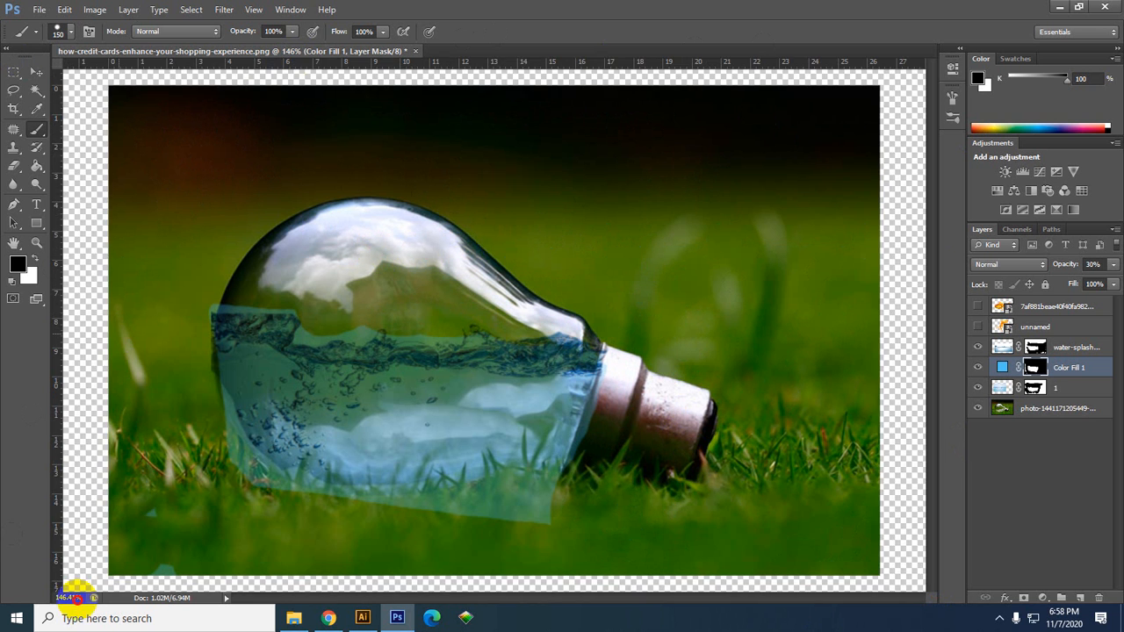
Mask out the leftover blue below the bulb and along its outer left edge, and select the water splash layer's mask.
{"action": "mouse_move", "coordinate": [585, 600]}
{"action": "left_mouse_down"}
{"action": "mouse_move", "coordinate": [570, 570]}
{"action": "mouse_move", "coordinate": [542, 559]}
{"action": "mouse_move", "coordinate": [454, 561]}
{"action": "mouse_move", "coordinate": [551, 553]}
{"action": "mouse_move", "coordinate": [530, 548]}
{"action": "mouse_move", "coordinate": [540, 539]}
{"action": "mouse_move", "coordinate": [378, 570]}
{"action": "mouse_move", "coordinate": [436, 571]}
{"action": "mouse_move", "coordinate": [248, 537]}
{"action": "mouse_move", "coordinate": [129, 412]}
{"action": "left_mouse_up"}
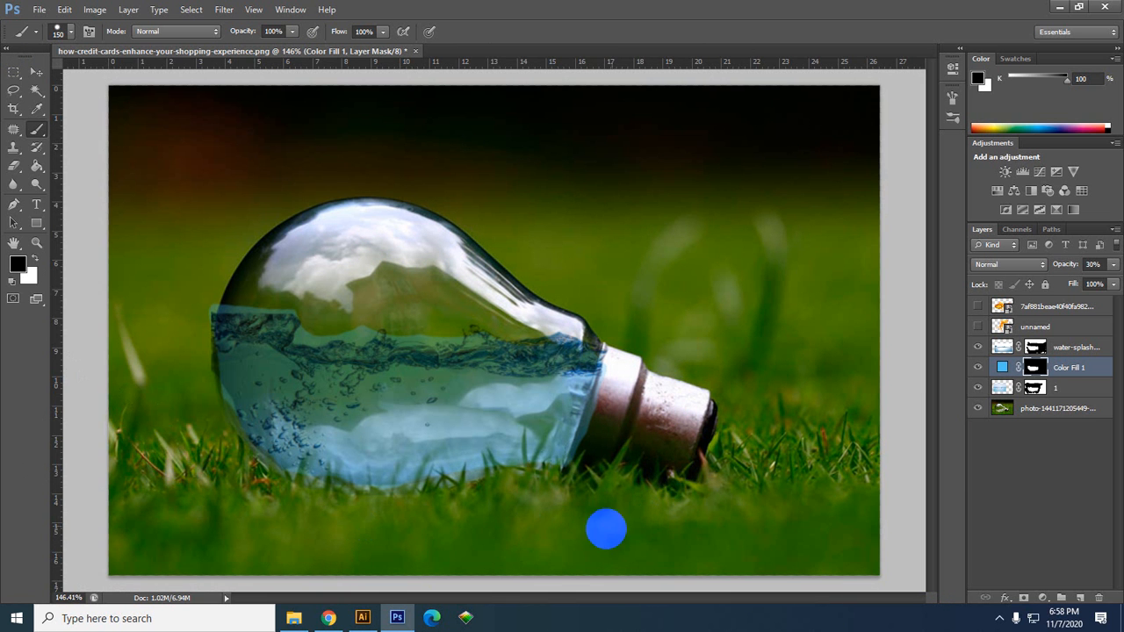
{"action": "mouse_move", "coordinate": [575, 547]}
{"action": "left_mouse_down"}
{"action": "mouse_move", "coordinate": [514, 547]}
{"action": "mouse_move", "coordinate": [533, 545]}
{"action": "left_mouse_up"}
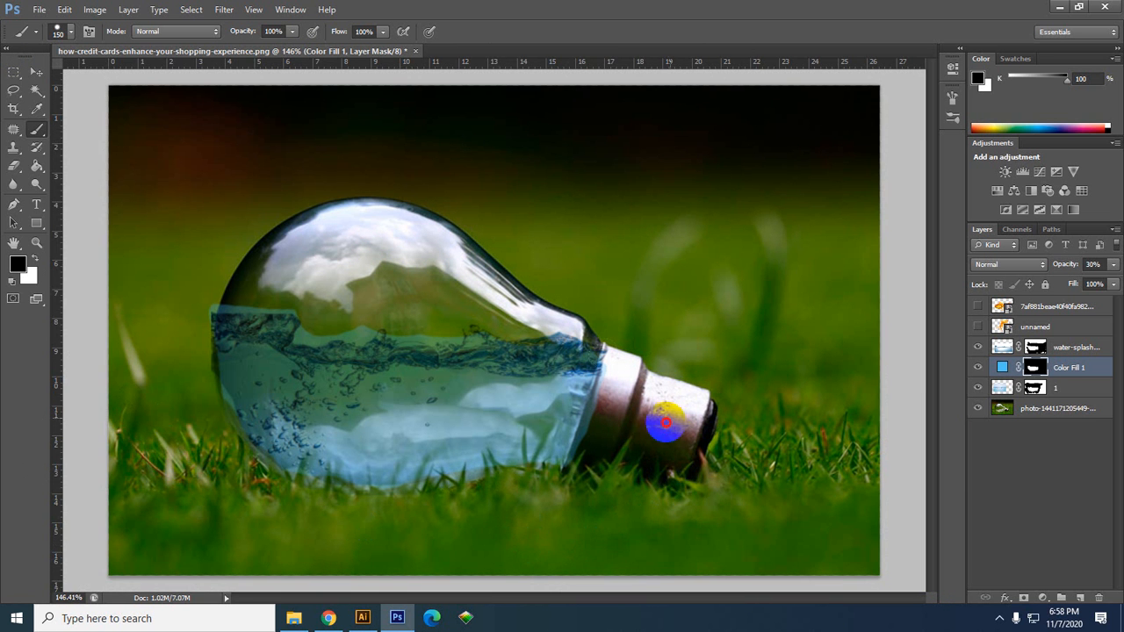
{"action": "mouse_move", "coordinate": [665, 422]}
{"action": "left_mouse_down"}
{"action": "mouse_move", "coordinate": [652, 464]}
{"action": "mouse_move", "coordinate": [668, 405]}
{"action": "mouse_move", "coordinate": [659, 415]}
{"action": "left_mouse_up"}
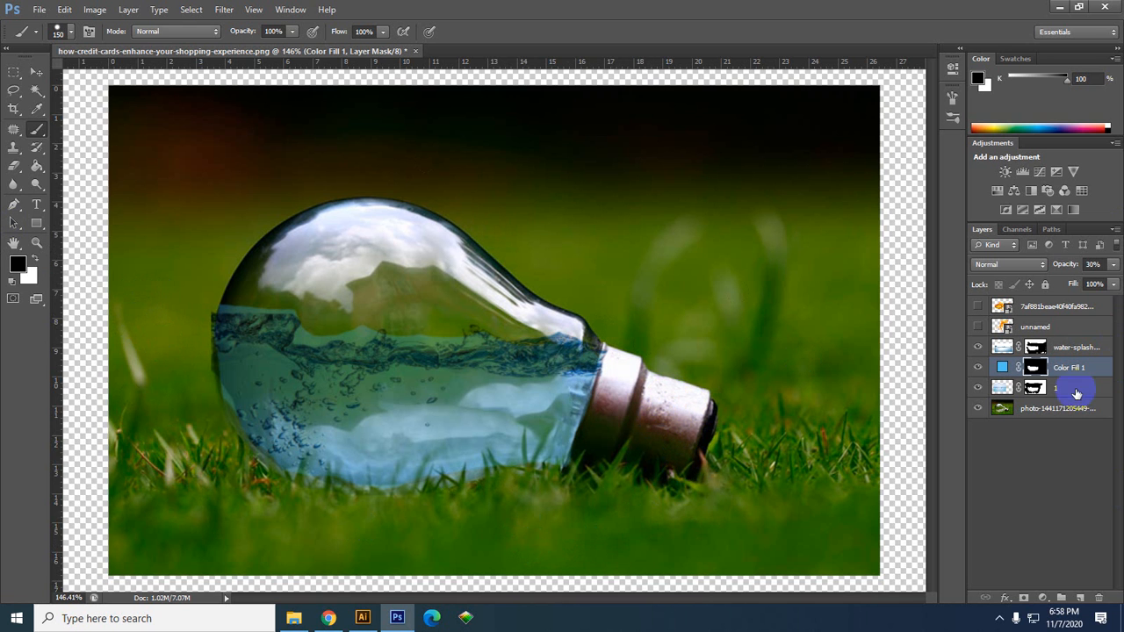
{"action": "left_click", "coordinate": [1005, 349]}
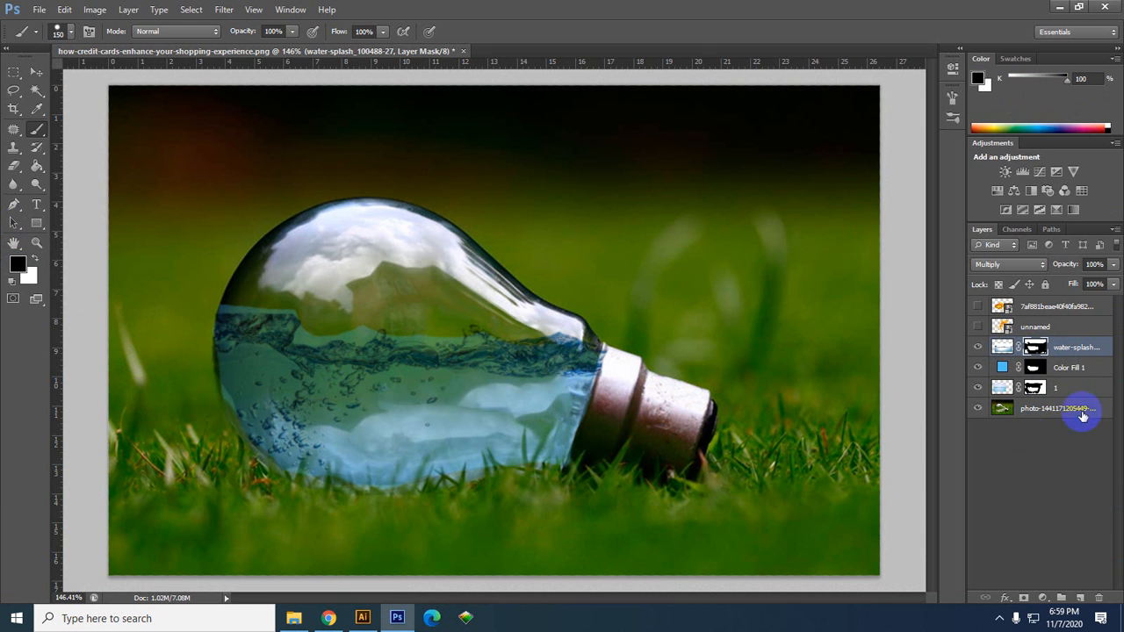
Raise the blue fill layer's opacity to 100%.
{"action": "left_click", "coordinate": [1006, 369]}
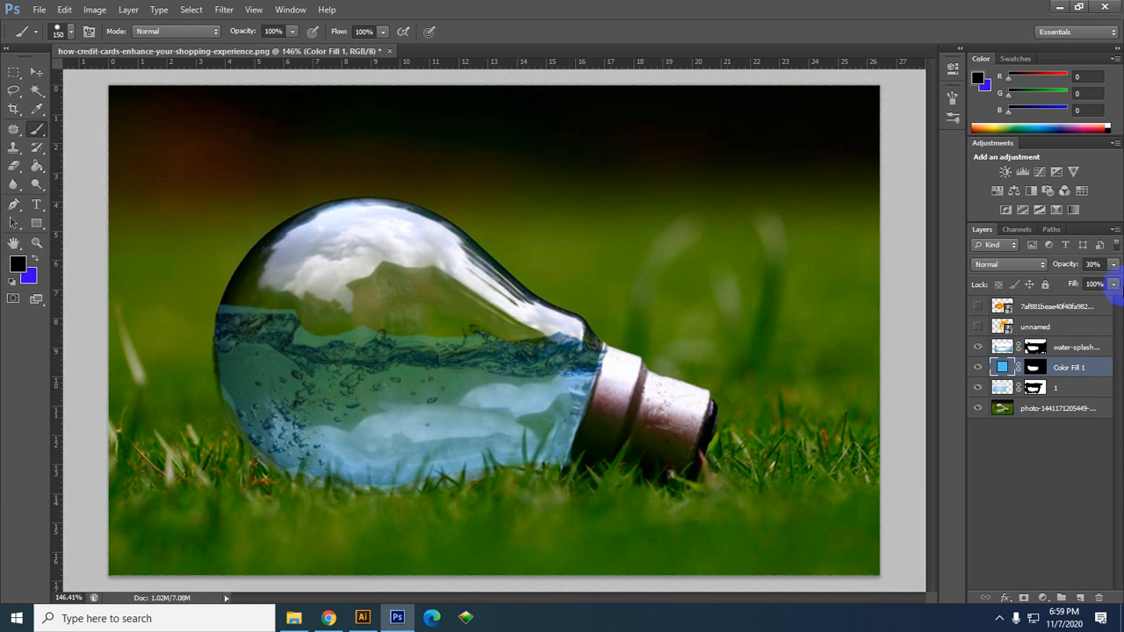
{"action": "left_click", "coordinate": [1112, 264]}
{"action": "left_click_drag", "start_coordinate": [1085, 283], "coordinate": [1120, 282]}
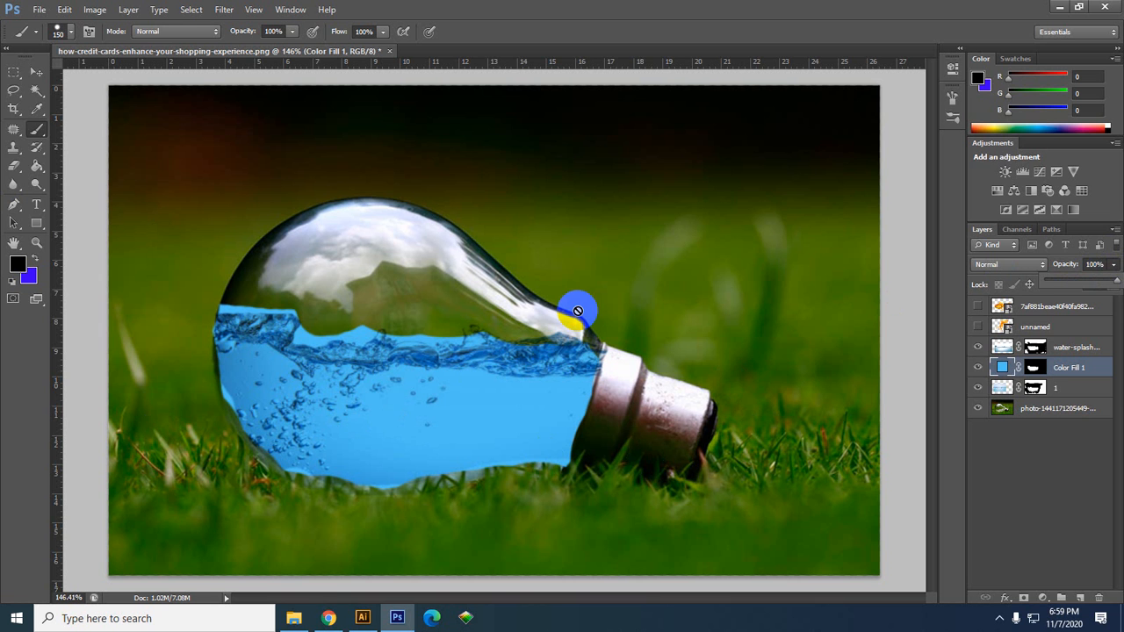
Try the Multiply blend mode with 30% opacity on the blue fill layer, and undo both changes.
{"action": "left_click", "coordinate": [1023, 265]}
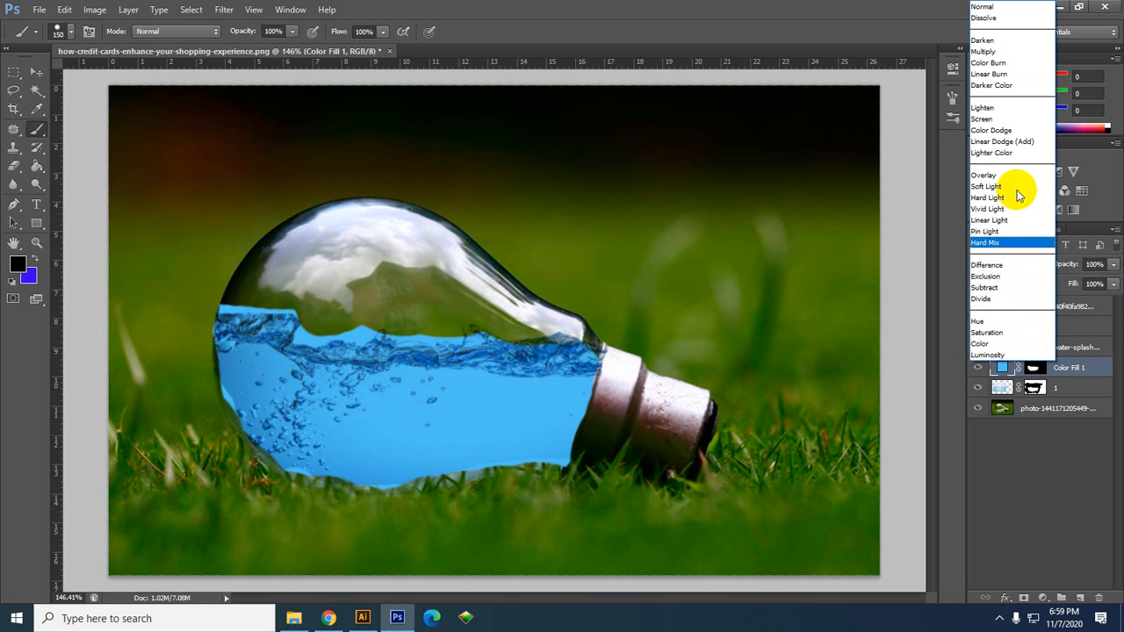
{"action": "left_click", "coordinate": [1004, 47]}
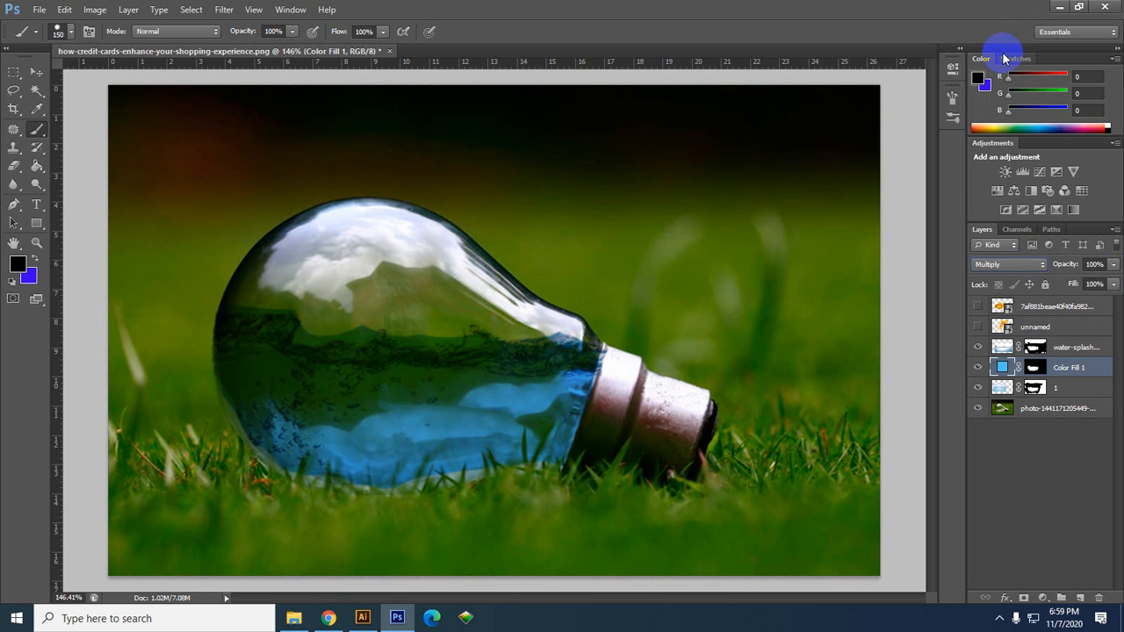
{"action": "key", "text": "3"}
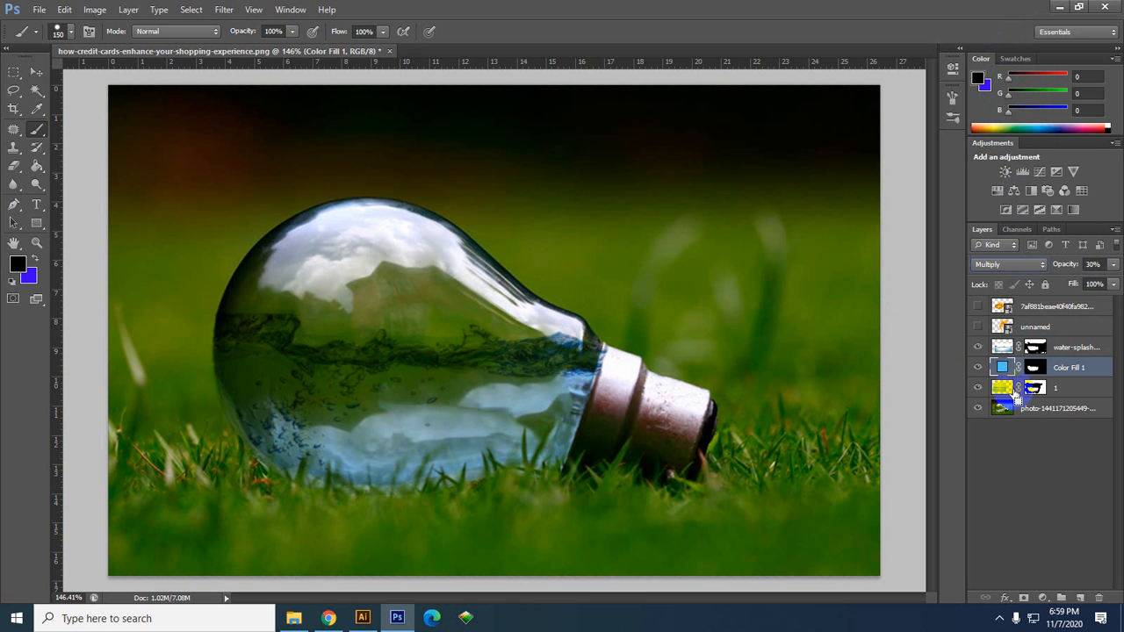
{"action": "key", "text": "ctrl+alt+z"}
{"action": "key", "text": "ctrl+alt+z"}
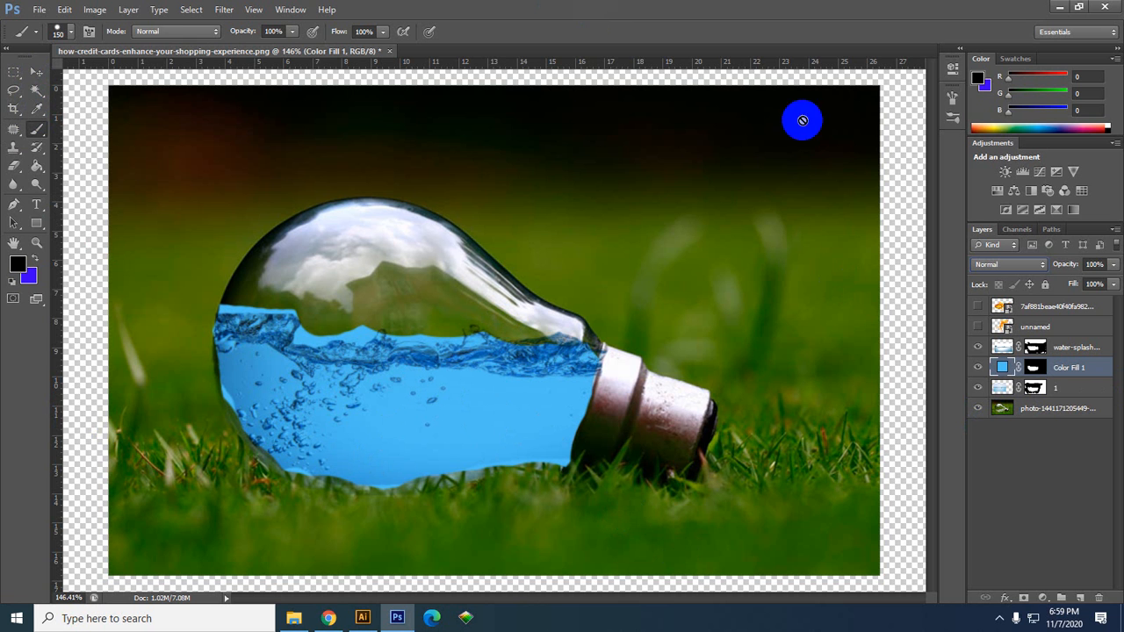
Hide water layer 1 and select the blue fill layer.
{"action": "left_click", "coordinate": [1016, 415]}
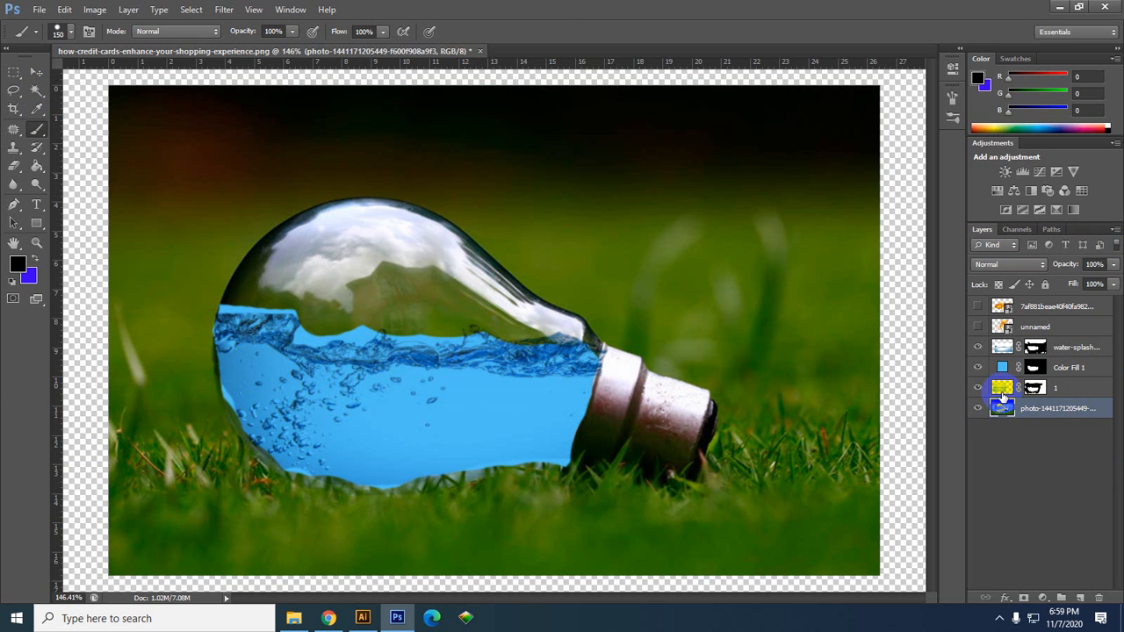
{"action": "left_click", "coordinate": [978, 389]}
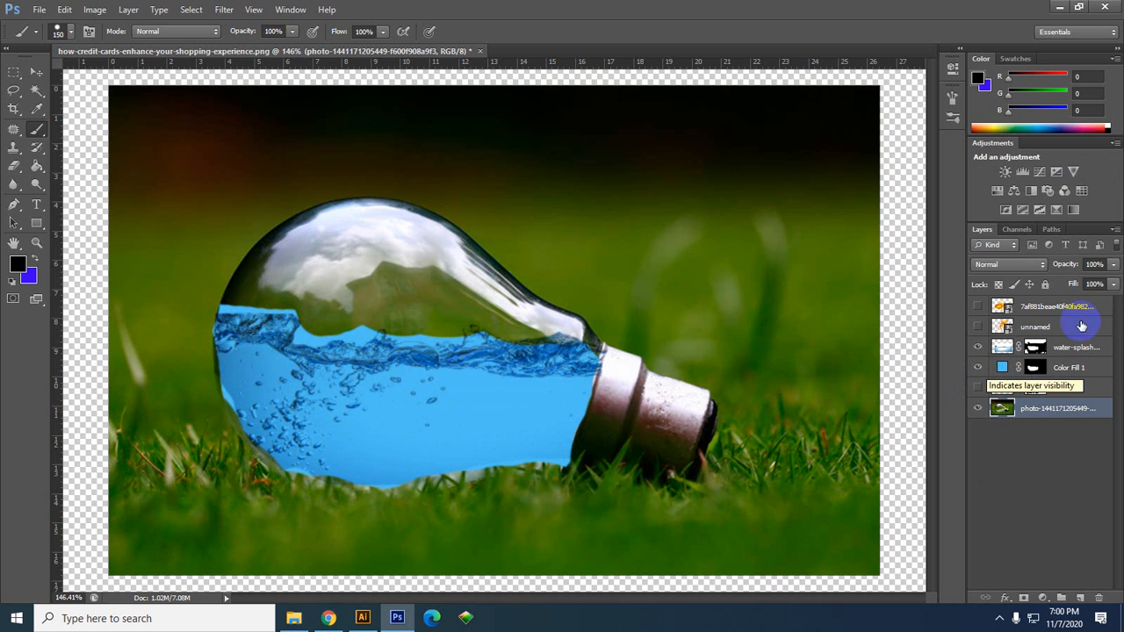
{"action": "left_click", "coordinate": [1004, 369]}
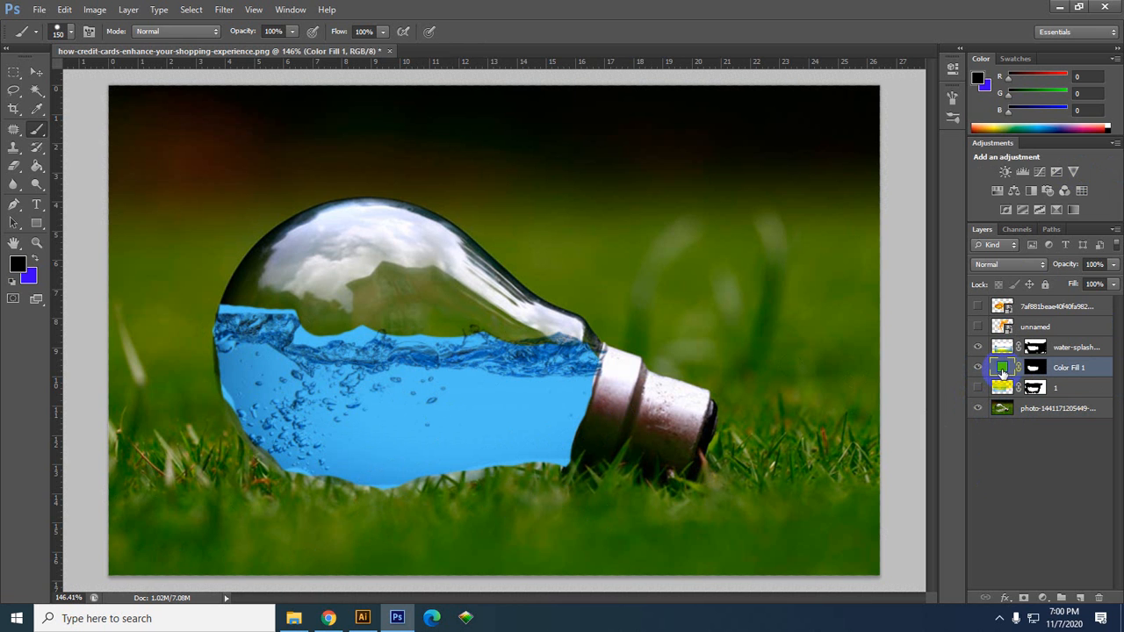
Add a black Solid Color fill layer above the water splash layer, and delete it.
{"action": "left_click", "coordinate": [1001, 348]}
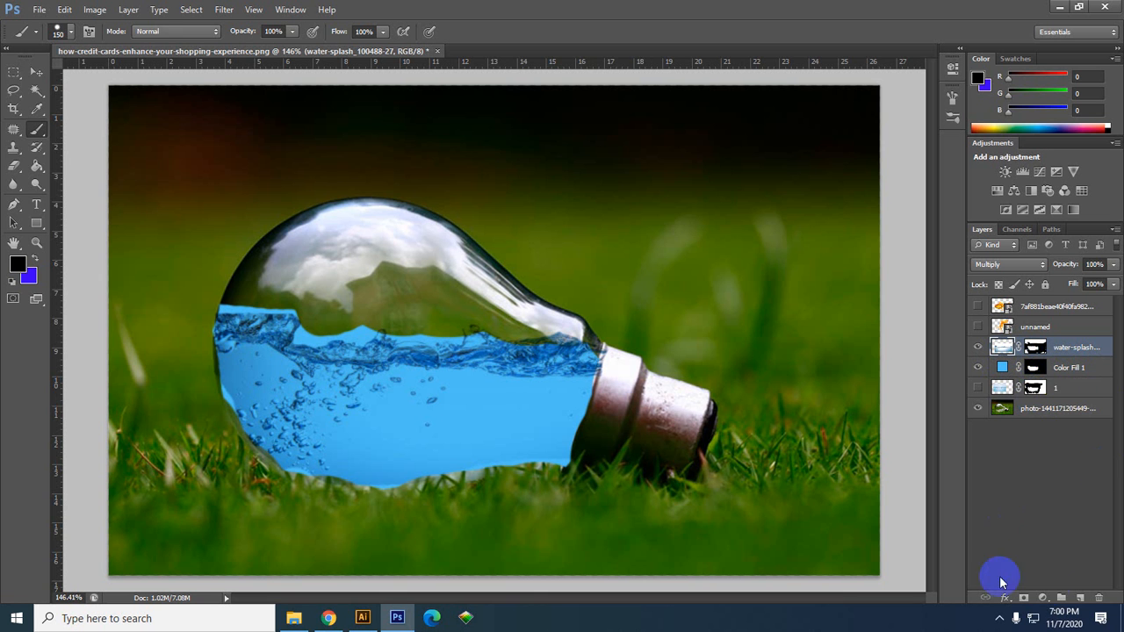
{"action": "left_click", "coordinate": [1045, 597]}
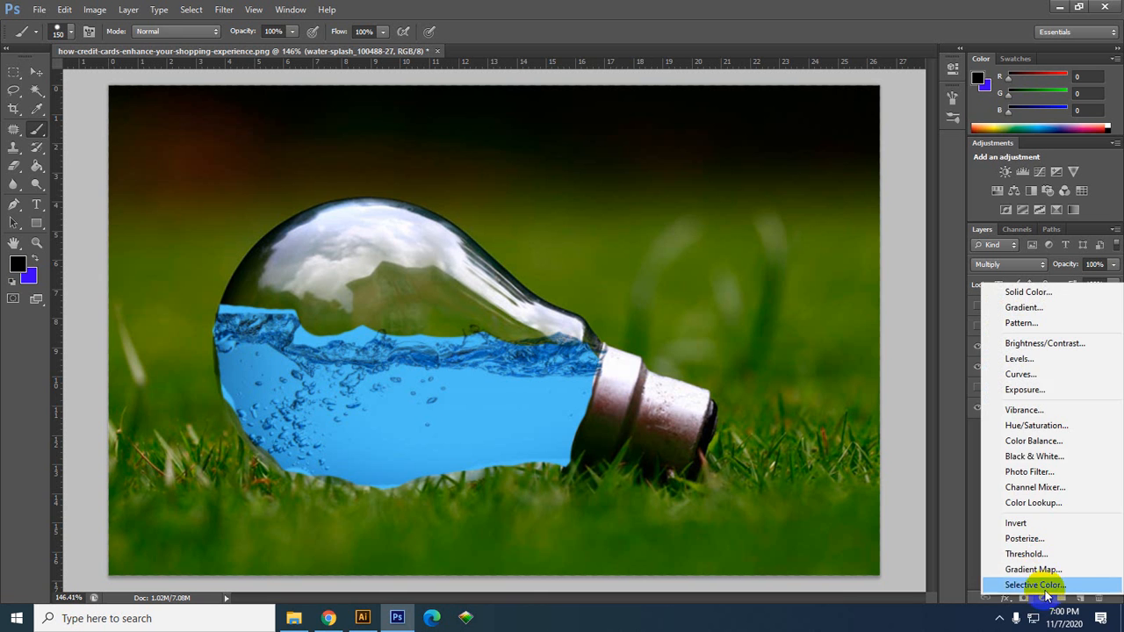
{"action": "left_click", "coordinate": [1055, 293]}
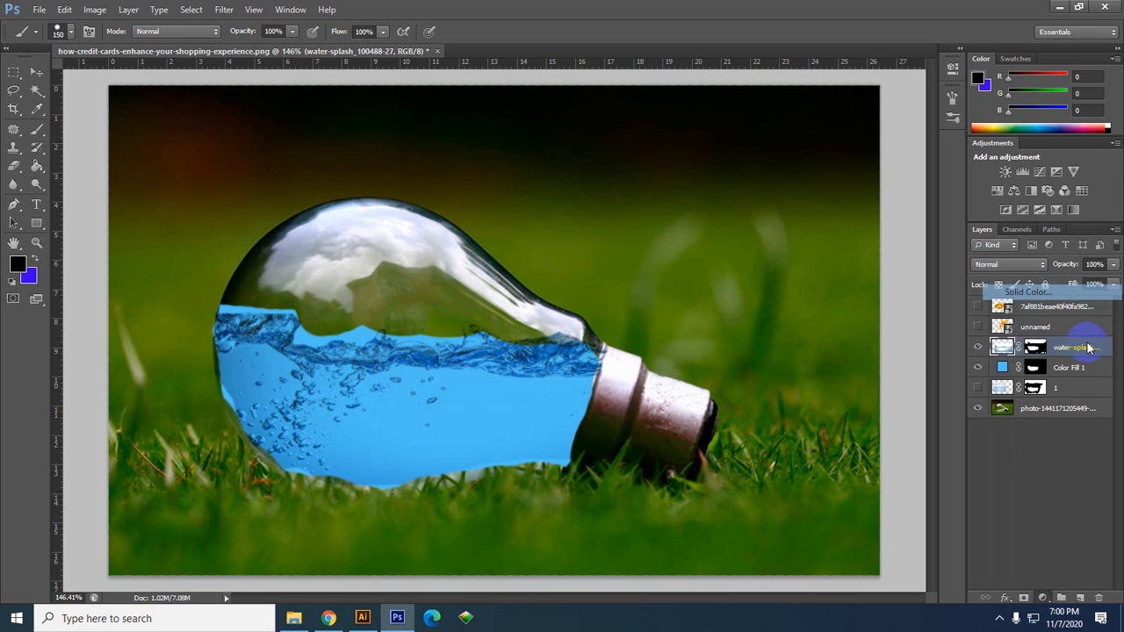
{"action": "left_click", "coordinate": [1075, 153]}
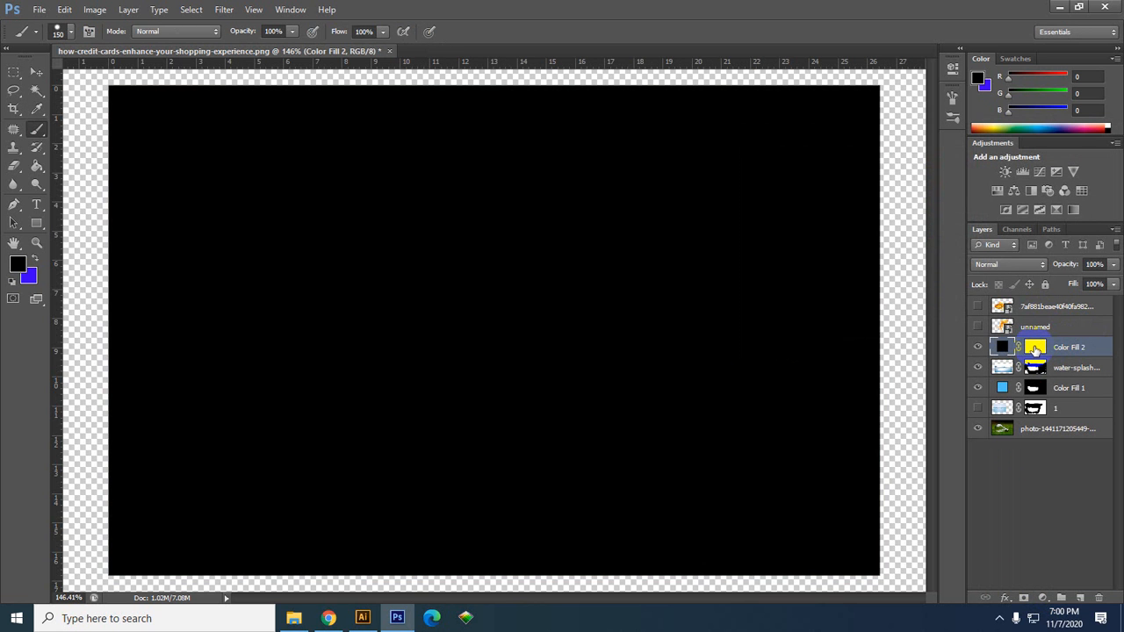
{"action": "left_click", "coordinate": [1063, 350]}
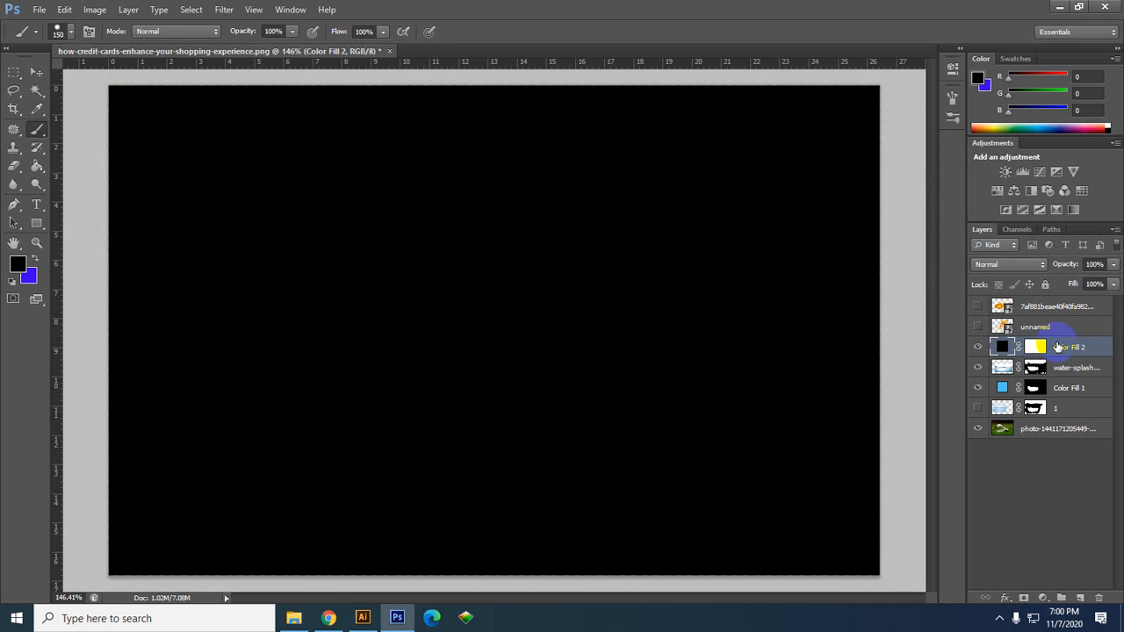
{"action": "key", "text": "Delete"}
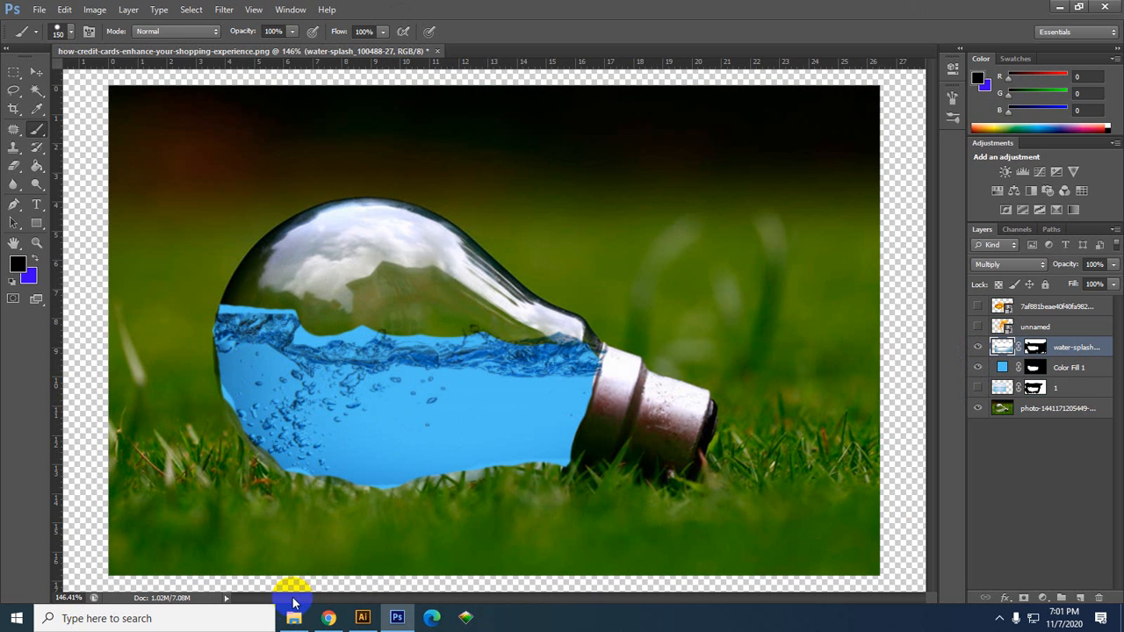
Check the reference bulb image in Chrome, and return to Photoshop.
{"action": "left_click", "coordinate": [328, 619]}
{"action": "scroll", "coordinate": [946, 302], "scroll_direction": "up", "scroll_amount": 4}
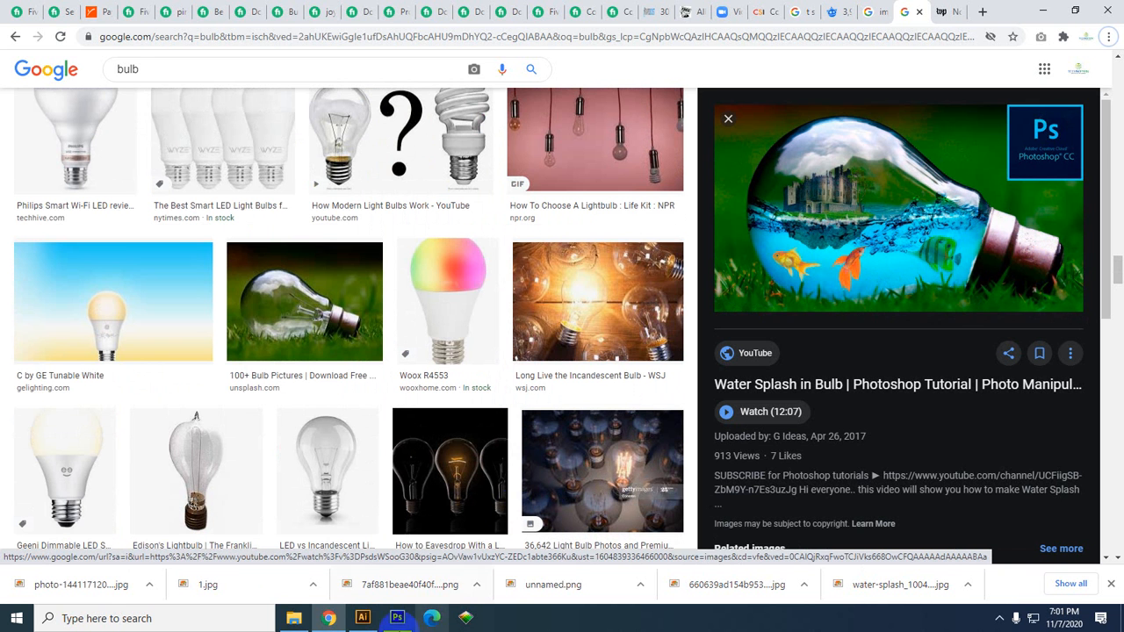
{"action": "mouse_move", "coordinate": [397, 622]}
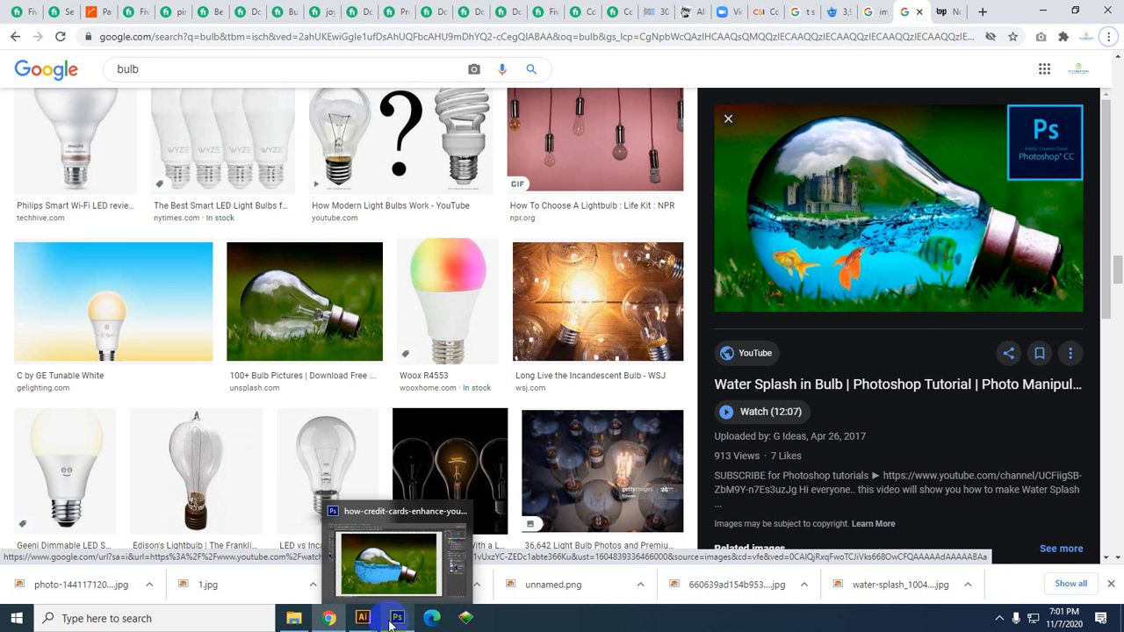
{"action": "left_click", "coordinate": [367, 622]}
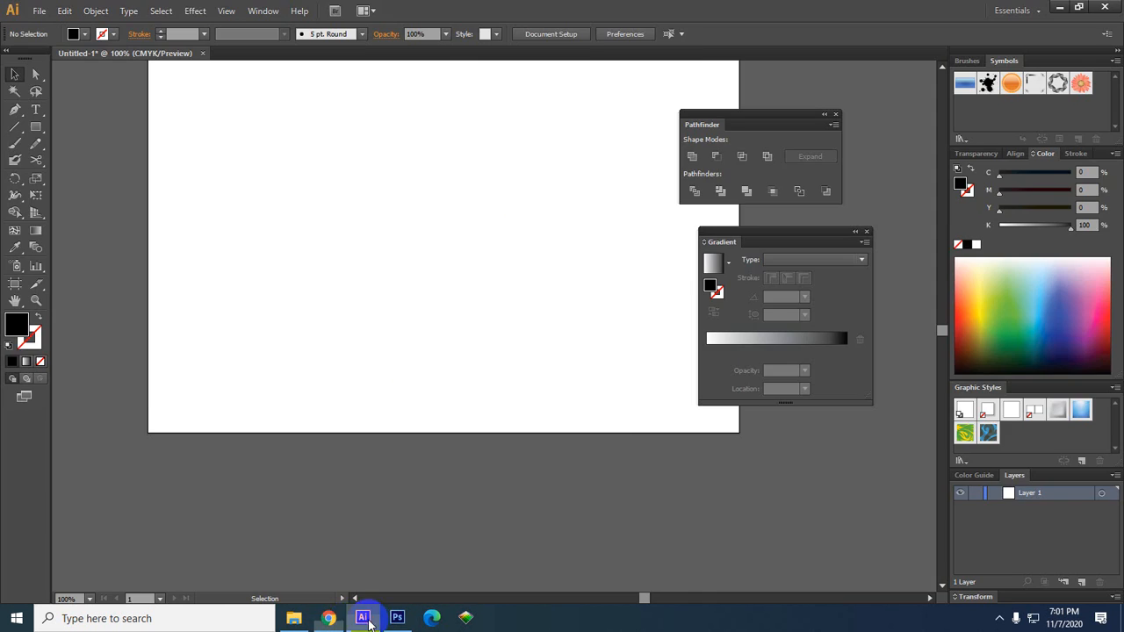
{"action": "left_click", "coordinate": [397, 618]}
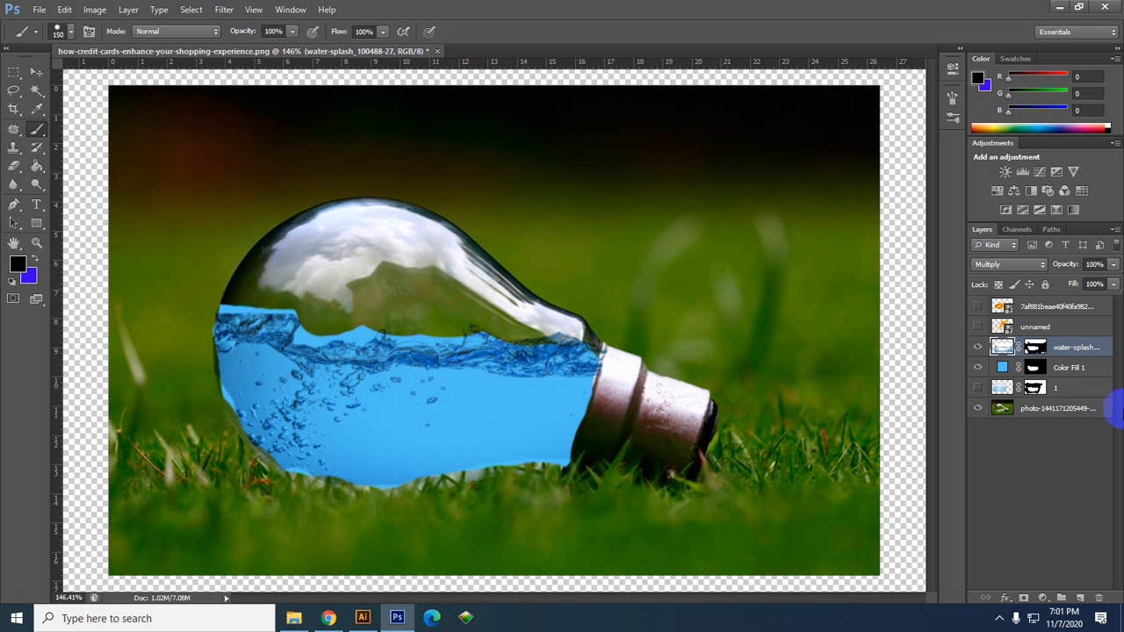
Hide and show the water splash and blue fill layers to compare their effect on the bulb.
{"action": "left_click_drag", "start_coordinate": [976, 354], "coordinate": [972, 377]}
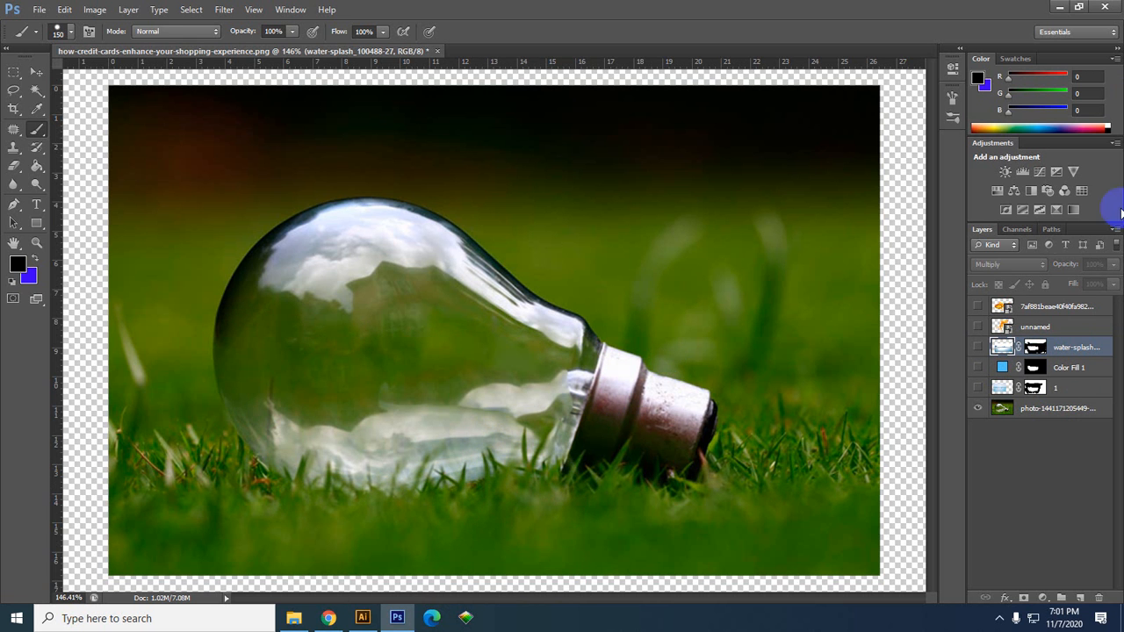
{"action": "left_click", "coordinate": [1002, 348]}
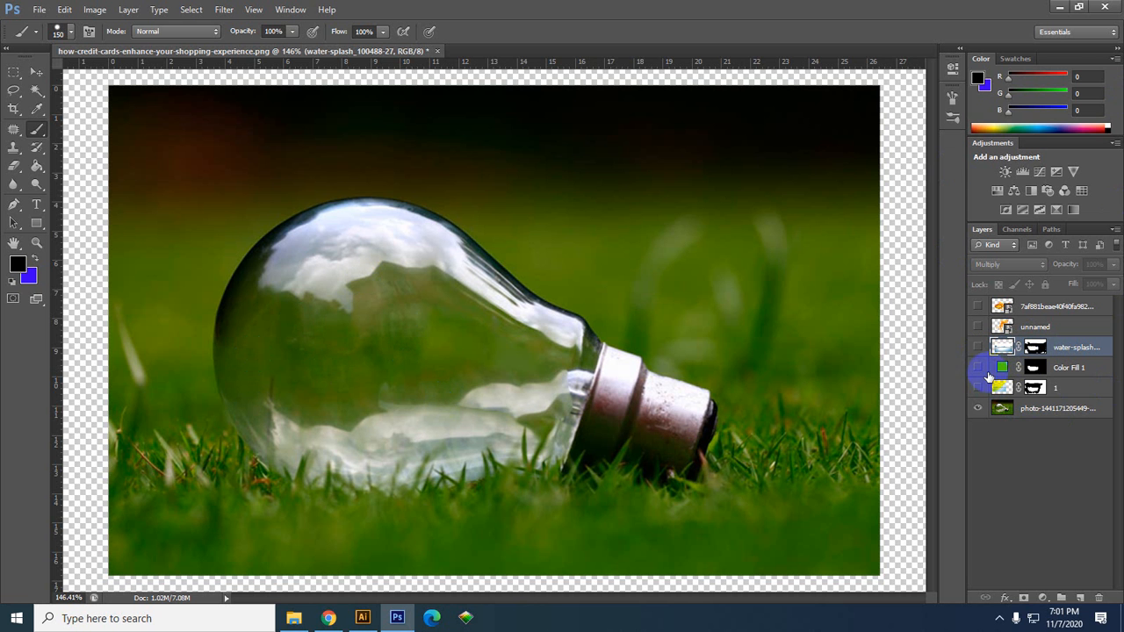
{"action": "left_click", "coordinate": [979, 367]}
{"action": "left_click", "coordinate": [978, 346]}
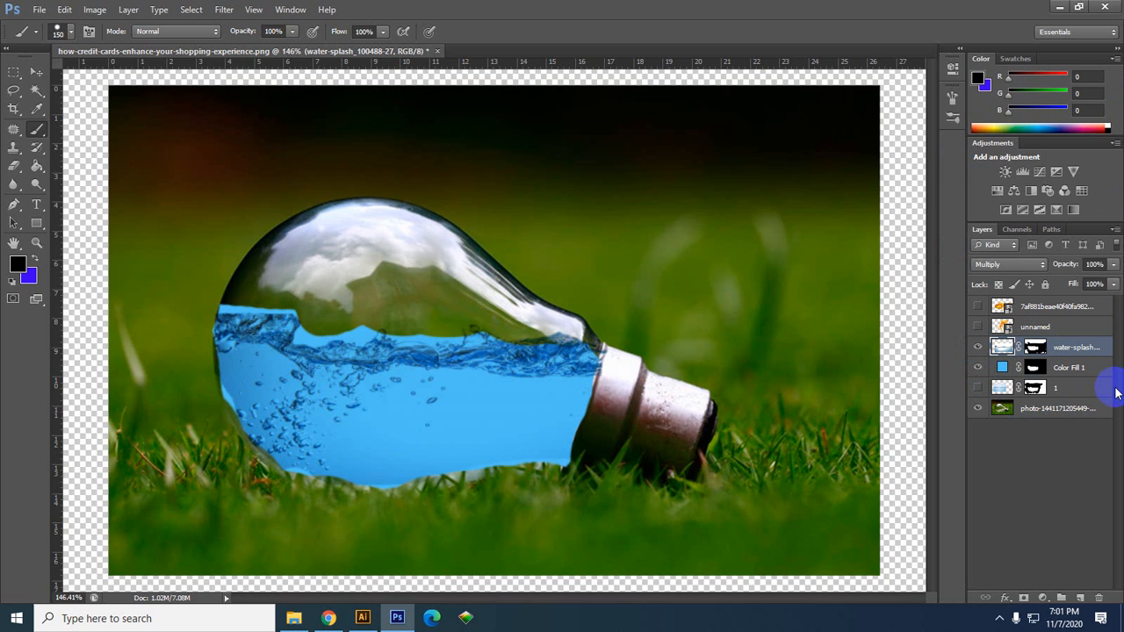
{"action": "left_click", "coordinate": [1006, 364]}
{"action": "left_click", "coordinate": [978, 347]}
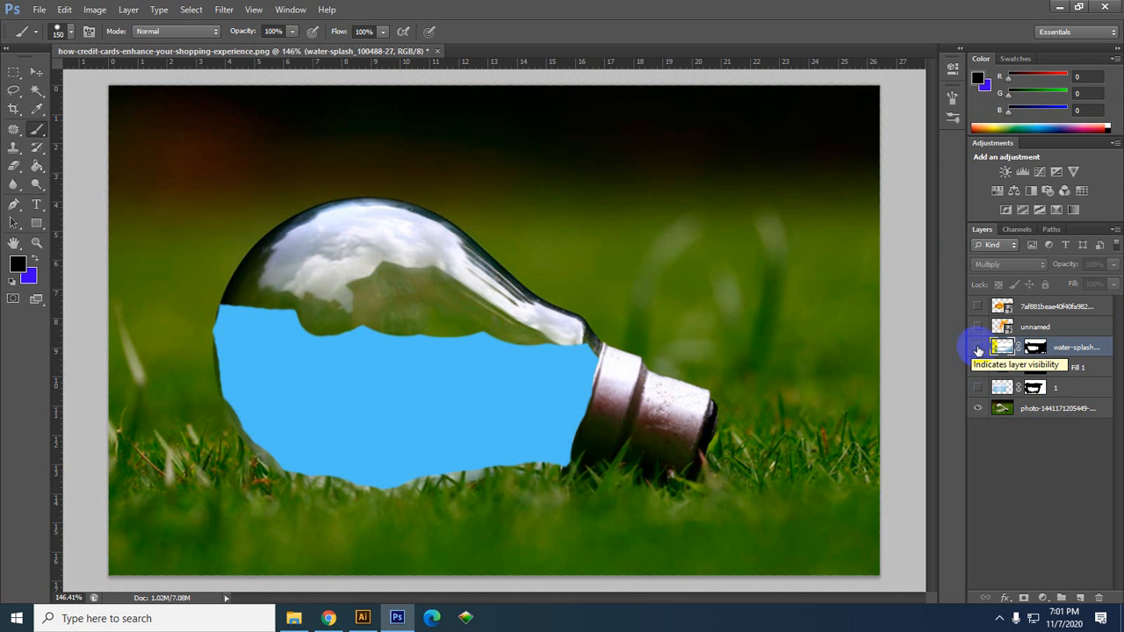
{"action": "left_click", "coordinate": [978, 348]}
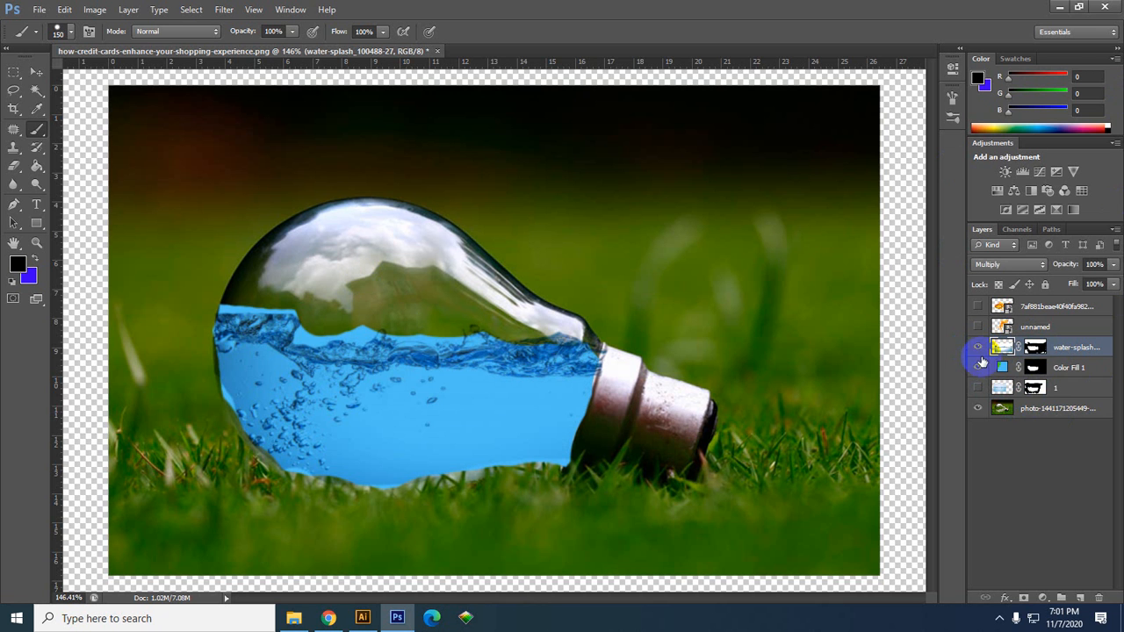
Check the blend modes of the water splash and blue fill layers, and select the splash layer's mask.
{"action": "left_click", "coordinate": [1004, 263]}
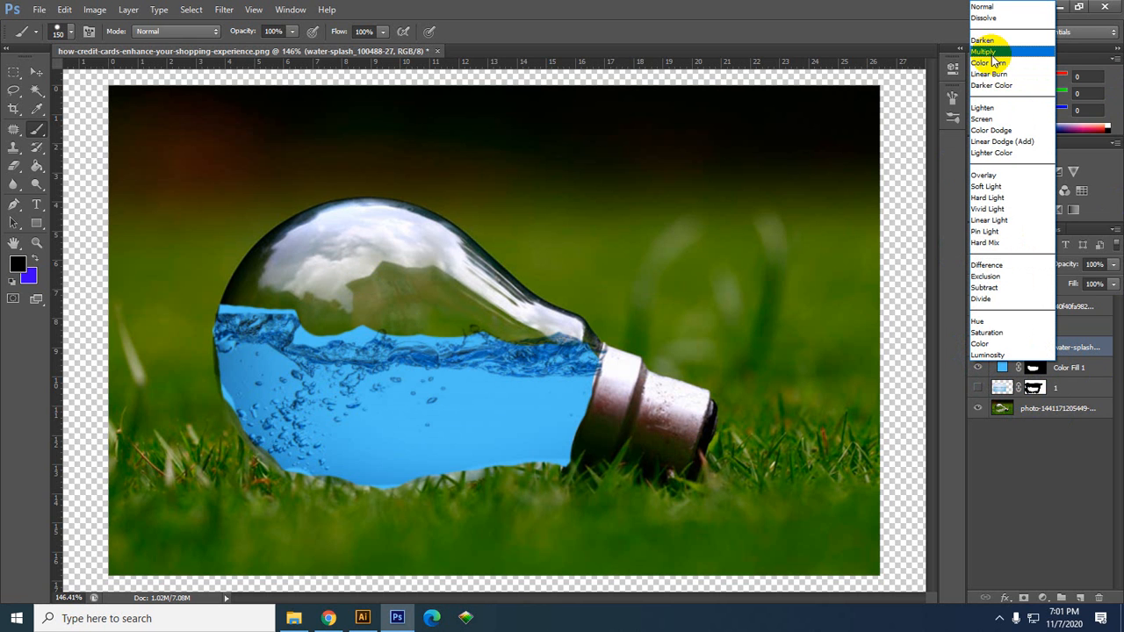
{"action": "key", "text": "Escape"}
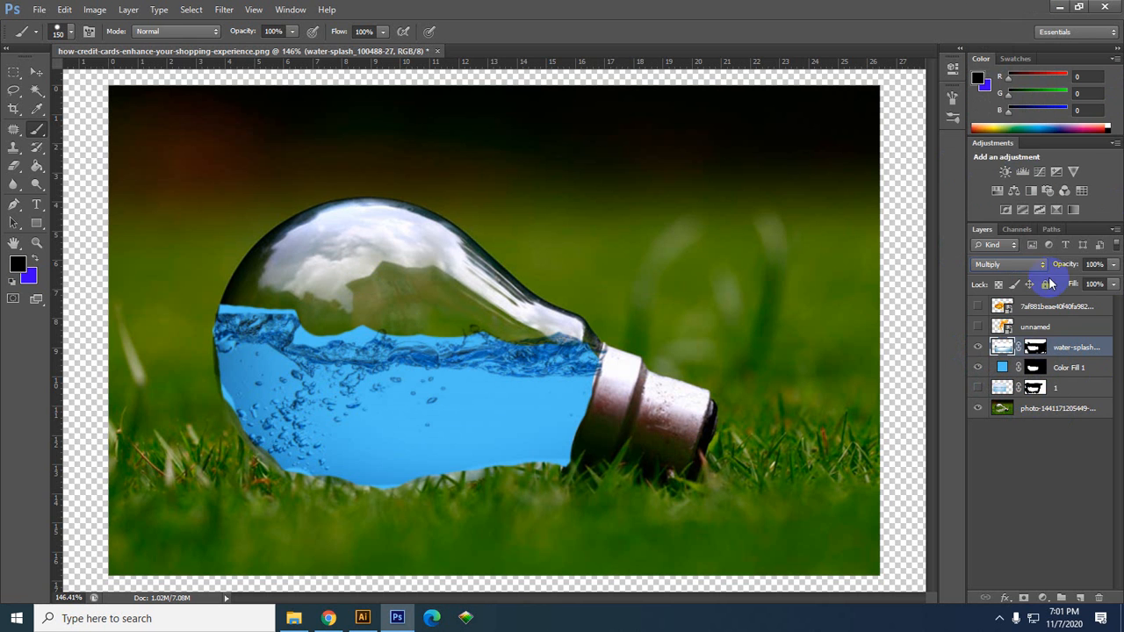
{"action": "left_click", "coordinate": [1002, 370]}
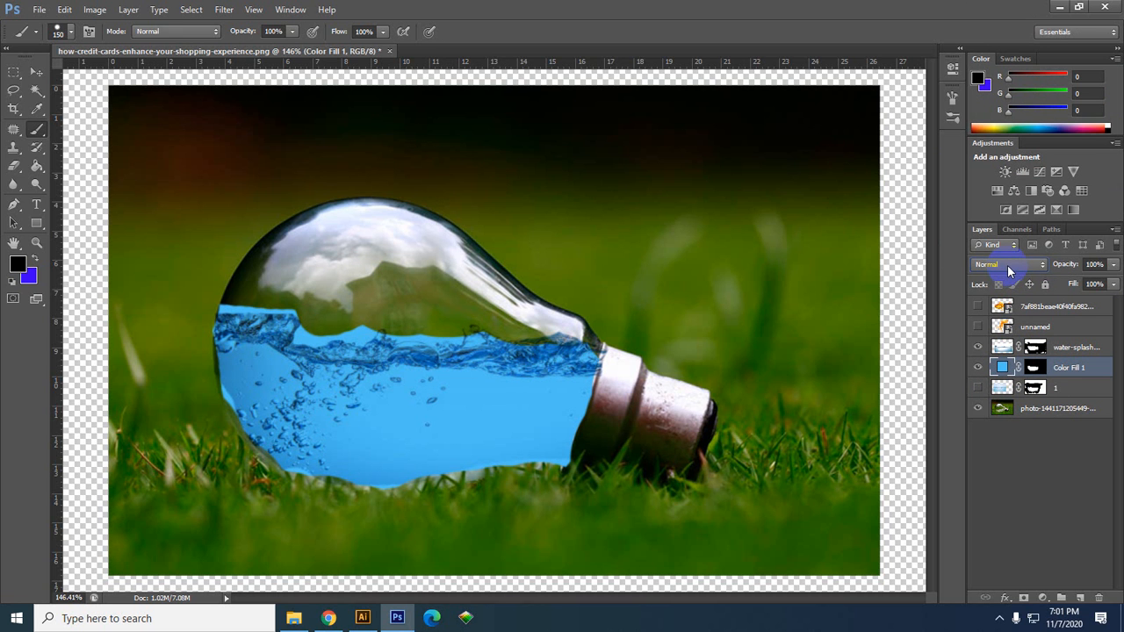
{"action": "left_click", "coordinate": [1037, 348]}
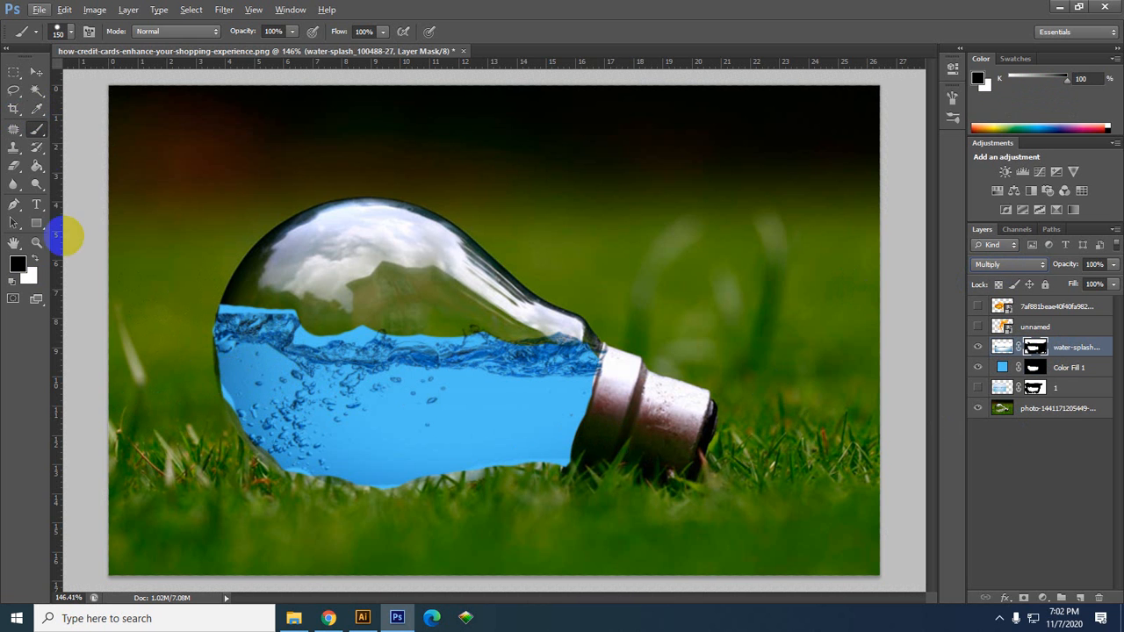
Set the Brush to a hard round 16 px tip at 100% hardness and target the water splash layer's mask.
{"action": "left_click", "coordinate": [38, 123]}
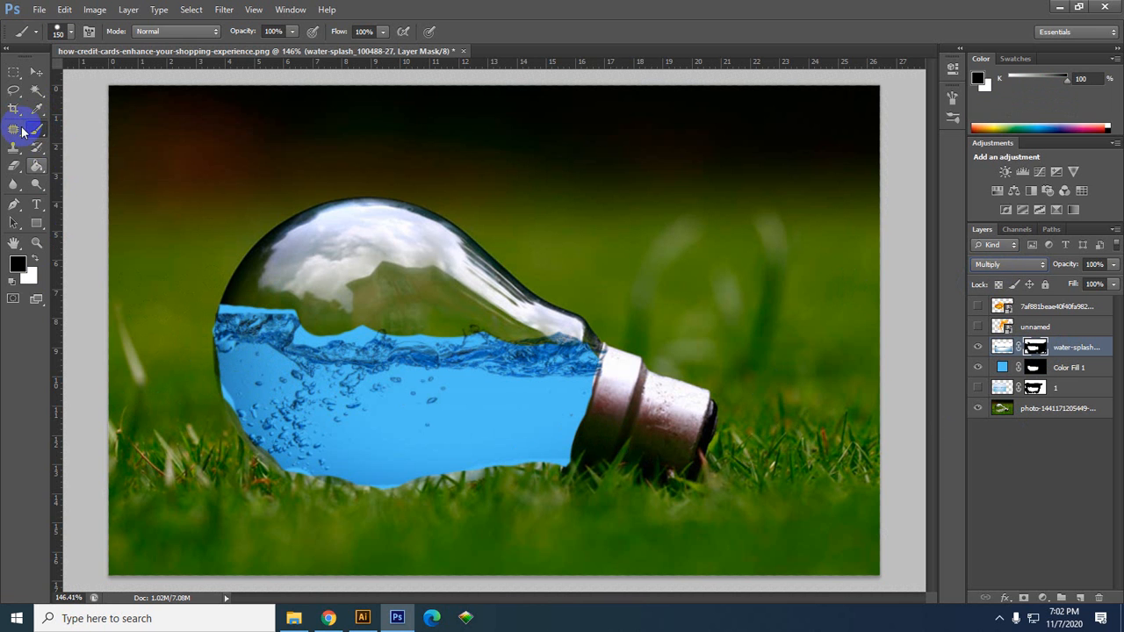
{"action": "left_click", "coordinate": [38, 74]}
{"action": "left_click", "coordinate": [35, 124]}
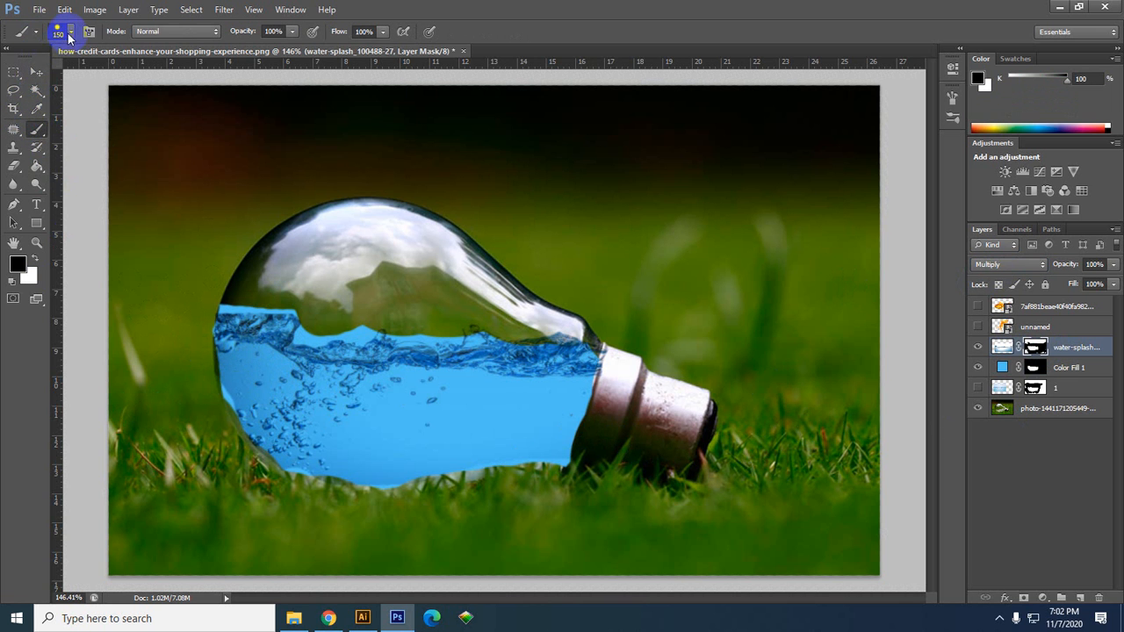
{"action": "left_click", "coordinate": [57, 32]}
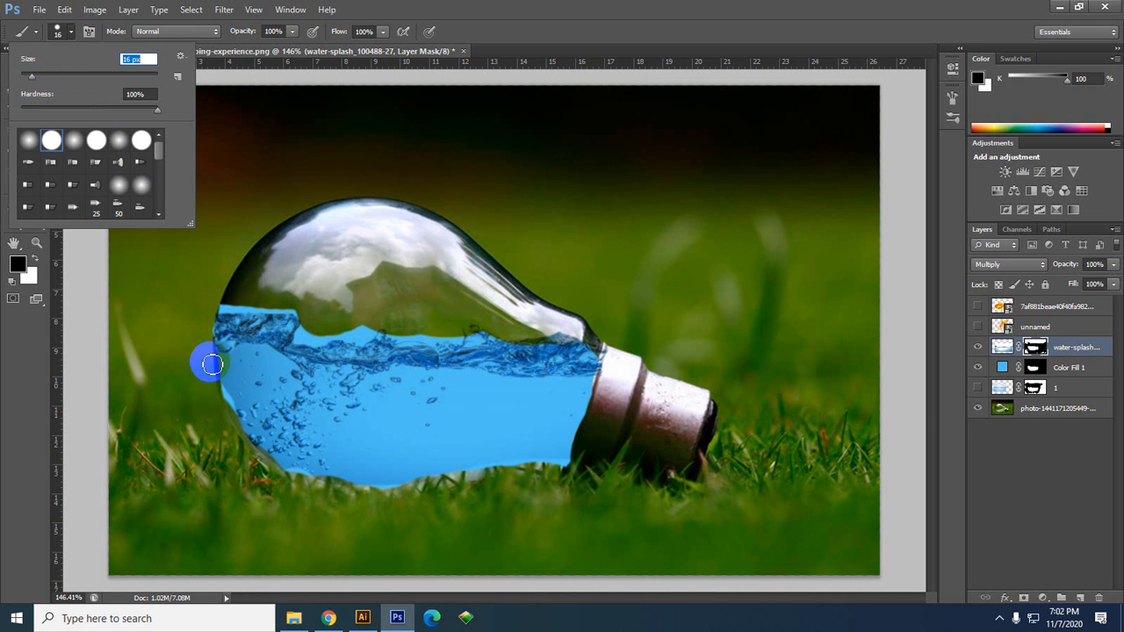
{"action": "left_click", "coordinate": [1028, 351]}
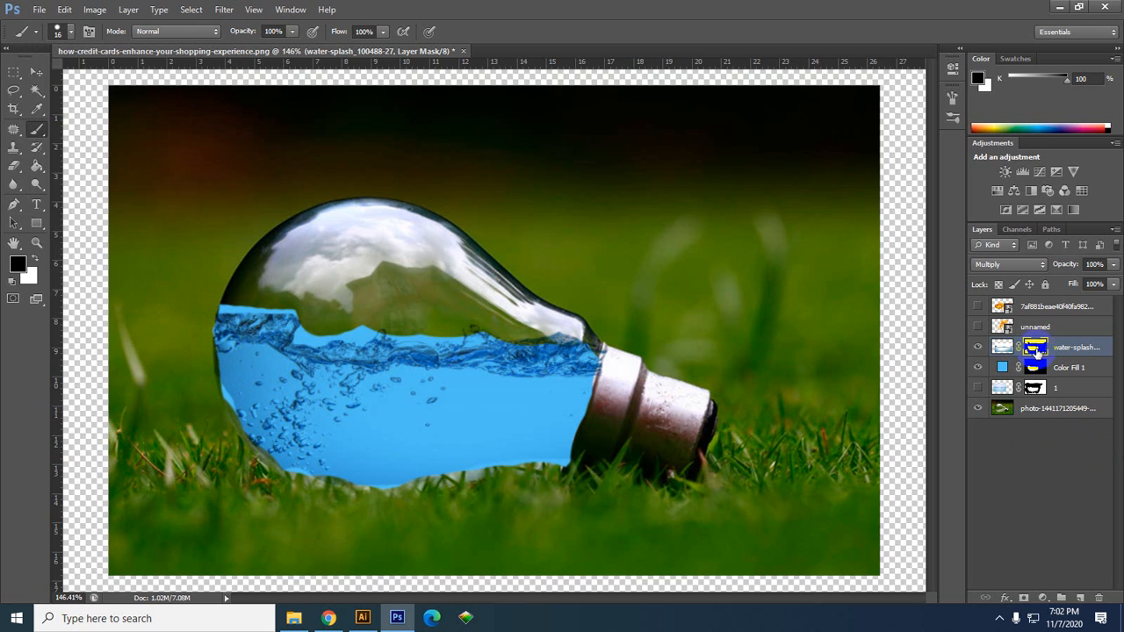
Paint white on the water splash layer's mask to reveal more splash at the left end of the waterline.
{"action": "scroll", "coordinate": [238, 401], "scroll_direction": "up", "scroll_amount": 4}
{"action": "scroll", "coordinate": [260, 422], "scroll_direction": "up", "scroll_amount": 1}
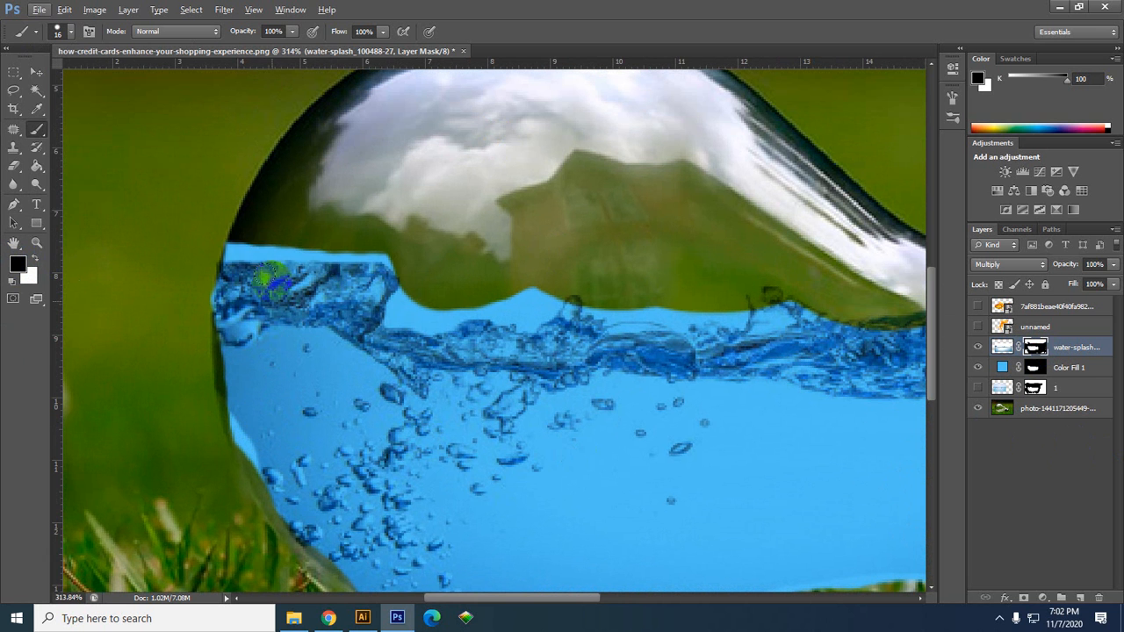
{"action": "mouse_move", "coordinate": [232, 245]}
{"action": "left_mouse_down"}
{"action": "mouse_move", "coordinate": [422, 277]}
{"action": "mouse_move", "coordinate": [231, 242]}
{"action": "mouse_move", "coordinate": [395, 291]}
{"action": "mouse_move", "coordinate": [331, 286]}
{"action": "mouse_move", "coordinate": [466, 311]}
{"action": "mouse_move", "coordinate": [379, 303]}
{"action": "mouse_move", "coordinate": [423, 329]}
{"action": "mouse_move", "coordinate": [237, 312]}
{"action": "left_mouse_up"}
{"action": "key", "text": "ctrl+z"}
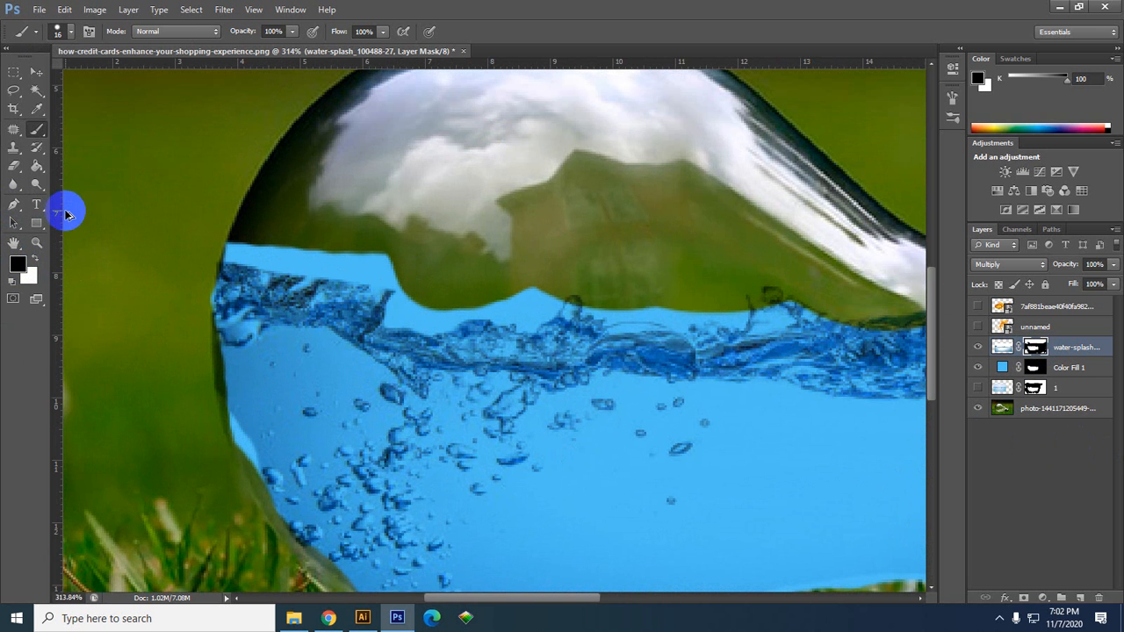
{"action": "left_click", "coordinate": [36, 260]}
{"action": "mouse_move", "coordinate": [379, 312]}
{"action": "left_mouse_down"}
{"action": "mouse_move", "coordinate": [237, 260]}
{"action": "mouse_move", "coordinate": [244, 251]}
{"action": "mouse_move", "coordinate": [343, 260]}
{"action": "mouse_move", "coordinate": [327, 258]}
{"action": "mouse_move", "coordinate": [367, 289]}
{"action": "mouse_move", "coordinate": [310, 238]}
{"action": "mouse_move", "coordinate": [225, 203]}
{"action": "mouse_move", "coordinate": [261, 213]}
{"action": "mouse_move", "coordinate": [209, 243]}
{"action": "mouse_move", "coordinate": [202, 286]}
{"action": "mouse_move", "coordinate": [214, 258]}
{"action": "mouse_move", "coordinate": [224, 377]}
{"action": "left_mouse_up"}
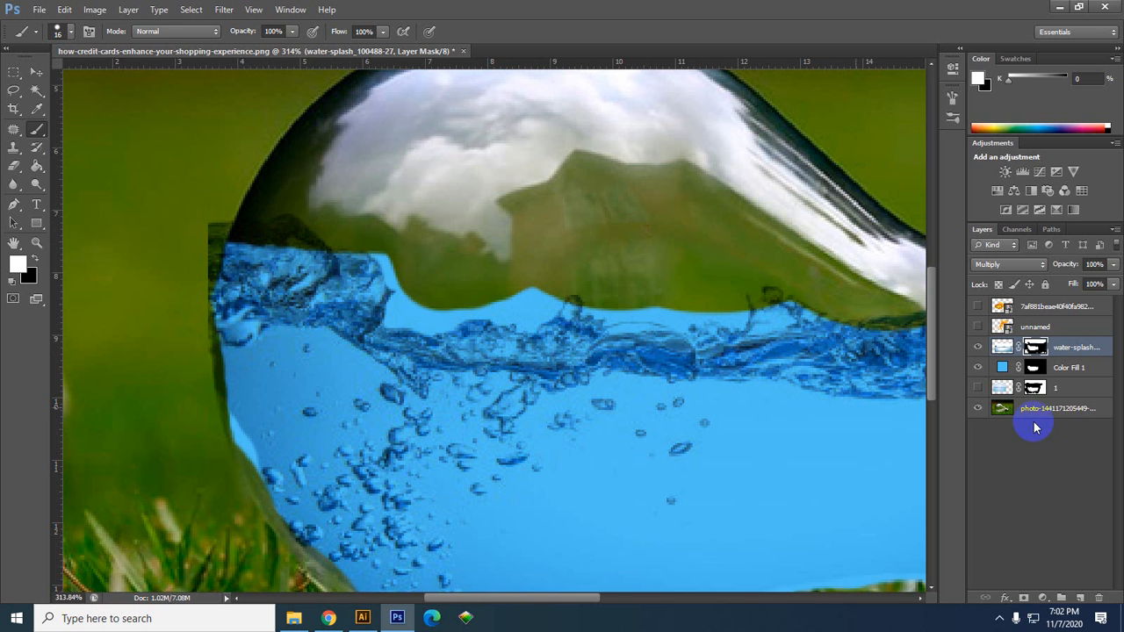
Set the water splash layer's blend mode to Normal and mask out the splash spilling past the bulb's left glass edge.
{"action": "left_click", "coordinate": [1010, 265]}
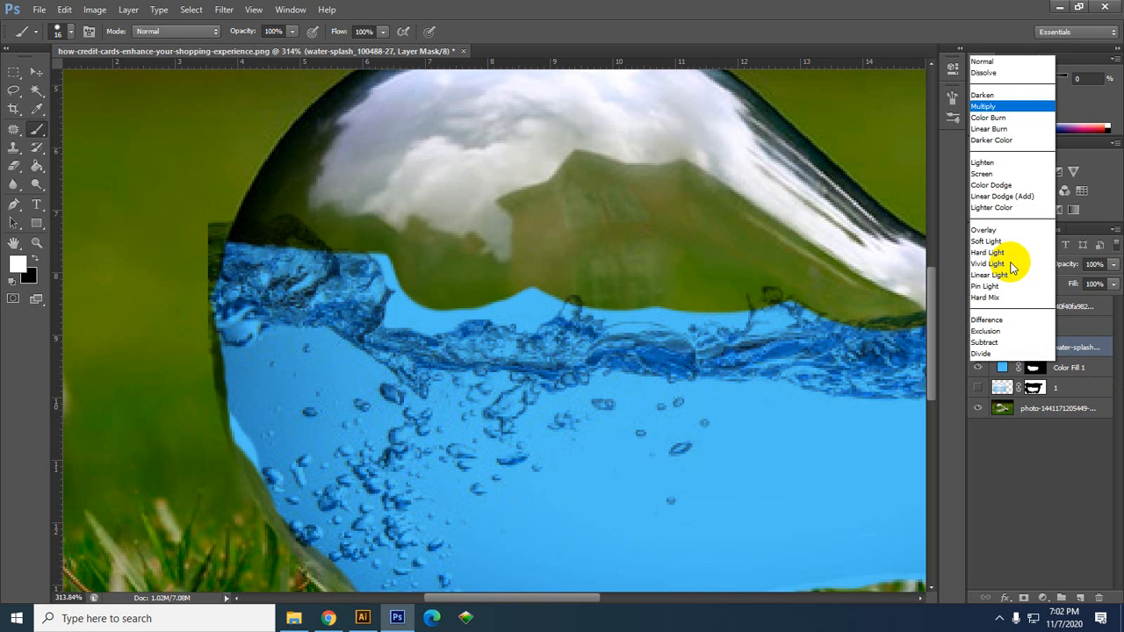
{"action": "left_click", "coordinate": [989, 8]}
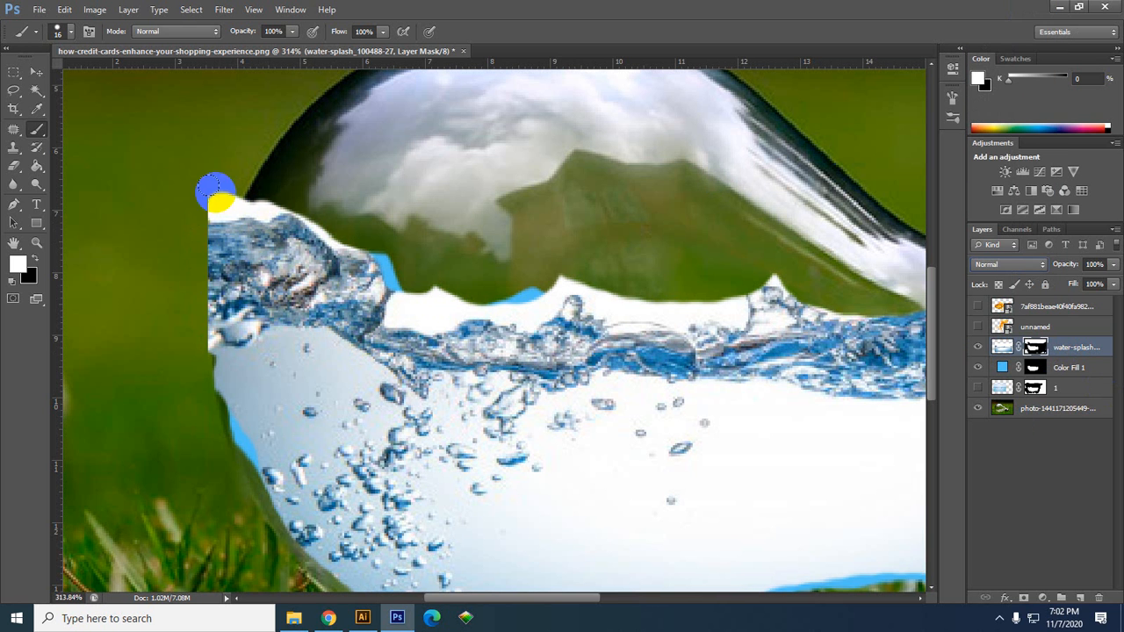
{"action": "mouse_move", "coordinate": [205, 192]}
{"action": "left_mouse_down"}
{"action": "mouse_move", "coordinate": [219, 194]}
{"action": "mouse_move", "coordinate": [211, 203]}
{"action": "left_mouse_up"}
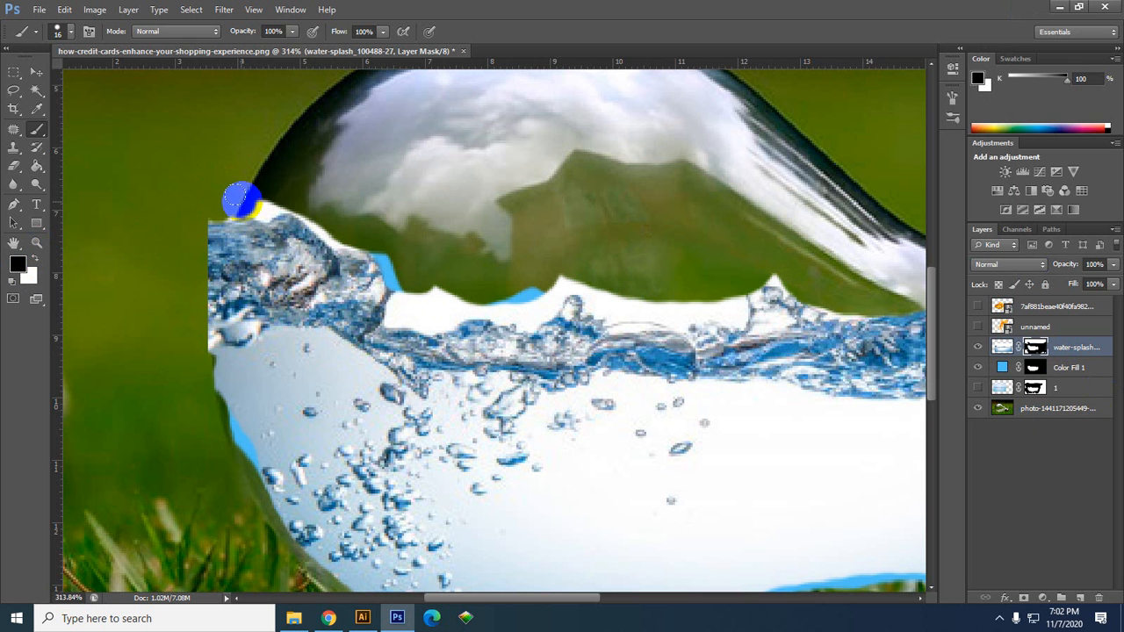
{"action": "mouse_move", "coordinate": [241, 200]}
{"action": "left_mouse_down"}
{"action": "mouse_move", "coordinate": [270, 201]}
{"action": "mouse_move", "coordinate": [211, 205]}
{"action": "mouse_move", "coordinate": [202, 238]}
{"action": "mouse_move", "coordinate": [216, 211]}
{"action": "mouse_move", "coordinate": [191, 299]}
{"action": "mouse_move", "coordinate": [198, 408]}
{"action": "mouse_move", "coordinate": [191, 293]}
{"action": "mouse_move", "coordinate": [184, 321]}
{"action": "mouse_move", "coordinate": [194, 281]}
{"action": "mouse_move", "coordinate": [181, 344]}
{"action": "mouse_move", "coordinate": [194, 291]}
{"action": "mouse_move", "coordinate": [184, 333]}
{"action": "left_mouse_up"}
{"action": "scroll", "coordinate": [196, 334], "scroll_direction": "down", "scroll_amount": 4}
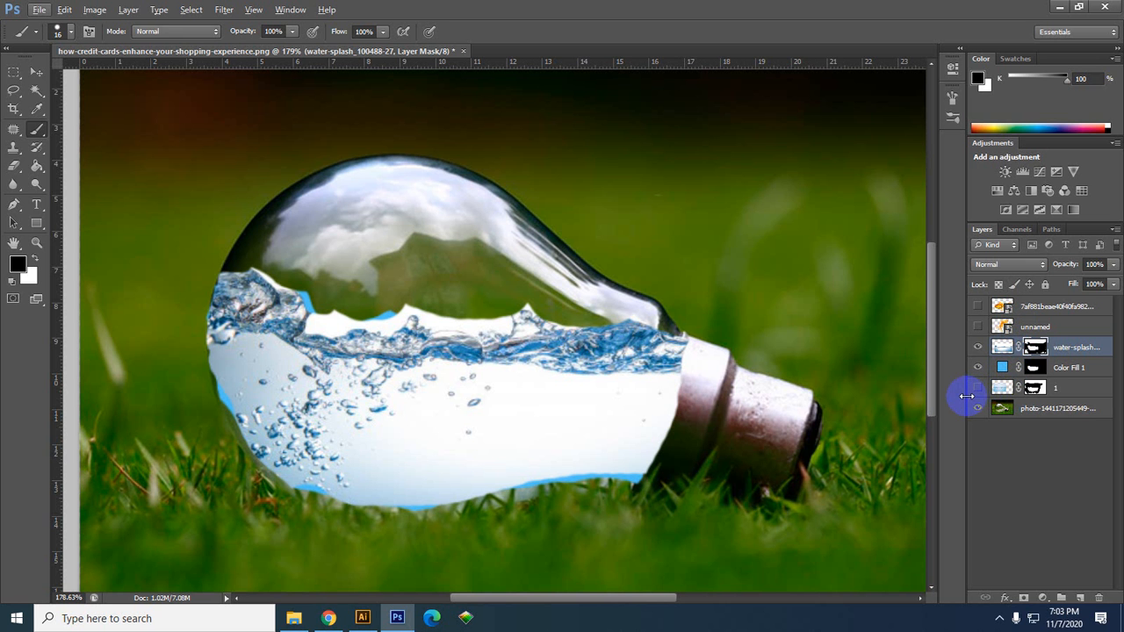
Paint white on the water splash mask along the bulb's lower-left glass edge to cover the exposed blue strip.
{"action": "scroll", "coordinate": [428, 522], "scroll_direction": "up", "scroll_amount": 5}
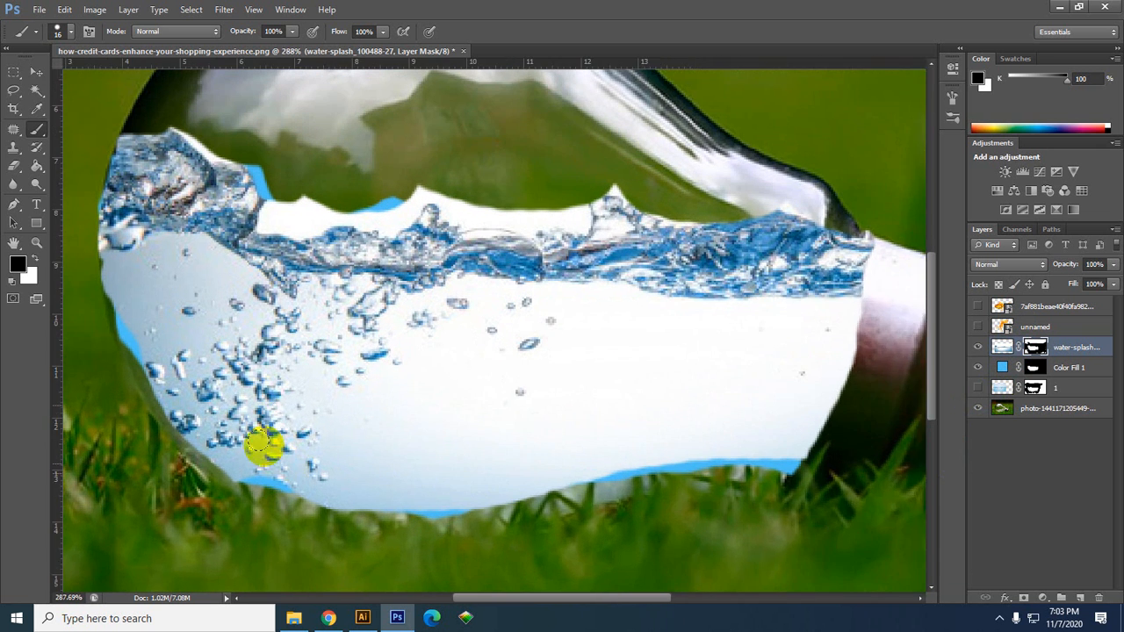
{"action": "left_click_drag", "start_coordinate": [279, 418], "coordinate": [376, 406]}
{"action": "scroll", "coordinate": [166, 151], "scroll_direction": "up", "scroll_amount": 2}
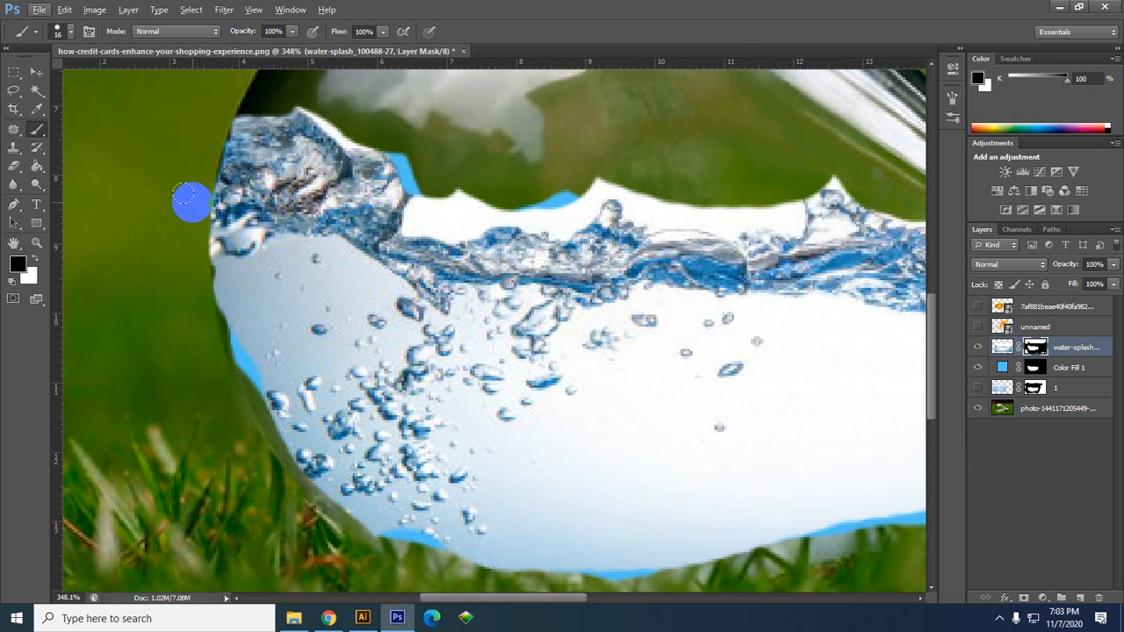
{"action": "left_click", "coordinate": [183, 196]}
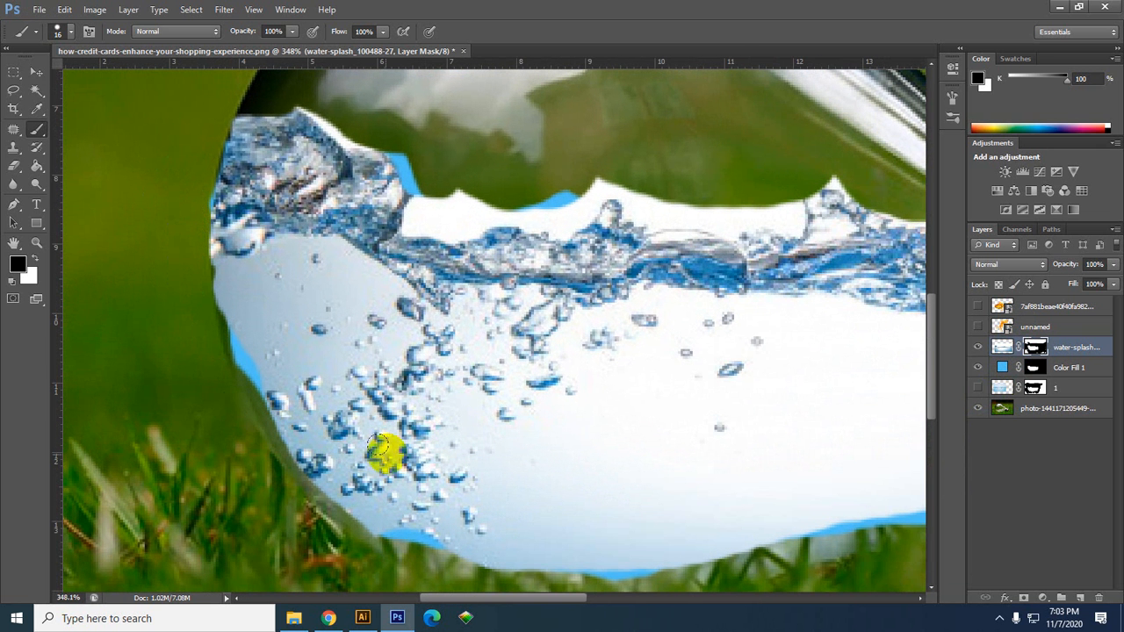
{"action": "left_click", "coordinate": [36, 256]}
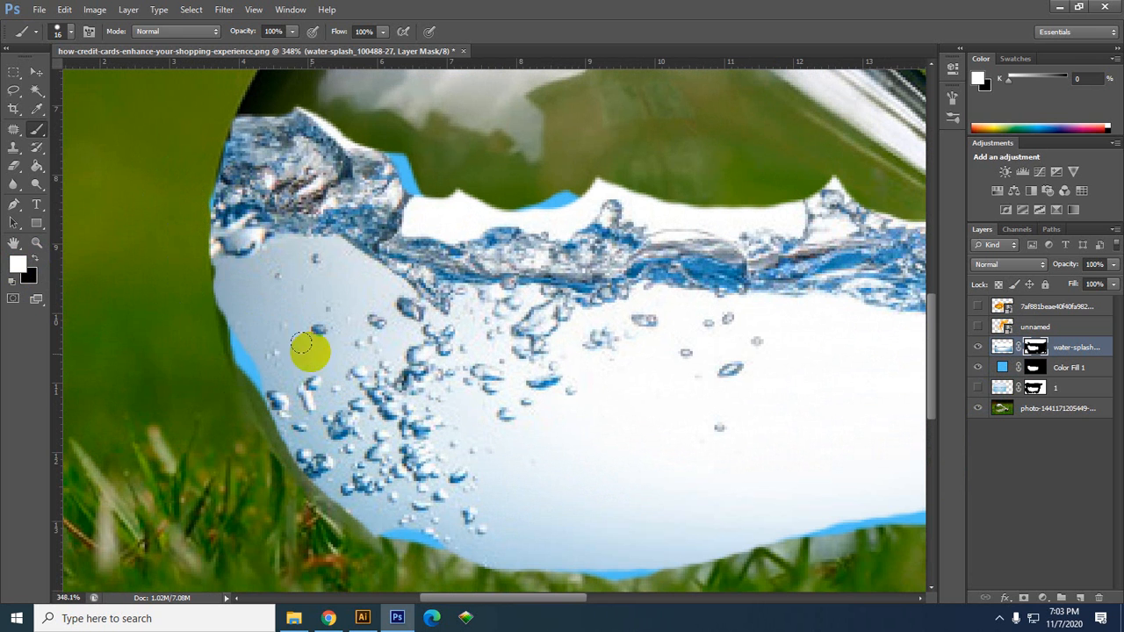
{"action": "mouse_move", "coordinate": [227, 303]}
{"action": "left_mouse_down"}
{"action": "mouse_move", "coordinate": [313, 474]}
{"action": "mouse_move", "coordinate": [385, 526]}
{"action": "mouse_move", "coordinate": [342, 494]}
{"action": "left_mouse_up"}
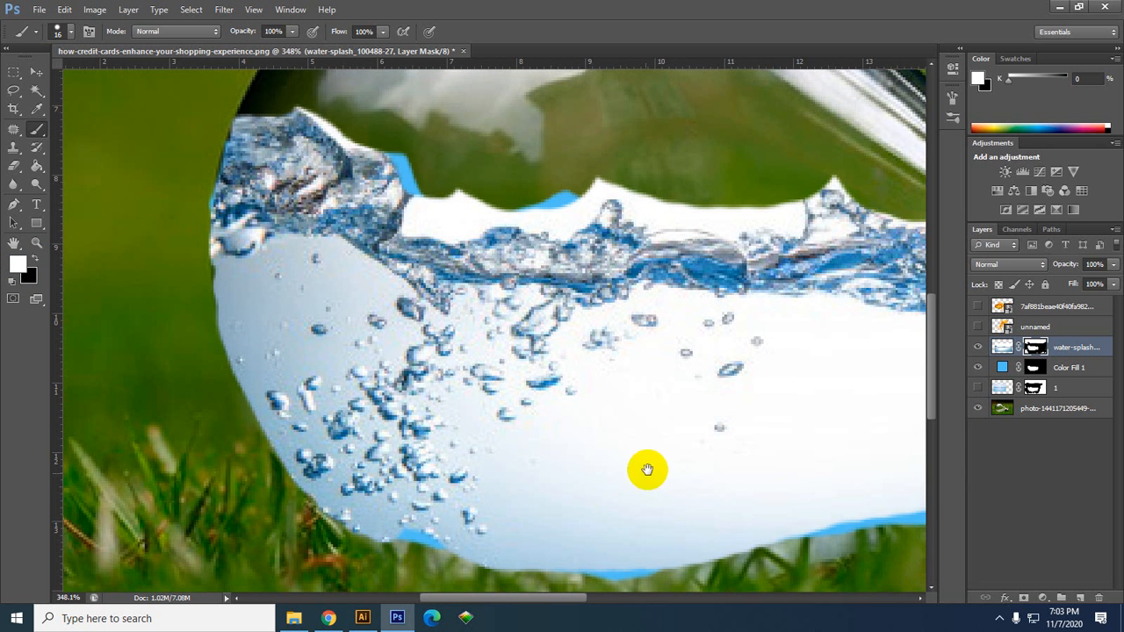
Extend the water splash along the bulb's bottom edge above the grass by painting white on its mask.
{"action": "scroll", "coordinate": [406, 575], "scroll_direction": "down", "scroll_amount": 1}
{"action": "left_click_drag", "start_coordinate": [535, 540], "coordinate": [498, 419]}
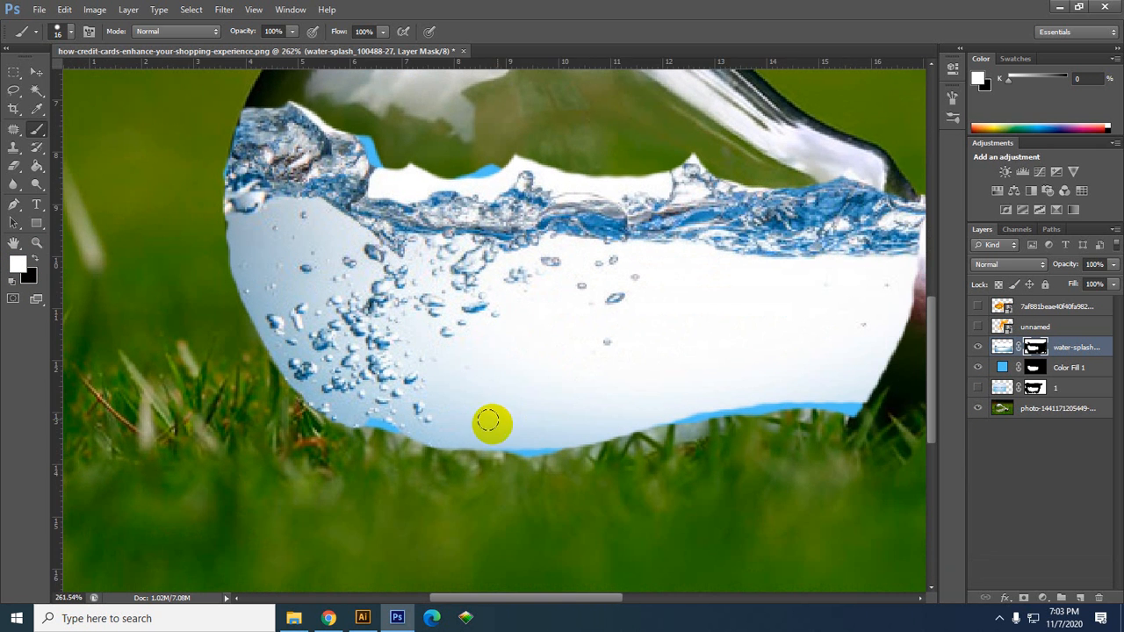
{"action": "scroll", "coordinate": [489, 427], "scroll_direction": "up", "scroll_amount": 1}
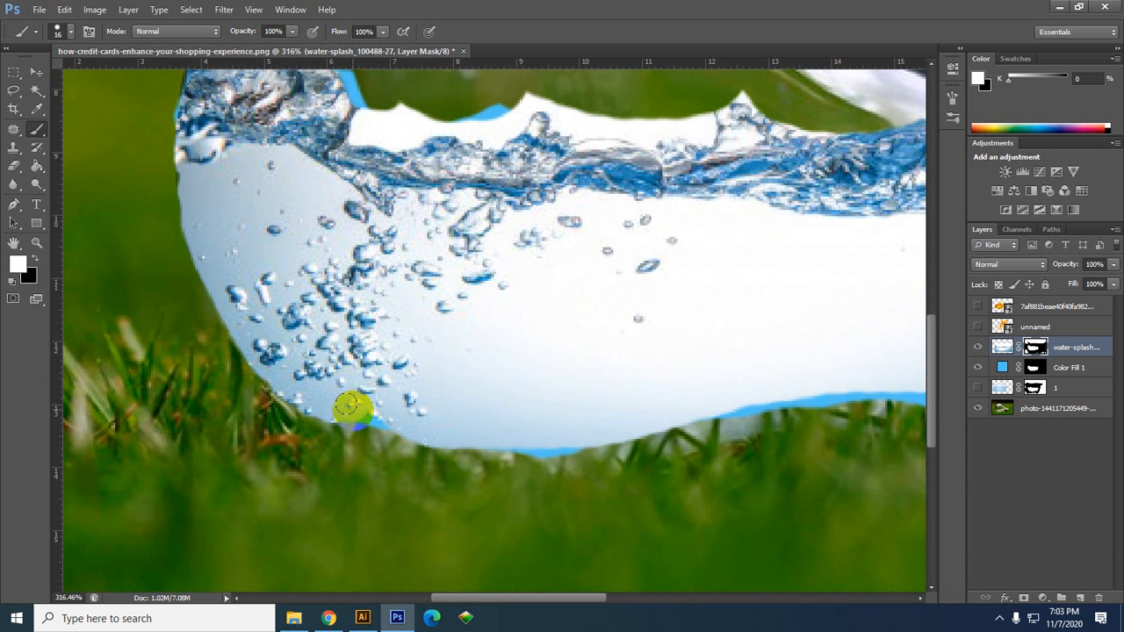
{"action": "mouse_move", "coordinate": [348, 413]}
{"action": "left_mouse_down"}
{"action": "mouse_move", "coordinate": [412, 430]}
{"action": "mouse_move", "coordinate": [371, 426]}
{"action": "mouse_move", "coordinate": [310, 393]}
{"action": "mouse_move", "coordinate": [488, 436]}
{"action": "mouse_move", "coordinate": [523, 434]}
{"action": "mouse_move", "coordinate": [437, 428]}
{"action": "left_mouse_up"}
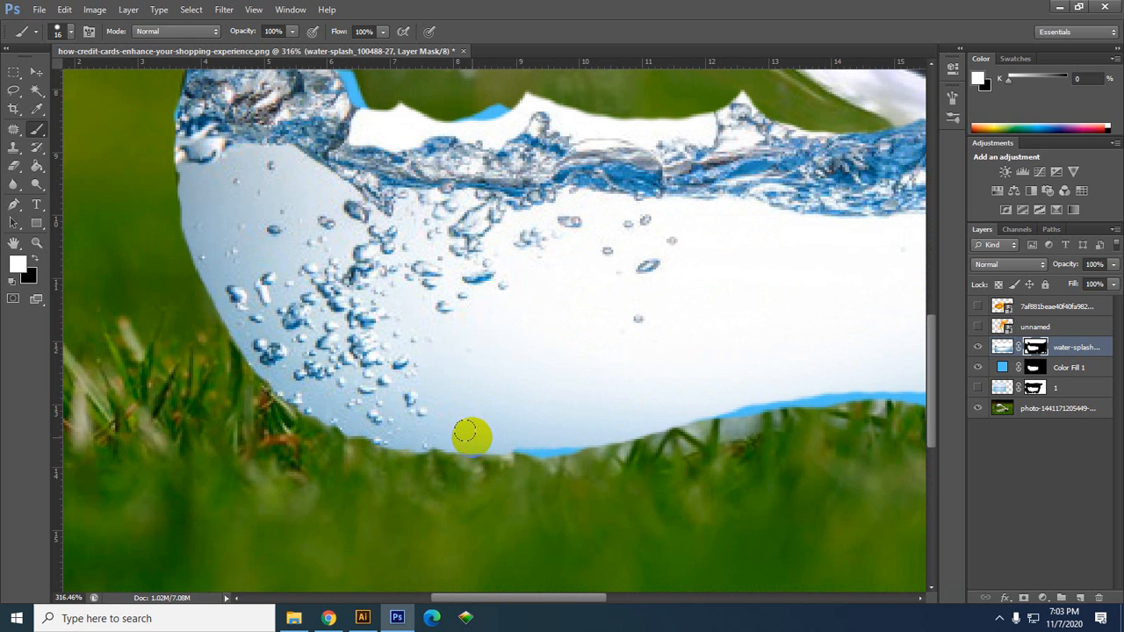
{"action": "mouse_move", "coordinate": [428, 430]}
{"action": "left_mouse_down"}
{"action": "mouse_move", "coordinate": [372, 424]}
{"action": "mouse_move", "coordinate": [291, 377]}
{"action": "left_mouse_up"}
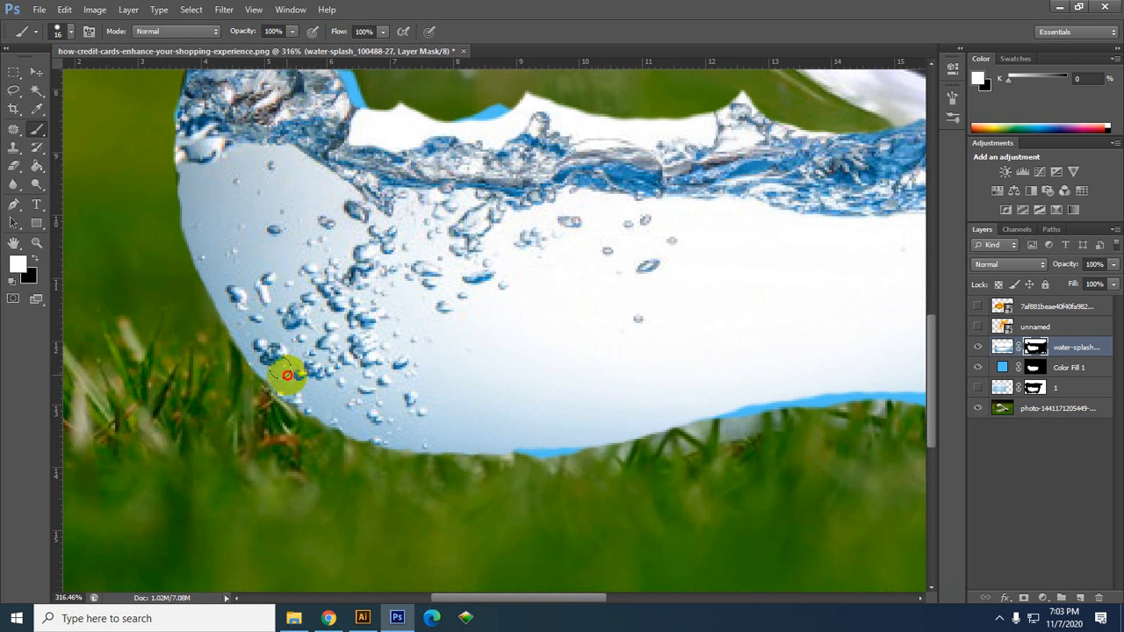
Paint black on the water splash mask along the edge of the metal cap to trim the overlapping splash.
{"action": "mouse_move", "coordinate": [798, 419]}
{"action": "left_mouse_down"}
{"action": "mouse_move", "coordinate": [389, 413]}
{"action": "mouse_move", "coordinate": [322, 431]}
{"action": "mouse_move", "coordinate": [479, 403]}
{"action": "left_mouse_up"}
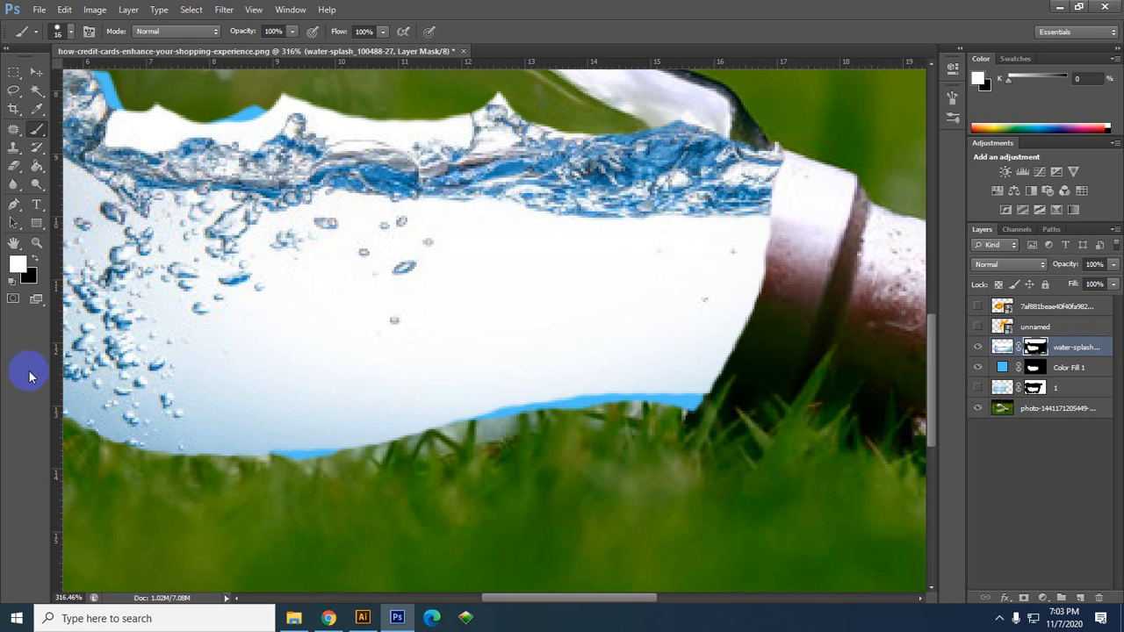
{"action": "left_click", "coordinate": [30, 258]}
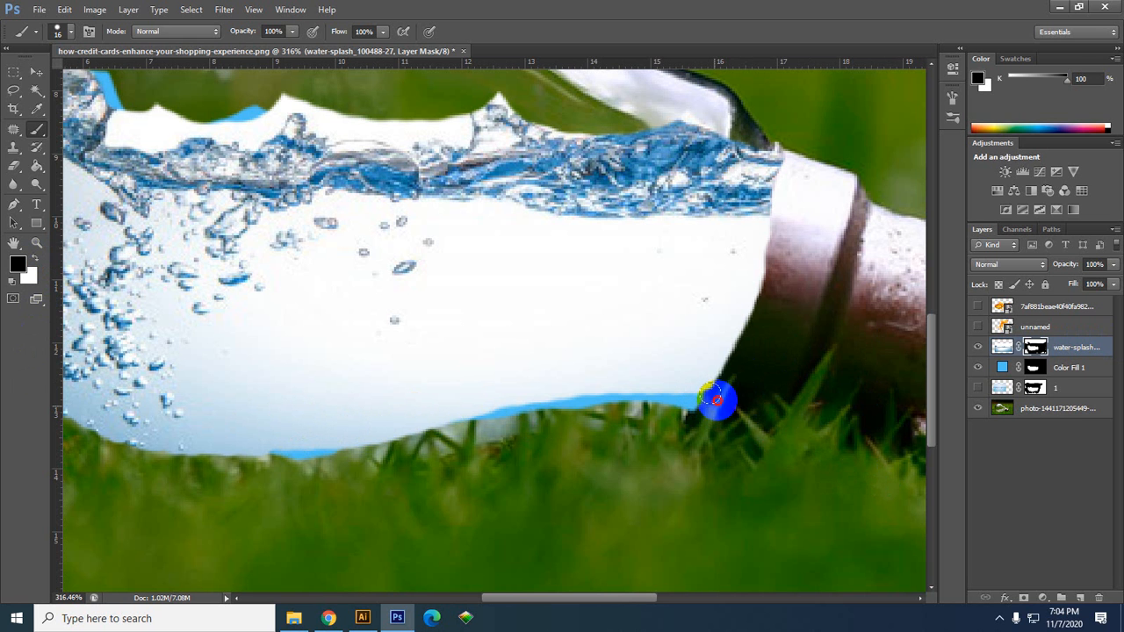
{"action": "mouse_move", "coordinate": [717, 401]}
{"action": "left_mouse_down"}
{"action": "mouse_move", "coordinate": [778, 275]}
{"action": "mouse_move", "coordinate": [780, 211]}
{"action": "mouse_move", "coordinate": [768, 289]}
{"action": "mouse_move", "coordinate": [726, 389]}
{"action": "mouse_move", "coordinate": [773, 241]}
{"action": "mouse_move", "coordinate": [726, 398]}
{"action": "mouse_move", "coordinate": [843, 110]}
{"action": "mouse_move", "coordinate": [799, 145]}
{"action": "mouse_move", "coordinate": [796, 170]}
{"action": "mouse_move", "coordinate": [795, 158]}
{"action": "left_mouse_up"}
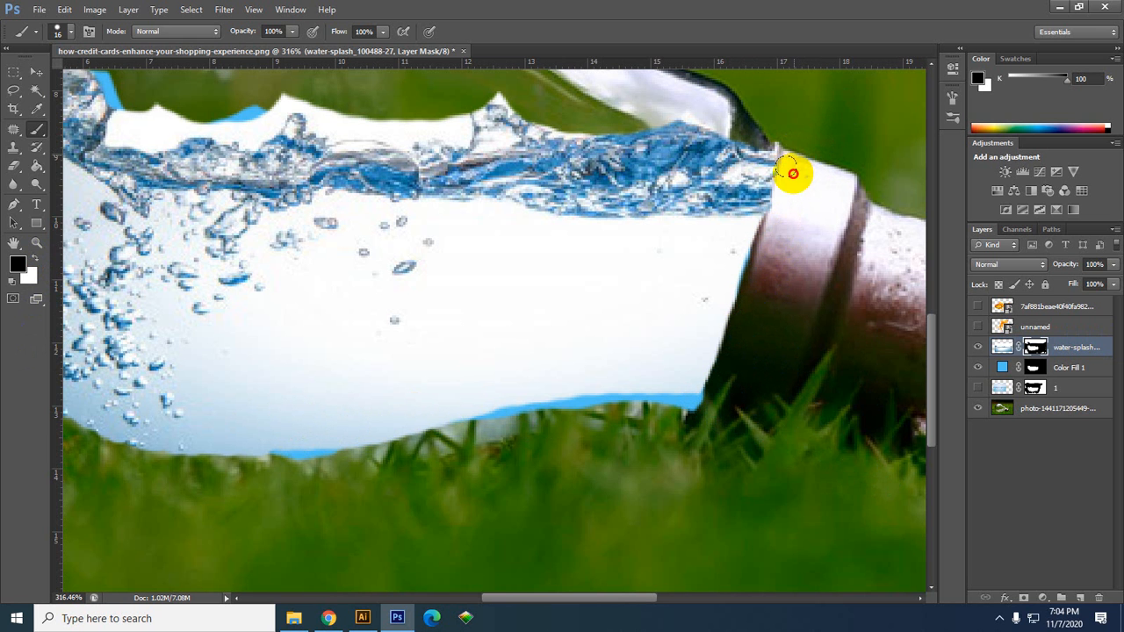
Mask out the white area above the wave crests across the bulb by painting black on the water splash mask.
{"action": "left_click_drag", "start_coordinate": [778, 287], "coordinate": [826, 343]}
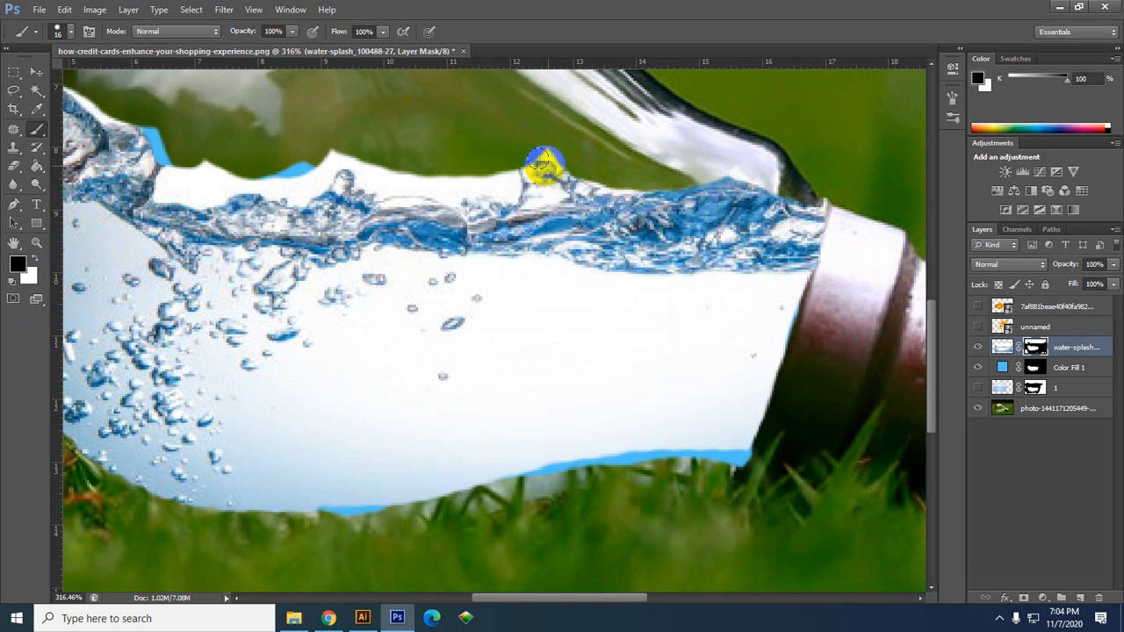
{"action": "left_click_drag", "start_coordinate": [542, 166], "coordinate": [653, 249]}
{"action": "mouse_move", "coordinate": [295, 199]}
{"action": "left_mouse_down"}
{"action": "mouse_move", "coordinate": [301, 235]}
{"action": "mouse_move", "coordinate": [317, 217]}
{"action": "mouse_move", "coordinate": [326, 234]}
{"action": "mouse_move", "coordinate": [284, 235]}
{"action": "mouse_move", "coordinate": [293, 240]}
{"action": "mouse_move", "coordinate": [340, 224]}
{"action": "mouse_move", "coordinate": [328, 236]}
{"action": "mouse_move", "coordinate": [361, 225]}
{"action": "mouse_move", "coordinate": [414, 240]}
{"action": "mouse_move", "coordinate": [430, 214]}
{"action": "mouse_move", "coordinate": [411, 250]}
{"action": "mouse_move", "coordinate": [448, 204]}
{"action": "mouse_move", "coordinate": [501, 227]}
{"action": "mouse_move", "coordinate": [492, 233]}
{"action": "mouse_move", "coordinate": [544, 236]}
{"action": "mouse_move", "coordinate": [500, 245]}
{"action": "mouse_move", "coordinate": [576, 225]}
{"action": "mouse_move", "coordinate": [576, 247]}
{"action": "mouse_move", "coordinate": [621, 246]}
{"action": "left_mouse_up"}
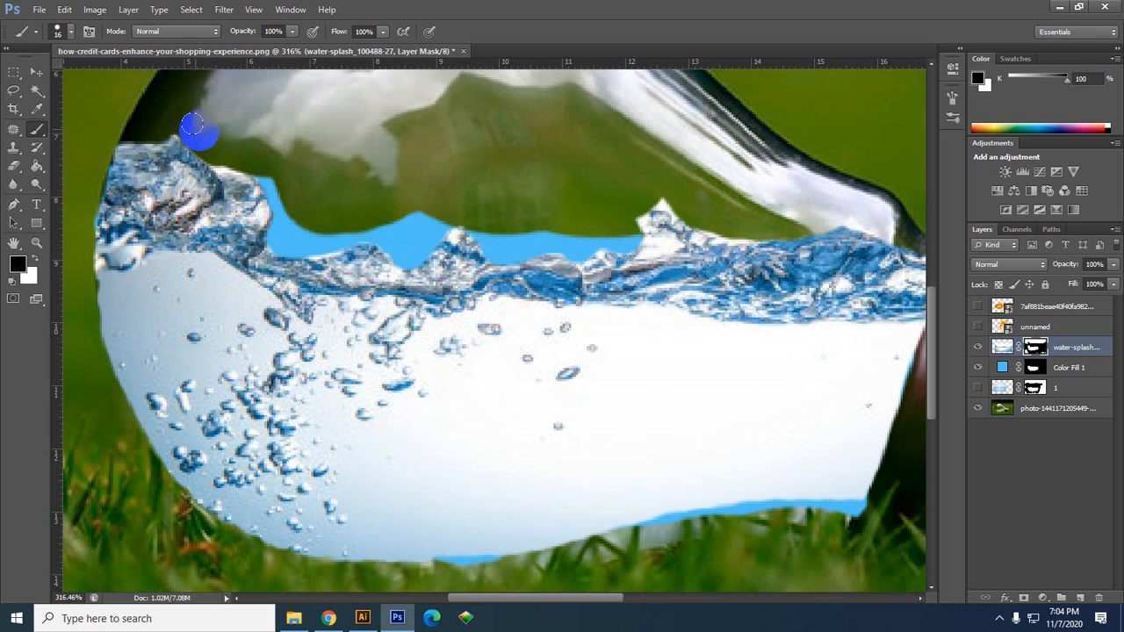
{"action": "left_click_drag", "start_coordinate": [185, 124], "coordinate": [263, 168]}
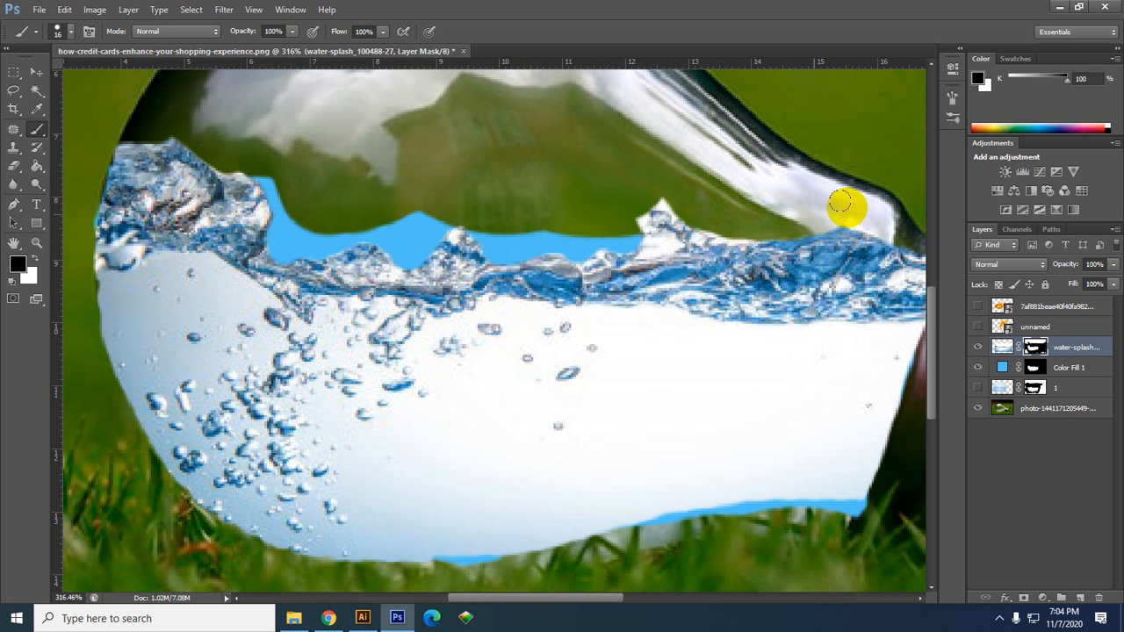
{"action": "mouse_move", "coordinate": [623, 215]}
{"action": "left_mouse_down"}
{"action": "mouse_move", "coordinate": [660, 239]}
{"action": "mouse_move", "coordinate": [636, 242]}
{"action": "mouse_move", "coordinate": [674, 238]}
{"action": "mouse_move", "coordinate": [657, 194]}
{"action": "mouse_move", "coordinate": [690, 215]}
{"action": "mouse_move", "coordinate": [751, 217]}
{"action": "mouse_move", "coordinate": [677, 215]}
{"action": "mouse_move", "coordinate": [734, 219]}
{"action": "mouse_move", "coordinate": [667, 228]}
{"action": "mouse_move", "coordinate": [711, 229]}
{"action": "left_mouse_up"}
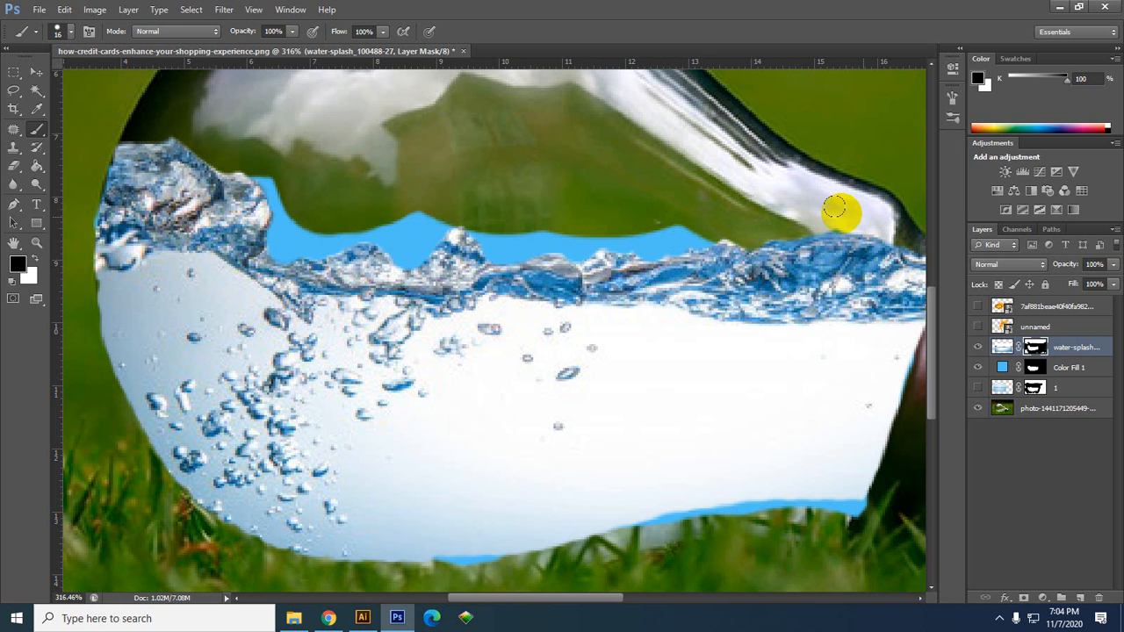
{"action": "left_click_drag", "start_coordinate": [882, 356], "coordinate": [657, 340]}
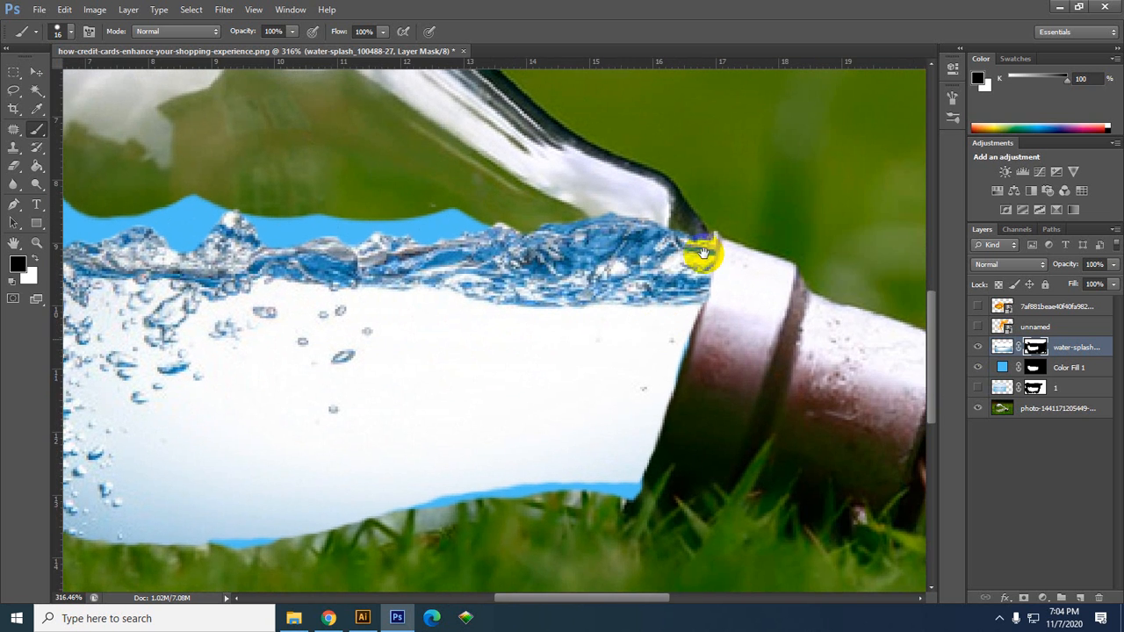
{"action": "scroll", "coordinate": [722, 313], "scroll_direction": "down", "scroll_amount": 3}
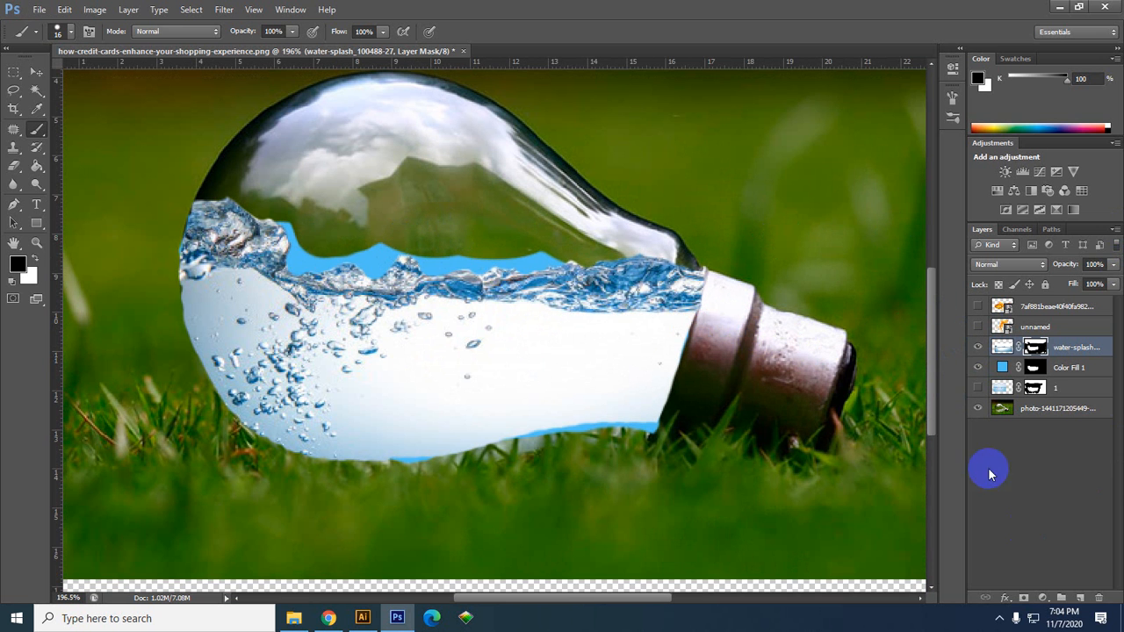
Duplicate the water splash layer directly above Color Fill 1, set the copy to Multiply, and hide the original splash layer.
{"action": "left_click", "coordinate": [1003, 348]}
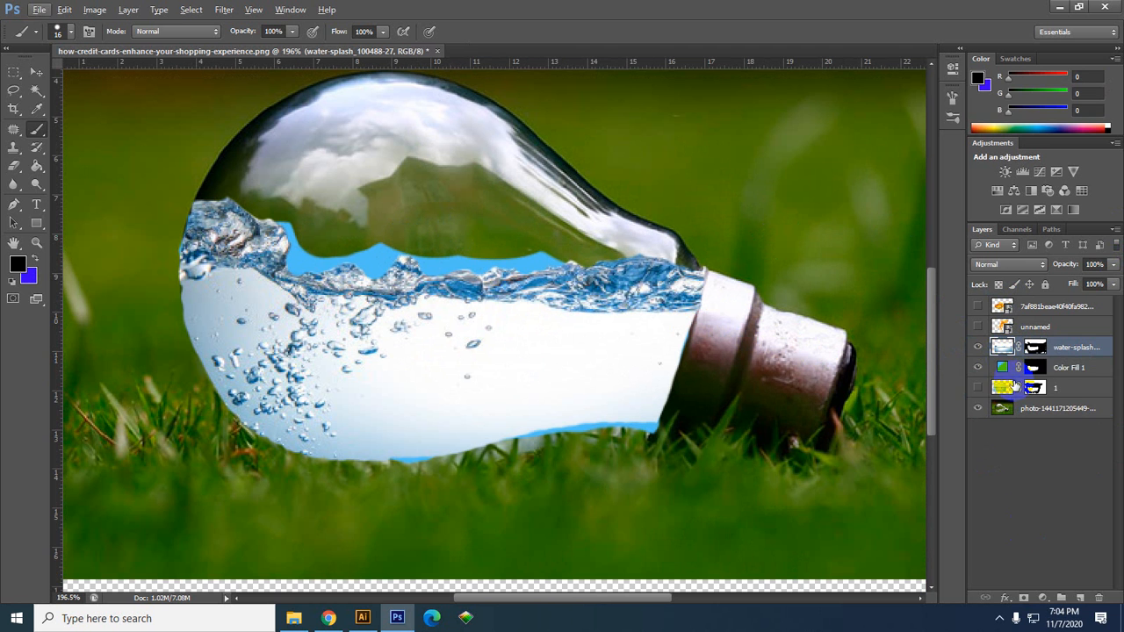
{"action": "left_click_drag", "start_coordinate": [1089, 353], "coordinate": [1081, 364]}
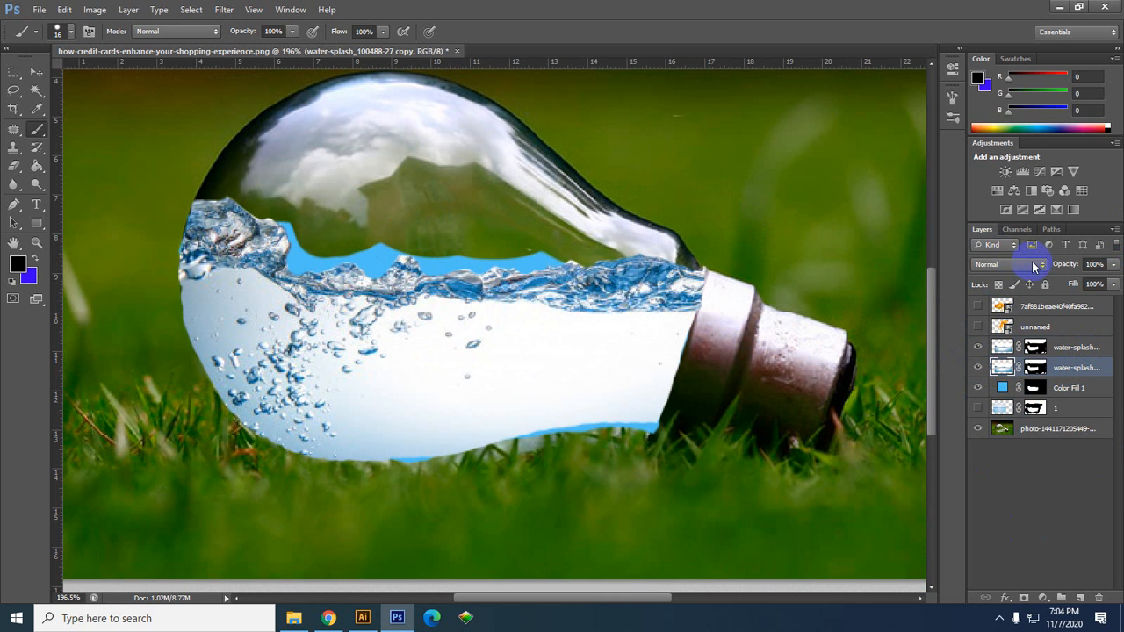
{"action": "left_click", "coordinate": [1034, 267]}
{"action": "left_click", "coordinate": [1004, 54]}
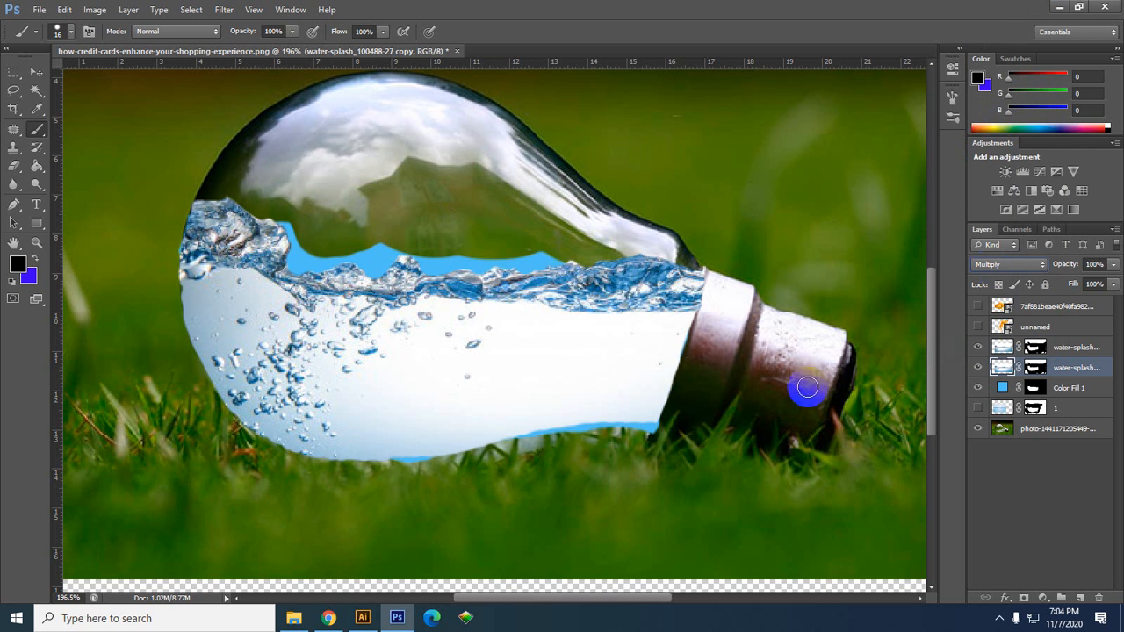
{"action": "left_click", "coordinate": [977, 349]}
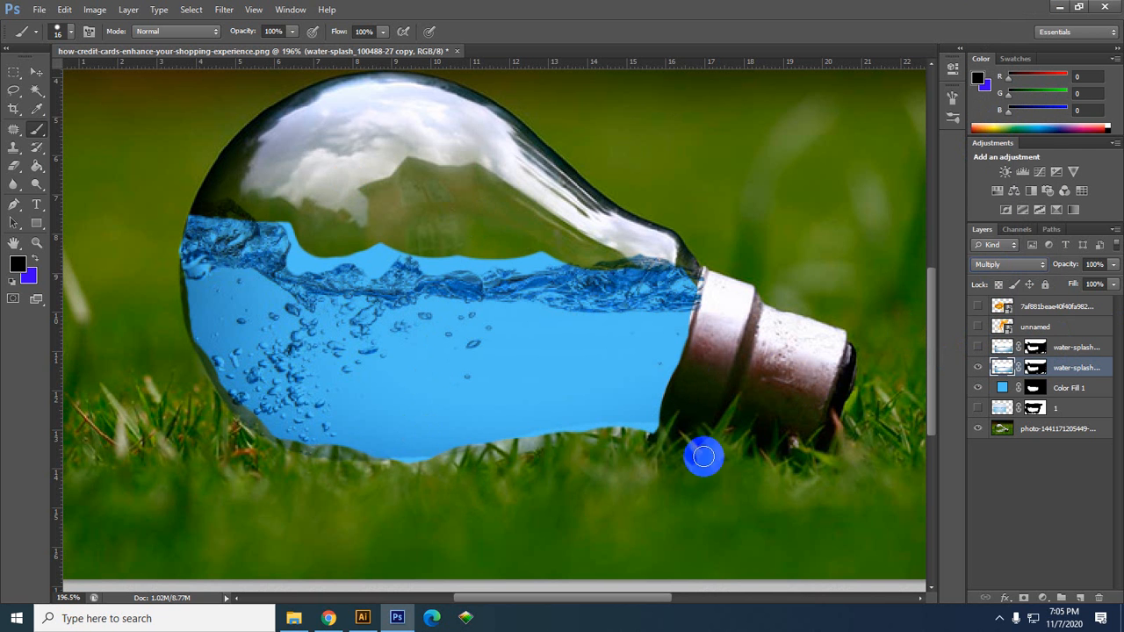
Extend the blue fill to the bulb's lower and outer rounded edges by painting white on the Color Fill 1 mask.
{"action": "left_click", "coordinate": [999, 392]}
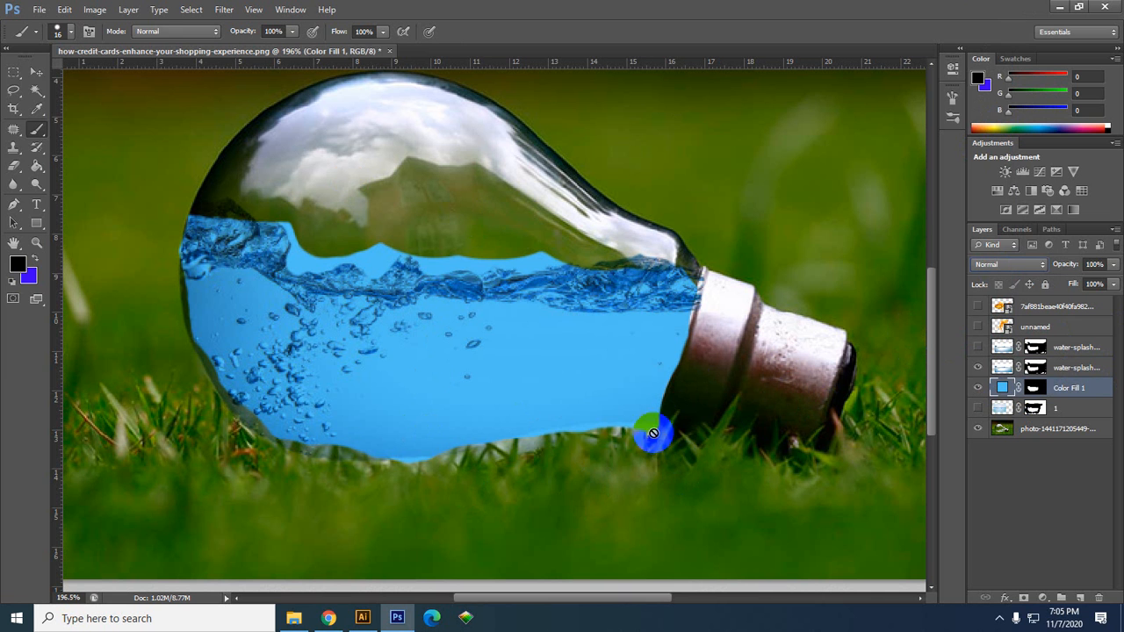
{"action": "left_click", "coordinate": [1033, 392]}
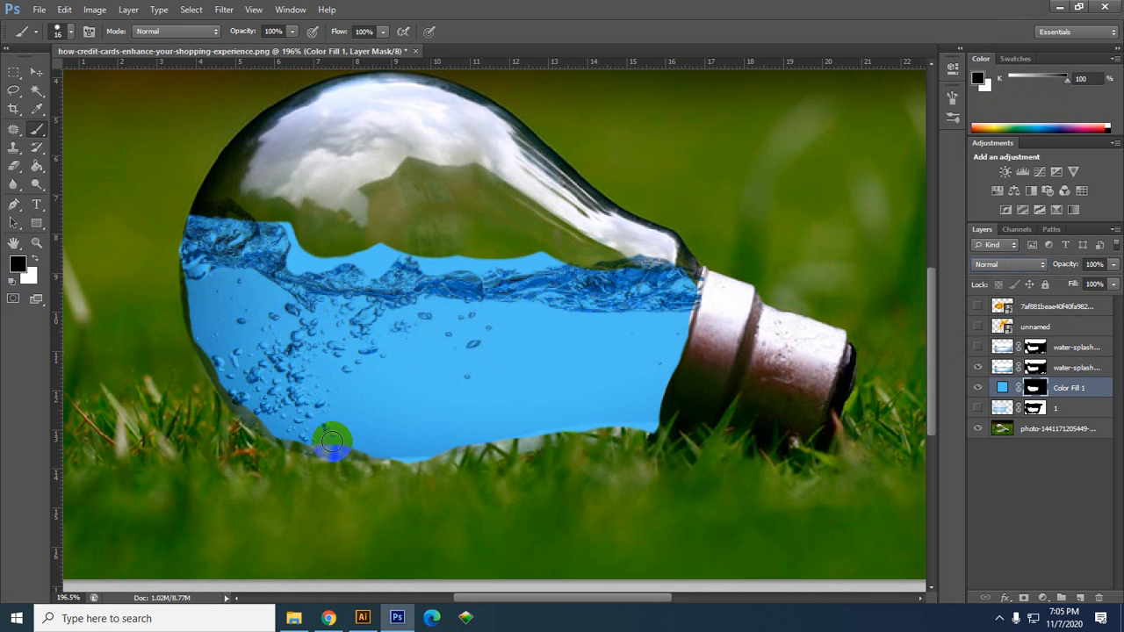
{"action": "mouse_move", "coordinate": [665, 435]}
{"action": "left_mouse_down"}
{"action": "mouse_move", "coordinate": [595, 444]}
{"action": "mouse_move", "coordinate": [676, 432]}
{"action": "mouse_move", "coordinate": [664, 430]}
{"action": "mouse_move", "coordinate": [675, 403]}
{"action": "mouse_move", "coordinate": [652, 437]}
{"action": "left_mouse_up"}
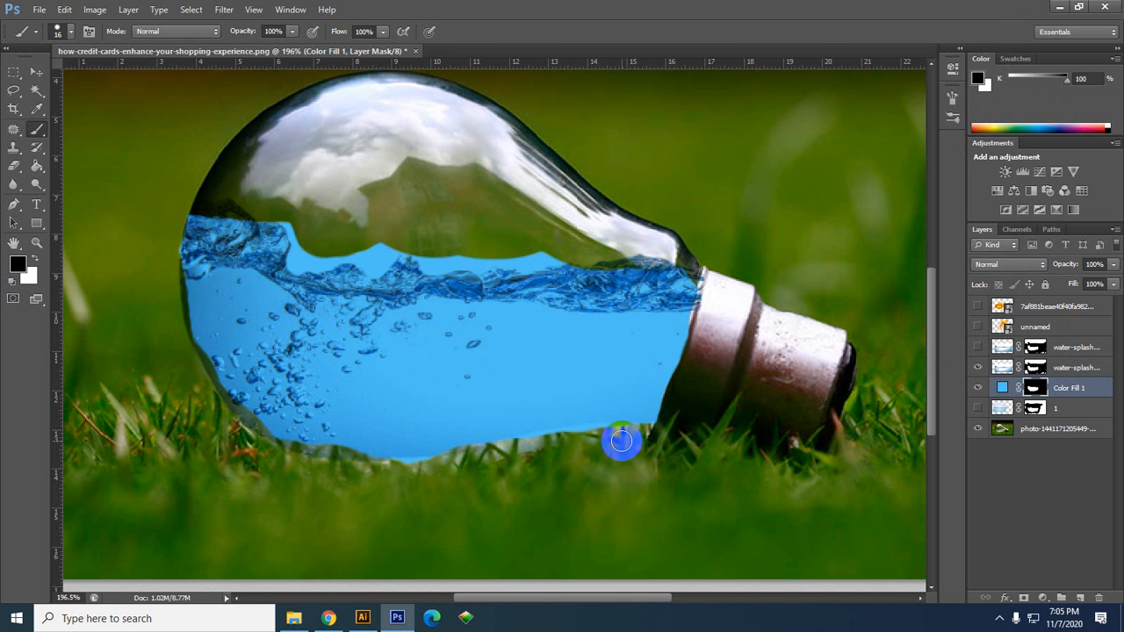
{"action": "left_click", "coordinate": [551, 452]}
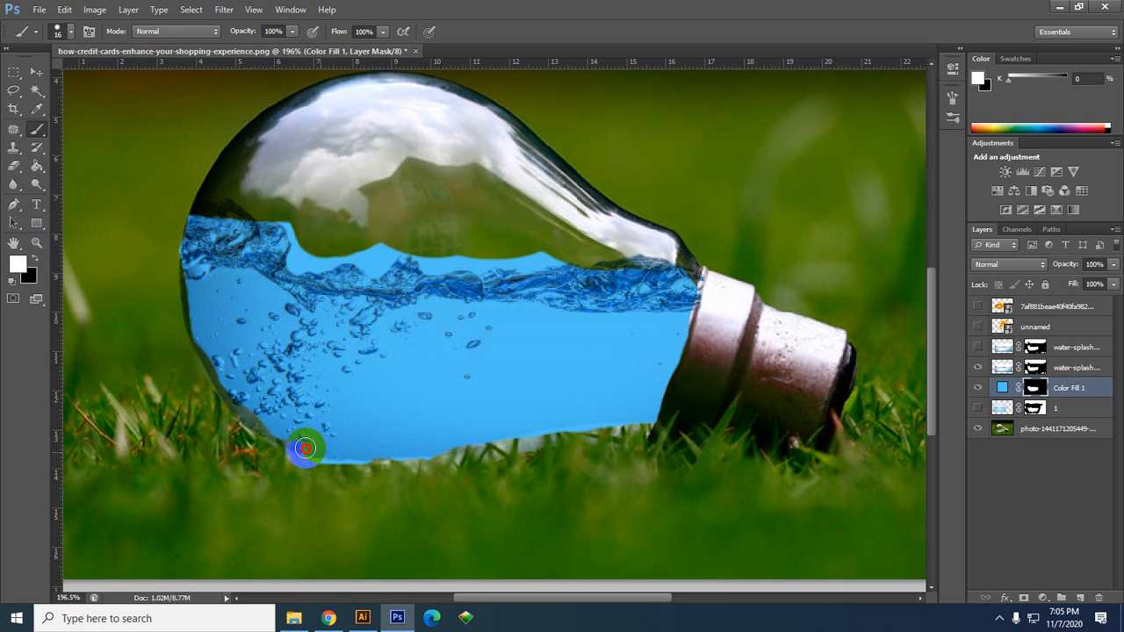
{"action": "mouse_move", "coordinate": [281, 437]}
{"action": "left_mouse_down"}
{"action": "mouse_move", "coordinate": [209, 354]}
{"action": "mouse_move", "coordinate": [187, 265]}
{"action": "mouse_move", "coordinate": [188, 299]}
{"action": "mouse_move", "coordinate": [228, 350]}
{"action": "mouse_move", "coordinate": [194, 325]}
{"action": "mouse_move", "coordinate": [219, 384]}
{"action": "left_mouse_up"}
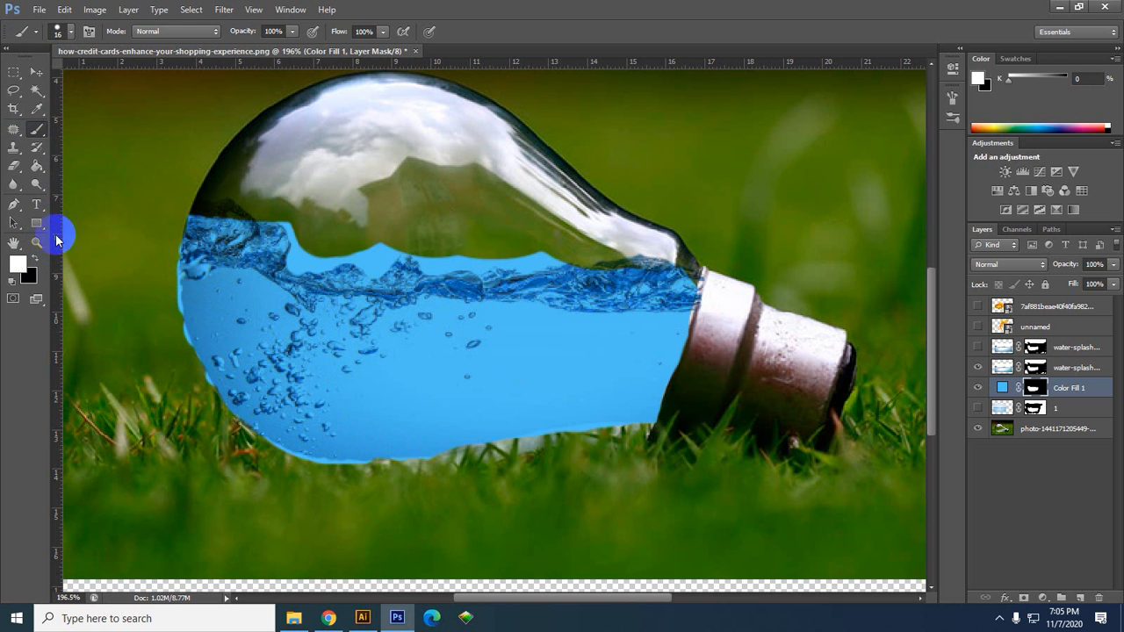
Trim the blue spill outside the bulb's rounded end by painting black on the Color Fill 1 mask.
{"action": "left_click", "coordinate": [40, 261]}
{"action": "scroll", "coordinate": [186, 284], "scroll_direction": "up", "scroll_amount": 5}
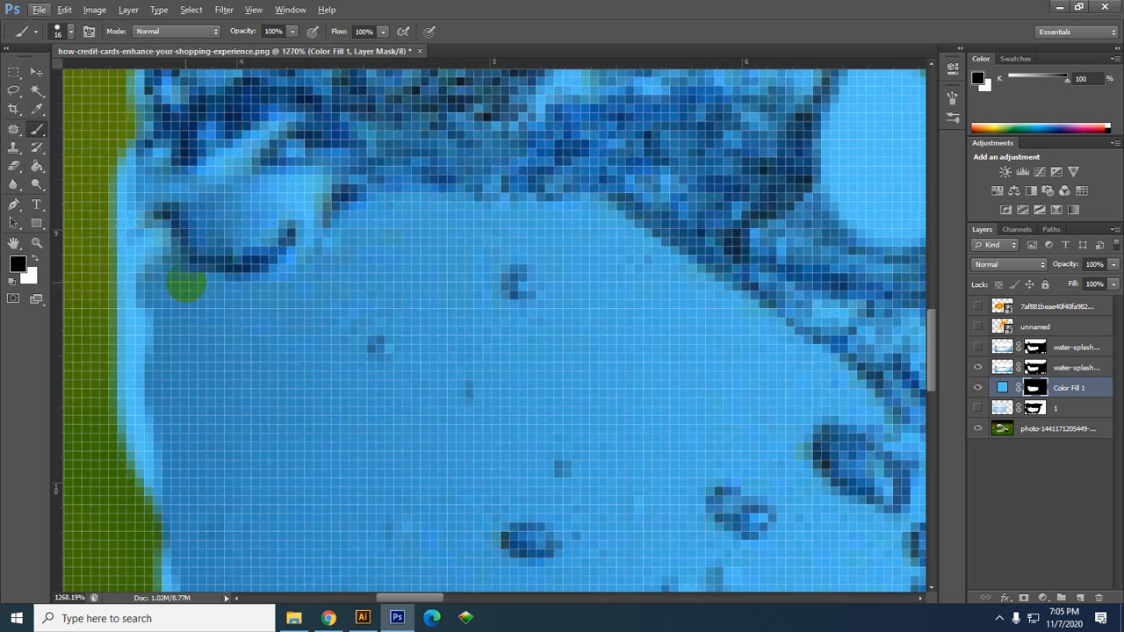
{"action": "left_click_drag", "start_coordinate": [187, 284], "coordinate": [386, 291]}
{"action": "left_click_drag", "start_coordinate": [261, 183], "coordinate": [257, 430]}
{"action": "left_click_drag", "start_coordinate": [277, 468], "coordinate": [267, 236]}
{"action": "left_click_drag", "start_coordinate": [366, 184], "coordinate": [396, 369]}
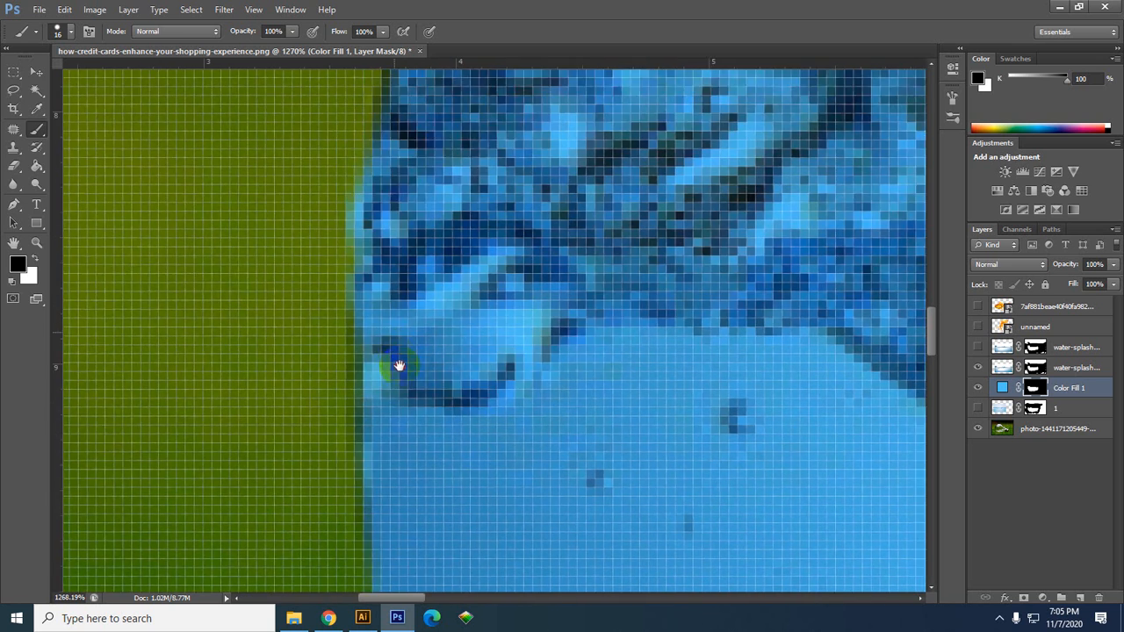
{"action": "scroll", "coordinate": [339, 284], "scroll_direction": "down", "scroll_amount": 3}
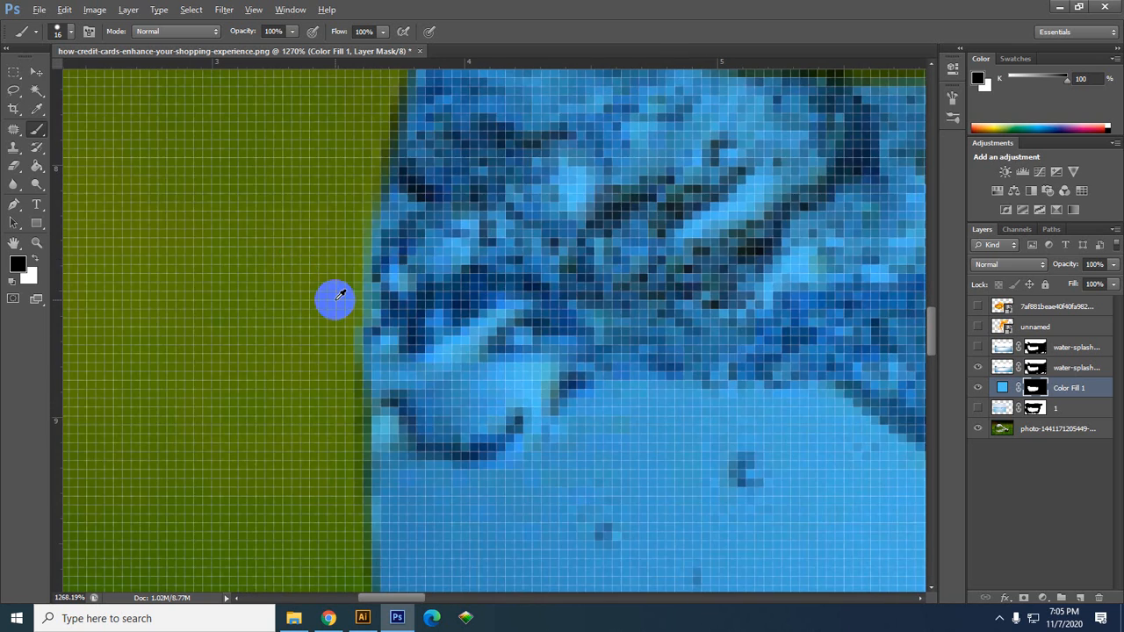
{"action": "scroll", "coordinate": [334, 302], "scroll_direction": "down", "scroll_amount": 1}
{"action": "scroll", "coordinate": [343, 308], "scroll_direction": "down", "scroll_amount": 5}
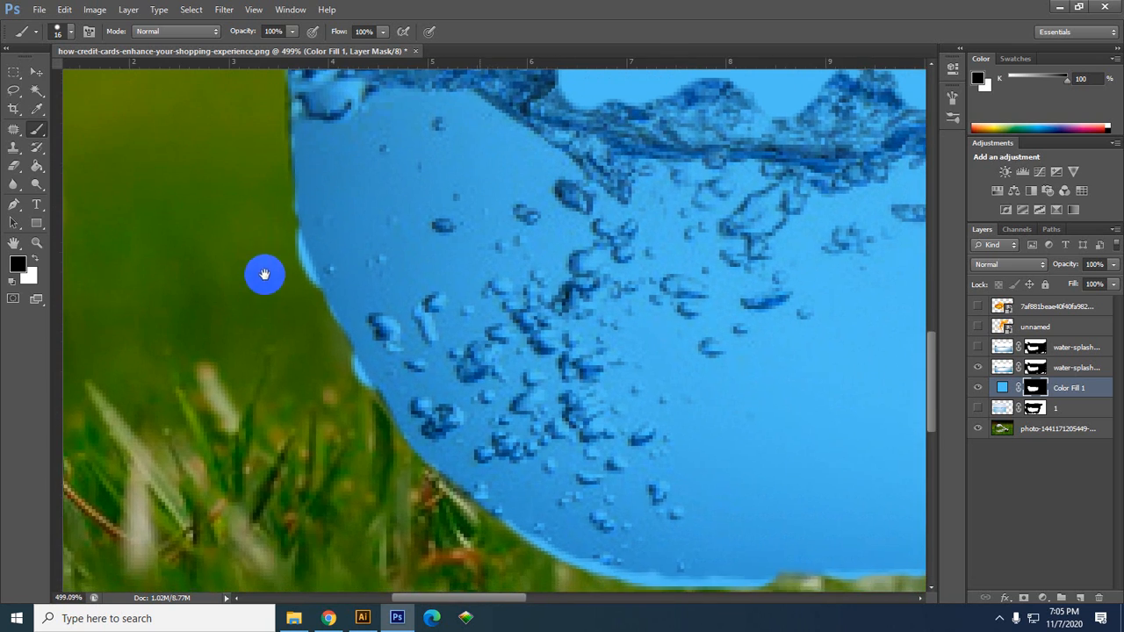
{"action": "left_click_drag", "start_coordinate": [293, 291], "coordinate": [298, 309]}
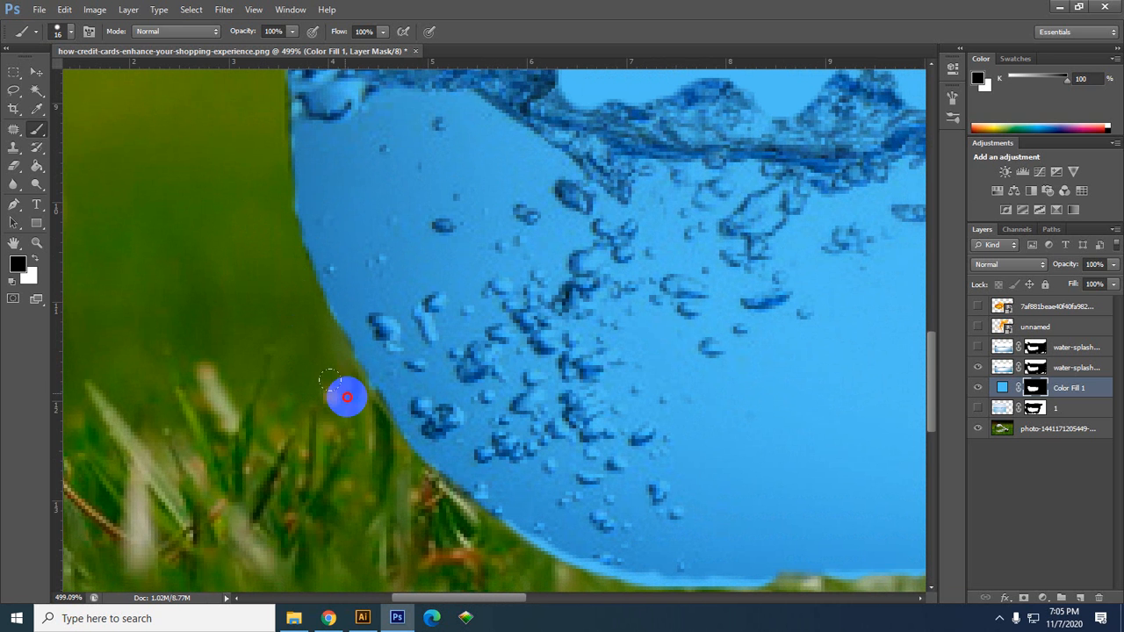
Paint black on the Color Fill 1 mask to clean the blue edge along the grass and beside the metal cap.
{"action": "left_click_drag", "start_coordinate": [556, 515], "coordinate": [392, 145]}
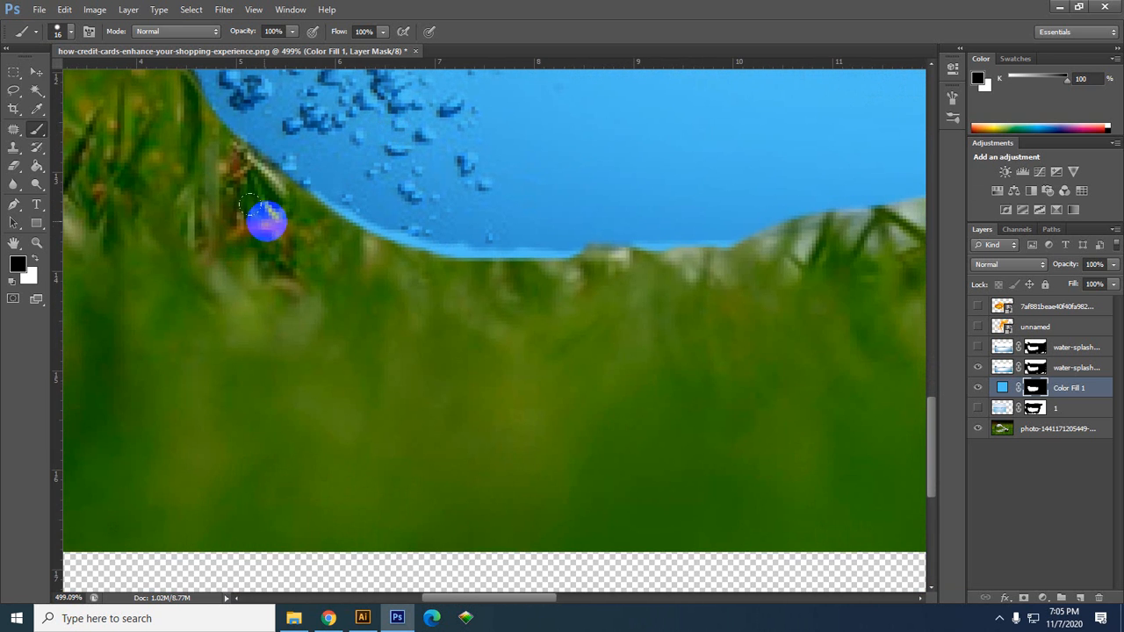
{"action": "mouse_move", "coordinate": [288, 204]}
{"action": "left_mouse_down"}
{"action": "mouse_move", "coordinate": [412, 261]}
{"action": "mouse_move", "coordinate": [563, 265]}
{"action": "mouse_move", "coordinate": [393, 251]}
{"action": "mouse_move", "coordinate": [283, 204]}
{"action": "left_mouse_up"}
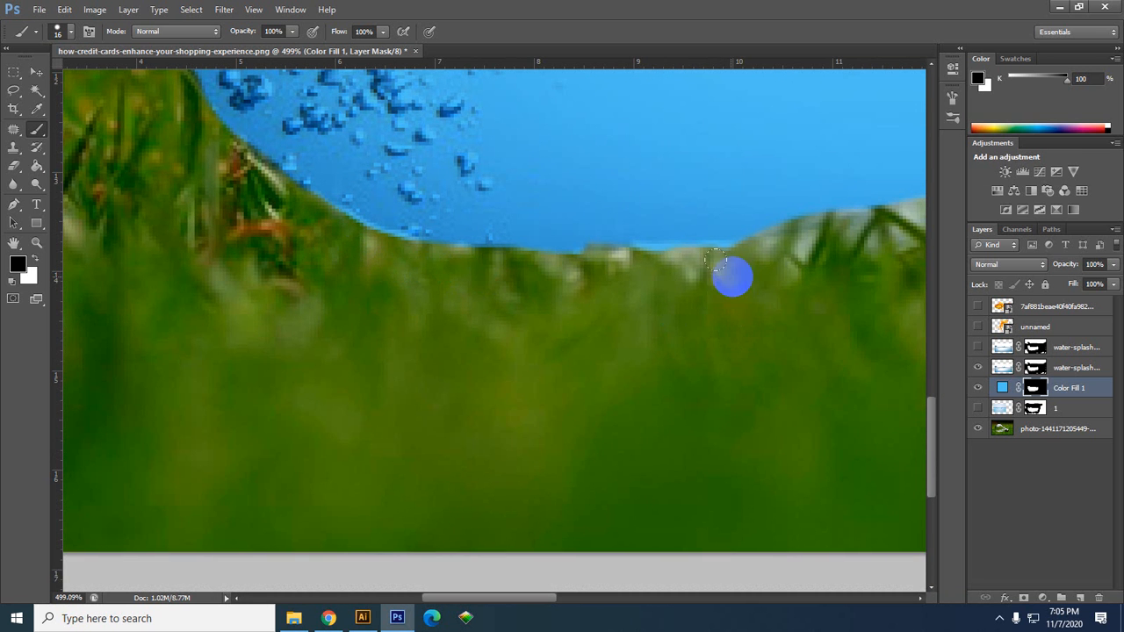
{"action": "mouse_move", "coordinate": [722, 251]}
{"action": "left_mouse_down"}
{"action": "mouse_move", "coordinate": [606, 260]}
{"action": "mouse_move", "coordinate": [673, 281]}
{"action": "mouse_move", "coordinate": [394, 272]}
{"action": "left_mouse_up"}
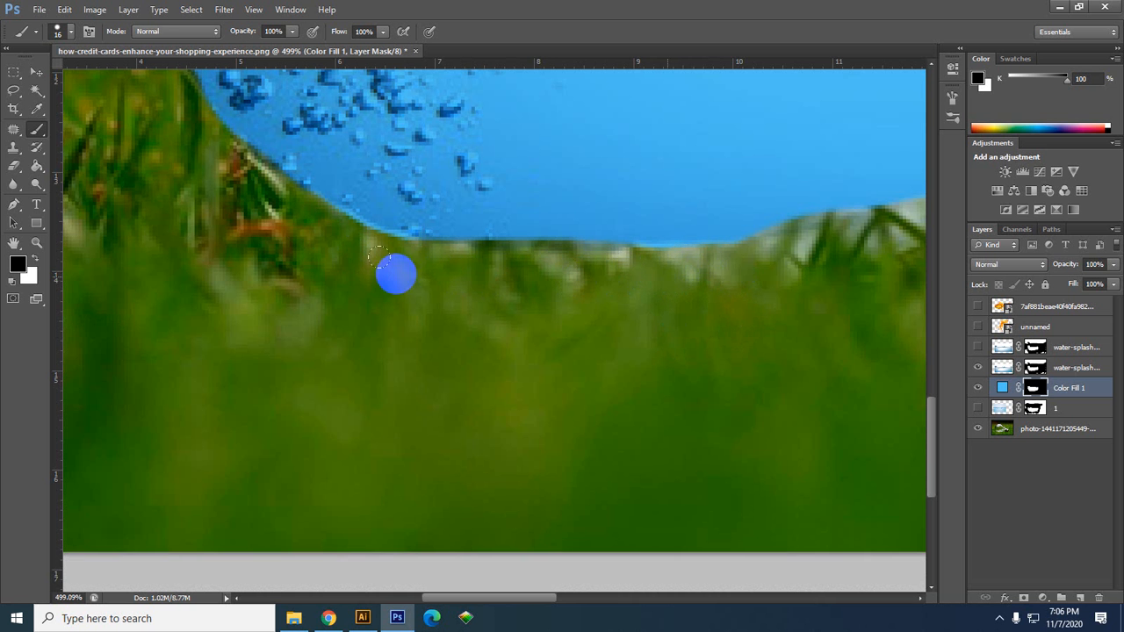
{"action": "key", "text": "ctrl+z"}
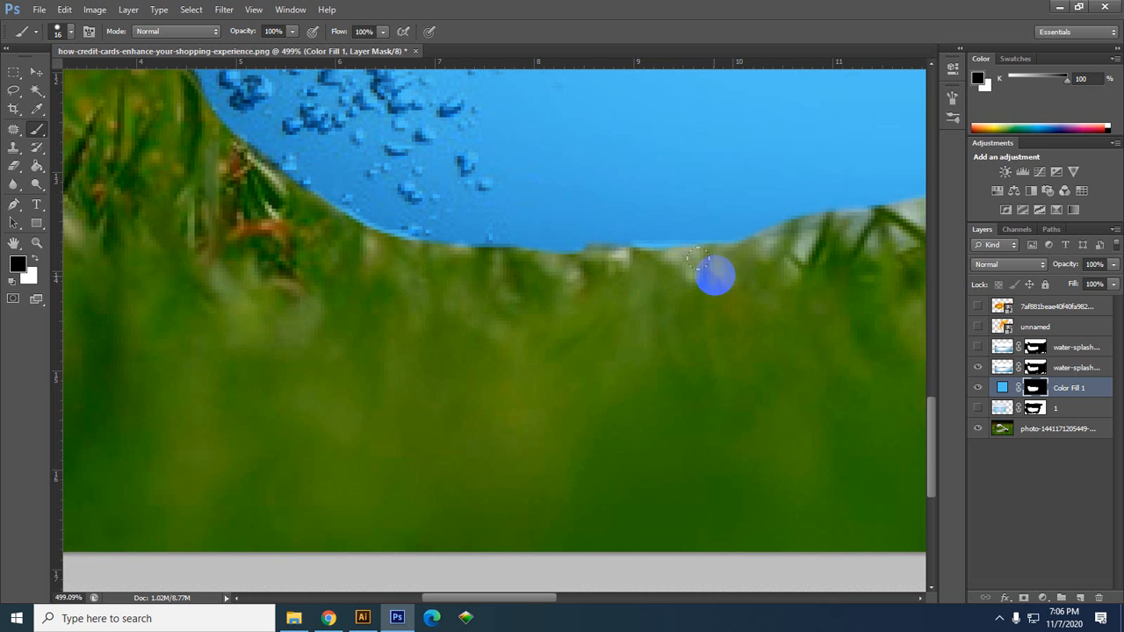
{"action": "mouse_move", "coordinate": [739, 262]}
{"action": "left_mouse_down"}
{"action": "mouse_move", "coordinate": [637, 274]}
{"action": "mouse_move", "coordinate": [620, 415]}
{"action": "left_mouse_up"}
{"action": "scroll", "coordinate": [338, 449], "scroll_direction": "down", "scroll_amount": 6}
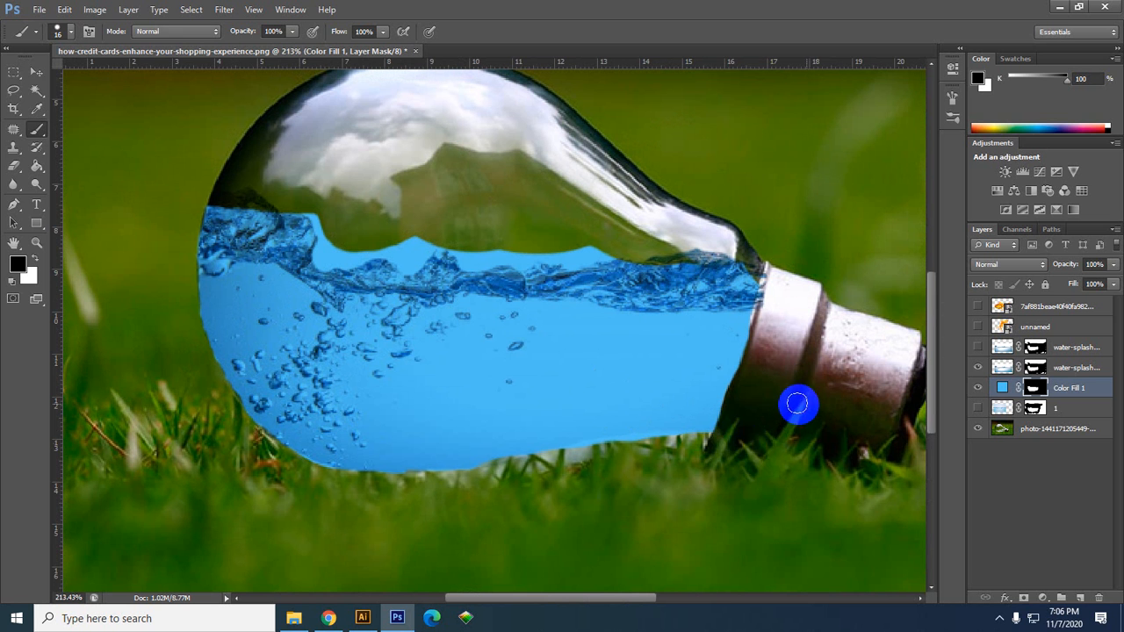
{"action": "mouse_move", "coordinate": [730, 424]}
{"action": "left_mouse_down"}
{"action": "mouse_move", "coordinate": [709, 444]}
{"action": "mouse_move", "coordinate": [753, 390]}
{"action": "left_mouse_up"}
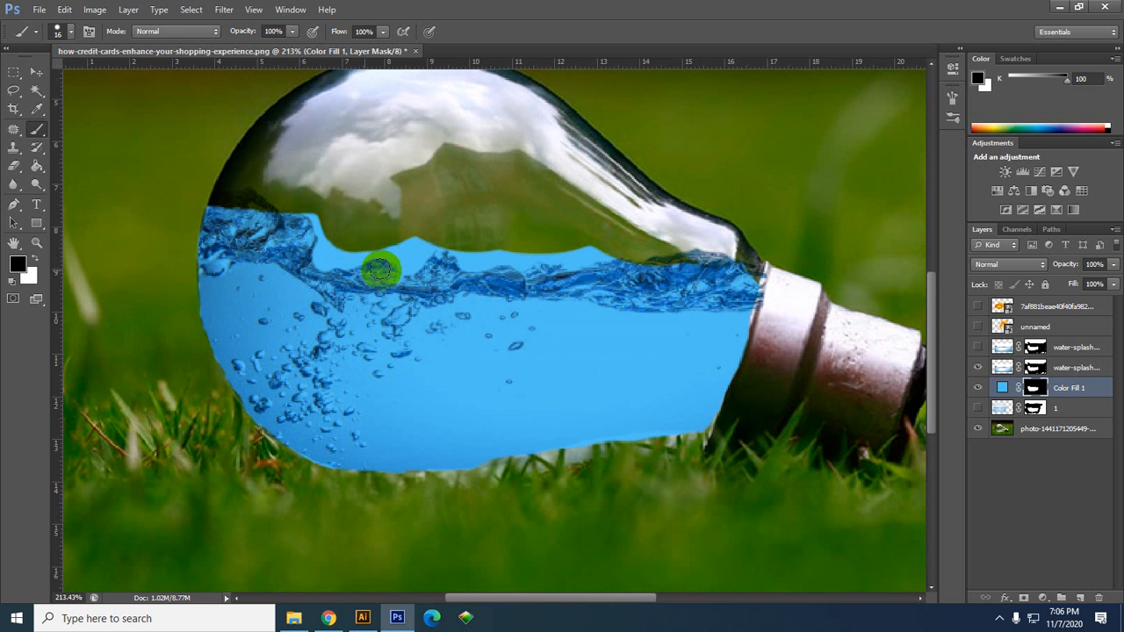
Mask the blue fill out above and behind the wave band across the bulb by painting black on the Color Fill 1 mask.
{"action": "mouse_move", "coordinate": [292, 209]}
{"action": "left_mouse_down"}
{"action": "mouse_move", "coordinate": [318, 205]}
{"action": "mouse_move", "coordinate": [330, 237]}
{"action": "mouse_move", "coordinate": [316, 243]}
{"action": "mouse_move", "coordinate": [343, 260]}
{"action": "mouse_move", "coordinate": [333, 259]}
{"action": "mouse_move", "coordinate": [413, 253]}
{"action": "left_mouse_up"}
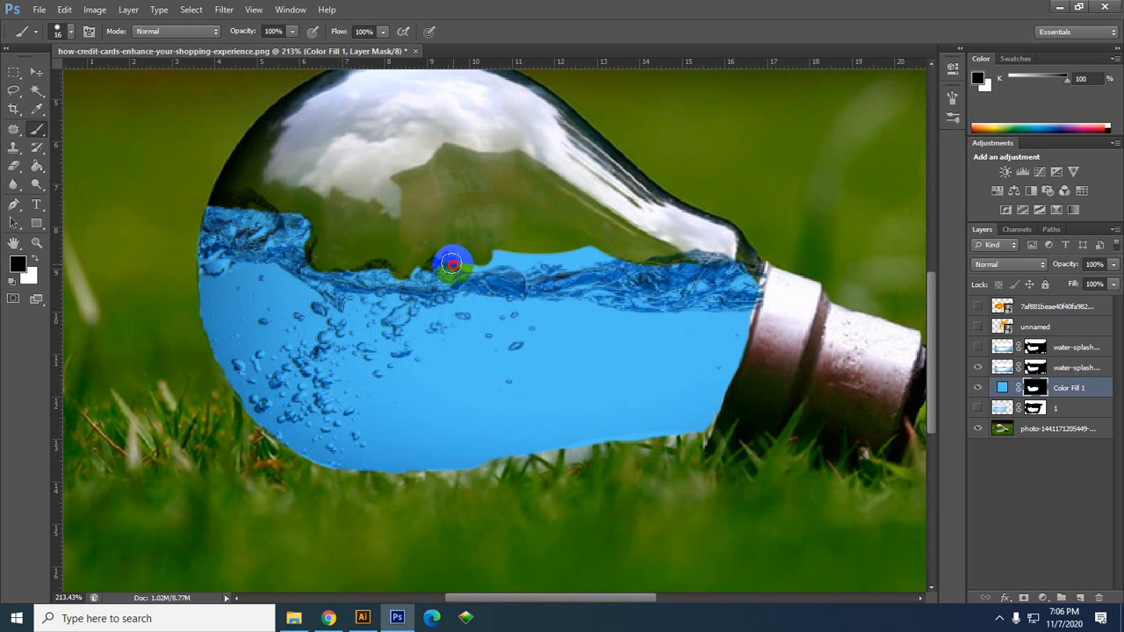
{"action": "left_click_drag", "start_coordinate": [451, 264], "coordinate": [503, 254]}
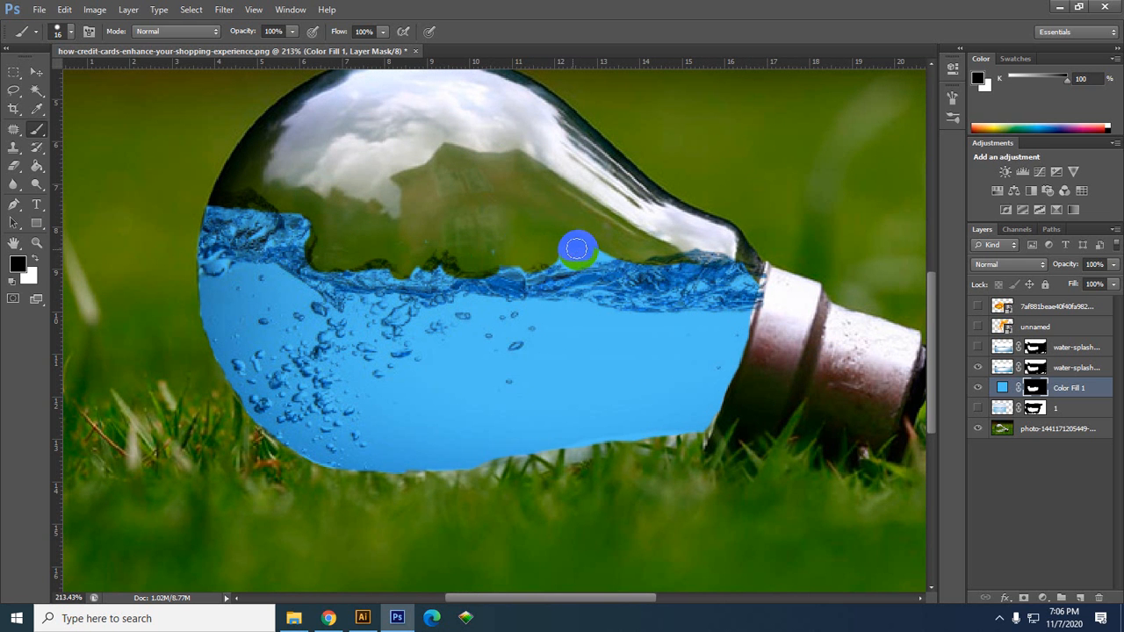
{"action": "left_click_drag", "start_coordinate": [572, 255], "coordinate": [686, 247]}
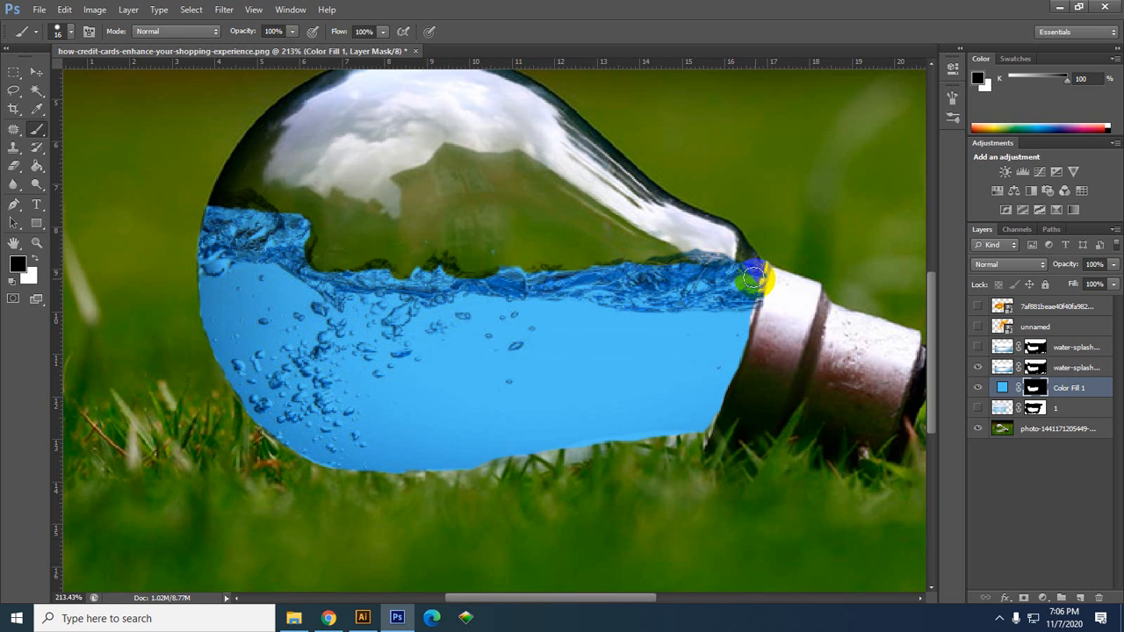
{"action": "left_click_drag", "start_coordinate": [759, 273], "coordinate": [333, 258]}
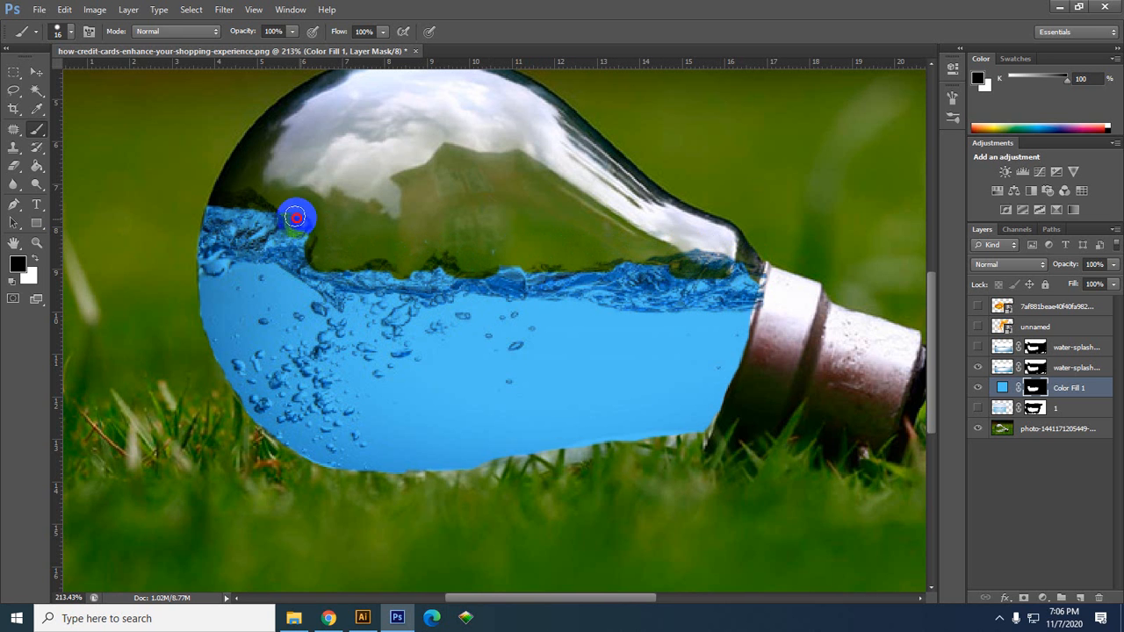
{"action": "mouse_move", "coordinate": [296, 217]}
{"action": "left_mouse_down"}
{"action": "mouse_move", "coordinate": [257, 194]}
{"action": "mouse_move", "coordinate": [294, 220]}
{"action": "mouse_move", "coordinate": [251, 204]}
{"action": "mouse_move", "coordinate": [198, 213]}
{"action": "mouse_move", "coordinate": [309, 240]}
{"action": "mouse_move", "coordinate": [202, 217]}
{"action": "mouse_move", "coordinate": [195, 248]}
{"action": "mouse_move", "coordinate": [265, 237]}
{"action": "mouse_move", "coordinate": [233, 237]}
{"action": "mouse_move", "coordinate": [307, 251]}
{"action": "mouse_move", "coordinate": [326, 270]}
{"action": "mouse_move", "coordinate": [249, 244]}
{"action": "mouse_move", "coordinate": [226, 246]}
{"action": "mouse_move", "coordinate": [268, 253]}
{"action": "mouse_move", "coordinate": [213, 249]}
{"action": "left_mouse_up"}
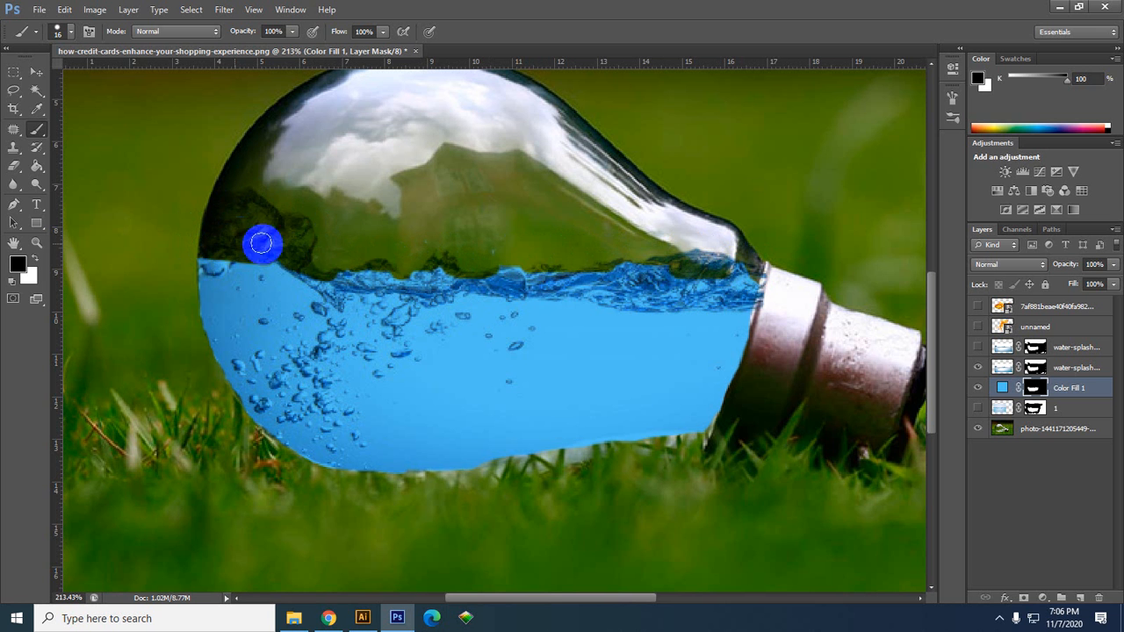
{"action": "mouse_move", "coordinate": [319, 259]}
{"action": "left_mouse_down"}
{"action": "mouse_move", "coordinate": [552, 273]}
{"action": "mouse_move", "coordinate": [602, 281]}
{"action": "mouse_move", "coordinate": [491, 282]}
{"action": "mouse_move", "coordinate": [626, 290]}
{"action": "mouse_move", "coordinate": [660, 287]}
{"action": "mouse_move", "coordinate": [632, 272]}
{"action": "mouse_move", "coordinate": [702, 280]}
{"action": "mouse_move", "coordinate": [638, 301]}
{"action": "mouse_move", "coordinate": [763, 286]}
{"action": "mouse_move", "coordinate": [728, 271]}
{"action": "mouse_move", "coordinate": [753, 264]}
{"action": "mouse_move", "coordinate": [616, 295]}
{"action": "mouse_move", "coordinate": [616, 267]}
{"action": "mouse_move", "coordinate": [743, 264]}
{"action": "mouse_move", "coordinate": [644, 254]}
{"action": "mouse_move", "coordinate": [354, 281]}
{"action": "left_mouse_up"}
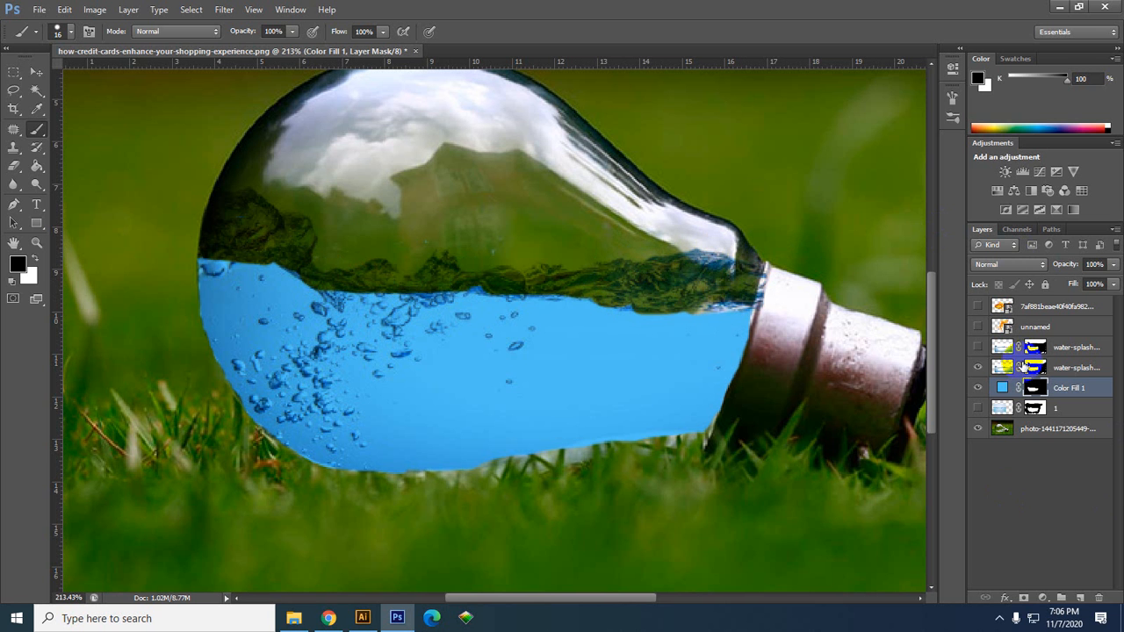
Show the original water splash layer and paint black on its mask below the waves, keeping only the wave band.
{"action": "left_click", "coordinate": [977, 349]}
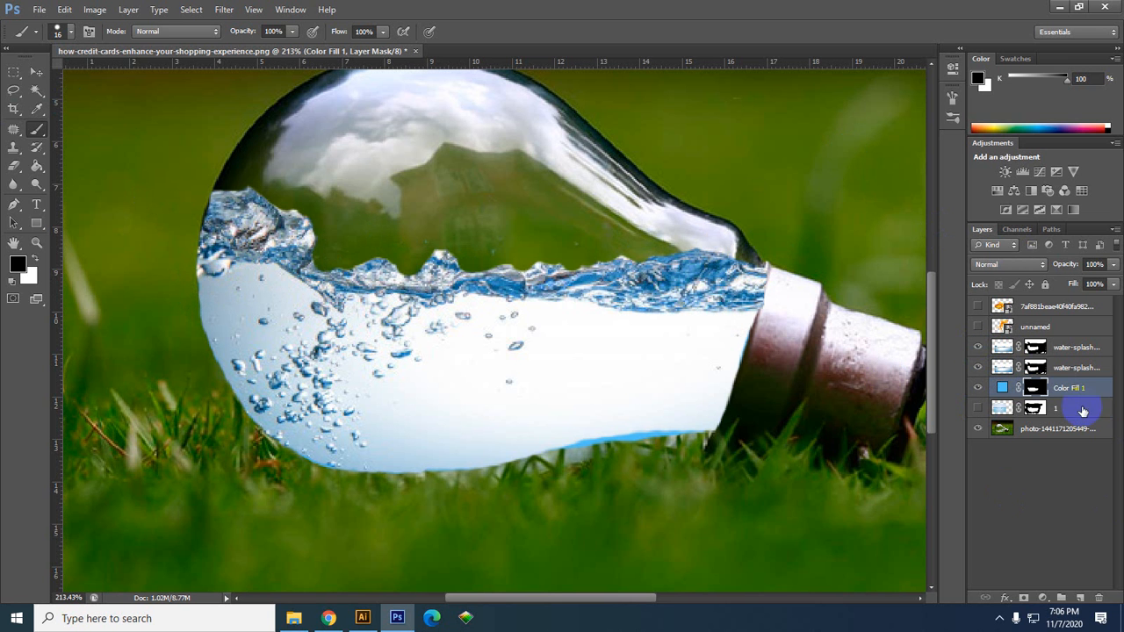
{"action": "left_click", "coordinate": [1036, 348]}
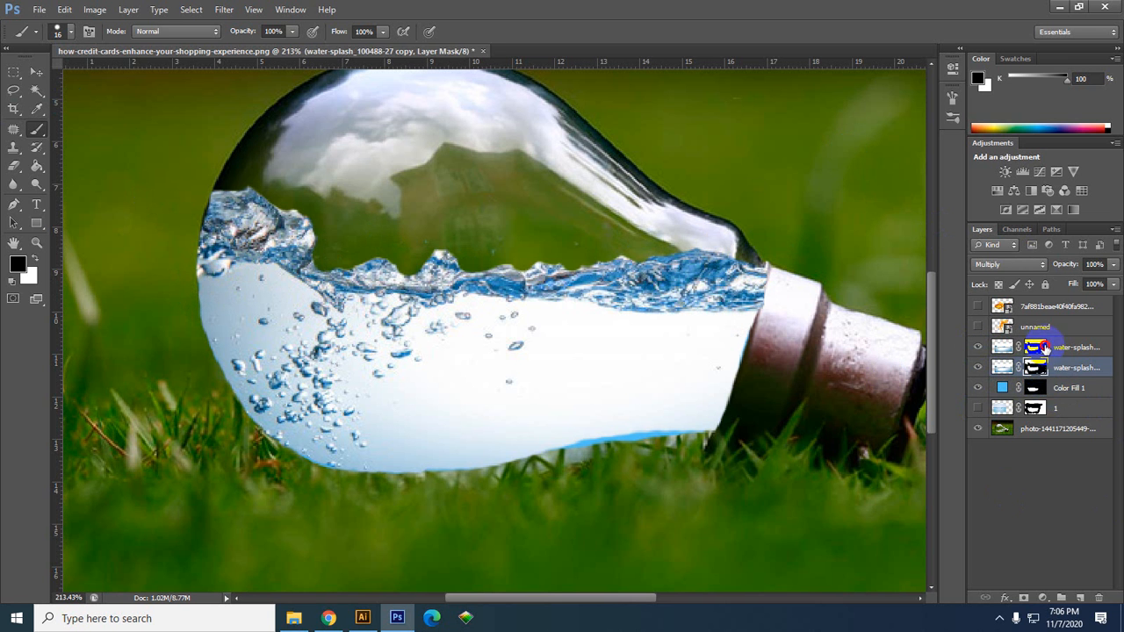
{"action": "mouse_move", "coordinate": [203, 268]}
{"action": "left_mouse_down"}
{"action": "mouse_move", "coordinate": [297, 318]}
{"action": "mouse_move", "coordinate": [252, 276]}
{"action": "mouse_move", "coordinate": [286, 296]}
{"action": "left_mouse_up"}
{"action": "key", "text": "ctrl+z"}
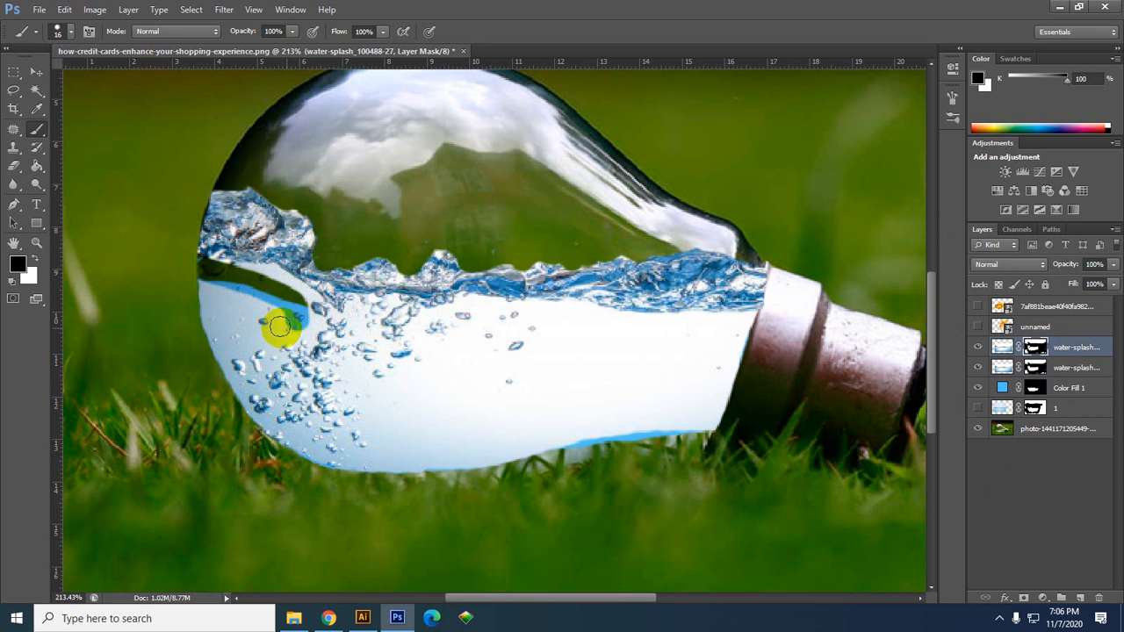
{"action": "mouse_move", "coordinate": [206, 284]}
{"action": "left_mouse_down"}
{"action": "mouse_move", "coordinate": [291, 320]}
{"action": "mouse_move", "coordinate": [163, 285]}
{"action": "mouse_move", "coordinate": [310, 333]}
{"action": "mouse_move", "coordinate": [262, 277]}
{"action": "mouse_move", "coordinate": [325, 304]}
{"action": "mouse_move", "coordinate": [359, 339]}
{"action": "mouse_move", "coordinate": [394, 339]}
{"action": "mouse_move", "coordinate": [311, 305]}
{"action": "mouse_move", "coordinate": [464, 329]}
{"action": "mouse_move", "coordinate": [320, 299]}
{"action": "mouse_move", "coordinate": [422, 323]}
{"action": "mouse_move", "coordinate": [333, 310]}
{"action": "mouse_move", "coordinate": [474, 319]}
{"action": "mouse_move", "coordinate": [392, 313]}
{"action": "mouse_move", "coordinate": [438, 305]}
{"action": "mouse_move", "coordinate": [376, 294]}
{"action": "mouse_move", "coordinate": [631, 333]}
{"action": "mouse_move", "coordinate": [481, 305]}
{"action": "mouse_move", "coordinate": [638, 328]}
{"action": "mouse_move", "coordinate": [757, 324]}
{"action": "mouse_move", "coordinate": [660, 324]}
{"action": "mouse_move", "coordinate": [747, 325]}
{"action": "mouse_move", "coordinate": [722, 383]}
{"action": "mouse_move", "coordinate": [704, 357]}
{"action": "mouse_move", "coordinate": [706, 386]}
{"action": "mouse_move", "coordinate": [736, 398]}
{"action": "mouse_move", "coordinate": [712, 418]}
{"action": "mouse_move", "coordinate": [702, 375]}
{"action": "mouse_move", "coordinate": [194, 374]}
{"action": "mouse_move", "coordinate": [640, 390]}
{"action": "mouse_move", "coordinate": [239, 342]}
{"action": "mouse_move", "coordinate": [424, 348]}
{"action": "mouse_move", "coordinate": [284, 345]}
{"action": "mouse_move", "coordinate": [505, 392]}
{"action": "mouse_move", "coordinate": [208, 333]}
{"action": "mouse_move", "coordinate": [478, 416]}
{"action": "mouse_move", "coordinate": [330, 423]}
{"action": "mouse_move", "coordinate": [457, 424]}
{"action": "mouse_move", "coordinate": [369, 459]}
{"action": "mouse_move", "coordinate": [395, 460]}
{"action": "mouse_move", "coordinate": [322, 456]}
{"action": "mouse_move", "coordinate": [397, 444]}
{"action": "mouse_move", "coordinate": [358, 412]}
{"action": "mouse_move", "coordinate": [382, 437]}
{"action": "mouse_move", "coordinate": [277, 438]}
{"action": "left_mouse_up"}
{"action": "mouse_move", "coordinate": [563, 428]}
{"action": "left_mouse_down"}
{"action": "mouse_move", "coordinate": [375, 422]}
{"action": "mouse_move", "coordinate": [469, 396]}
{"action": "mouse_move", "coordinate": [482, 328]}
{"action": "mouse_move", "coordinate": [459, 334]}
{"action": "mouse_move", "coordinate": [557, 355]}
{"action": "mouse_move", "coordinate": [711, 363]}
{"action": "mouse_move", "coordinate": [574, 386]}
{"action": "mouse_move", "coordinate": [691, 402]}
{"action": "mouse_move", "coordinate": [647, 390]}
{"action": "mouse_move", "coordinate": [607, 427]}
{"action": "mouse_move", "coordinate": [551, 441]}
{"action": "left_mouse_up"}
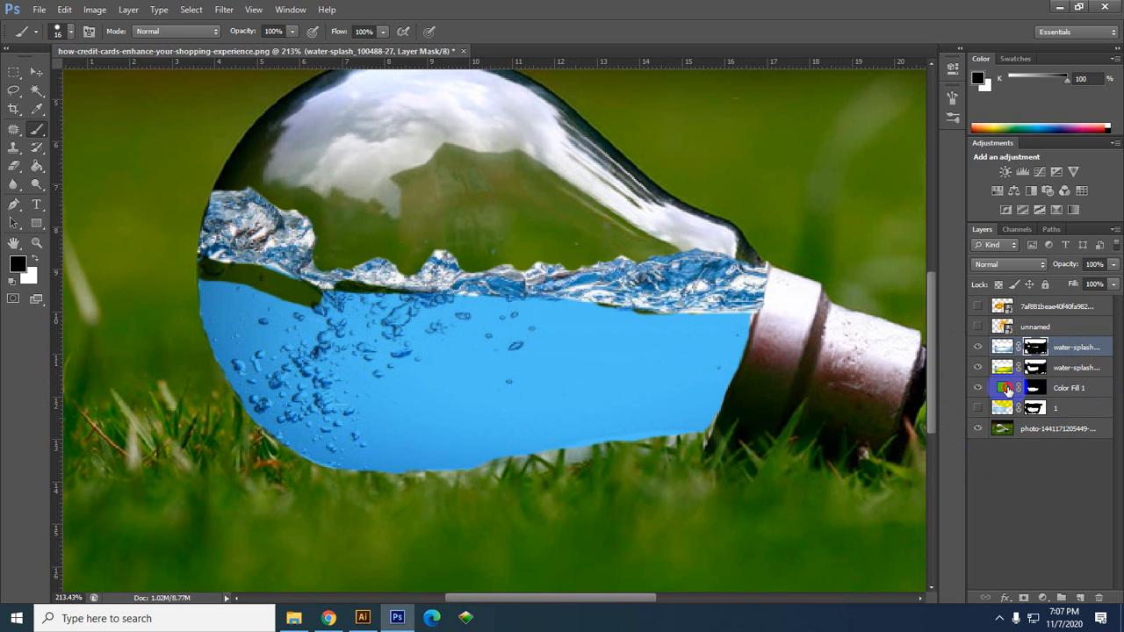
Paint white on the Color Fill 1 mask to fill the dark gaps just beneath the wave band with blue.
{"action": "left_click", "coordinate": [1008, 390]}
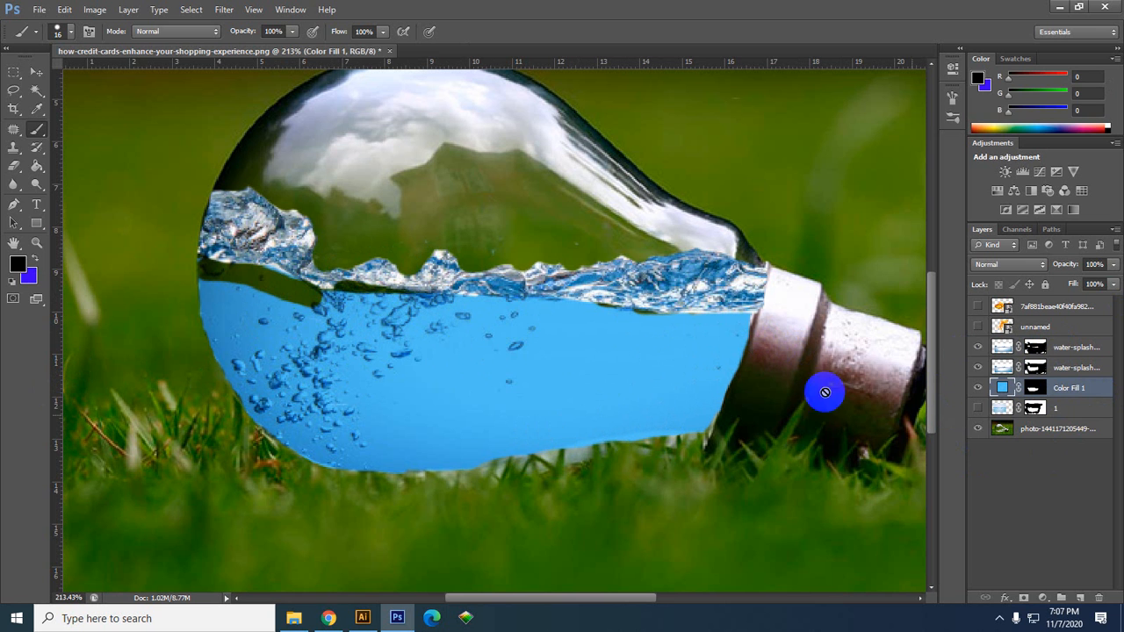
{"action": "left_click", "coordinate": [1039, 387]}
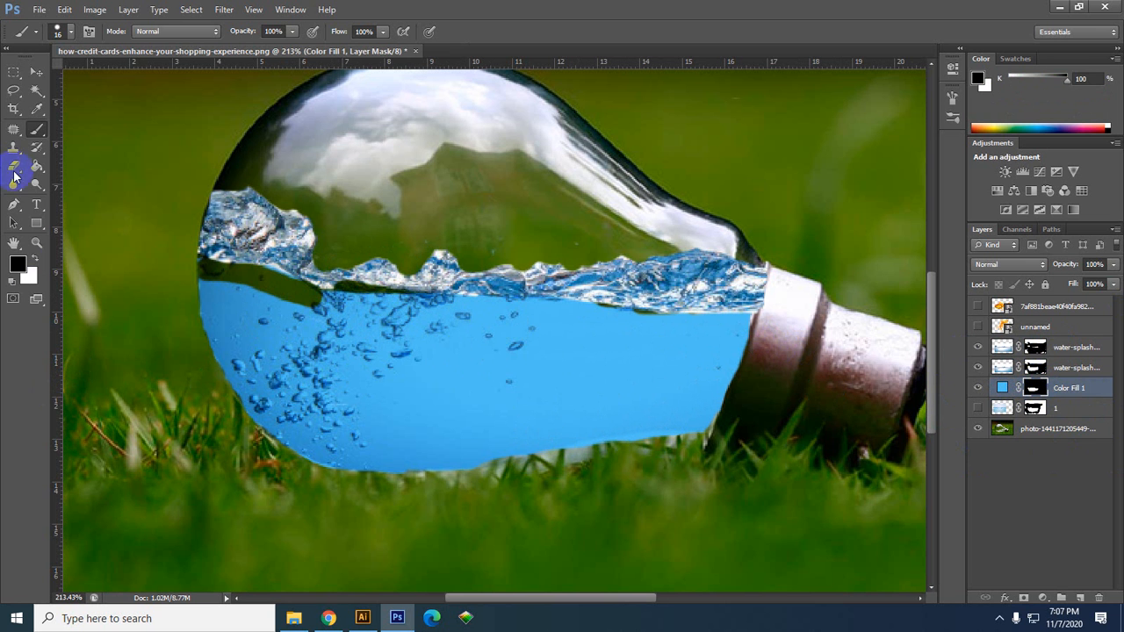
{"action": "left_click", "coordinate": [37, 261]}
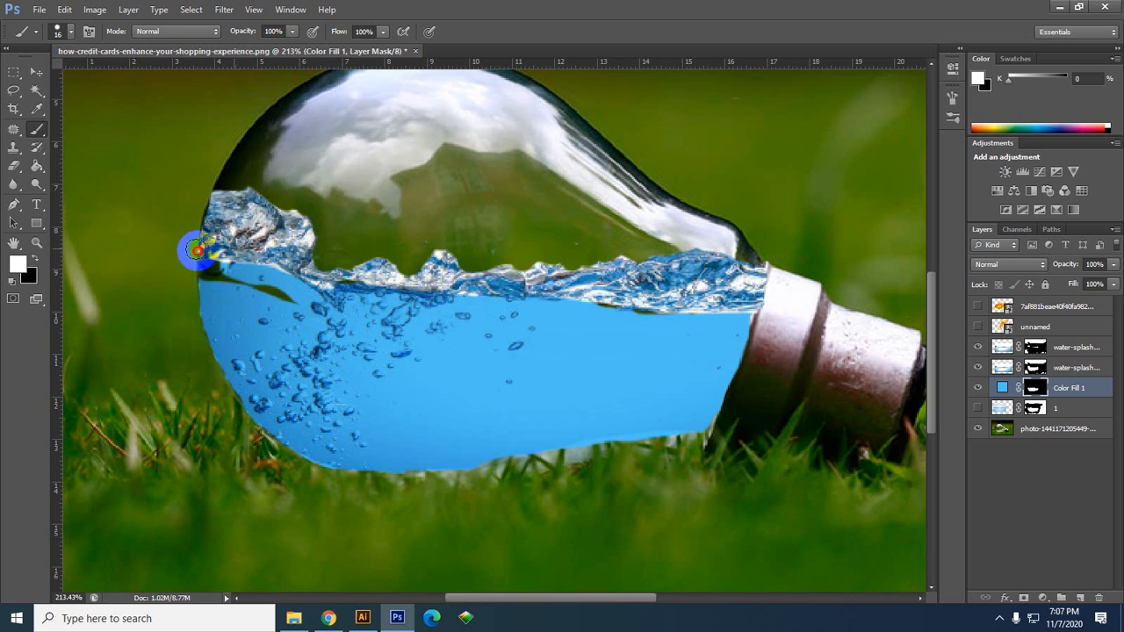
{"action": "mouse_move", "coordinate": [197, 251]}
{"action": "left_mouse_down"}
{"action": "mouse_move", "coordinate": [270, 286]}
{"action": "mouse_move", "coordinate": [218, 283]}
{"action": "mouse_move", "coordinate": [213, 273]}
{"action": "mouse_move", "coordinate": [299, 301]}
{"action": "left_mouse_up"}
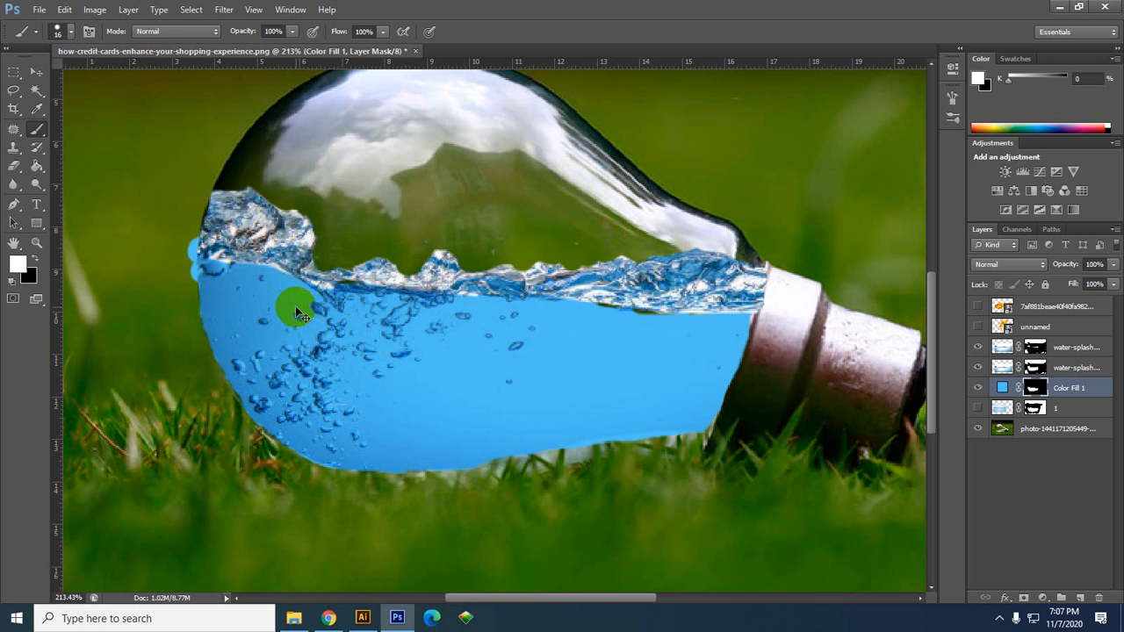
{"action": "key", "text": "ctrl+z"}
{"action": "key", "text": "ctrl+z"}
{"action": "key", "text": "ctrl+z"}
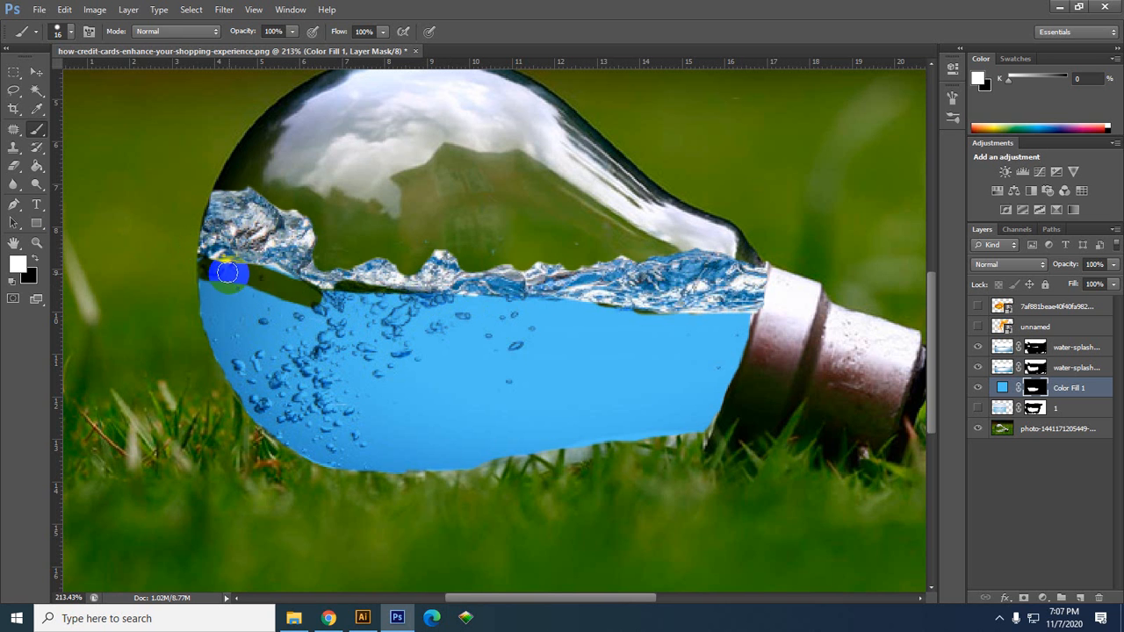
{"action": "key", "text": "ctrl+z"}
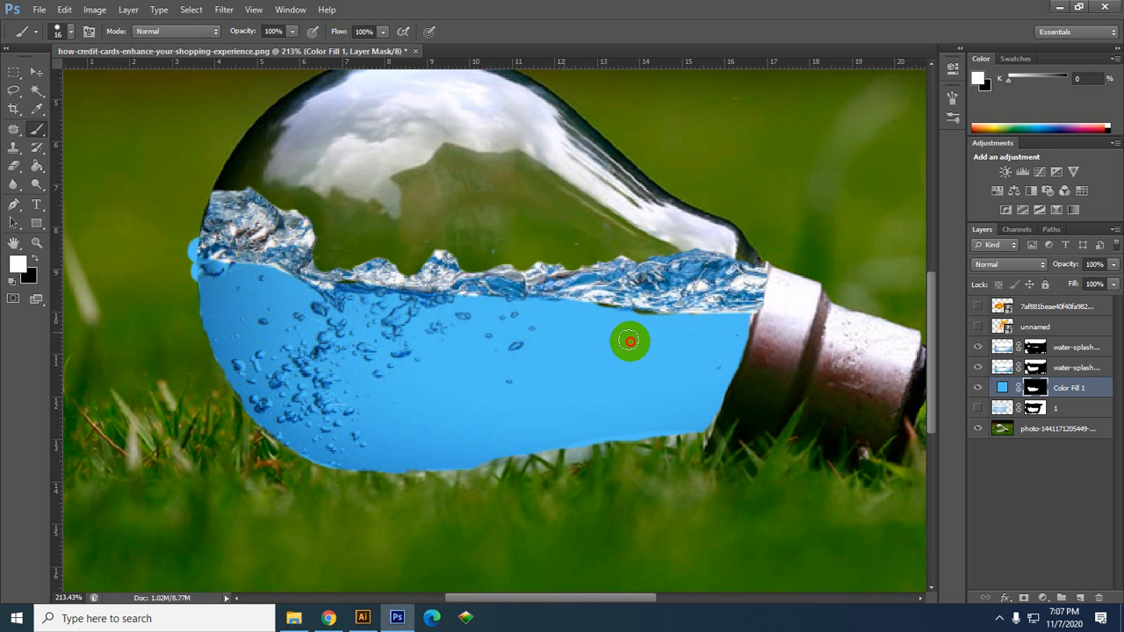
{"action": "mouse_move", "coordinate": [597, 314]}
{"action": "left_mouse_down"}
{"action": "mouse_move", "coordinate": [560, 303]}
{"action": "mouse_move", "coordinate": [734, 318]}
{"action": "mouse_move", "coordinate": [694, 317]}
{"action": "left_mouse_up"}
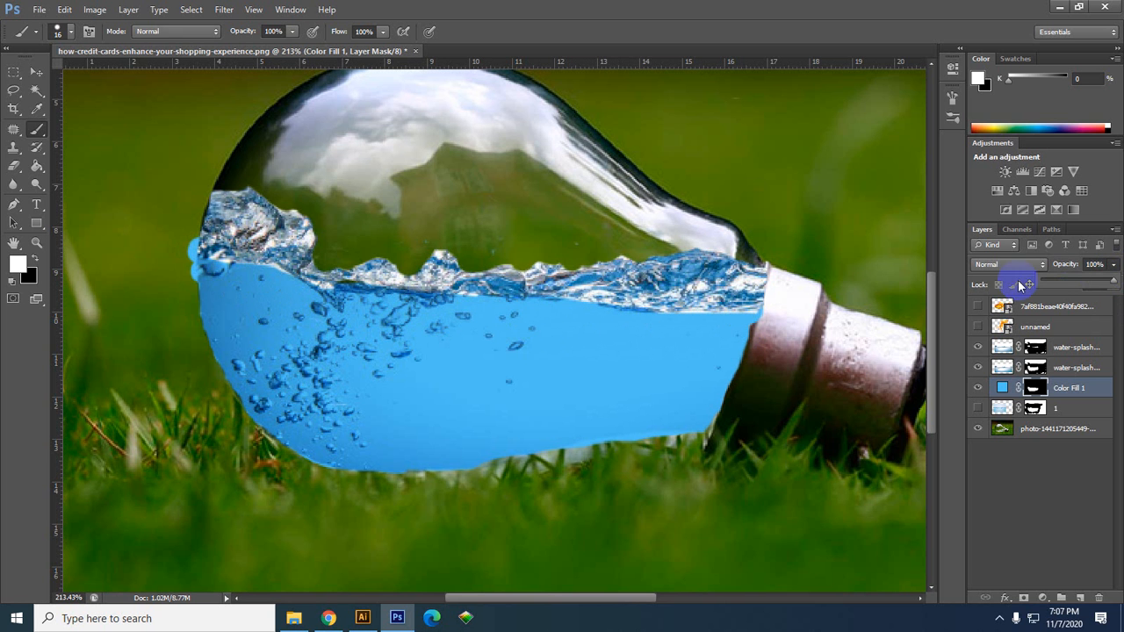
Lower the original water splash layer's opacity to 88%.
{"action": "left_click", "coordinate": [1000, 351]}
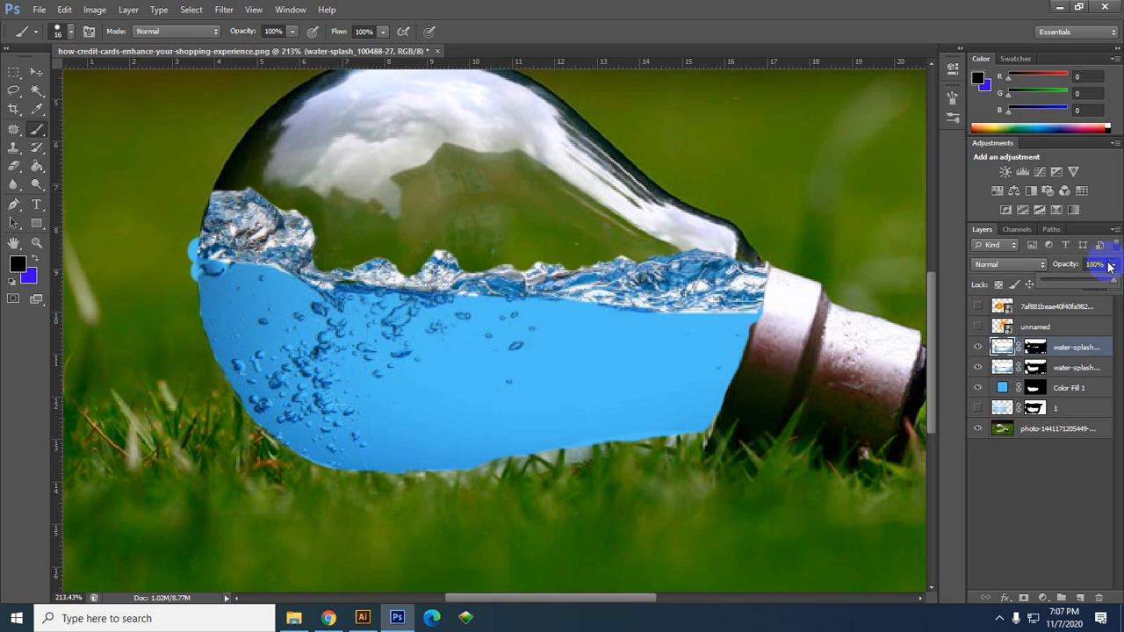
{"action": "left_click", "coordinate": [1072, 281]}
{"action": "left_click_drag", "start_coordinate": [1097, 284], "coordinate": [1113, 284]}
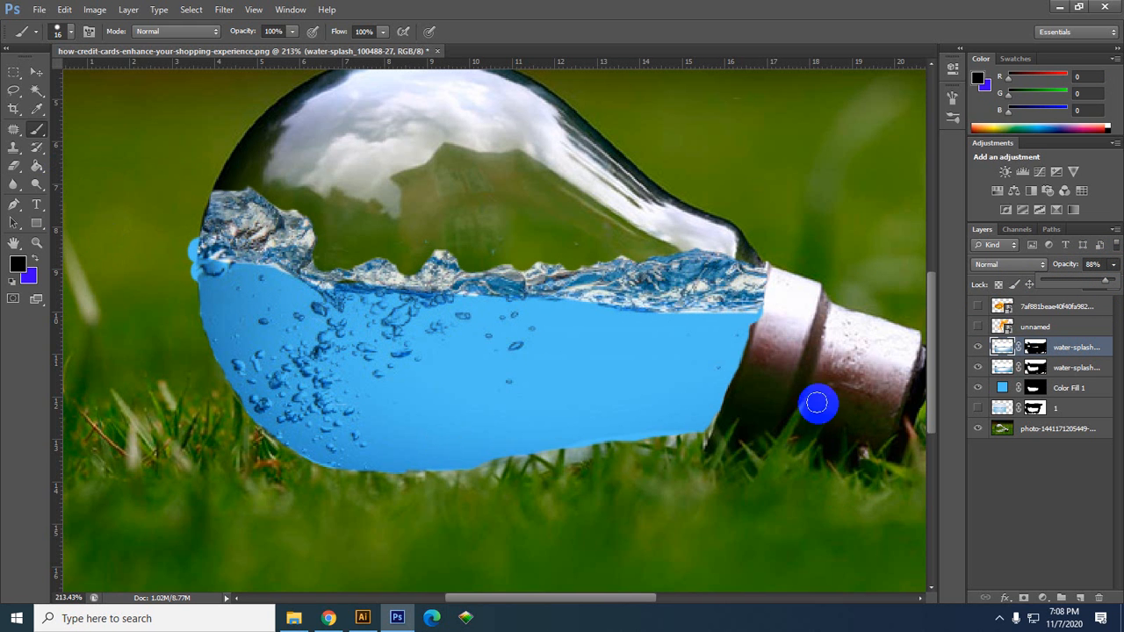
Paint black on the Color Fill 1 mask to remove the blue spill outside the bulb's rounded end beside the waves.
{"action": "left_click_drag", "start_coordinate": [816, 402], "coordinate": [753, 325]}
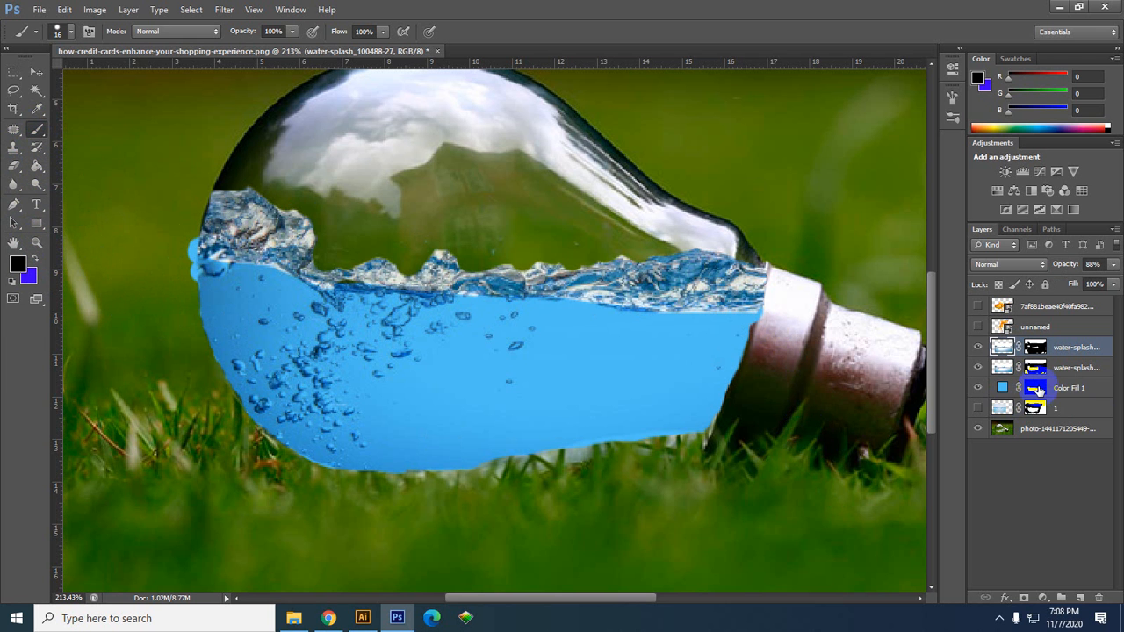
{"action": "left_click", "coordinate": [1037, 389]}
{"action": "key", "text": "d"}
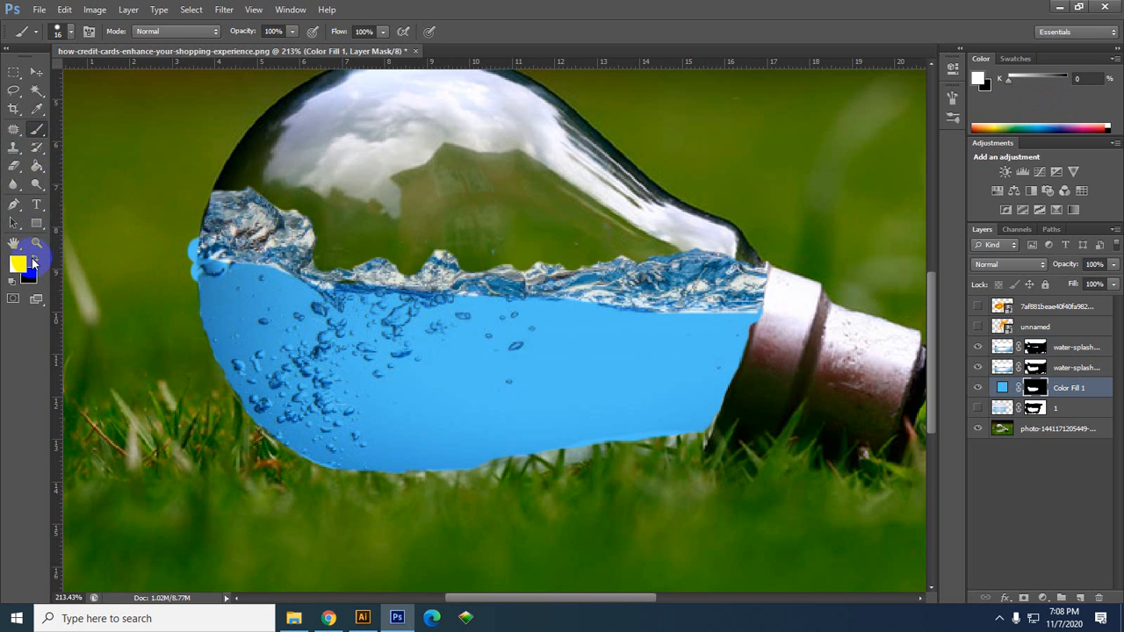
{"action": "left_click", "coordinate": [33, 257]}
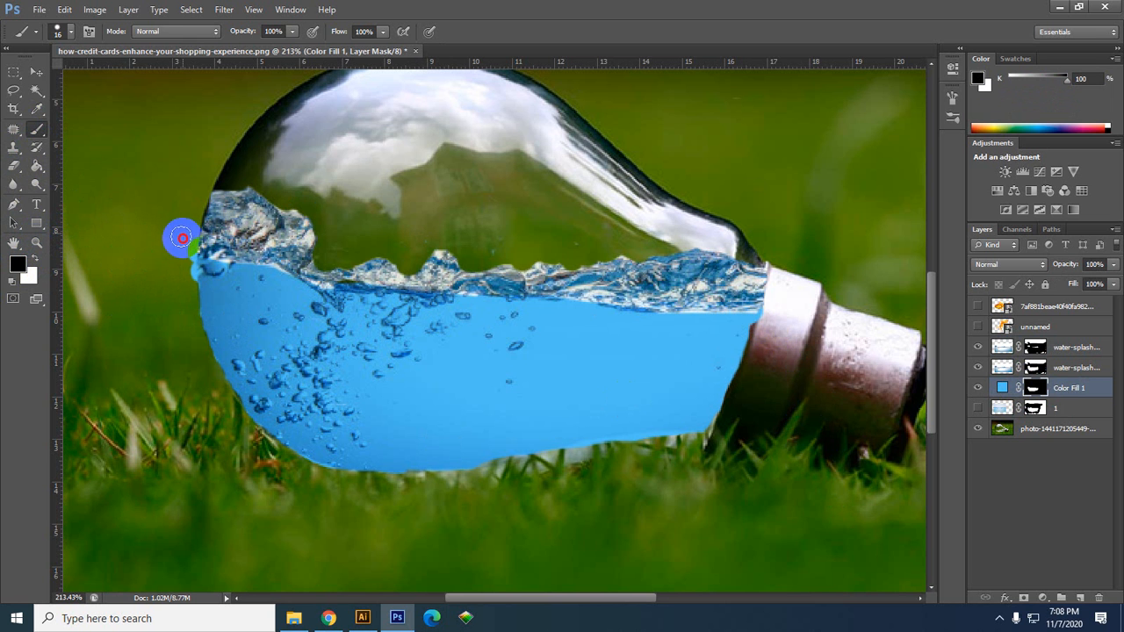
{"action": "mouse_move", "coordinate": [182, 237]}
{"action": "left_mouse_down"}
{"action": "mouse_move", "coordinate": [184, 269]}
{"action": "mouse_move", "coordinate": [192, 257]}
{"action": "left_mouse_up"}
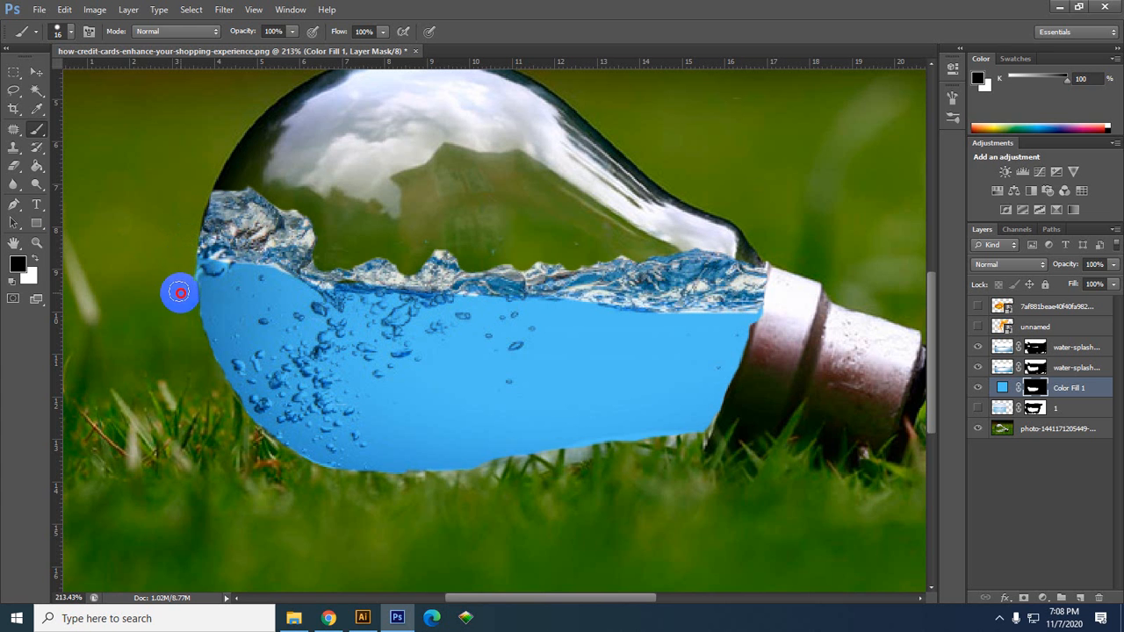
{"action": "scroll", "coordinate": [361, 367], "scroll_direction": "down", "scroll_amount": 2}
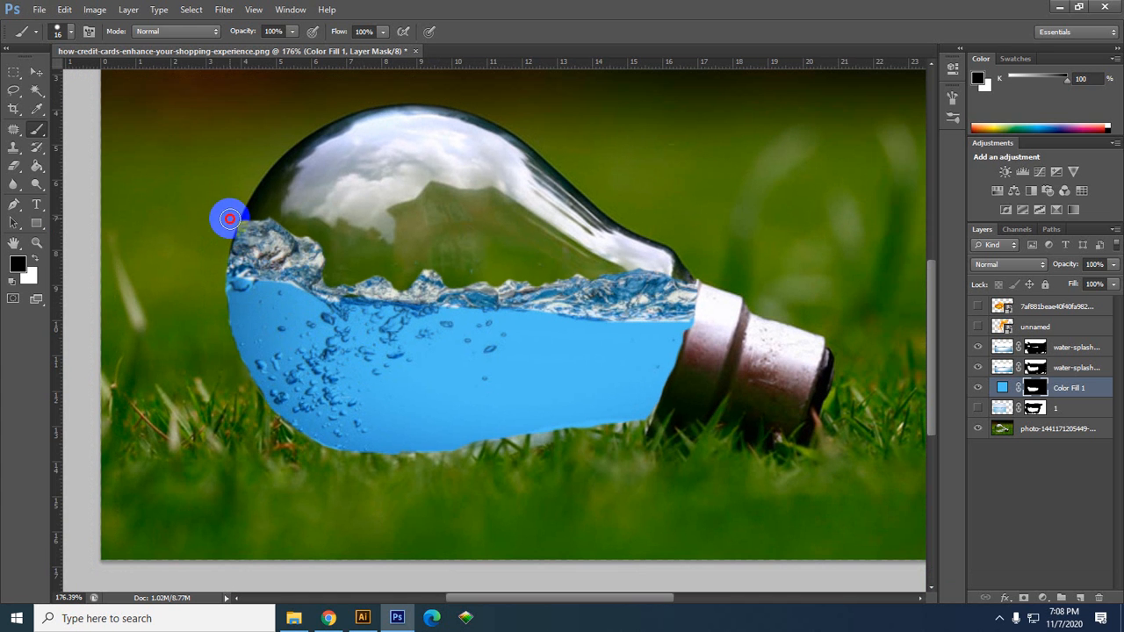
{"action": "scroll", "coordinate": [170, 304], "scroll_direction": "down", "scroll_amount": 3}
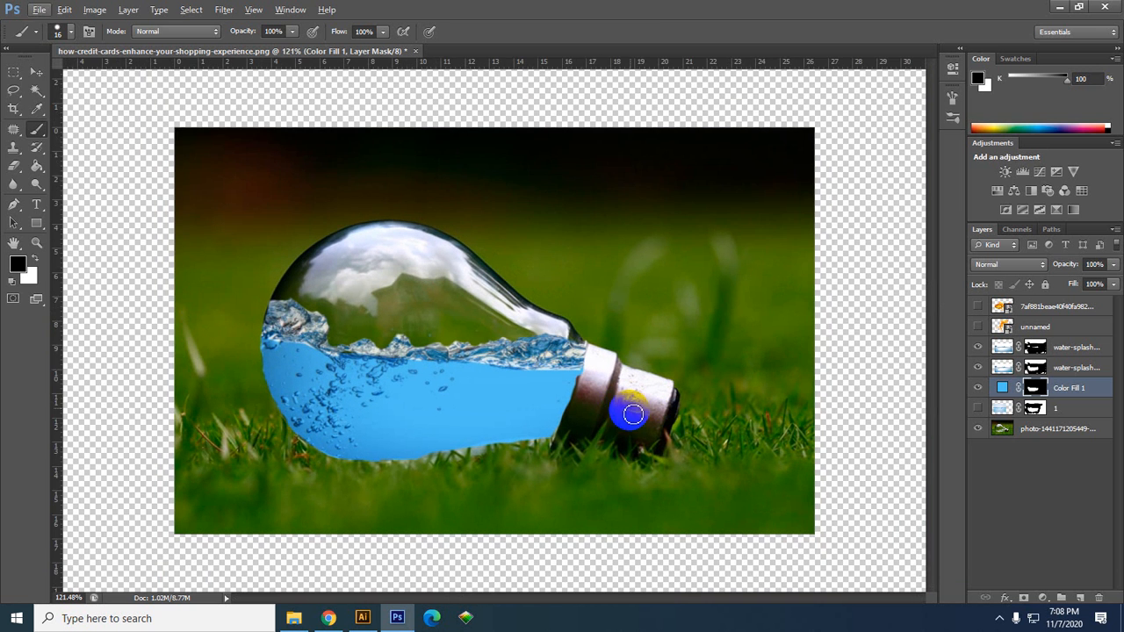
{"action": "scroll", "coordinate": [633, 414], "scroll_direction": "down", "scroll_amount": 1}
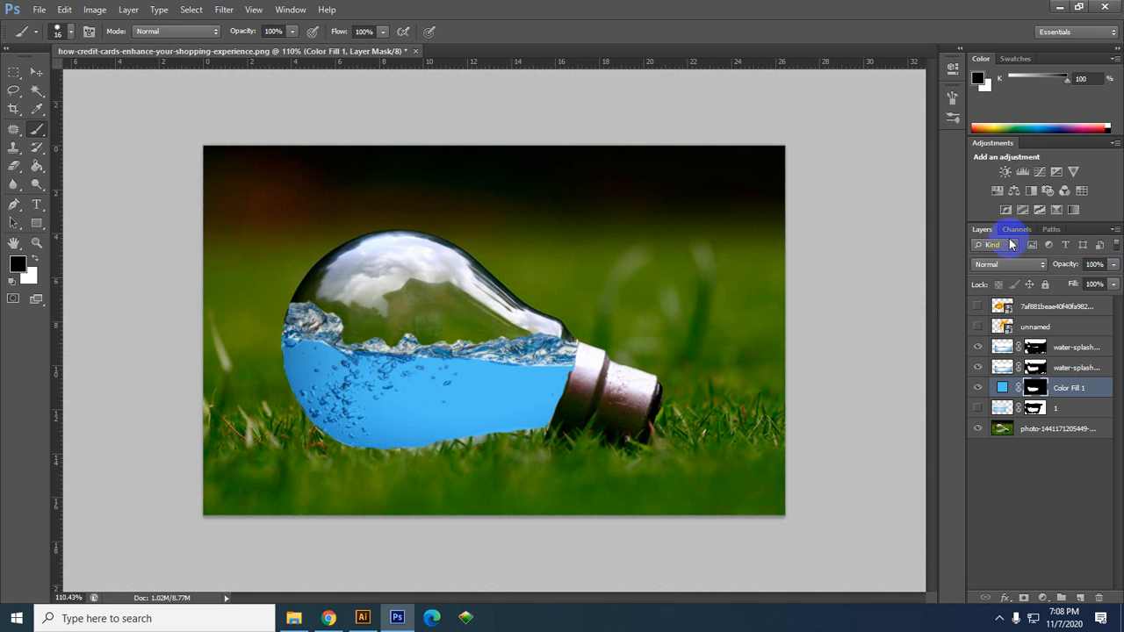
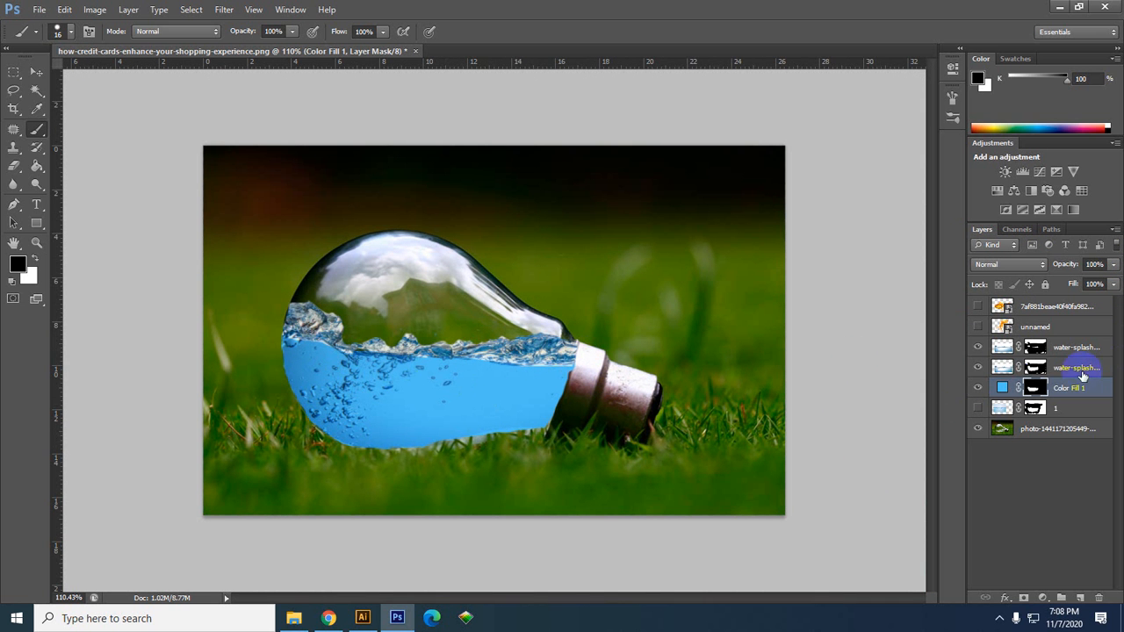
Paint white on the Color Fill 1 mask along the underside of the wave band, from the bulb's cap to its rounded end.
{"action": "left_click", "coordinate": [1007, 396]}
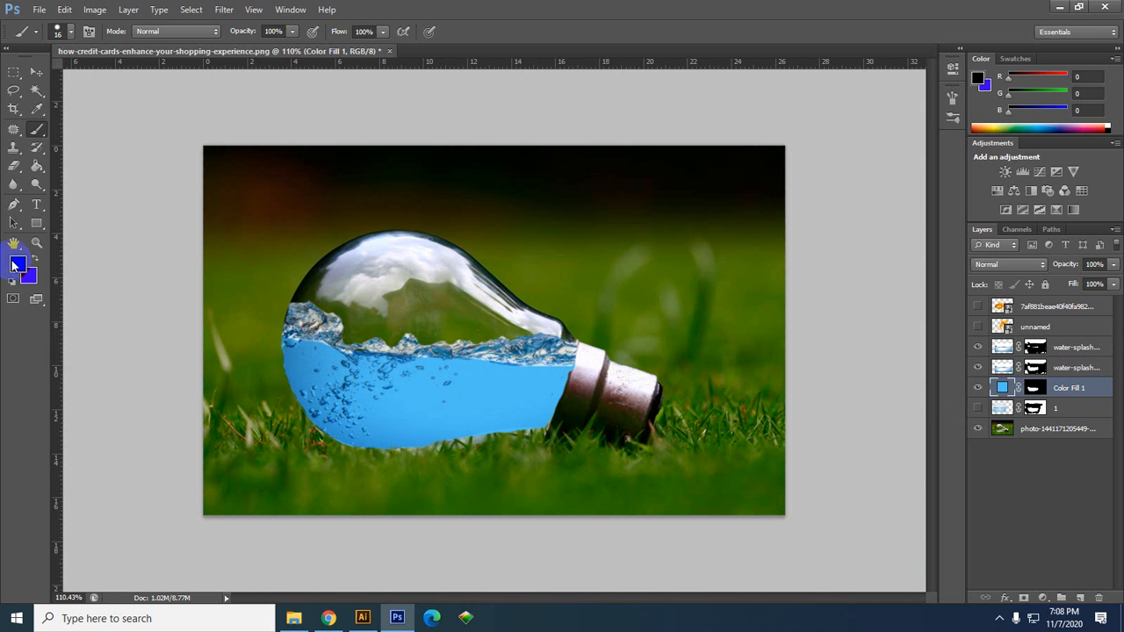
{"action": "left_click", "coordinate": [1035, 387]}
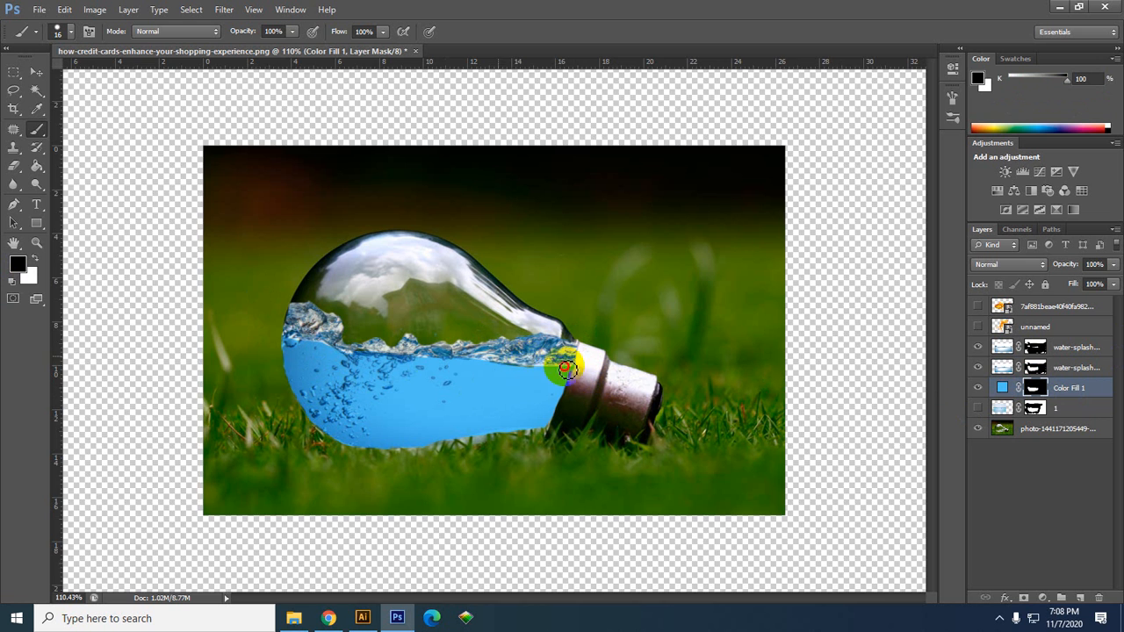
{"action": "key", "text": "ctrl+z"}
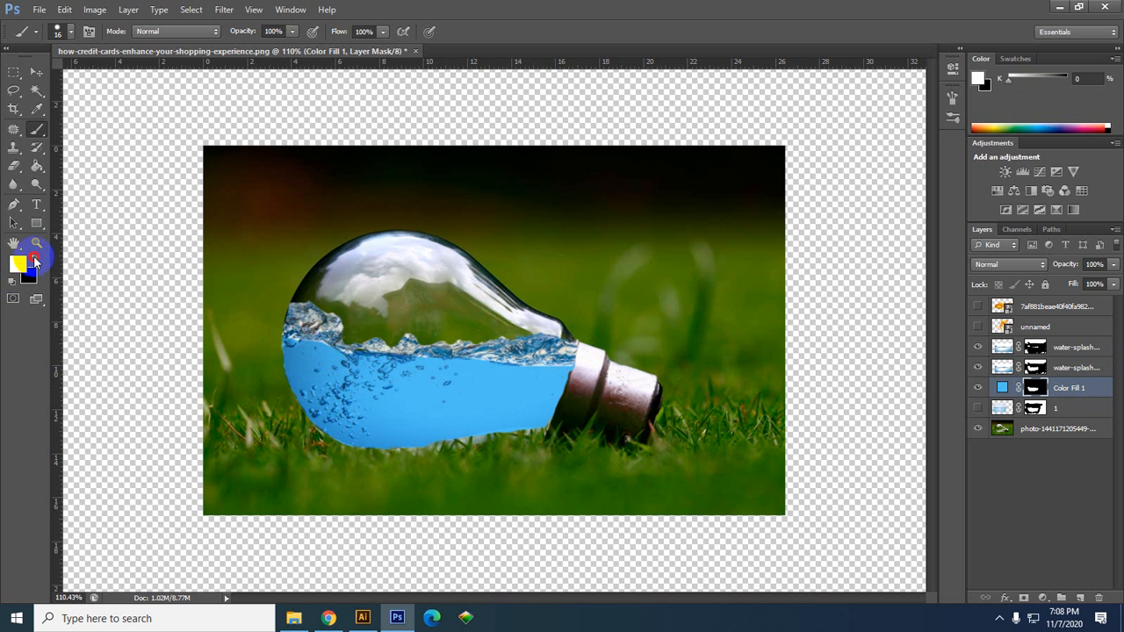
{"action": "left_click", "coordinate": [573, 374]}
{"action": "mouse_move", "coordinate": [576, 374]}
{"action": "left_mouse_down"}
{"action": "mouse_move", "coordinate": [377, 355]}
{"action": "mouse_move", "coordinate": [442, 371]}
{"action": "mouse_move", "coordinate": [416, 367]}
{"action": "mouse_move", "coordinate": [499, 366]}
{"action": "mouse_move", "coordinate": [475, 370]}
{"action": "mouse_move", "coordinate": [502, 380]}
{"action": "mouse_move", "coordinate": [584, 373]}
{"action": "mouse_move", "coordinate": [586, 362]}
{"action": "mouse_move", "coordinate": [599, 371]}
{"action": "mouse_move", "coordinate": [565, 378]}
{"action": "mouse_move", "coordinate": [594, 377]}
{"action": "mouse_move", "coordinate": [594, 362]}
{"action": "mouse_move", "coordinate": [585, 376]}
{"action": "mouse_move", "coordinate": [443, 374]}
{"action": "mouse_move", "coordinate": [487, 361]}
{"action": "mouse_move", "coordinate": [398, 370]}
{"action": "mouse_move", "coordinate": [374, 360]}
{"action": "mouse_move", "coordinate": [342, 373]}
{"action": "mouse_move", "coordinate": [318, 360]}
{"action": "mouse_move", "coordinate": [335, 356]}
{"action": "mouse_move", "coordinate": [288, 363]}
{"action": "mouse_move", "coordinate": [229, 327]}
{"action": "mouse_move", "coordinate": [230, 316]}
{"action": "mouse_move", "coordinate": [225, 331]}
{"action": "mouse_move", "coordinate": [242, 351]}
{"action": "mouse_move", "coordinate": [254, 326]}
{"action": "mouse_move", "coordinate": [273, 351]}
{"action": "left_mouse_up"}
{"action": "scroll", "coordinate": [403, 350], "scroll_direction": "up", "scroll_amount": 3}
{"action": "scroll", "coordinate": [507, 378], "scroll_direction": "down", "scroll_amount": 1}
{"action": "scroll", "coordinate": [507, 378], "scroll_direction": "down", "scroll_amount": 1}
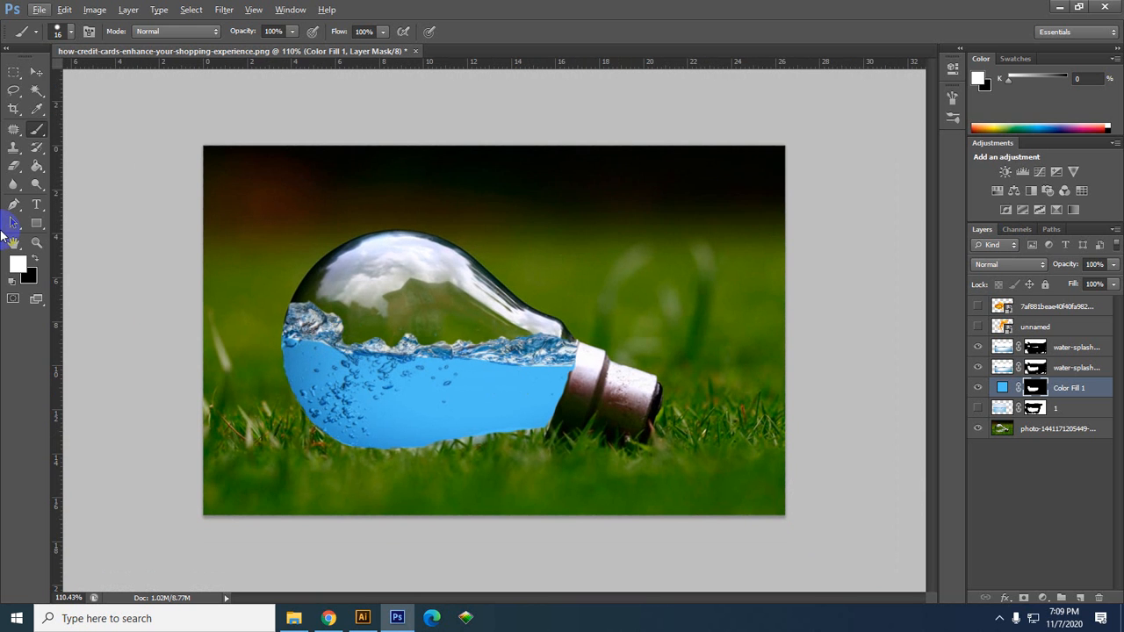
Paint black on the original water splash layer's mask just below the wave band to clean its lower edge.
{"action": "left_click", "coordinate": [1035, 350]}
{"action": "left_click", "coordinate": [38, 256]}
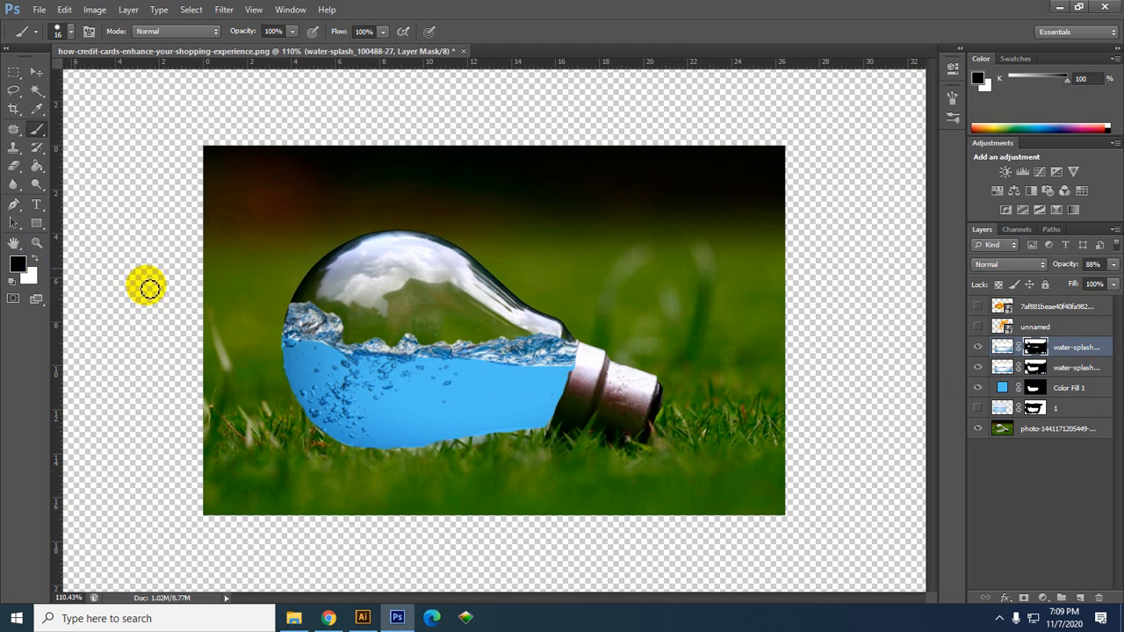
{"action": "mouse_move", "coordinate": [561, 370]}
{"action": "left_mouse_down"}
{"action": "mouse_move", "coordinate": [477, 369]}
{"action": "mouse_move", "coordinate": [569, 376]}
{"action": "mouse_move", "coordinate": [488, 369]}
{"action": "left_mouse_up"}
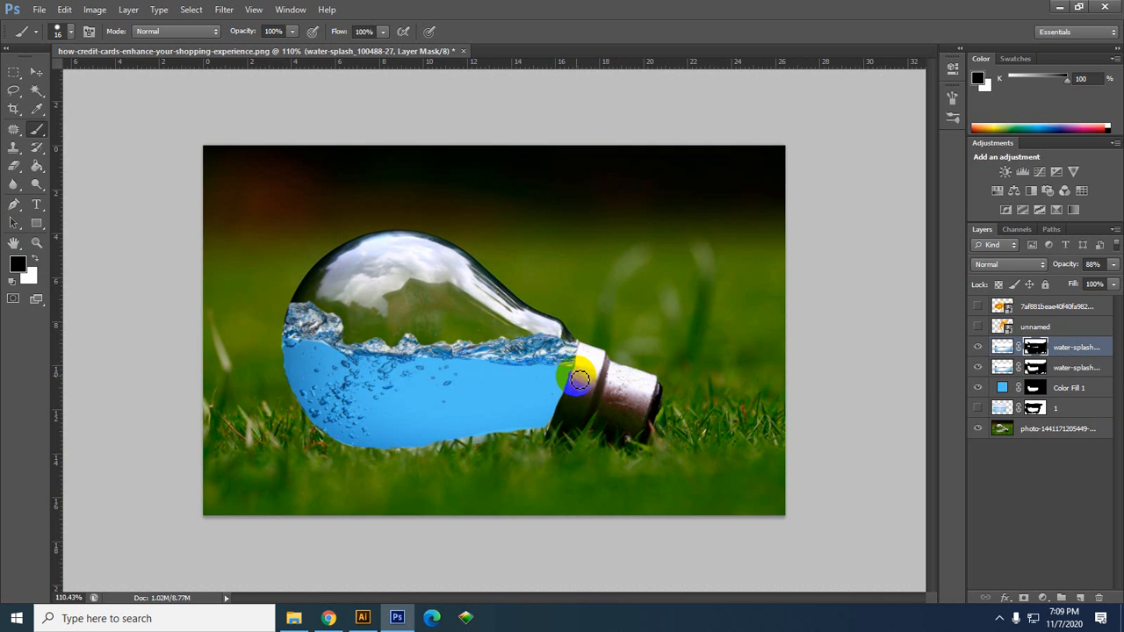
{"action": "mouse_move", "coordinate": [579, 378]}
{"action": "left_mouse_down"}
{"action": "mouse_move", "coordinate": [547, 368]}
{"action": "mouse_move", "coordinate": [341, 368]}
{"action": "left_mouse_up"}
{"action": "scroll", "coordinate": [493, 400], "scroll_direction": "down", "scroll_amount": 2}
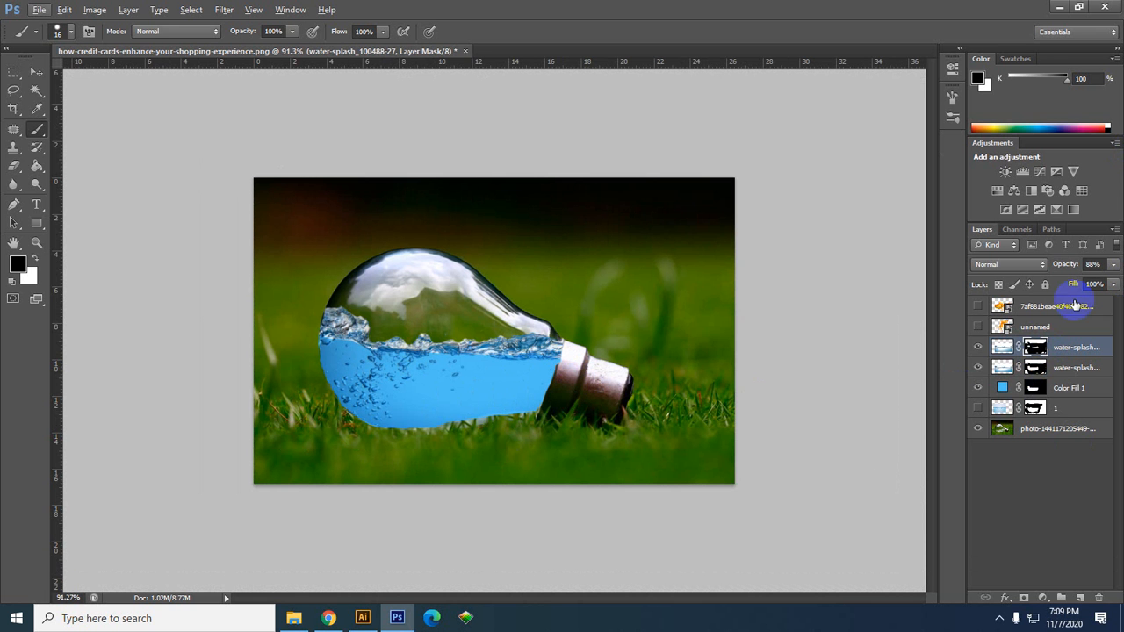
Make both goldfish layers visible and select them together.
{"action": "left_click", "coordinate": [1007, 329]}
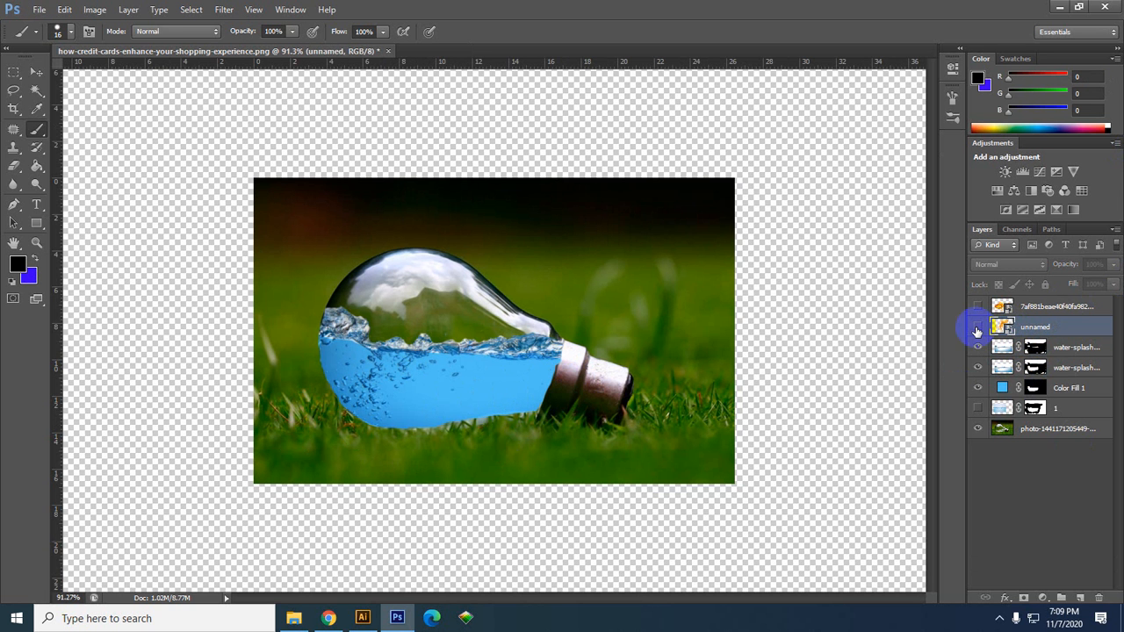
{"action": "left_click", "coordinate": [978, 327]}
{"action": "left_click", "coordinate": [978, 305]}
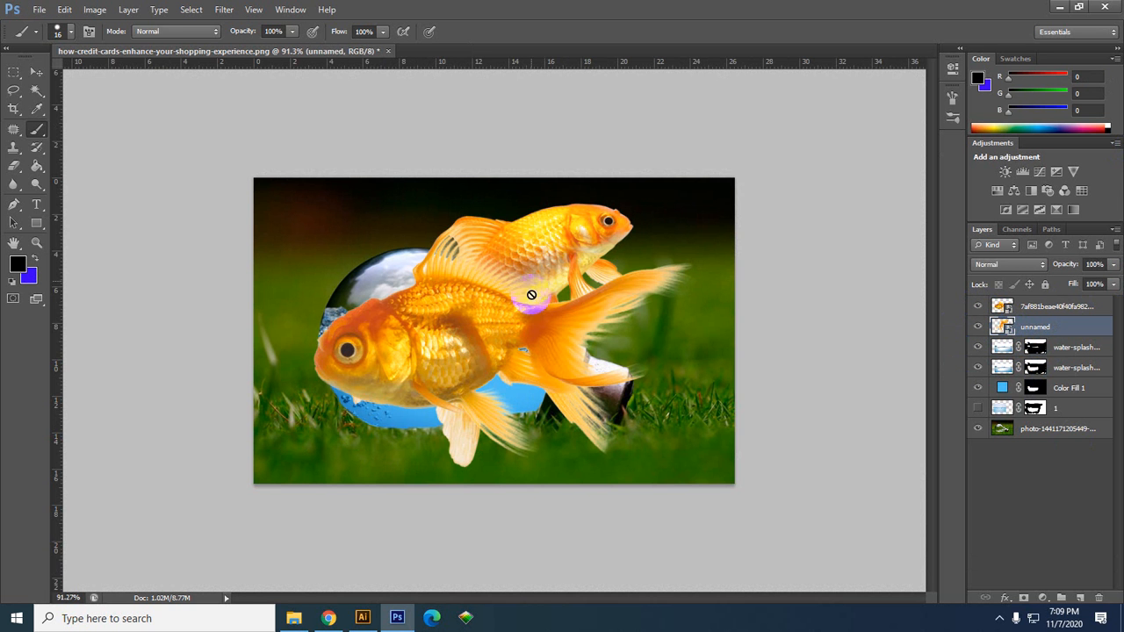
{"action": "key", "text": "ctrl+t"}
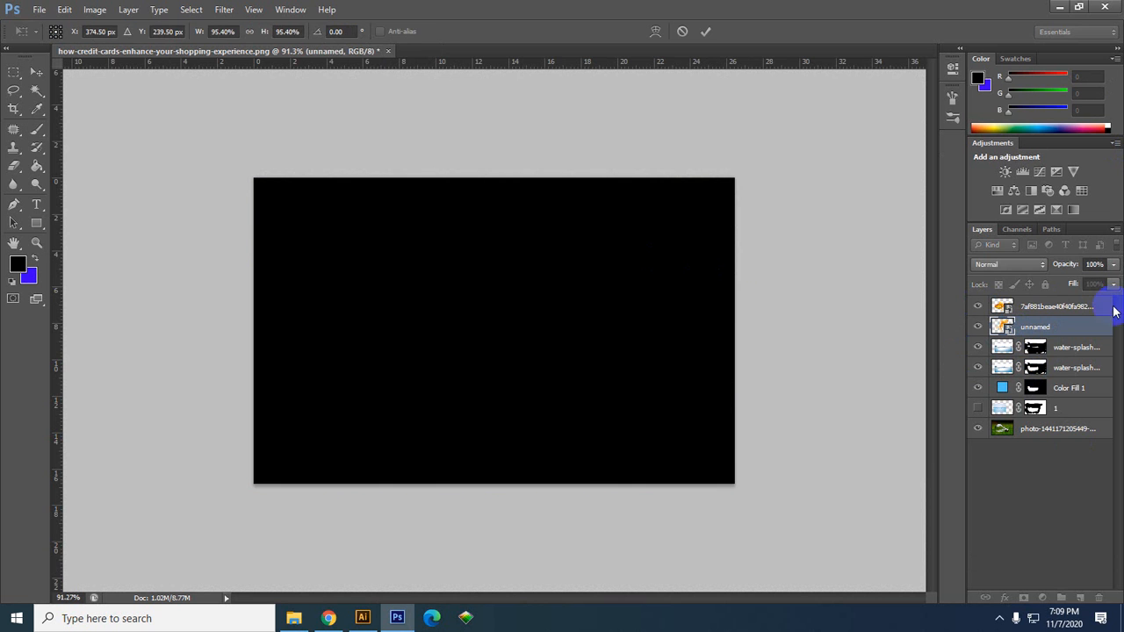
{"action": "key", "text": "Return"}
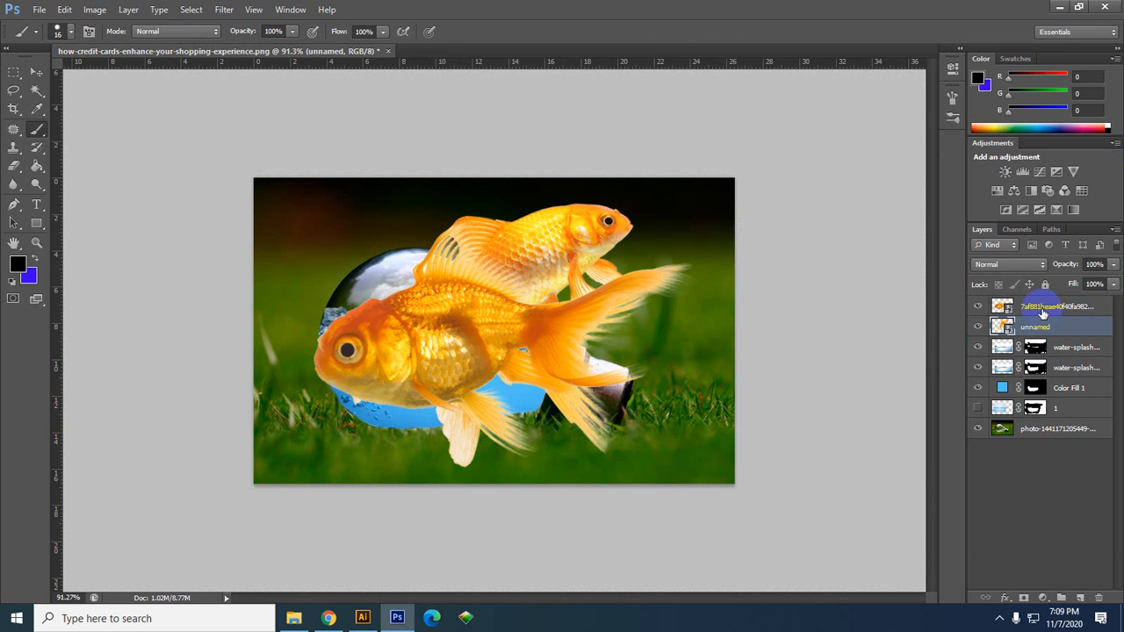
{"action": "left_click", "coordinate": [1033, 309], "text": "ctrl"}
{"action": "key", "text": "ctrl+t"}
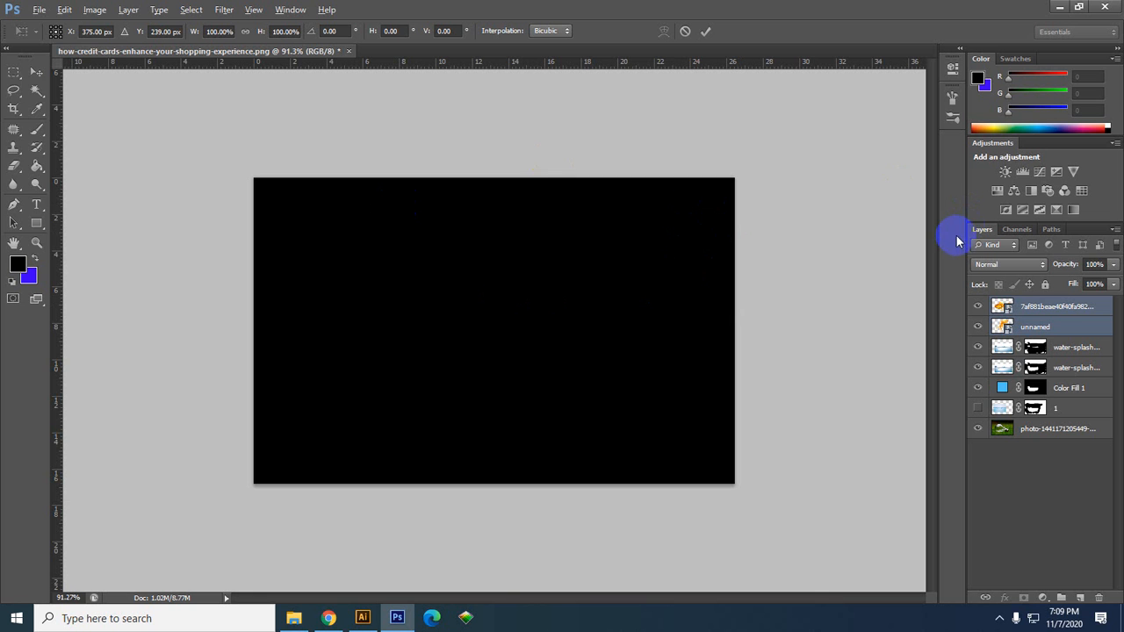
{"action": "key", "text": "alt+space"}
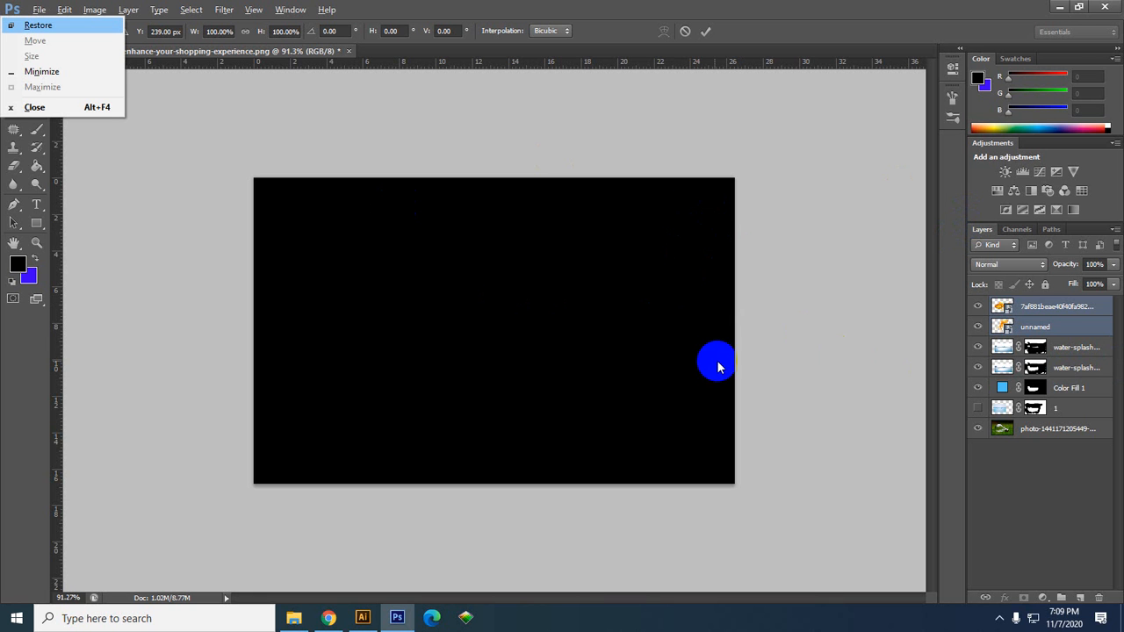
{"action": "left_click", "coordinate": [657, 336]}
{"action": "key", "text": "Return"}
{"action": "key", "text": "b"}
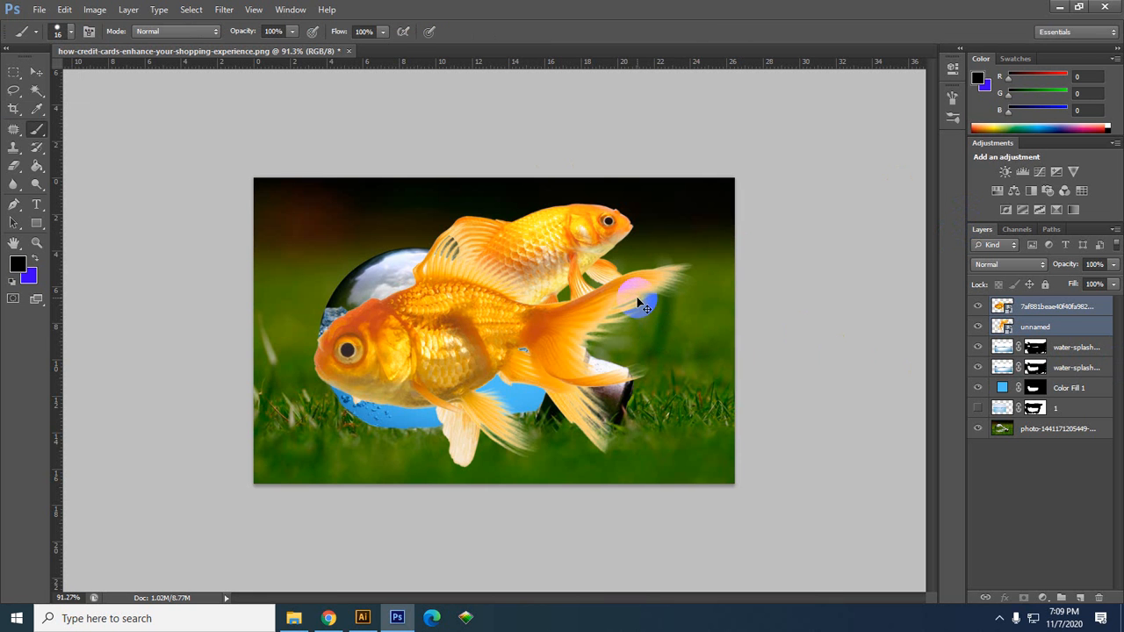
Scale both goldfish layers down together to about 31% around their centre with Free Transform.
{"action": "key", "text": "ctrl+t"}
{"action": "left_click_drag", "start_coordinate": [735, 179], "coordinate": [555, 283]}
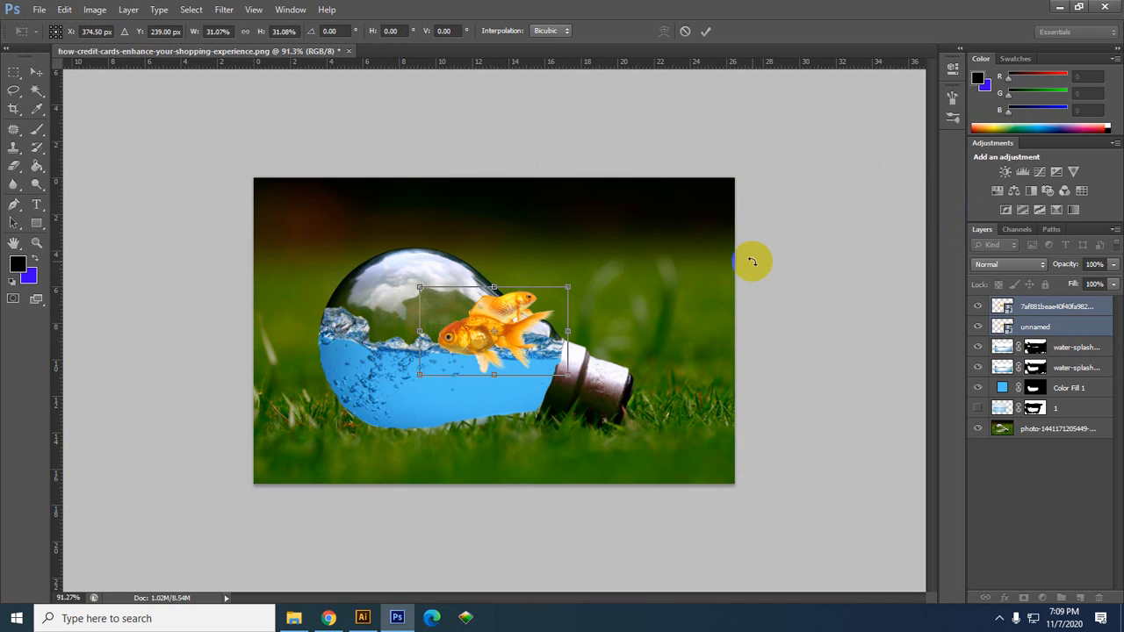
{"action": "key", "text": "Return"}
{"action": "key", "text": "b"}
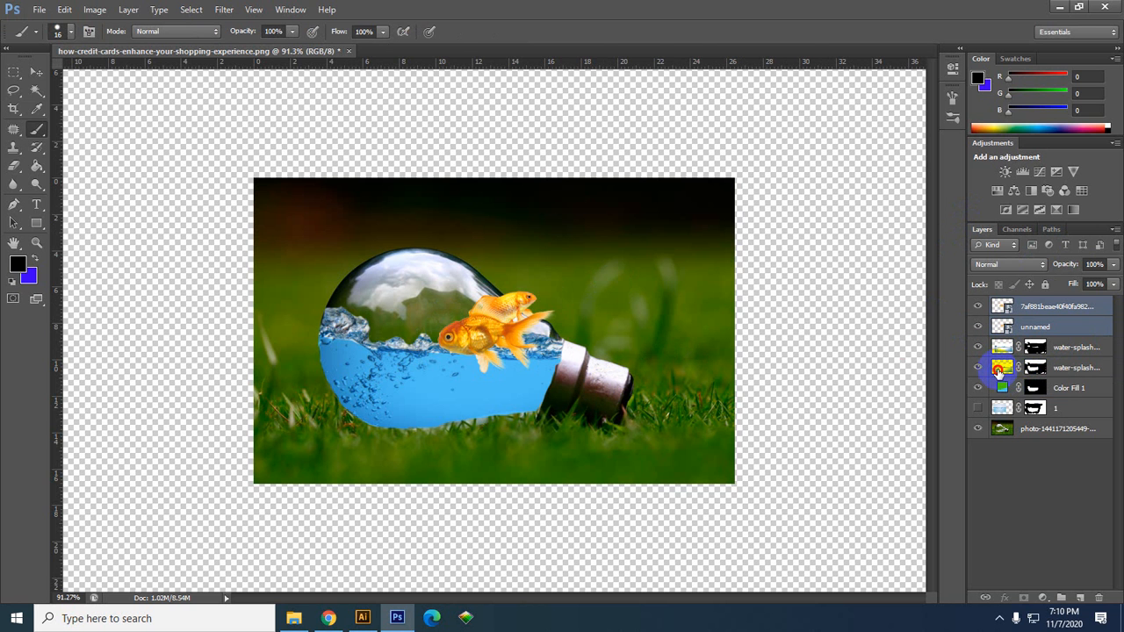
Toggle the visibility of each of the two water splash layers off and on to check what each contributes.
{"action": "left_click", "coordinate": [1000, 368]}
{"action": "left_click", "coordinate": [979, 369]}
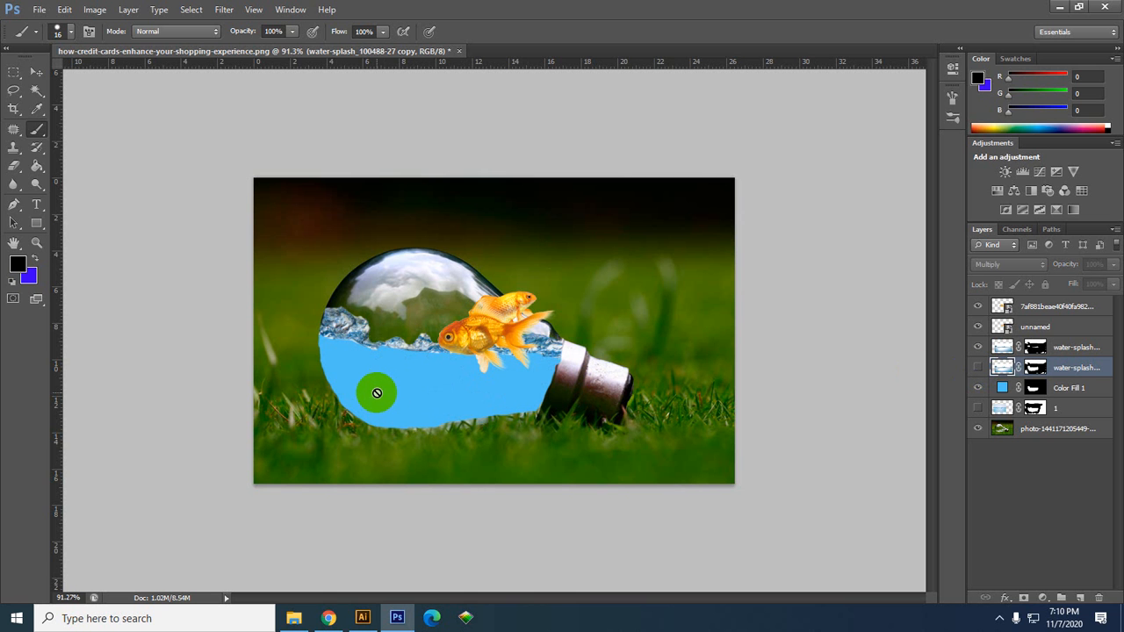
{"action": "left_click", "coordinate": [976, 368]}
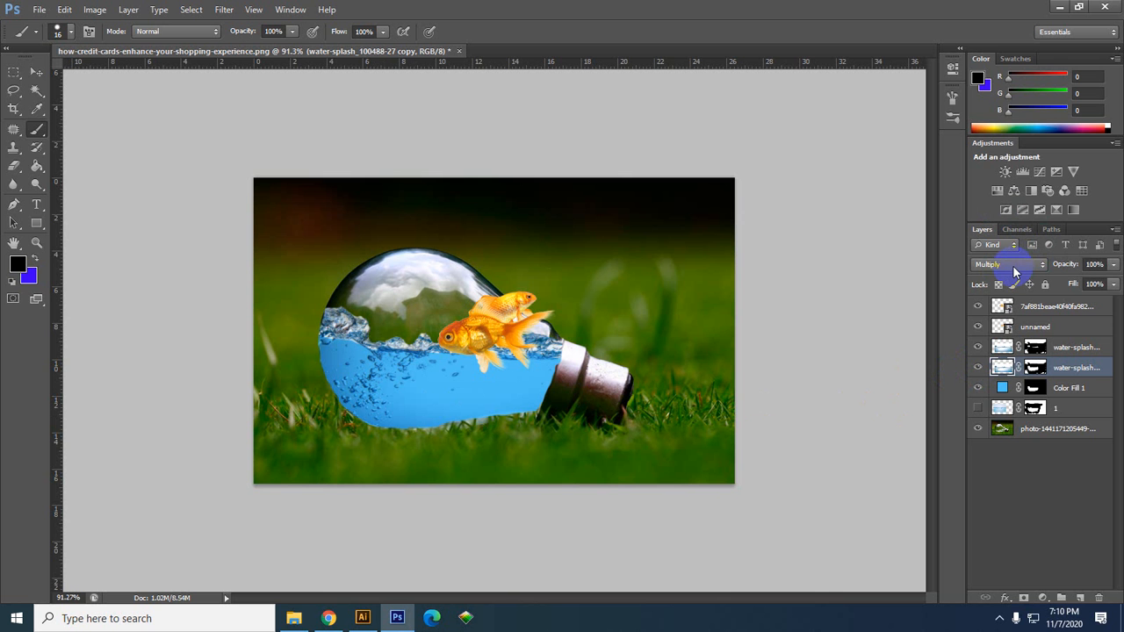
{"action": "left_click", "coordinate": [978, 348]}
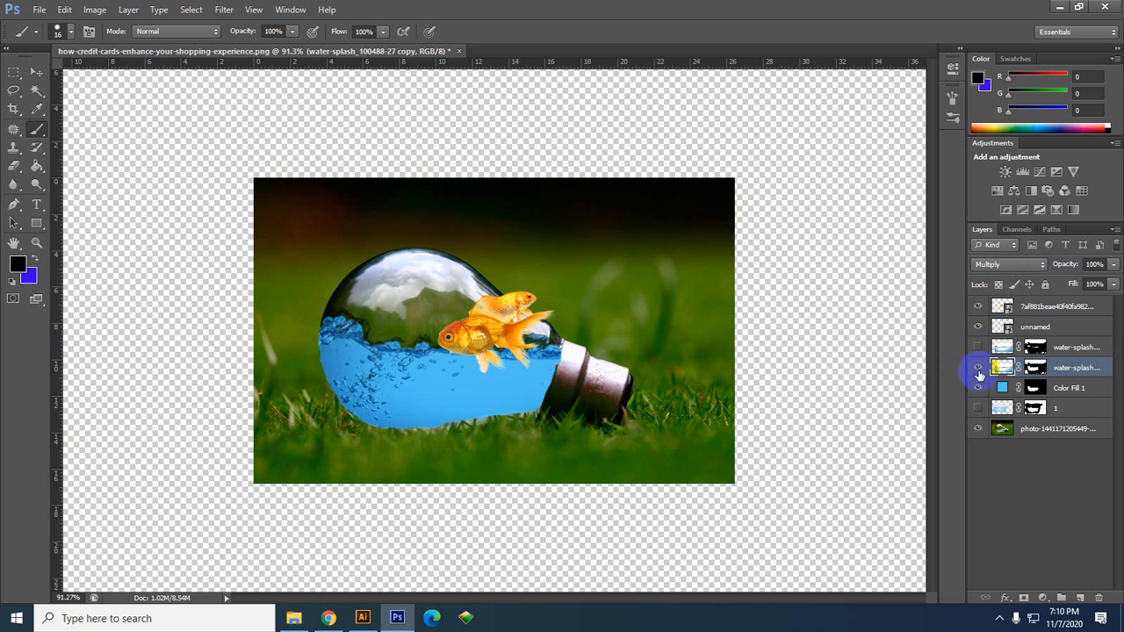
{"action": "left_click", "coordinate": [979, 348]}
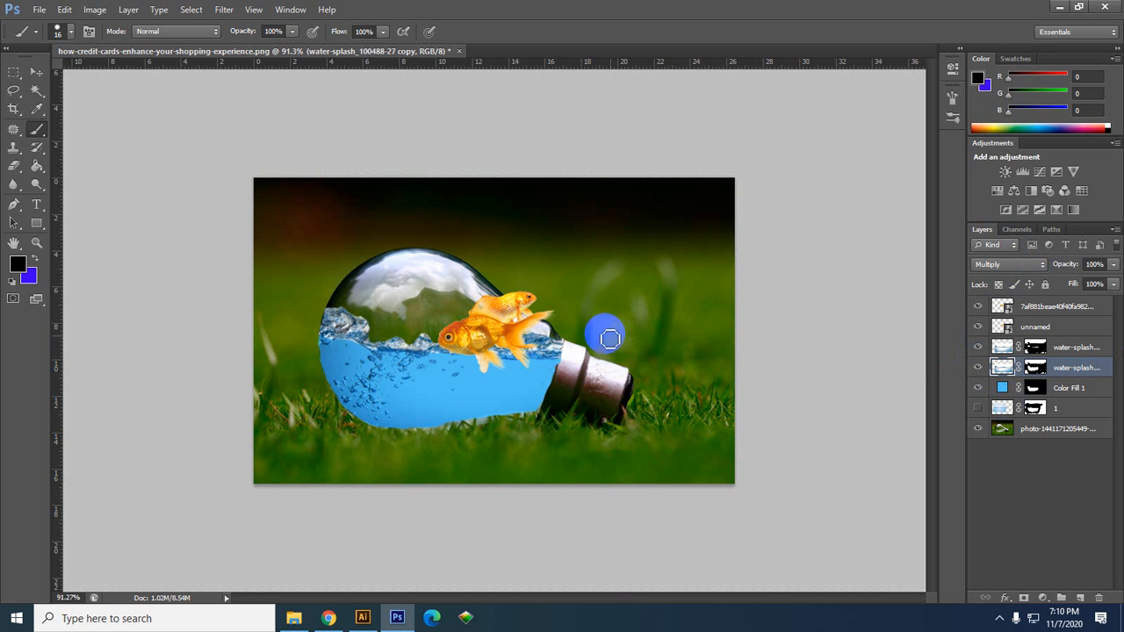
Move the two goldfish into the blue water, side by side below the wave band, and select both fish layers.
{"action": "left_click", "coordinate": [37, 71]}
{"action": "left_click_drag", "start_coordinate": [446, 314], "coordinate": [387, 387]}
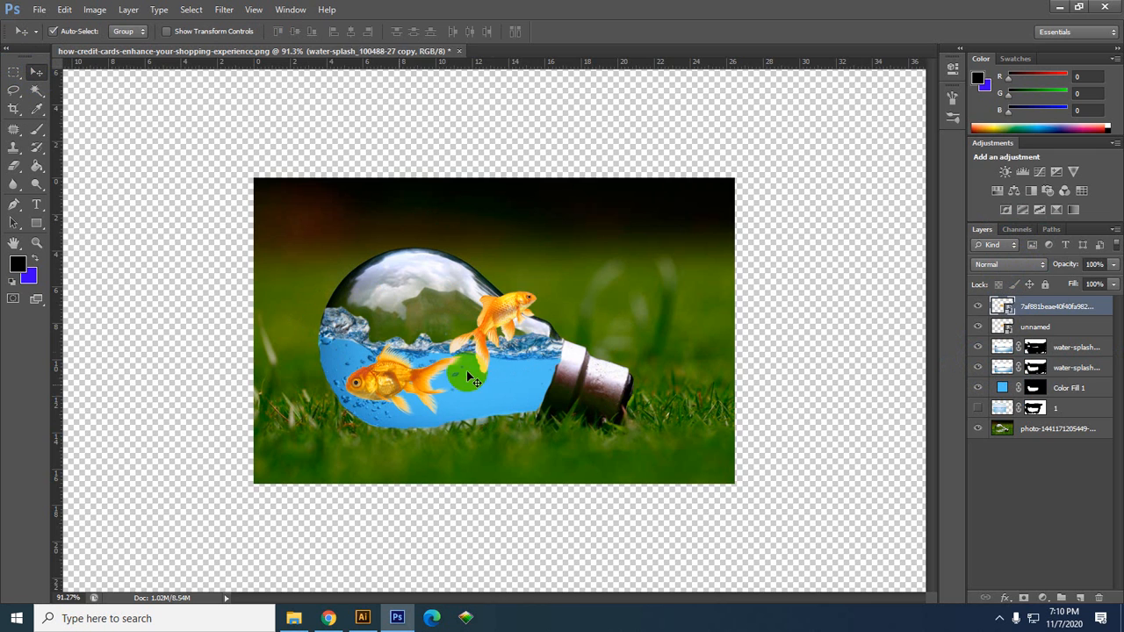
{"action": "left_click_drag", "start_coordinate": [503, 307], "coordinate": [485, 369]}
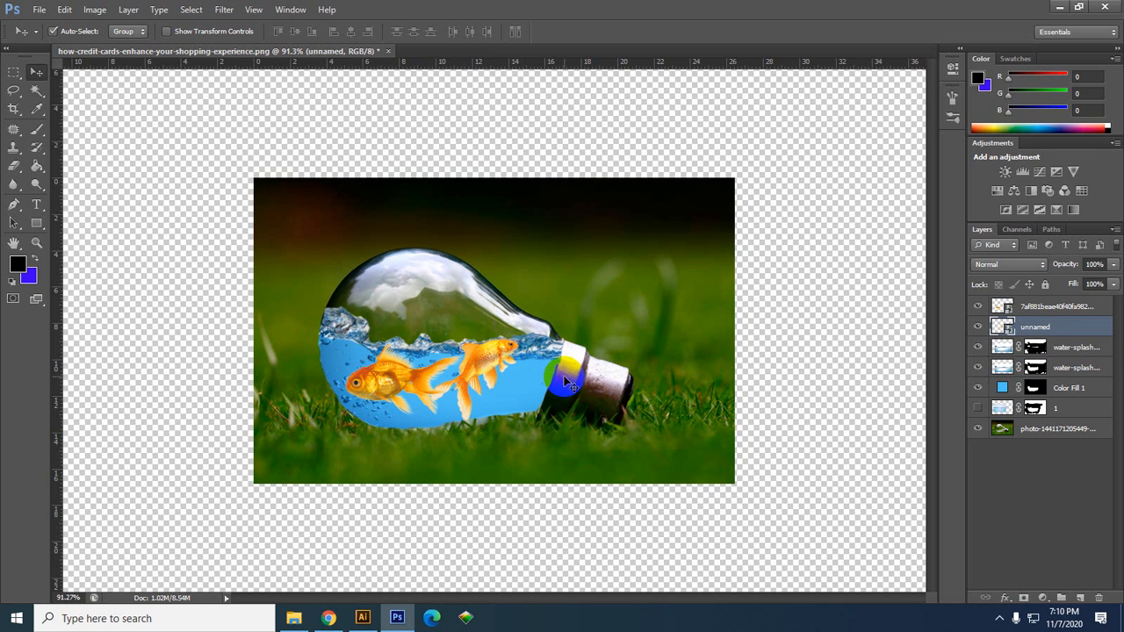
{"action": "left_click", "coordinate": [400, 378], "text": "shift"}
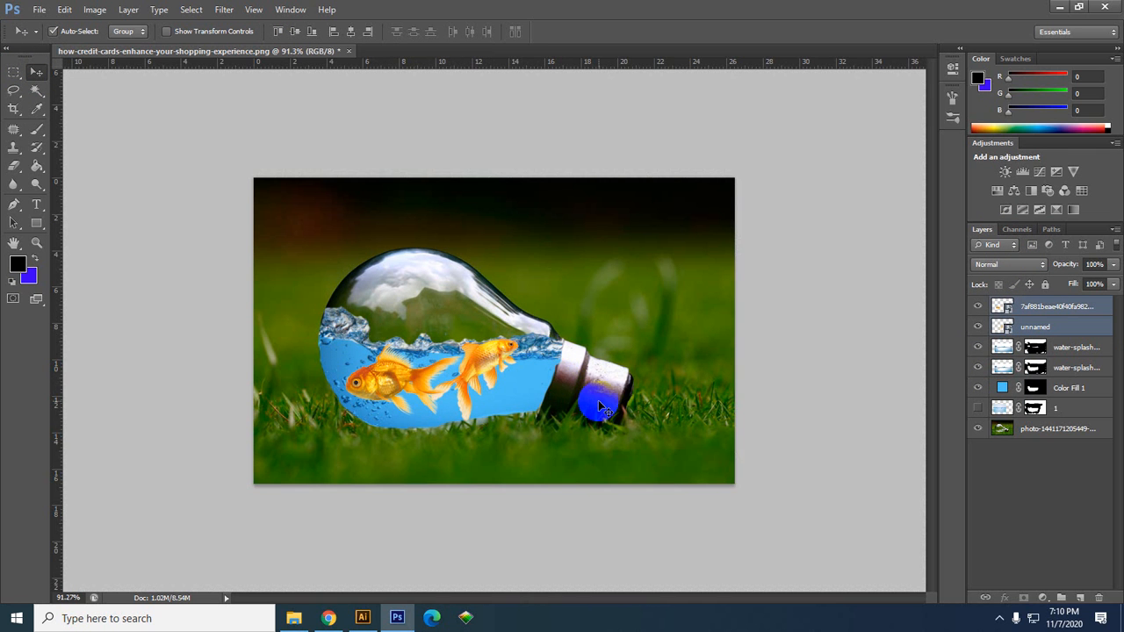
{"action": "key", "text": "ctrl+t"}
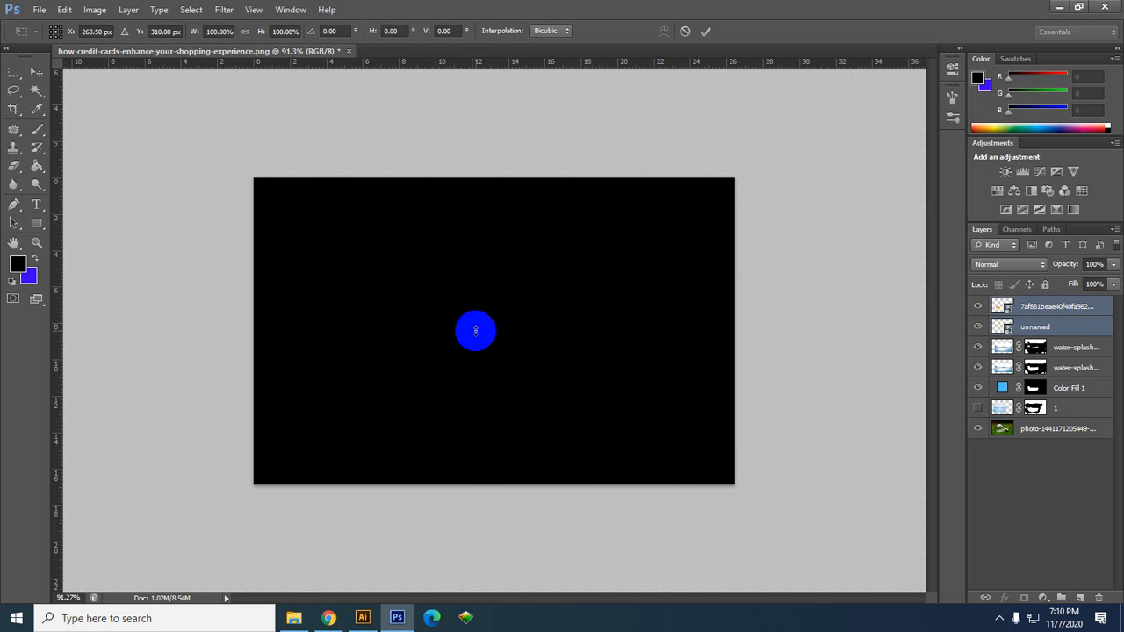
{"action": "left_click_drag", "start_coordinate": [475, 331], "coordinate": [469, 347]}
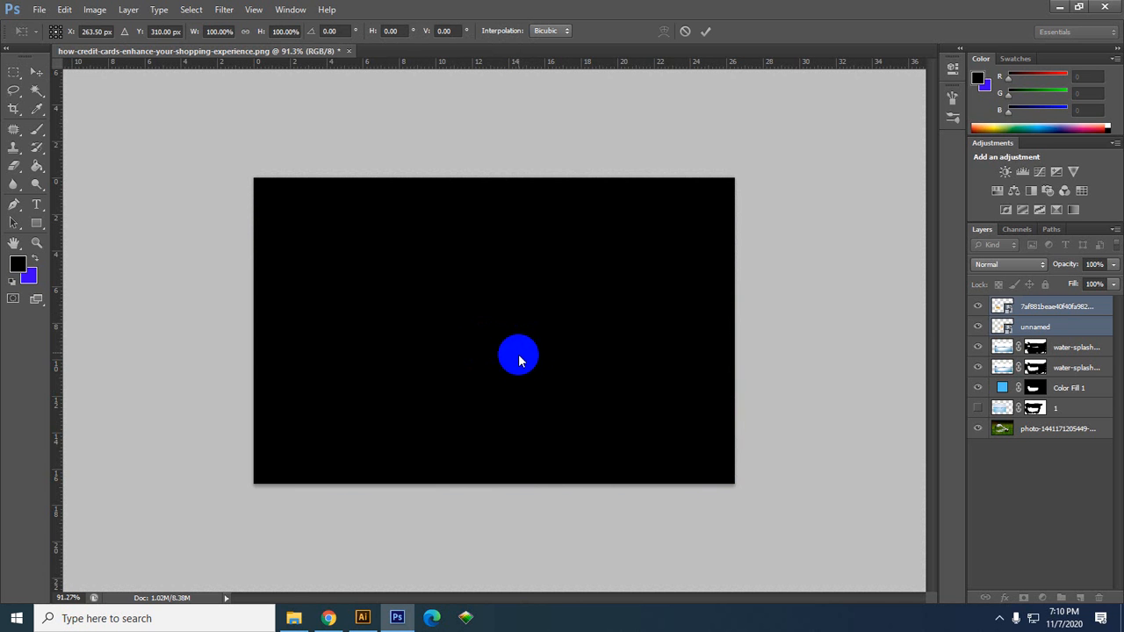
{"action": "key", "text": "alt+space"}
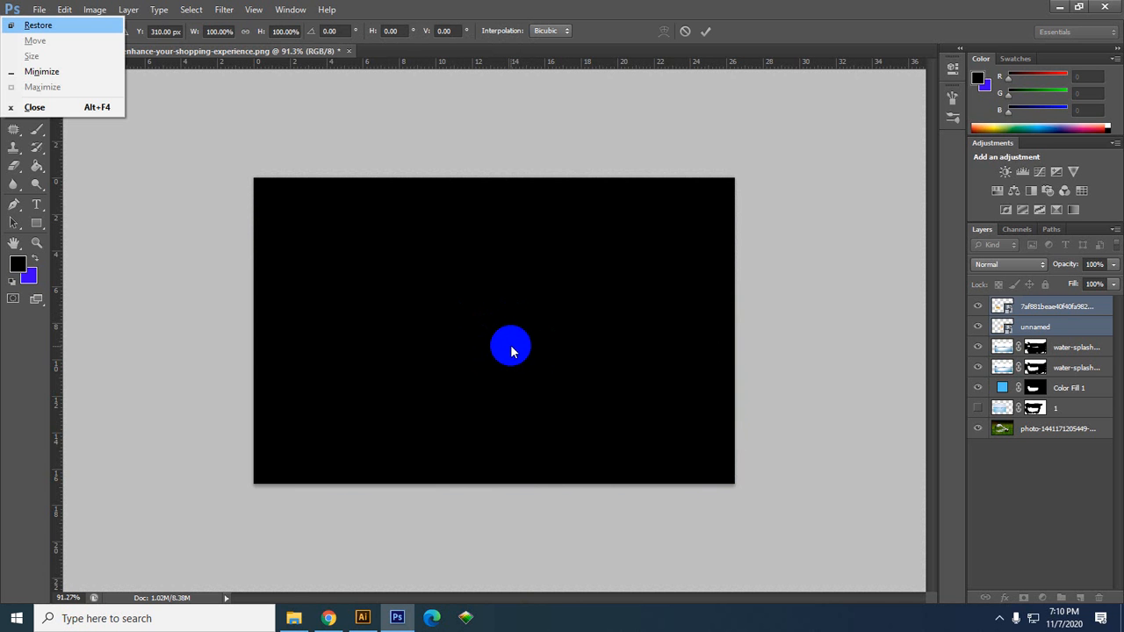
{"action": "key", "text": "Escape"}
{"action": "double_click", "coordinate": [533, 350]}
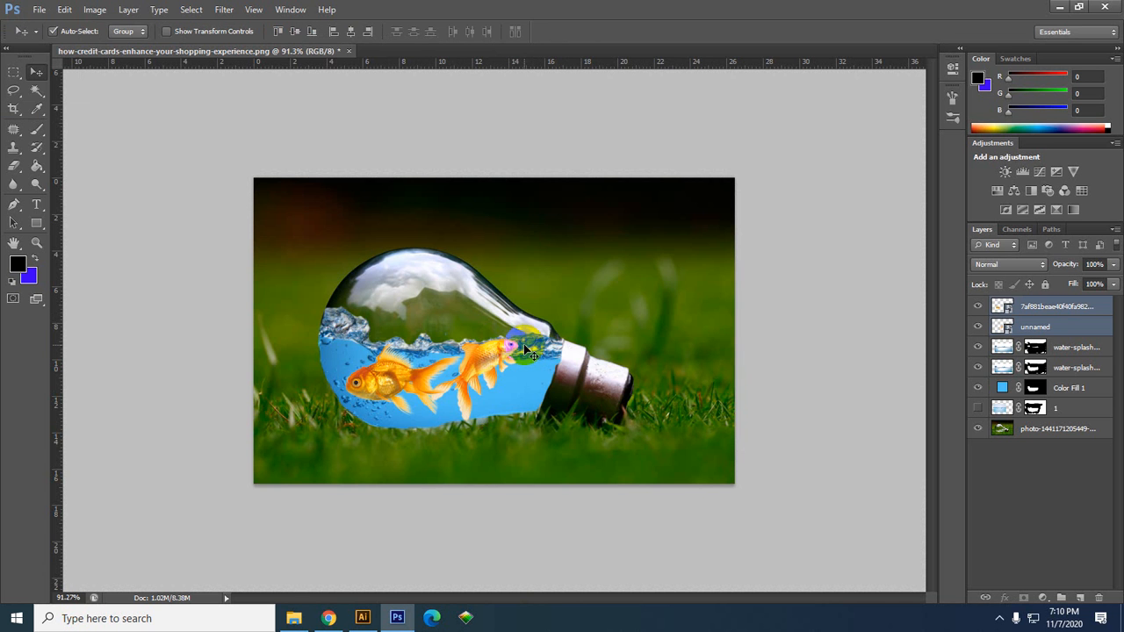
Scale both goldfish layers down together to about 70% with Free Transform.
{"action": "key", "text": "ctrl+t"}
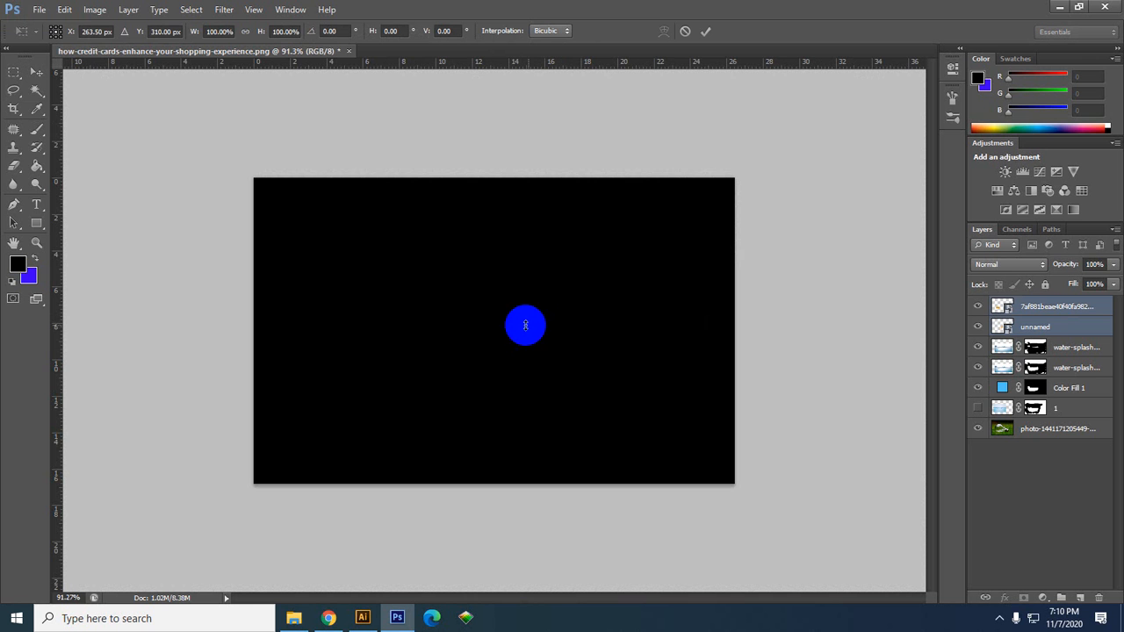
{"action": "left_click_drag", "start_coordinate": [523, 328], "coordinate": [497, 350]}
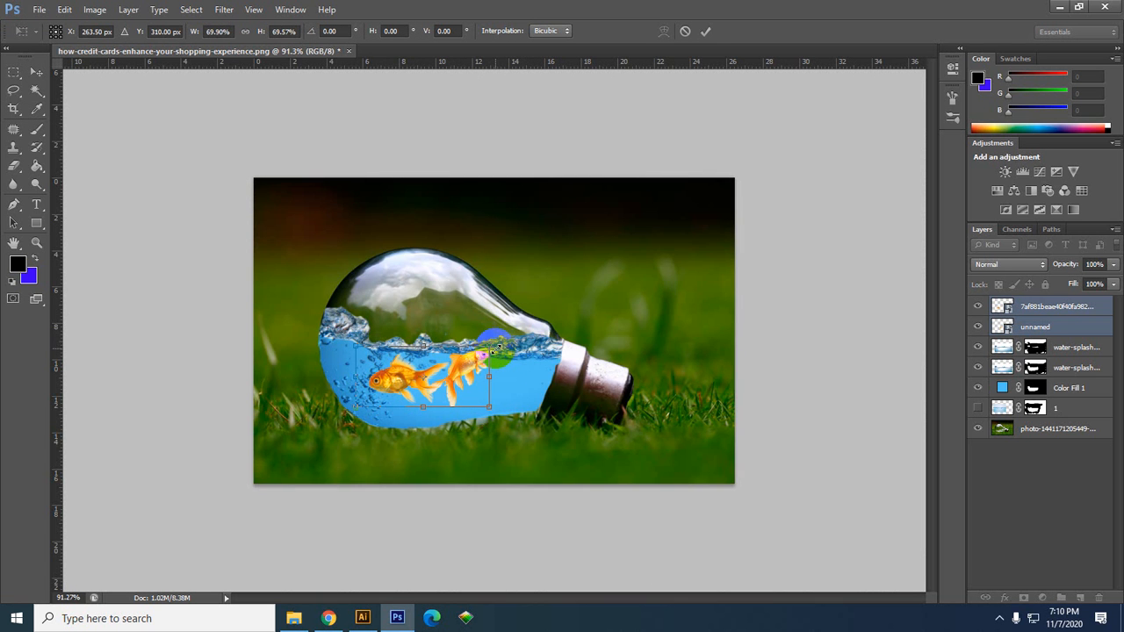
{"action": "key", "text": "Return"}
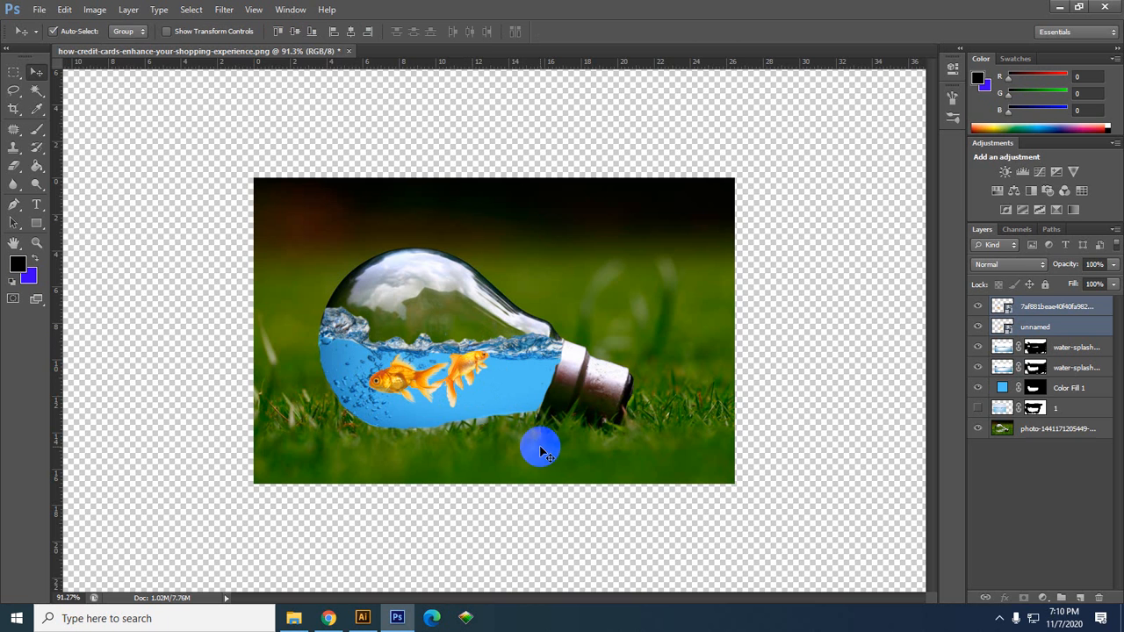
Move the two goldfish farther apart in the water, one towards the bulb's rounded end and the other towards its neck.
{"action": "left_click", "coordinate": [541, 447]}
{"action": "scroll", "coordinate": [457, 422], "scroll_direction": "up", "scroll_amount": 5}
{"action": "left_click_drag", "start_coordinate": [455, 400], "coordinate": [500, 396]}
{"action": "left_click_drag", "start_coordinate": [332, 400], "coordinate": [323, 410]}
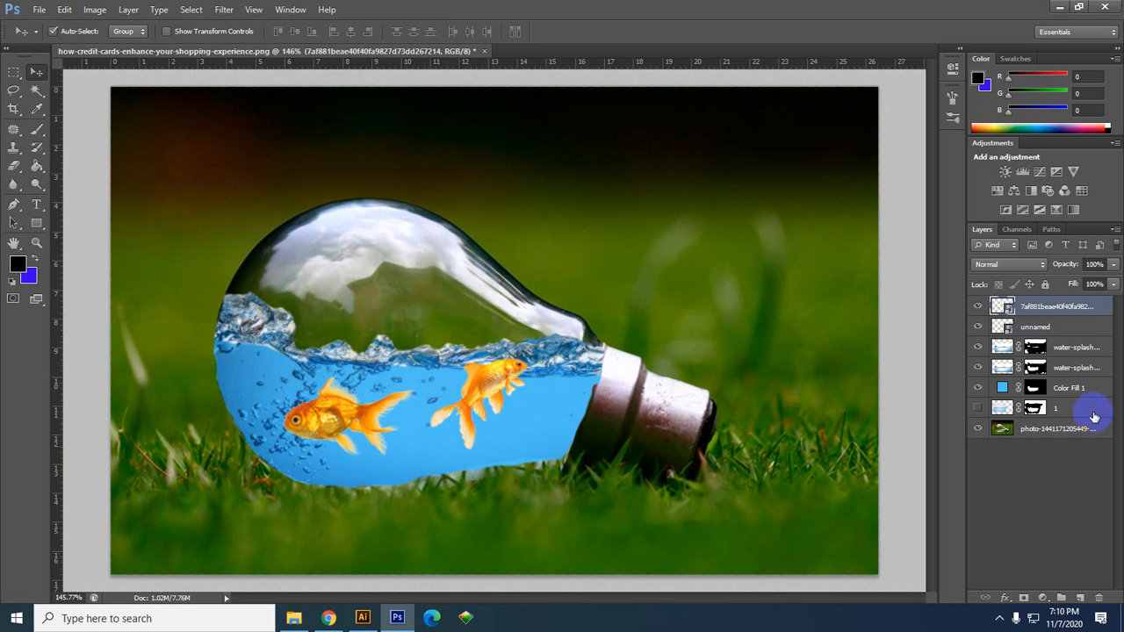
Move both goldfish layers below the two water-splash layers, directly above Color Fill 1.
{"action": "left_click", "coordinate": [1063, 370]}
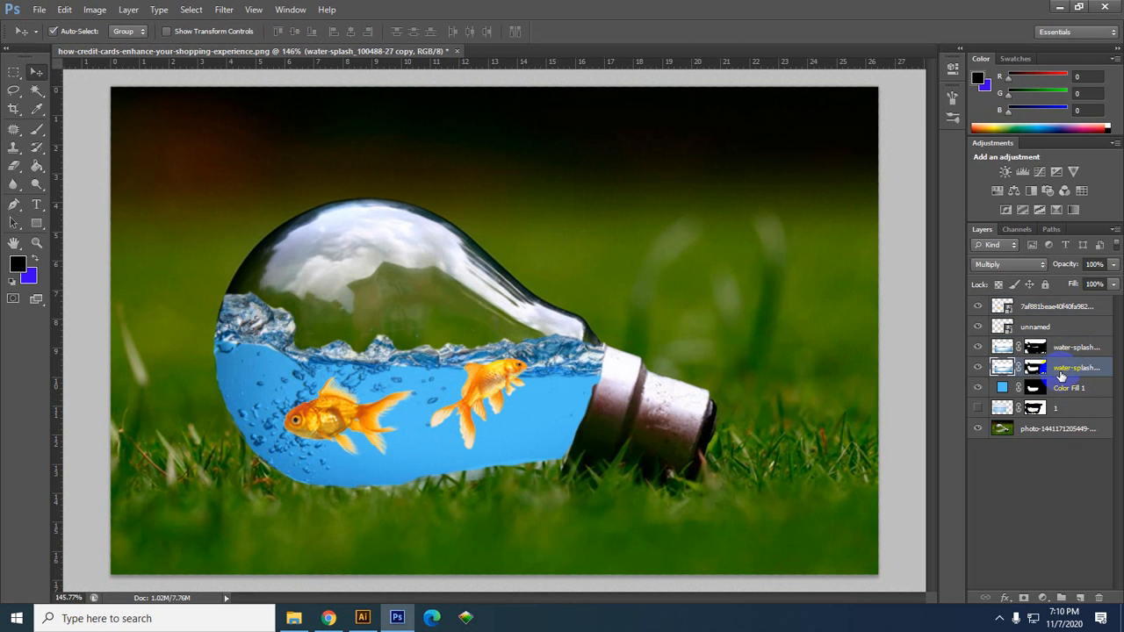
{"action": "left_click", "coordinate": [1040, 314], "text": "shift"}
{"action": "left_click", "coordinate": [1047, 331]}
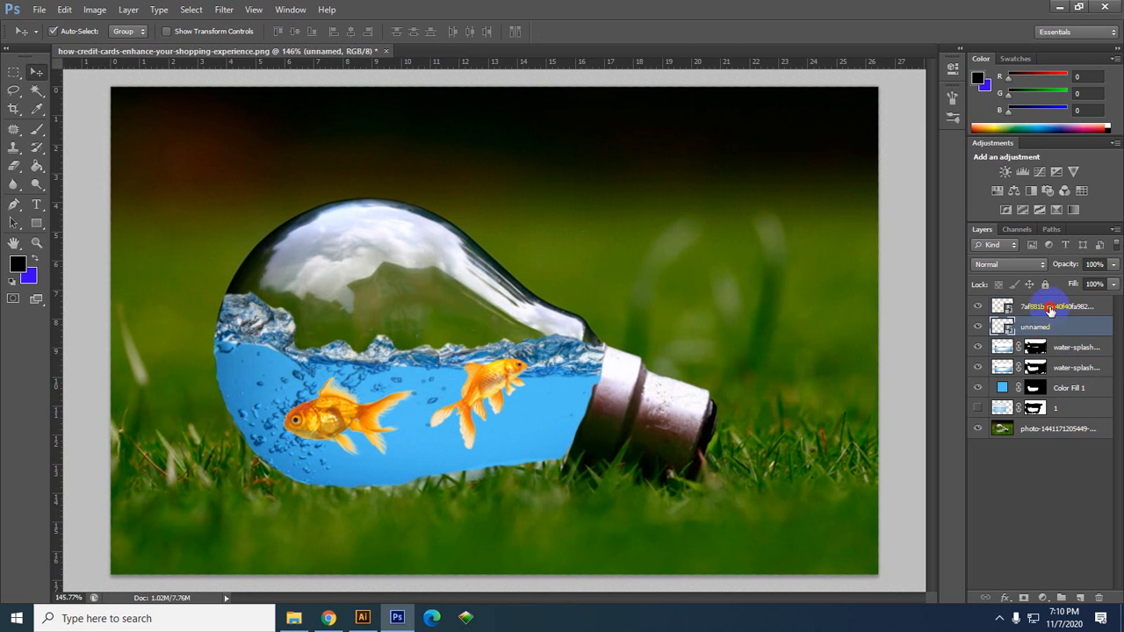
{"action": "left_click", "coordinate": [1051, 309], "text": "shift"}
{"action": "left_click_drag", "start_coordinate": [1051, 309], "coordinate": [1035, 388]}
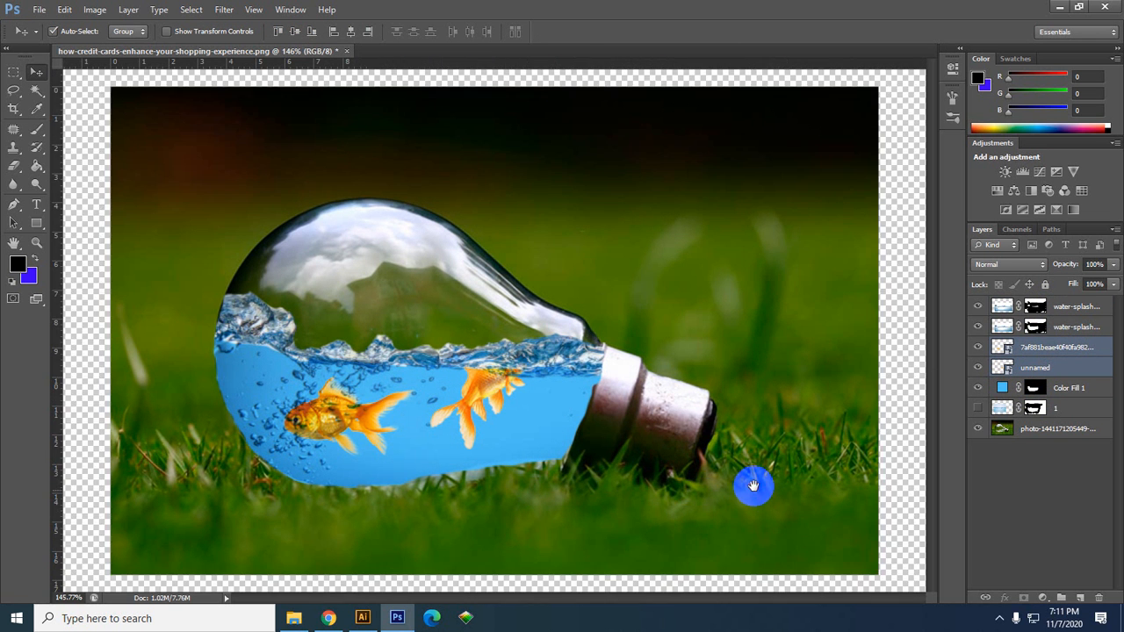
With both water-splash layers temporarily hidden, move the "unnamed" goldfish near the bulb's neck lower into the blue water, clear of the waves.
{"action": "scroll", "coordinate": [303, 442], "scroll_direction": "up", "scroll_amount": 3}
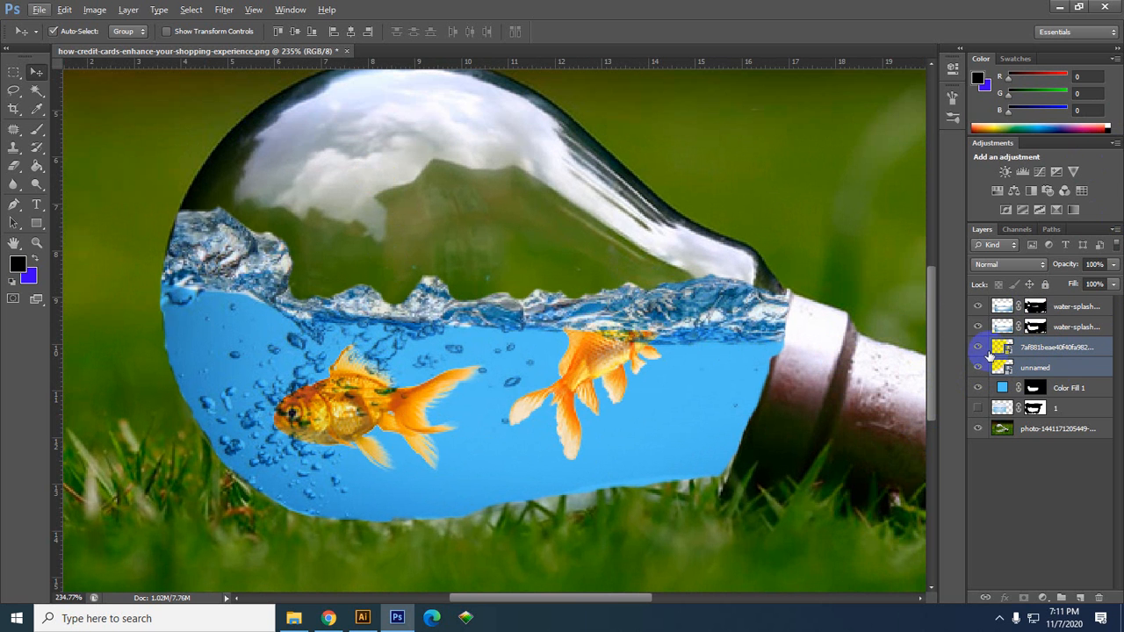
{"action": "left_click", "coordinate": [1036, 328]}
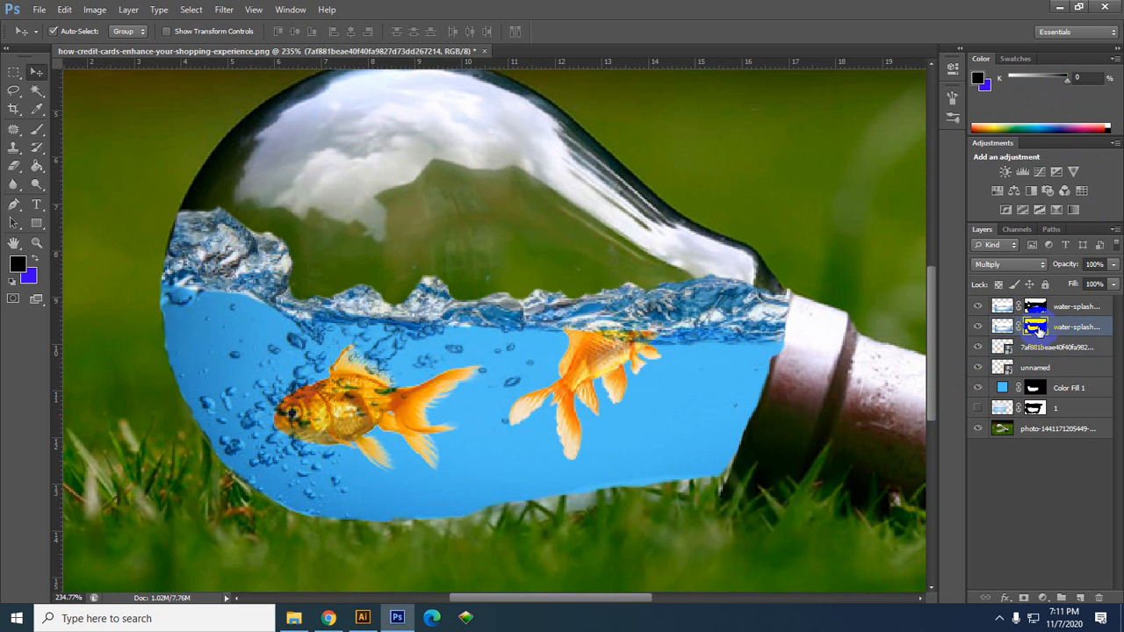
{"action": "left_click", "coordinate": [977, 306]}
{"action": "left_click", "coordinate": [977, 306]}
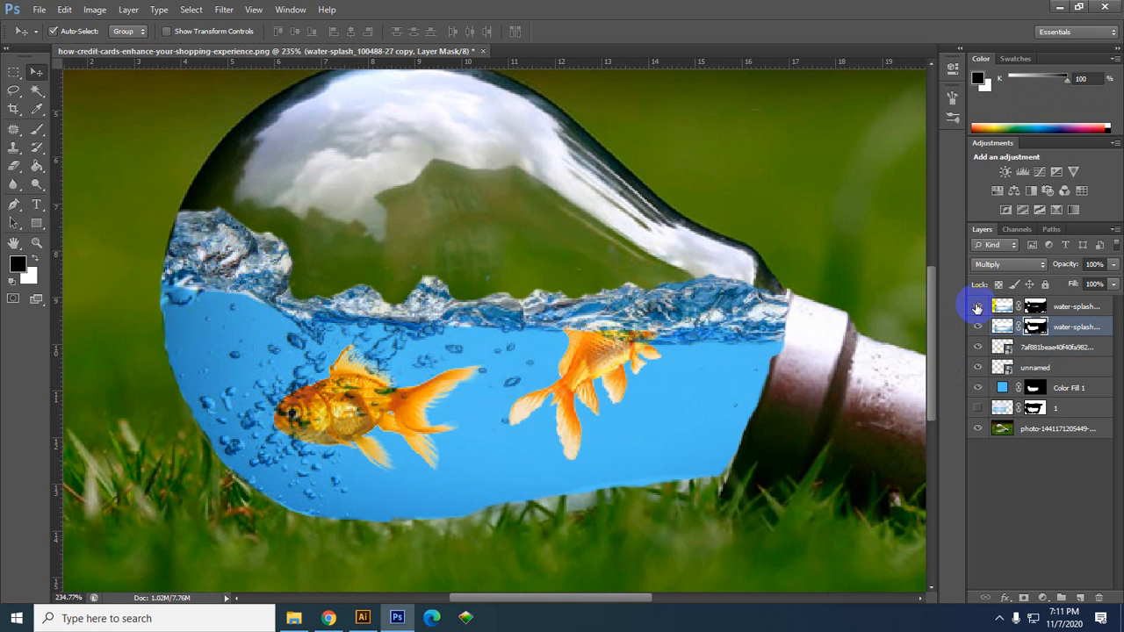
{"action": "left_click", "coordinate": [978, 307]}
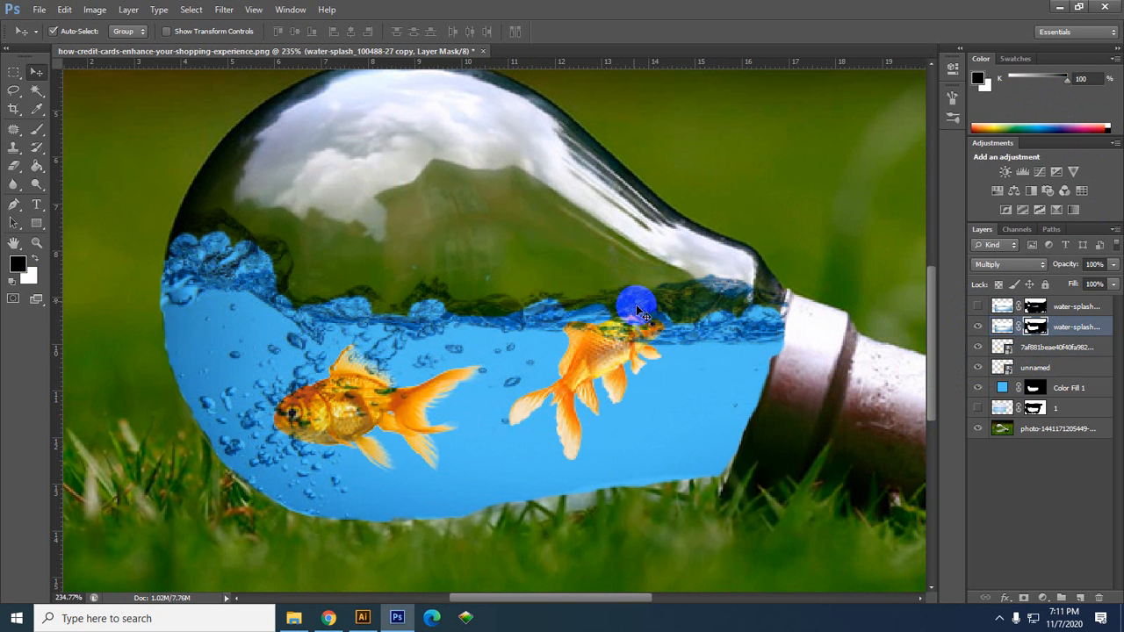
{"action": "left_click", "coordinate": [1052, 369]}
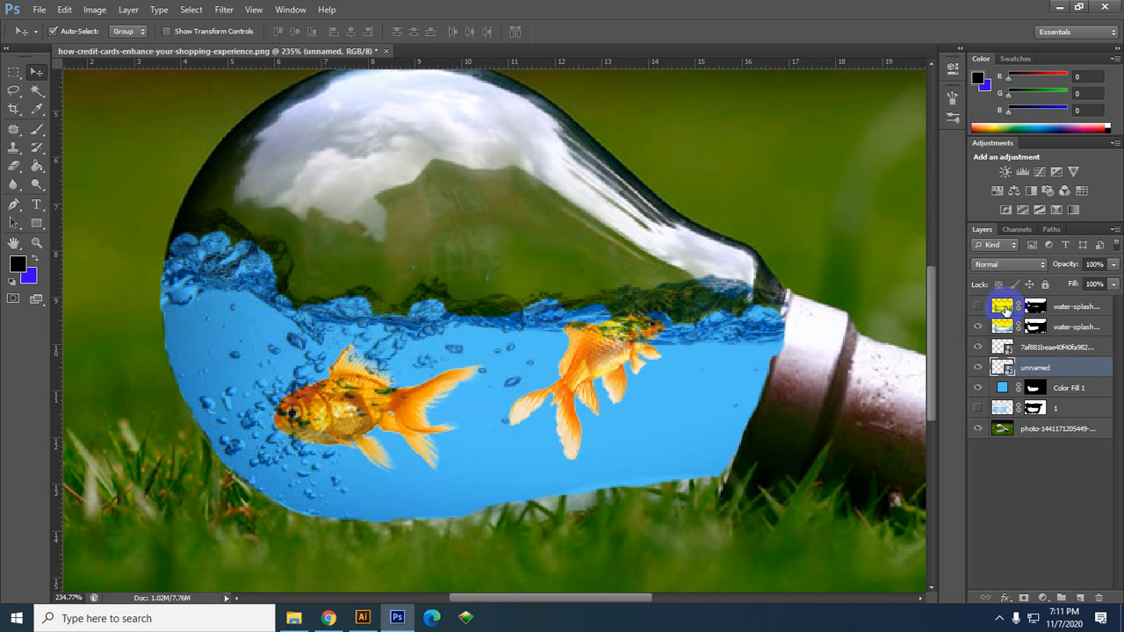
{"action": "left_click", "coordinate": [979, 326]}
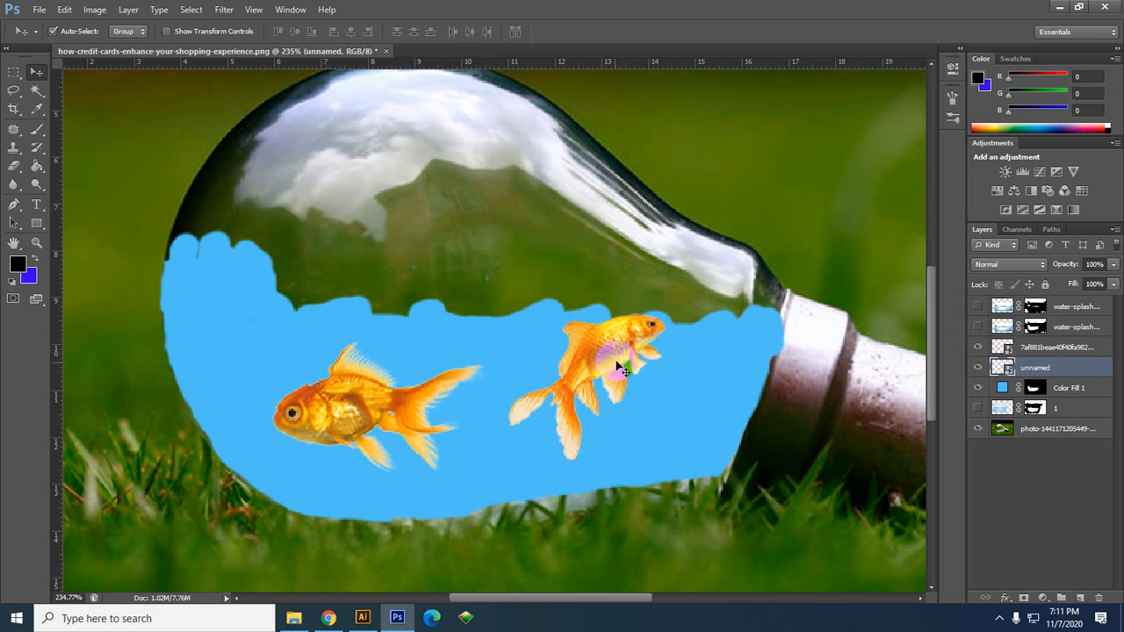
{"action": "left_click_drag", "start_coordinate": [620, 354], "coordinate": [620, 382]}
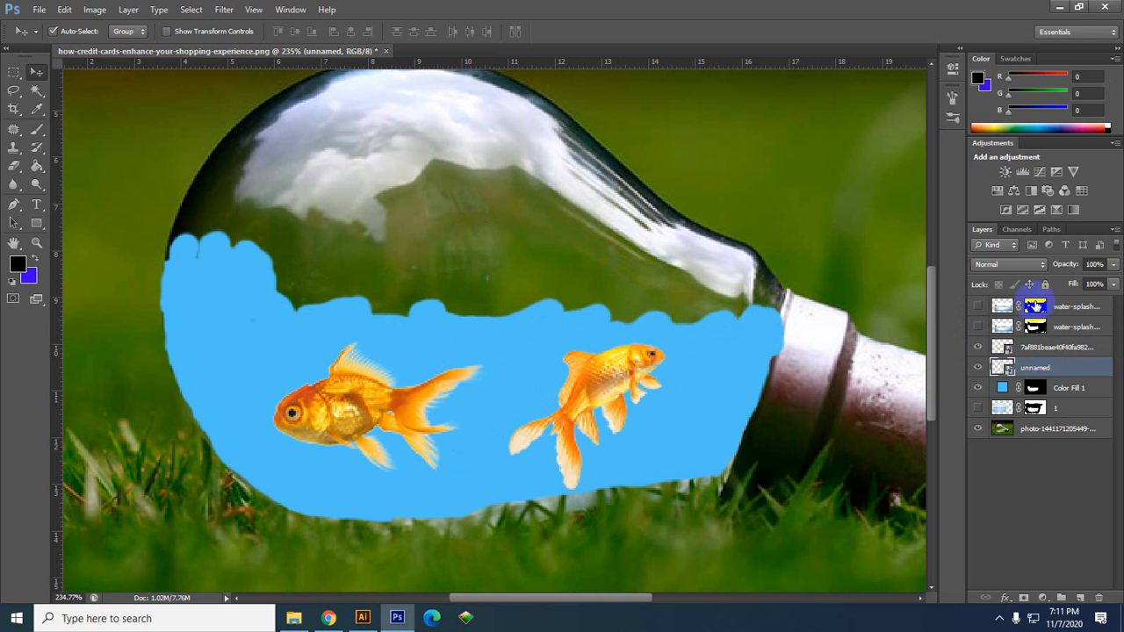
{"action": "left_click", "coordinate": [975, 327]}
{"action": "left_click", "coordinate": [975, 306]}
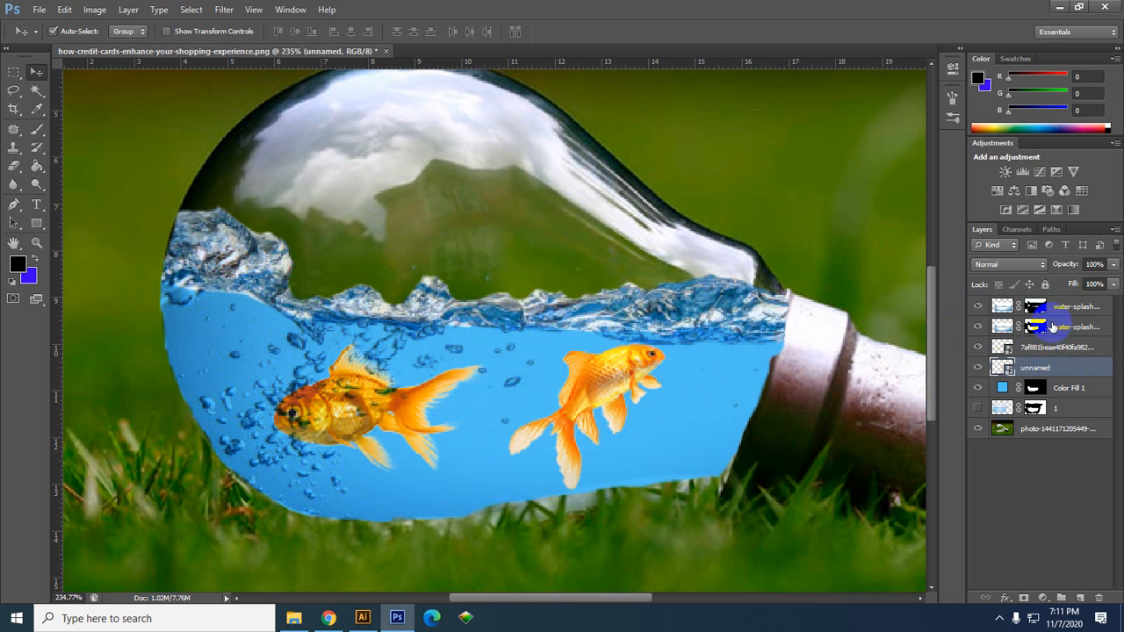
Try the other goldfish's layer above the water-splash layers, return it below them, and toggle its visibility off and on.
{"action": "left_click_drag", "start_coordinate": [1040, 356], "coordinate": [1054, 297]}
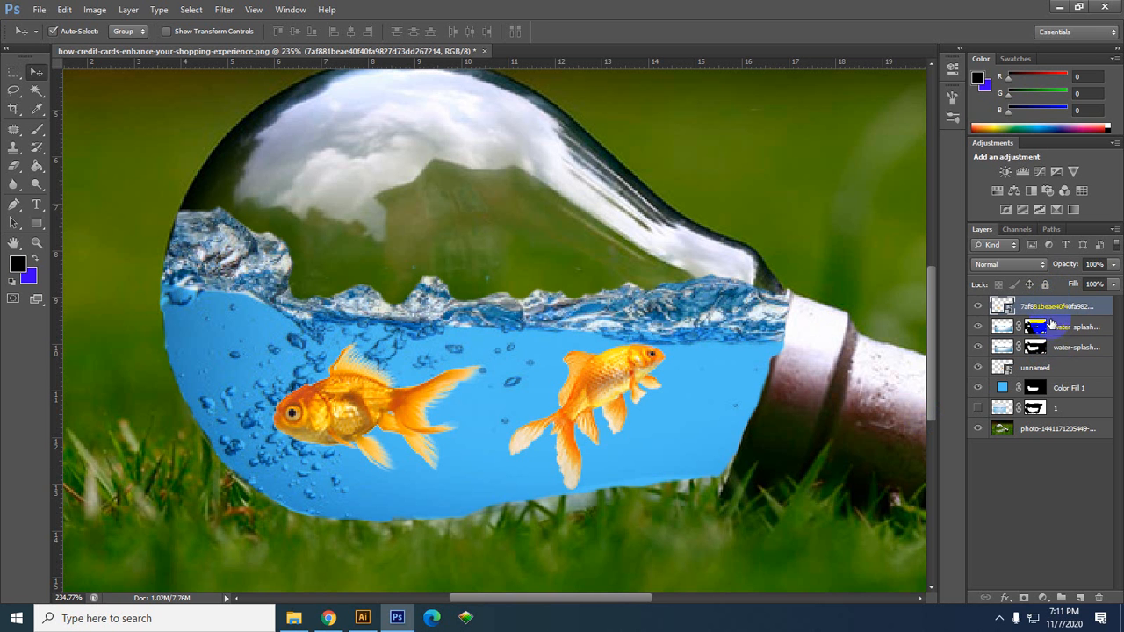
{"action": "left_click_drag", "start_coordinate": [1051, 306], "coordinate": [1049, 360]}
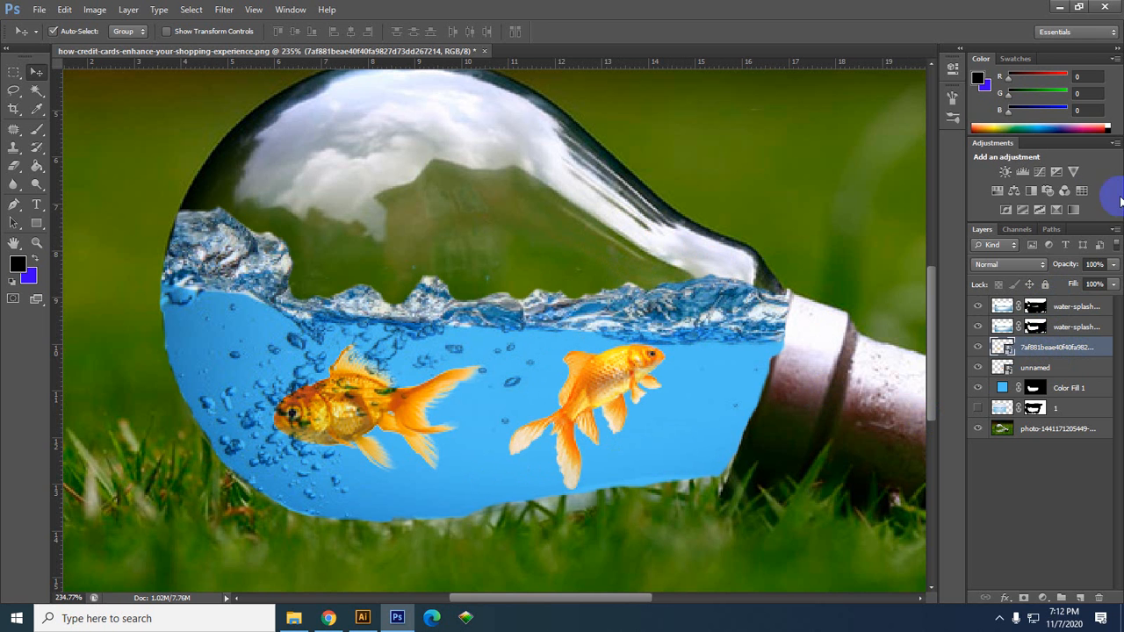
{"action": "left_click", "coordinate": [977, 347]}
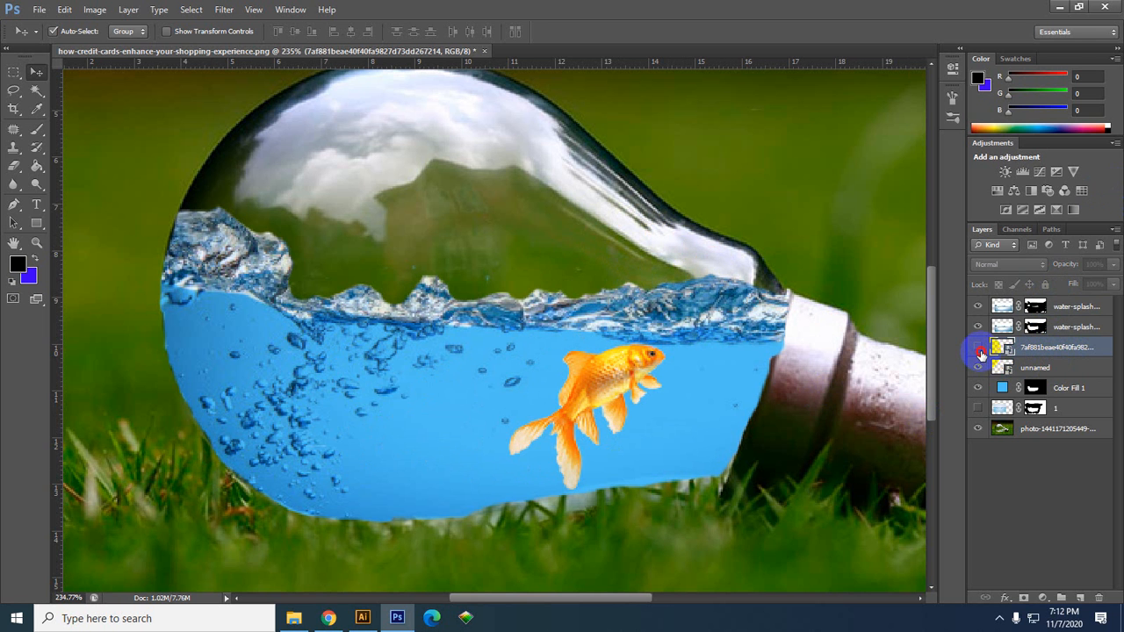
{"action": "left_click", "coordinate": [977, 347]}
Reorder the "unnamed" goldfish layer to sit directly above the other goldfish layer, keeping it visible.
{"action": "left_click", "coordinate": [978, 368]}
{"action": "left_click_drag", "start_coordinate": [1045, 371], "coordinate": [1059, 339]}
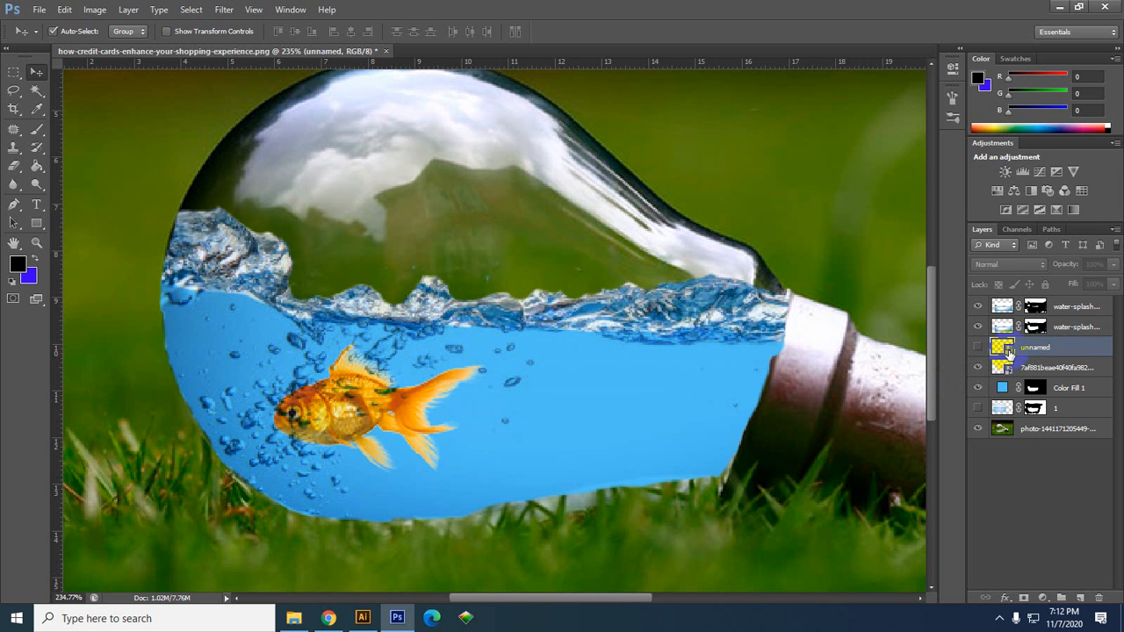
{"action": "left_click", "coordinate": [982, 349]}
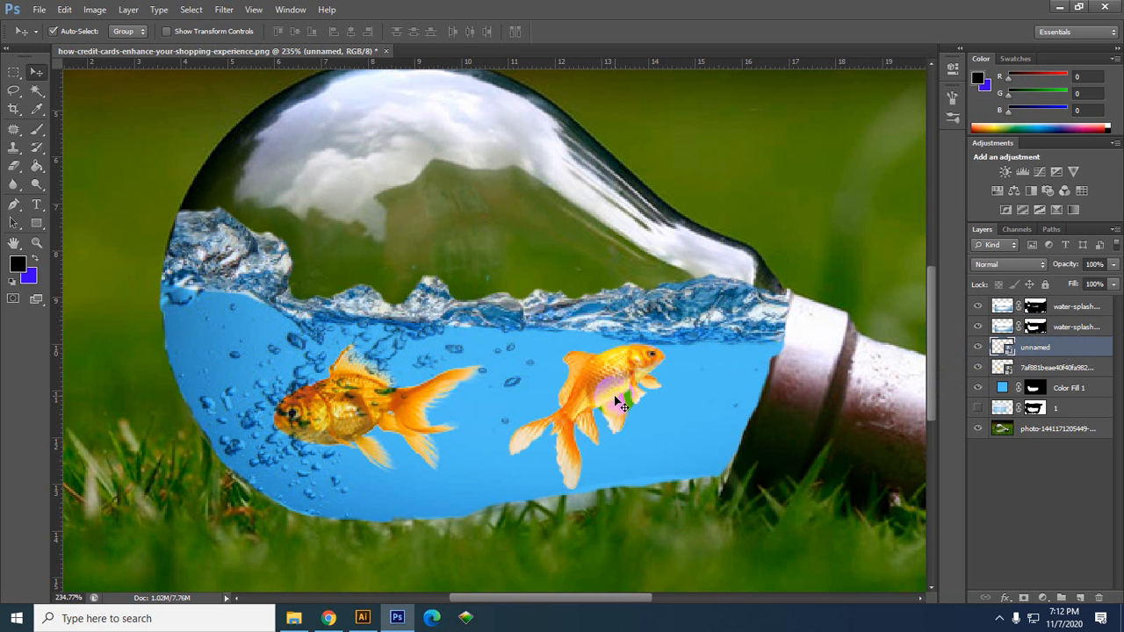
{"action": "left_click_drag", "start_coordinate": [617, 389], "coordinate": [616, 378]}
{"action": "key", "text": "ctrl+z"}
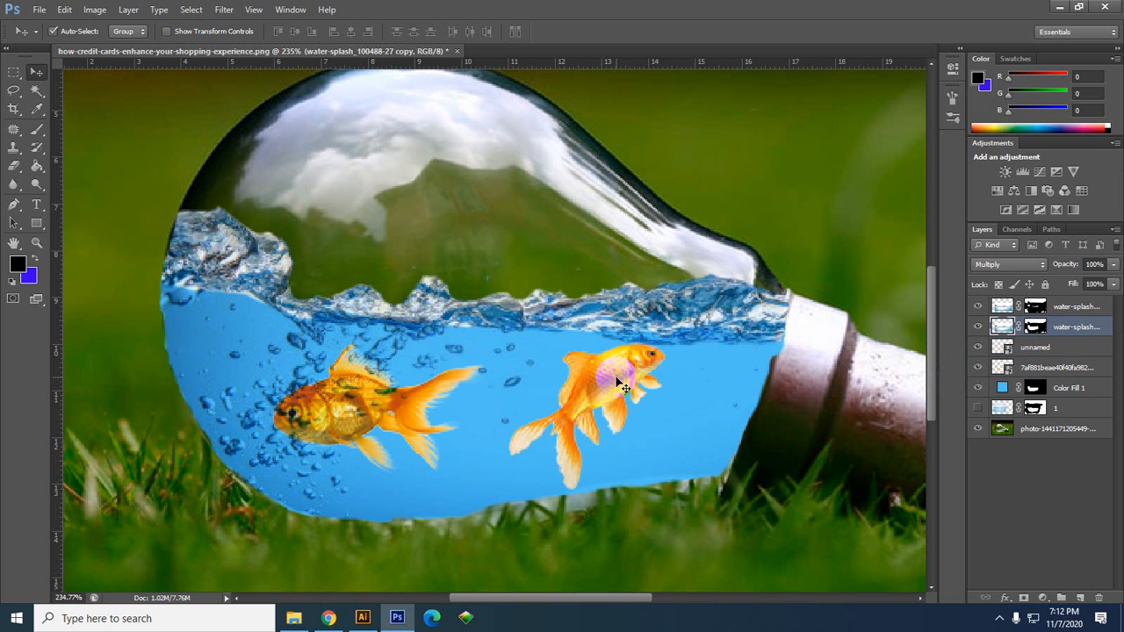
{"action": "key", "text": "ctrl+t"}
{"action": "key", "text": "Escape"}
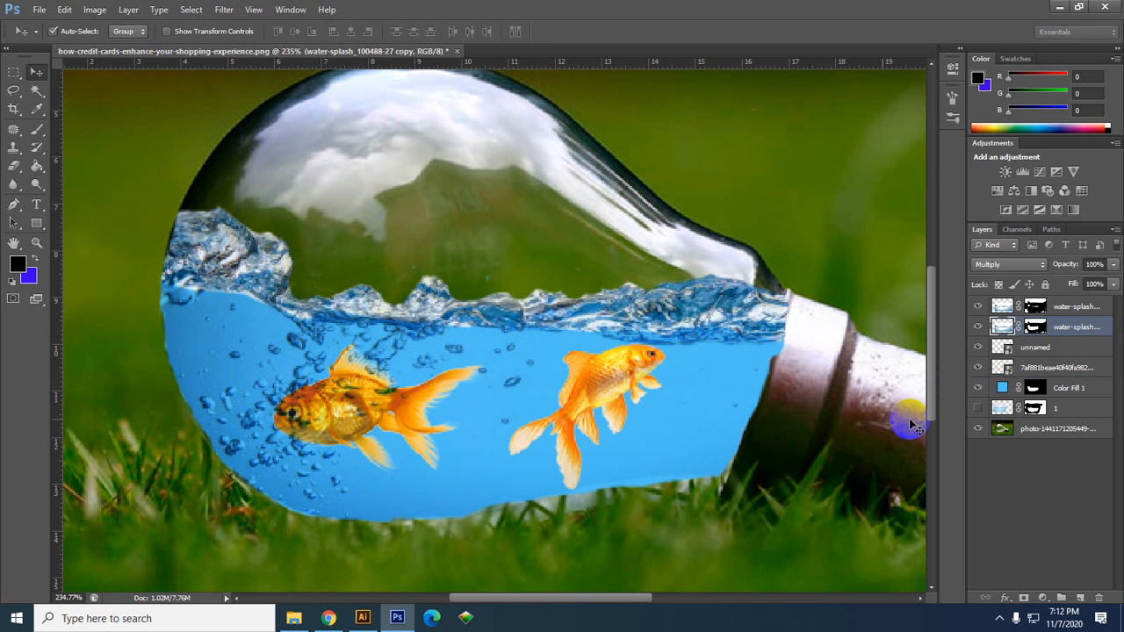
Move the "unnamed" goldfish up with Free Transform so that its head overlaps the wave band.
{"action": "left_click", "coordinate": [1019, 352]}
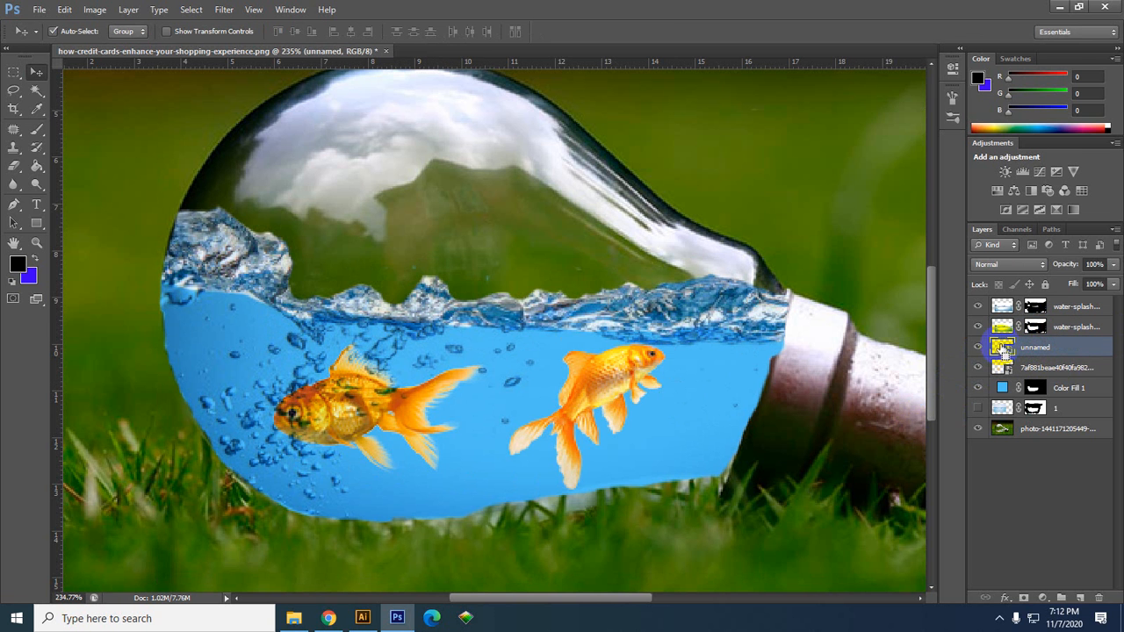
{"action": "key", "text": "ctrl+t"}
{"action": "left_click_drag", "start_coordinate": [624, 384], "coordinate": [629, 334]}
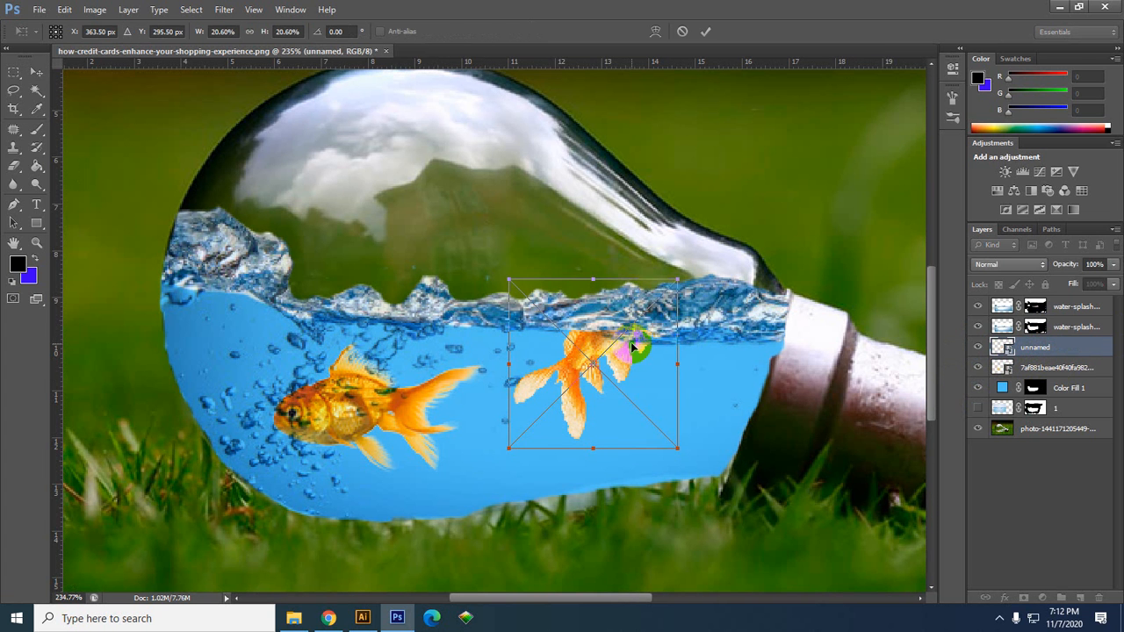
{"action": "double_click", "coordinate": [644, 373]}
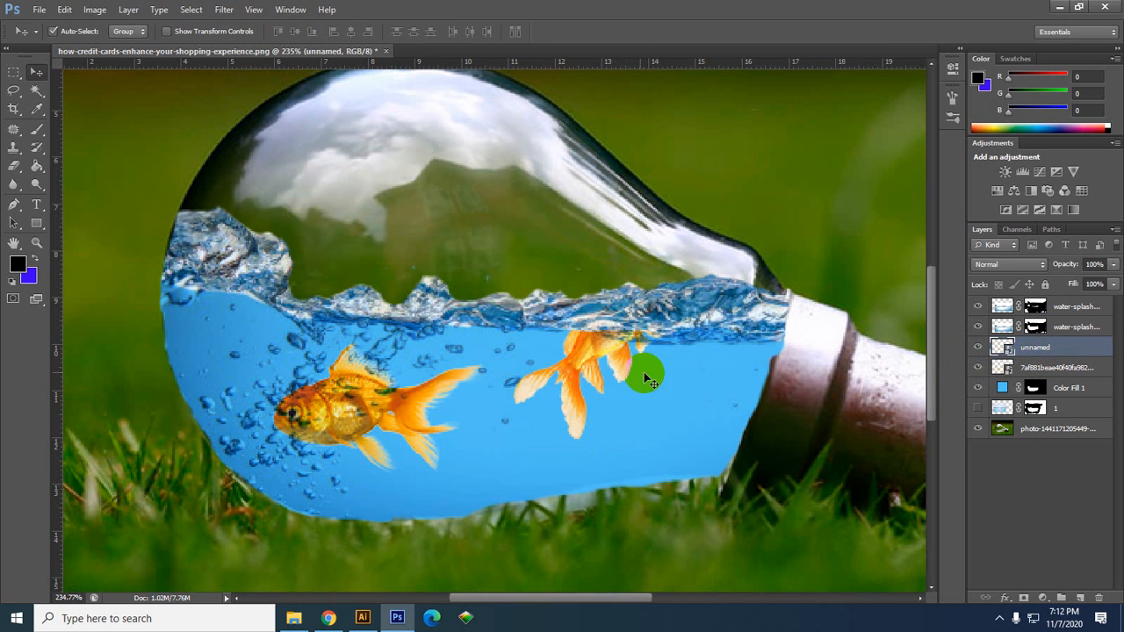
Toggle each water-splash layer off and on to check which one covers the raised goldfish's head.
{"action": "left_click", "coordinate": [1054, 310]}
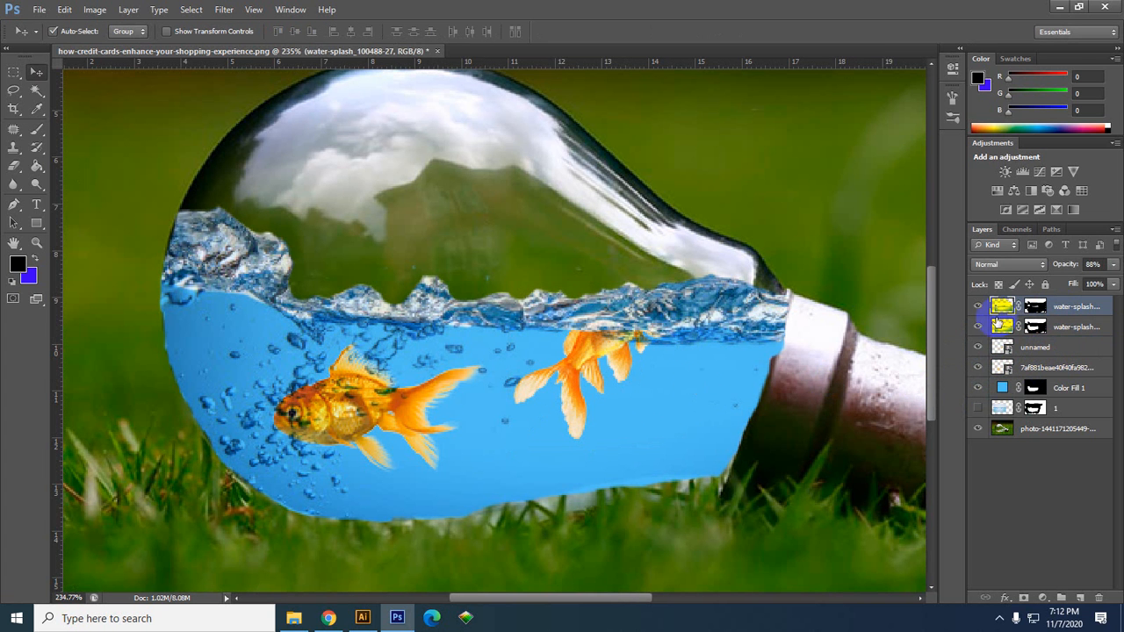
{"action": "left_click", "coordinate": [978, 307]}
{"action": "left_click", "coordinate": [978, 306]}
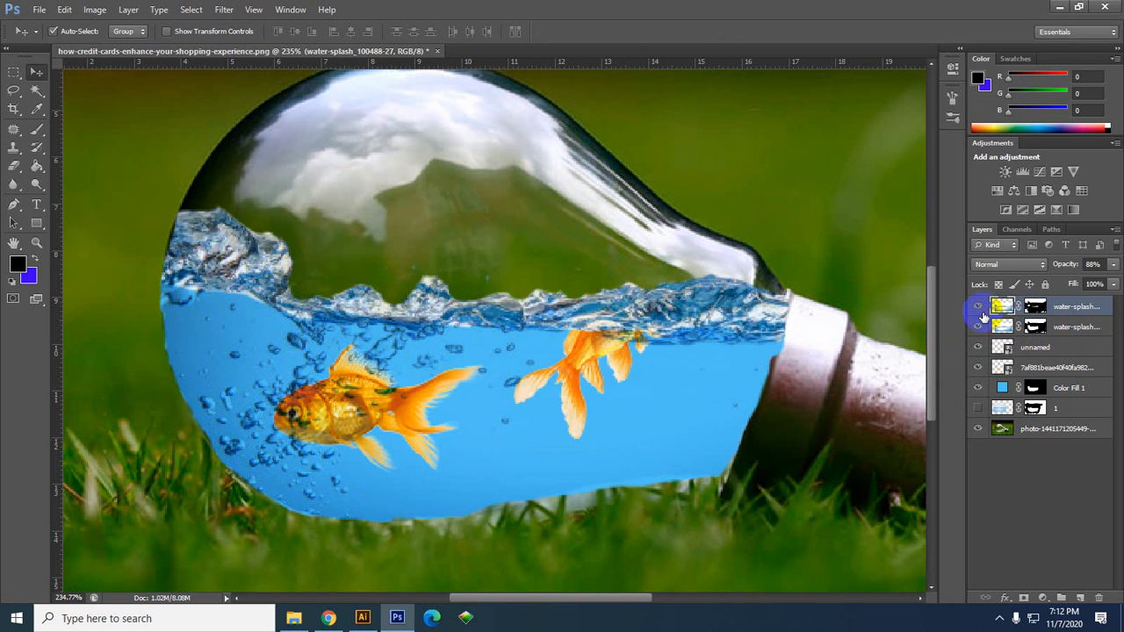
{"action": "left_click", "coordinate": [978, 327]}
{"action": "left_click", "coordinate": [978, 327]}
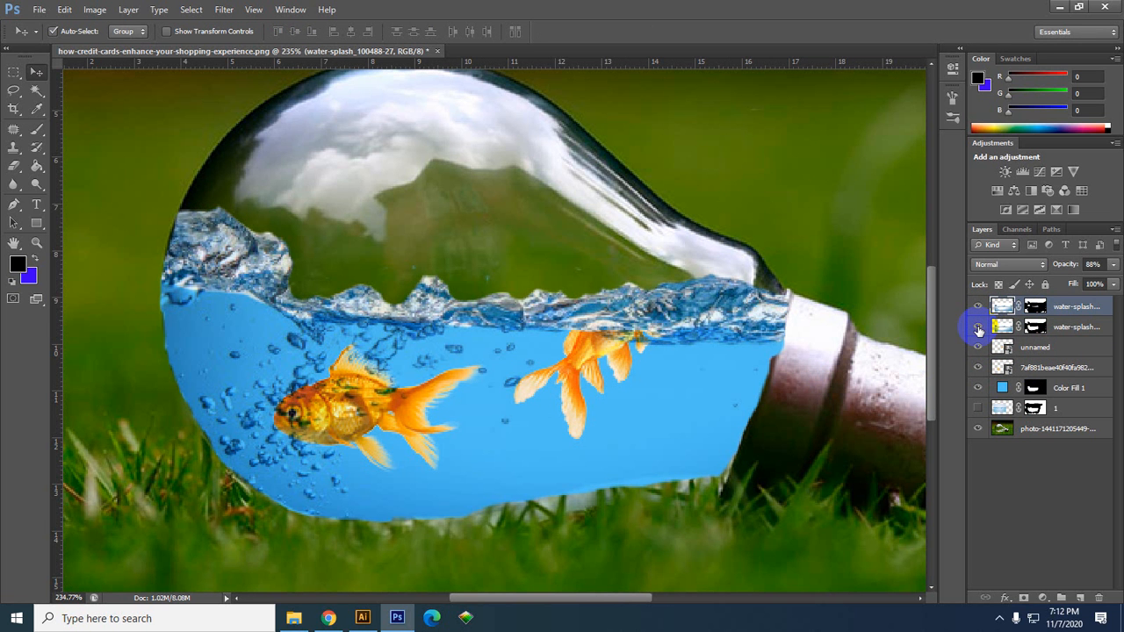
Paint black on the lower water-splash layer's mask with the size 16 brush around the raised goldfish's head, and select the "unnamed" layer.
{"action": "left_click", "coordinate": [1043, 327]}
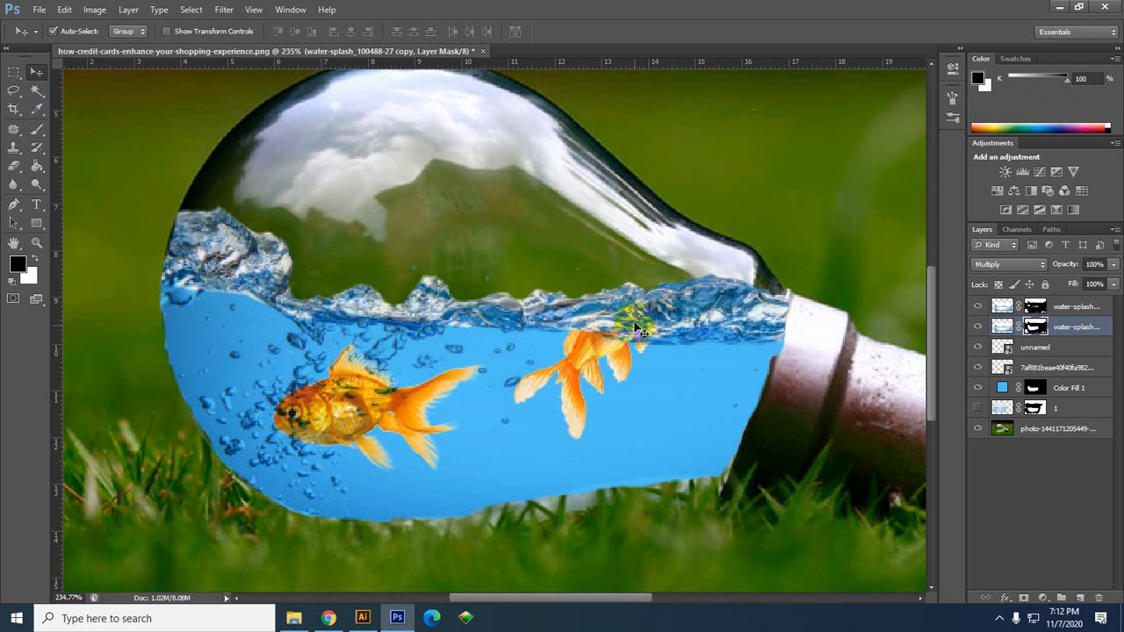
{"action": "left_click", "coordinate": [1040, 328]}
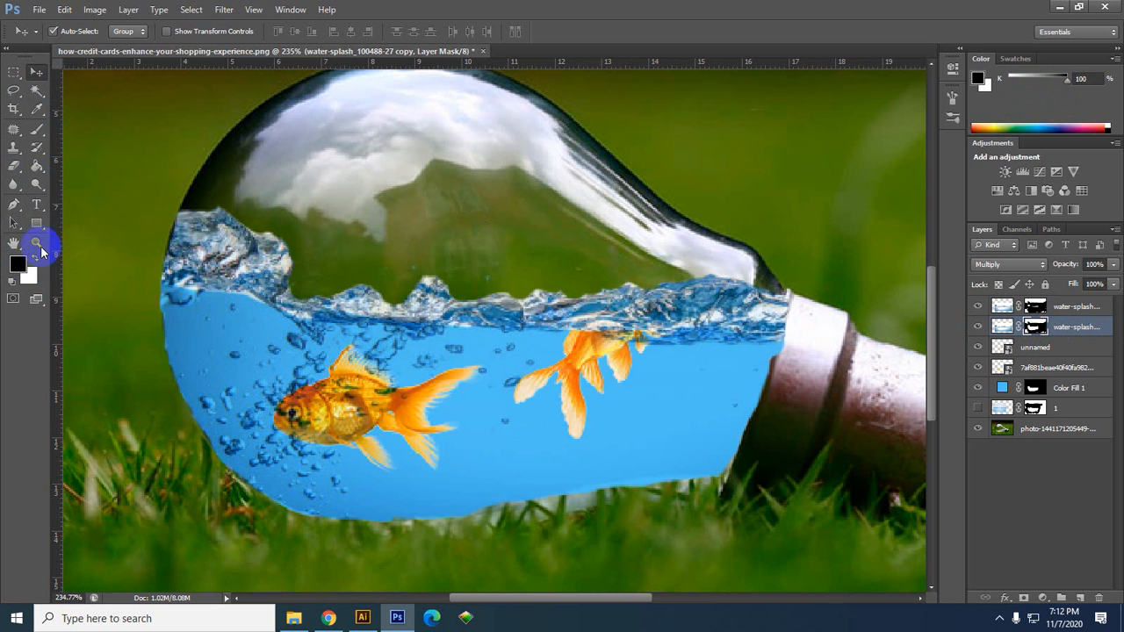
{"action": "left_click", "coordinate": [36, 132]}
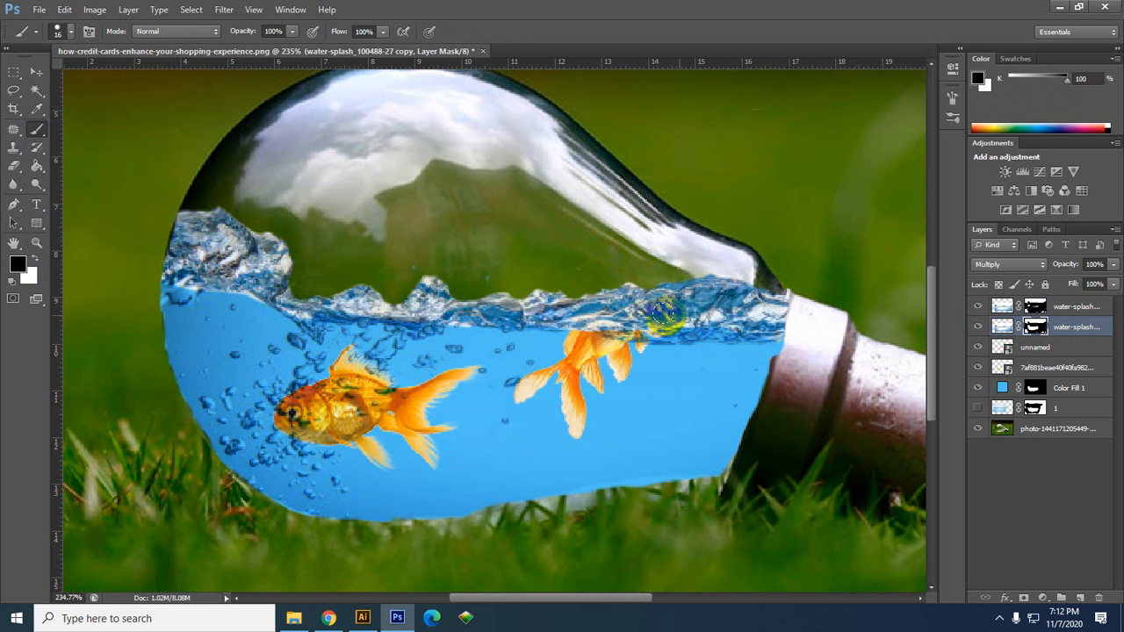
{"action": "left_click", "coordinate": [604, 316]}
{"action": "mouse_move", "coordinate": [604, 316]}
{"action": "left_mouse_down"}
{"action": "mouse_move", "coordinate": [629, 300]}
{"action": "mouse_move", "coordinate": [623, 318]}
{"action": "mouse_move", "coordinate": [657, 302]}
{"action": "mouse_move", "coordinate": [628, 344]}
{"action": "mouse_move", "coordinate": [649, 308]}
{"action": "mouse_move", "coordinate": [638, 345]}
{"action": "mouse_move", "coordinate": [656, 310]}
{"action": "mouse_move", "coordinate": [664, 346]}
{"action": "mouse_move", "coordinate": [660, 286]}
{"action": "mouse_move", "coordinate": [587, 334]}
{"action": "mouse_move", "coordinate": [615, 302]}
{"action": "mouse_move", "coordinate": [682, 280]}
{"action": "mouse_move", "coordinate": [657, 330]}
{"action": "mouse_move", "coordinate": [672, 290]}
{"action": "mouse_move", "coordinate": [675, 353]}
{"action": "left_mouse_up"}
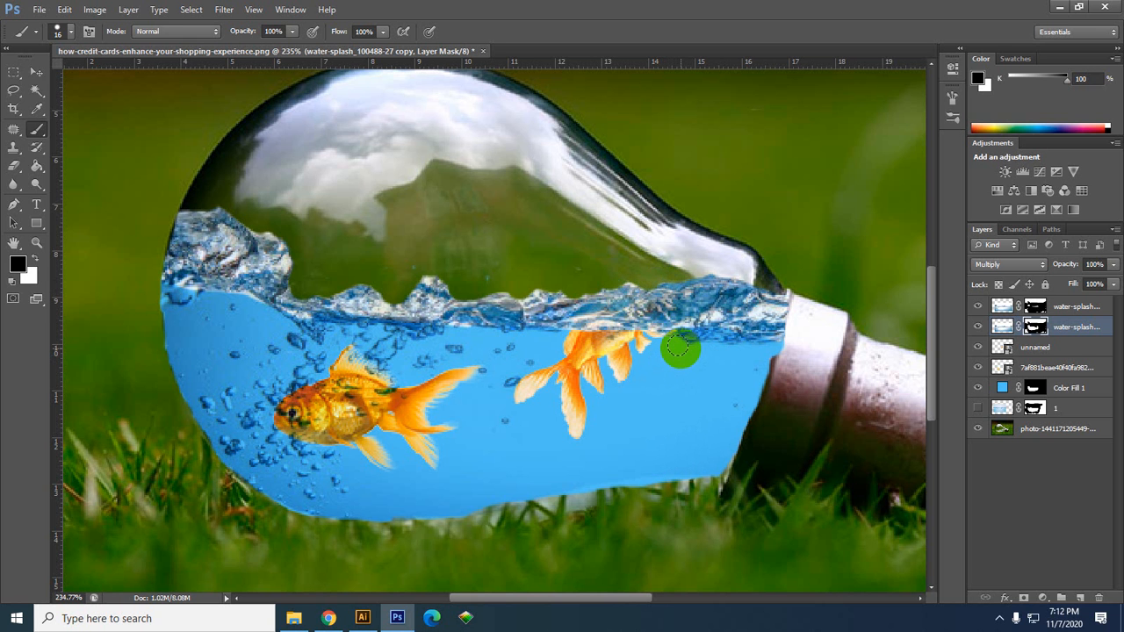
{"action": "left_click_drag", "start_coordinate": [688, 350], "coordinate": [585, 348]}
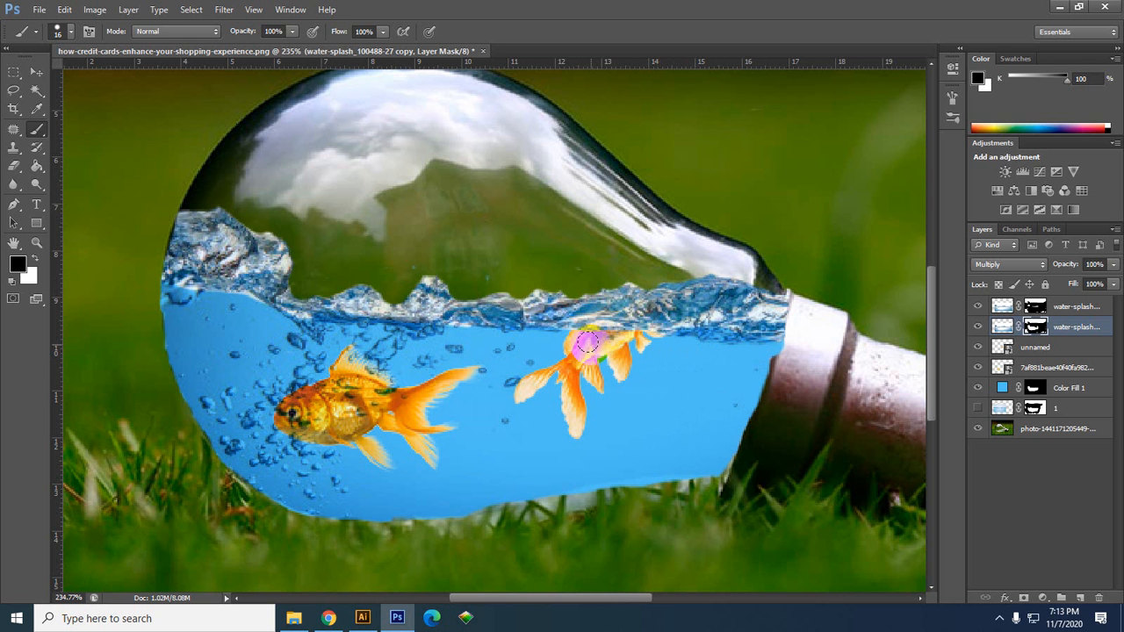
{"action": "left_click_drag", "start_coordinate": [587, 343], "coordinate": [621, 343]}
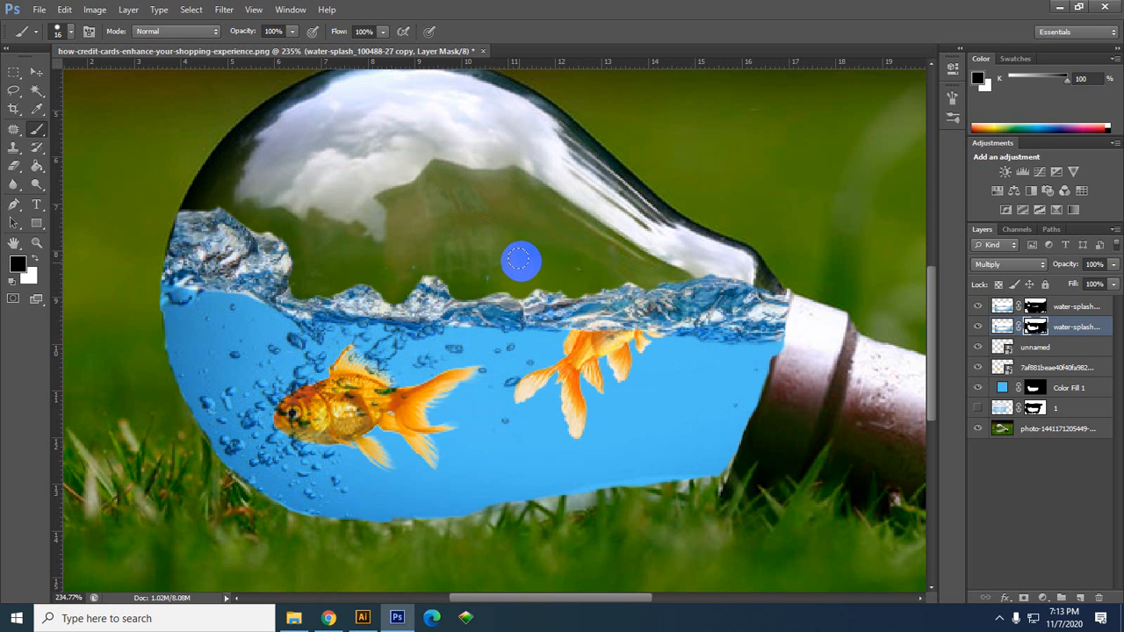
{"action": "left_click", "coordinate": [1030, 348]}
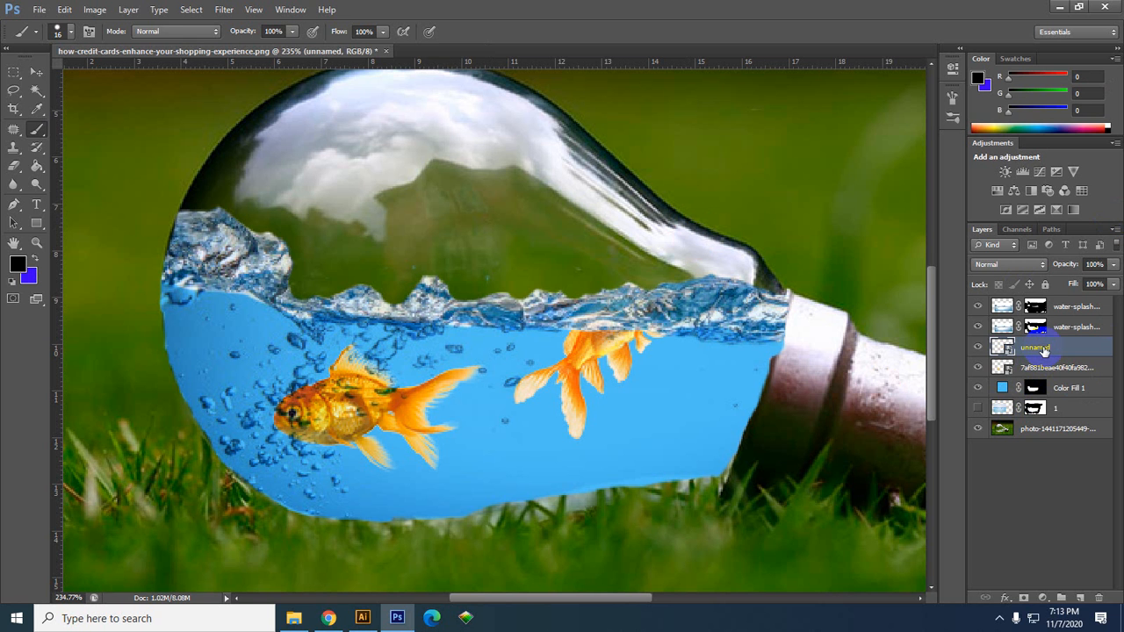
Place a rasterized duplicate of the "unnamed" goldfish layer above both water-splash layers.
{"action": "key", "text": "ctrl+j"}
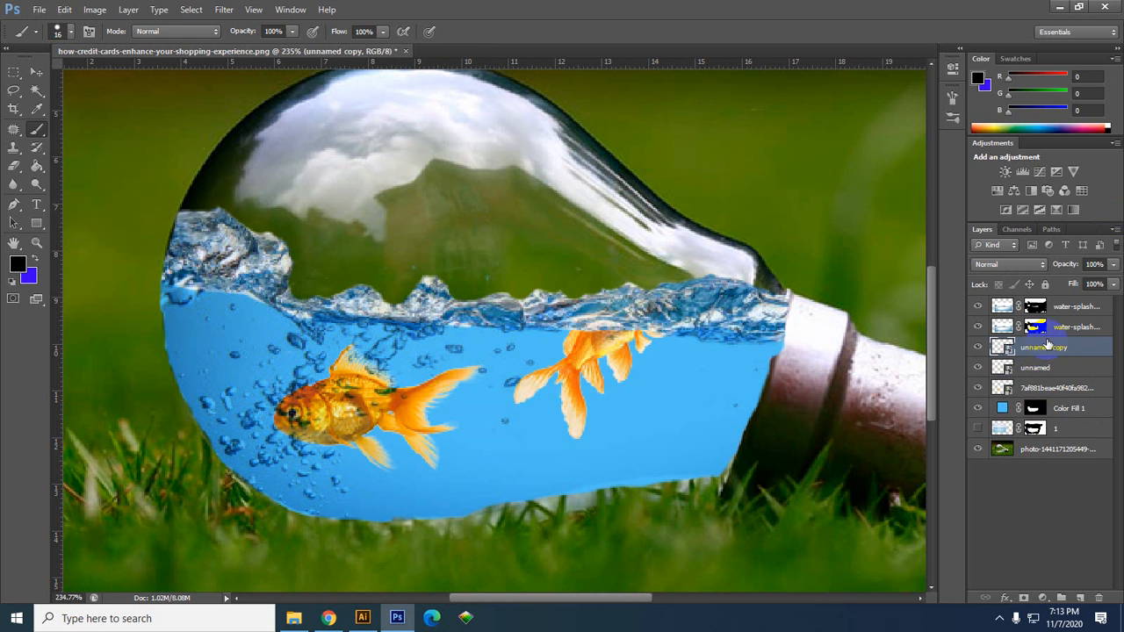
{"action": "left_click_drag", "start_coordinate": [1047, 353], "coordinate": [1049, 303]}
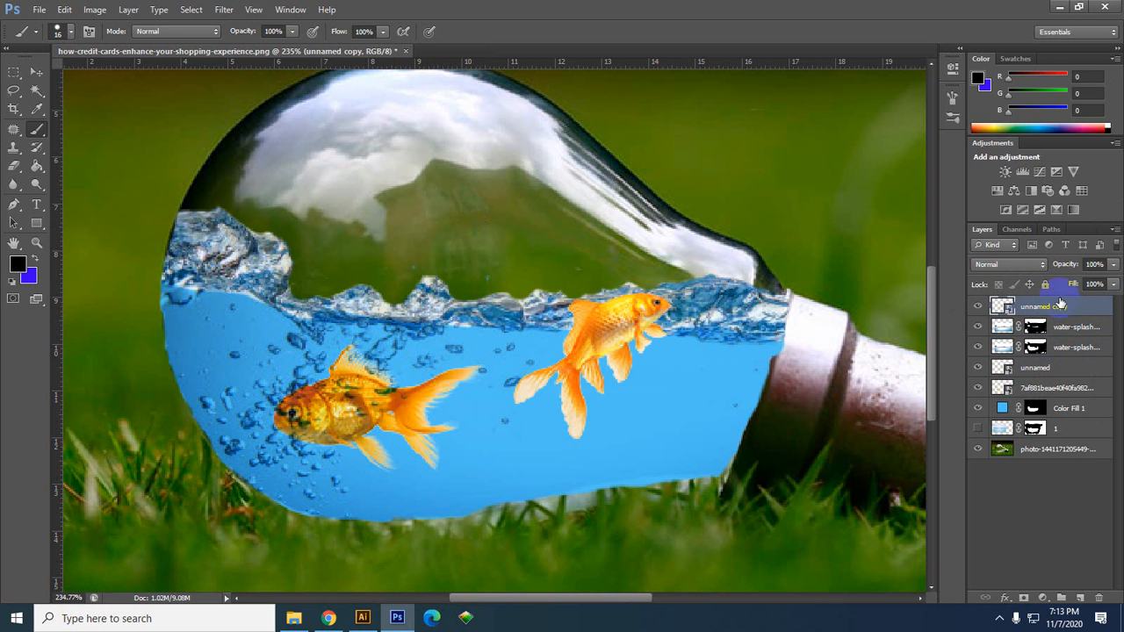
{"action": "right_click", "coordinate": [1013, 312]}
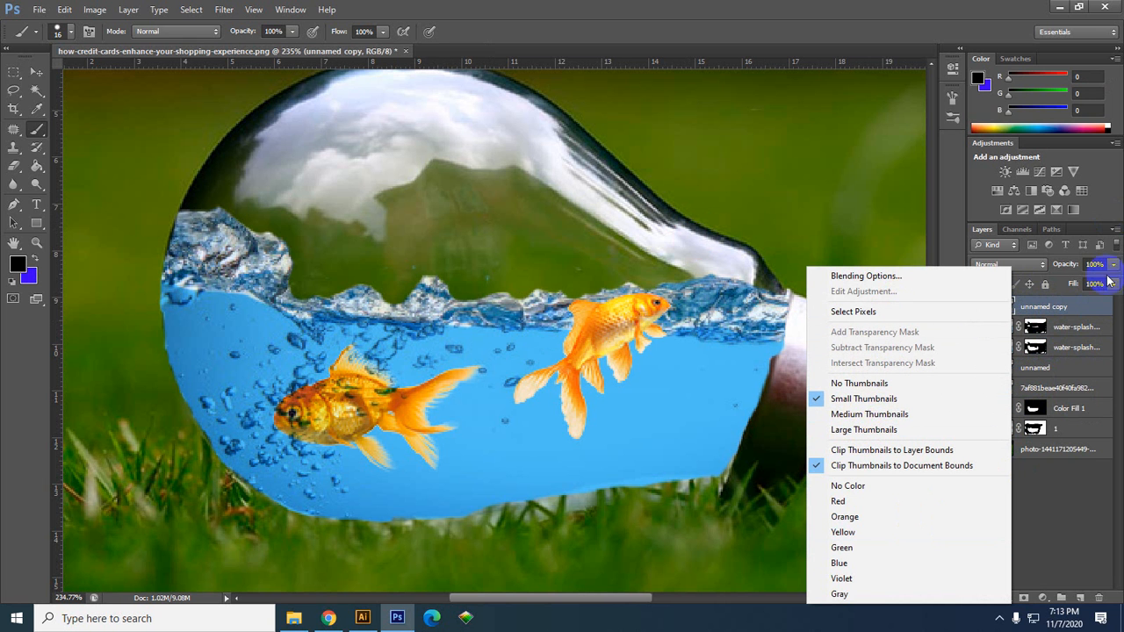
{"action": "left_click", "coordinate": [1048, 314]}
{"action": "right_click", "coordinate": [1013, 306]}
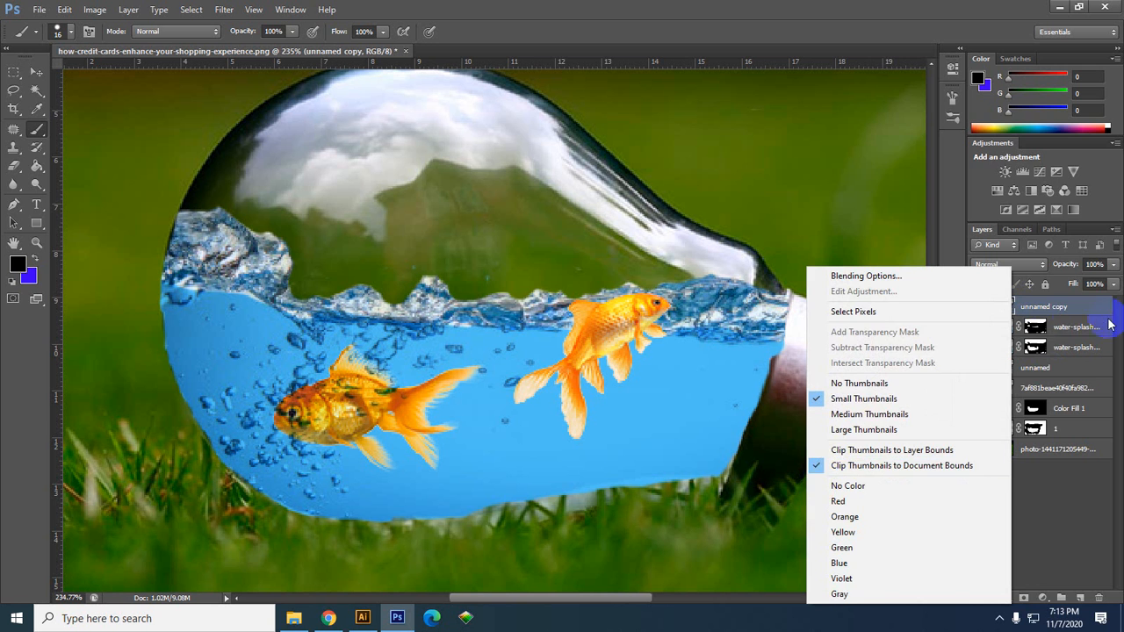
{"action": "left_click", "coordinate": [1071, 314]}
{"action": "right_click", "coordinate": [1072, 309]}
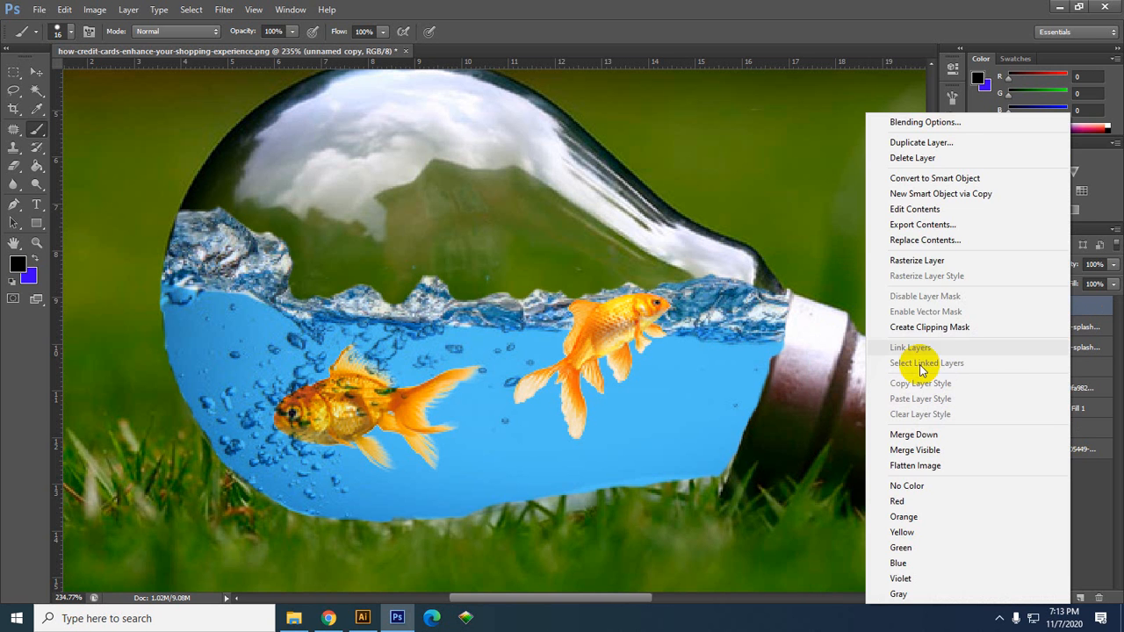
{"action": "left_click", "coordinate": [914, 260]}
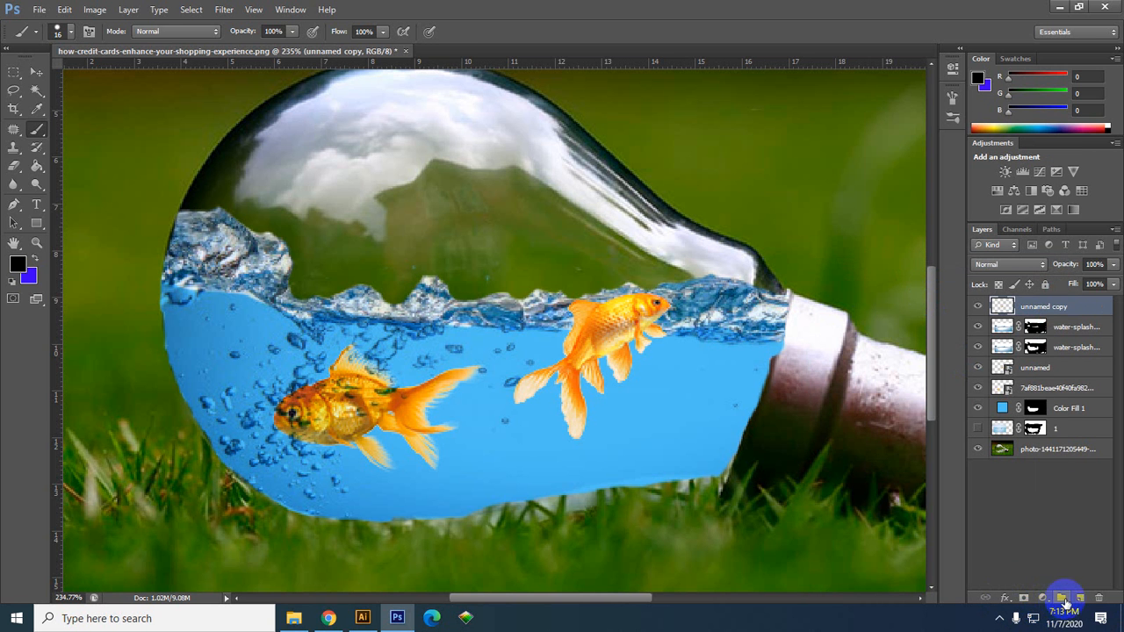
Add a layer mask to the goldfish copy, hide the "unnamed" layer, and mask out the copy's body, fins and tail below the waterline.
{"action": "left_click", "coordinate": [1024, 598]}
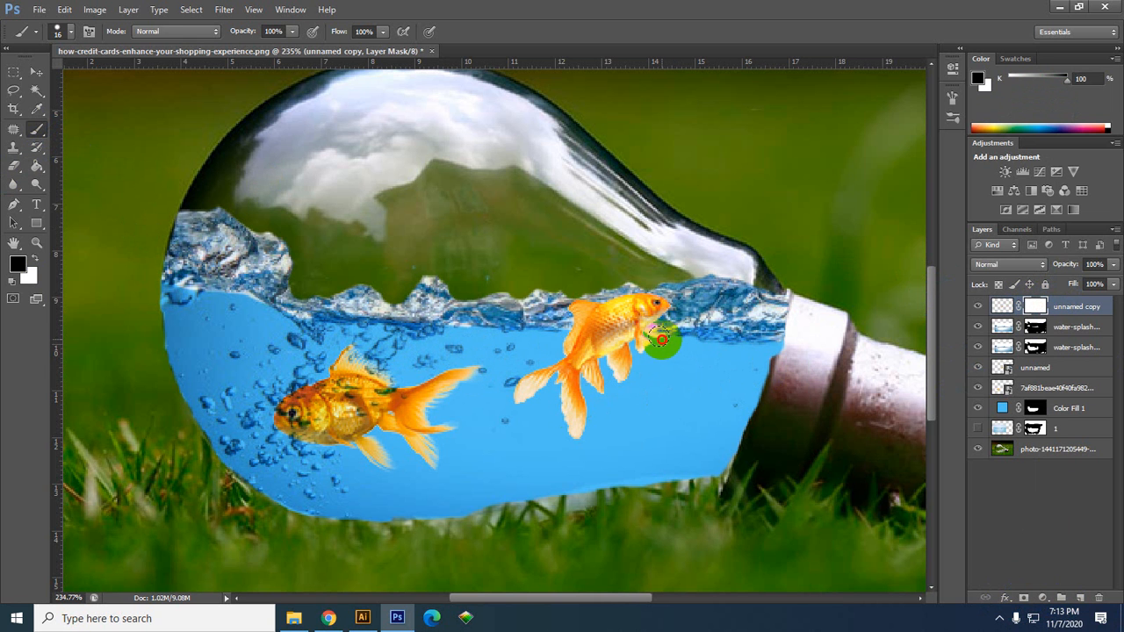
{"action": "left_click_drag", "start_coordinate": [659, 335], "coordinate": [665, 354]}
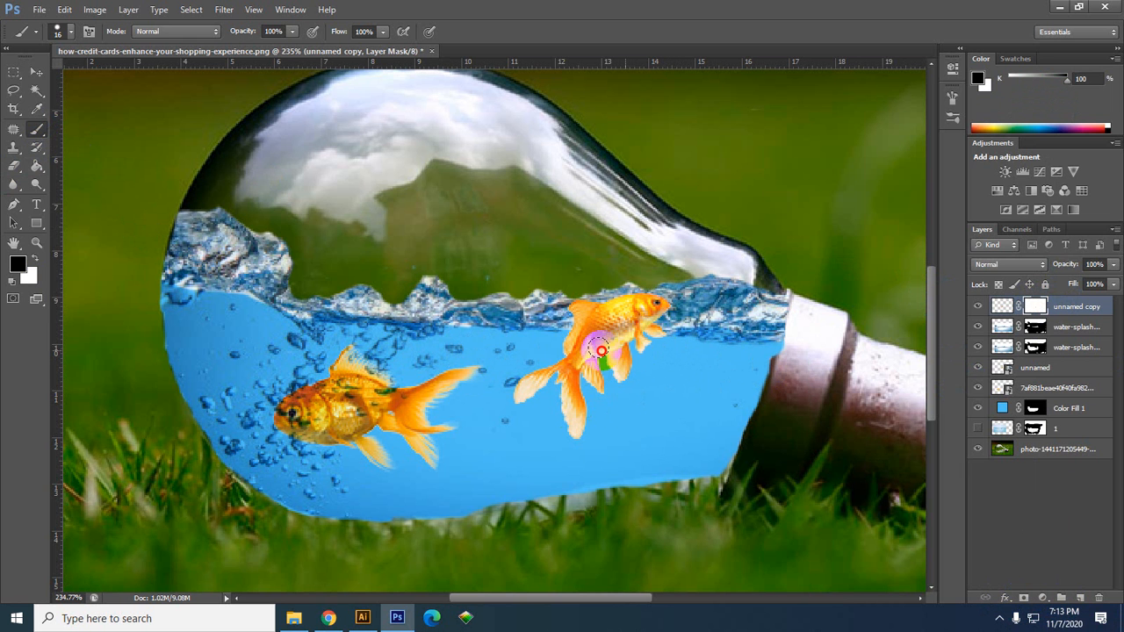
{"action": "left_click", "coordinate": [564, 375]}
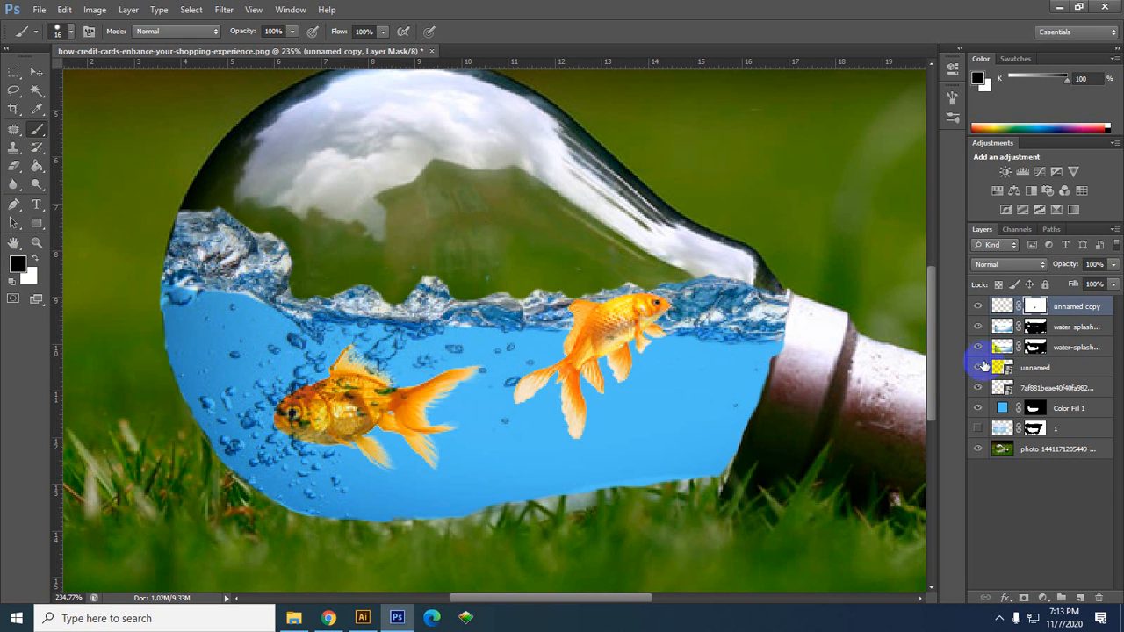
{"action": "left_click", "coordinate": [979, 368]}
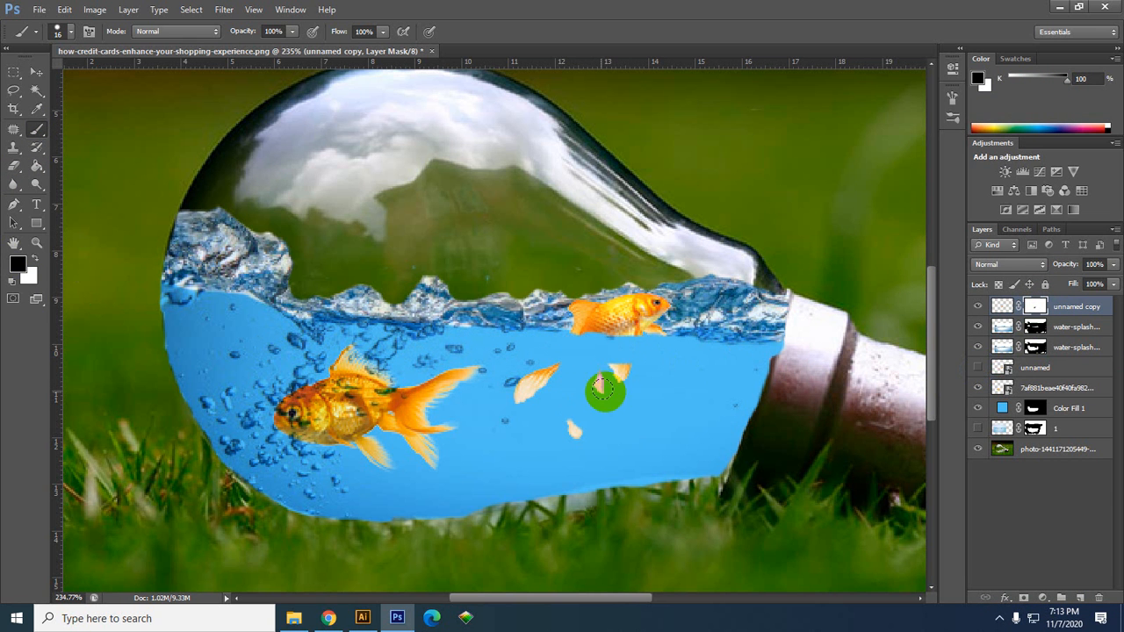
{"action": "mouse_move", "coordinate": [555, 369]}
{"action": "left_mouse_down"}
{"action": "mouse_move", "coordinate": [486, 418]}
{"action": "mouse_move", "coordinate": [564, 367]}
{"action": "mouse_move", "coordinate": [517, 420]}
{"action": "mouse_move", "coordinate": [584, 434]}
{"action": "mouse_move", "coordinate": [510, 414]}
{"action": "left_mouse_up"}
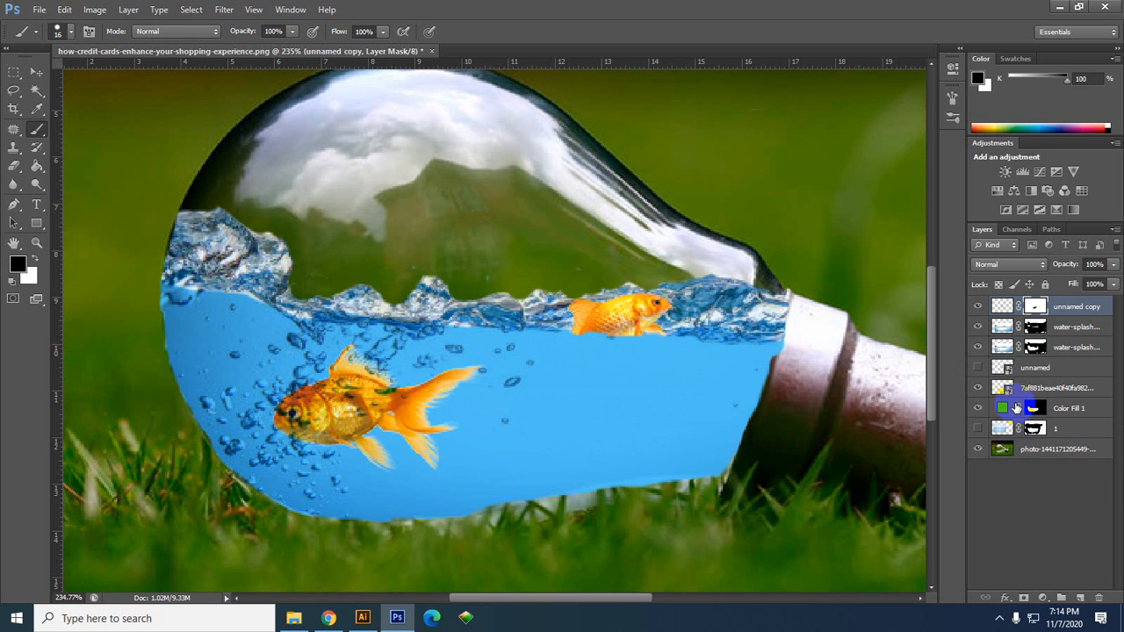
Duplicate Color Fill 1 between the two water-splash layers and set the copy's blend mode to Multiply.
{"action": "left_click", "coordinate": [1019, 415], "text": "alt"}
{"action": "left_click_drag", "start_coordinate": [1008, 401], "coordinate": [1019, 337]}
{"action": "left_click", "coordinate": [1028, 263]}
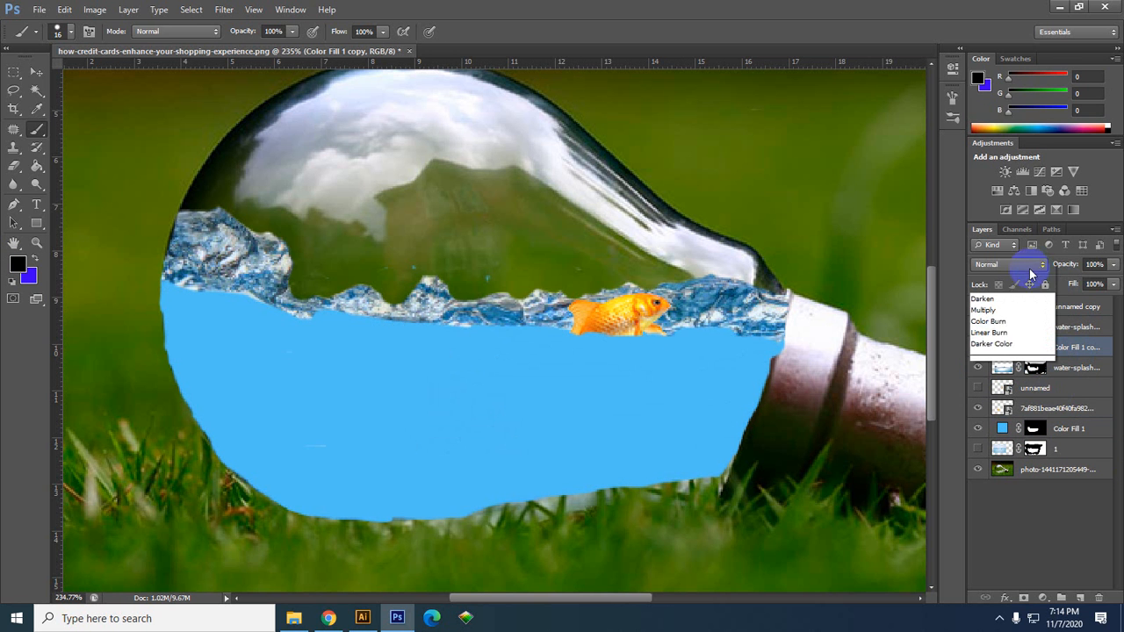
{"action": "left_click", "coordinate": [998, 53]}
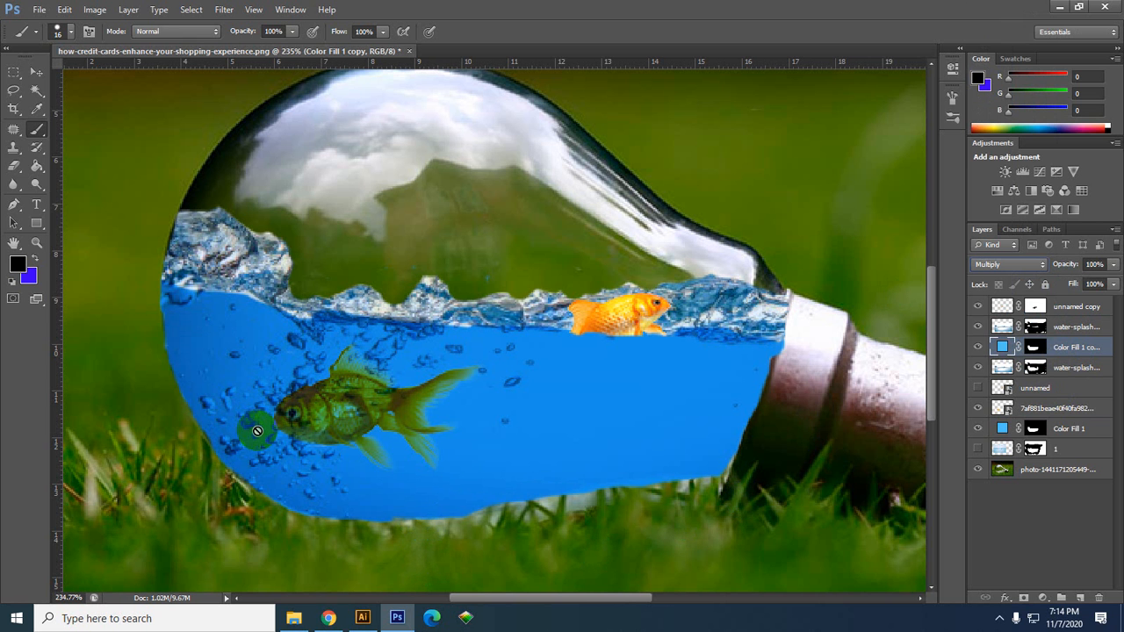
Change the Color Fill 1 copy's color to light blue b1d9eb and show the "unnamed" goldfish layer again.
{"action": "double_click", "coordinate": [1003, 349]}
{"action": "left_click_drag", "start_coordinate": [873, 173], "coordinate": [791, 173]}
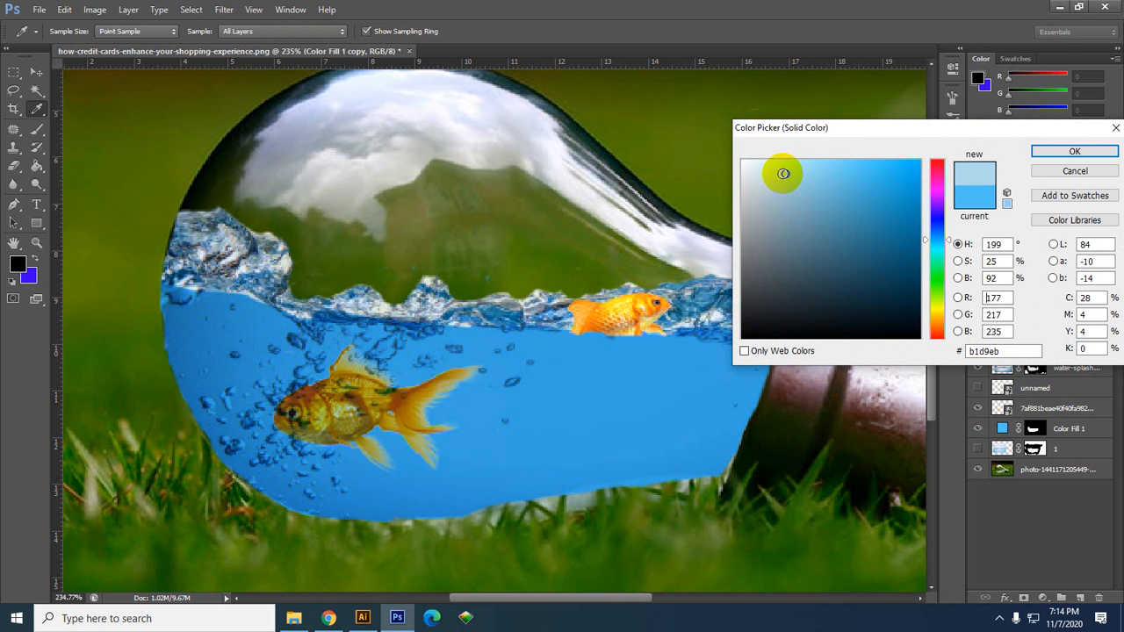
{"action": "left_click", "coordinate": [1074, 153]}
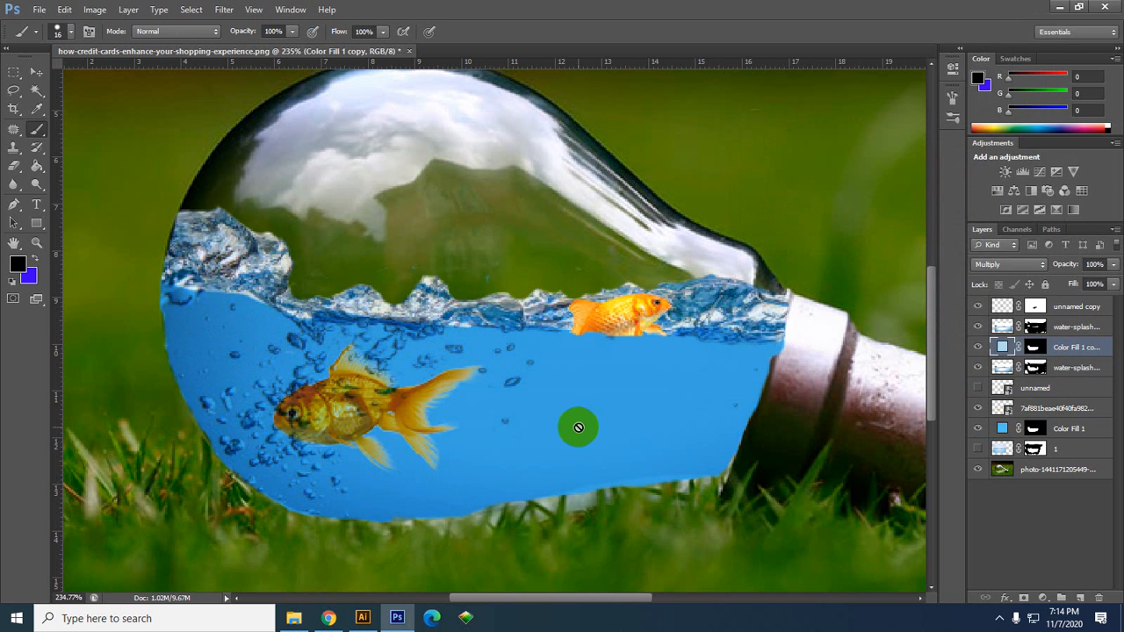
{"action": "left_click", "coordinate": [1005, 351]}
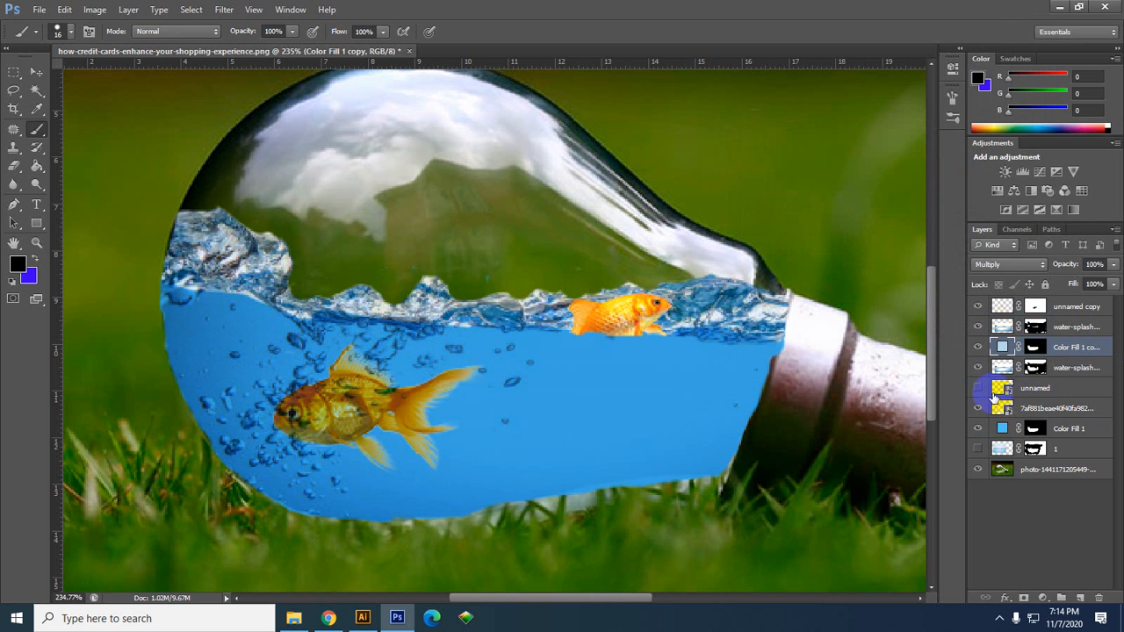
{"action": "left_click", "coordinate": [980, 389]}
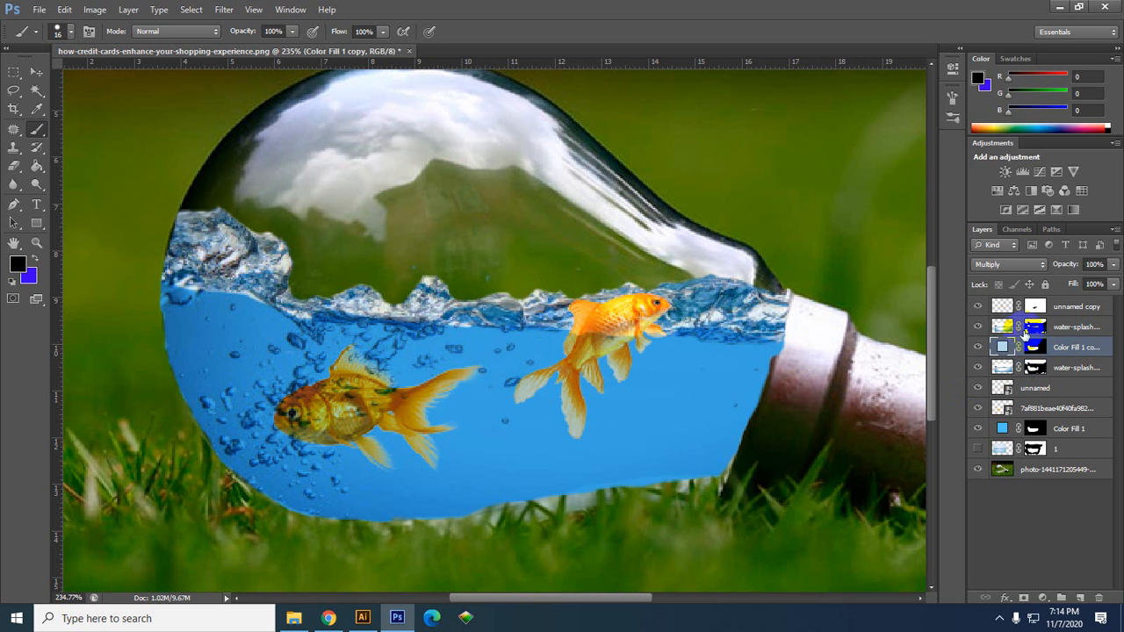
Toggle the upper water-splash layer off and on to check how it covers the wave band and goldfish.
{"action": "left_click", "coordinate": [990, 331]}
{"action": "left_click", "coordinate": [977, 327]}
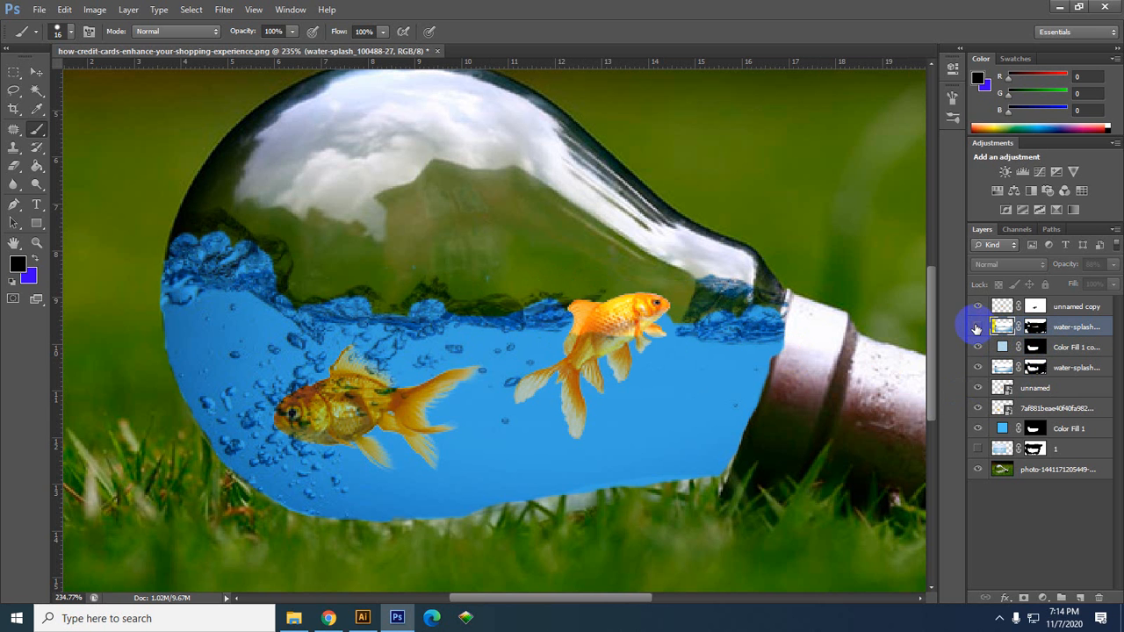
{"action": "left_click", "coordinate": [977, 326]}
{"action": "left_click", "coordinate": [977, 326]}
{"action": "left_click", "coordinate": [977, 327]}
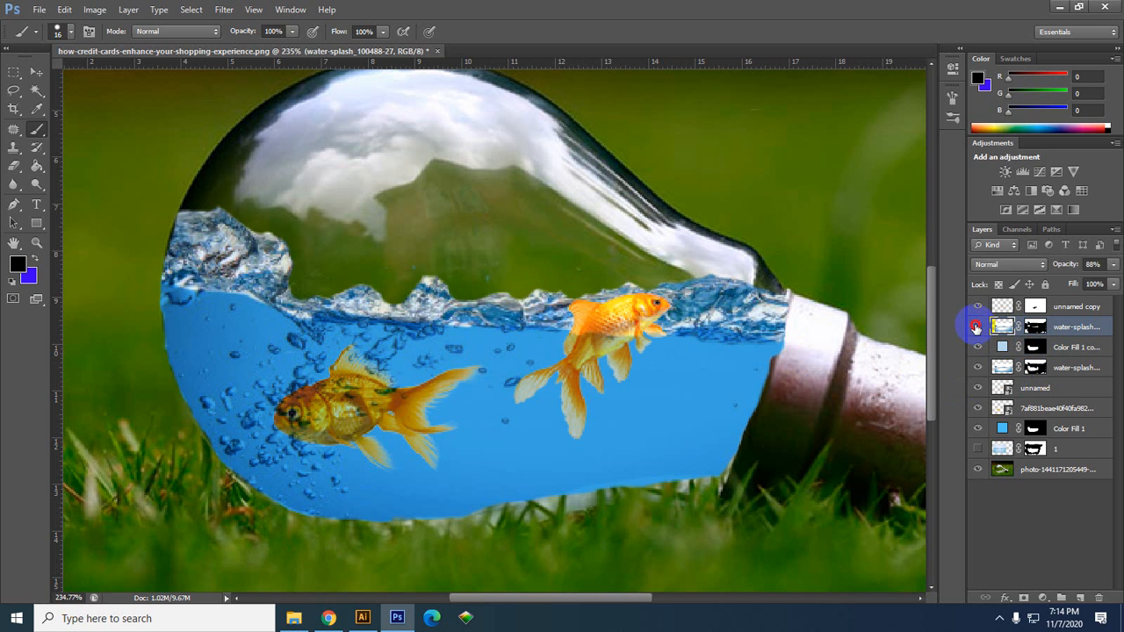
{"action": "left_click", "coordinate": [976, 327]}
Duplicate the upper water-splash layer, place the copy above the goldfish copy, and make both splash layers visible.
{"action": "left_click_drag", "start_coordinate": [1001, 326], "coordinate": [987, 339]}
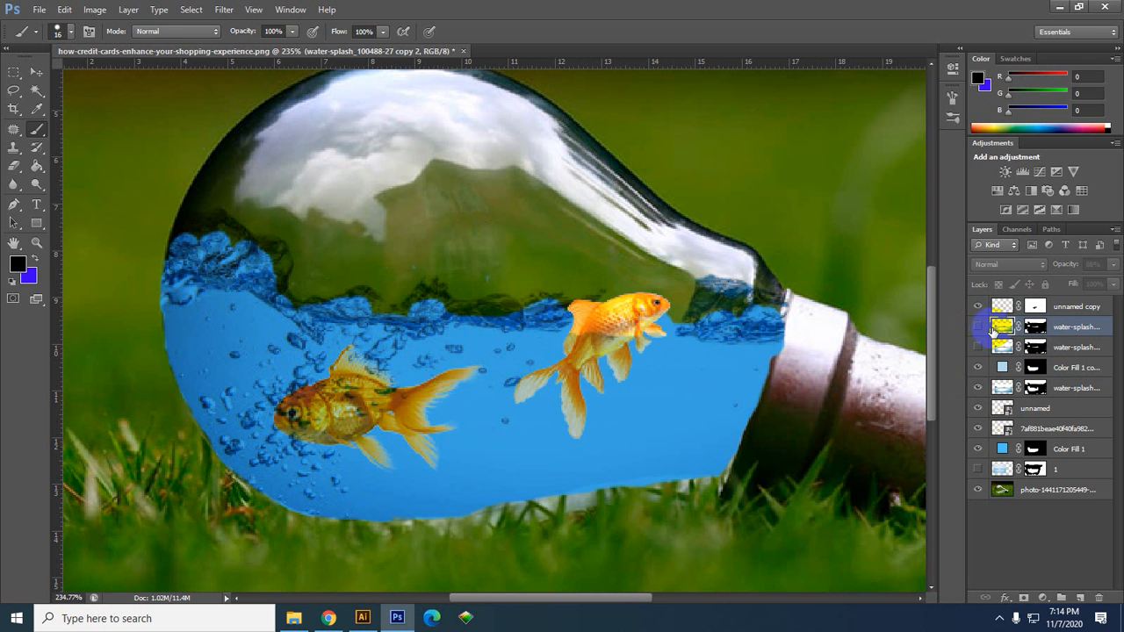
{"action": "left_click_drag", "start_coordinate": [1019, 327], "coordinate": [1011, 298]}
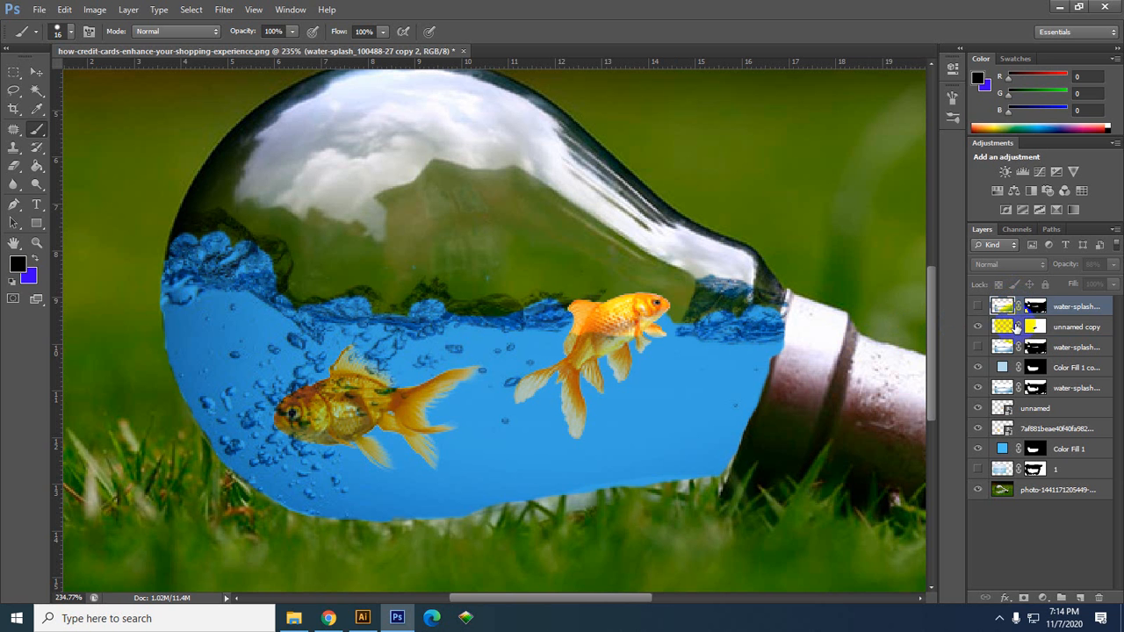
{"action": "left_click", "coordinate": [978, 305]}
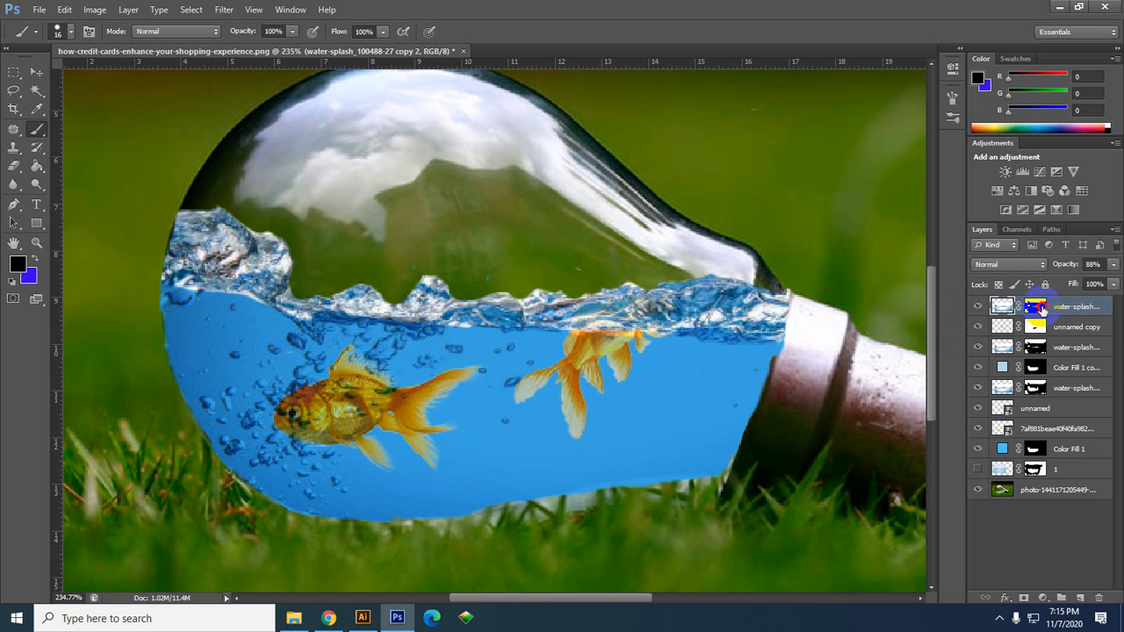
Paint black on the topmost water-splash layer's mask to uncover the raised goldfish's head and back above the waterline.
{"action": "left_click", "coordinate": [1037, 307]}
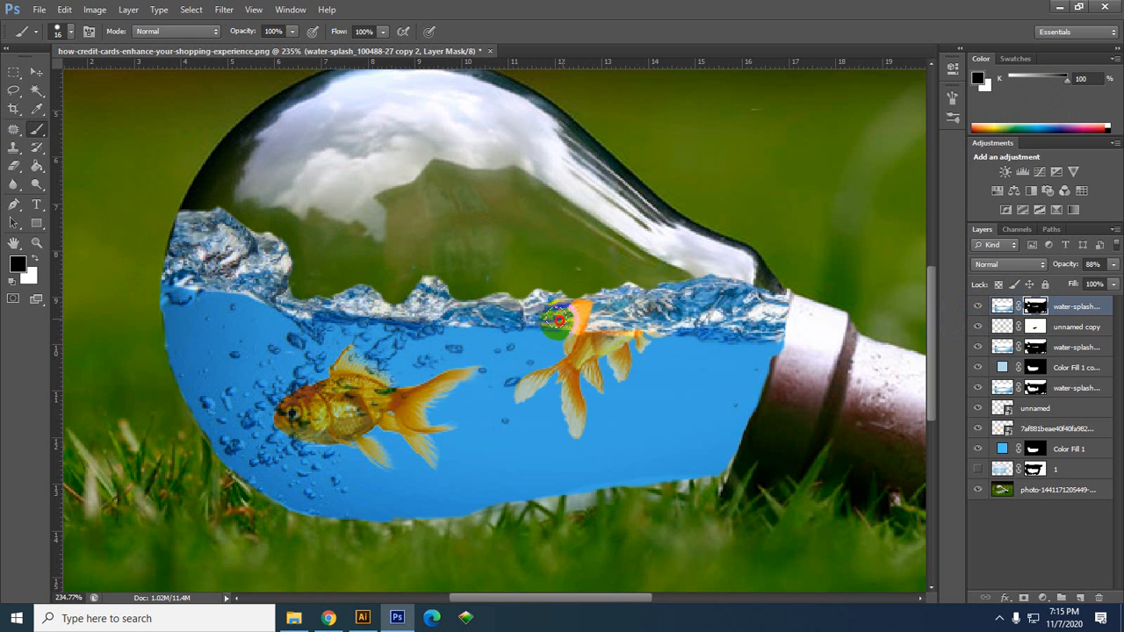
{"action": "mouse_move", "coordinate": [582, 309]}
{"action": "left_mouse_down"}
{"action": "mouse_move", "coordinate": [674, 309]}
{"action": "mouse_move", "coordinate": [598, 302]}
{"action": "left_mouse_up"}
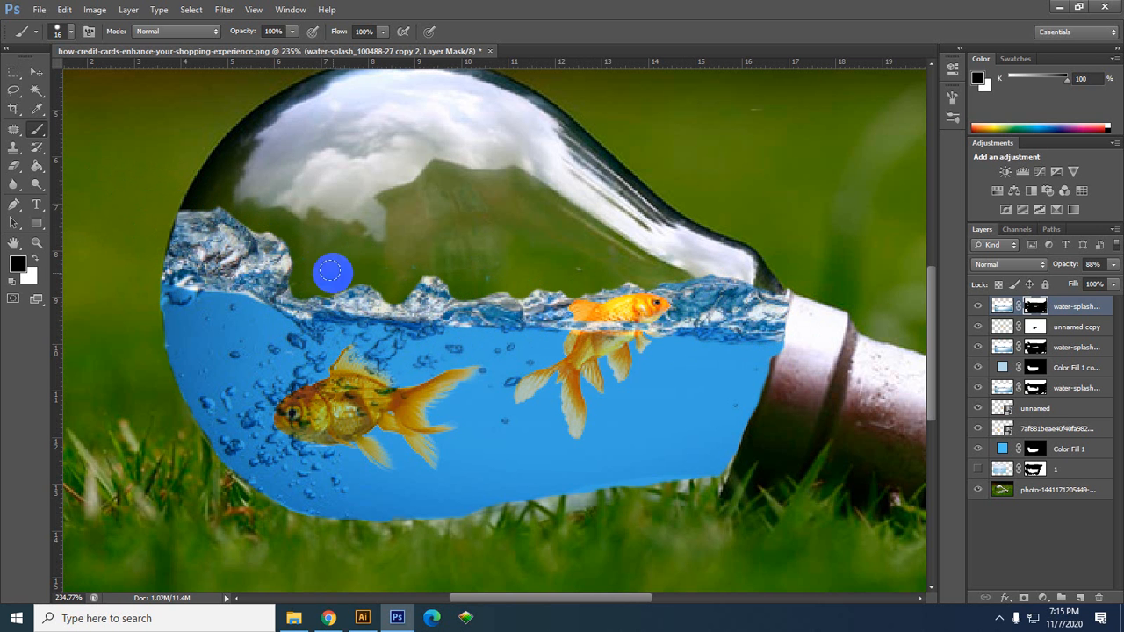
Inspect the raised goldfish's edges at the waterline up close and select the lower water-splash layer's mask.
{"action": "scroll", "coordinate": [665, 372], "scroll_direction": "up", "scroll_amount": 3}
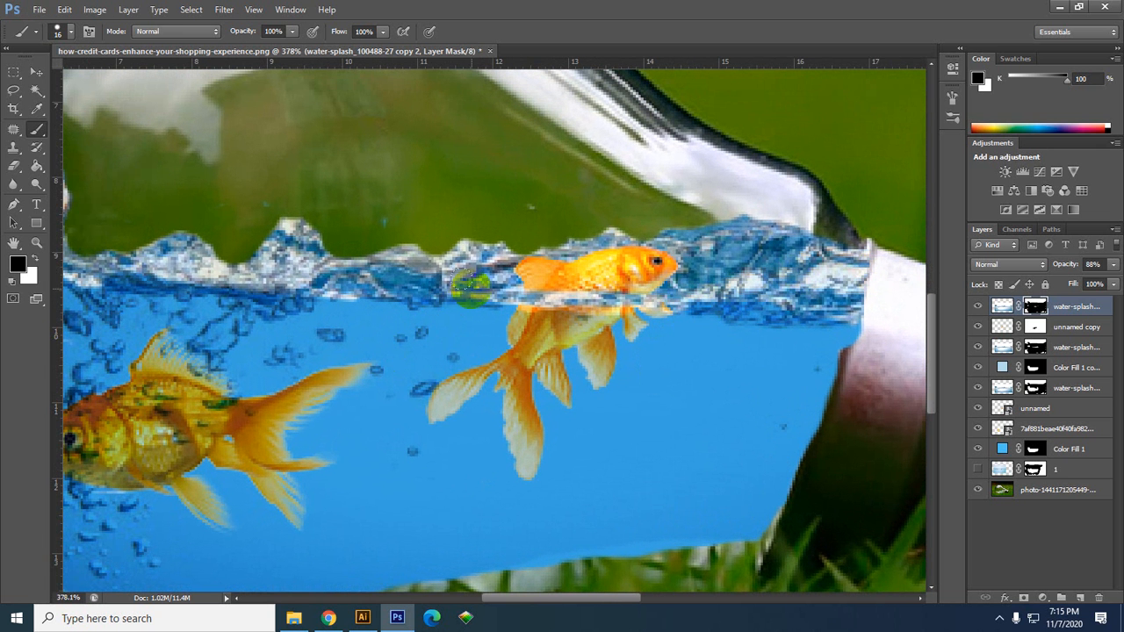
{"action": "left_click_drag", "start_coordinate": [535, 206], "coordinate": [312, 220]}
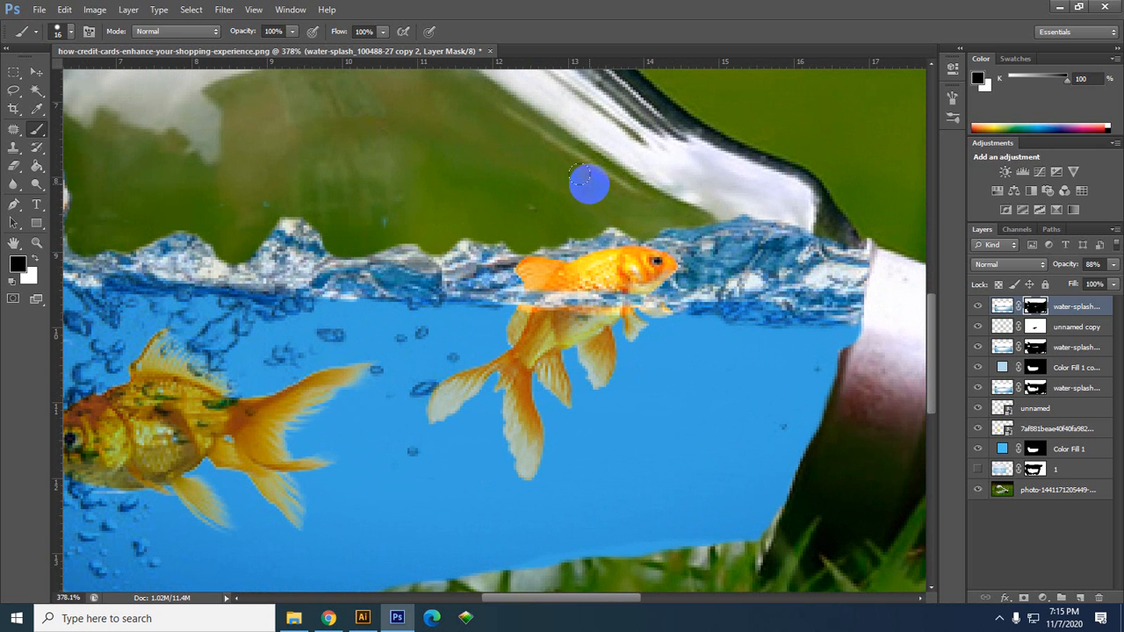
{"action": "scroll", "coordinate": [588, 181], "scroll_direction": "down", "scroll_amount": 3}
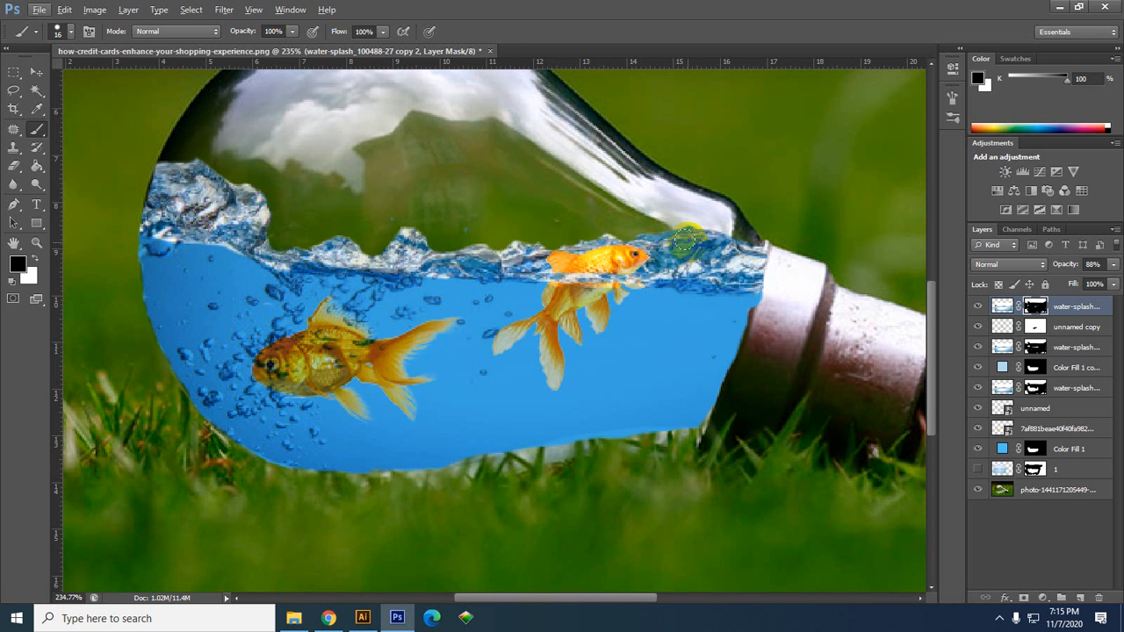
{"action": "scroll", "coordinate": [553, 299], "scroll_direction": "up", "scroll_amount": 3}
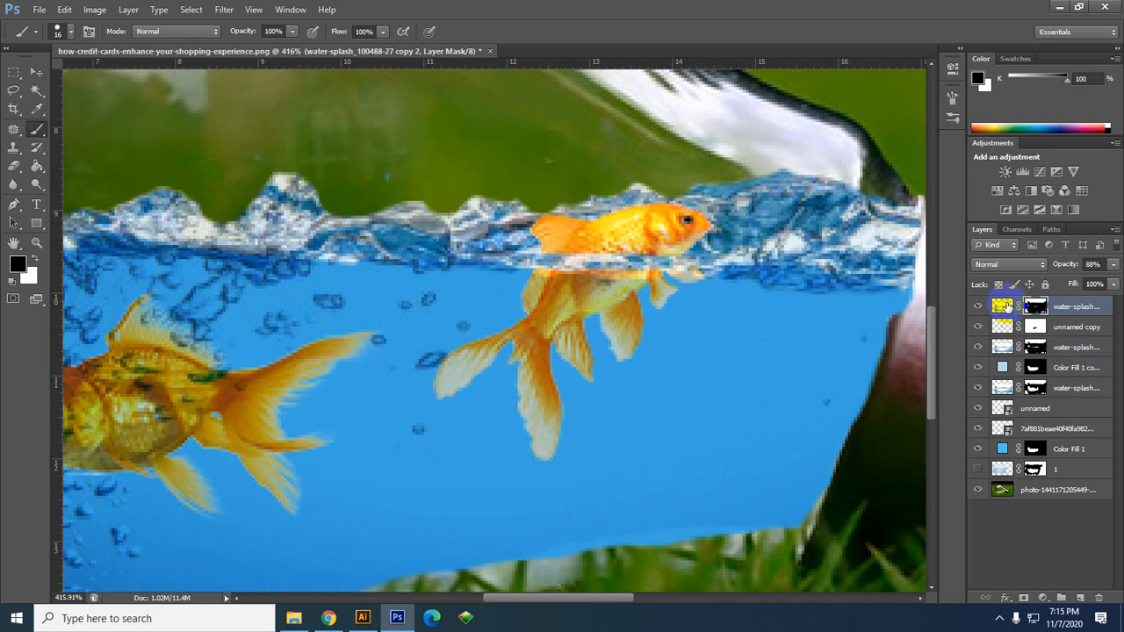
{"action": "left_click", "coordinate": [998, 411]}
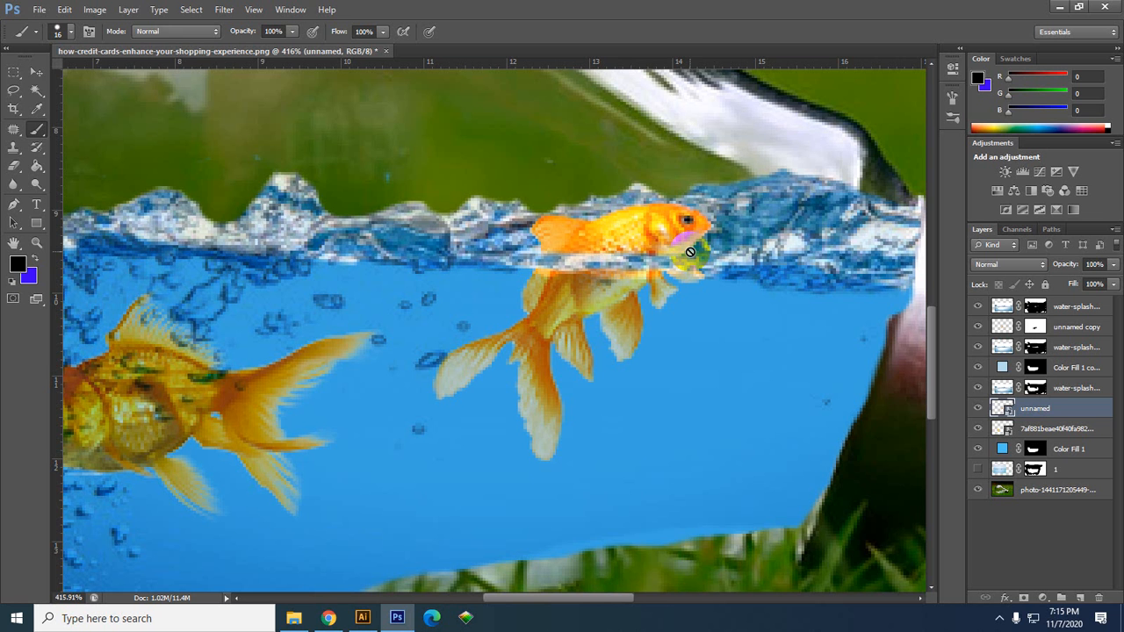
{"action": "left_click", "coordinate": [1044, 527]}
{"action": "left_click", "coordinate": [1036, 389]}
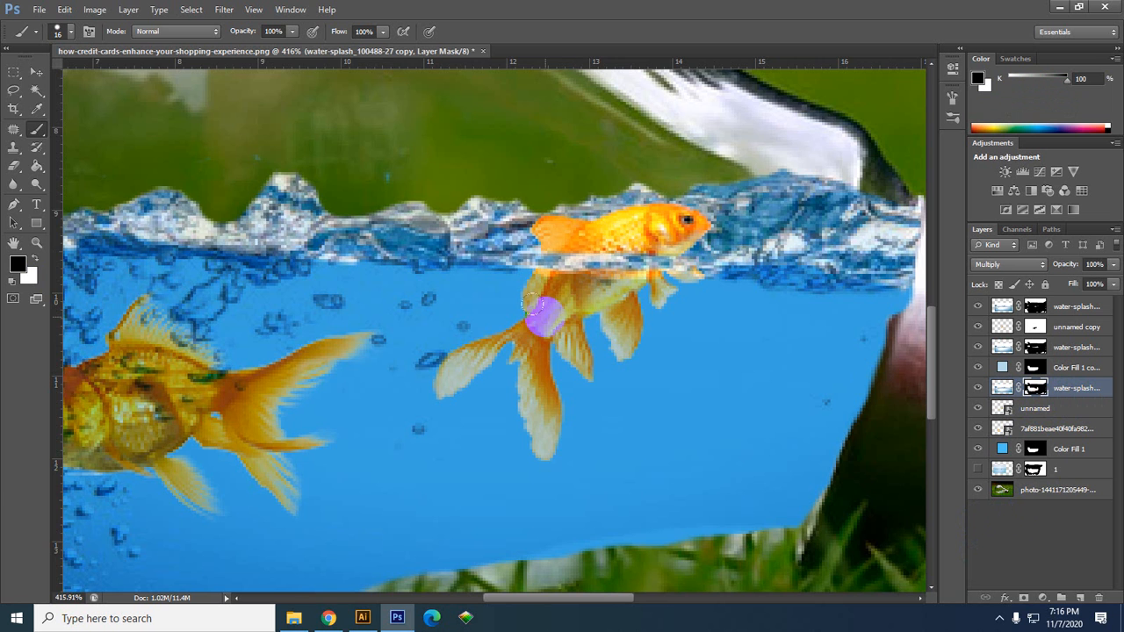
{"action": "scroll", "coordinate": [541, 315], "scroll_direction": "down", "scroll_amount": 5}
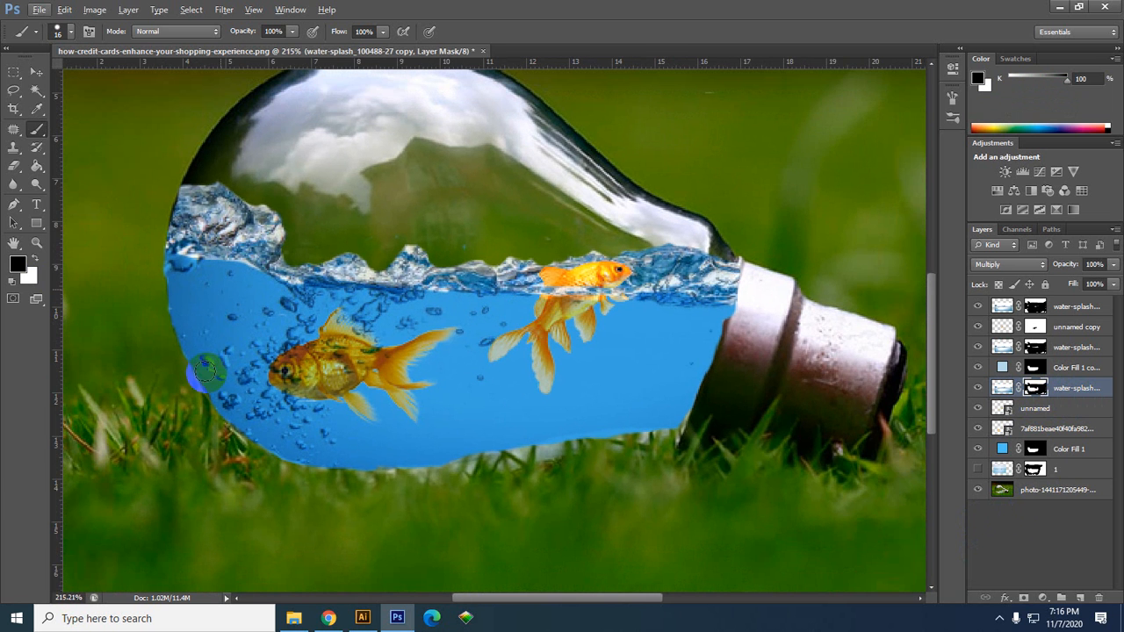
Check the water-splash bulb reference image in Chrome, then return to the Photoshop document.
{"action": "left_click", "coordinate": [330, 619]}
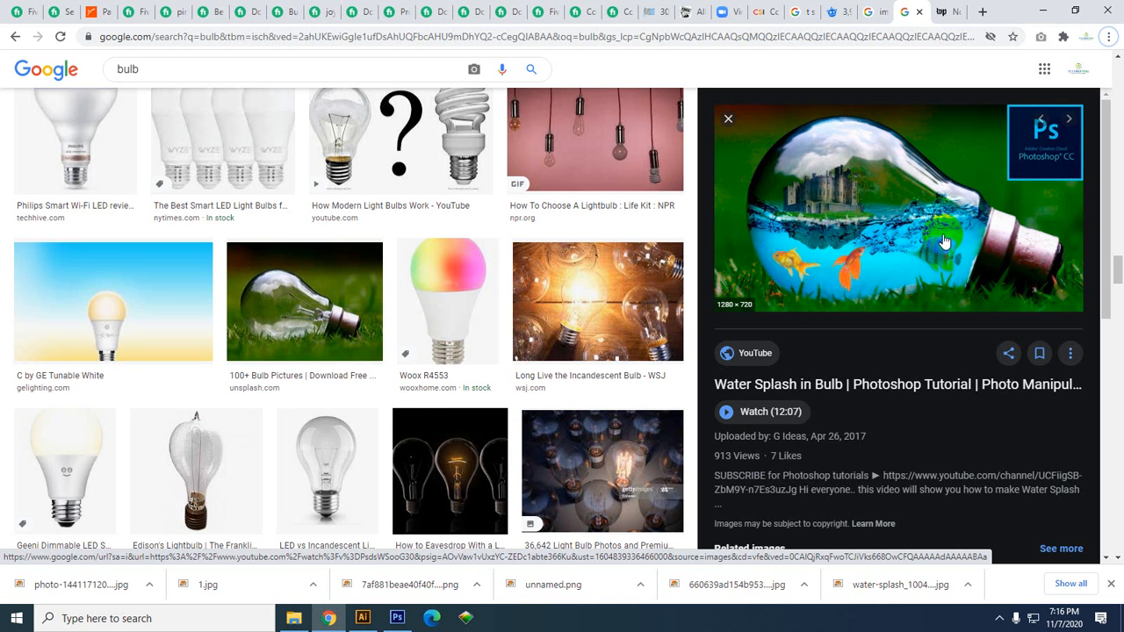
{"action": "left_click", "coordinate": [434, 617]}
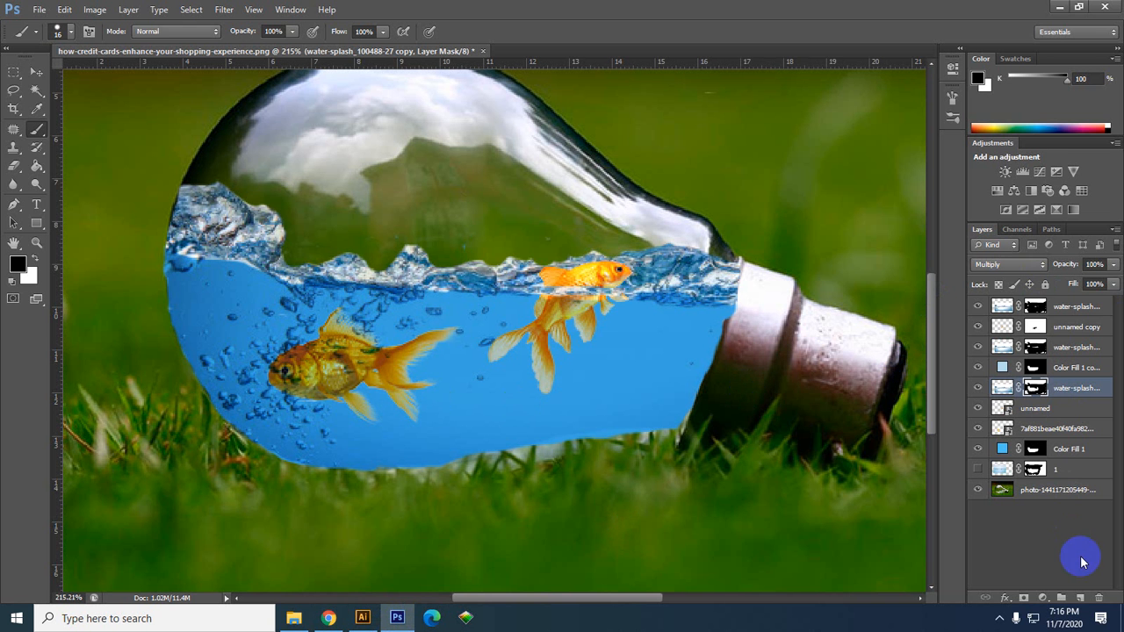
Add a linear Gradient Fill layer directly above the lower water-splash layer and open its gradient for editing.
{"action": "left_click", "coordinate": [1043, 597]}
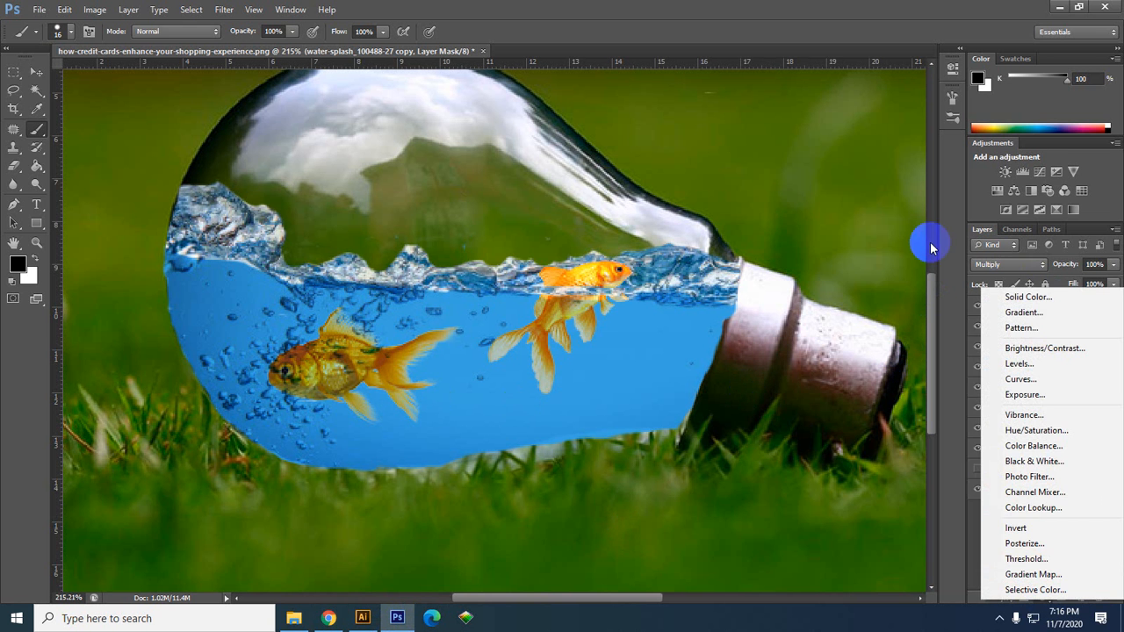
{"action": "left_click", "coordinate": [1043, 320]}
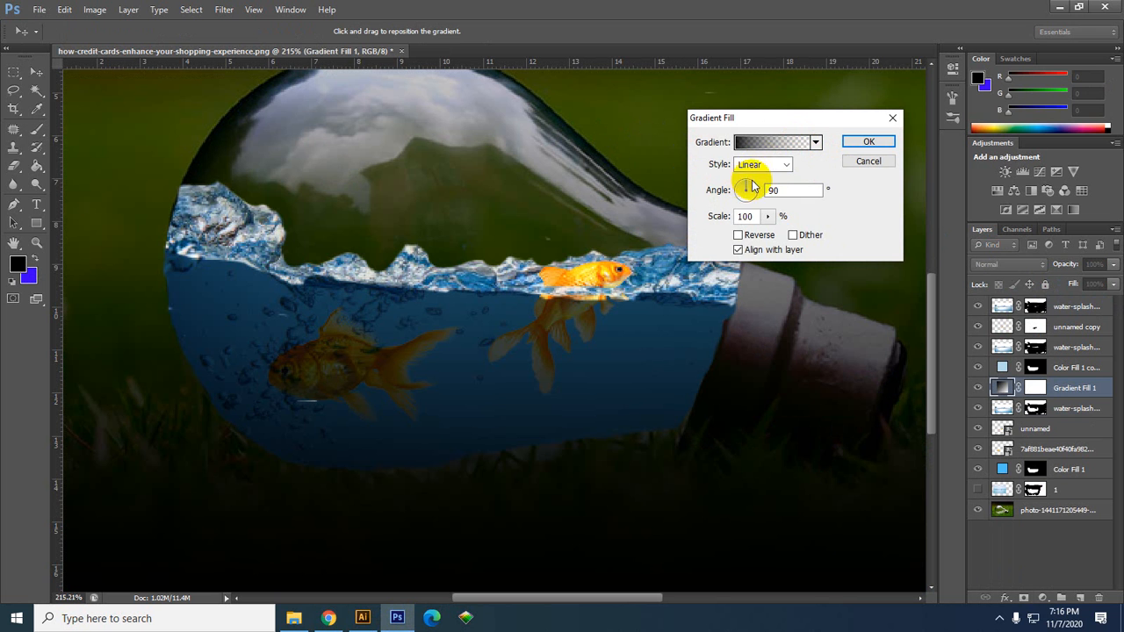
{"action": "left_click", "coordinate": [775, 141]}
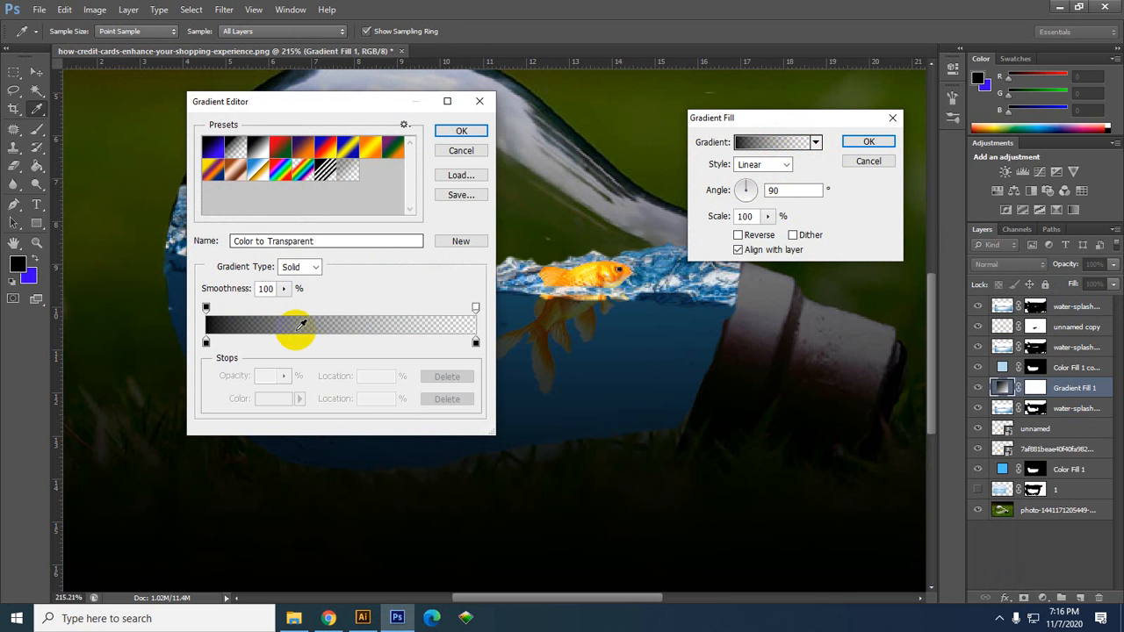
Set the opacity of the gradient's transparent end stop to 100% and select the color stop at the same end.
{"action": "left_click", "coordinate": [476, 343]}
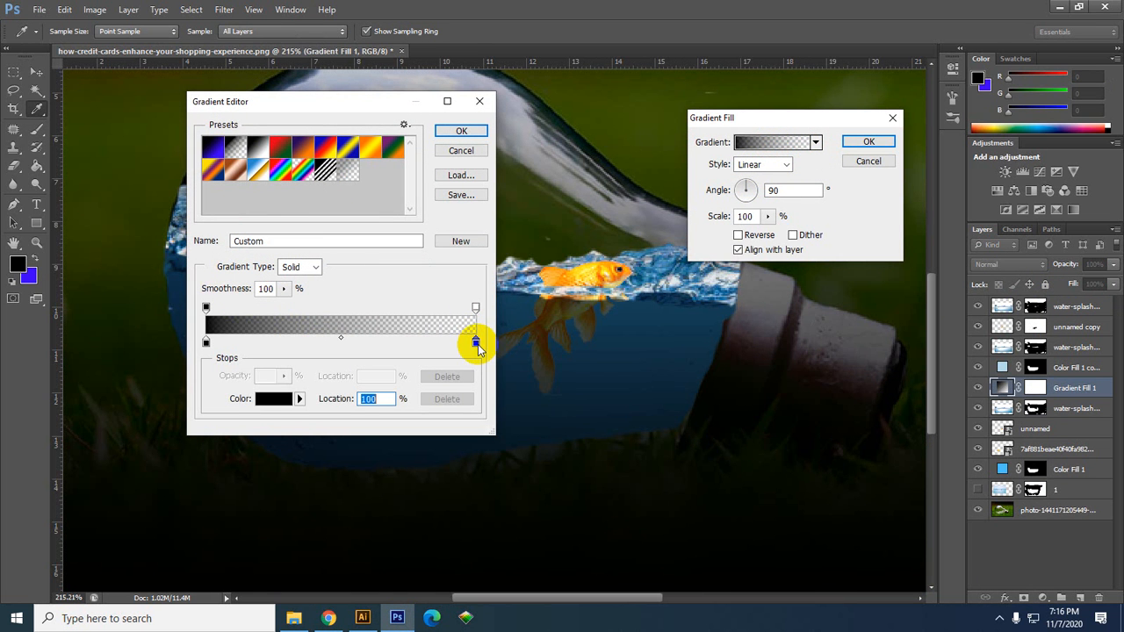
{"action": "left_click", "coordinate": [475, 308]}
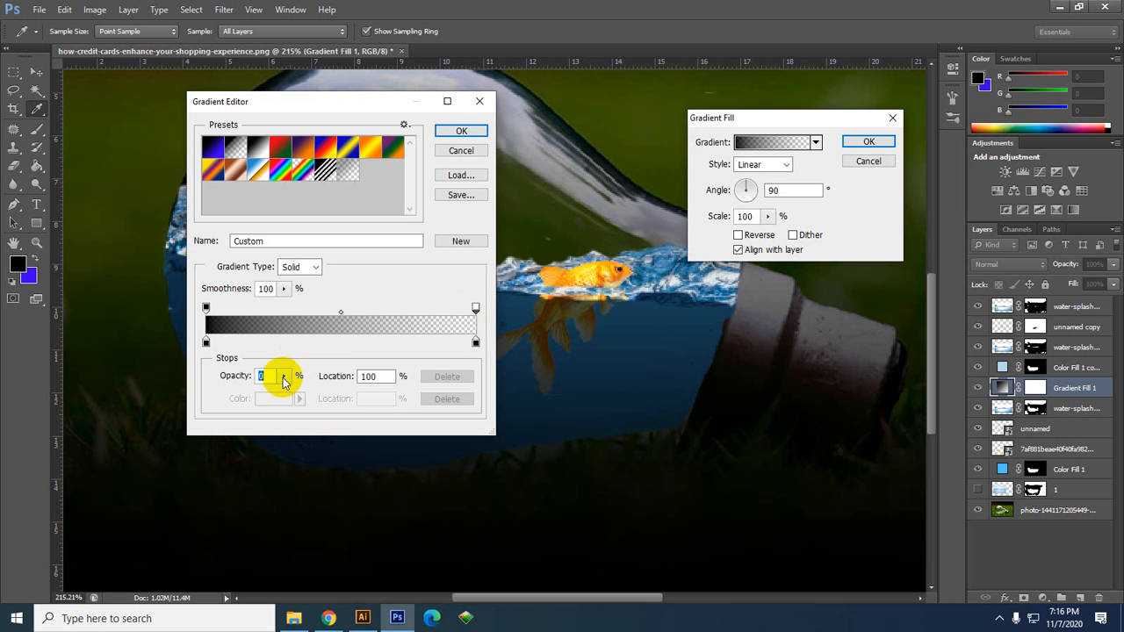
{"action": "left_click", "coordinate": [284, 377]}
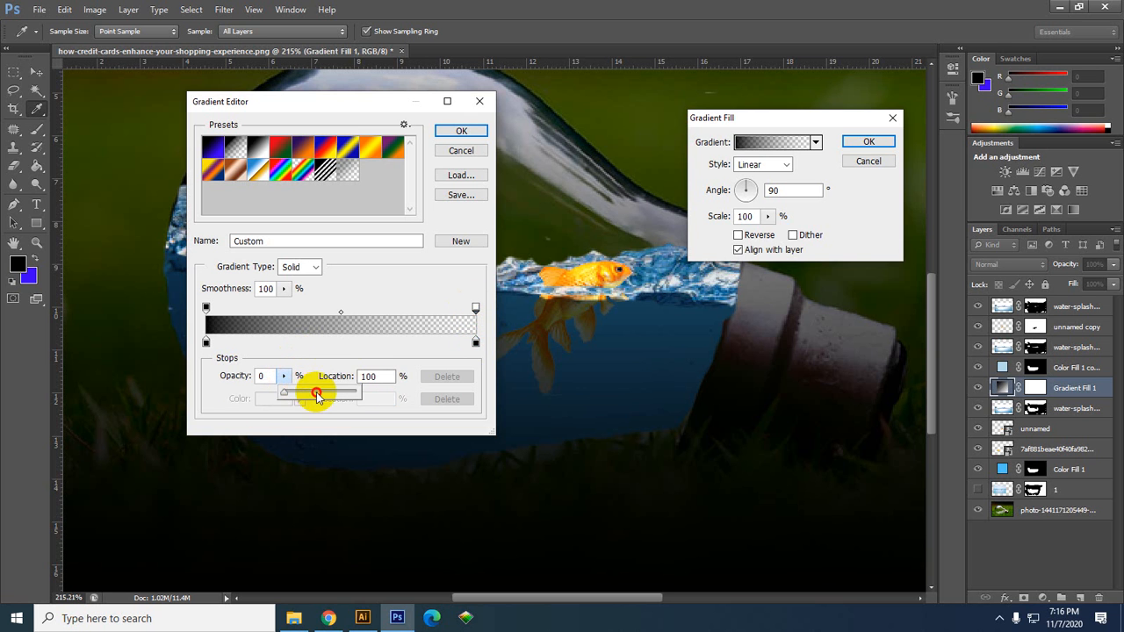
{"action": "left_click_drag", "start_coordinate": [314, 389], "coordinate": [431, 384]}
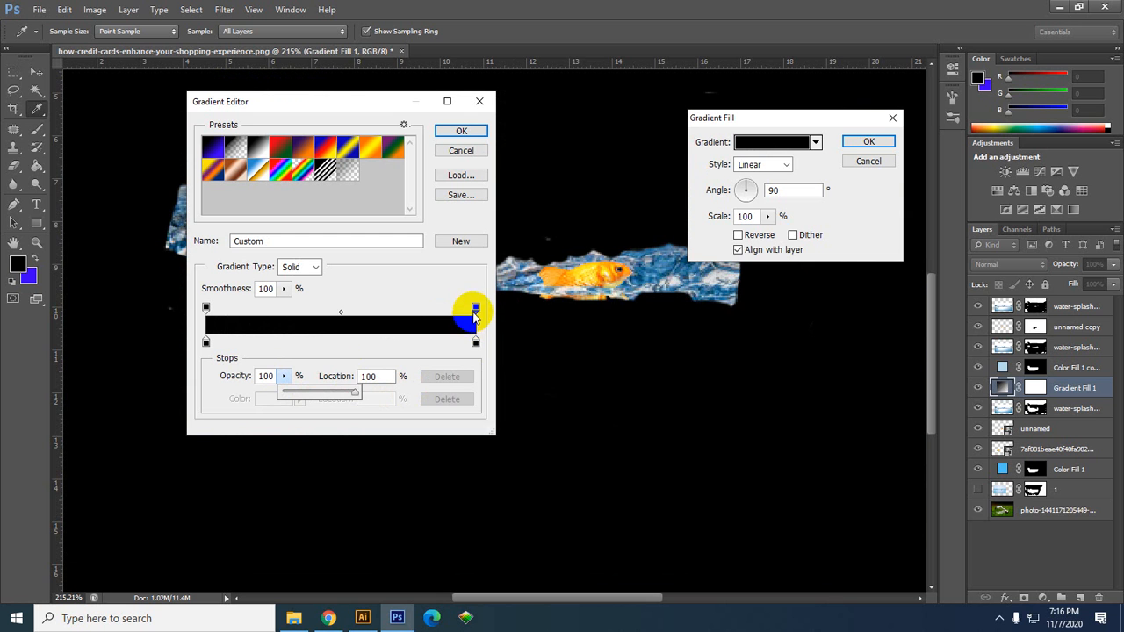
{"action": "left_click", "coordinate": [475, 309]}
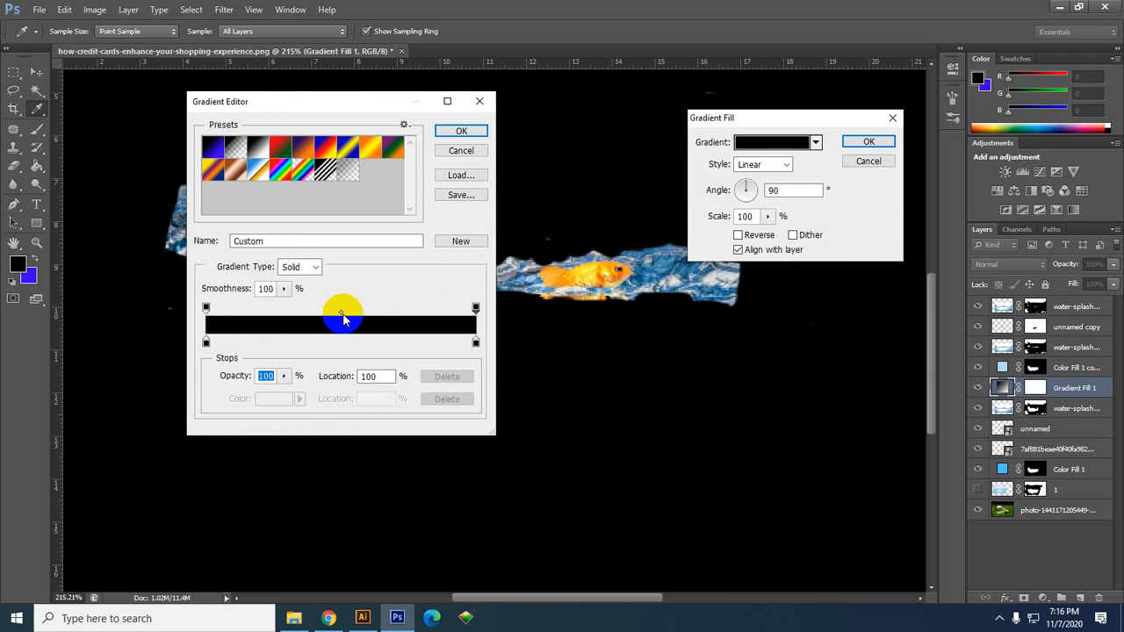
{"action": "left_click", "coordinate": [475, 345]}
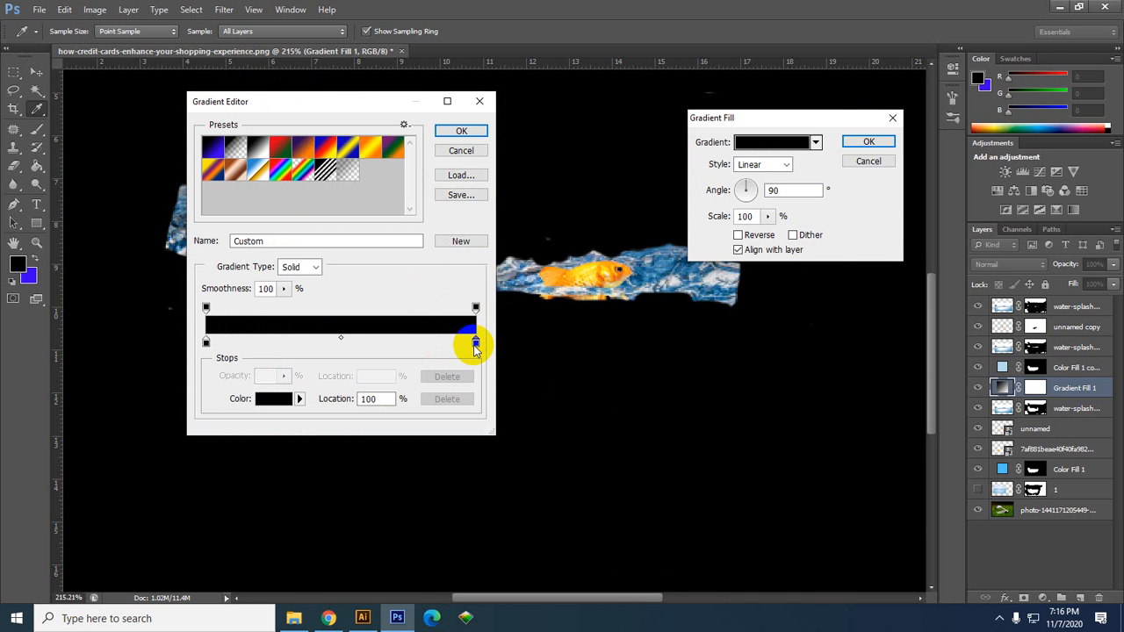
{"action": "left_click", "coordinate": [455, 179]}
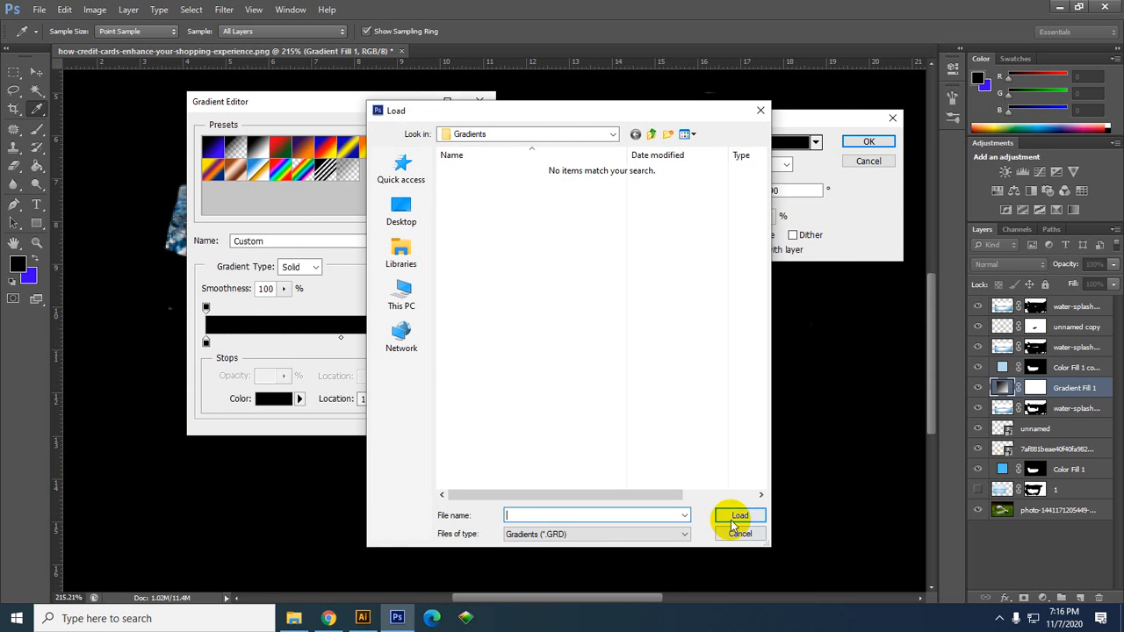
{"action": "left_click", "coordinate": [737, 535]}
{"action": "left_click", "coordinate": [315, 267]}
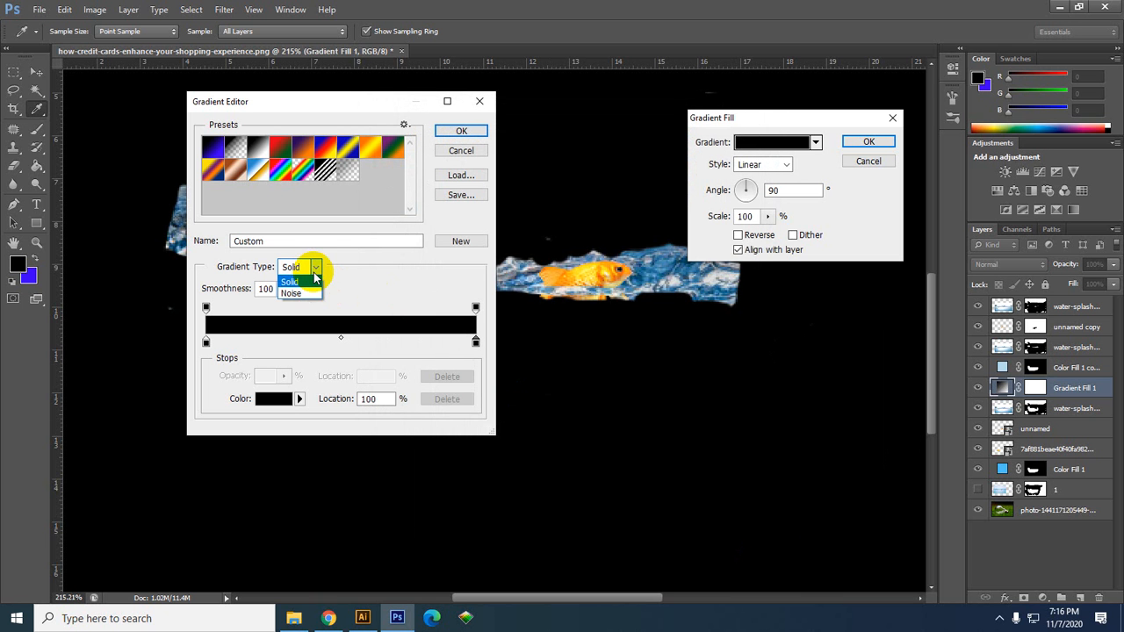
{"action": "left_click", "coordinate": [314, 275]}
{"action": "left_click", "coordinate": [314, 273]}
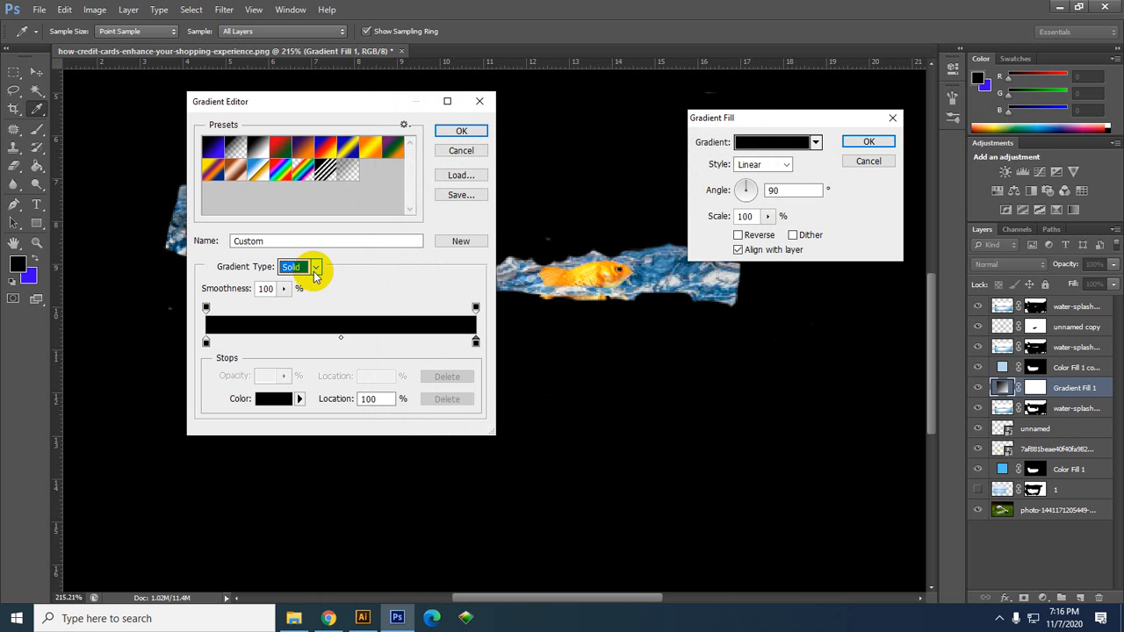
Recolour the gradient's 100% colour stop to a medium blue with a hue of 209°.
{"action": "left_click", "coordinate": [289, 401]}
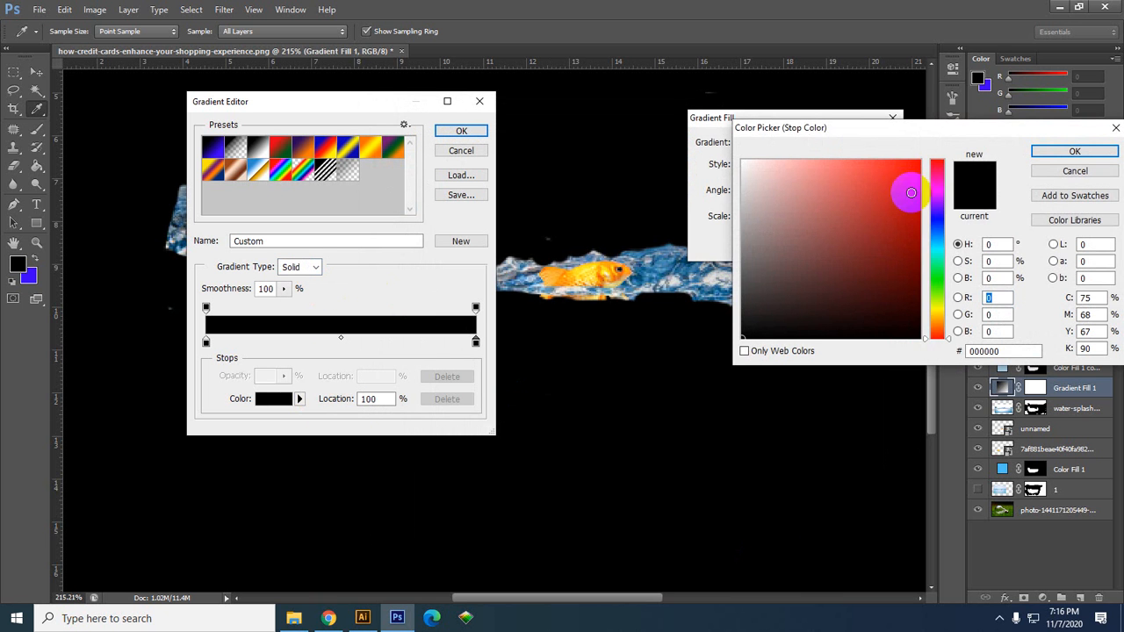
{"action": "left_click_drag", "start_coordinate": [941, 254], "coordinate": [938, 240]}
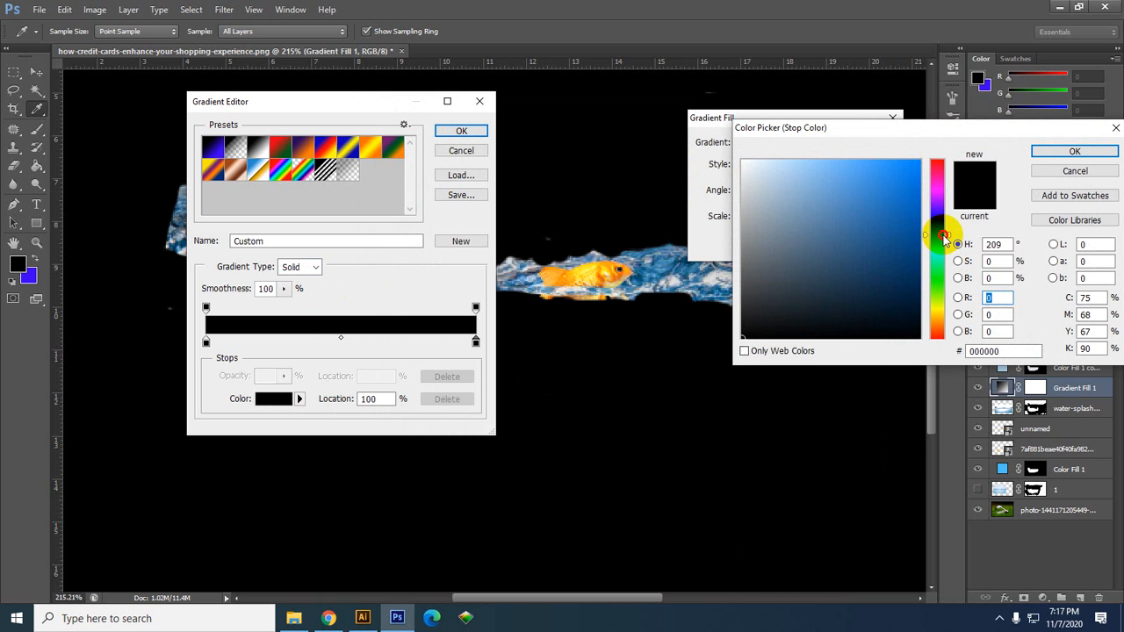
{"action": "left_click", "coordinate": [1074, 151]}
{"action": "left_click", "coordinate": [286, 402]}
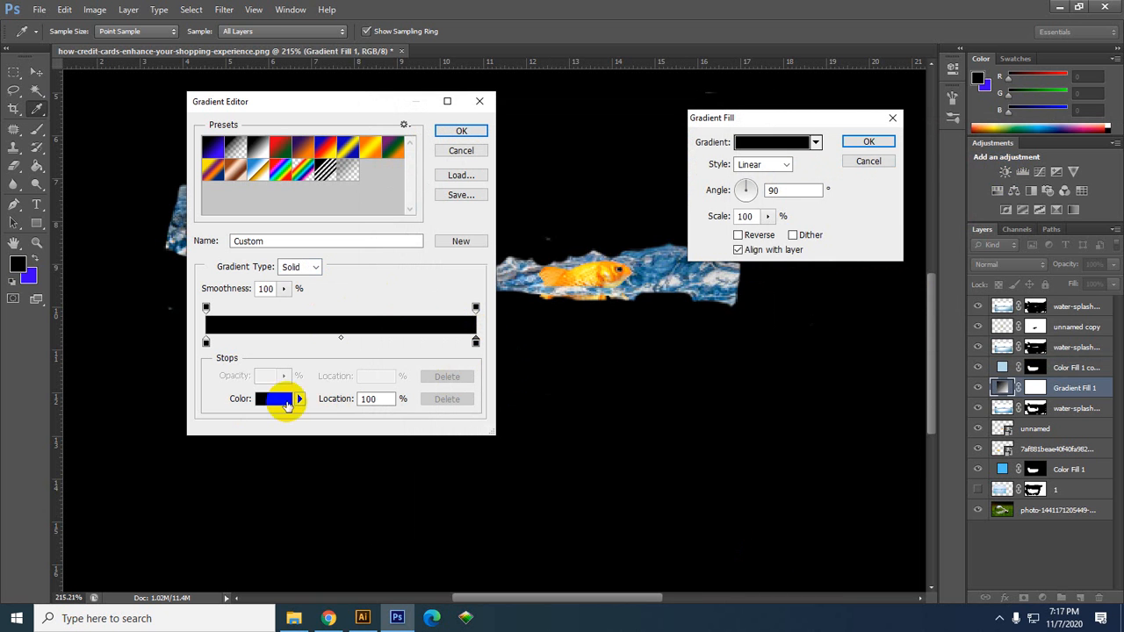
{"action": "left_click", "coordinate": [899, 184]}
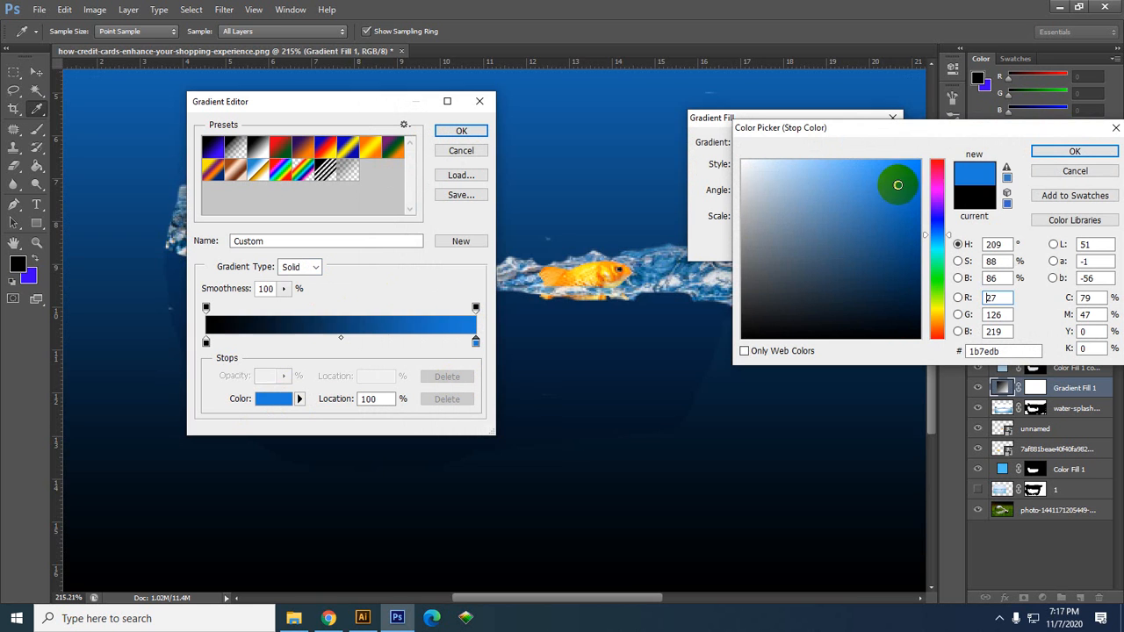
{"action": "left_click", "coordinate": [1095, 176]}
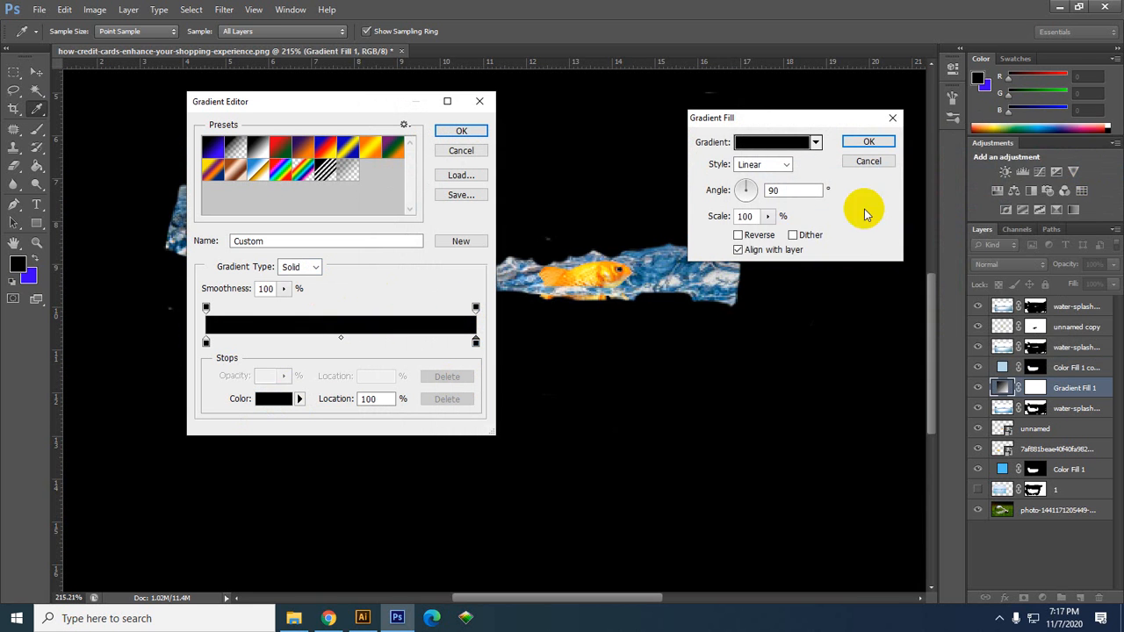
{"action": "left_click", "coordinate": [274, 399]}
{"action": "left_click", "coordinate": [911, 201]}
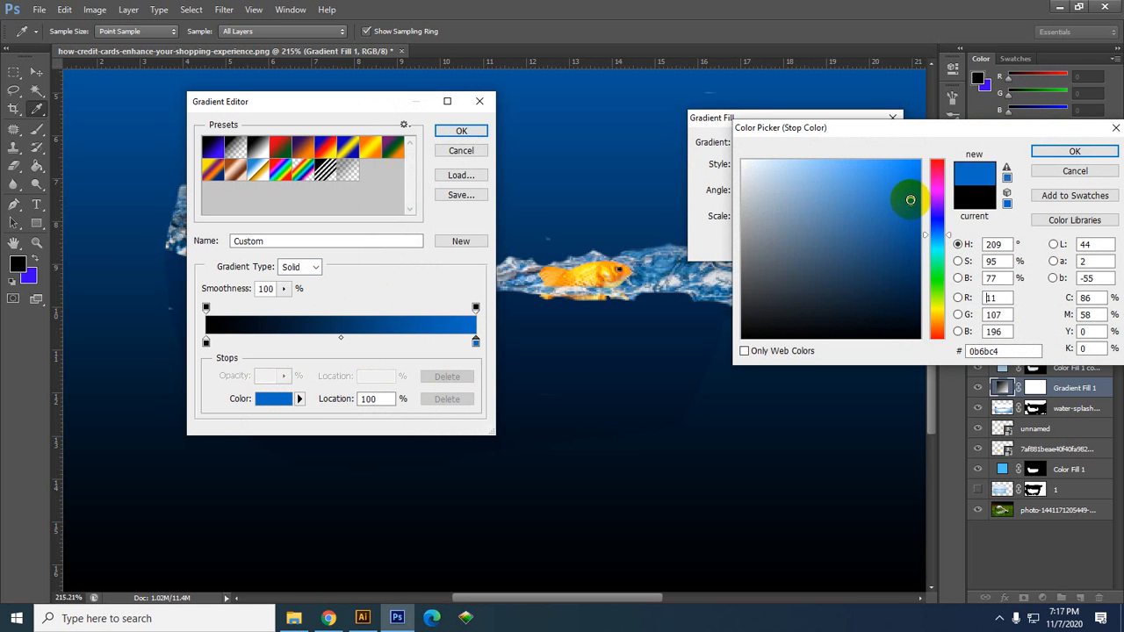
{"action": "left_click", "coordinate": [1064, 152]}
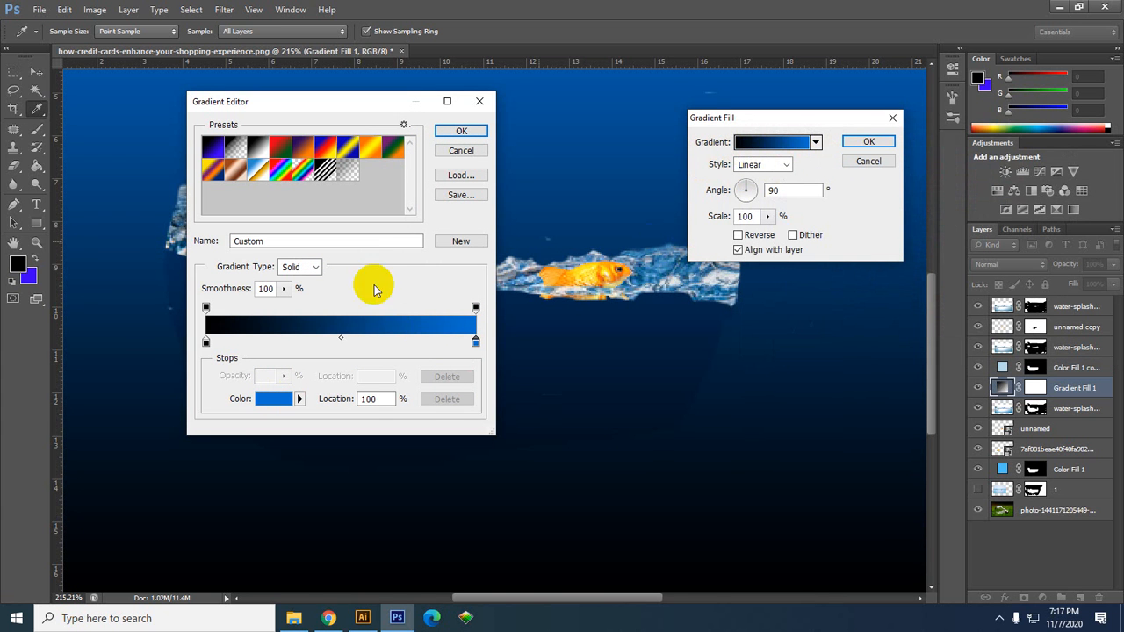
{"action": "left_click", "coordinate": [206, 308]}
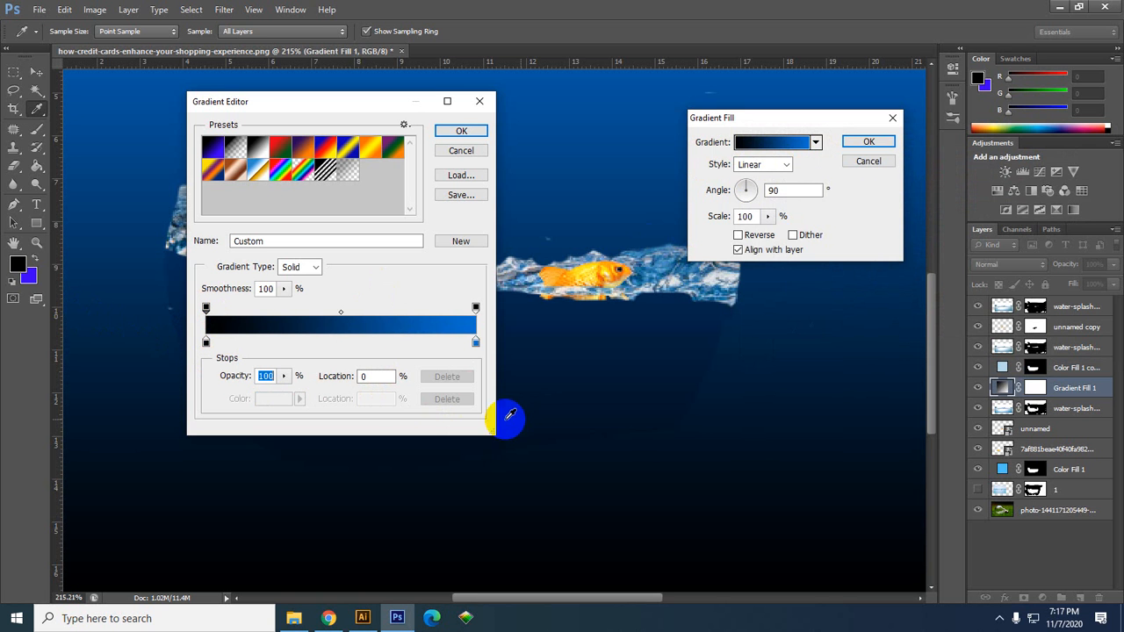
{"action": "left_click", "coordinate": [206, 343]}
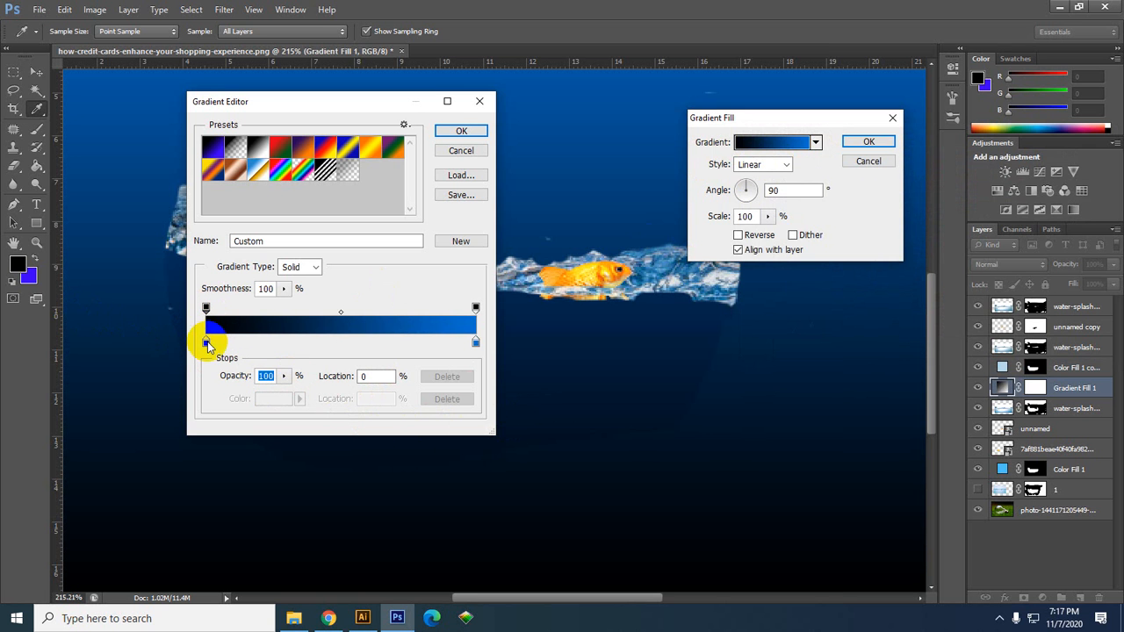
{"action": "left_click", "coordinate": [268, 399]}
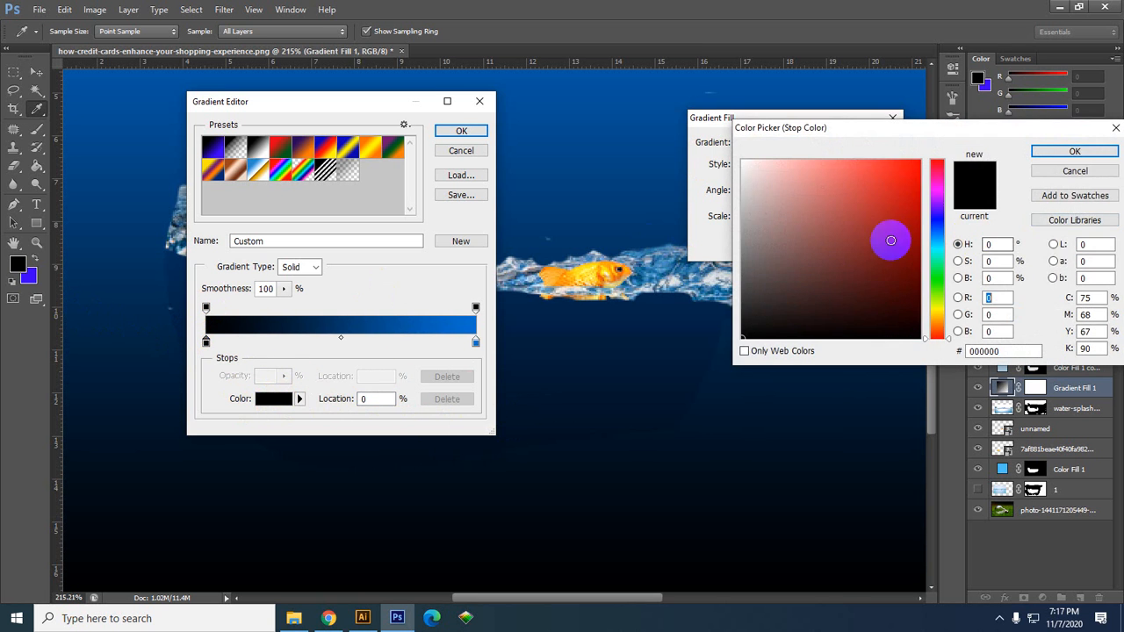
{"action": "left_click_drag", "start_coordinate": [947, 241], "coordinate": [943, 244]}
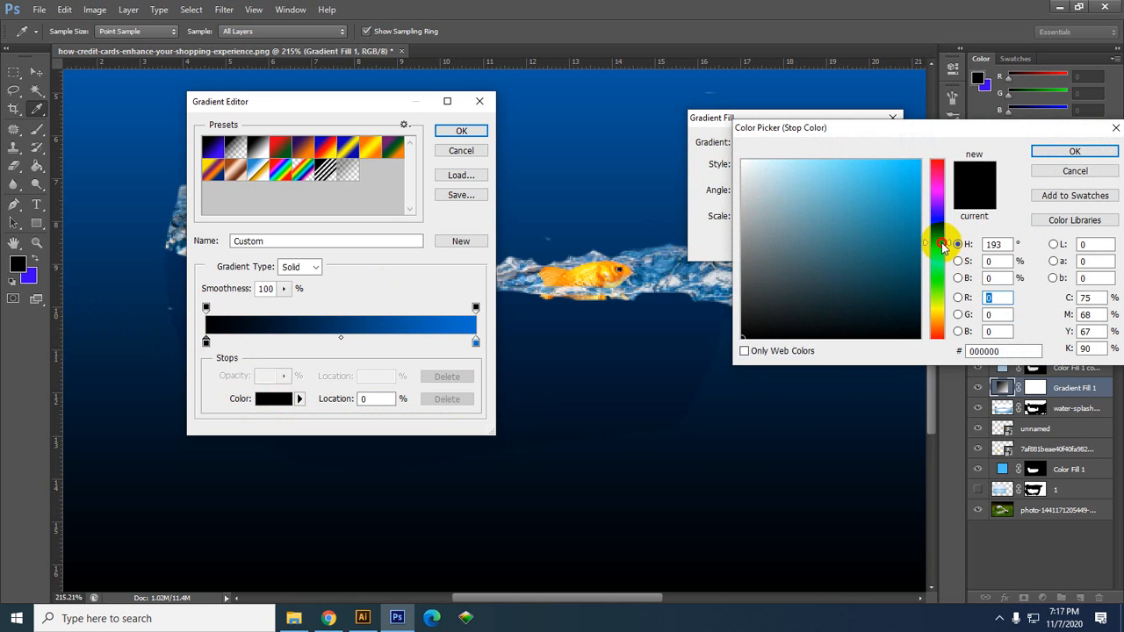
{"action": "left_click", "coordinate": [1067, 154]}
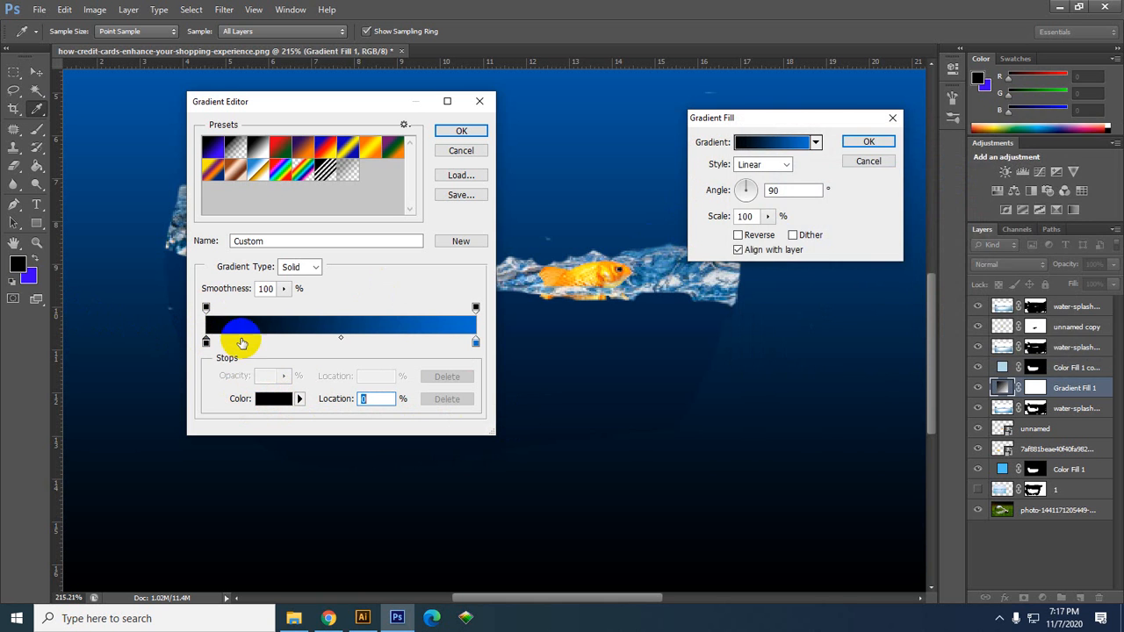
{"action": "left_click", "coordinate": [207, 308]}
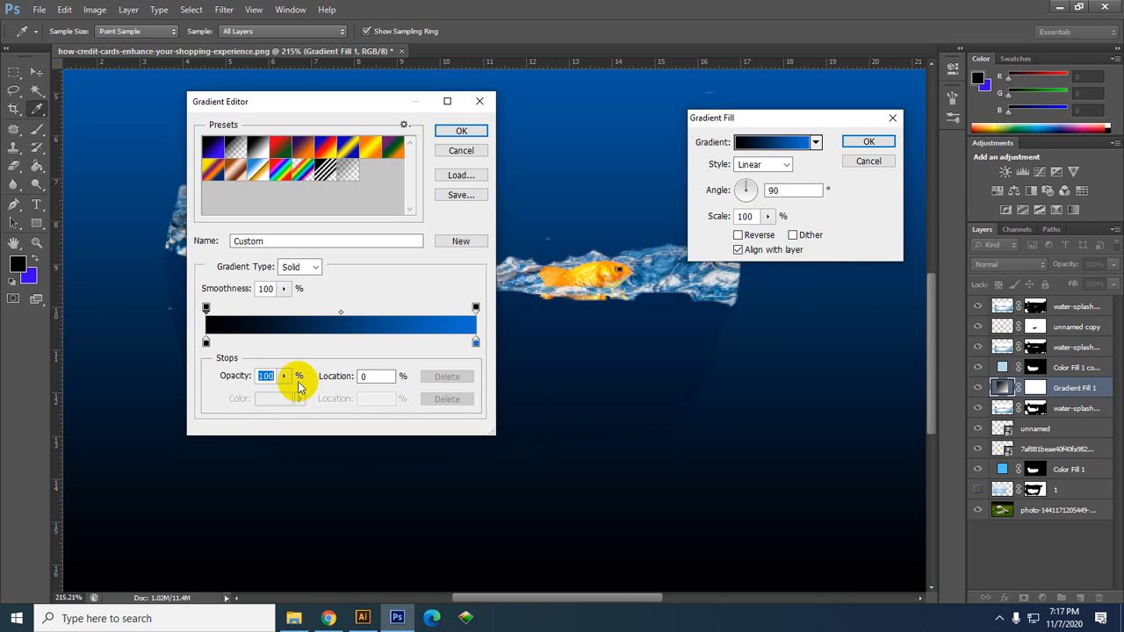
Move the gradient's blue colour stop to a location of 90%.
{"action": "left_click", "coordinate": [476, 346]}
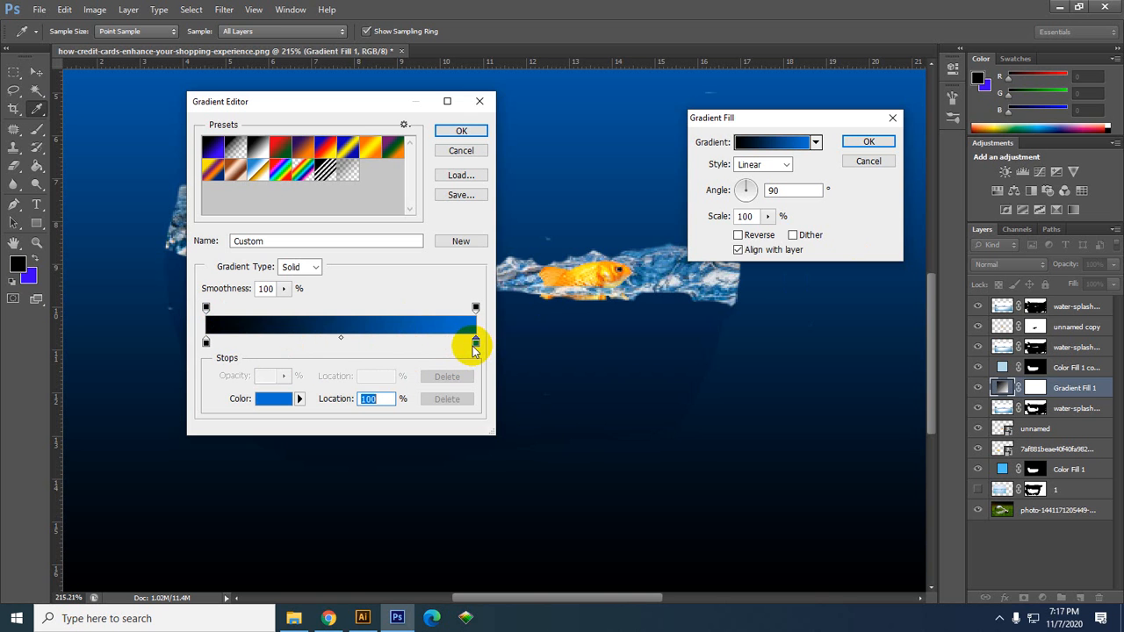
{"action": "left_click_drag", "start_coordinate": [475, 346], "coordinate": [449, 347]}
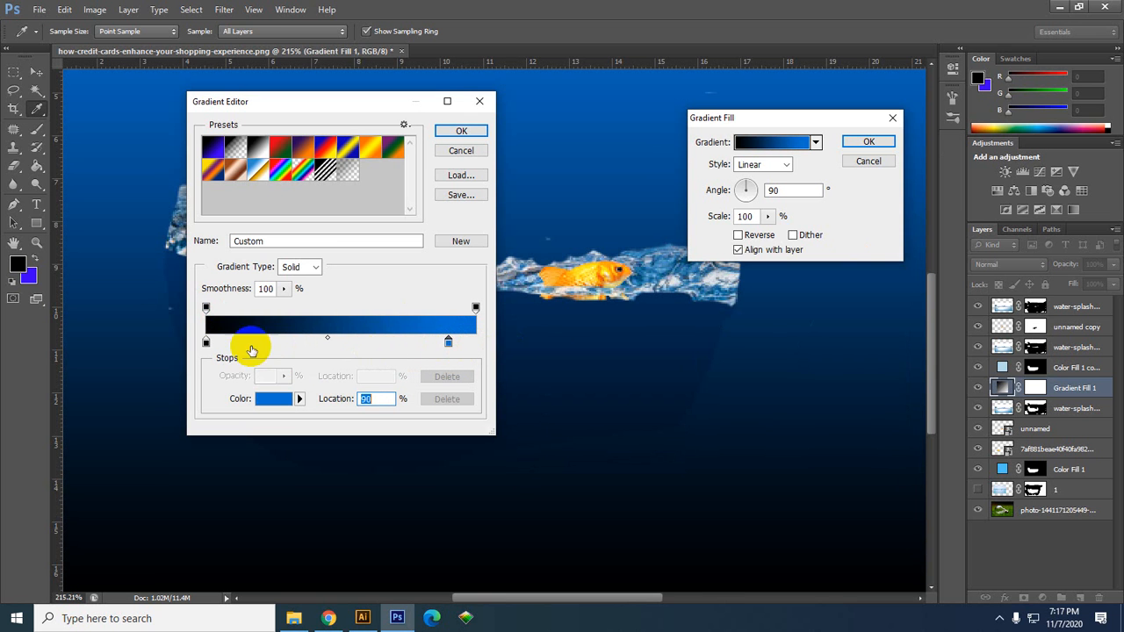
Recolour the gradient's black 0% colour stop to the muted blue 5c8bb6.
{"action": "left_click", "coordinate": [207, 343]}
{"action": "left_click", "coordinate": [279, 399]}
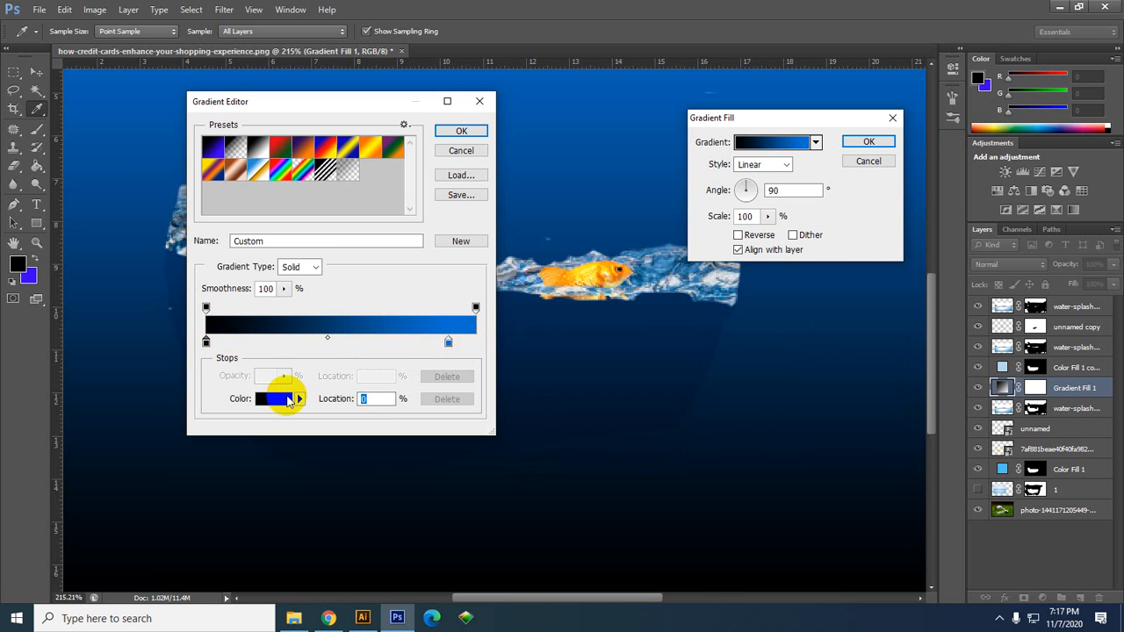
{"action": "left_click", "coordinate": [745, 293]}
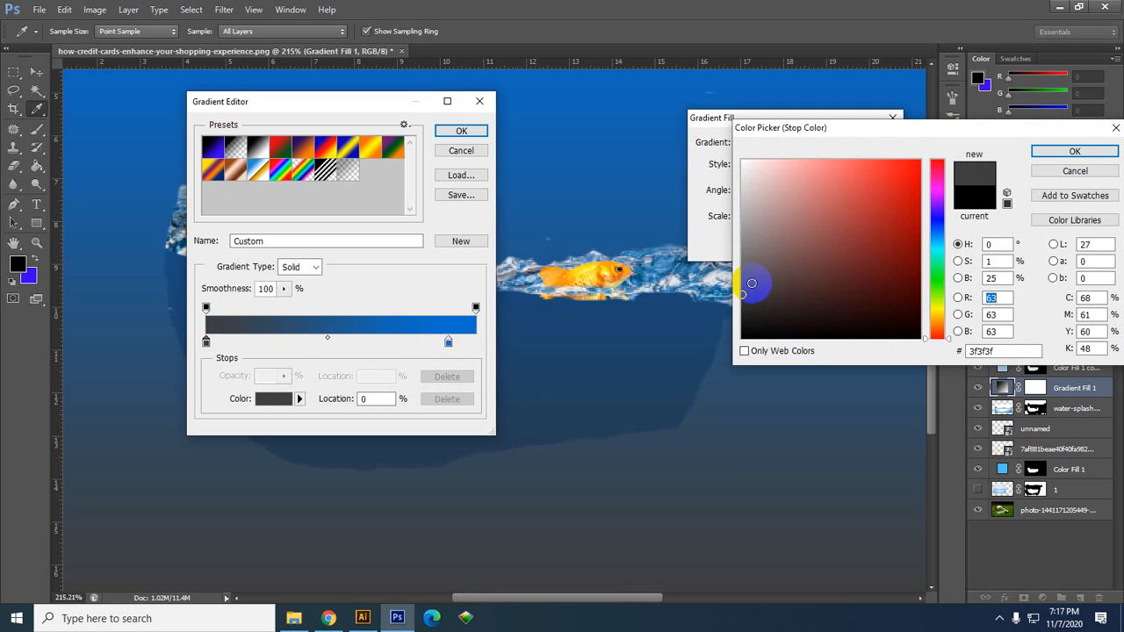
{"action": "left_click_drag", "start_coordinate": [752, 283], "coordinate": [749, 272]}
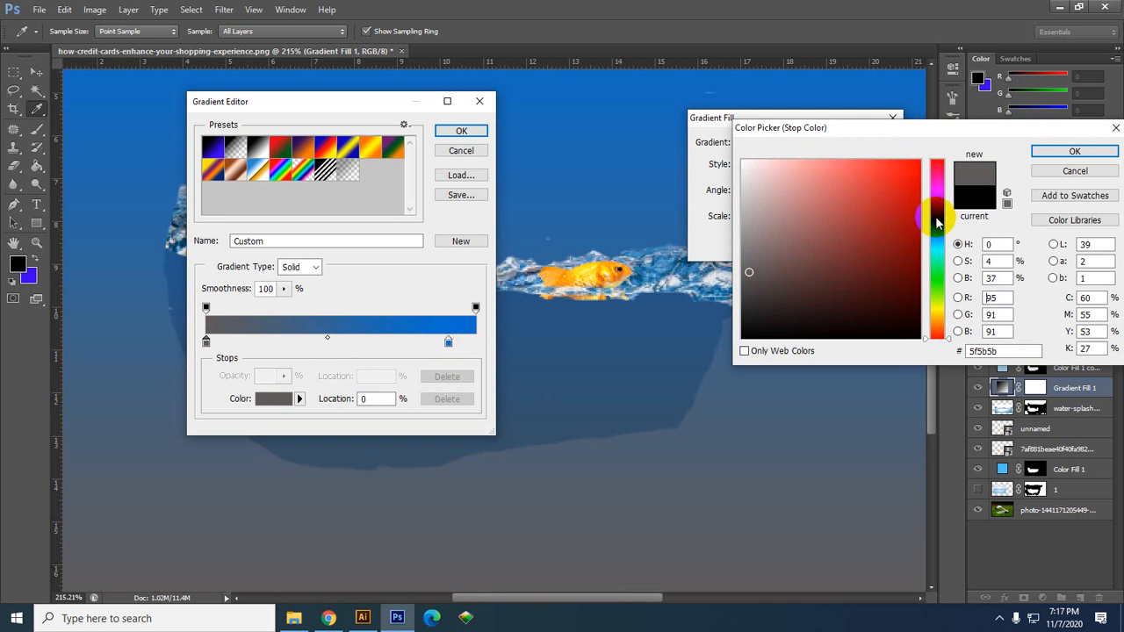
{"action": "left_click_drag", "start_coordinate": [942, 233], "coordinate": [898, 235]}
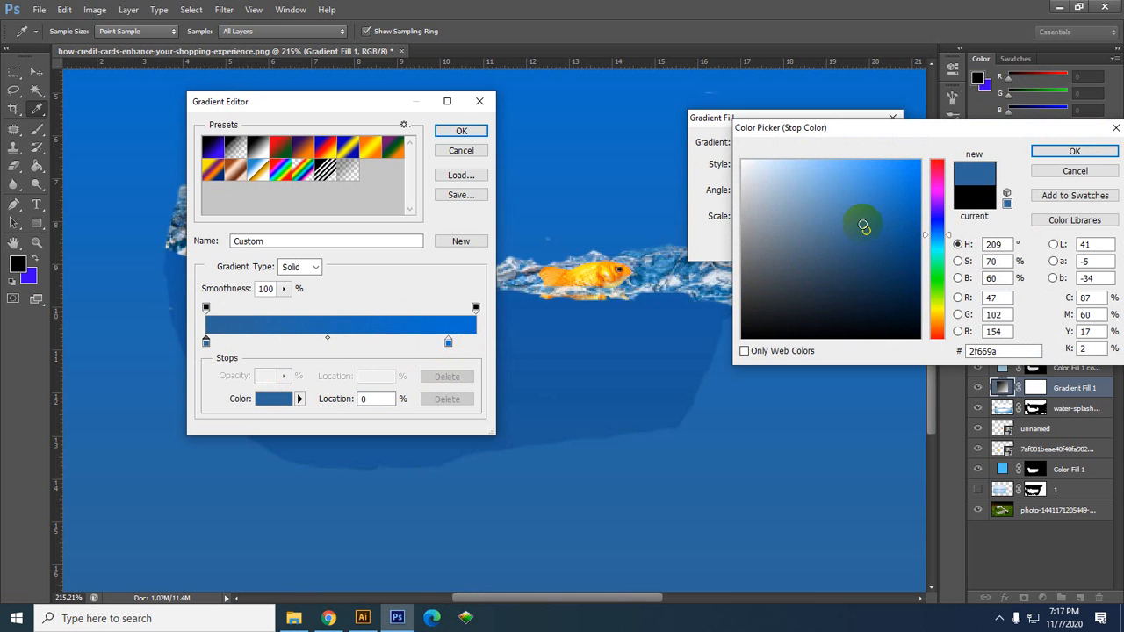
{"action": "left_click_drag", "start_coordinate": [866, 230], "coordinate": [820, 183]}
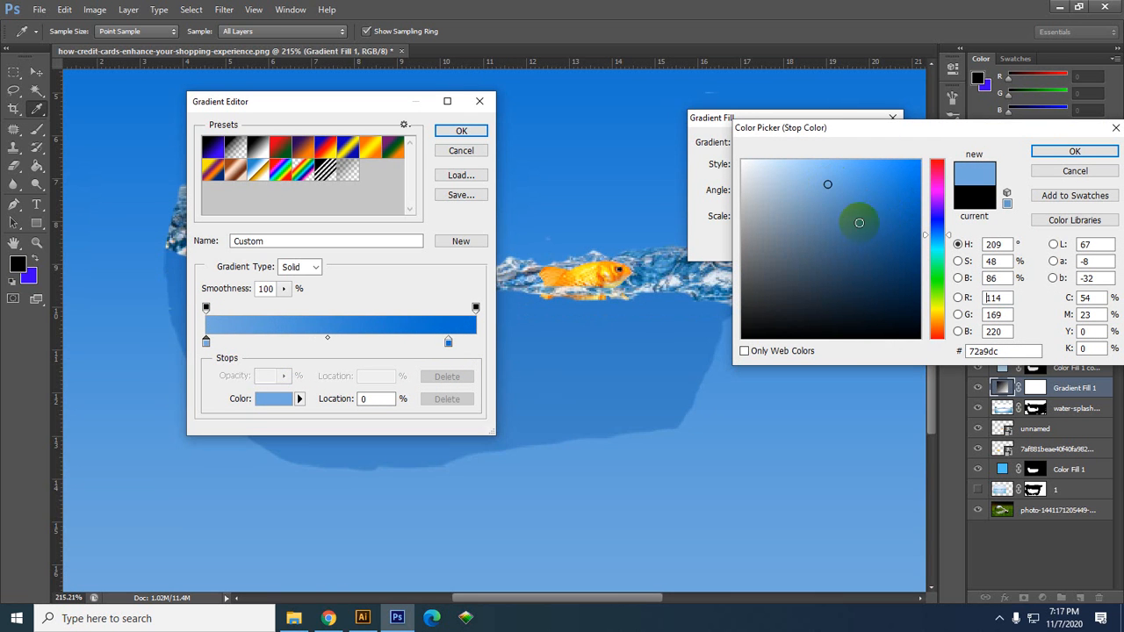
{"action": "left_click", "coordinate": [833, 214]}
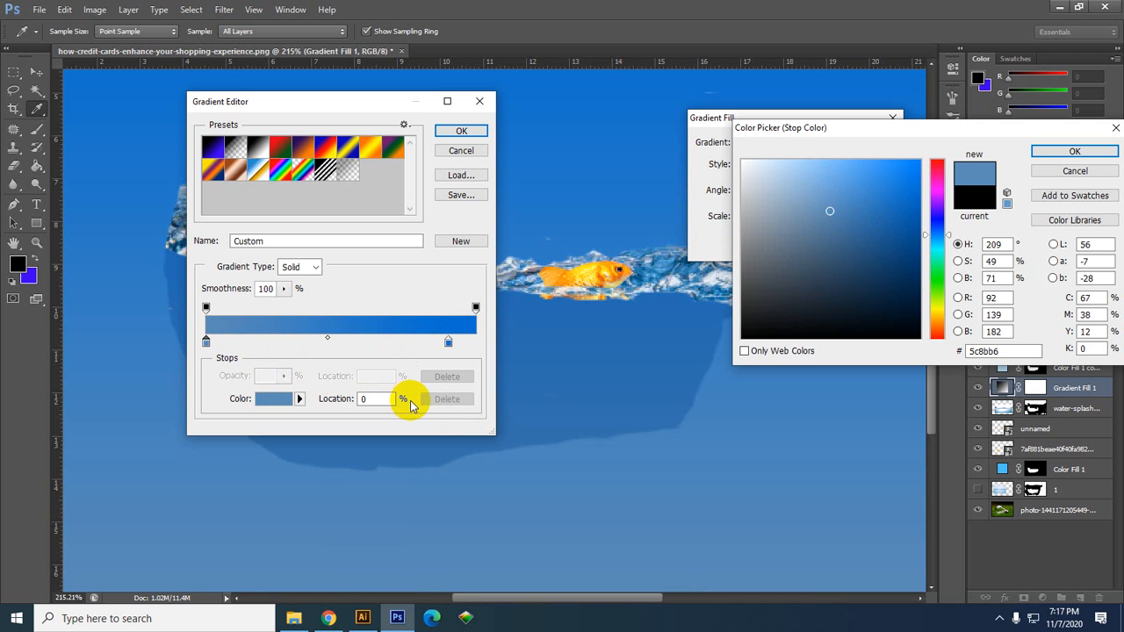
{"action": "left_click", "coordinate": [1094, 157]}
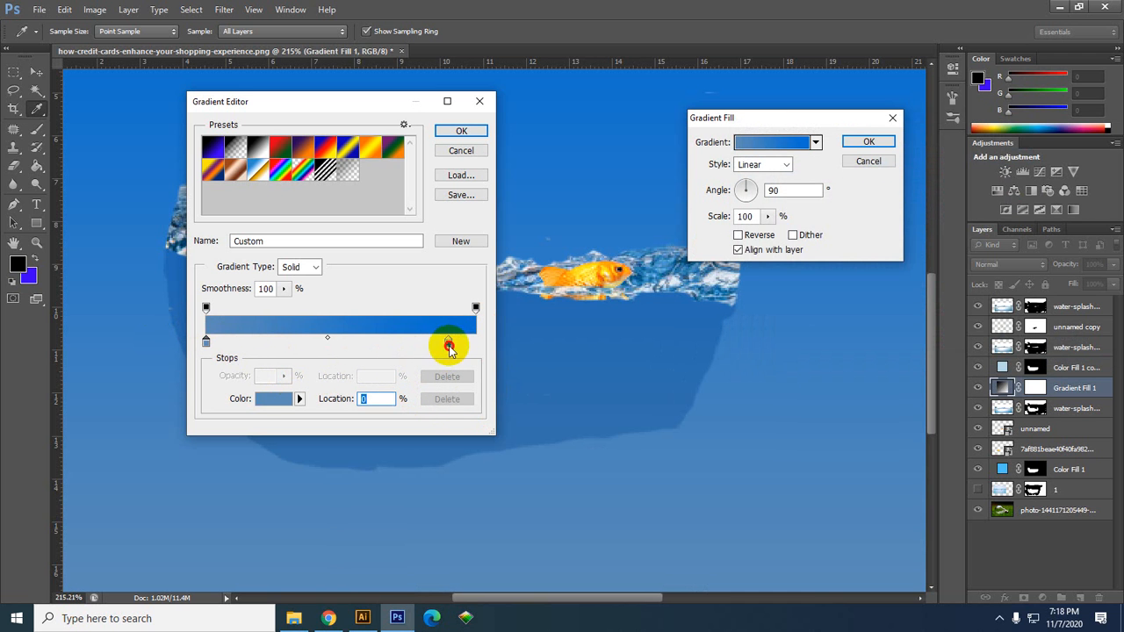
Set the brighter blue stop's location to 100% and apply the edited gradient to the fill layer.
{"action": "left_click_drag", "start_coordinate": [449, 349], "coordinate": [475, 343]}
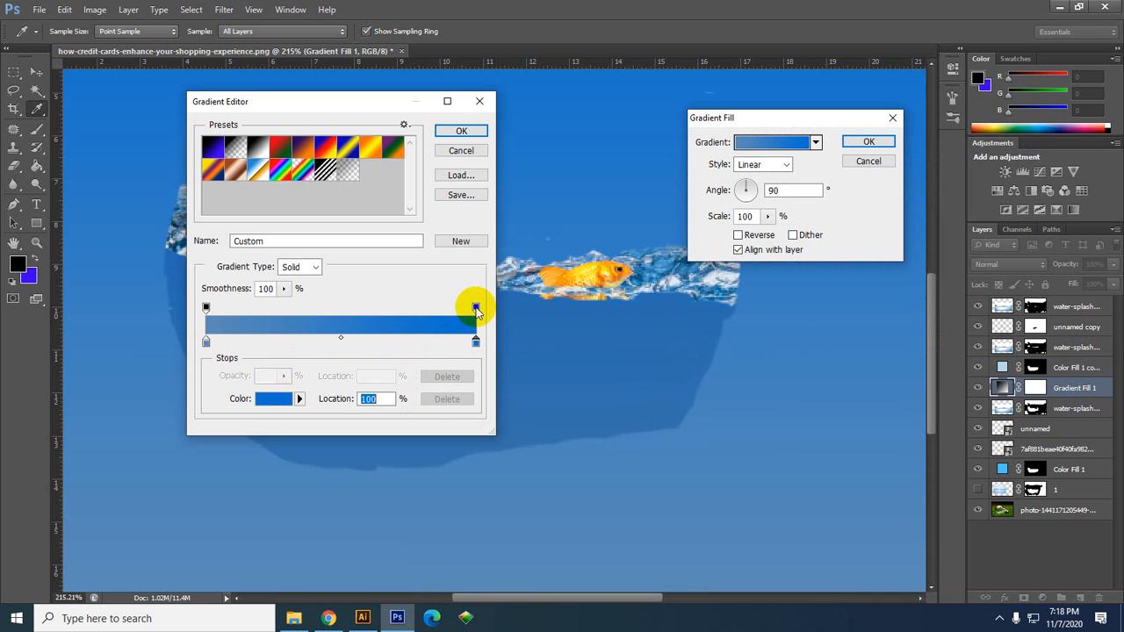
{"action": "left_click", "coordinate": [206, 308]}
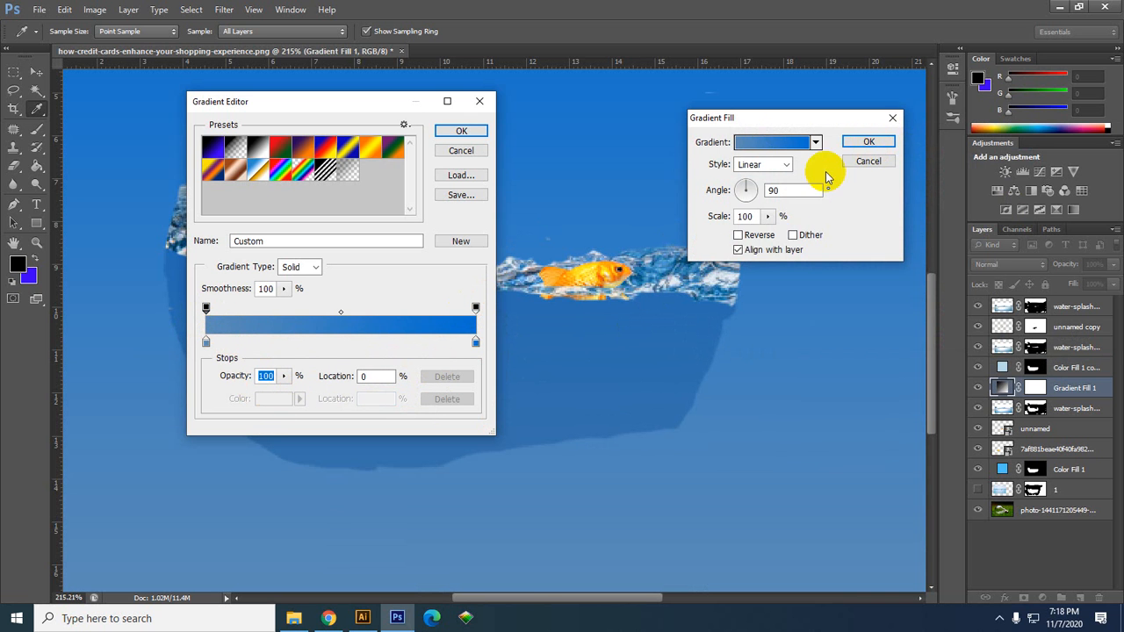
{"action": "left_click", "coordinate": [461, 131]}
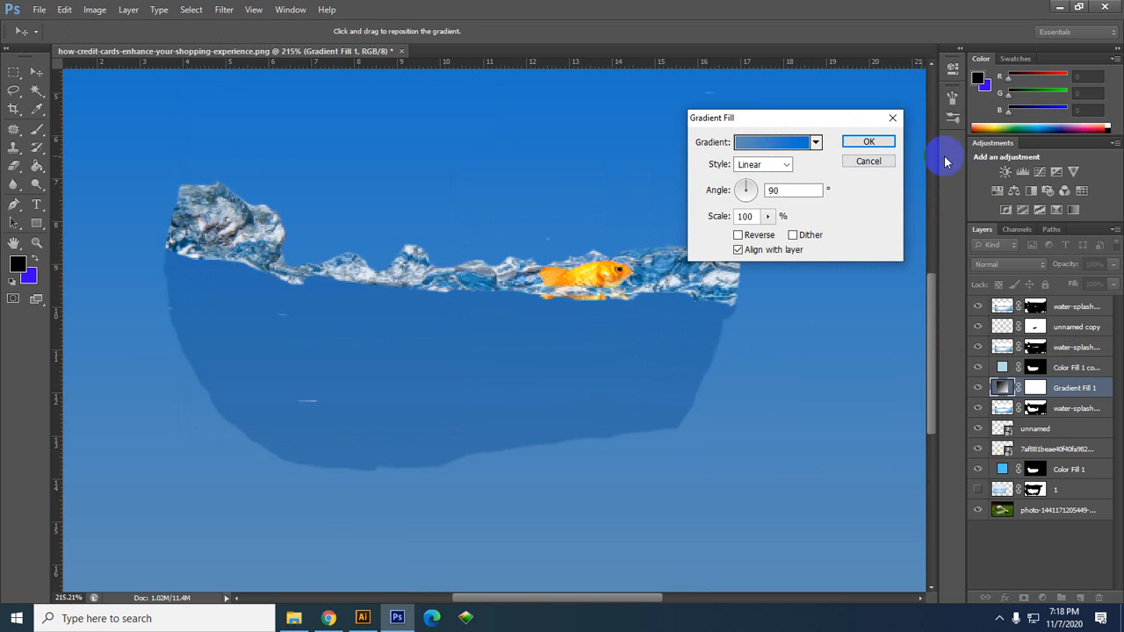
{"action": "left_click", "coordinate": [872, 146]}
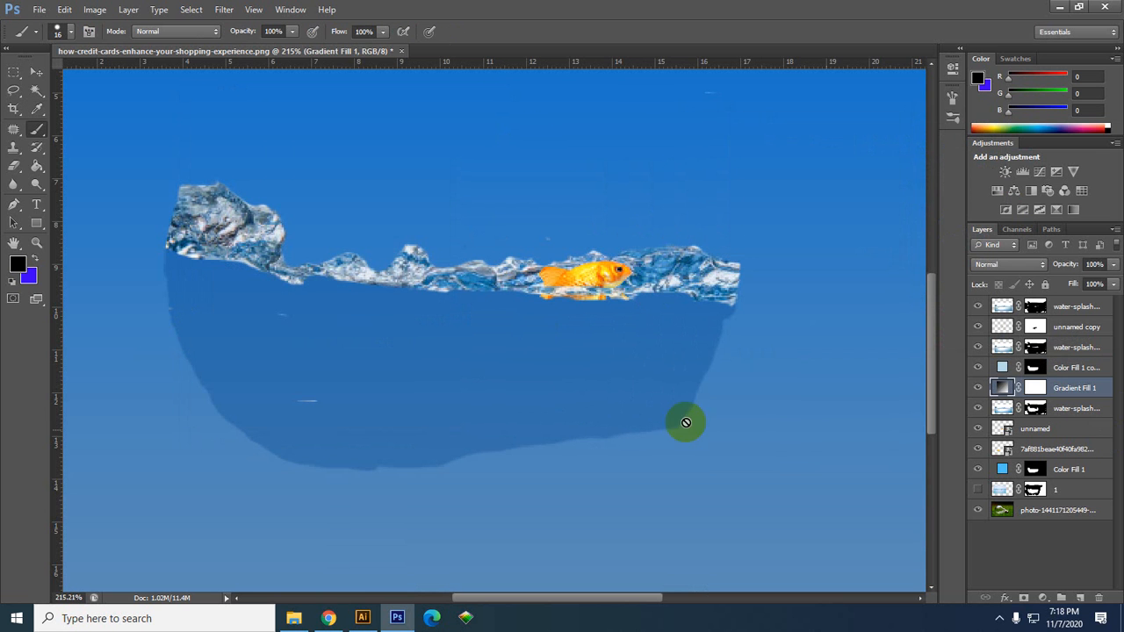
Move the Gradient Fill 1 layer above all other layers in the stack.
{"action": "key", "text": "ctrl+0"}
{"action": "scroll", "coordinate": [446, 416], "scroll_direction": "down", "scroll_amount": 2}
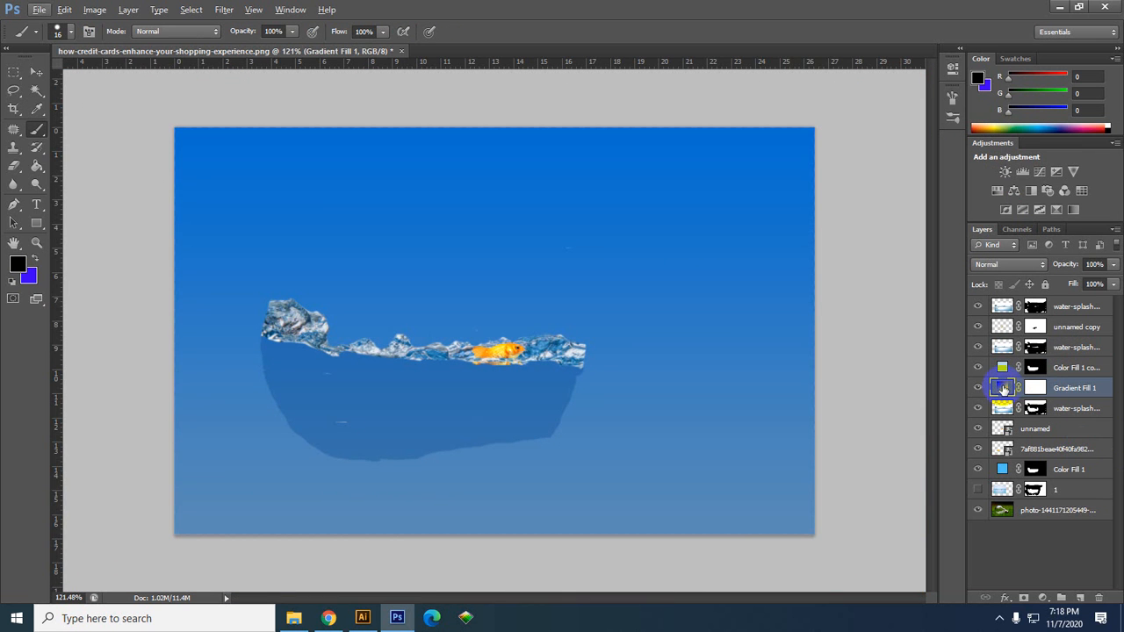
{"action": "left_click_drag", "start_coordinate": [1001, 369], "coordinate": [1001, 303]}
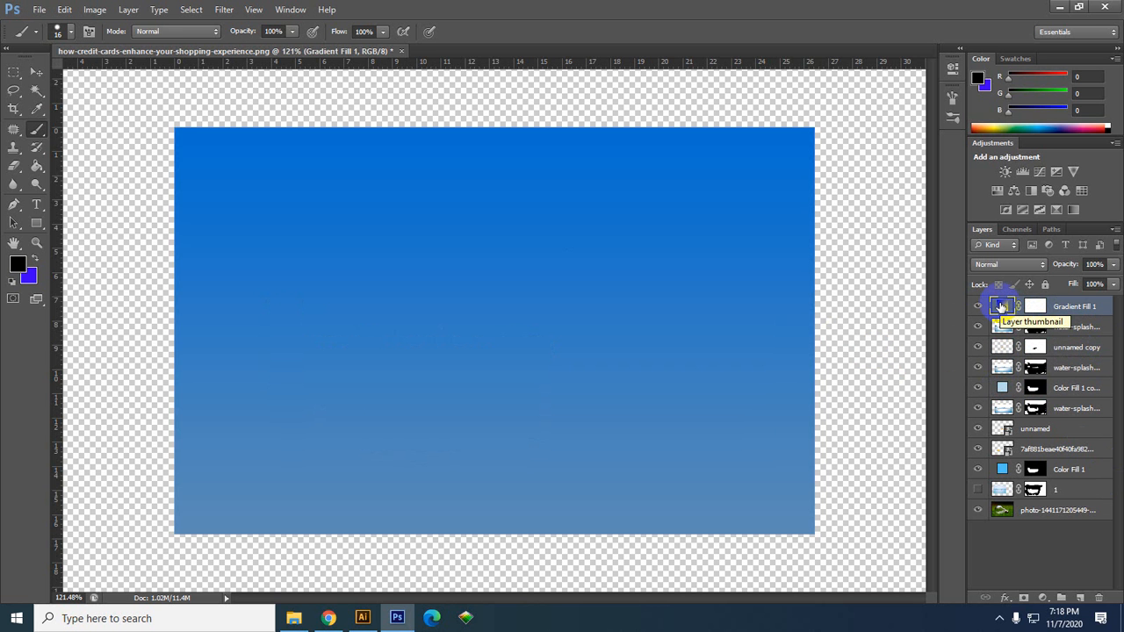
Switch to Chrome to examine the water-splash bulb reference image, and return to Photoshop.
{"action": "left_click", "coordinate": [330, 618]}
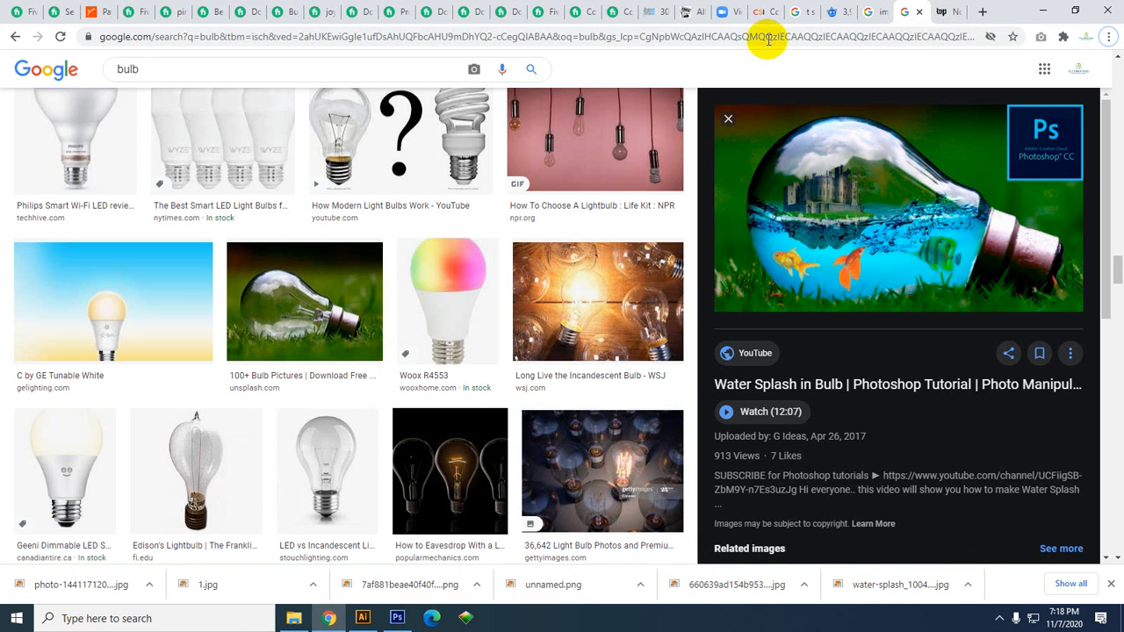
{"action": "scroll", "coordinate": [836, 176], "scroll_direction": "up", "scroll_amount": 5}
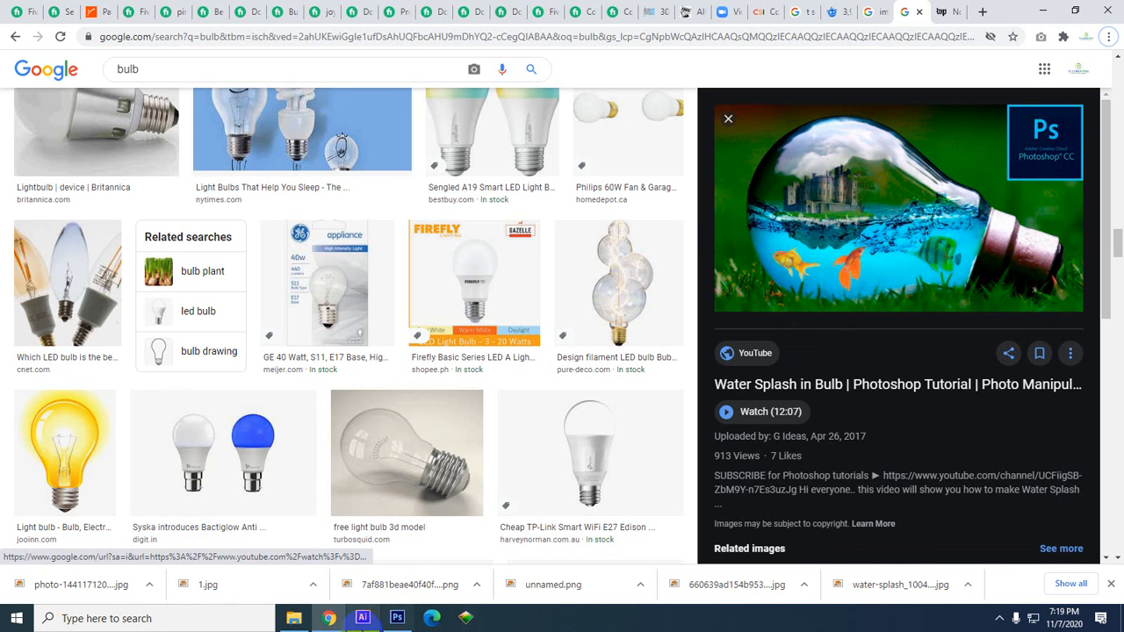
{"action": "left_click", "coordinate": [363, 618]}
{"action": "left_click", "coordinate": [400, 619]}
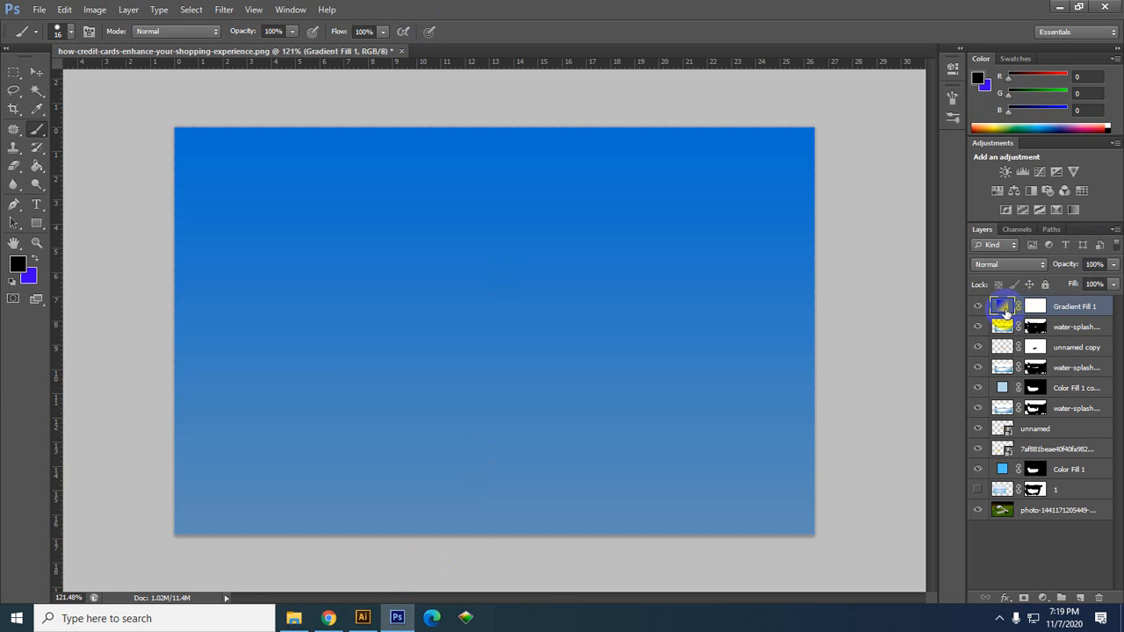
Try the Multiply blend mode on Gradient Fill 1 and compare the image with that layer hidden and shown.
{"action": "left_click", "coordinate": [1042, 265]}
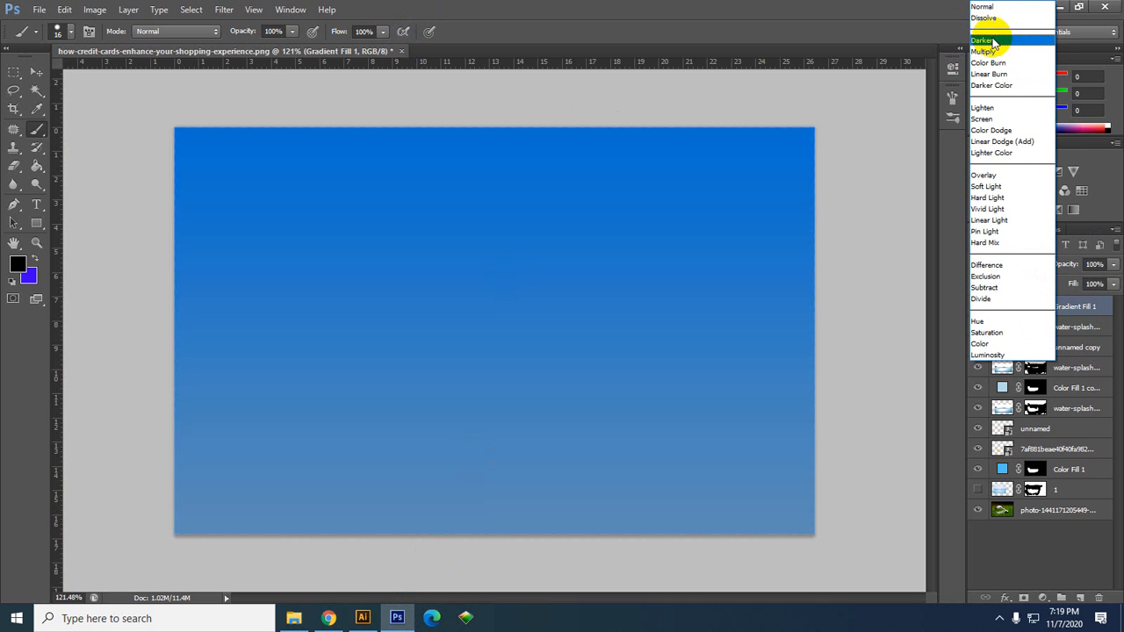
{"action": "left_click", "coordinate": [992, 53]}
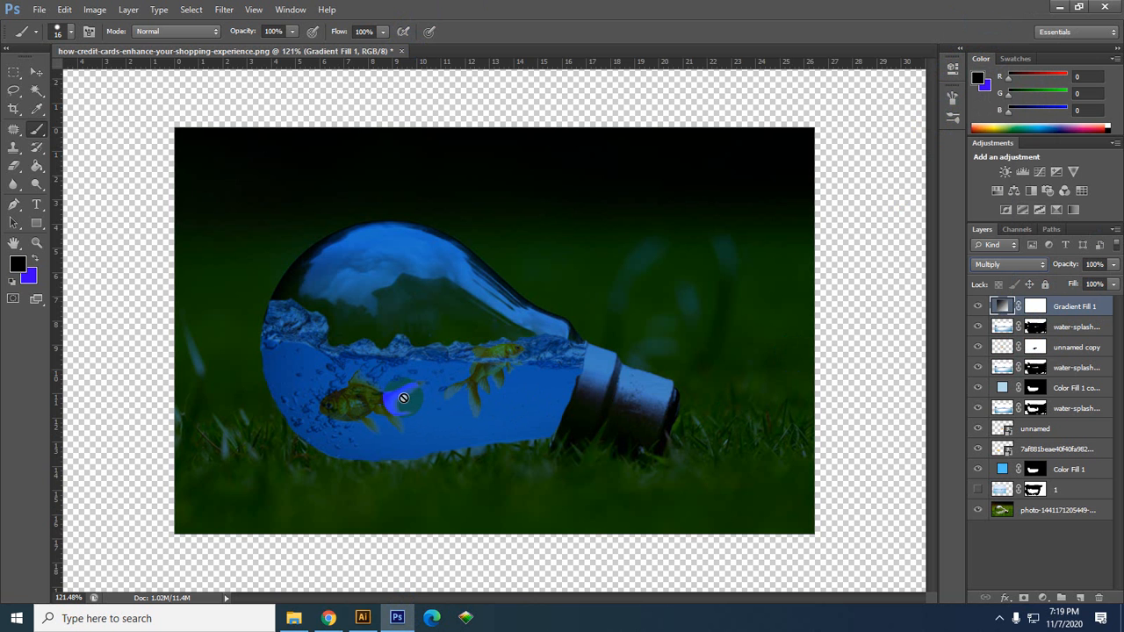
{"action": "left_click", "coordinate": [975, 306]}
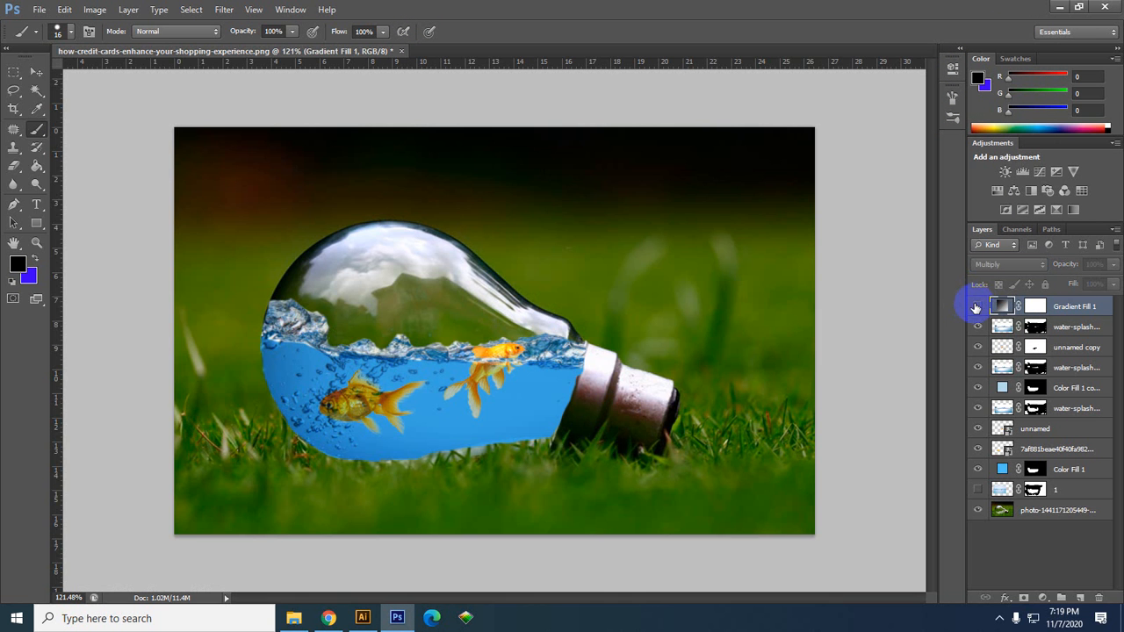
{"action": "key", "text": "ctrl+minus"}
{"action": "scroll", "coordinate": [445, 424], "scroll_direction": "up", "scroll_amount": 4}
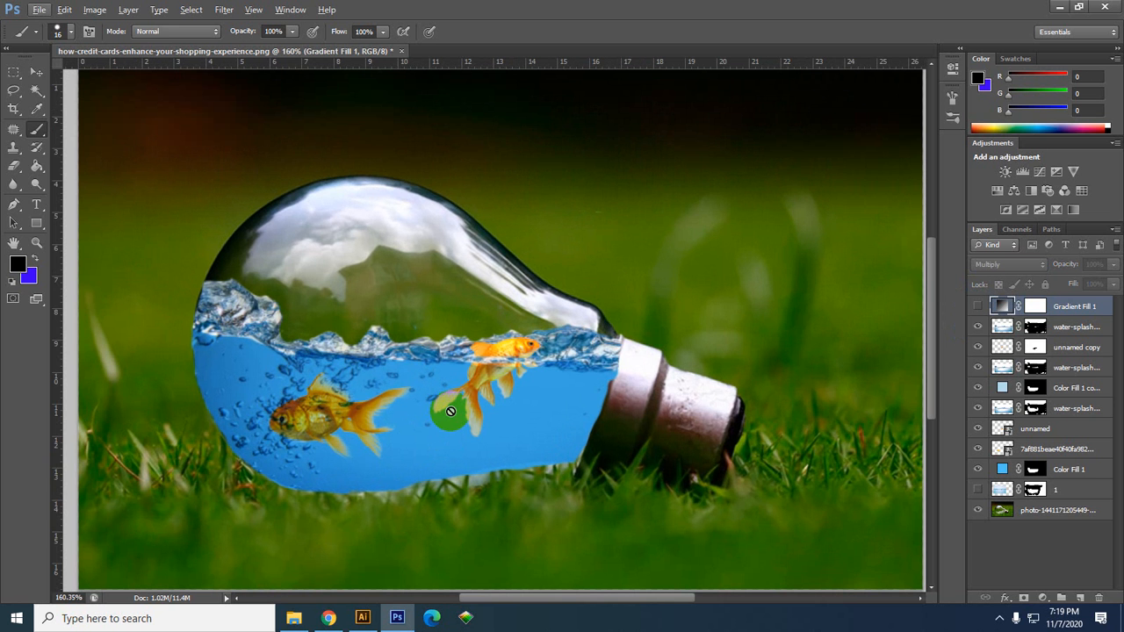
{"action": "left_click", "coordinate": [977, 305]}
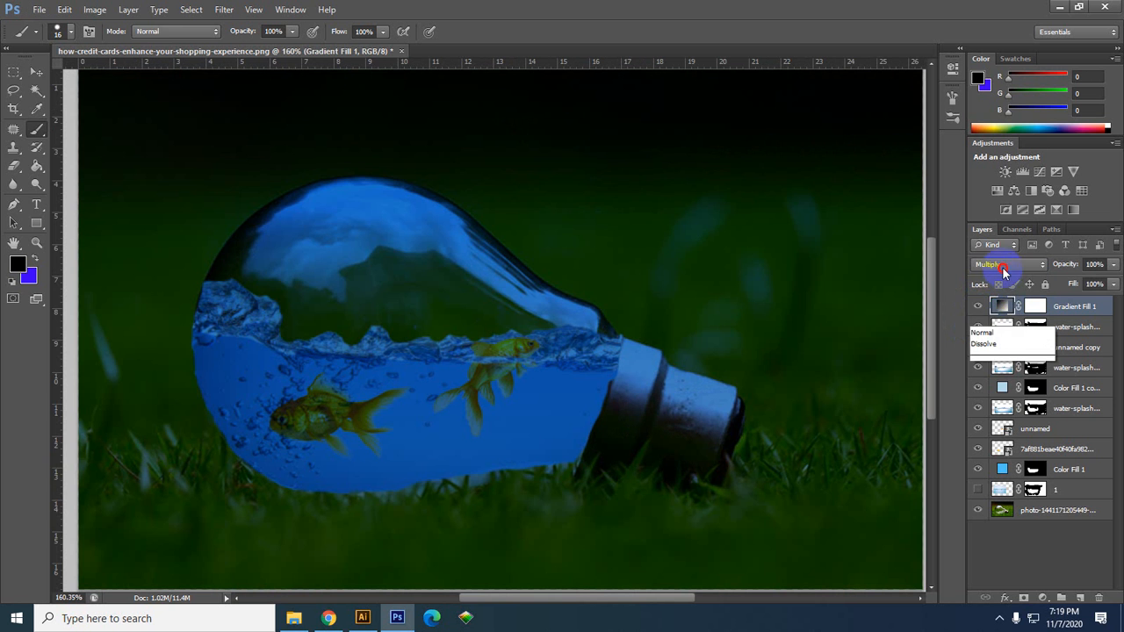
Return the blend mode of Gradient Fill 1 to Normal.
{"action": "left_click", "coordinate": [1002, 263]}
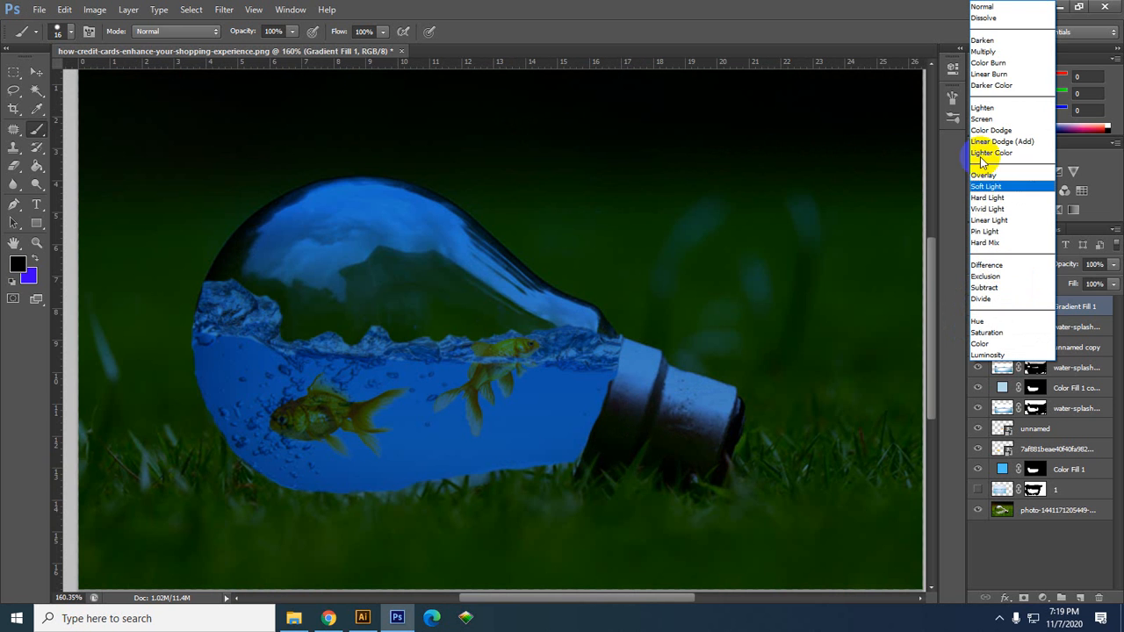
{"action": "left_click", "coordinate": [983, 7]}
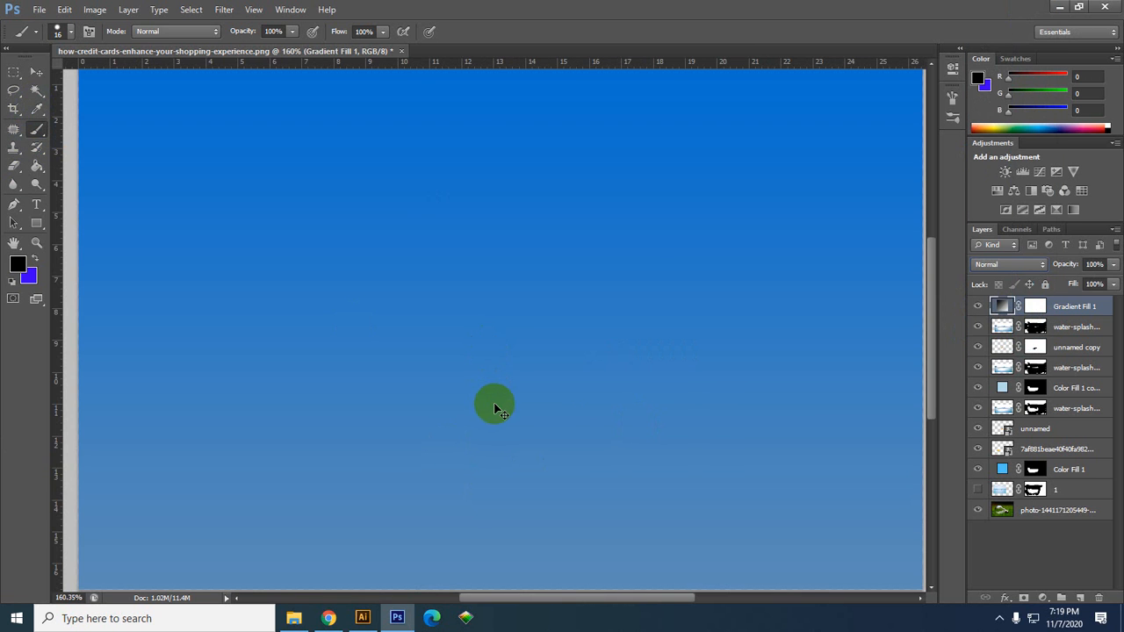
{"action": "key", "text": "ctrl+t"}
{"action": "left_click", "coordinate": [531, 238]}
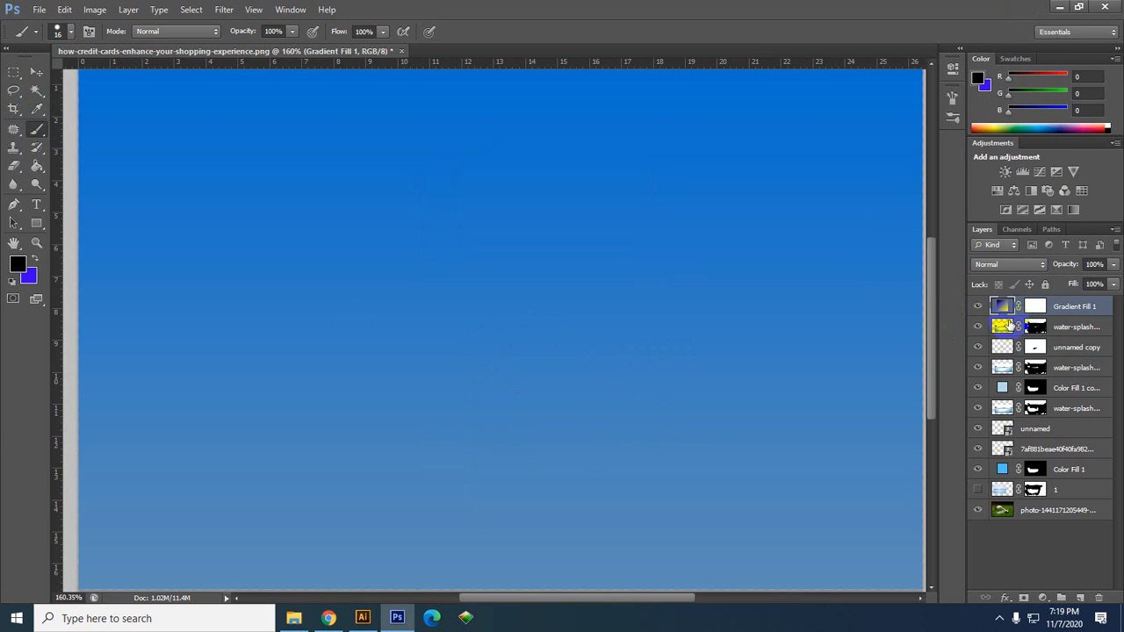
{"action": "scroll", "coordinate": [427, 364], "scroll_direction": "down", "scroll_amount": 3}
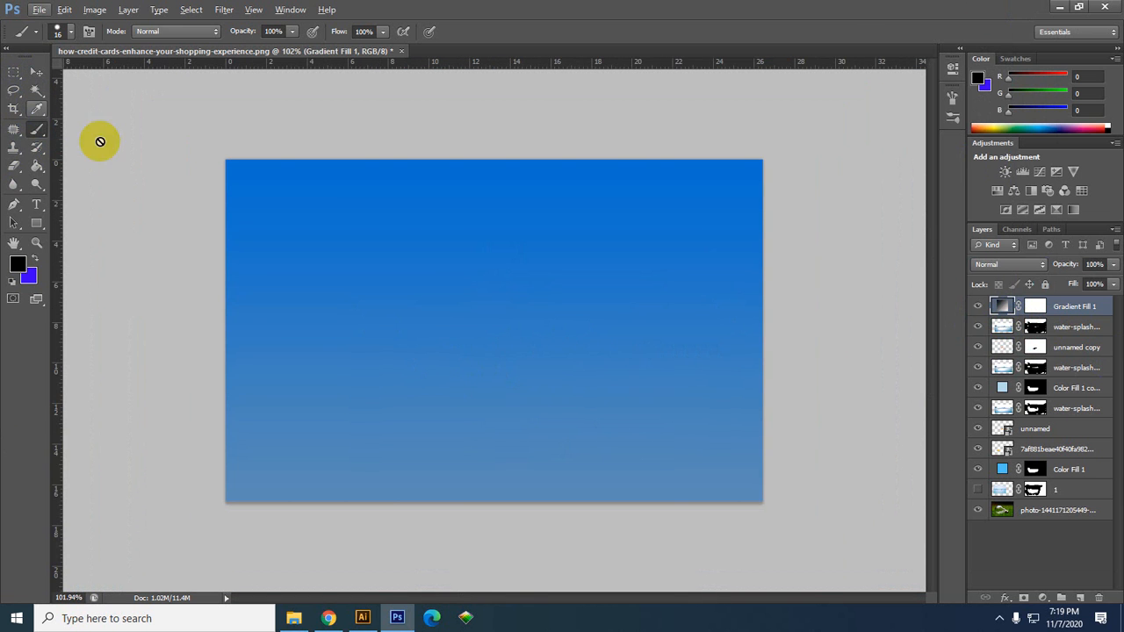
Paint black on the Gradient Fill 1 layer mask over the bulb area, enlarging the brush to 125 for broader strokes.
{"action": "left_click", "coordinate": [1038, 307]}
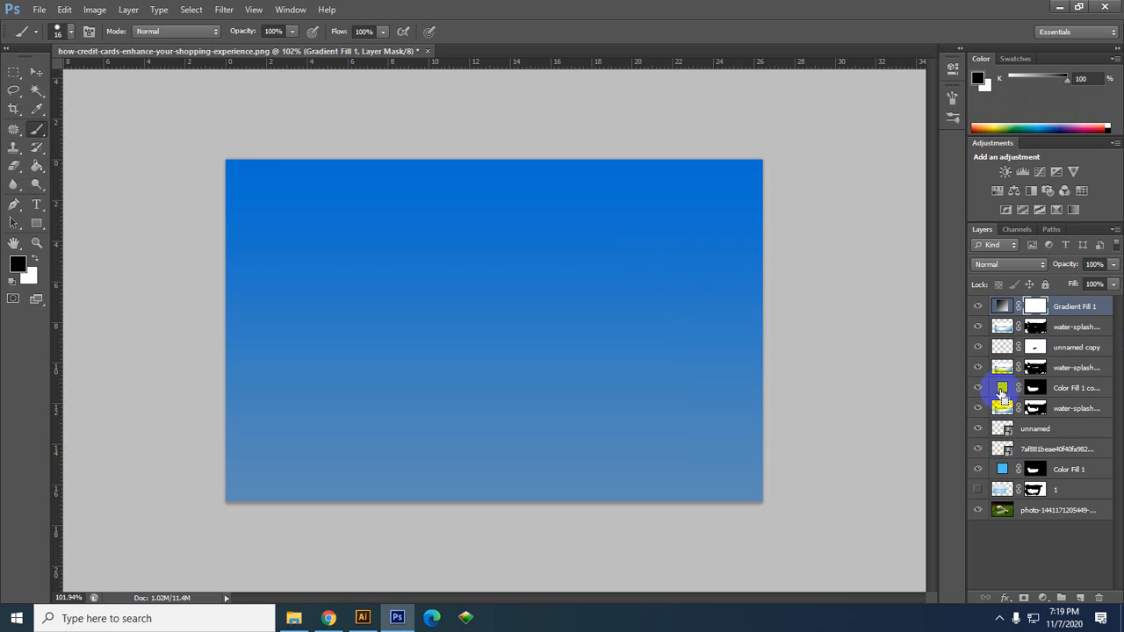
{"action": "left_click", "coordinate": [1002, 396], "text": "ctrl"}
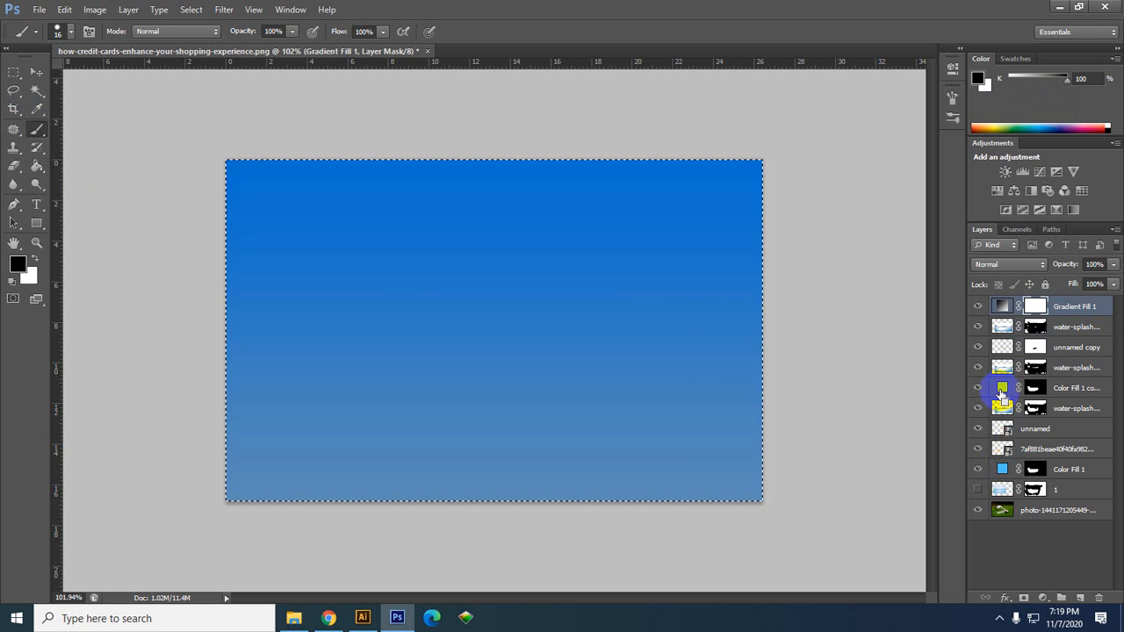
{"action": "key", "text": "ctrl+d"}
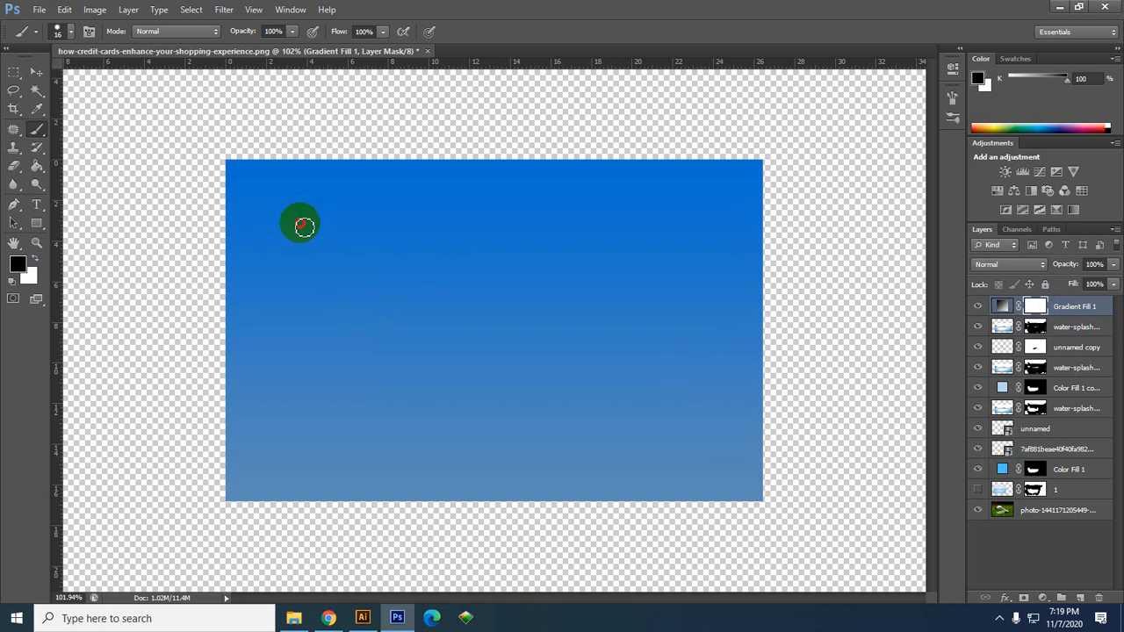
{"action": "mouse_move", "coordinate": [275, 240]}
{"action": "left_mouse_down"}
{"action": "mouse_move", "coordinate": [472, 121]}
{"action": "mouse_move", "coordinate": [321, 274]}
{"action": "mouse_move", "coordinate": [428, 283]}
{"action": "left_mouse_up"}
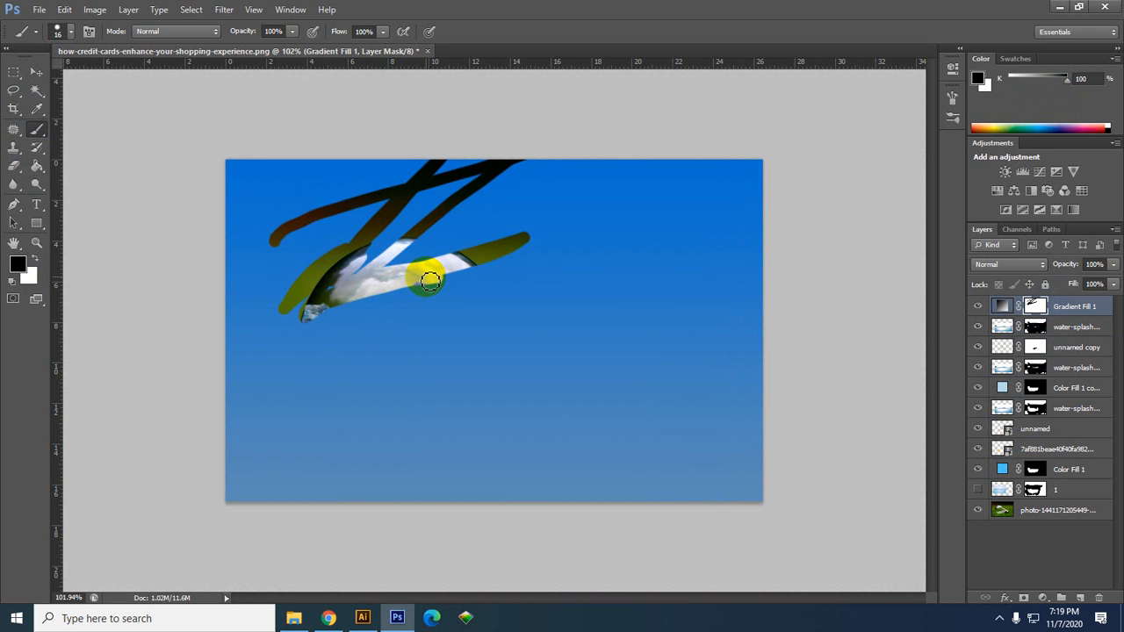
{"action": "key", "text": "bracketright"}
{"action": "key", "text": "bracketright"}
{"action": "key", "text": "bracketright"}
{"action": "key", "text": "bracketright"}
{"action": "key", "text": "bracketright"}
{"action": "key", "text": "bracketright"}
{"action": "key", "text": "bracketright"}
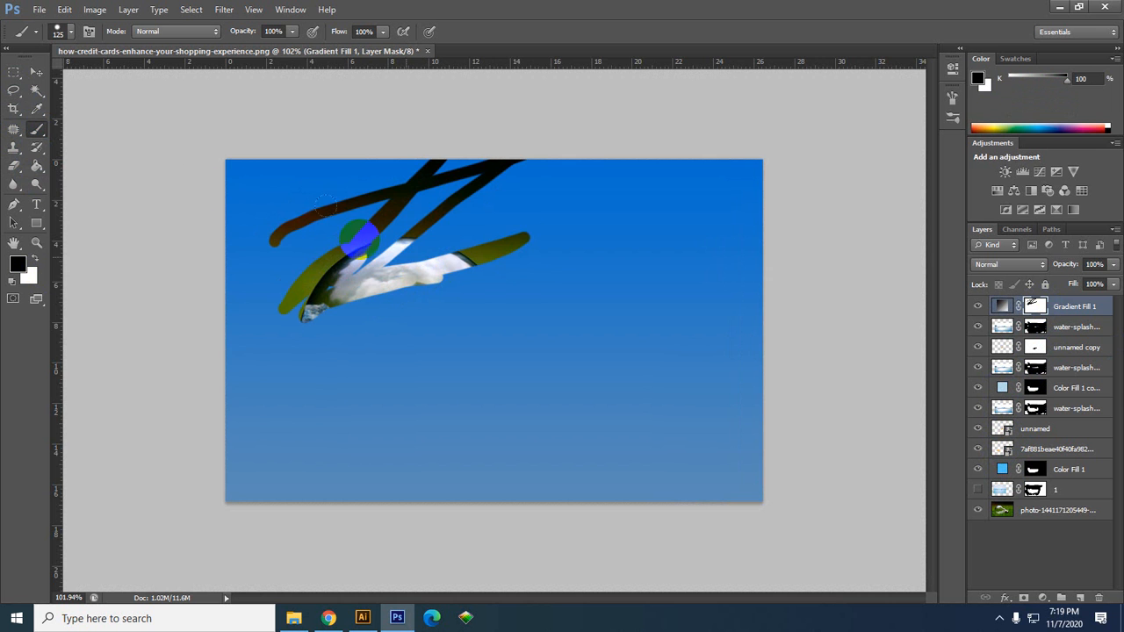
{"action": "mouse_move", "coordinate": [199, 187]}
{"action": "left_mouse_down"}
{"action": "mouse_move", "coordinate": [790, 193]}
{"action": "mouse_move", "coordinate": [564, 243]}
{"action": "mouse_move", "coordinate": [710, 228]}
{"action": "mouse_move", "coordinate": [142, 229]}
{"action": "mouse_move", "coordinate": [476, 289]}
{"action": "mouse_move", "coordinate": [784, 300]}
{"action": "mouse_move", "coordinate": [739, 334]}
{"action": "mouse_move", "coordinate": [702, 406]}
{"action": "mouse_move", "coordinate": [739, 471]}
{"action": "mouse_move", "coordinate": [299, 487]}
{"action": "mouse_move", "coordinate": [257, 354]}
{"action": "mouse_move", "coordinate": [254, 291]}
{"action": "mouse_move", "coordinate": [249, 423]}
{"action": "mouse_move", "coordinate": [310, 491]}
{"action": "mouse_move", "coordinate": [276, 453]}
{"action": "mouse_move", "coordinate": [316, 473]}
{"action": "mouse_move", "coordinate": [302, 440]}
{"action": "mouse_move", "coordinate": [311, 462]}
{"action": "mouse_move", "coordinate": [356, 481]}
{"action": "mouse_move", "coordinate": [481, 486]}
{"action": "mouse_move", "coordinate": [647, 467]}
{"action": "mouse_move", "coordinate": [658, 417]}
{"action": "mouse_move", "coordinate": [645, 313]}
{"action": "mouse_move", "coordinate": [589, 443]}
{"action": "mouse_move", "coordinate": [622, 336]}
{"action": "mouse_move", "coordinate": [606, 370]}
{"action": "mouse_move", "coordinate": [566, 490]}
{"action": "mouse_move", "coordinate": [622, 417]}
{"action": "left_mouse_up"}
Place Gradient Fill 1 directly above Color Fill 1 with the same water-shaped mask, and hide Color Fill 1.
{"action": "left_click_drag", "start_coordinate": [1035, 307], "coordinate": [1009, 462]}
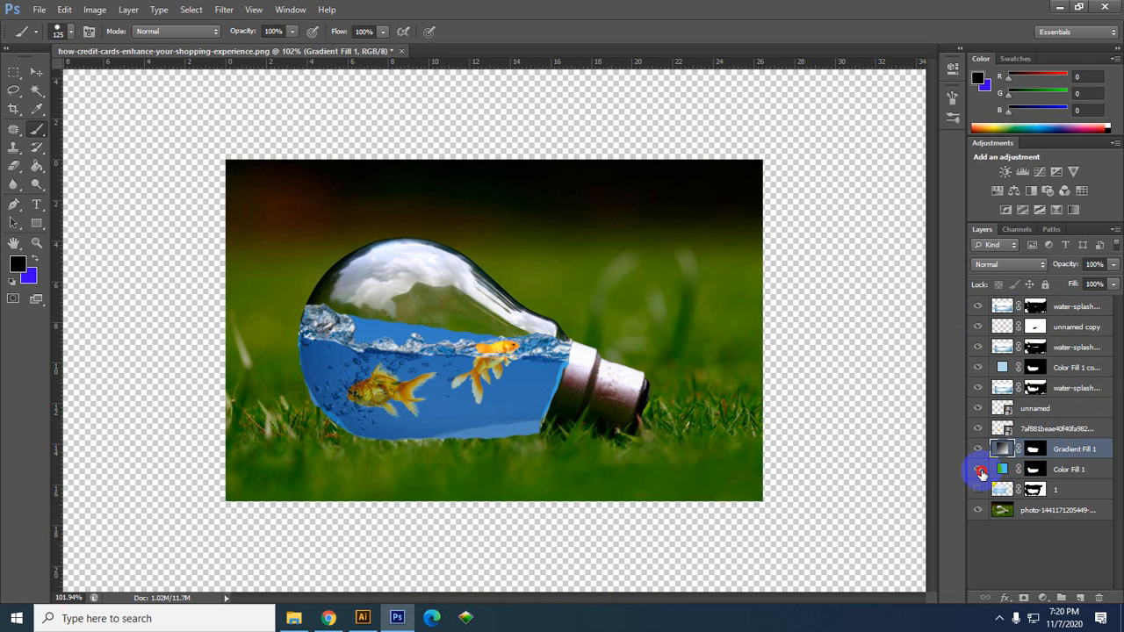
{"action": "left_click", "coordinate": [982, 473]}
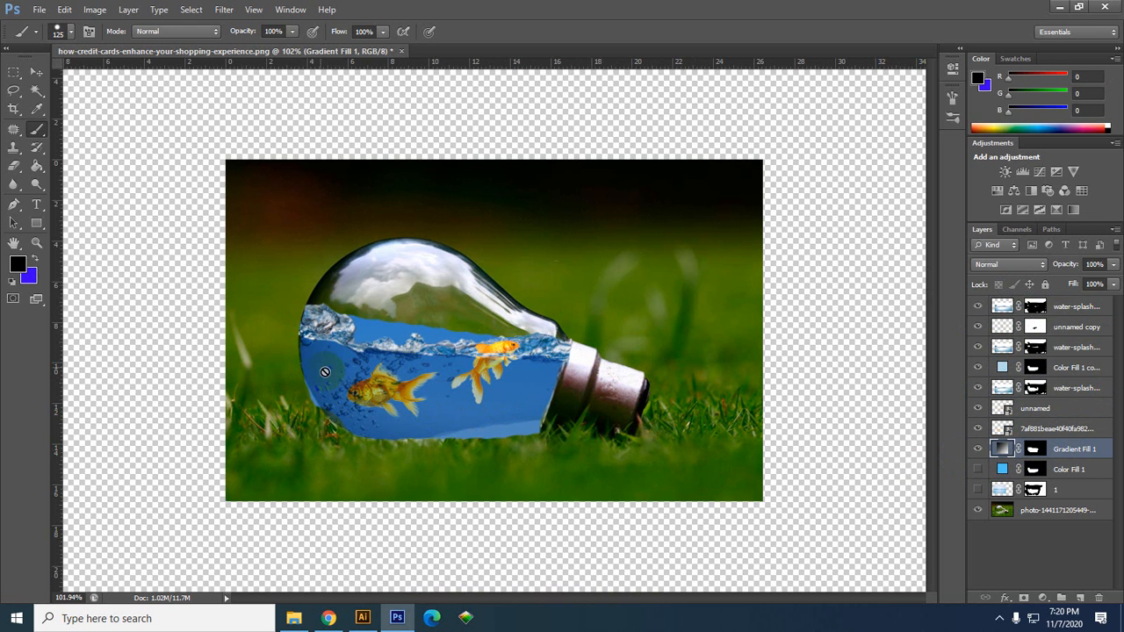
Edit the gradient of Gradient Fill 1 and recolour its 0% colour stop to the dark blue 0b4e8c.
{"action": "double_click", "coordinate": [999, 451]}
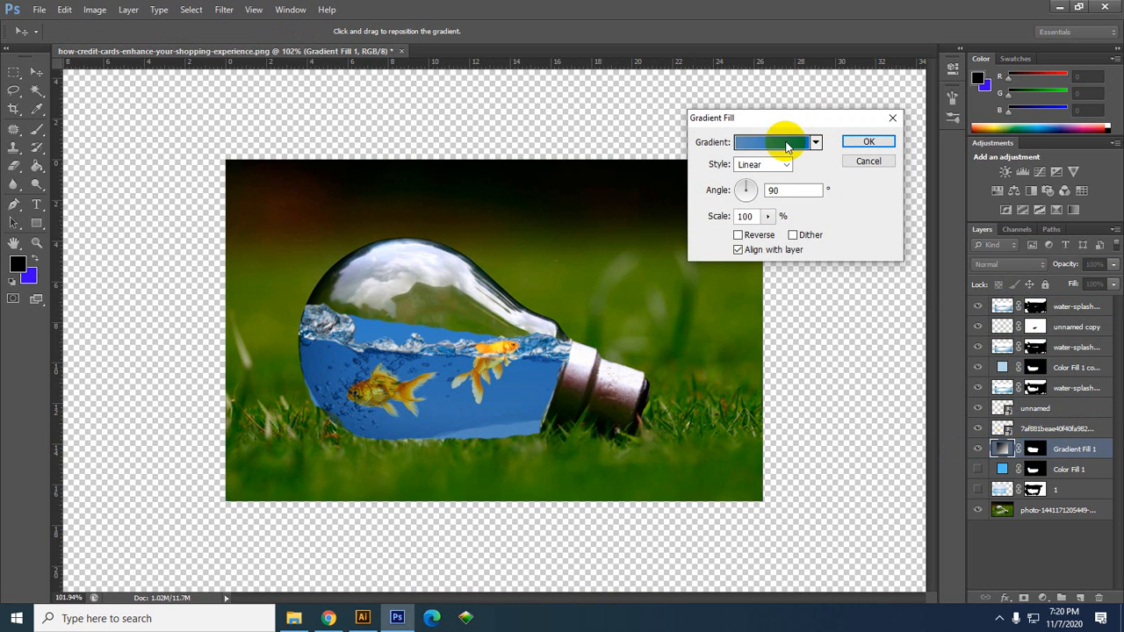
{"action": "left_click", "coordinate": [777, 143]}
{"action": "left_click_drag", "start_coordinate": [334, 95], "coordinate": [805, 39]}
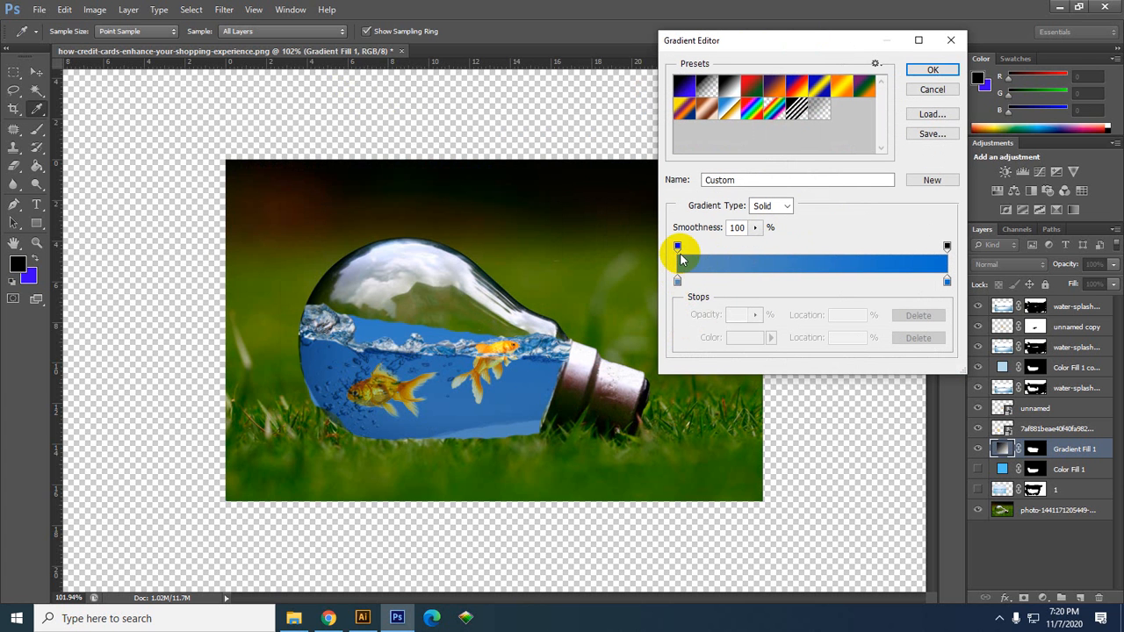
{"action": "left_click", "coordinate": [679, 248]}
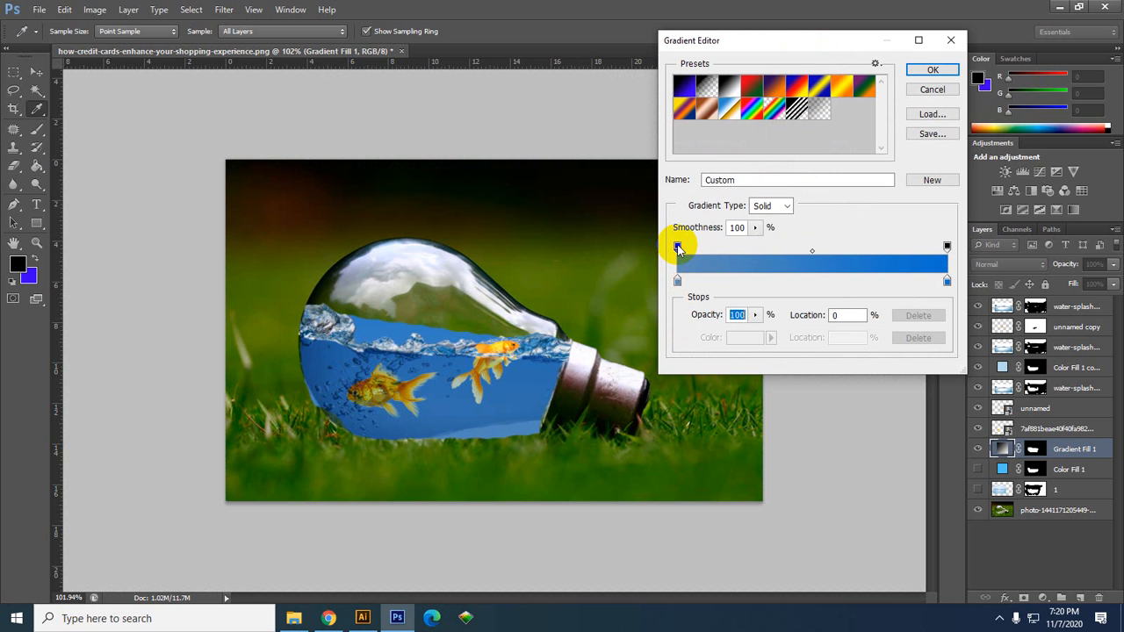
{"action": "left_click", "coordinate": [677, 281]}
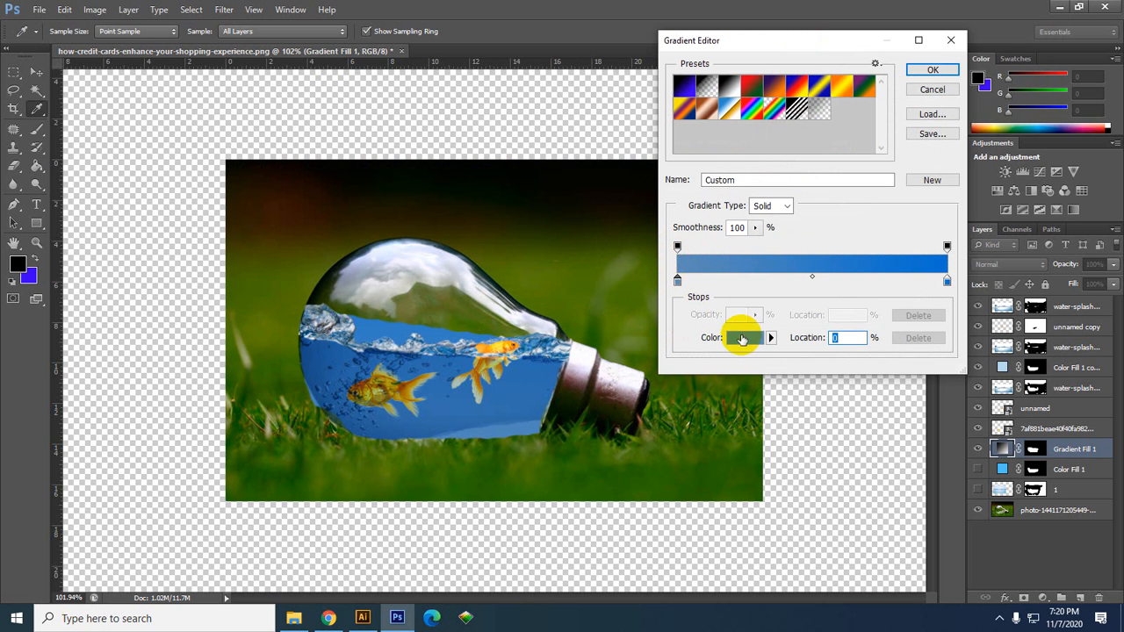
{"action": "left_click", "coordinate": [743, 337]}
{"action": "left_click_drag", "start_coordinate": [808, 248], "coordinate": [838, 240]}
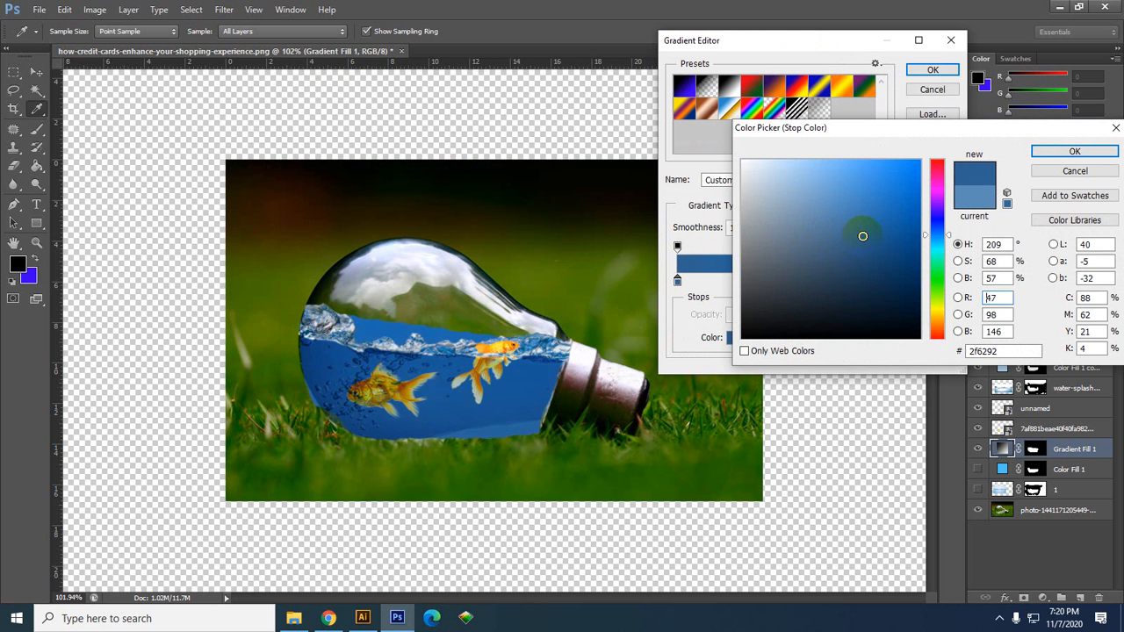
{"action": "left_click_drag", "start_coordinate": [872, 228], "coordinate": [906, 236]}
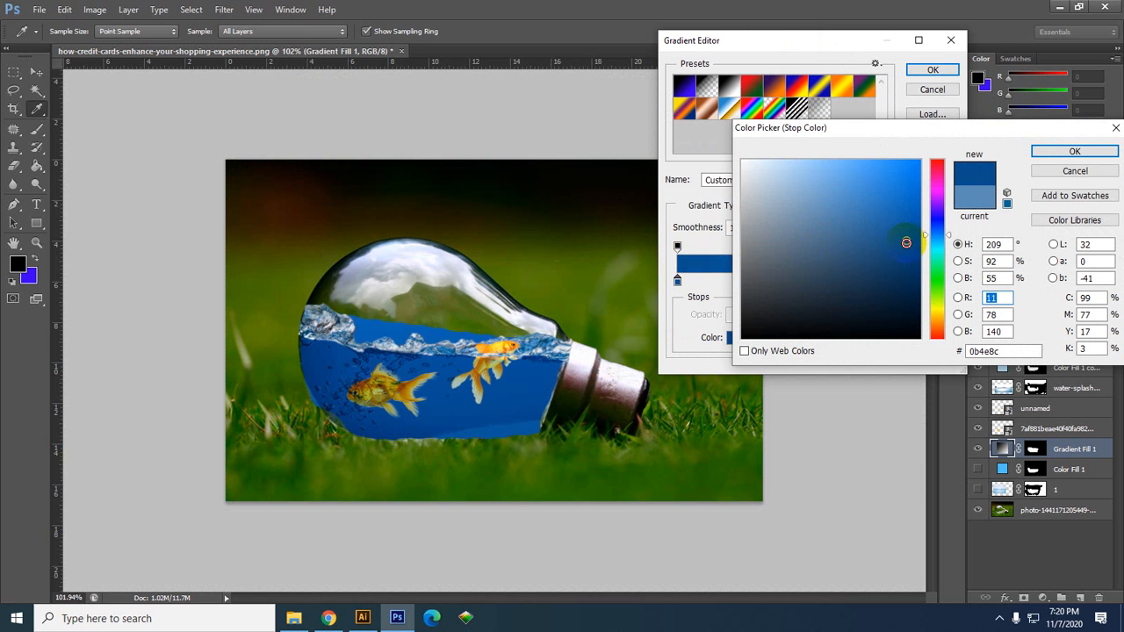
{"action": "left_click", "coordinate": [1075, 152]}
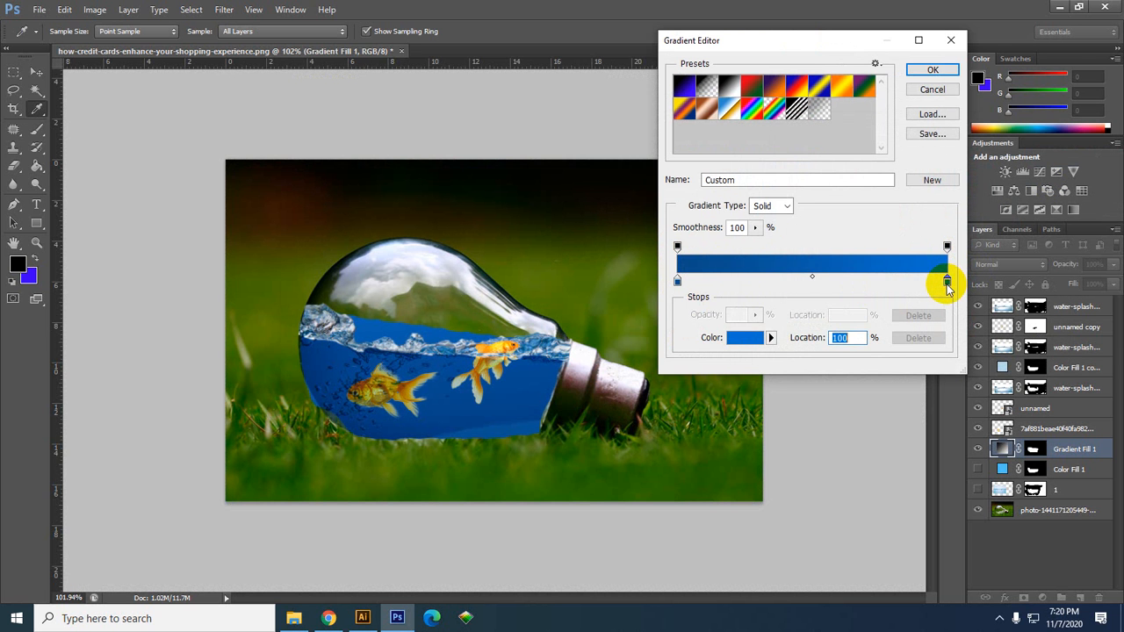
Recolour the gradient's 100% colour stop to a lighter muted blue and apply the edited gradient to the fill layer.
{"action": "left_click", "coordinate": [741, 343]}
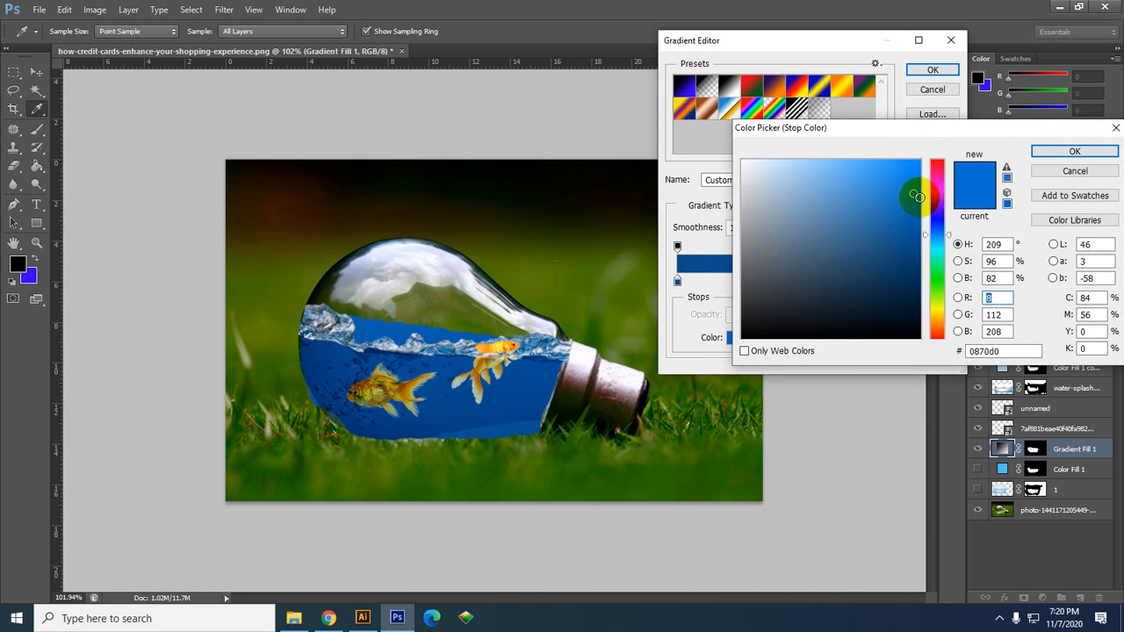
{"action": "mouse_move", "coordinate": [916, 196]}
{"action": "left_mouse_down"}
{"action": "mouse_move", "coordinate": [841, 201]}
{"action": "mouse_move", "coordinate": [830, 188]}
{"action": "mouse_move", "coordinate": [838, 206]}
{"action": "left_mouse_up"}
{"action": "left_click", "coordinate": [1076, 151]}
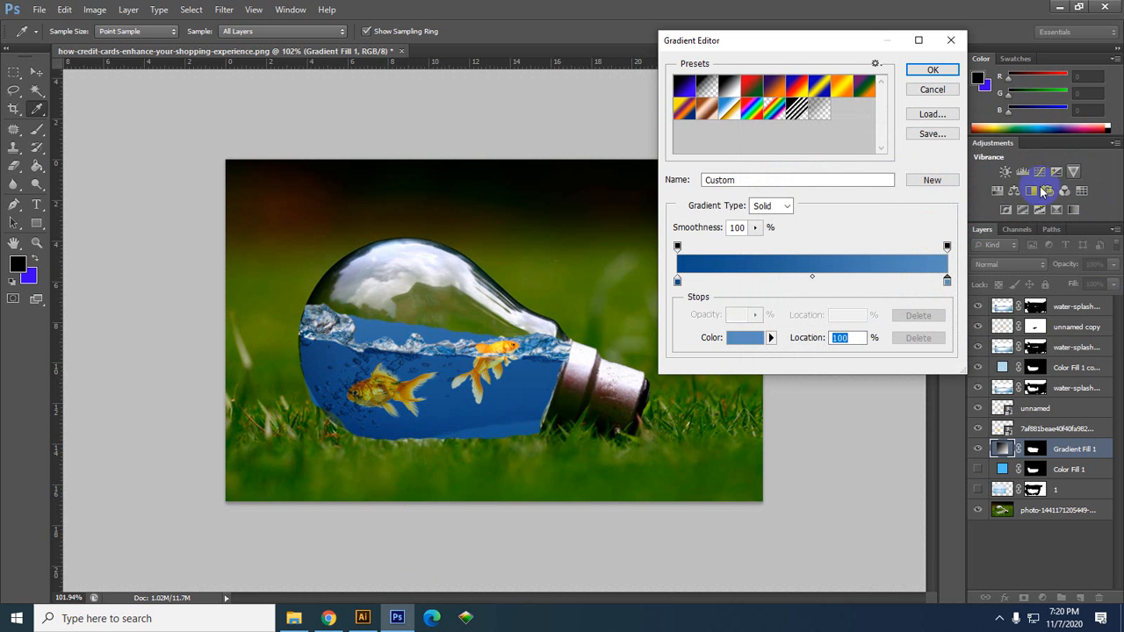
{"action": "left_click", "coordinate": [933, 69]}
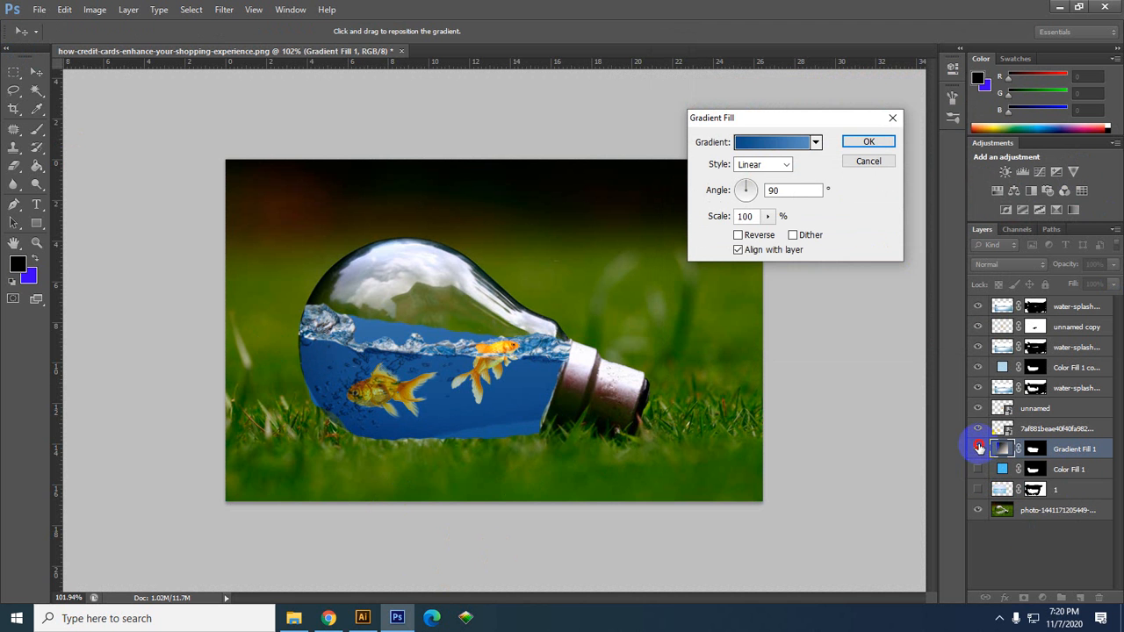
{"action": "left_click", "coordinate": [867, 141]}
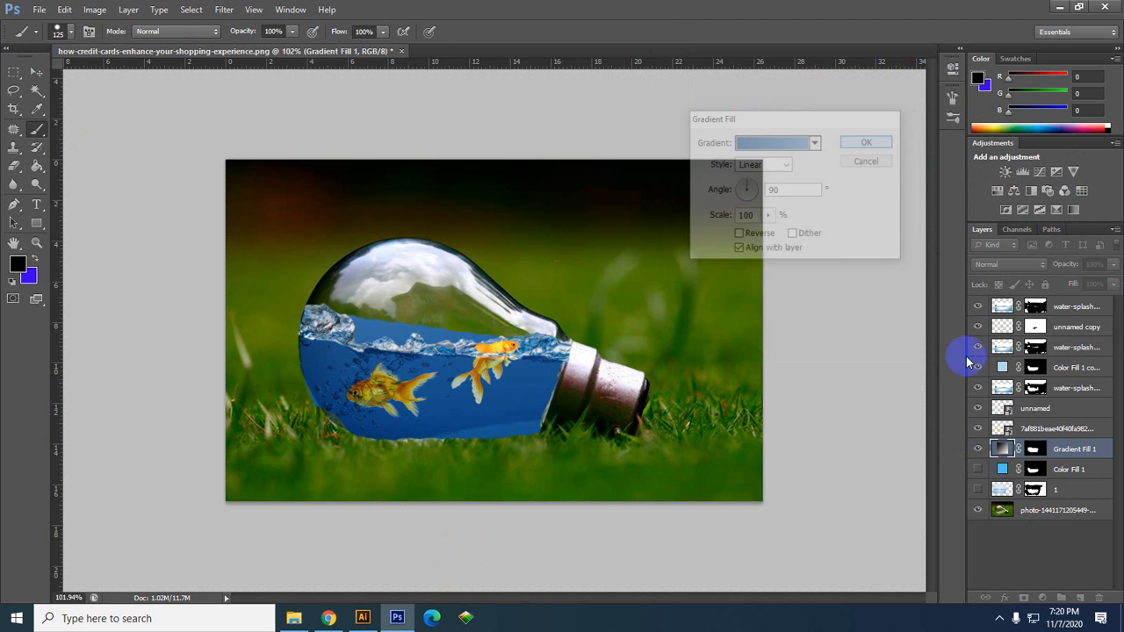
Hide Gradient Fill 1 and show Color Fill 1 as the water colour again.
{"action": "left_click", "coordinate": [979, 450]}
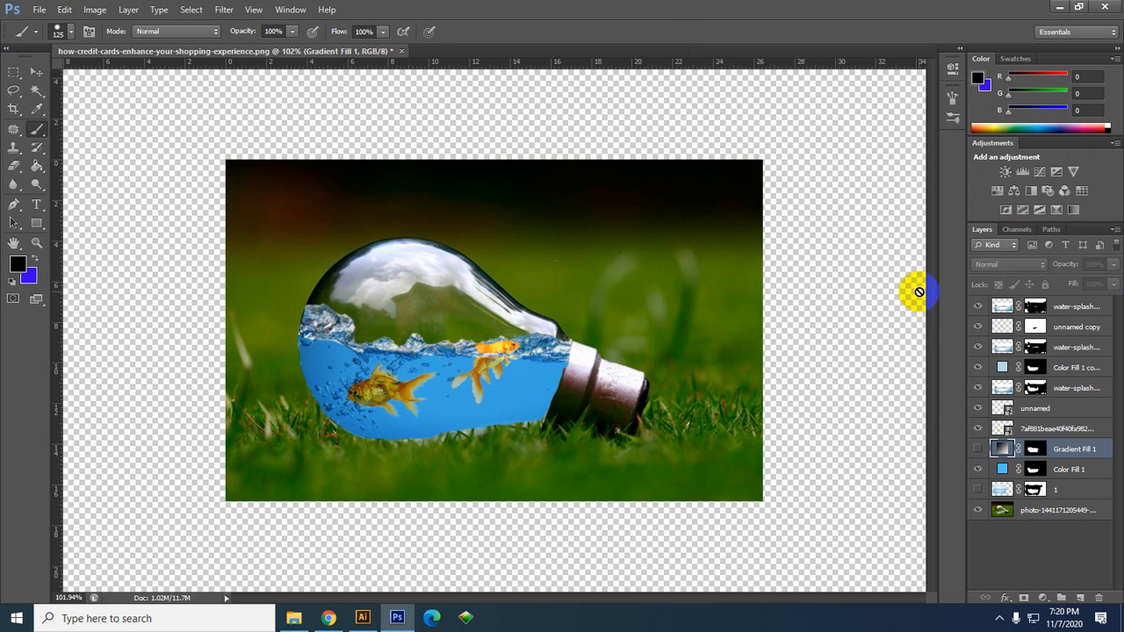
{"action": "left_click", "coordinate": [351, 379]}
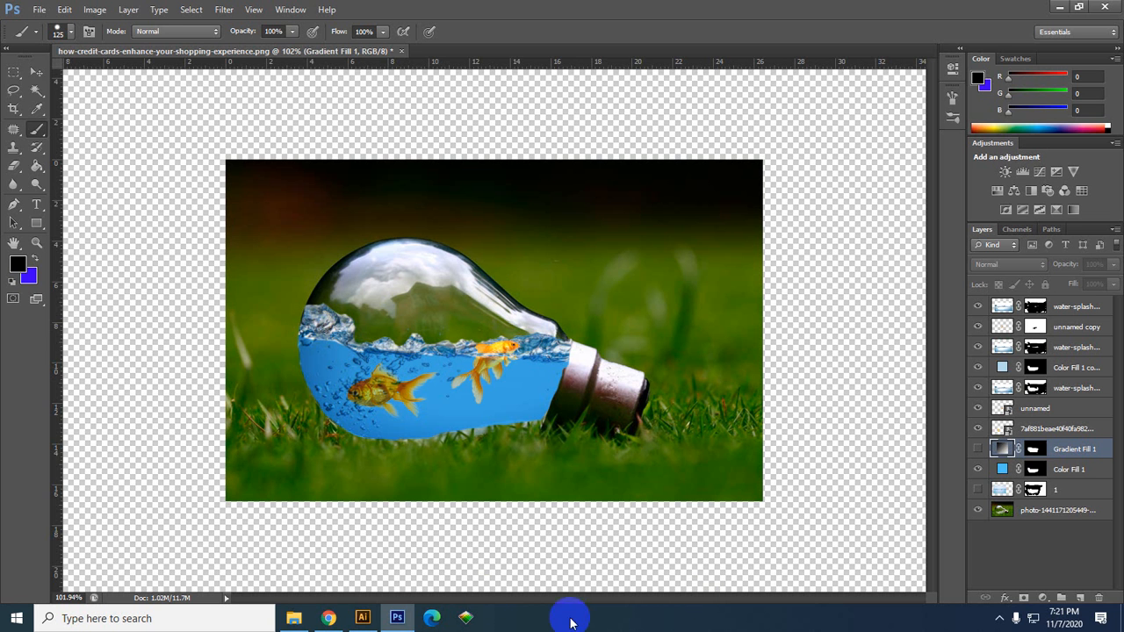
Switch to Chrome, browse the image manipulation search results, and examine the cycling-in-water photo manipulation example.
{"action": "left_click", "coordinate": [320, 619]}
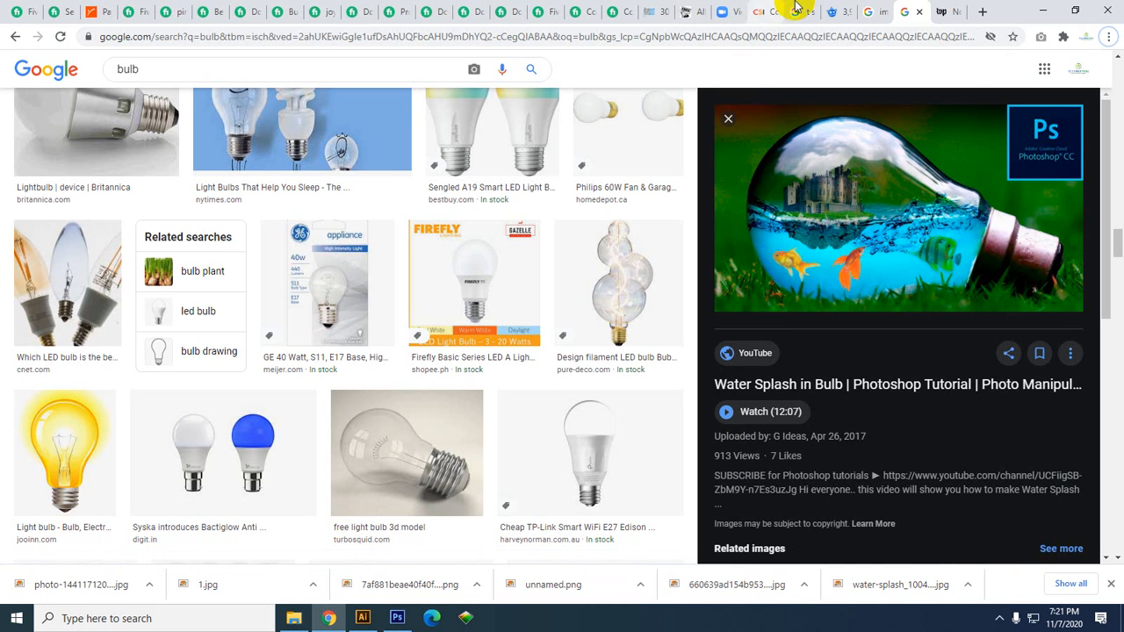
{"action": "left_click", "coordinate": [865, 11]}
{"action": "scroll", "coordinate": [374, 338], "scroll_direction": "down", "scroll_amount": 3}
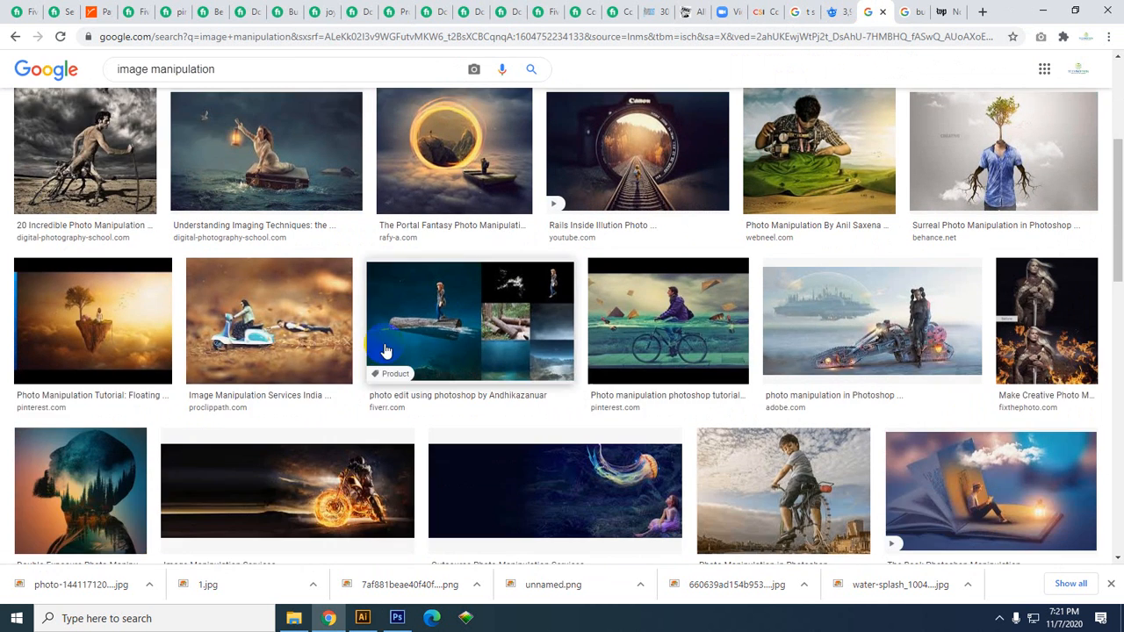
{"action": "scroll", "coordinate": [677, 343], "scroll_direction": "down", "scroll_amount": 1}
{"action": "left_click", "coordinate": [682, 343]}
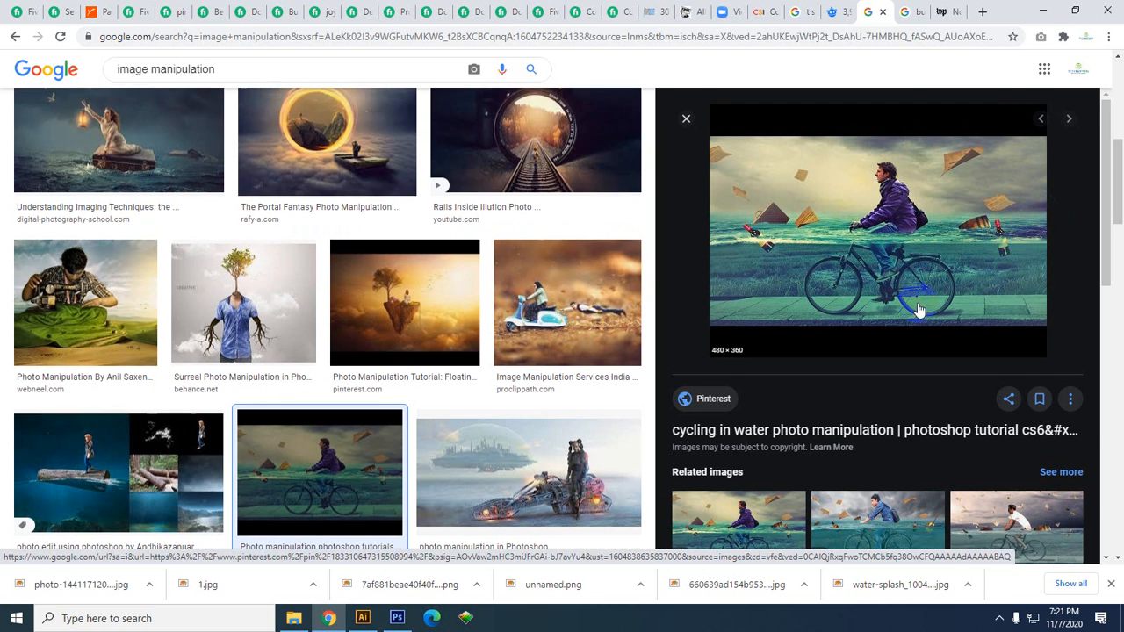
{"action": "scroll", "coordinate": [966, 281], "scroll_direction": "up", "scroll_amount": 5}
{"action": "left_click", "coordinate": [899, 363]}
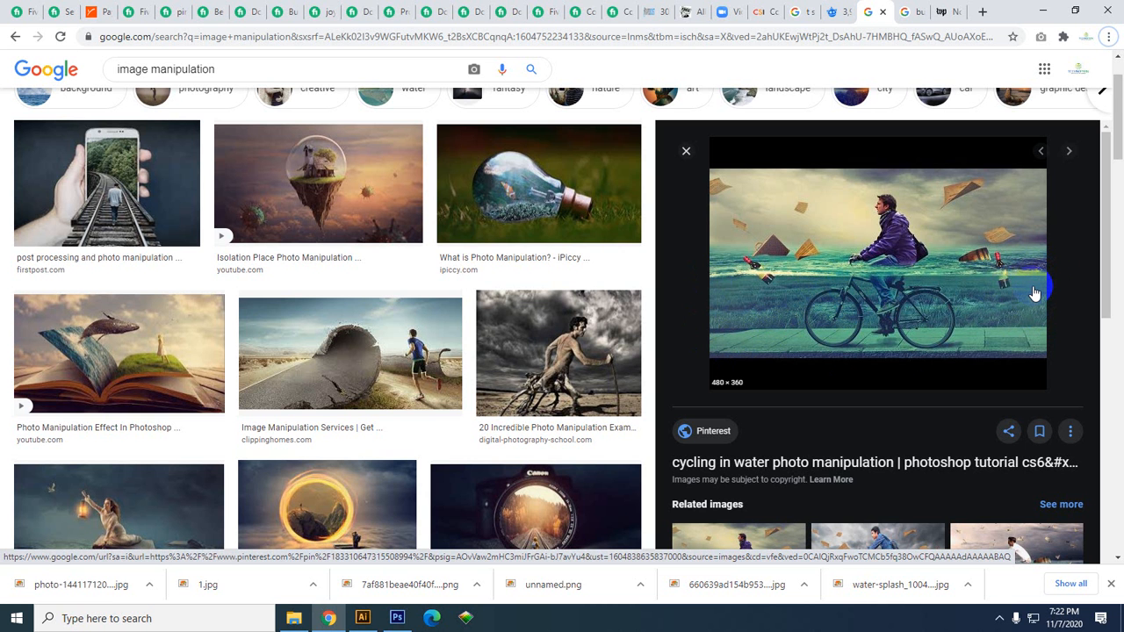
Return to Photoshop and toggle the visibility of the water-splash layer above the unnamed layer to compare the water bubbles.
{"action": "left_click", "coordinate": [397, 618]}
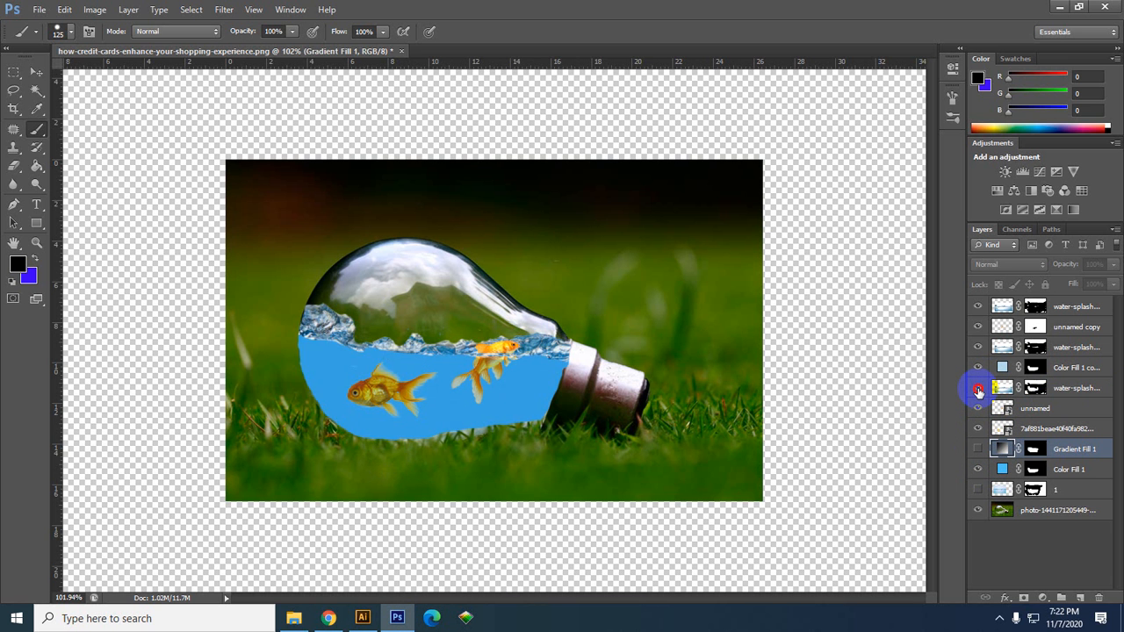
{"action": "left_click", "coordinate": [979, 392]}
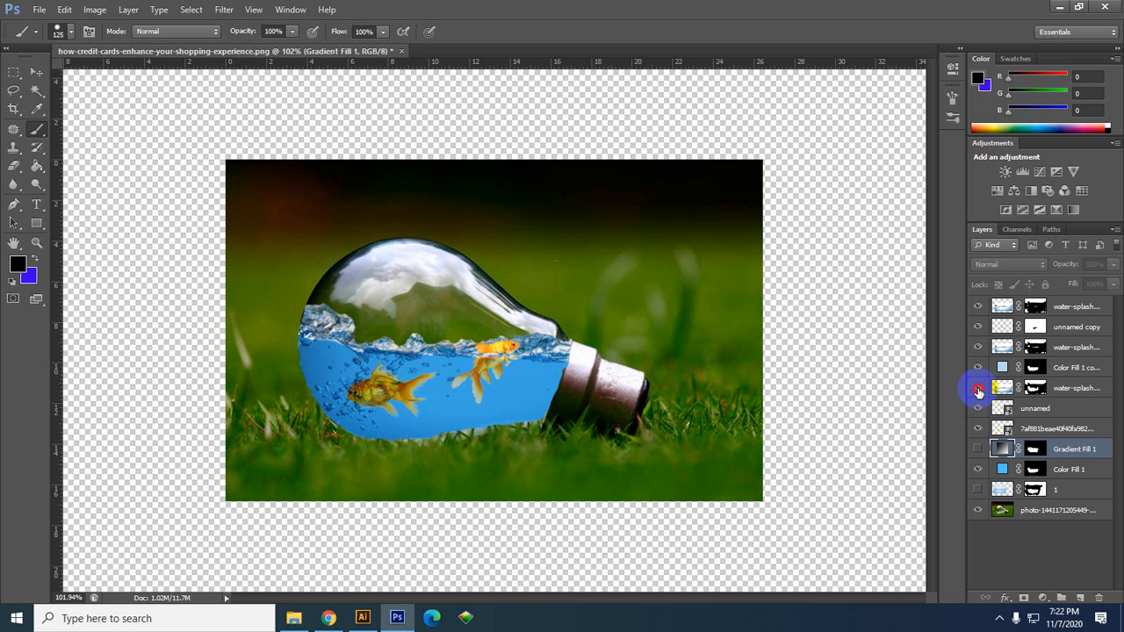
Toggle the visibility of the water-splash layer above the unnamed layer and of Color Fill 1 to compare their effect on the water.
{"action": "left_click", "coordinate": [978, 390]}
{"action": "left_click", "coordinate": [979, 390]}
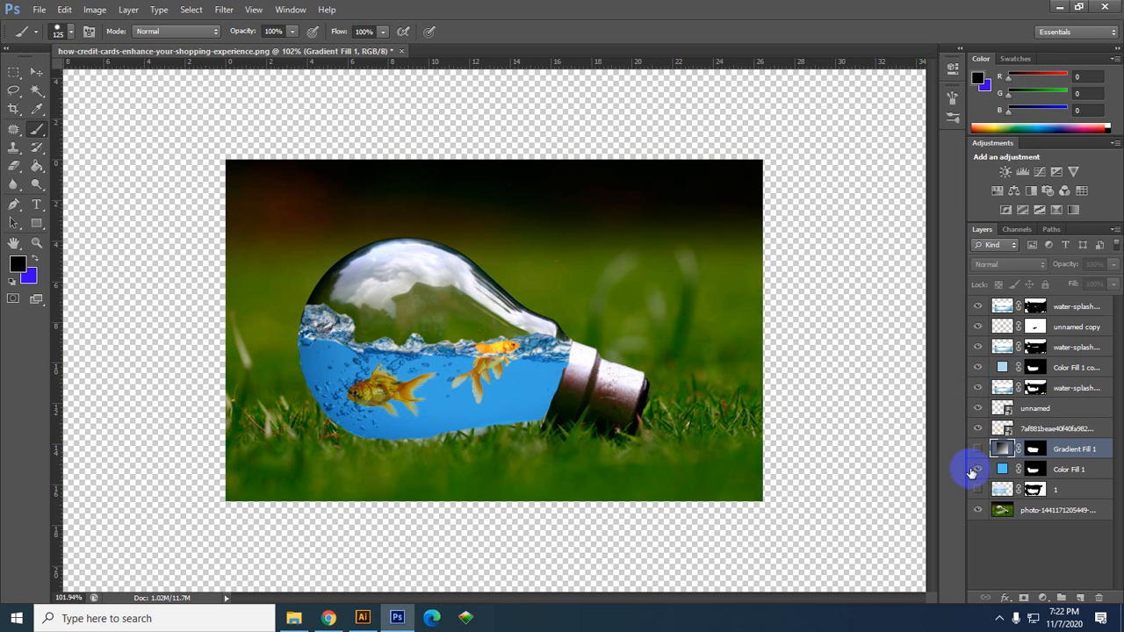
{"action": "left_click", "coordinate": [979, 469]}
{"action": "left_click", "coordinate": [979, 469]}
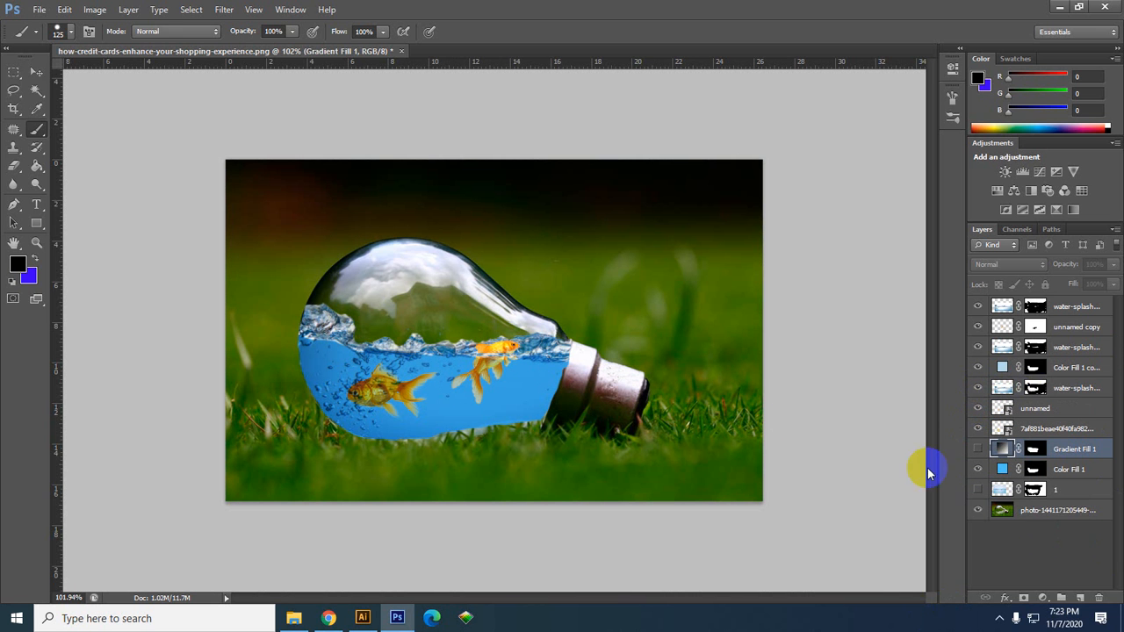
Switch between Chrome and Photoshop to compare the cycling-in-water photo manipulation with the goldfish bulb composite.
{"action": "left_click", "coordinate": [393, 622]}
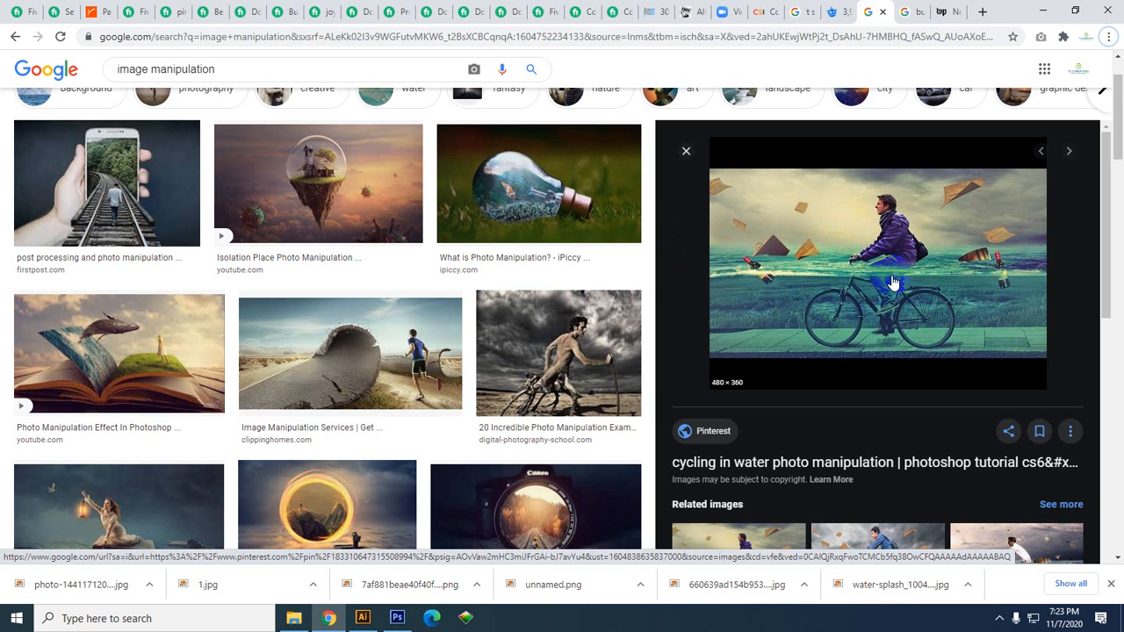
{"action": "left_click", "coordinate": [397, 619]}
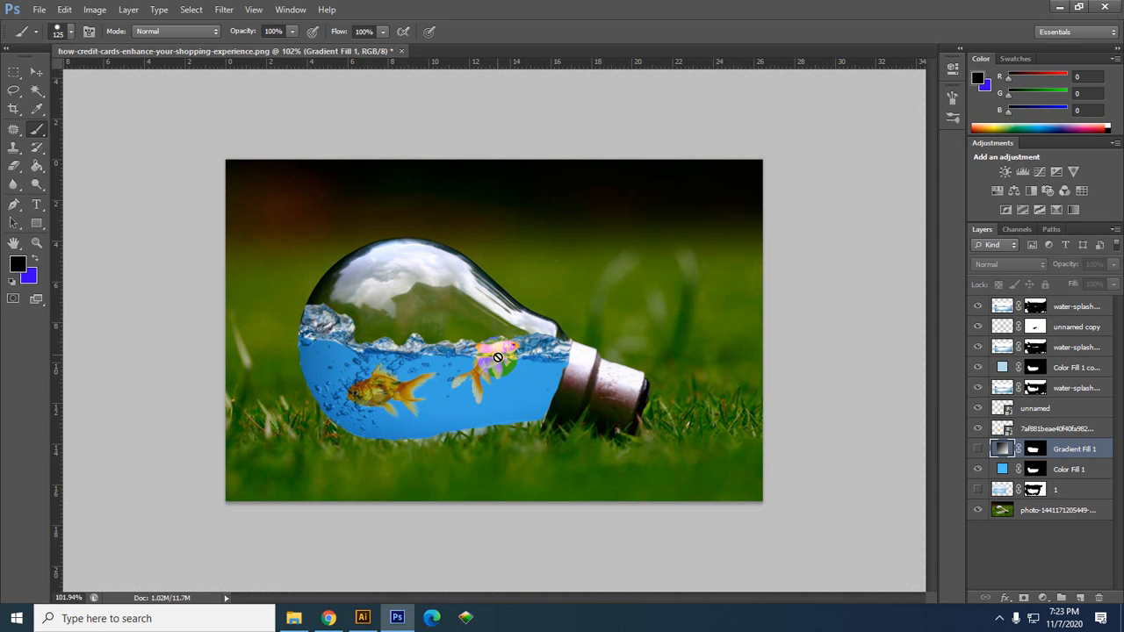
{"action": "left_click", "coordinate": [397, 618]}
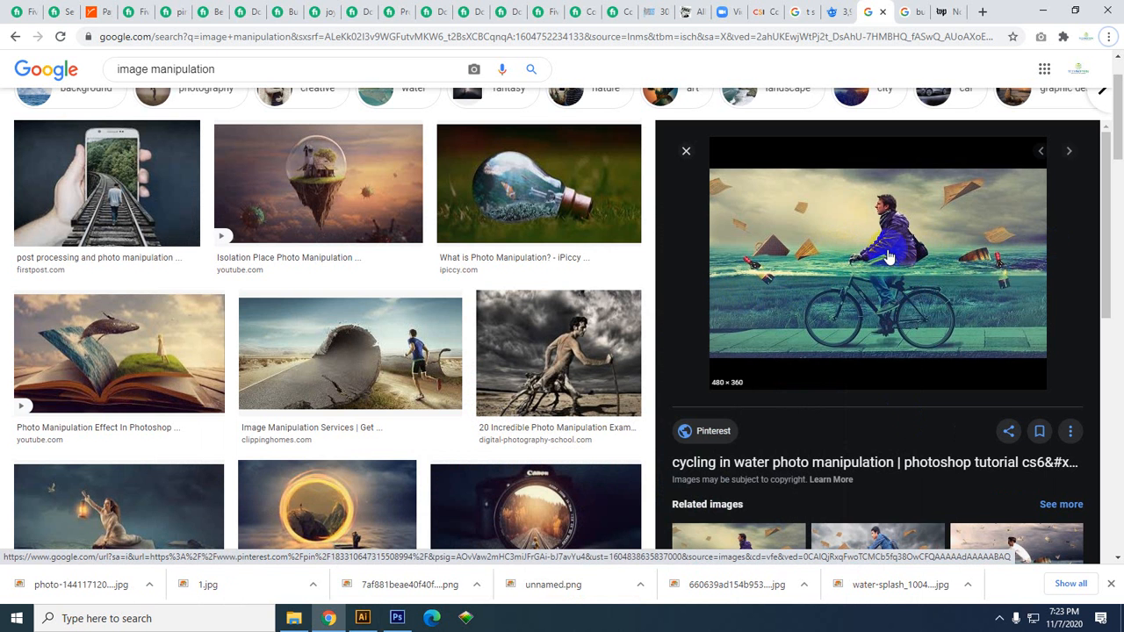
{"action": "scroll", "coordinate": [773, 290], "scroll_direction": "up", "scroll_amount": 2}
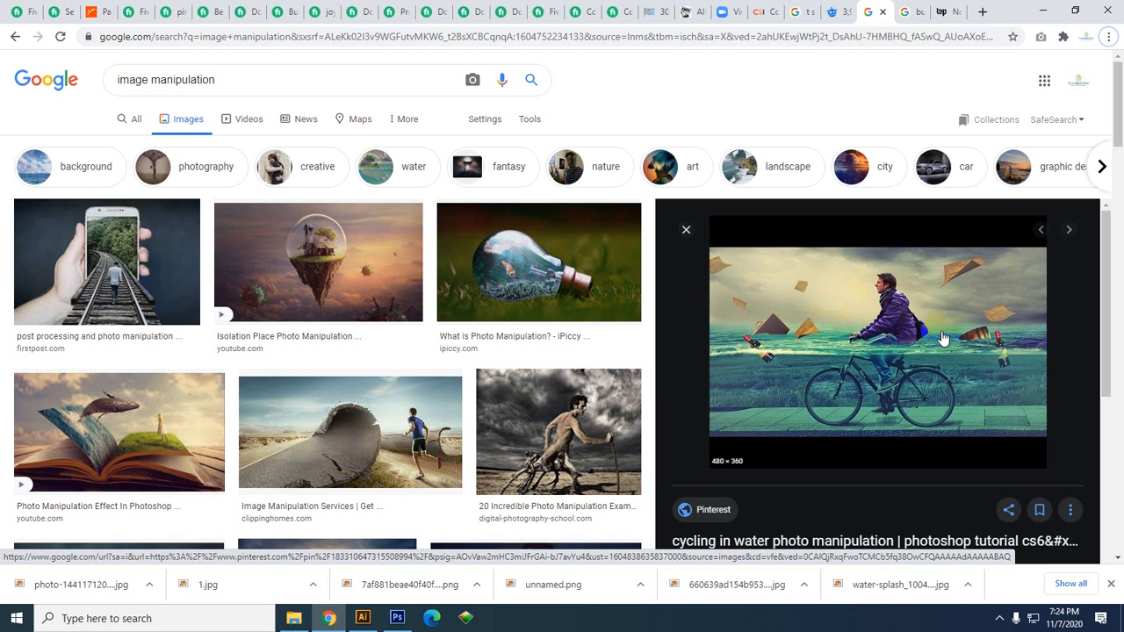
Minimise the open windows to reach the desktop and open how-credit-cards-enhance-your-shopping-experience.jpg as a new document in Photoshop.
{"action": "left_click", "coordinate": [1043, 10]}
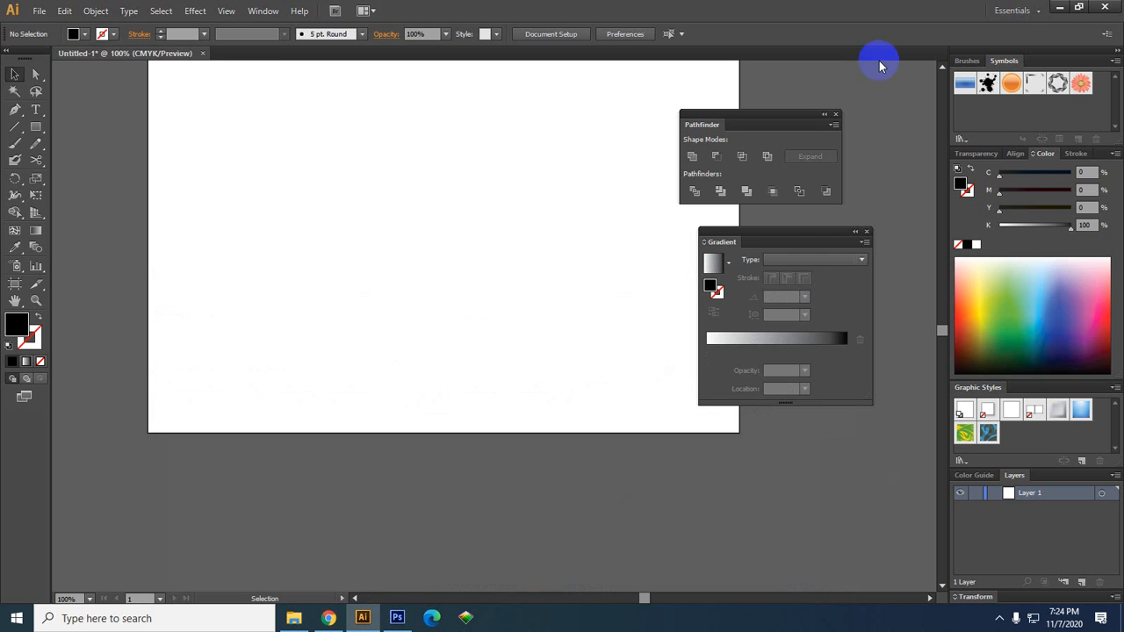
{"action": "scroll", "coordinate": [395, 264], "scroll_direction": "down", "scroll_amount": 2}
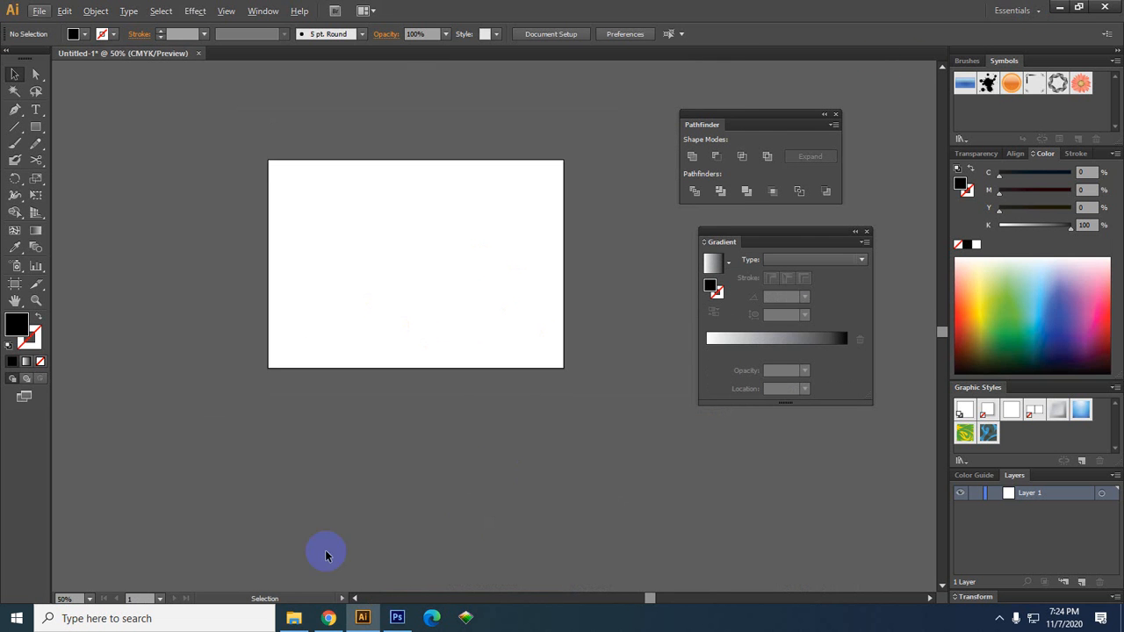
{"action": "left_click", "coordinate": [399, 619]}
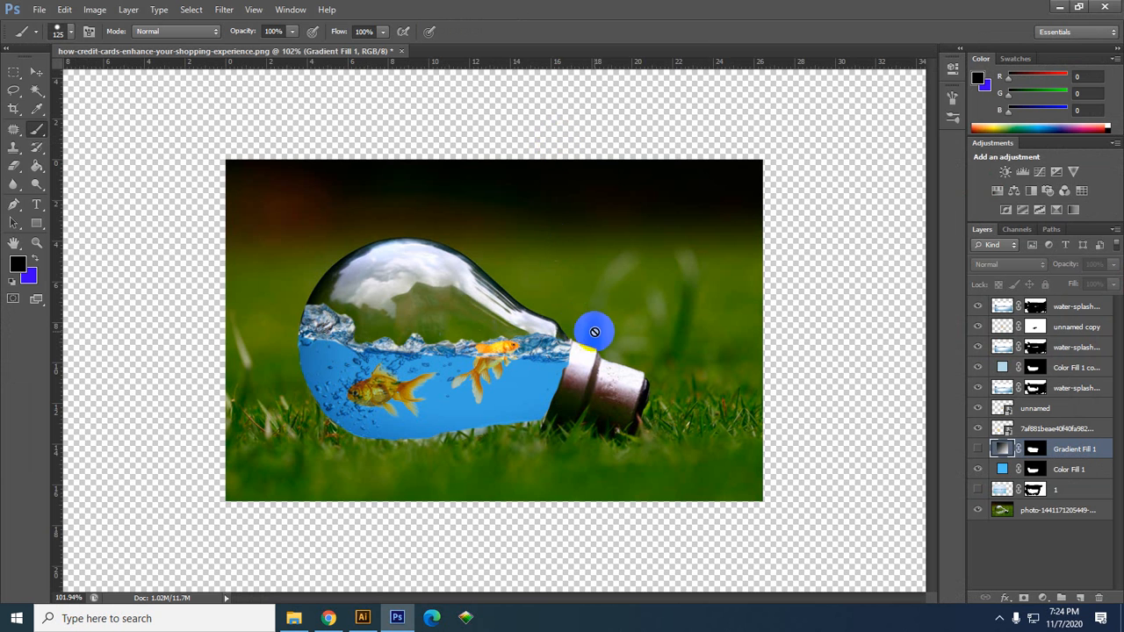
{"action": "left_click", "coordinate": [1060, 7]}
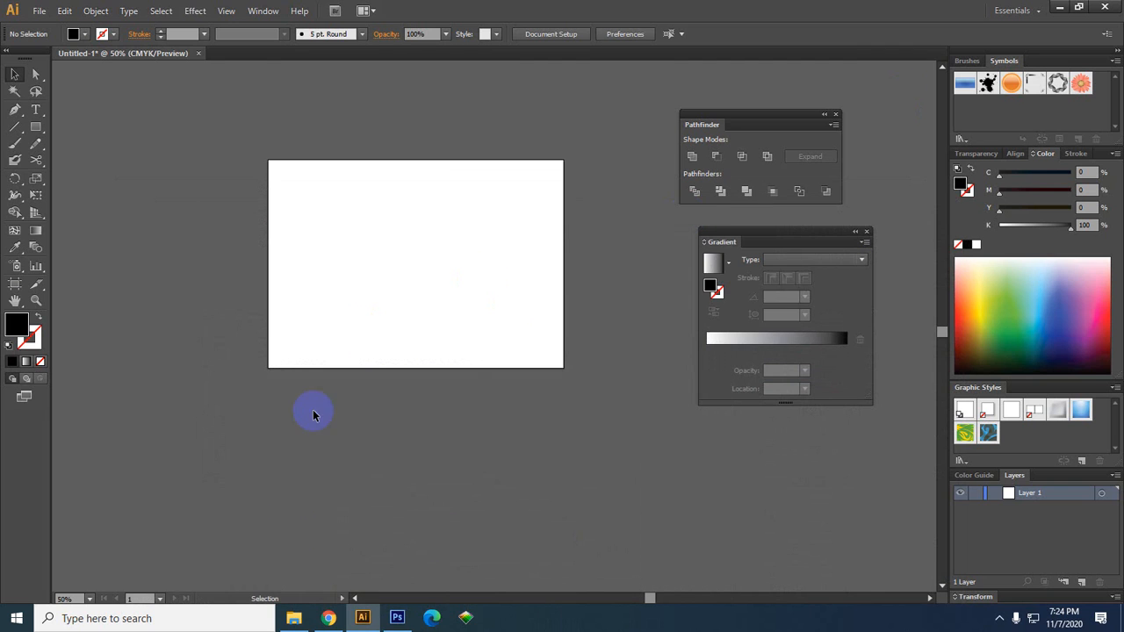
{"action": "left_click", "coordinate": [329, 617]}
{"action": "left_click", "coordinate": [330, 617]}
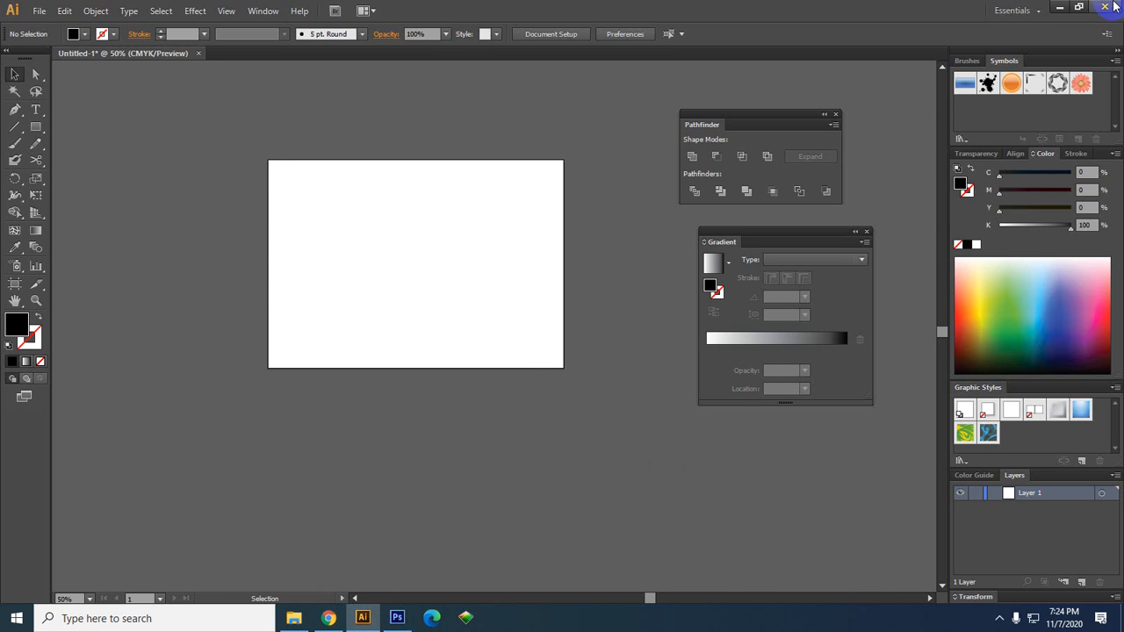
{"action": "left_click", "coordinate": [1061, 8]}
{"action": "left_click", "coordinate": [1028, 9]}
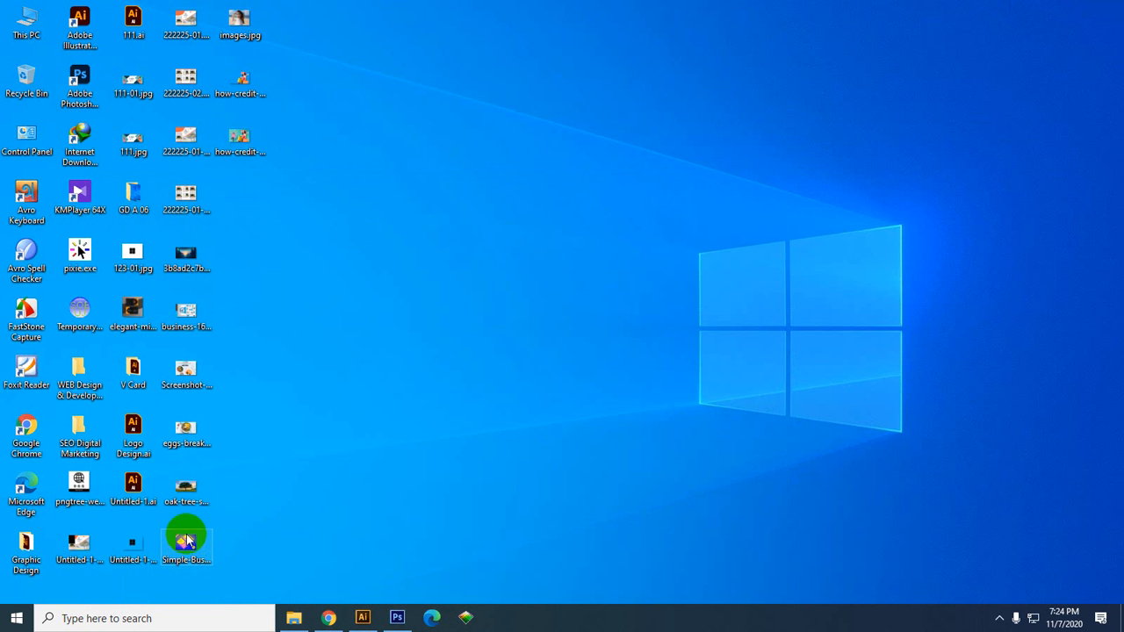
{"action": "left_click_drag", "start_coordinate": [241, 140], "coordinate": [474, 46]}
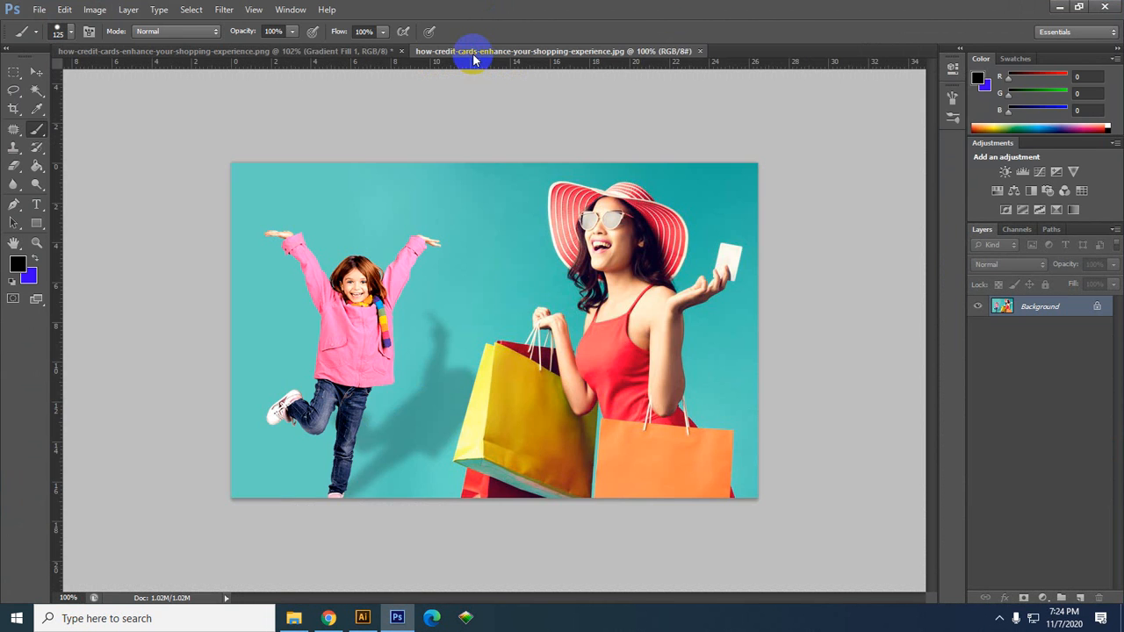
Convert the shopping photo's Background into a regular layer and place a new empty layer beneath it, keeping the photo layer selected.
{"action": "left_click", "coordinate": [36, 72]}
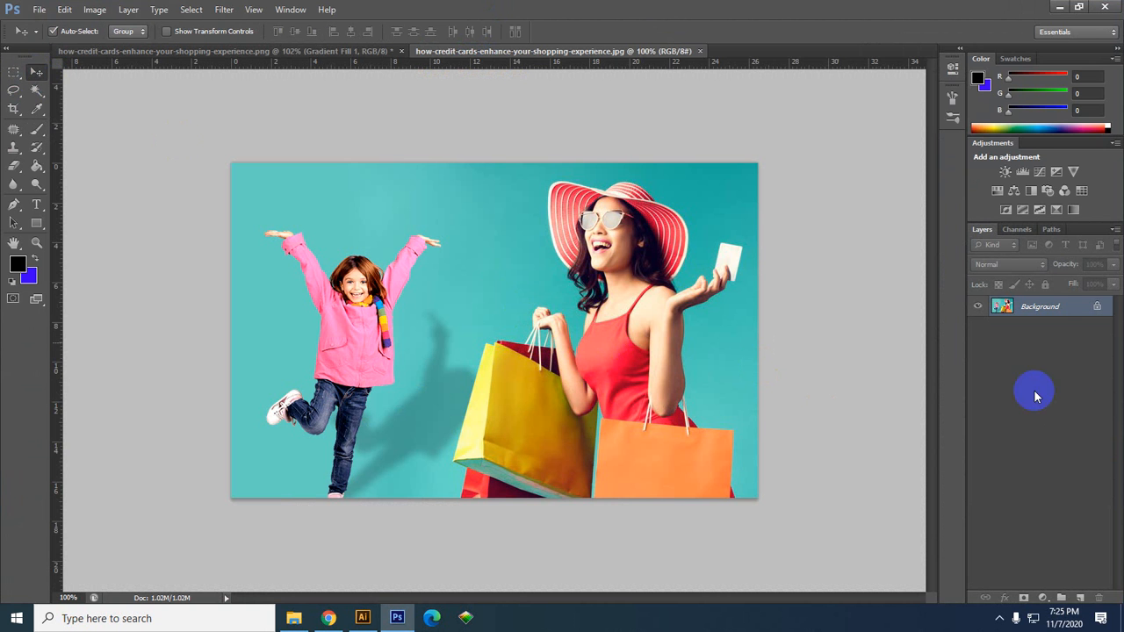
{"action": "double_click", "coordinate": [1061, 304]}
{"action": "left_click", "coordinate": [675, 190]}
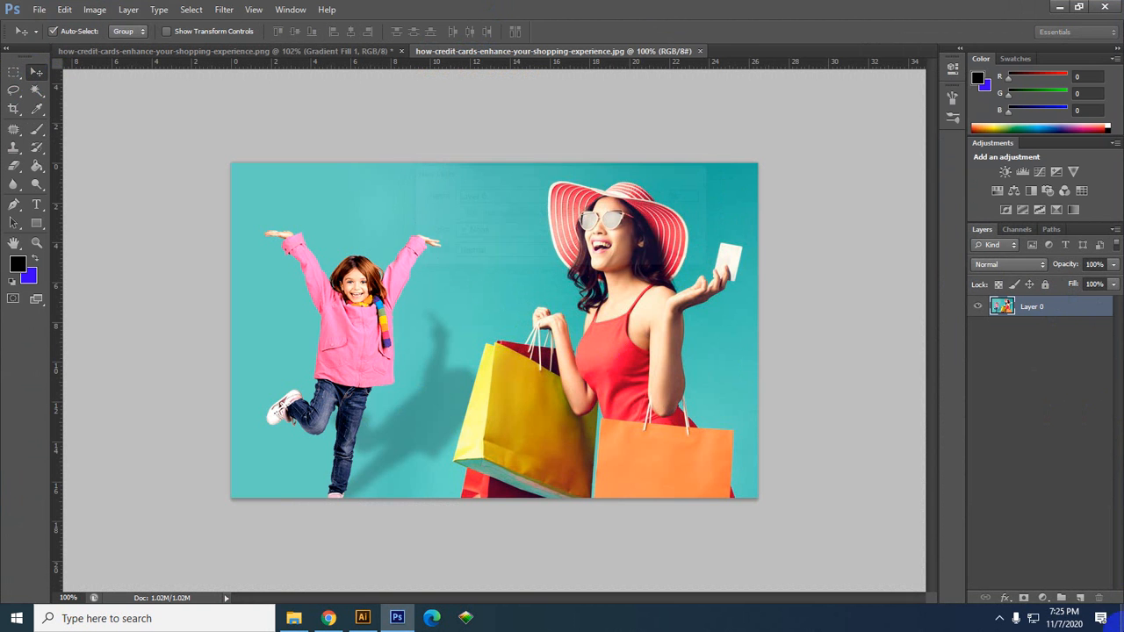
{"action": "left_click", "coordinate": [1081, 598]}
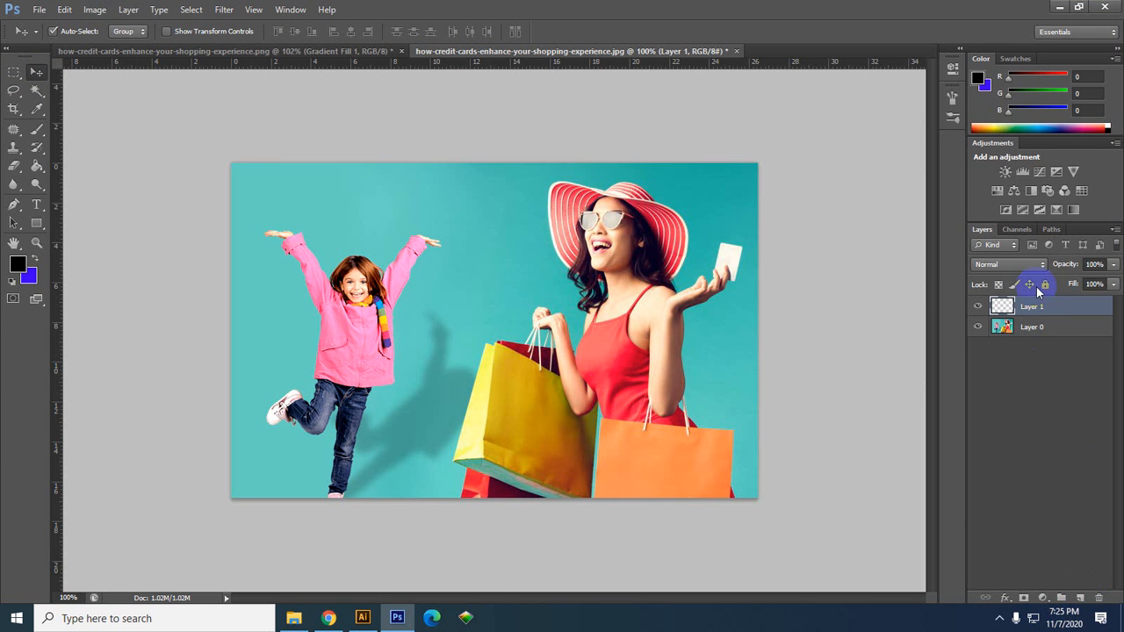
{"action": "left_click_drag", "start_coordinate": [1037, 314], "coordinate": [1040, 378]}
{"action": "left_click", "coordinate": [1027, 315]}
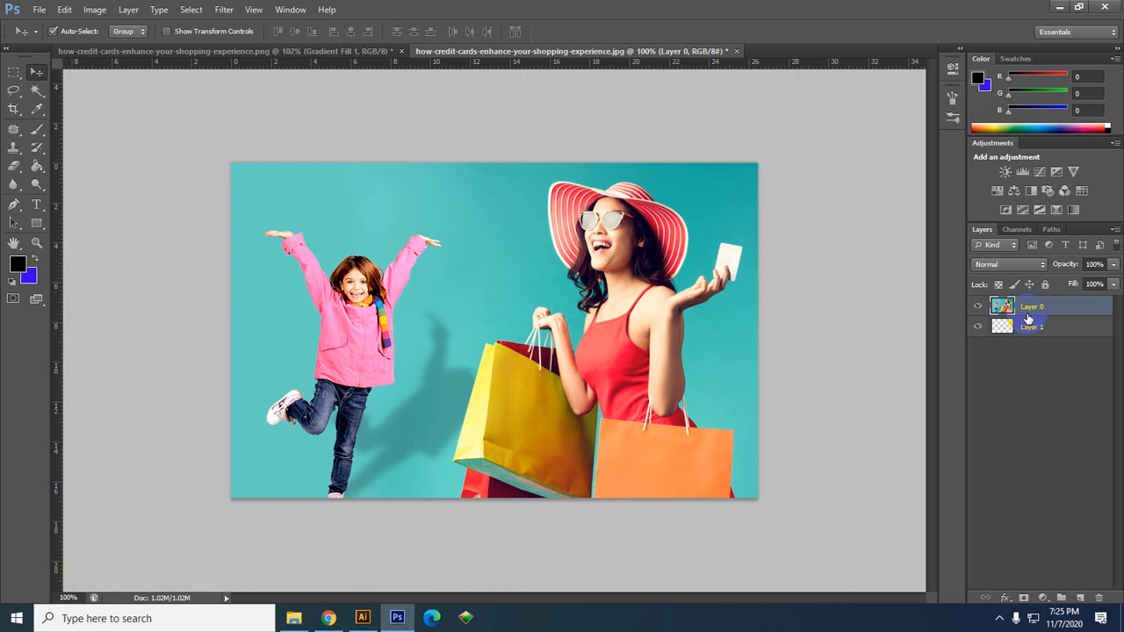
Try skewing the shopping photo layer by pulling its lower-right corner inward to a horizontal skew of -25.64, and undo the transform.
{"action": "key", "text": "ctrl+t"}
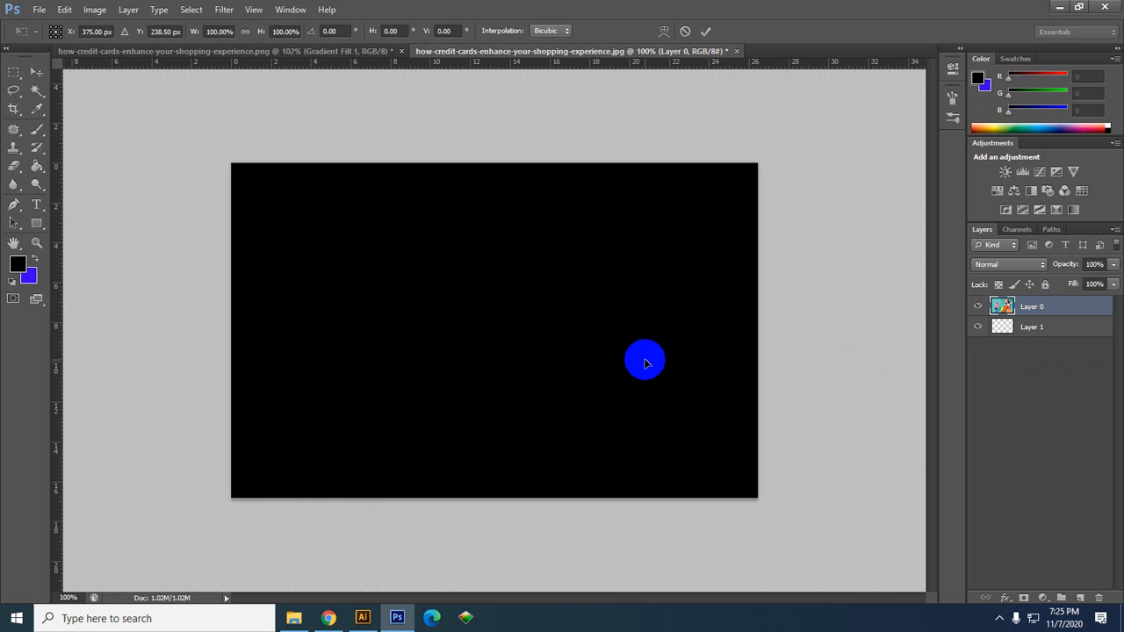
{"action": "key", "text": "Return"}
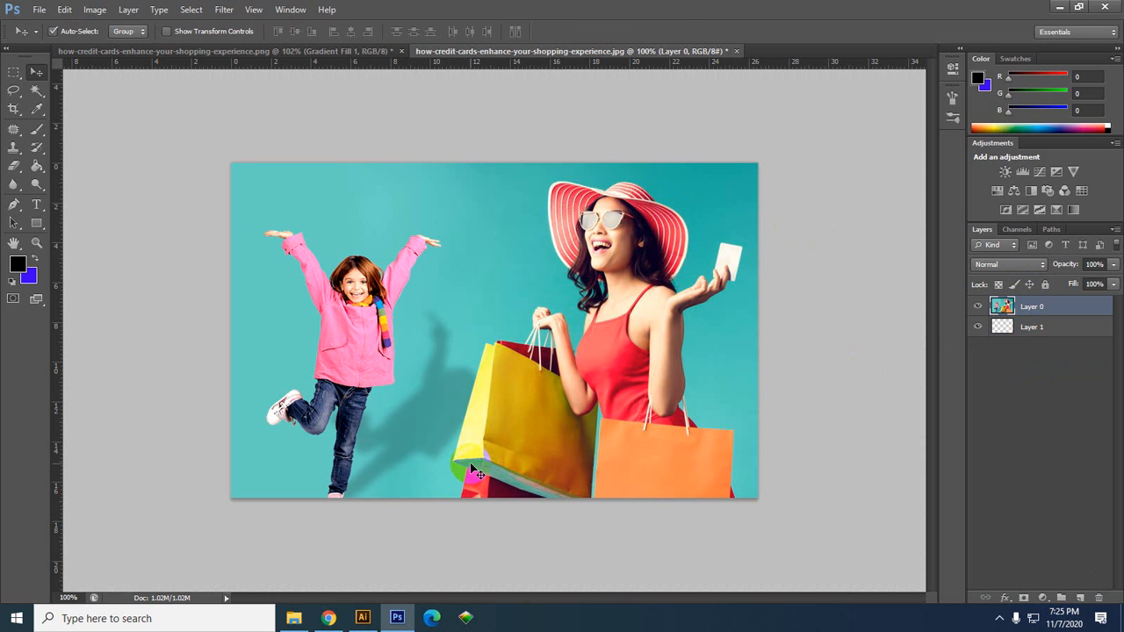
{"action": "key", "text": "ctrl+t"}
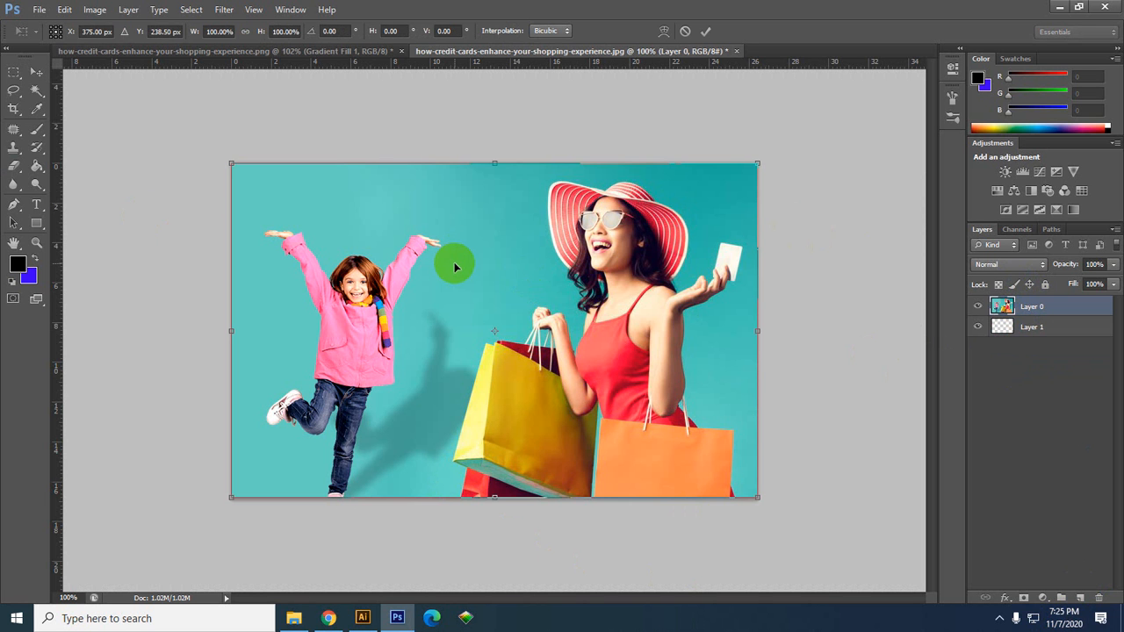
{"action": "left_click", "coordinate": [575, 422]}
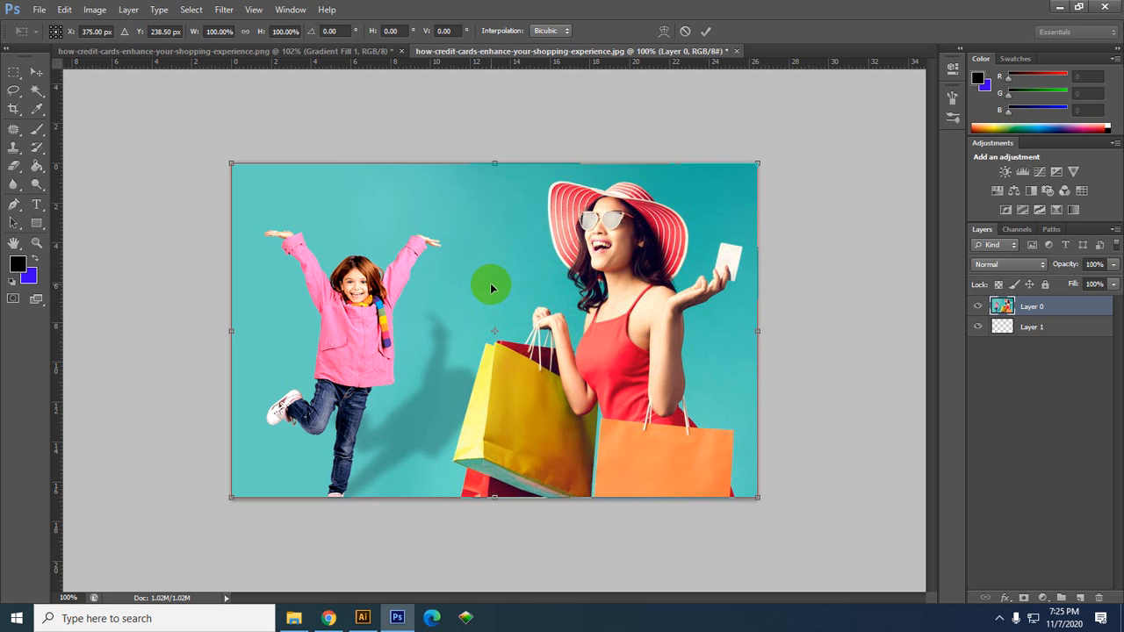
{"action": "right_click", "coordinate": [490, 256]}
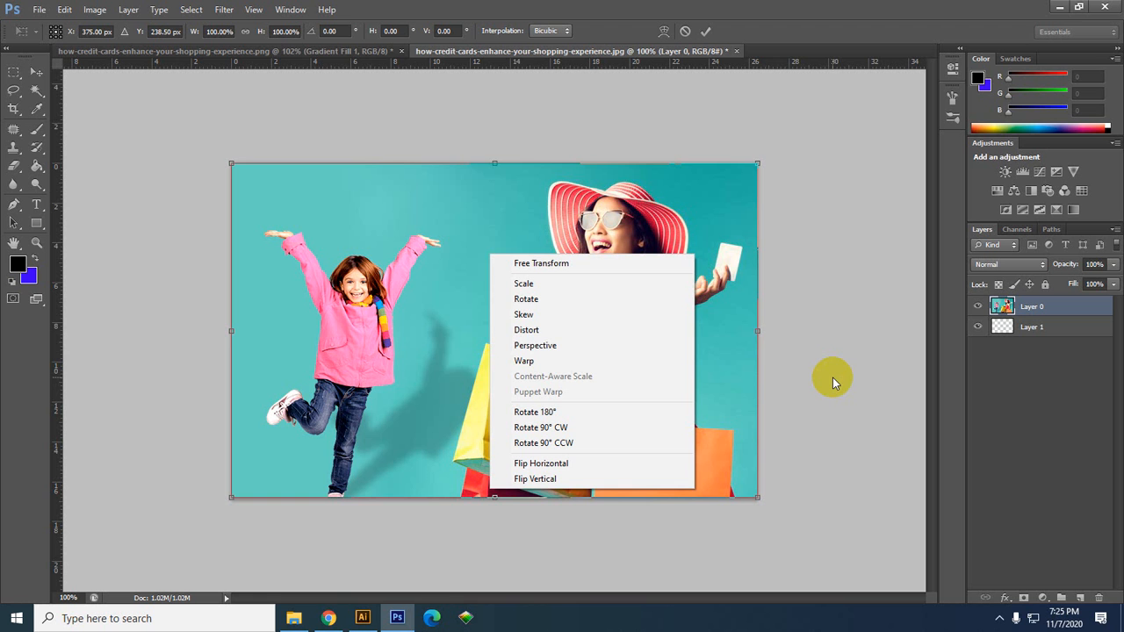
{"action": "left_click", "coordinate": [583, 314]}
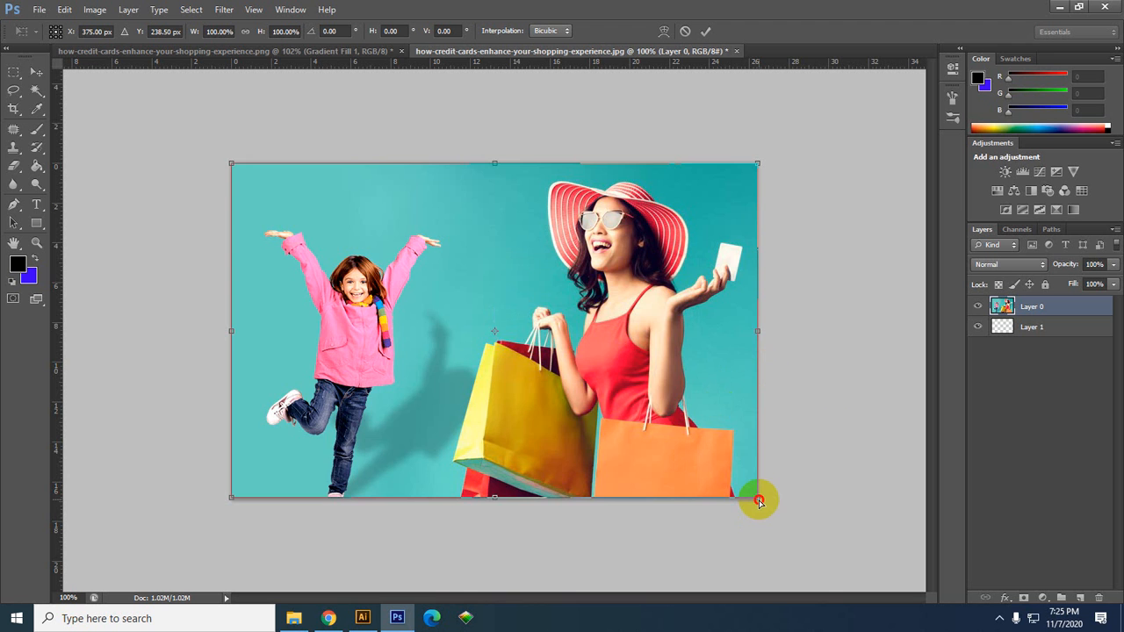
{"action": "left_click_drag", "start_coordinate": [759, 501], "coordinate": [597, 466]}
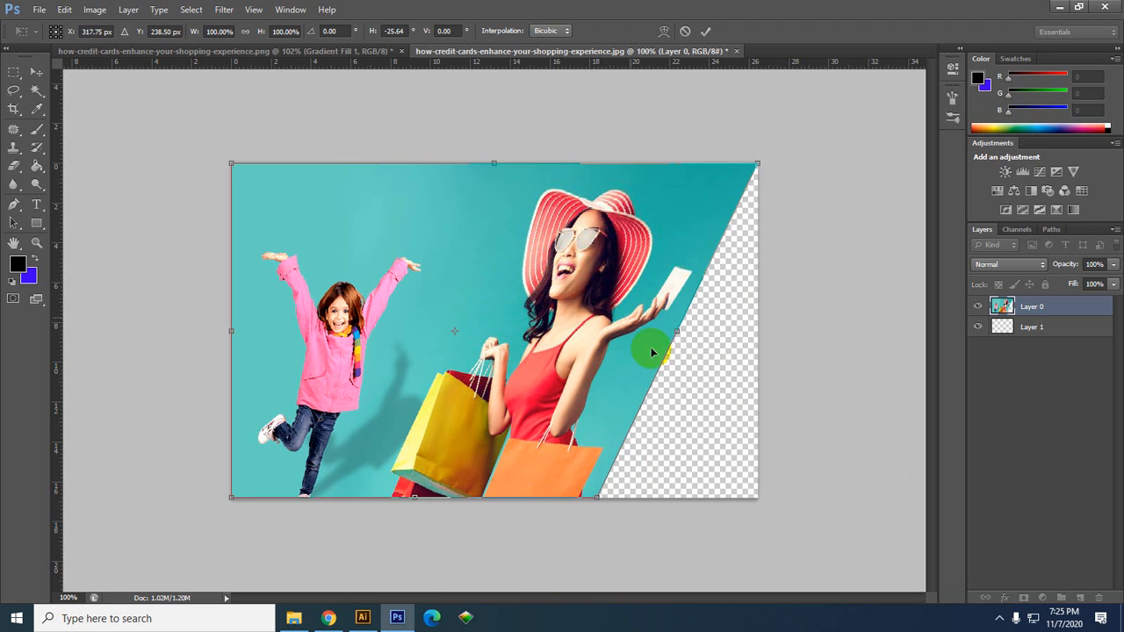
{"action": "left_click_drag", "start_coordinate": [595, 497], "coordinate": [620, 438]}
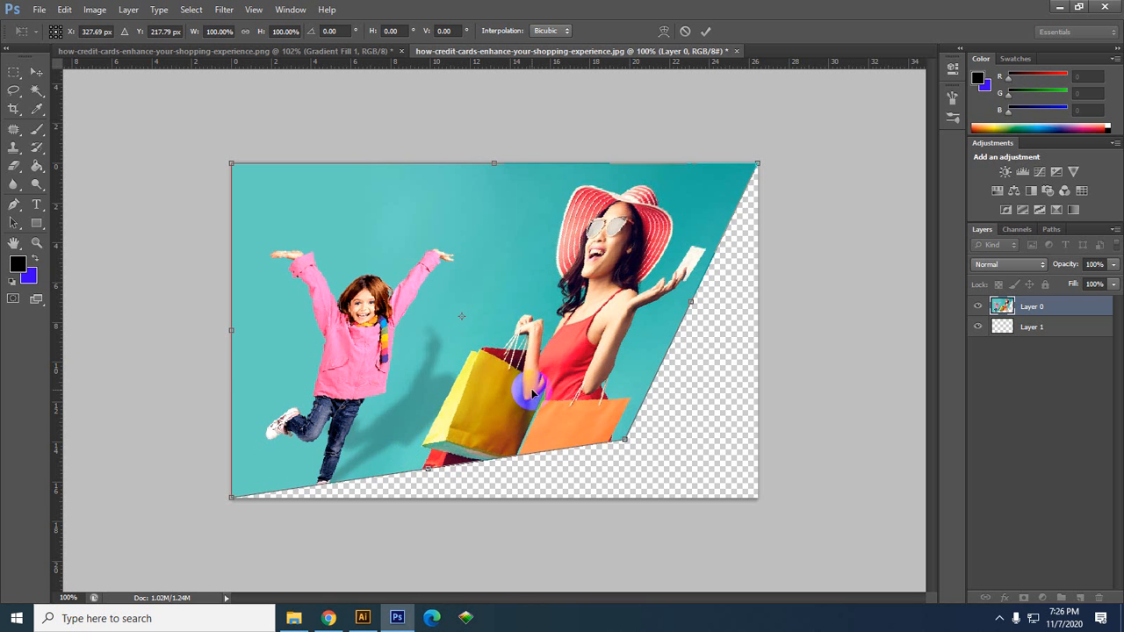
{"action": "left_click_drag", "start_coordinate": [532, 391], "coordinate": [469, 397]}
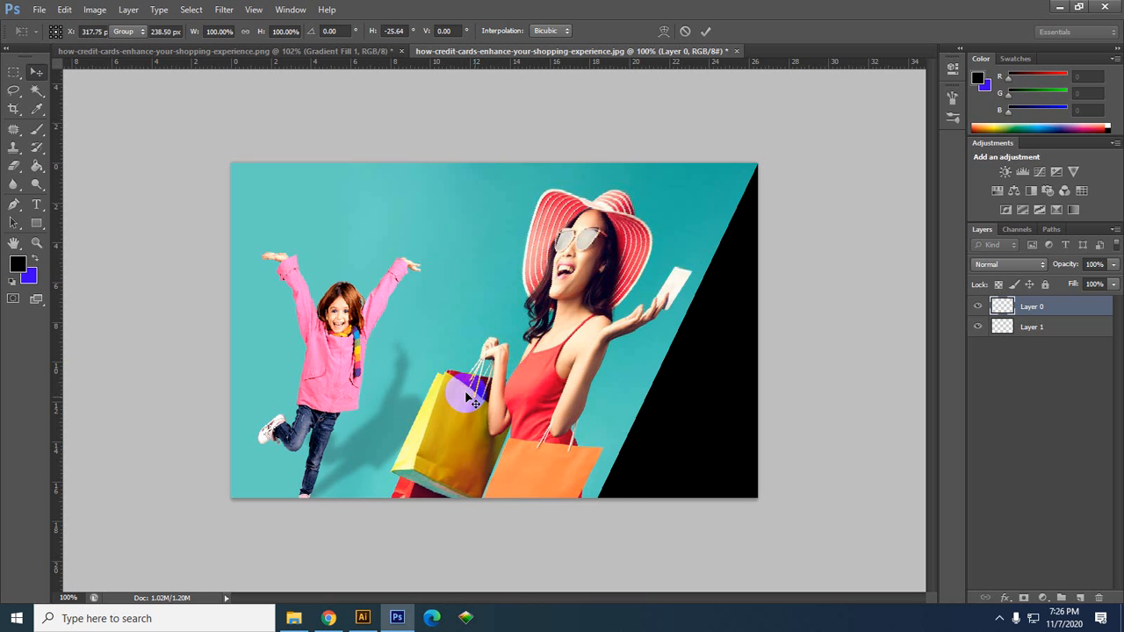
{"action": "key", "text": "Return"}
{"action": "key", "text": "ctrl+z"}
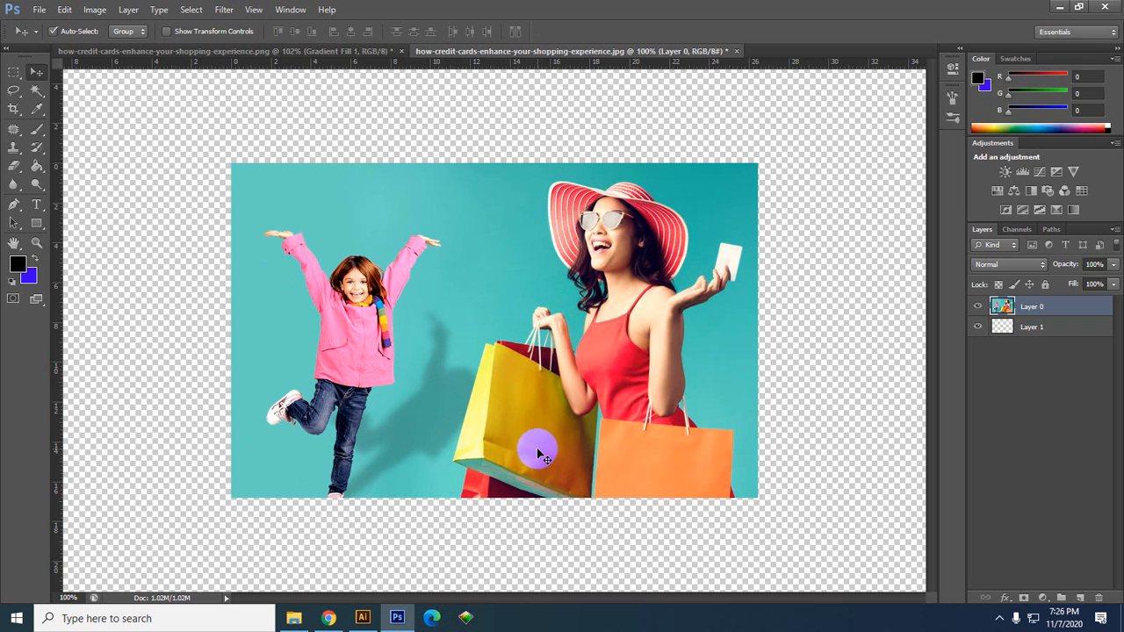
{"action": "key", "text": "ctrl+t"}
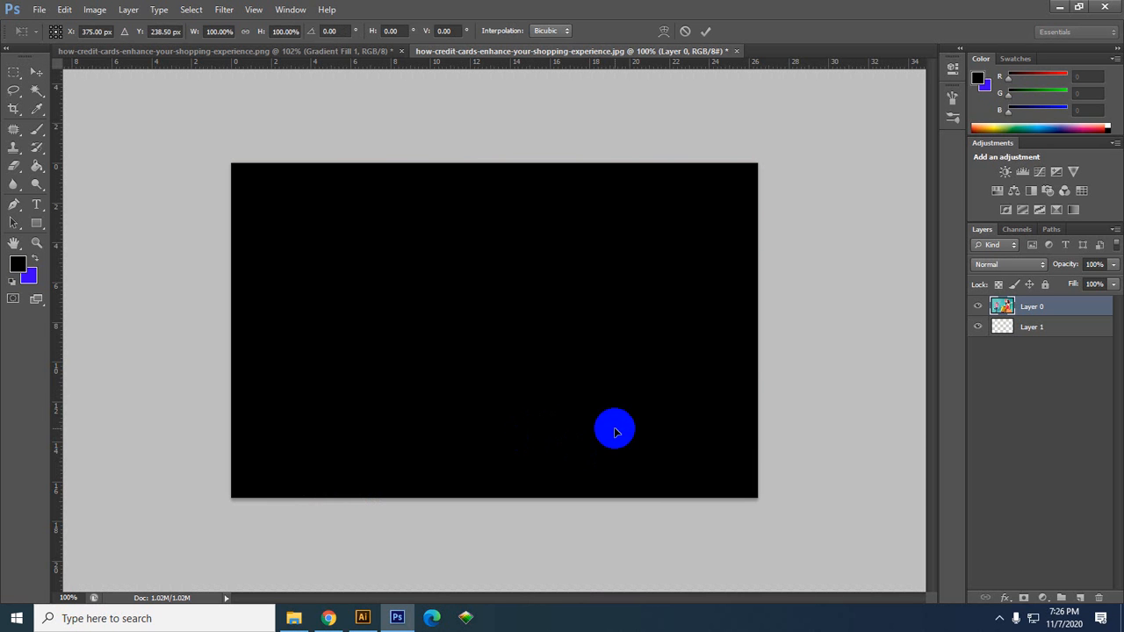
{"action": "key", "text": "Escape"}
{"action": "key", "text": "ctrl+t"}
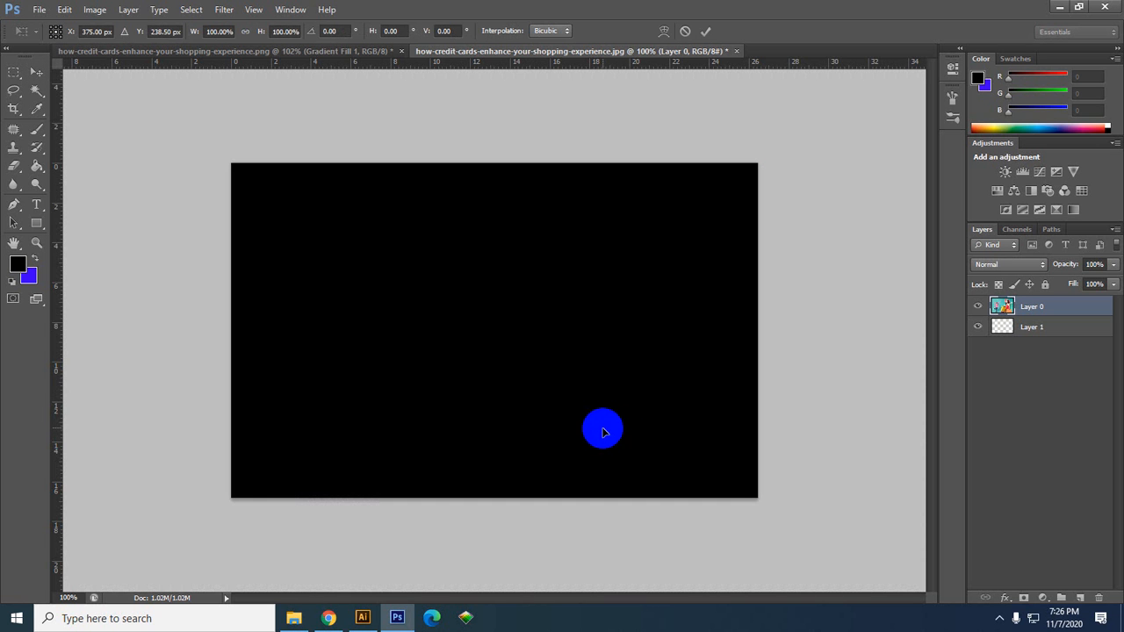
{"action": "key", "text": "Escape"}
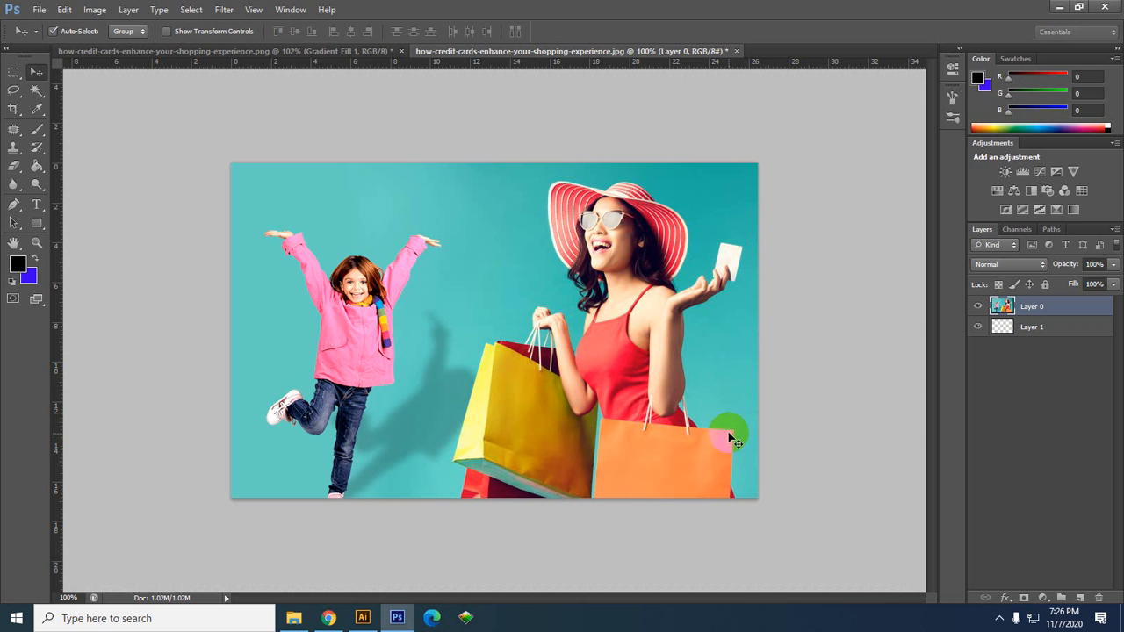
{"action": "left_click", "coordinate": [978, 306]}
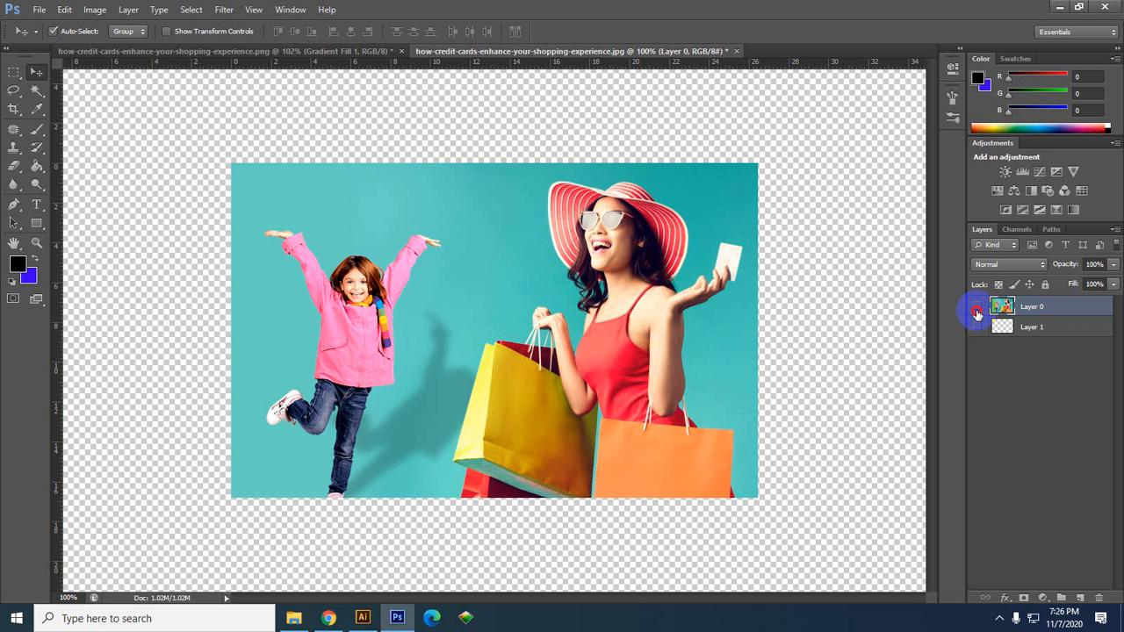
{"action": "left_click", "coordinate": [978, 306]}
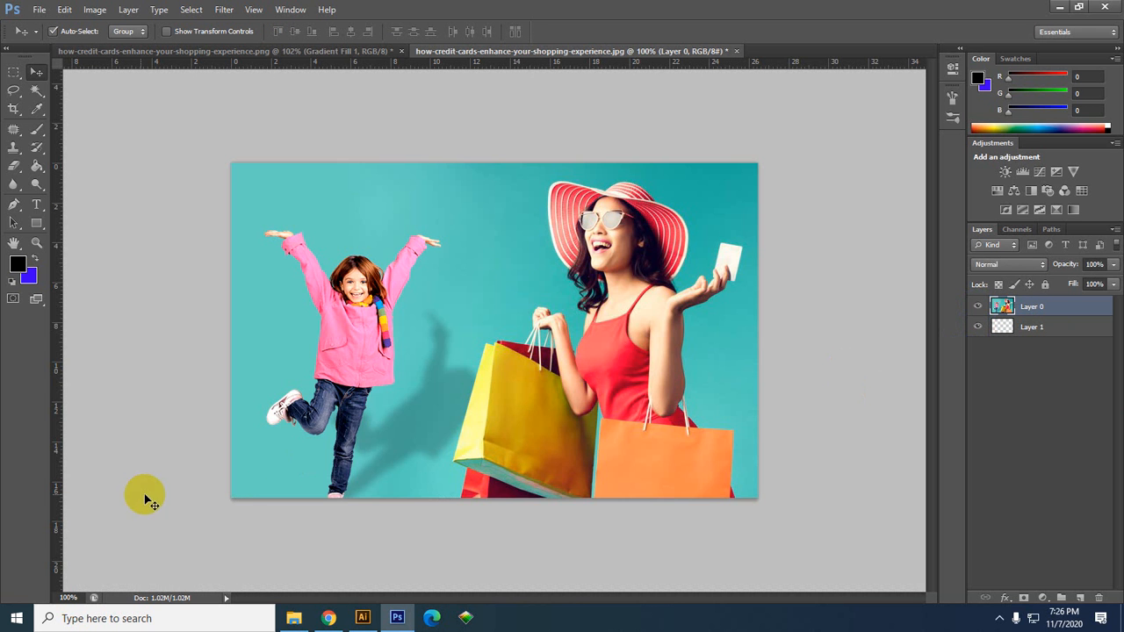
Try warping the shopping photo layer by pulling its lower-right corner well inward, apply the transform, and undo it.
{"action": "key", "text": "ctrl+t"}
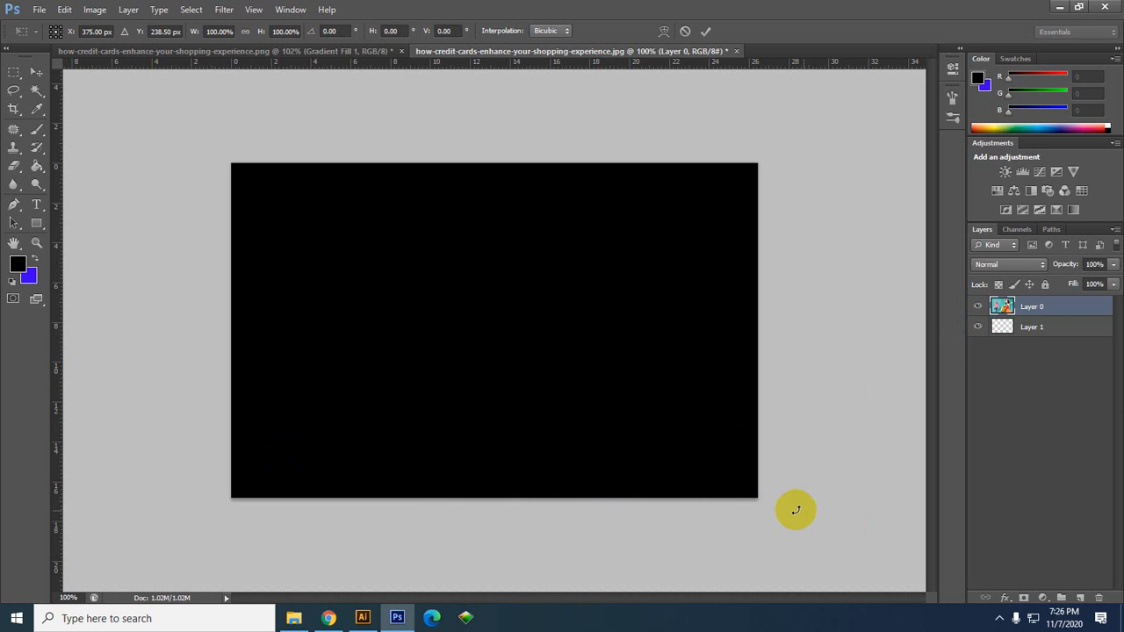
{"action": "right_click", "coordinate": [536, 341]}
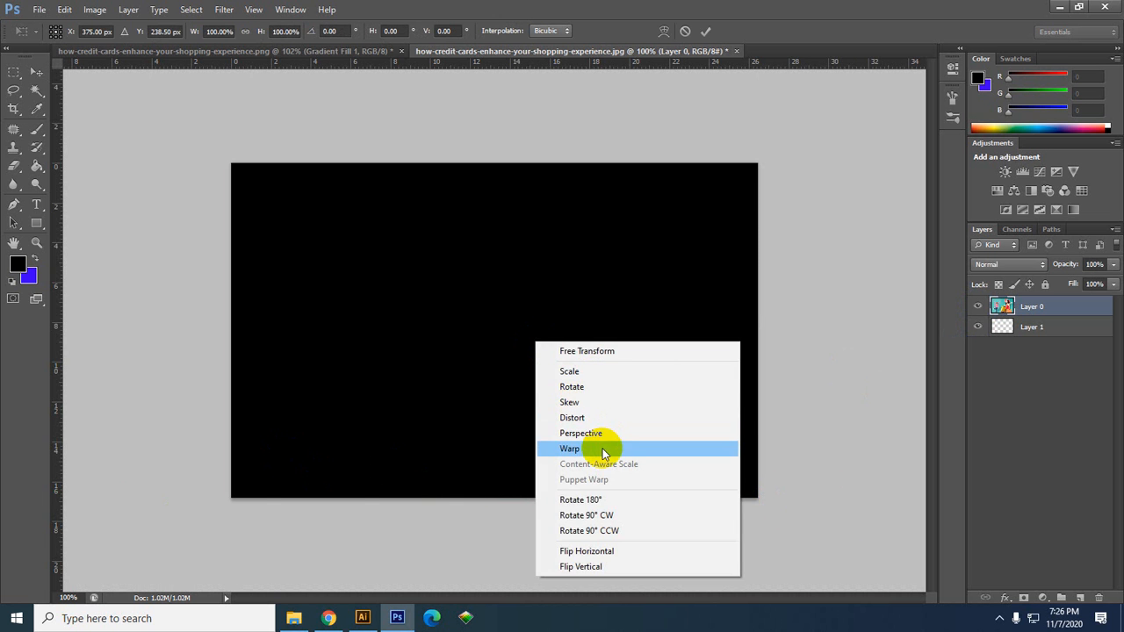
{"action": "left_click", "coordinate": [604, 453]}
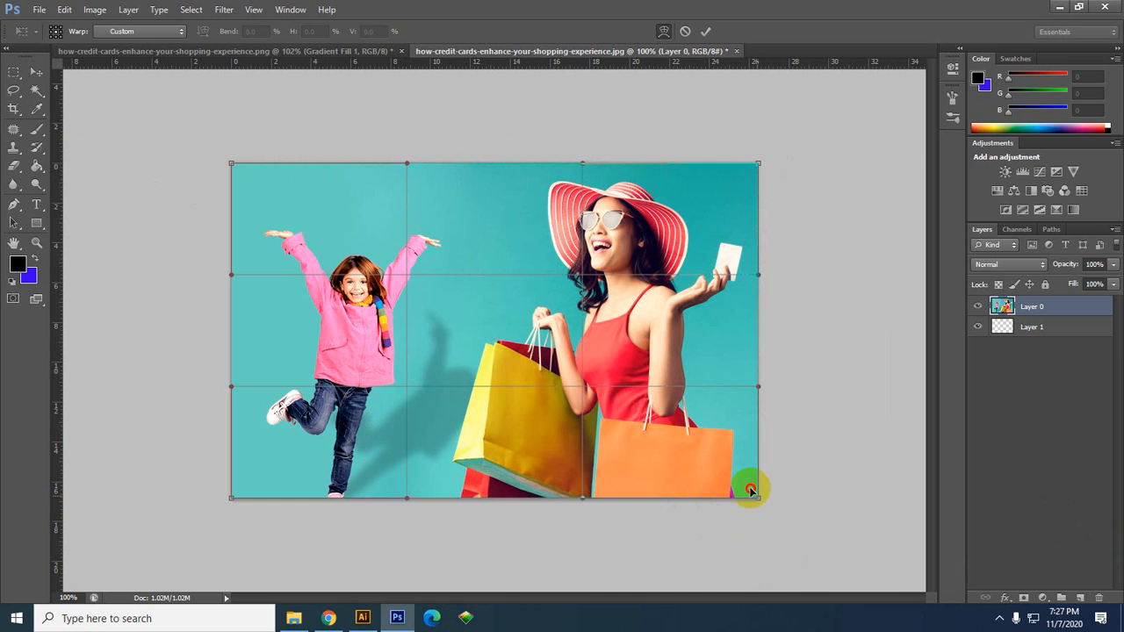
{"action": "left_click_drag", "start_coordinate": [747, 485], "coordinate": [687, 455]}
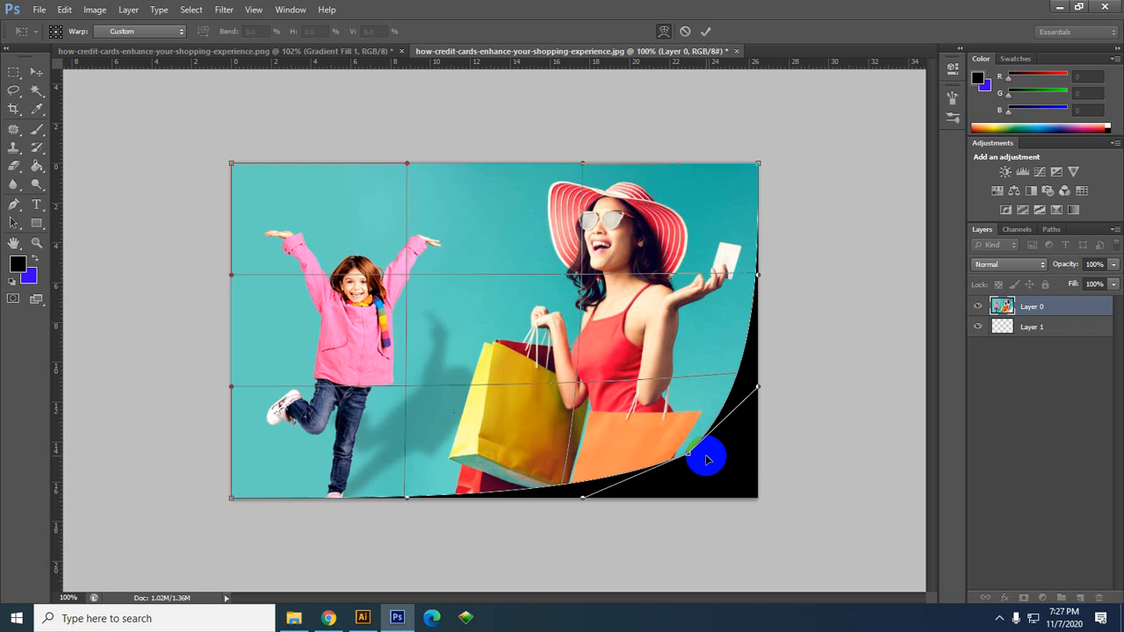
{"action": "mouse_move", "coordinate": [688, 456]}
{"action": "left_mouse_down"}
{"action": "mouse_move", "coordinate": [571, 392]}
{"action": "mouse_move", "coordinate": [582, 419]}
{"action": "left_mouse_up"}
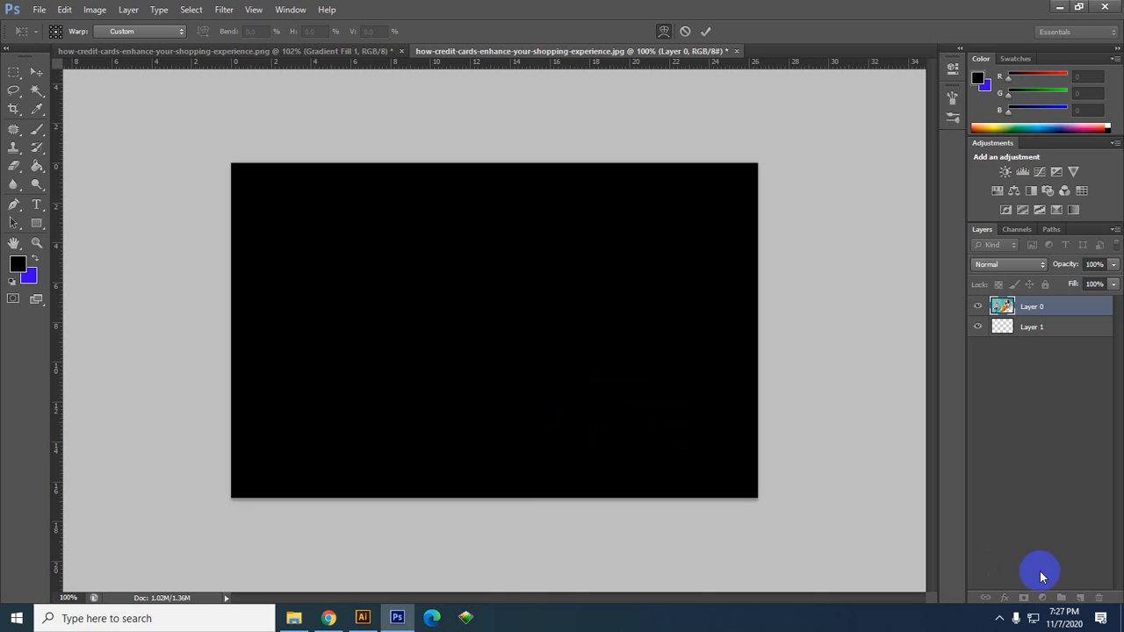
{"action": "double_click", "coordinate": [601, 427]}
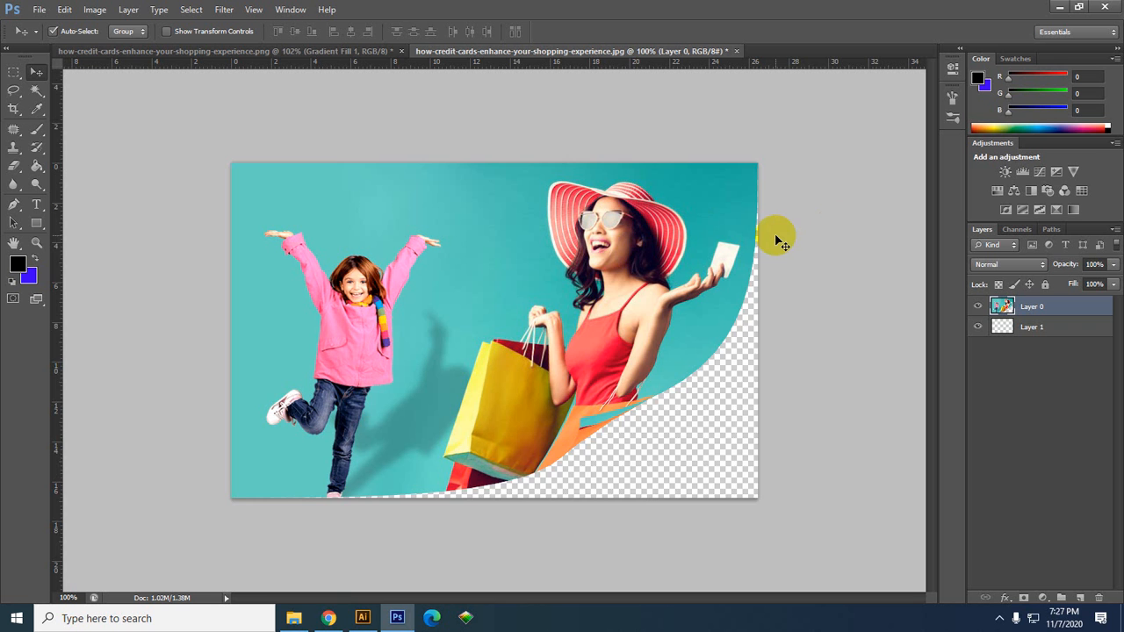
{"action": "key", "text": "ctrl+z"}
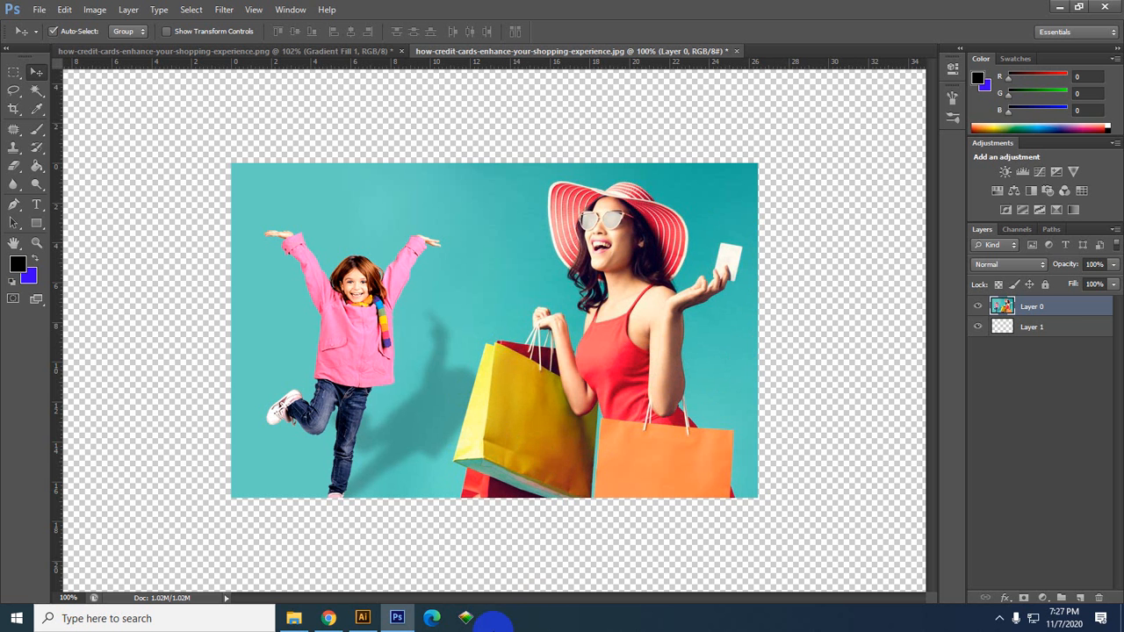
Switch to Chrome to view the 20 Incredible Photo Manipulation Examples image, then return to Photoshop and compare the goldfish bulb and shopping photo documents.
{"action": "left_click", "coordinate": [329, 618]}
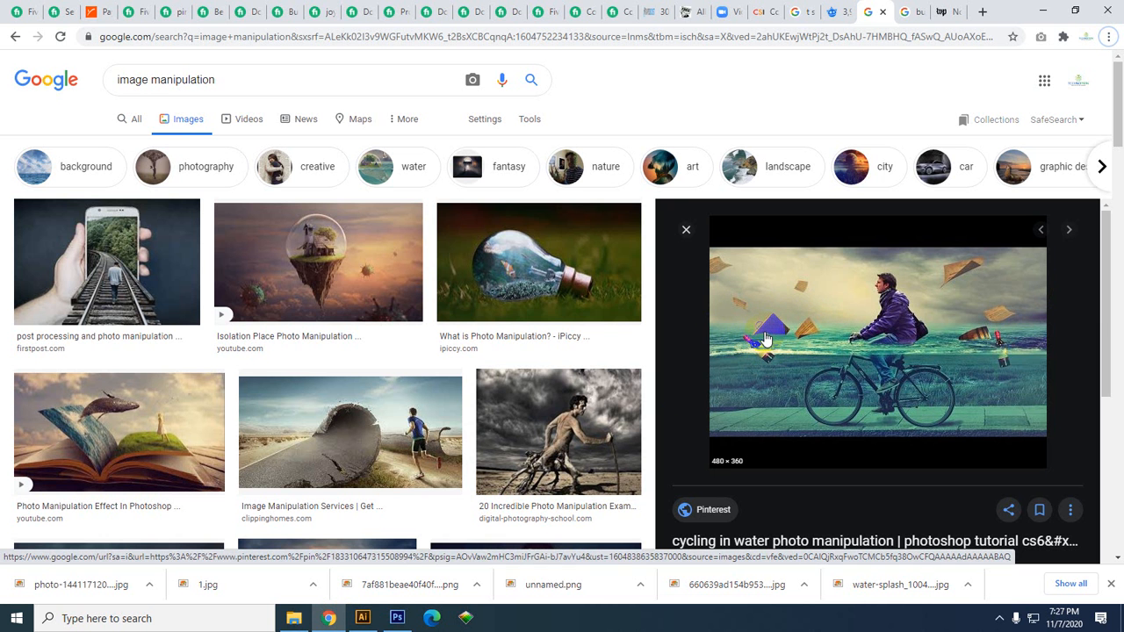
{"action": "left_click", "coordinate": [567, 430]}
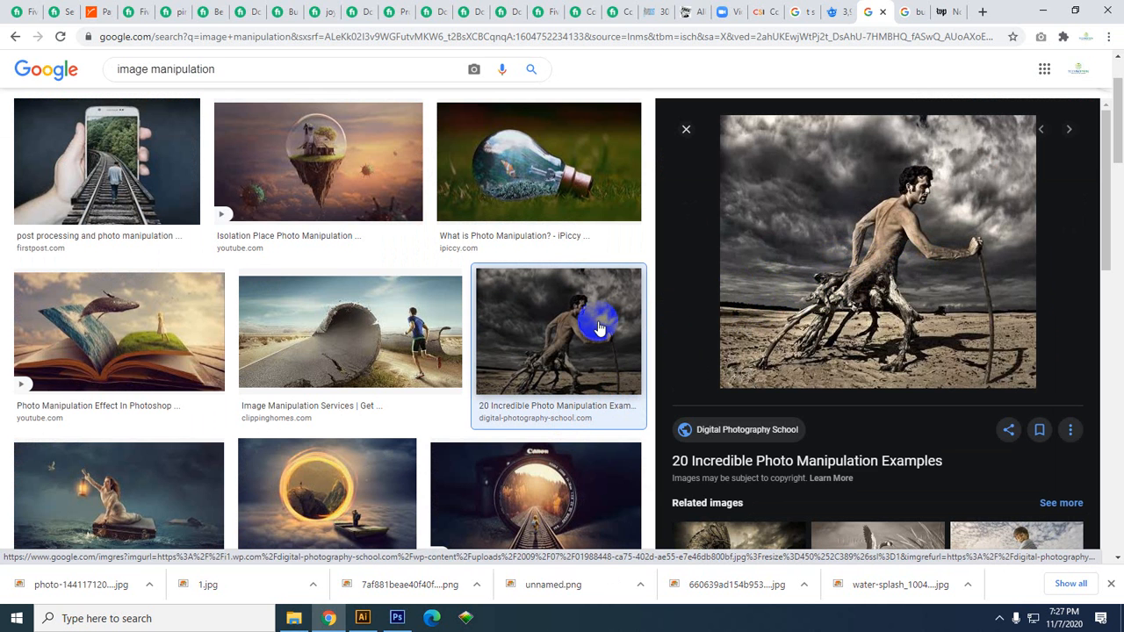
{"action": "left_click", "coordinate": [403, 623]}
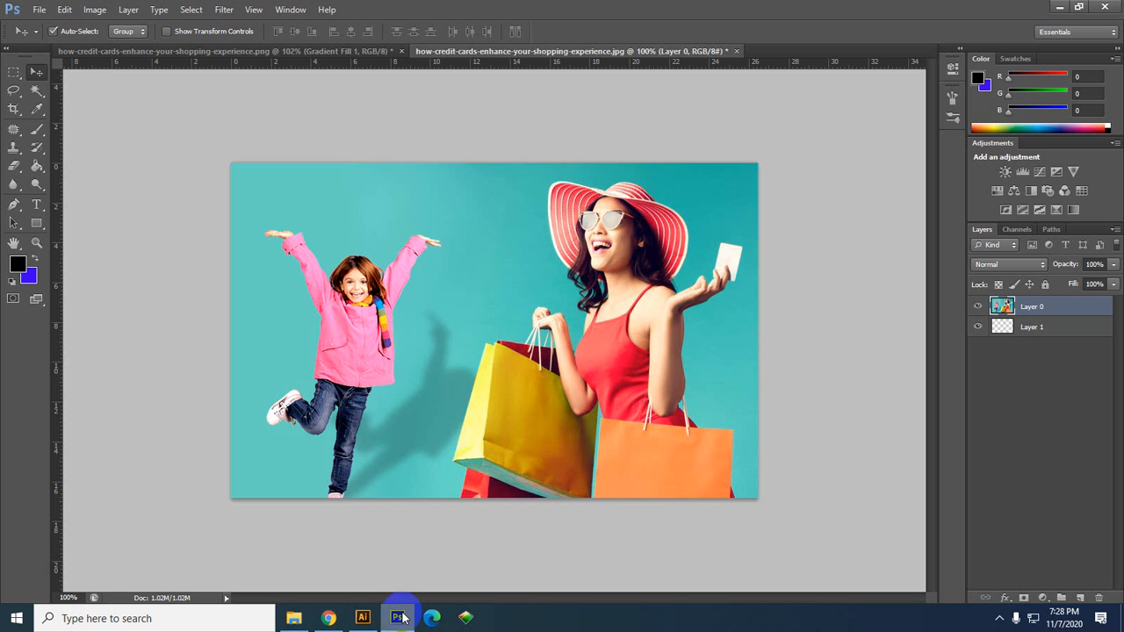
{"action": "left_click", "coordinate": [387, 58]}
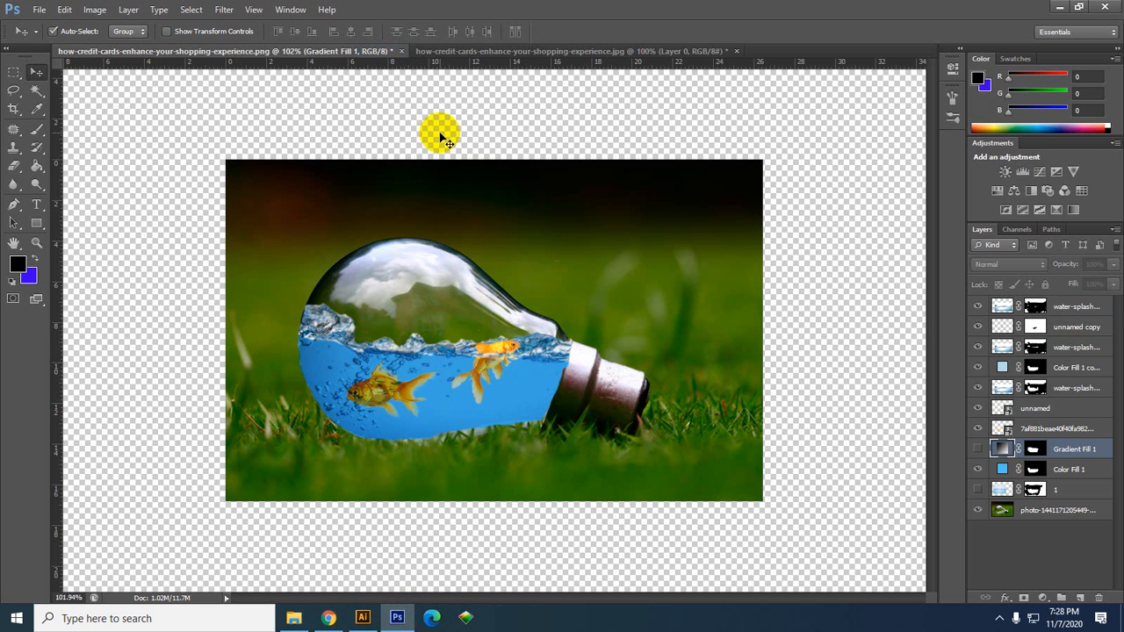
{"action": "left_click", "coordinate": [512, 53]}
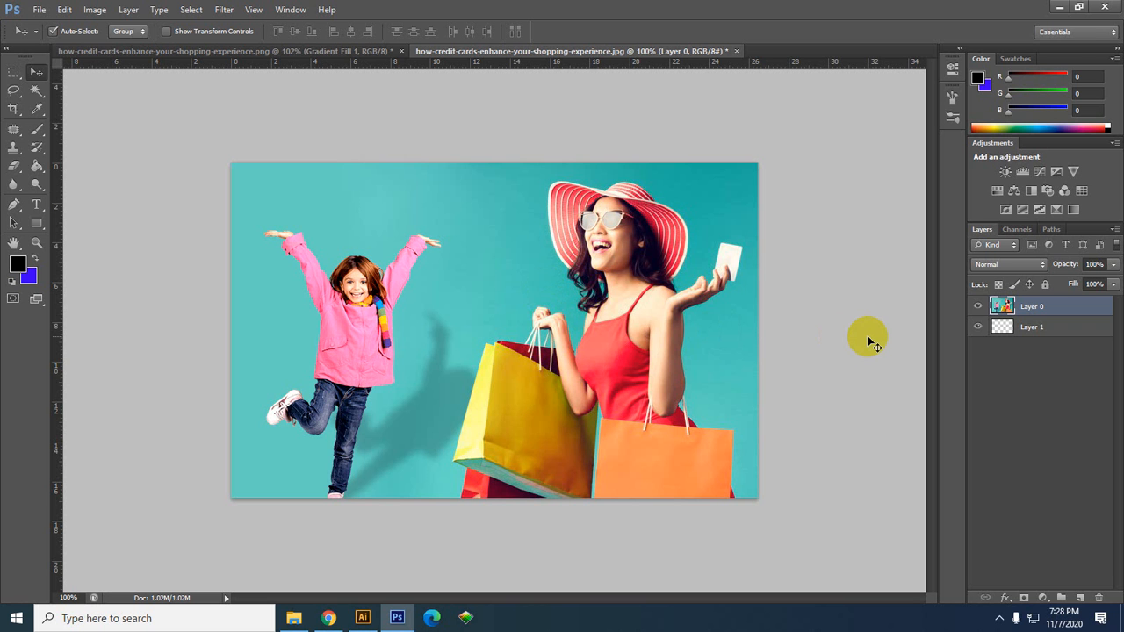
Try a Hue/Saturation adjustment layer over the shopping photo with lightness -5 and saturation between -100 and -82, and delete the adjustment layer.
{"action": "left_click", "coordinate": [1056, 306]}
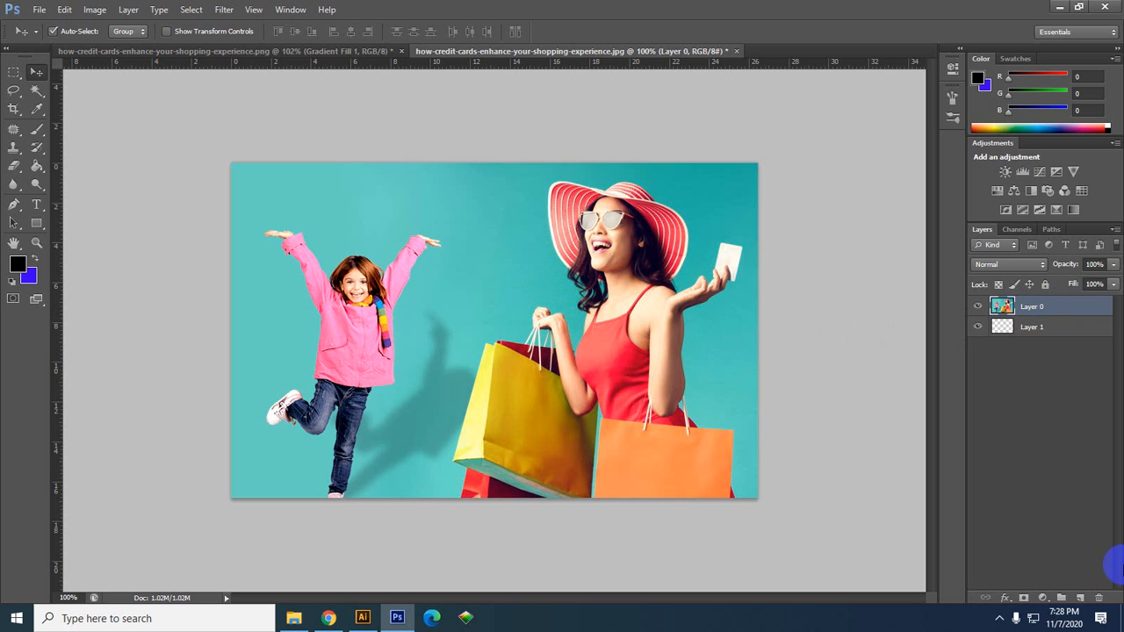
{"action": "left_click", "coordinate": [1043, 599]}
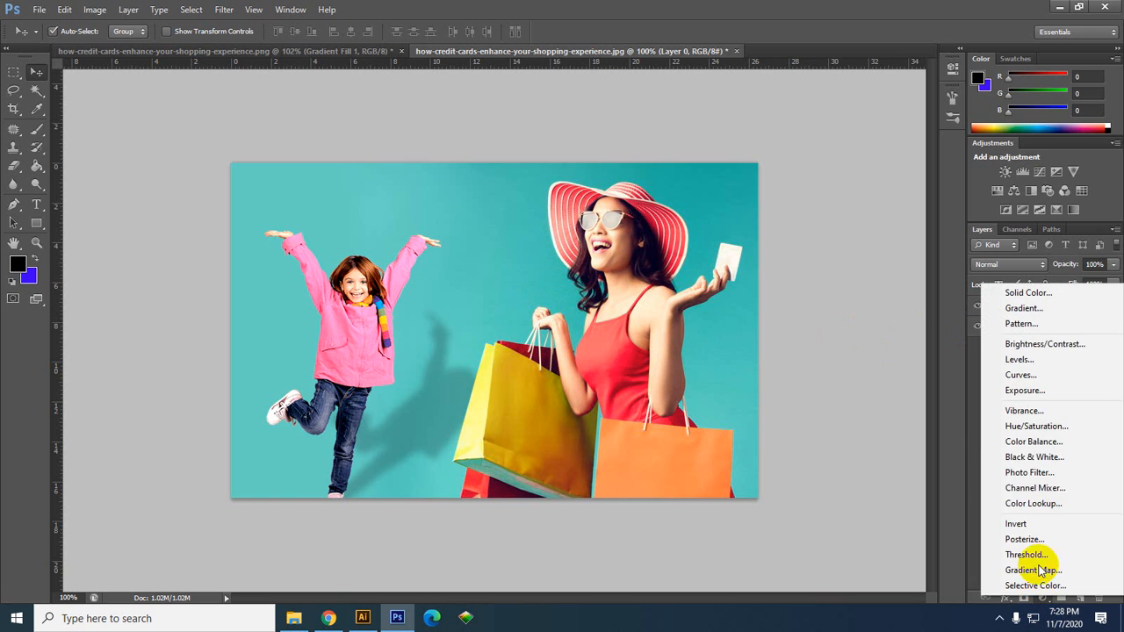
{"action": "left_click", "coordinate": [1037, 426]}
{"action": "left_click_drag", "start_coordinate": [832, 214], "coordinate": [728, 185]}
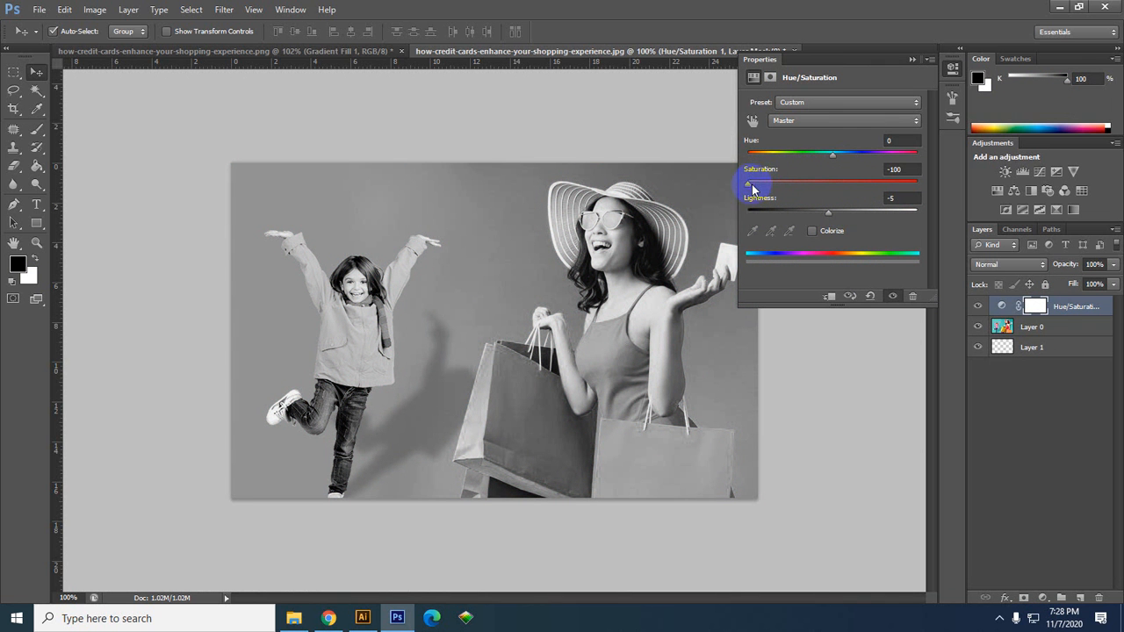
{"action": "mouse_move", "coordinate": [751, 188]}
{"action": "left_mouse_down"}
{"action": "mouse_move", "coordinate": [803, 188]}
{"action": "mouse_move", "coordinate": [705, 188]}
{"action": "mouse_move", "coordinate": [773, 188]}
{"action": "mouse_move", "coordinate": [712, 193]}
{"action": "mouse_move", "coordinate": [759, 188]}
{"action": "left_mouse_up"}
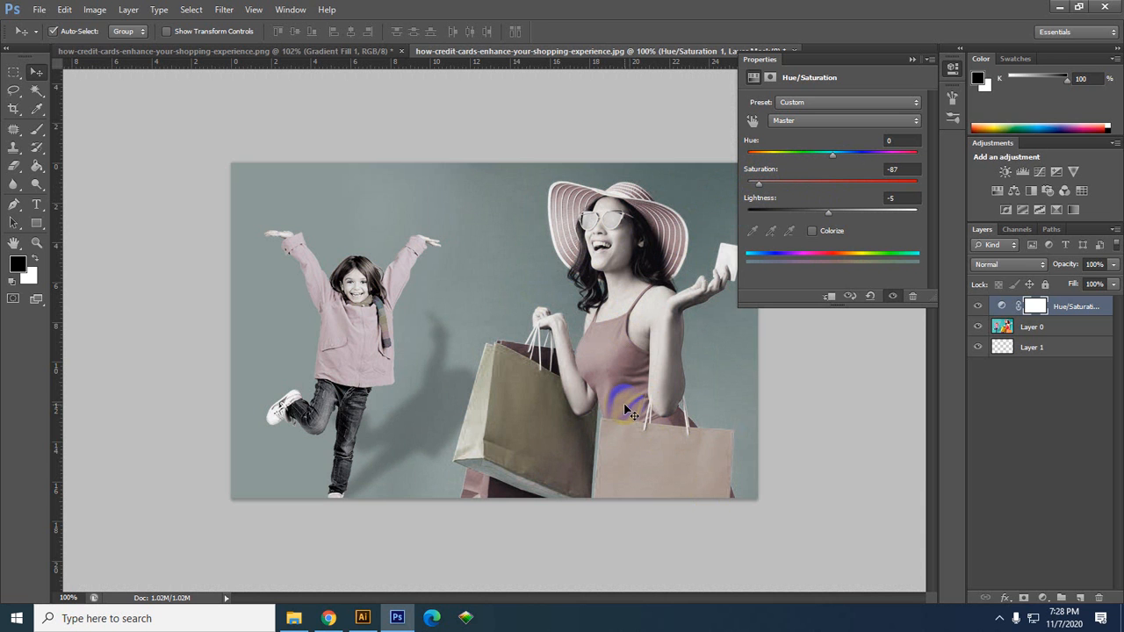
{"action": "left_click_drag", "start_coordinate": [759, 183], "coordinate": [4, 209]}
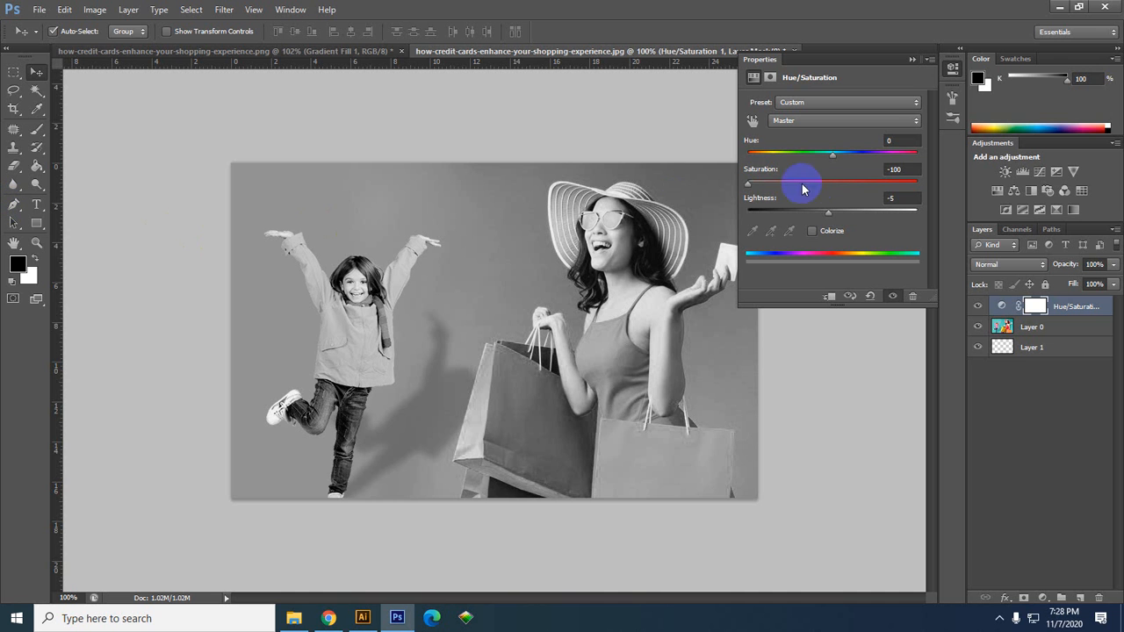
{"action": "left_click_drag", "start_coordinate": [749, 183], "coordinate": [763, 183]}
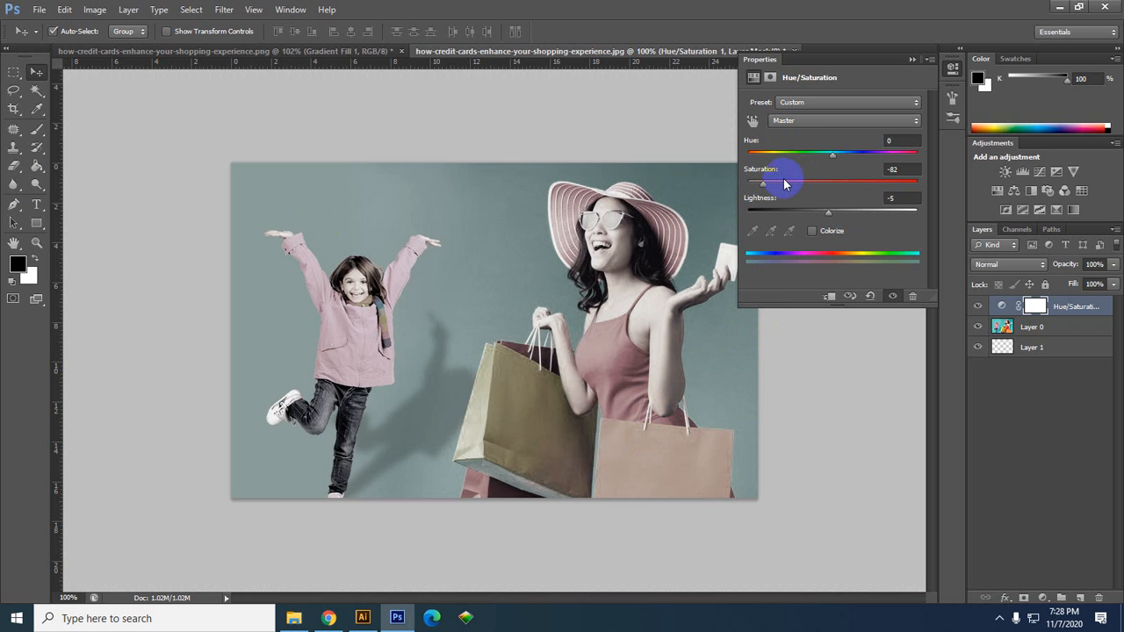
{"action": "left_click", "coordinate": [913, 59]}
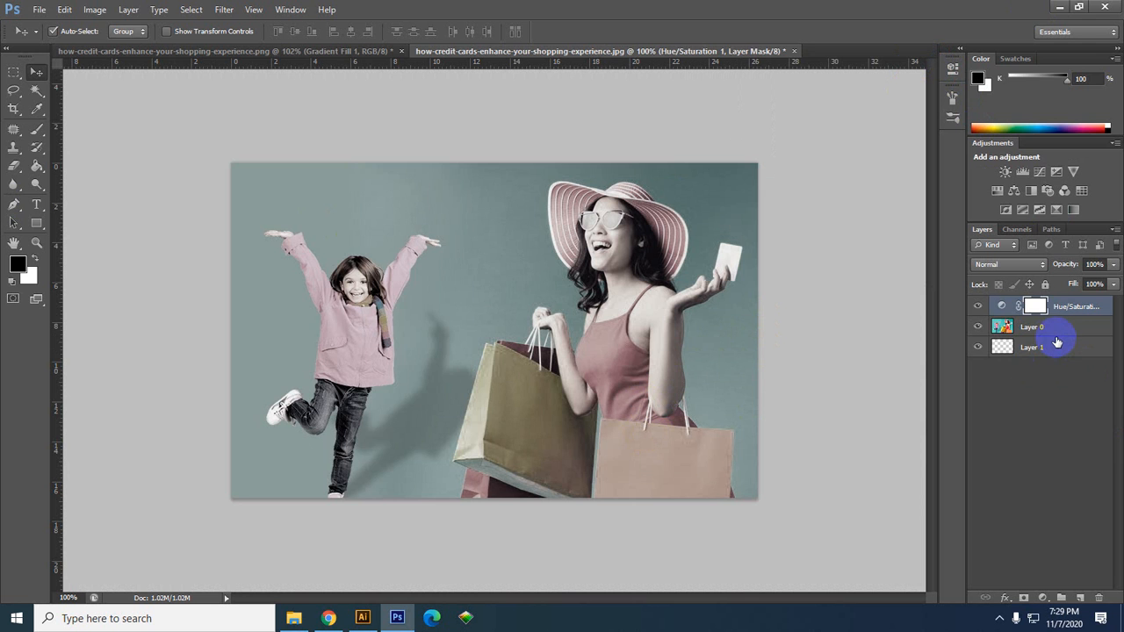
{"action": "key", "text": "Delete"}
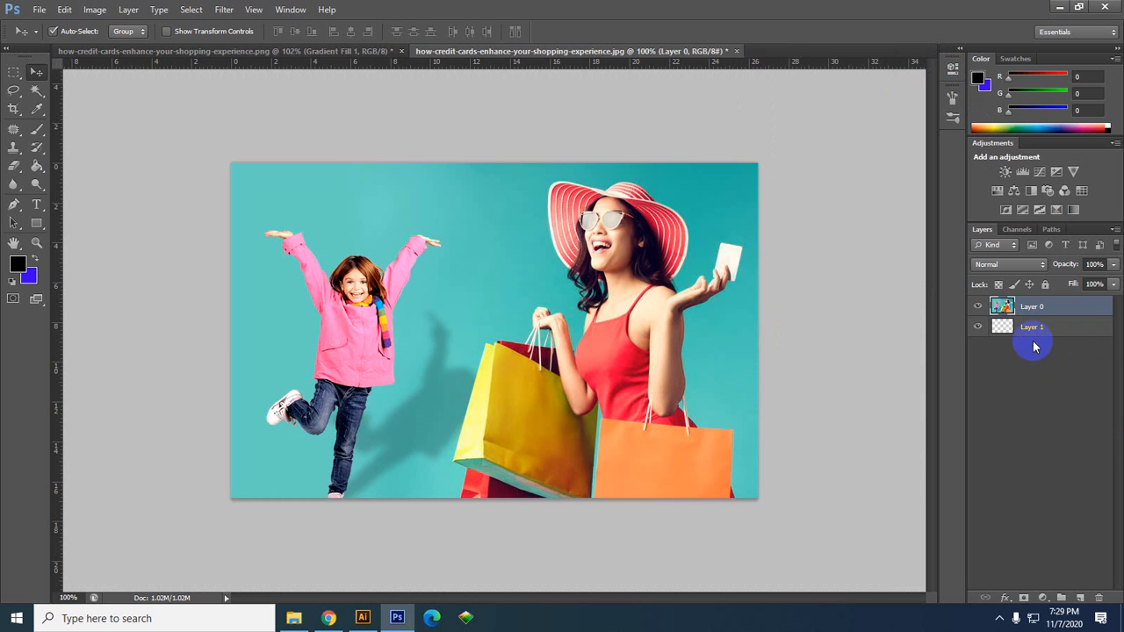
Try a Black & White adjustment directly on the shopping photo layer, lowering the Reds amount, and cancel it.
{"action": "left_click", "coordinate": [94, 9]}
{"action": "mouse_move", "coordinate": [110, 44]}
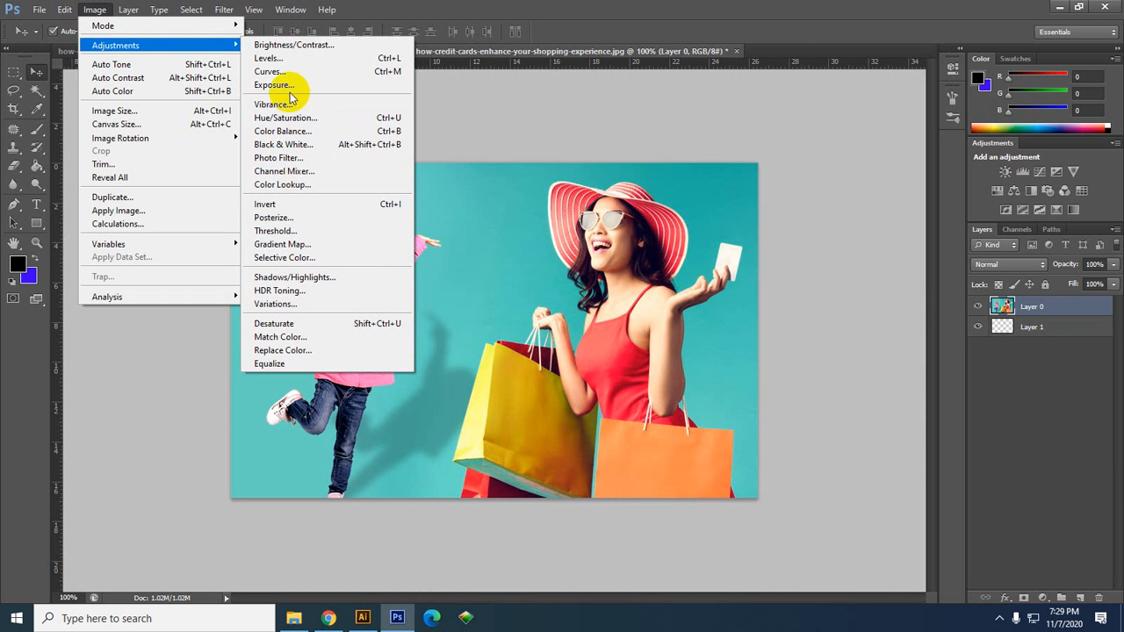
{"action": "left_click", "coordinate": [308, 145]}
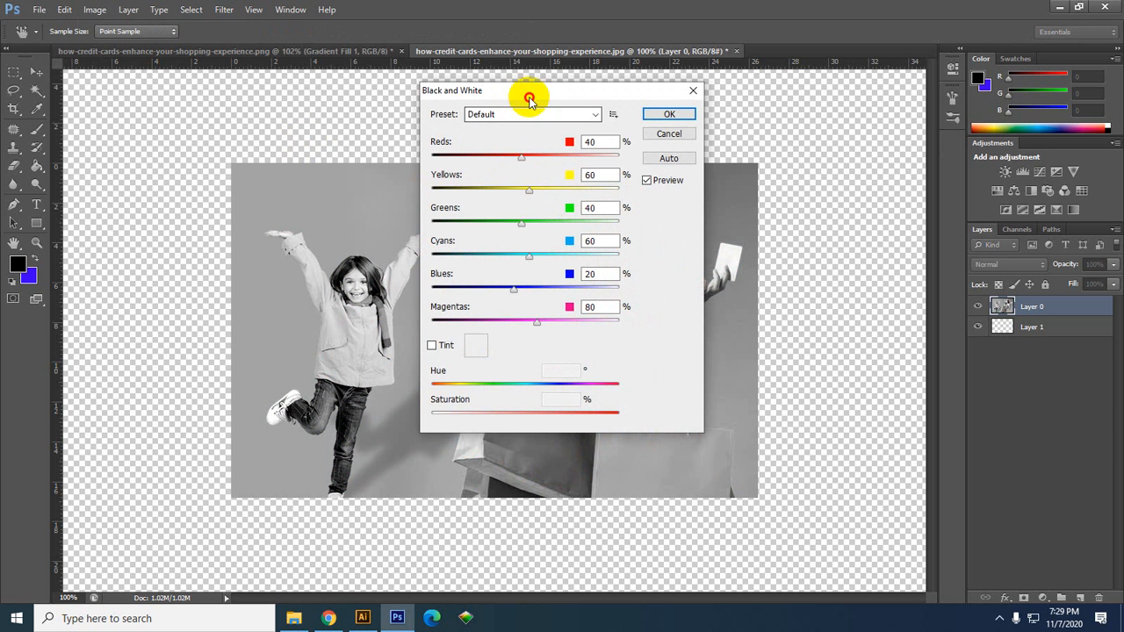
{"action": "left_click_drag", "start_coordinate": [532, 91], "coordinate": [654, 95]}
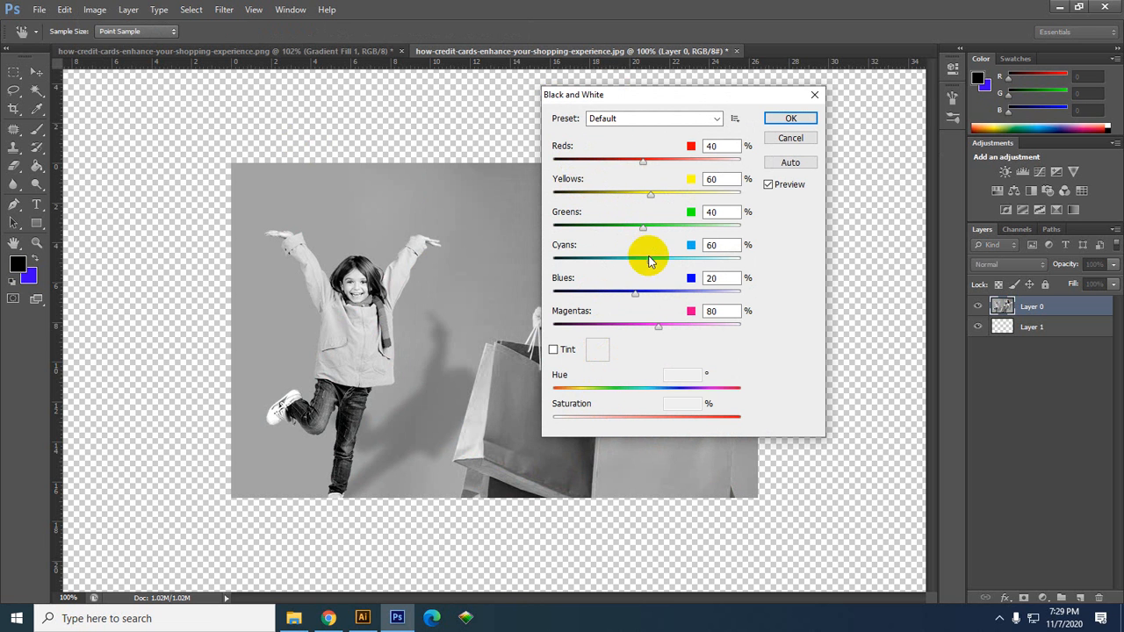
{"action": "left_click_drag", "start_coordinate": [640, 167], "coordinate": [572, 170]}
{"action": "left_click_drag", "start_coordinate": [647, 164], "coordinate": [618, 163]}
{"action": "left_click", "coordinate": [791, 140]}
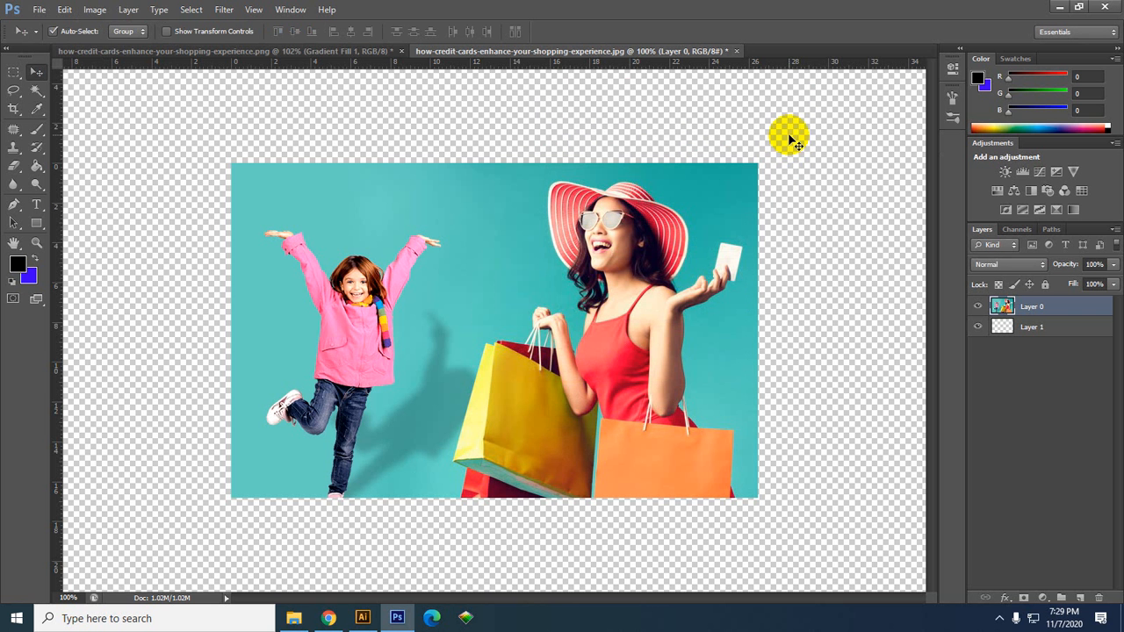
{"action": "left_click", "coordinate": [96, 8]}
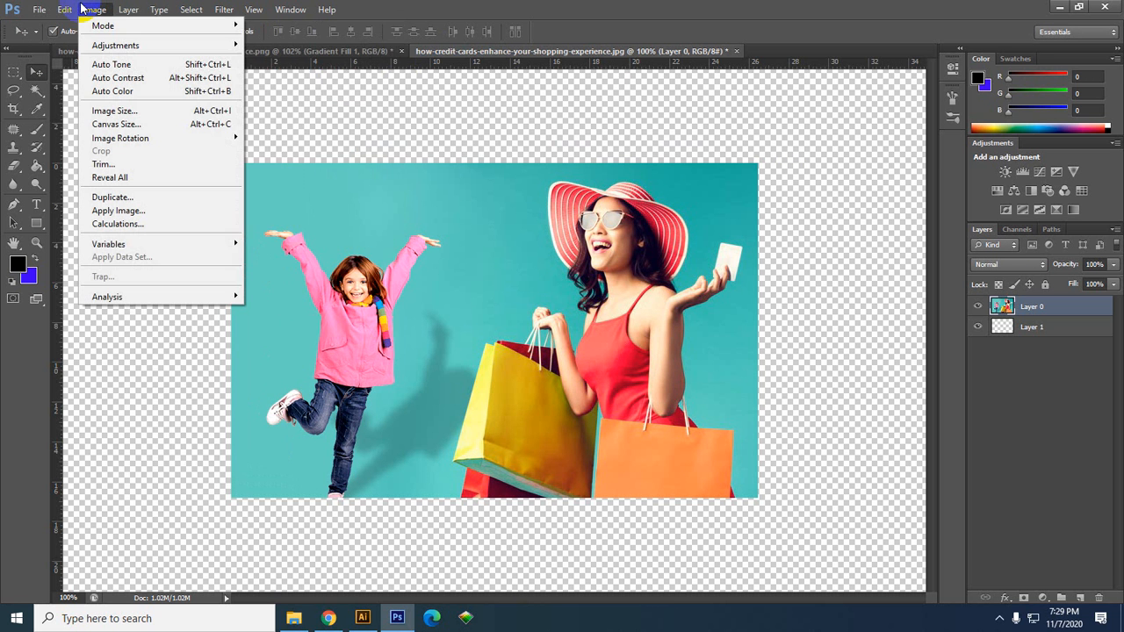
{"action": "mouse_move", "coordinate": [113, 42]}
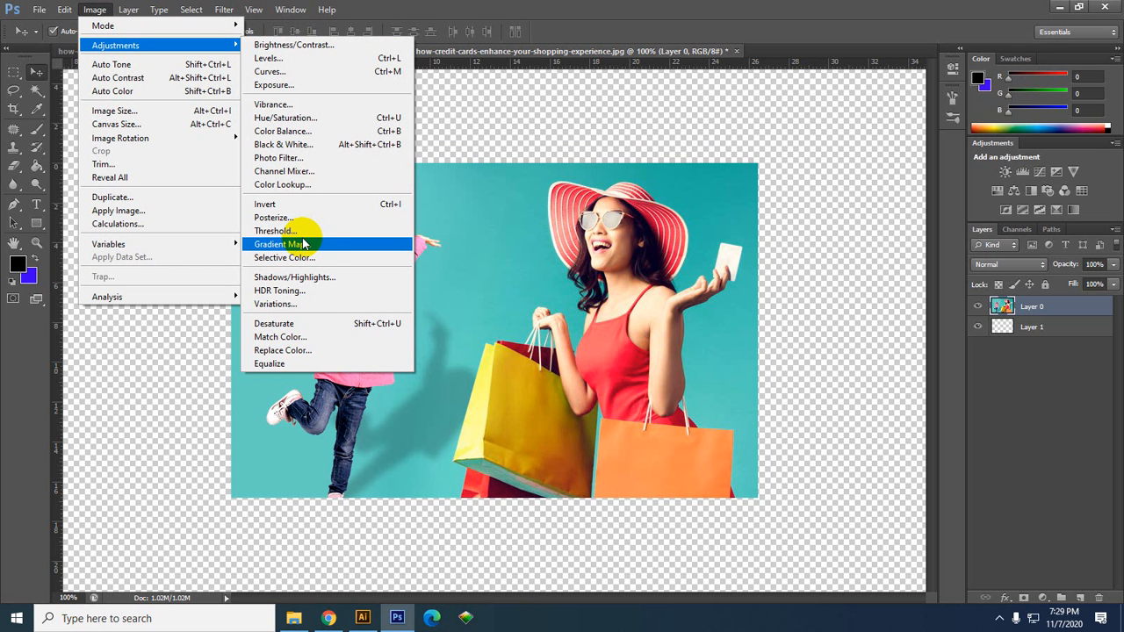
{"action": "left_click", "coordinate": [394, 618]}
{"action": "left_click", "coordinate": [396, 617]}
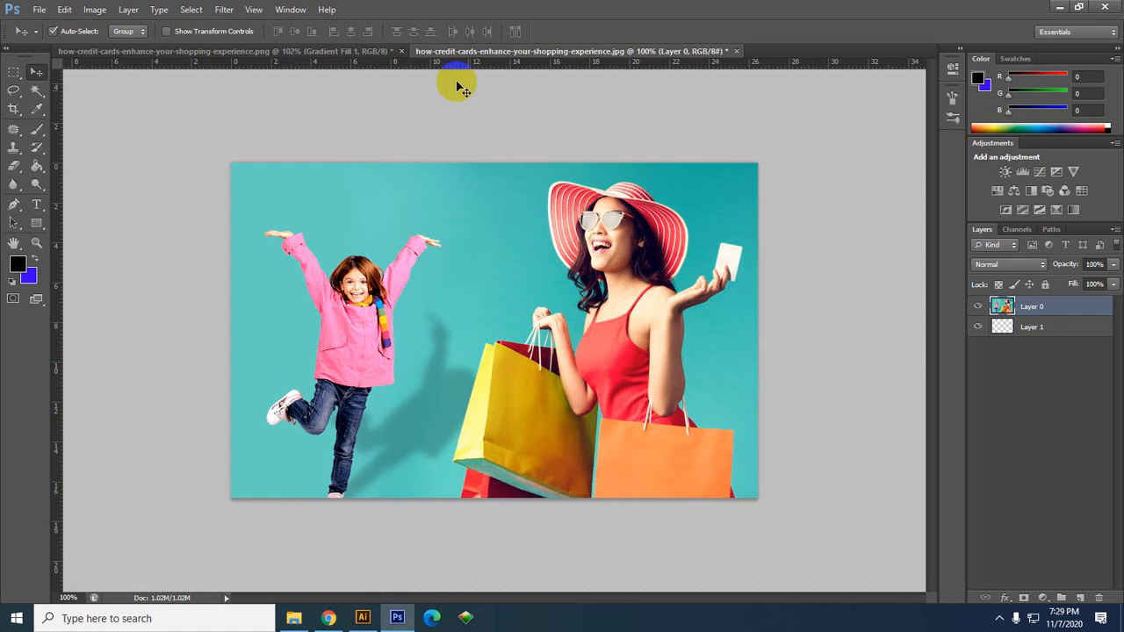
Alternate between the goldfish bulb composite and the shopping photo to compare the two documents, ending on the goldfish bulb.
{"action": "left_click", "coordinate": [356, 53]}
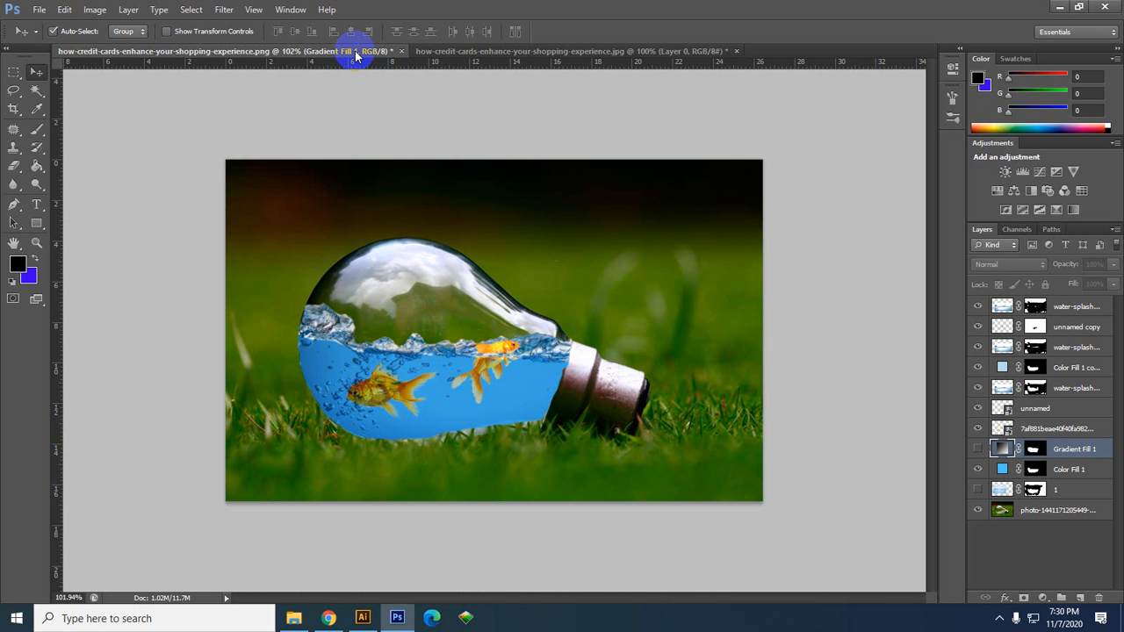
{"action": "left_click", "coordinate": [490, 53]}
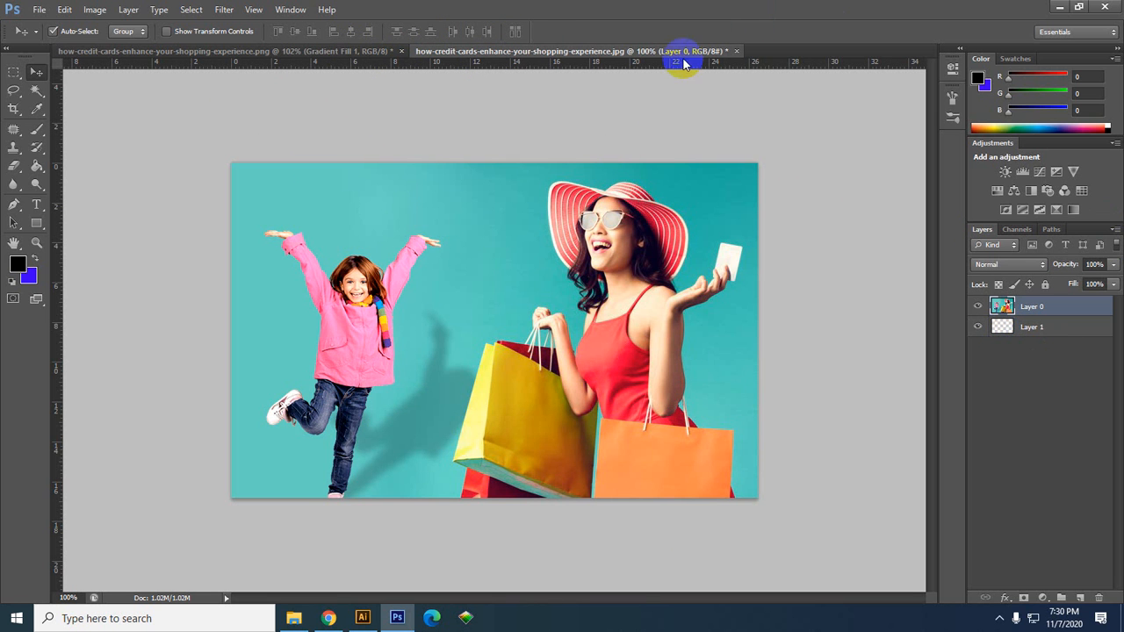
{"action": "left_click", "coordinate": [303, 53]}
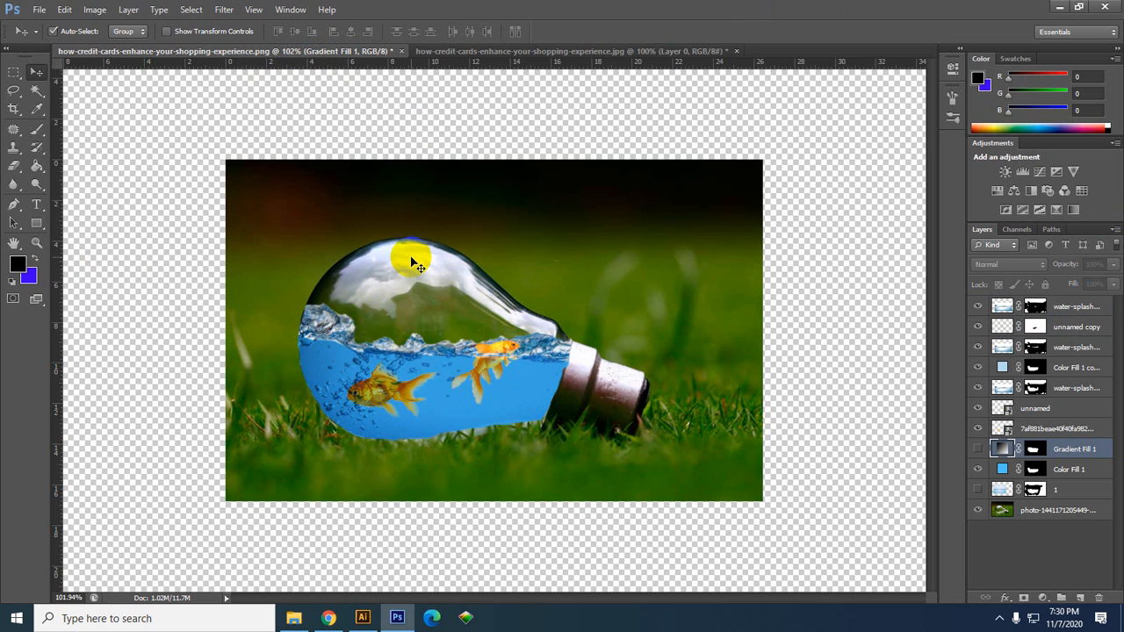
{"action": "left_click", "coordinate": [518, 55]}
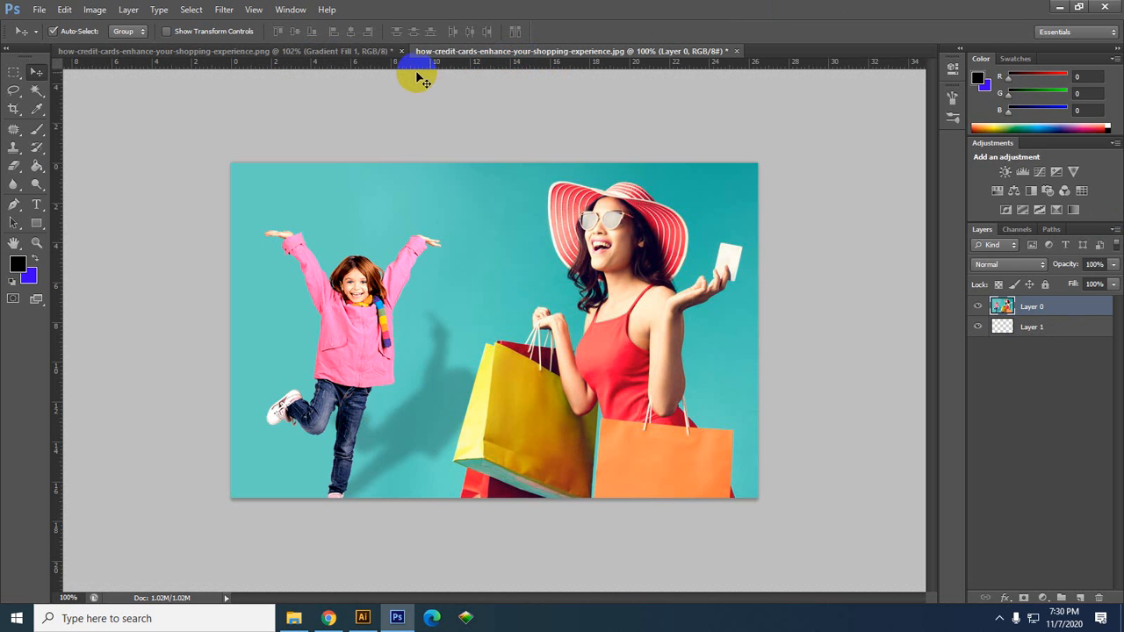
{"action": "left_click", "coordinate": [347, 54]}
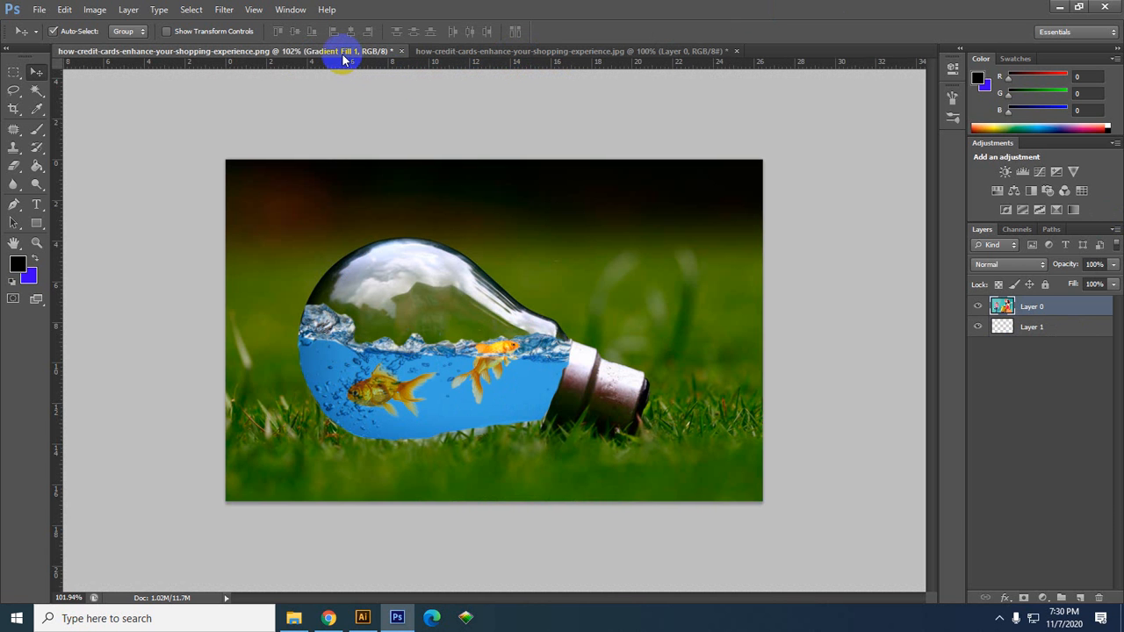
Select the background photo layer at the base of the goldfish bulb composite and switch to the shopping photo document.
{"action": "left_click", "coordinate": [94, 10]}
{"action": "left_click", "coordinate": [94, 10]}
{"action": "left_click", "coordinate": [100, 10]}
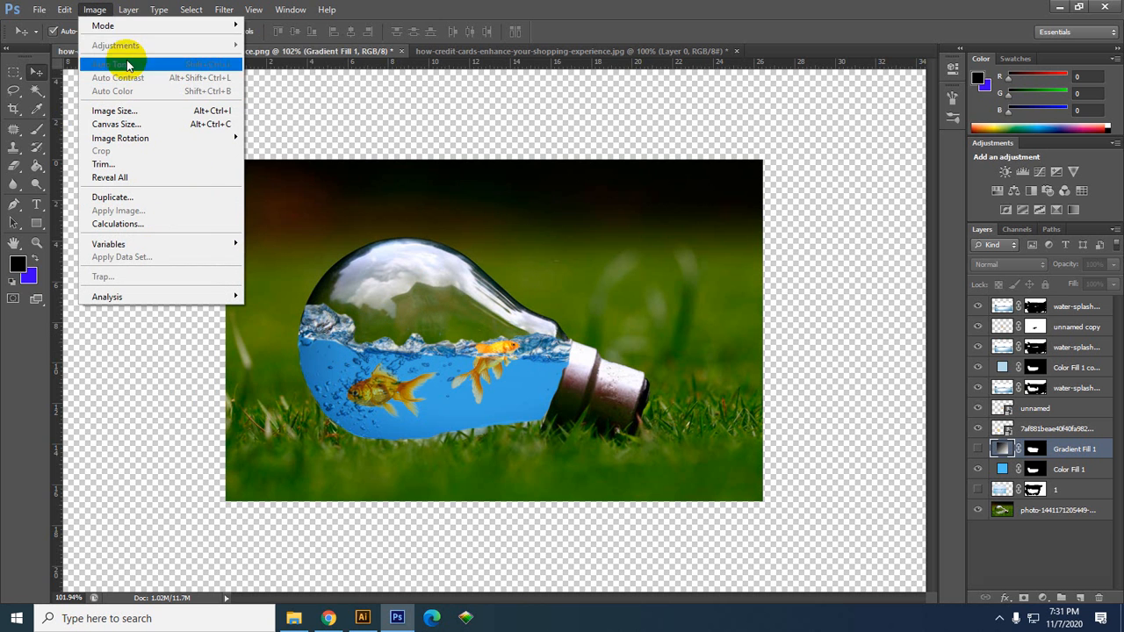
{"action": "mouse_move", "coordinate": [114, 35]}
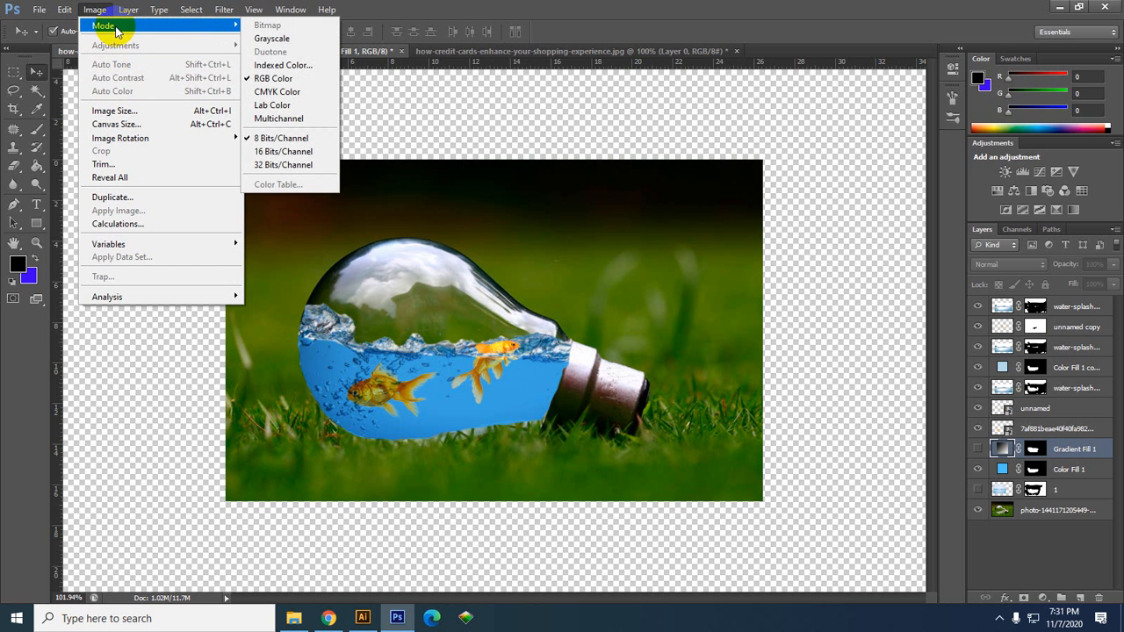
{"action": "left_click", "coordinate": [1033, 492]}
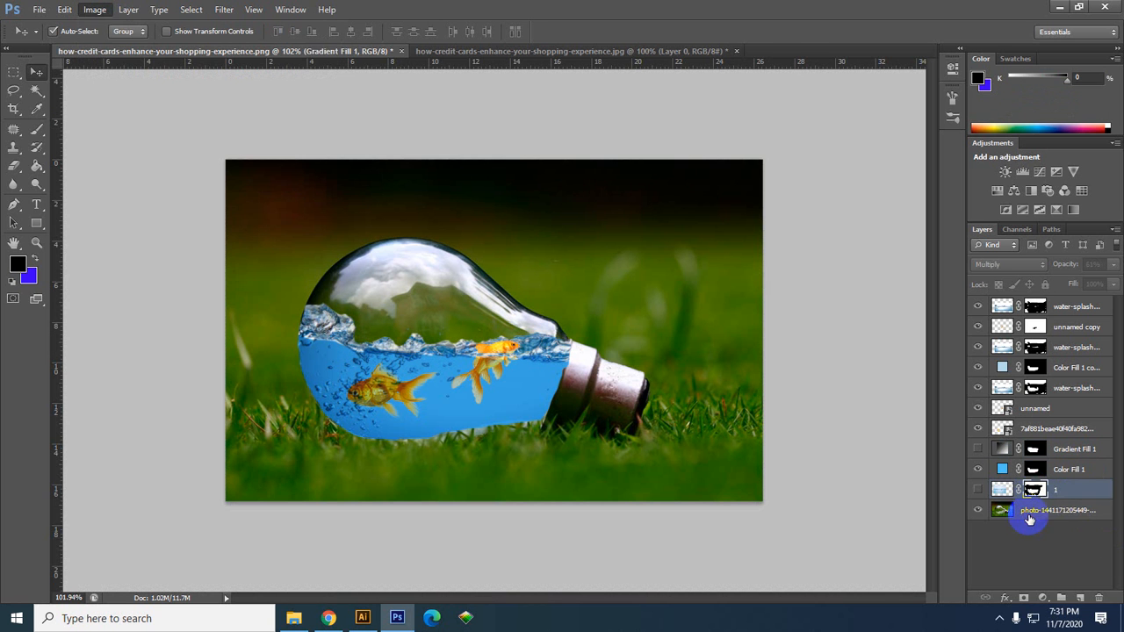
{"action": "left_click", "coordinate": [1026, 513]}
{"action": "left_click", "coordinate": [95, 10]}
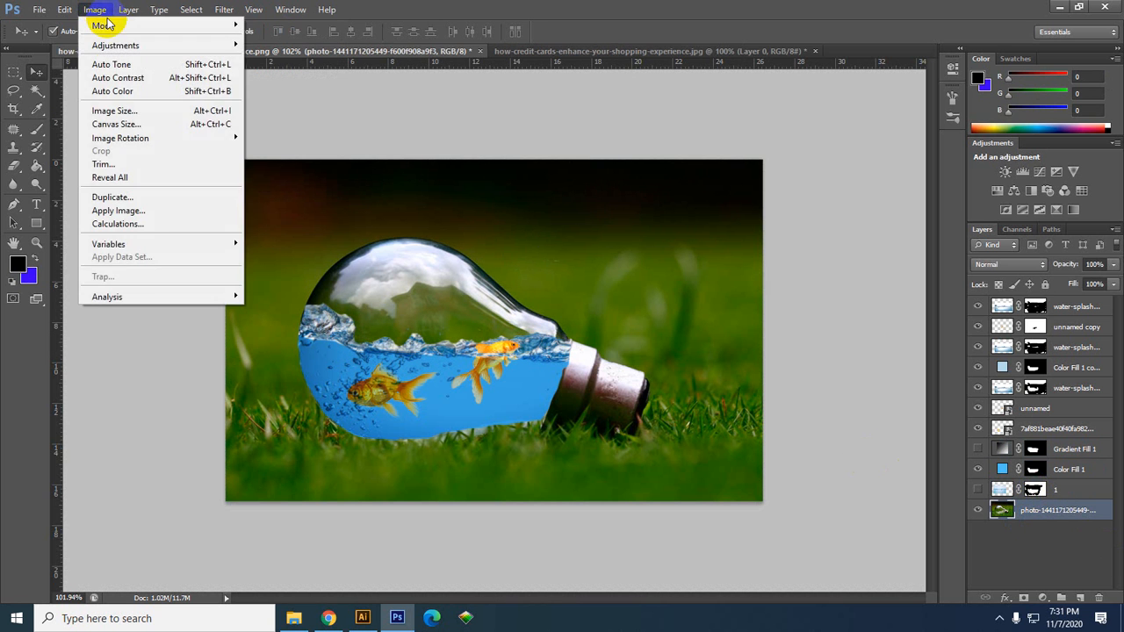
{"action": "left_click", "coordinate": [684, 62]}
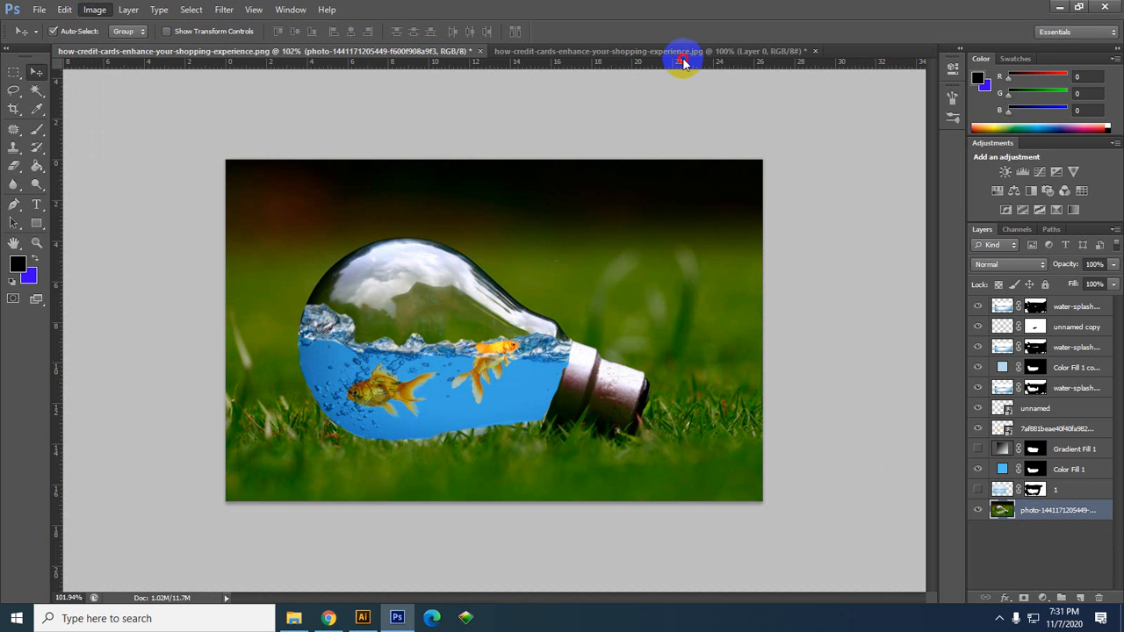
{"action": "left_click", "coordinate": [102, 8]}
{"action": "left_click", "coordinate": [187, 8]}
{"action": "left_click", "coordinate": [64, 9]}
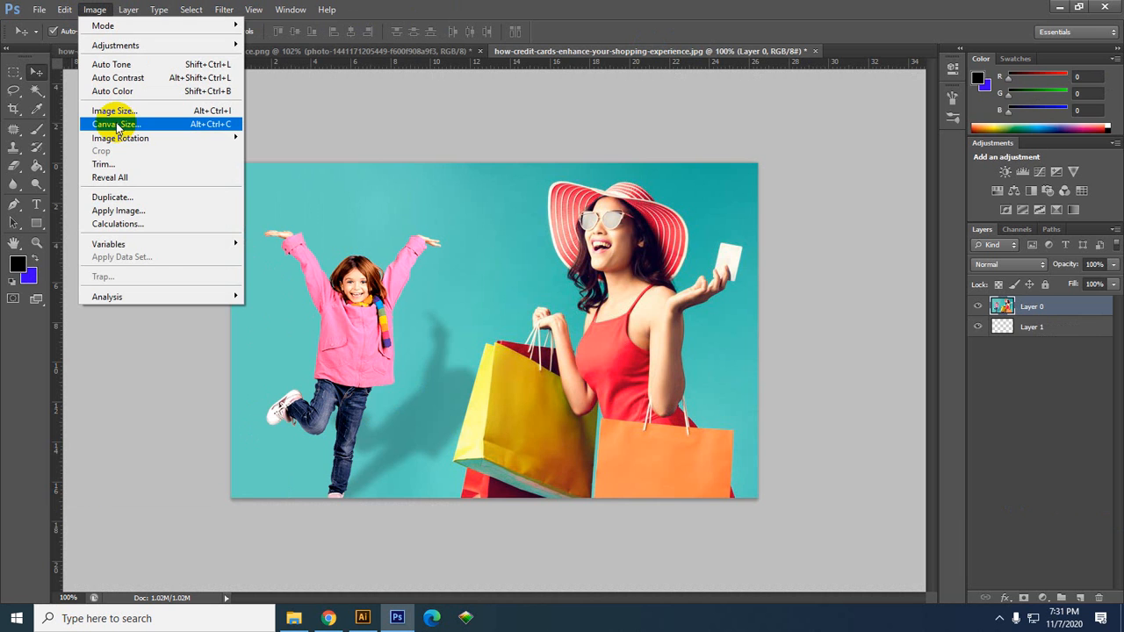
{"action": "left_click", "coordinate": [583, 117]}
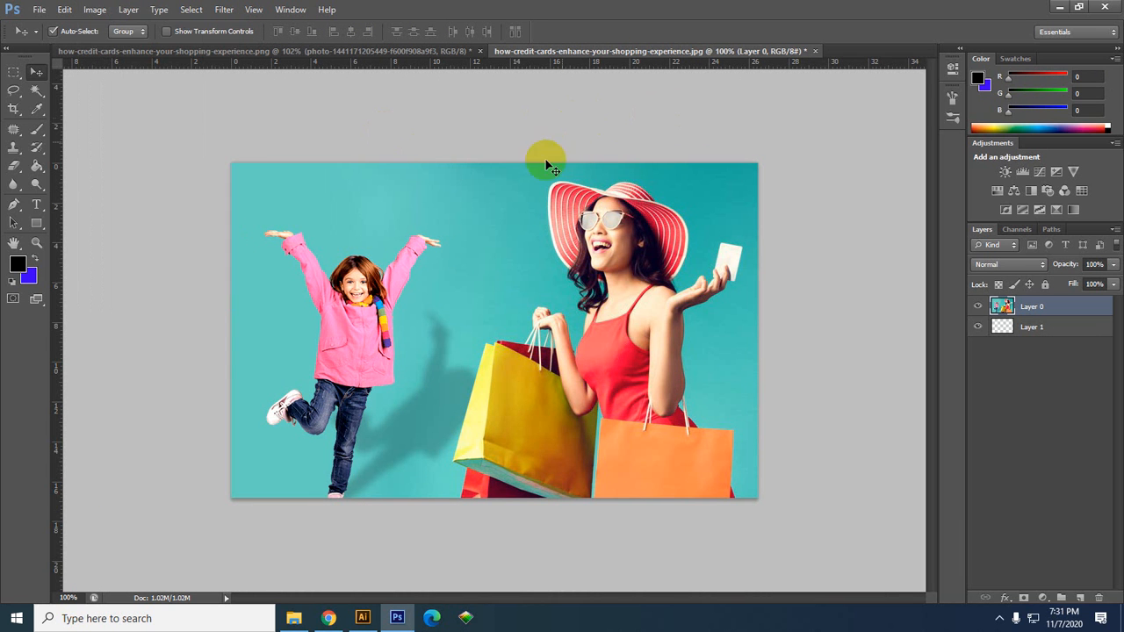
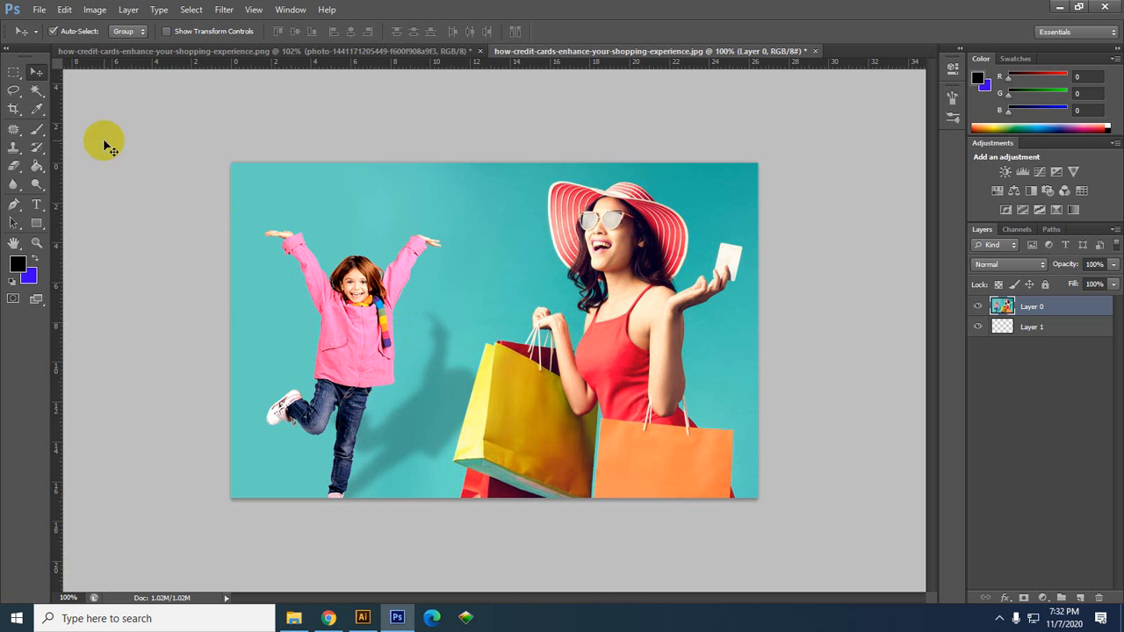
{"action": "key", "text": "c"}
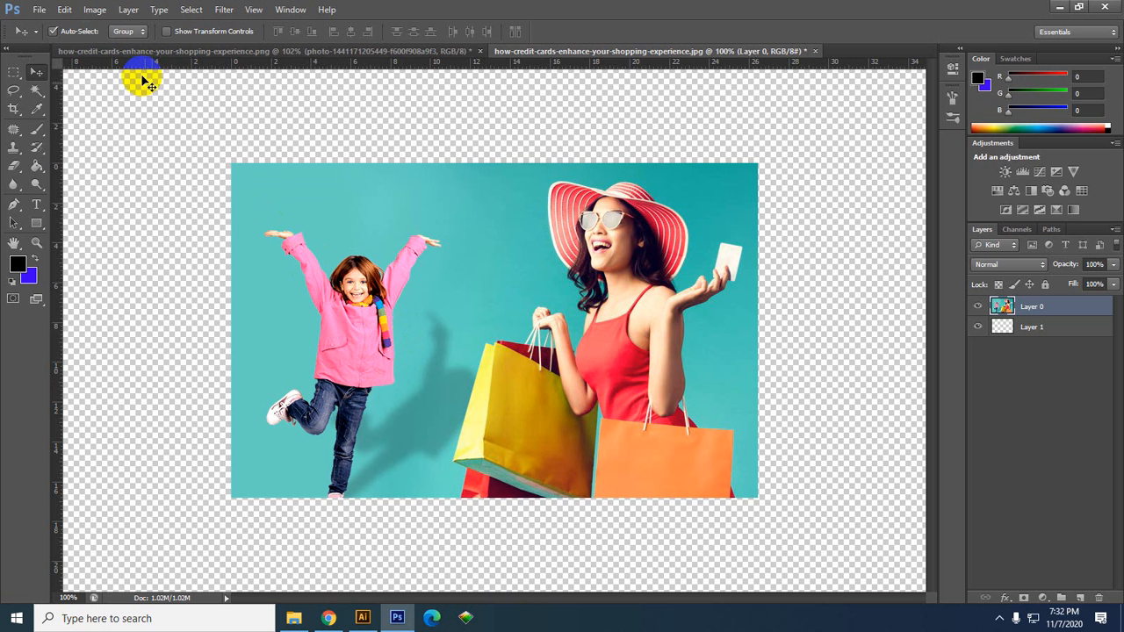
Open the shopping photo's Image Size settings and increase the width to 833 pixels with proportions constrained.
{"action": "left_click", "coordinate": [95, 10]}
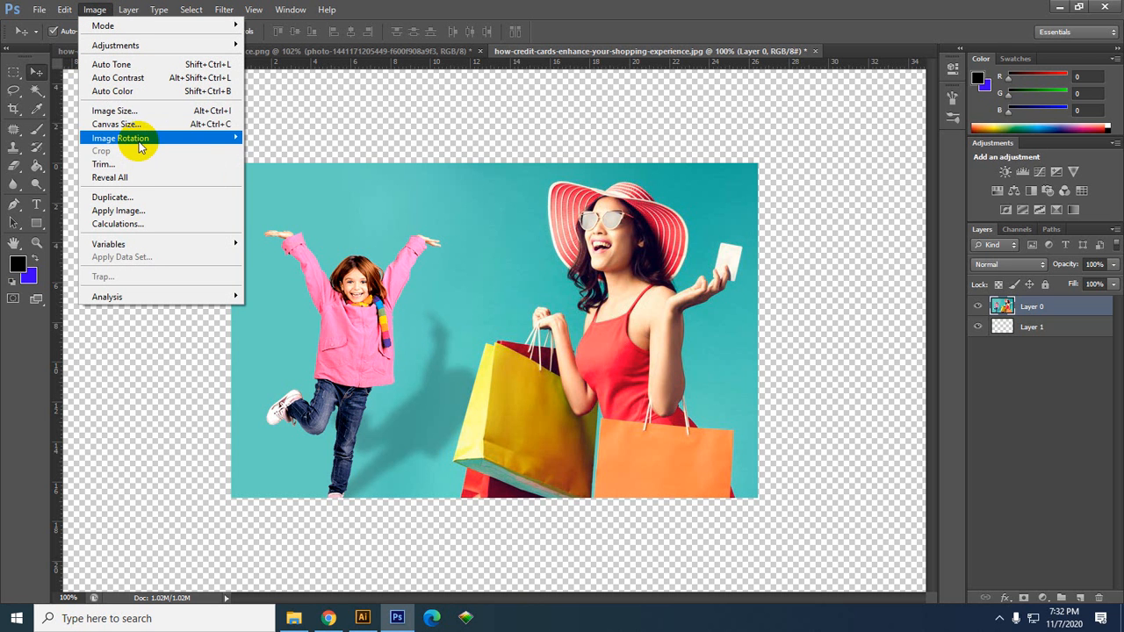
{"action": "mouse_move", "coordinate": [140, 148]}
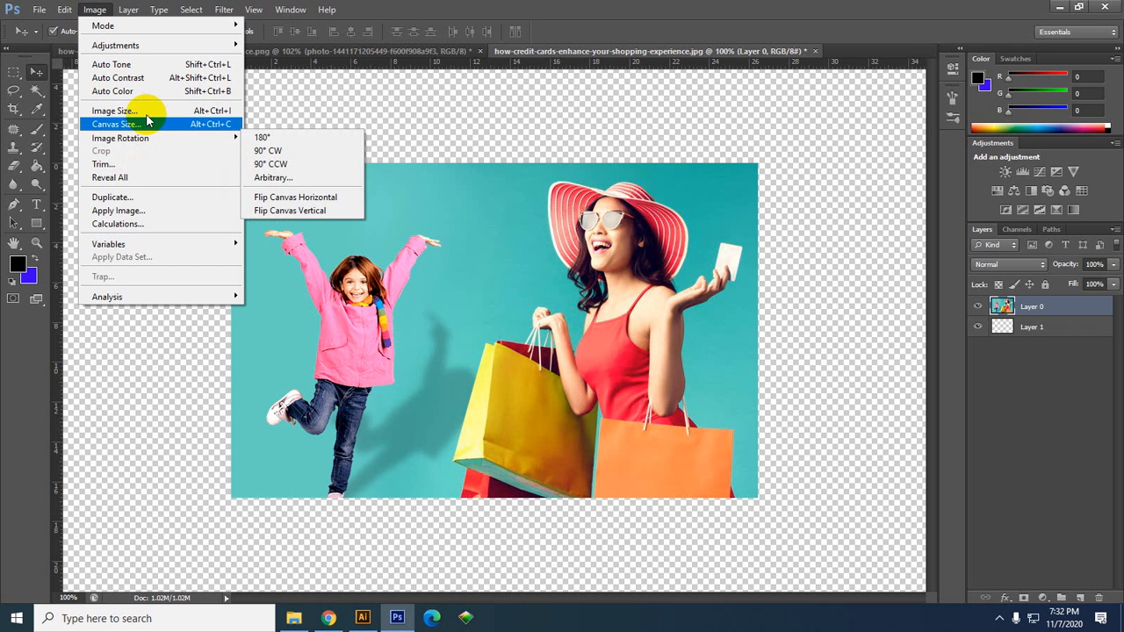
{"action": "left_click", "coordinate": [143, 112]}
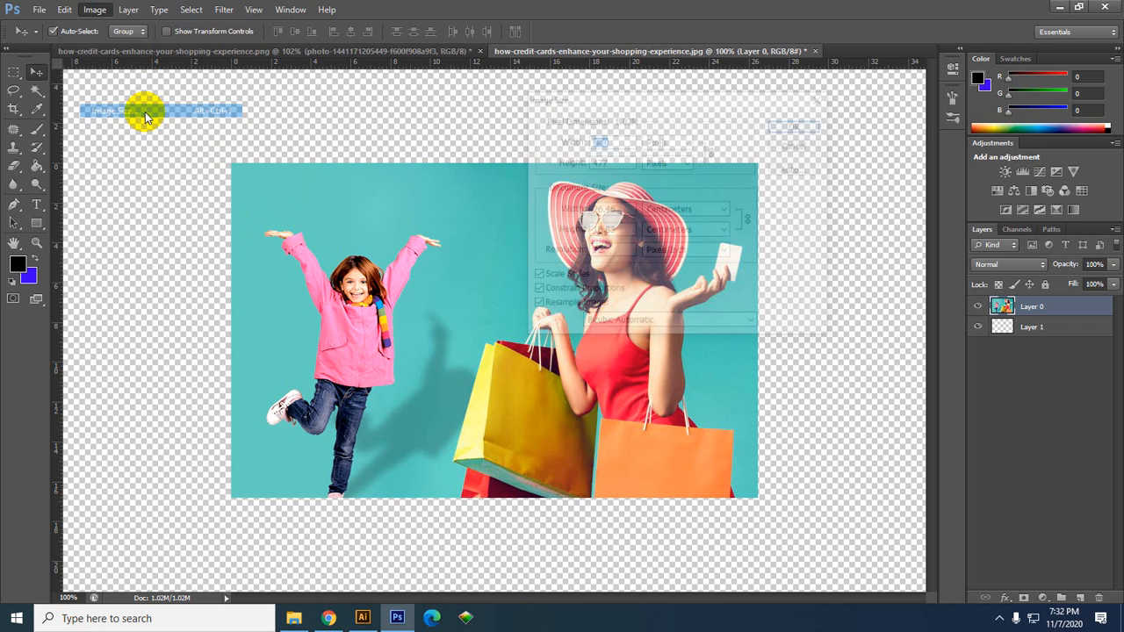
{"action": "left_click_drag", "start_coordinate": [751, 103], "coordinate": [782, 95]}
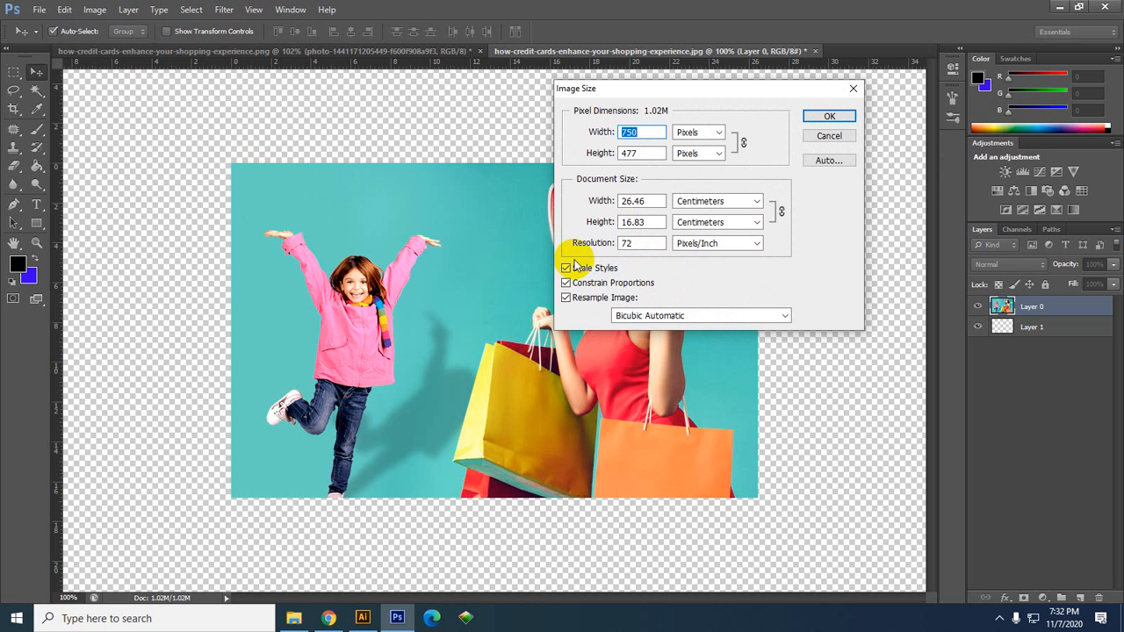
{"action": "left_click", "coordinate": [653, 131]}
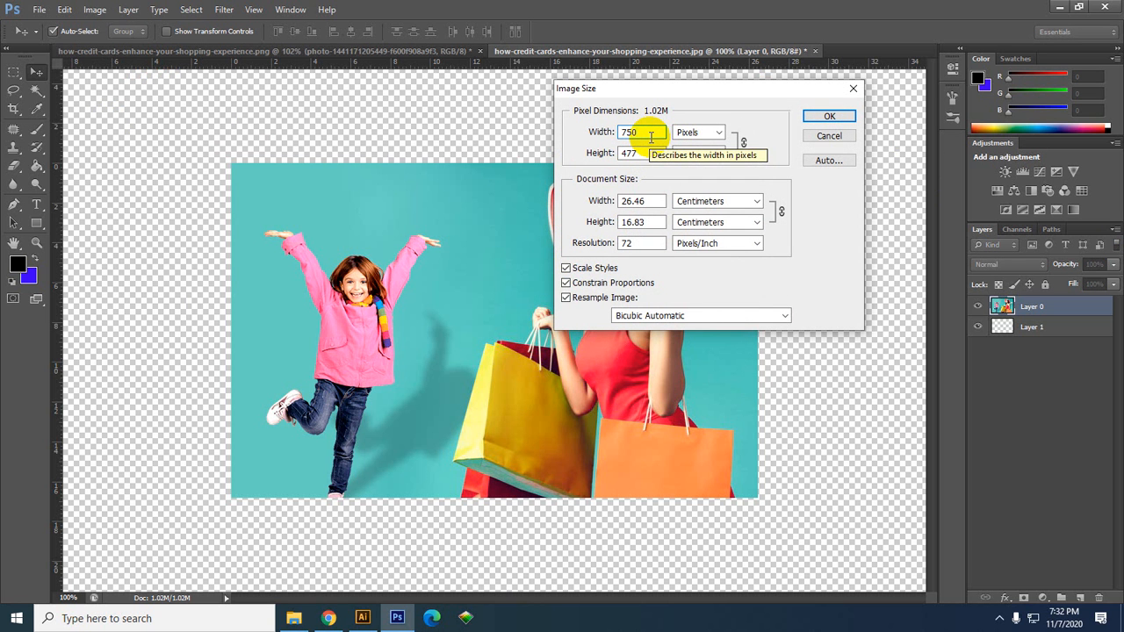
{"action": "scroll", "coordinate": [649, 134], "scroll_direction": "up", "scroll_amount": 11}
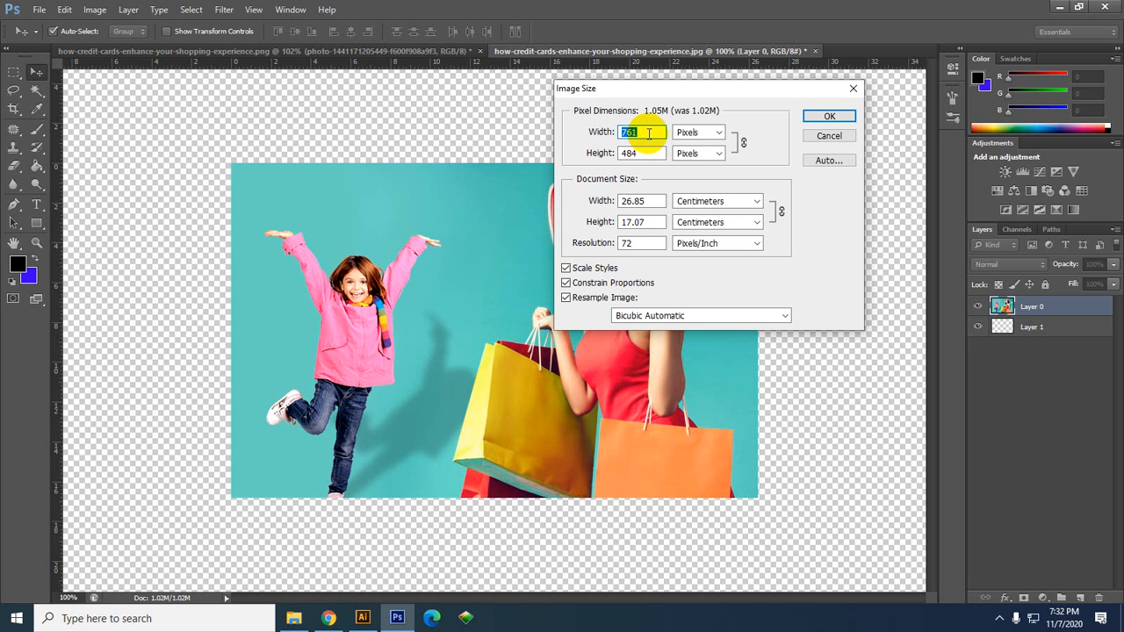
{"action": "scroll", "coordinate": [649, 134], "scroll_direction": "up", "scroll_amount": 20}
{"action": "scroll", "coordinate": [649, 133], "scroll_direction": "up", "scroll_amount": 17}
{"action": "scroll", "coordinate": [649, 133], "scroll_direction": "up", "scroll_amount": 16}
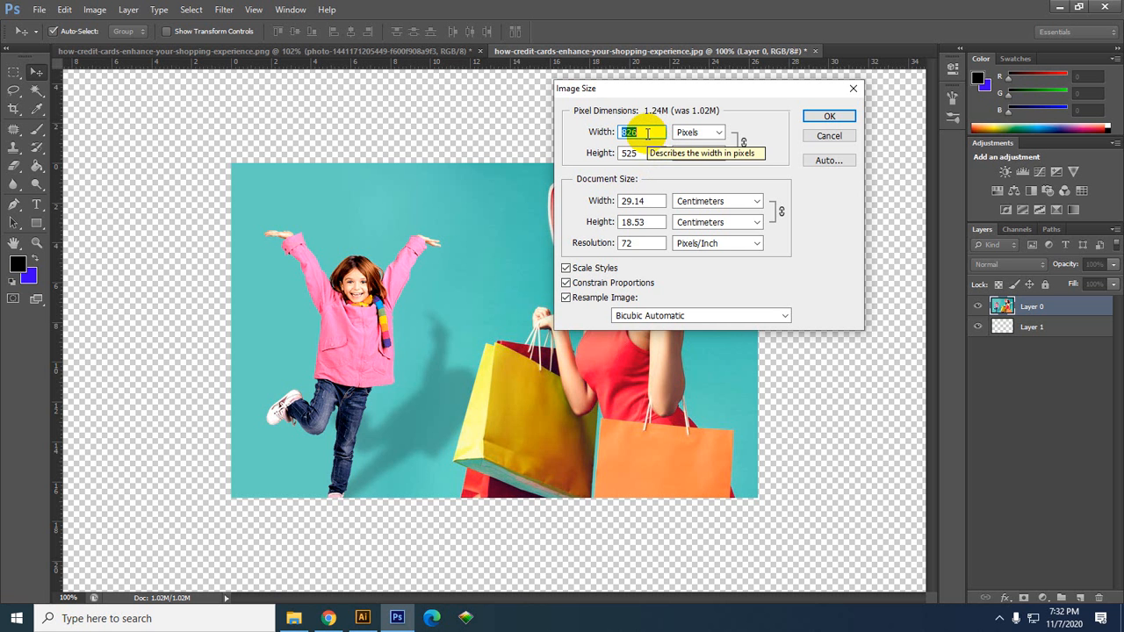
{"action": "scroll", "coordinate": [649, 134], "scroll_direction": "up", "scroll_amount": 4}
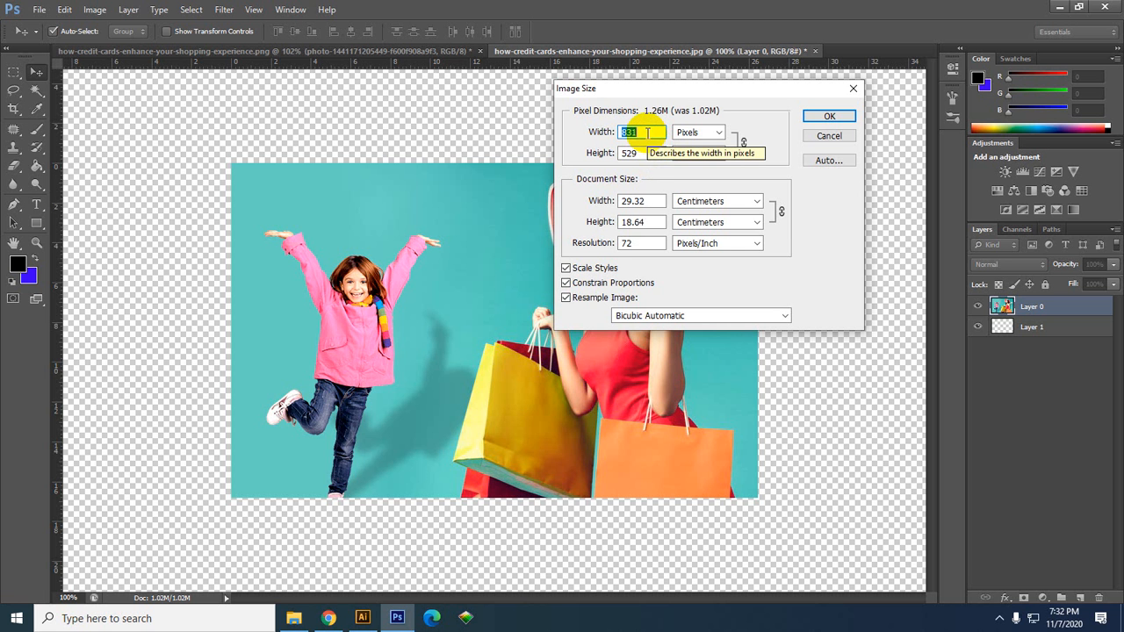
Set the image resolution to 300 pixels/inch, apply the resize and fit the whole shopping photo in view.
{"action": "left_click", "coordinate": [648, 245]}
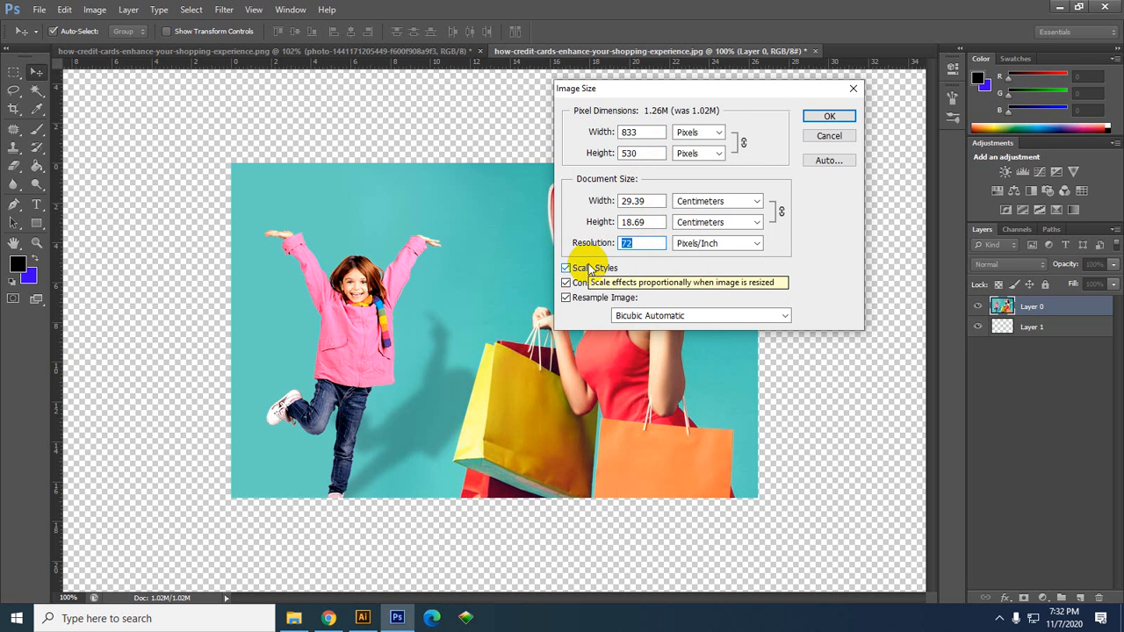
{"action": "type", "text": "300"}
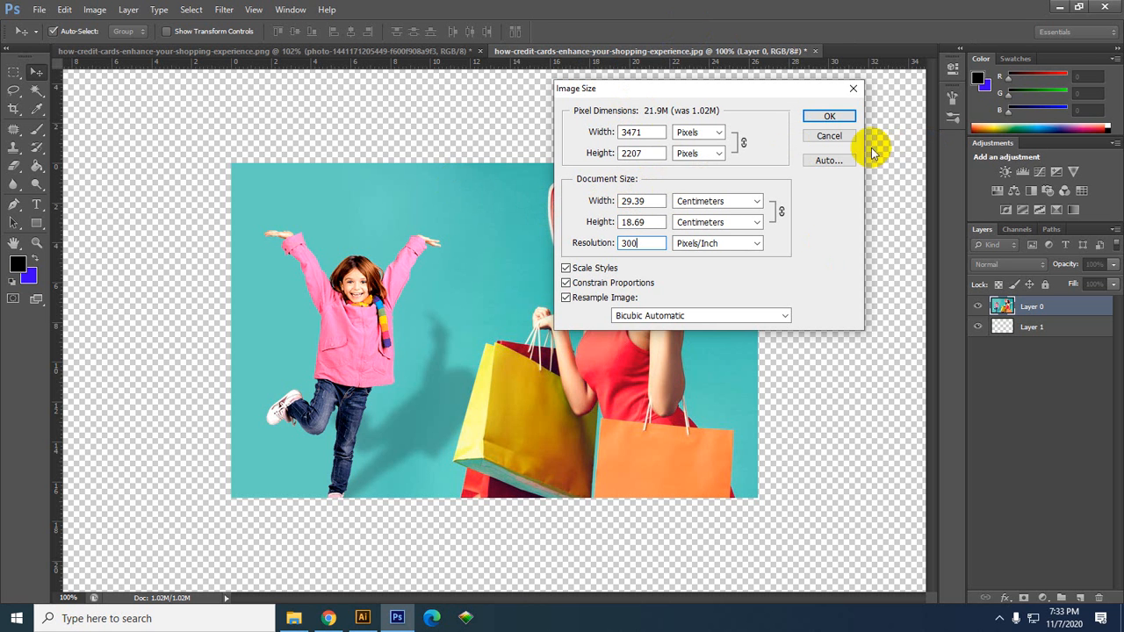
{"action": "left_click", "coordinate": [830, 120]}
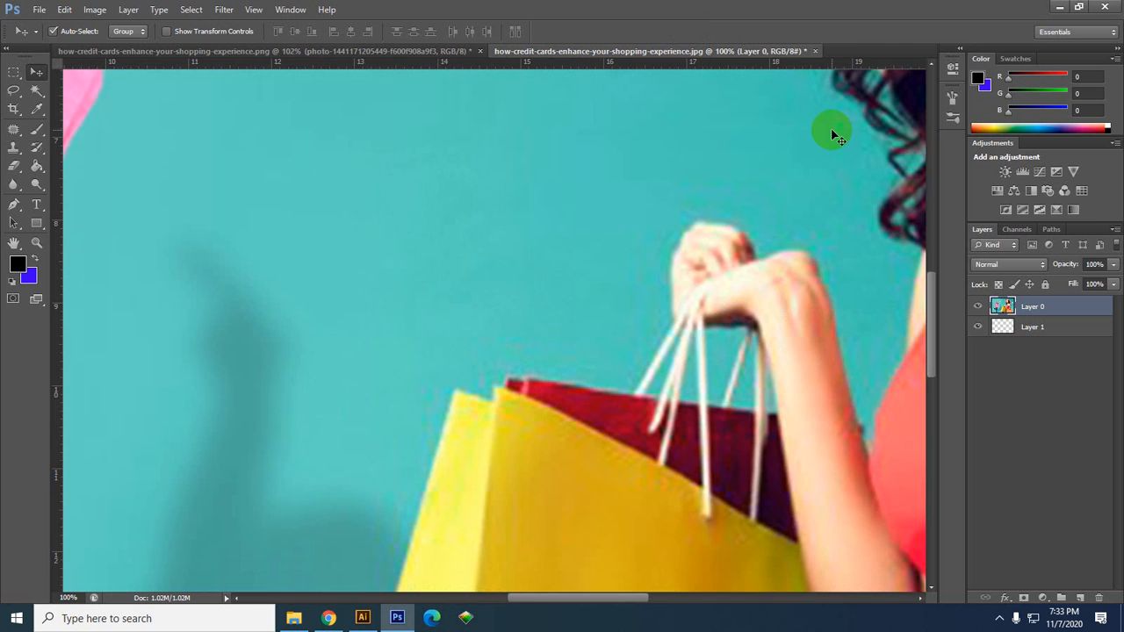
{"action": "scroll", "coordinate": [554, 216], "scroll_direction": "down", "scroll_amount": 5}
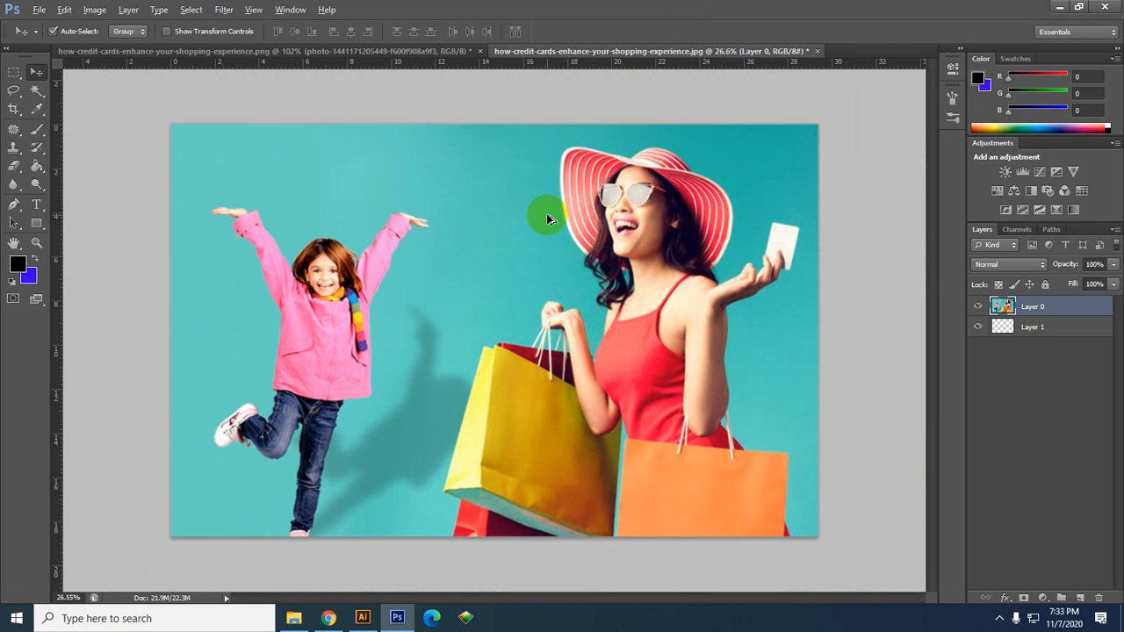
{"action": "left_click", "coordinate": [1002, 327]}
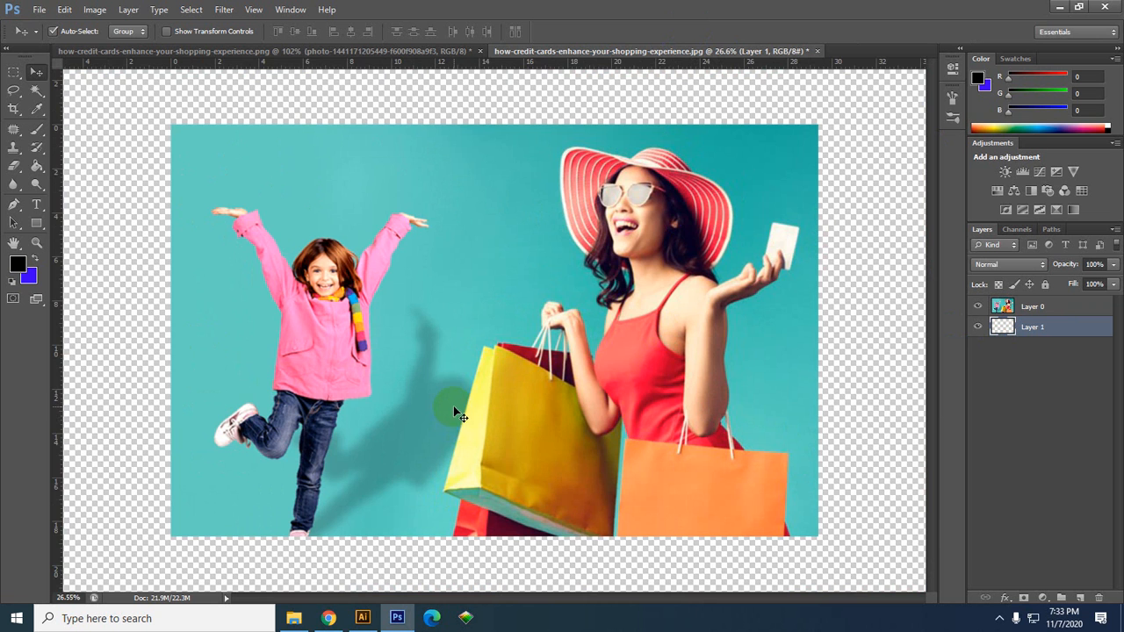
{"action": "scroll", "coordinate": [334, 298], "scroll_direction": "up", "scroll_amount": 3}
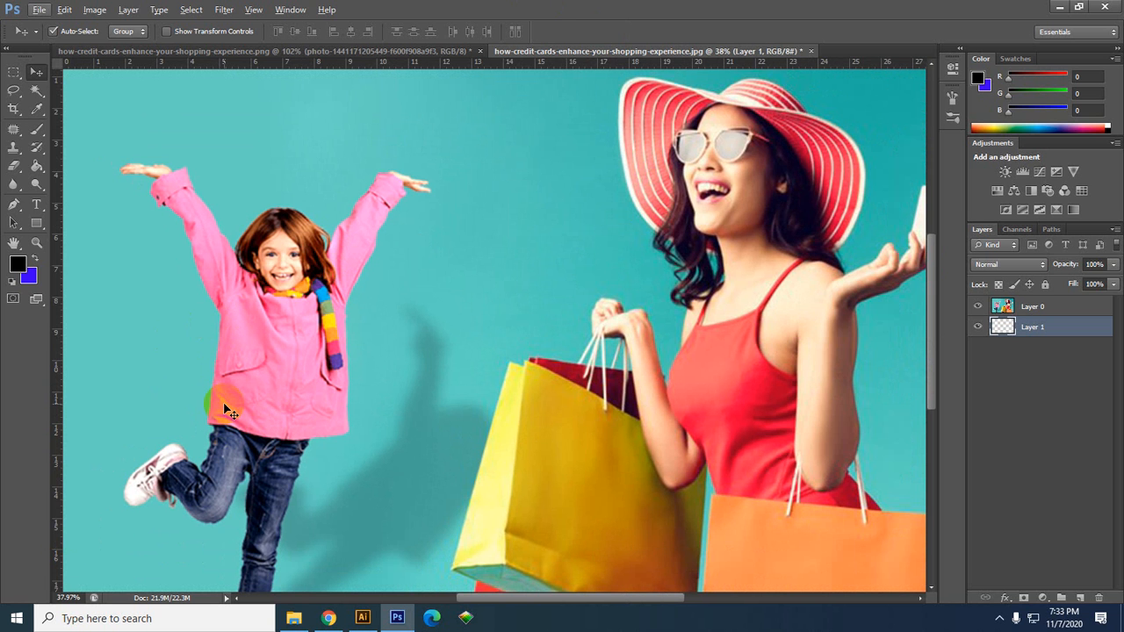
{"action": "left_click", "coordinate": [92, 10]}
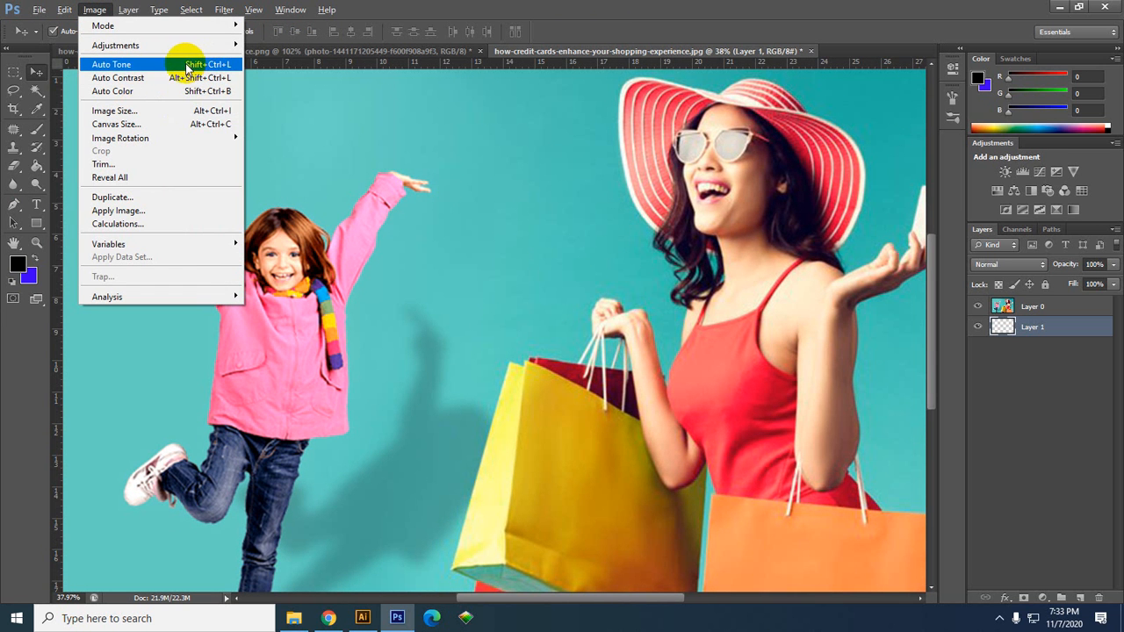
{"action": "mouse_move", "coordinate": [60, 8]}
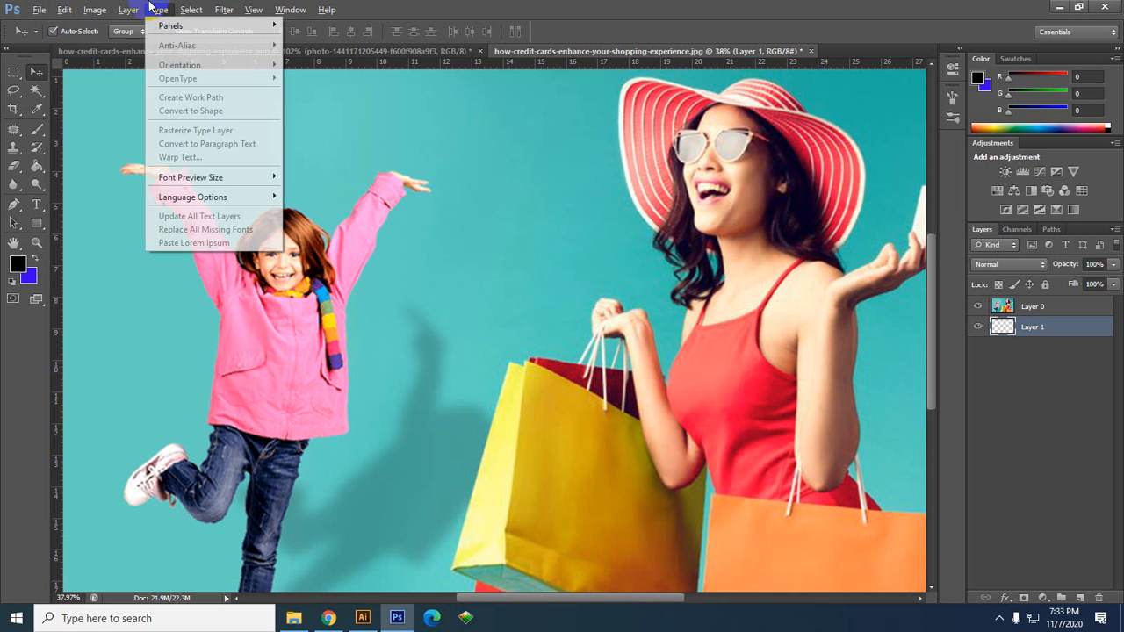
{"action": "mouse_move", "coordinate": [107, 8]}
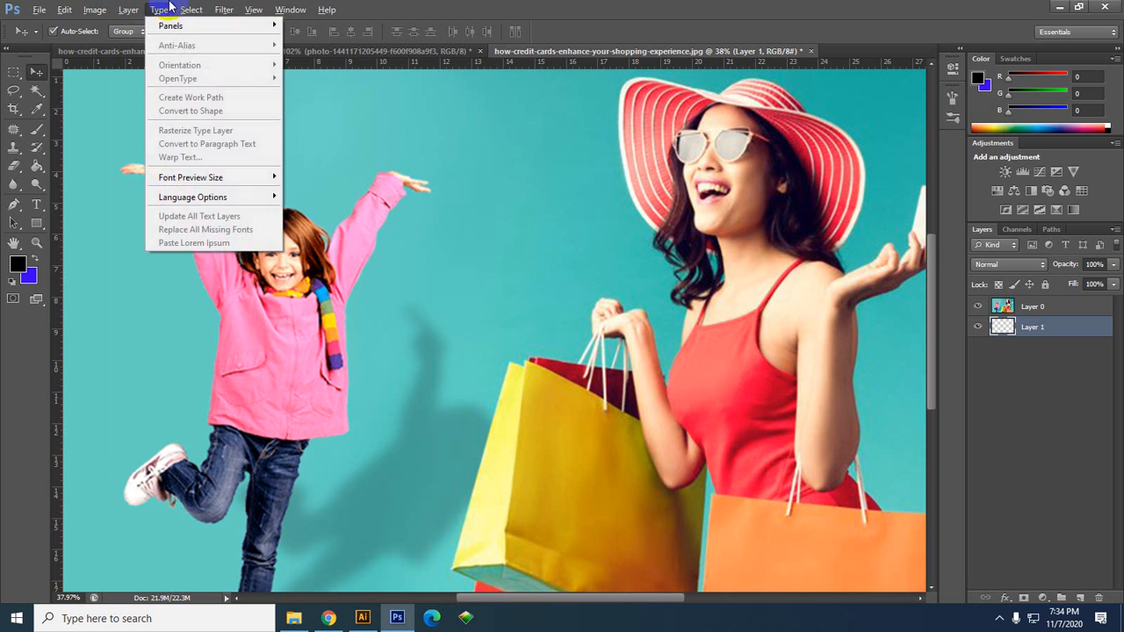
{"action": "mouse_move", "coordinate": [227, 8]}
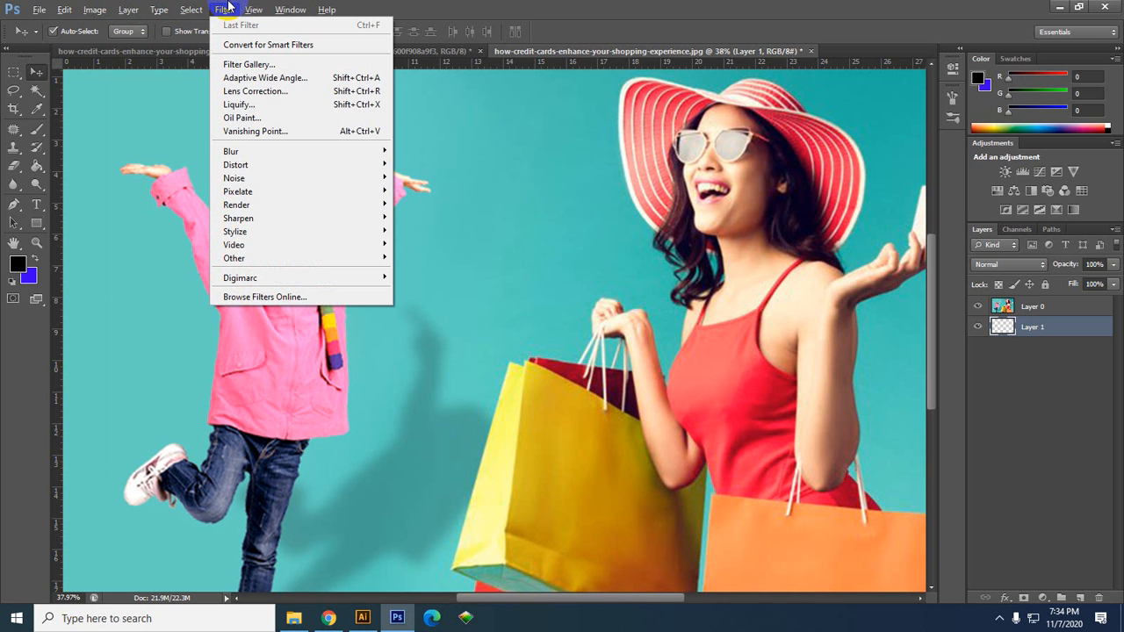
Delete Layer 0, the shopping photo, and keep the empty Layer 1.
{"action": "left_click", "coordinate": [1010, 307]}
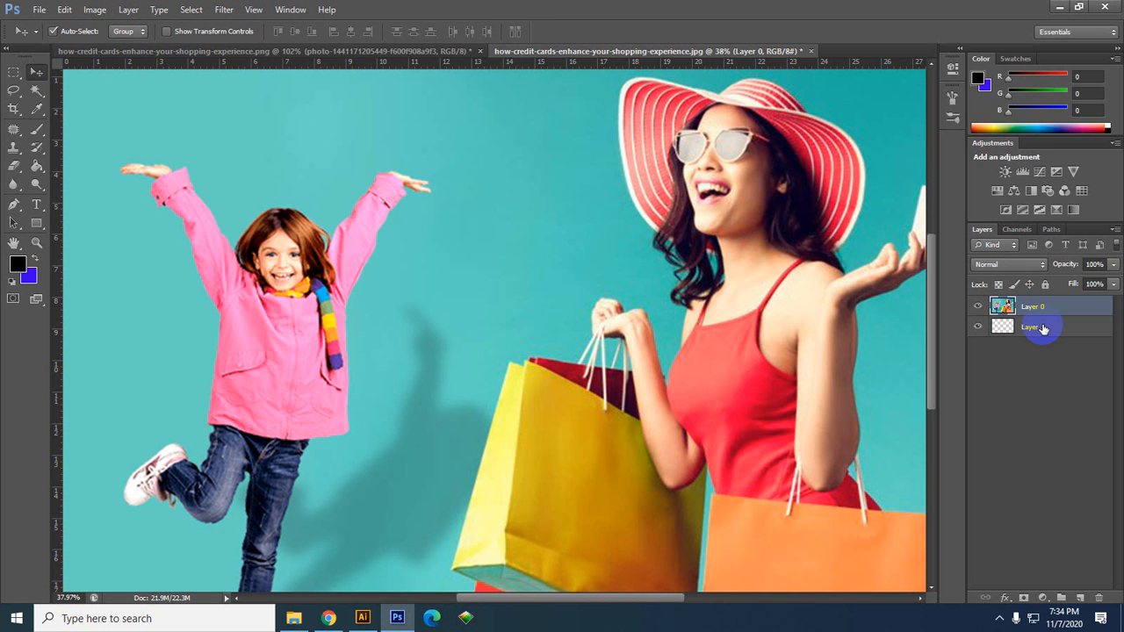
{"action": "left_click", "coordinate": [1037, 329]}
{"action": "left_click", "coordinate": [1020, 313]}
{"action": "key", "text": "Delete"}
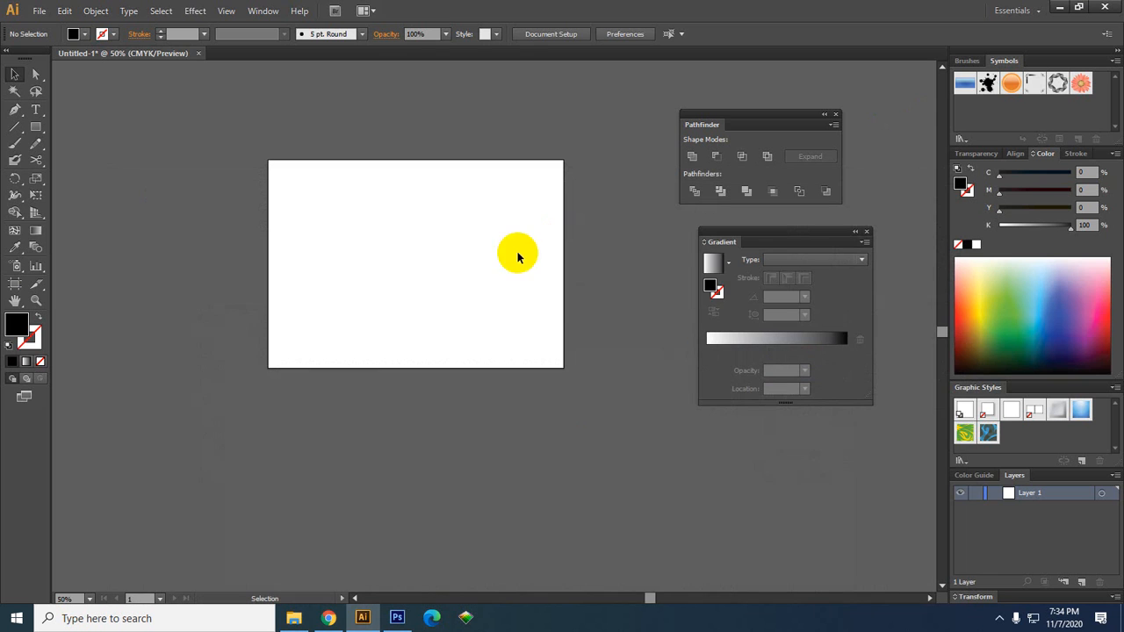
Place the how-credit-cards cutout of the woman with shopping bags from the desktop into the document and add an empty layer above it.
{"action": "left_click", "coordinate": [1060, 6]}
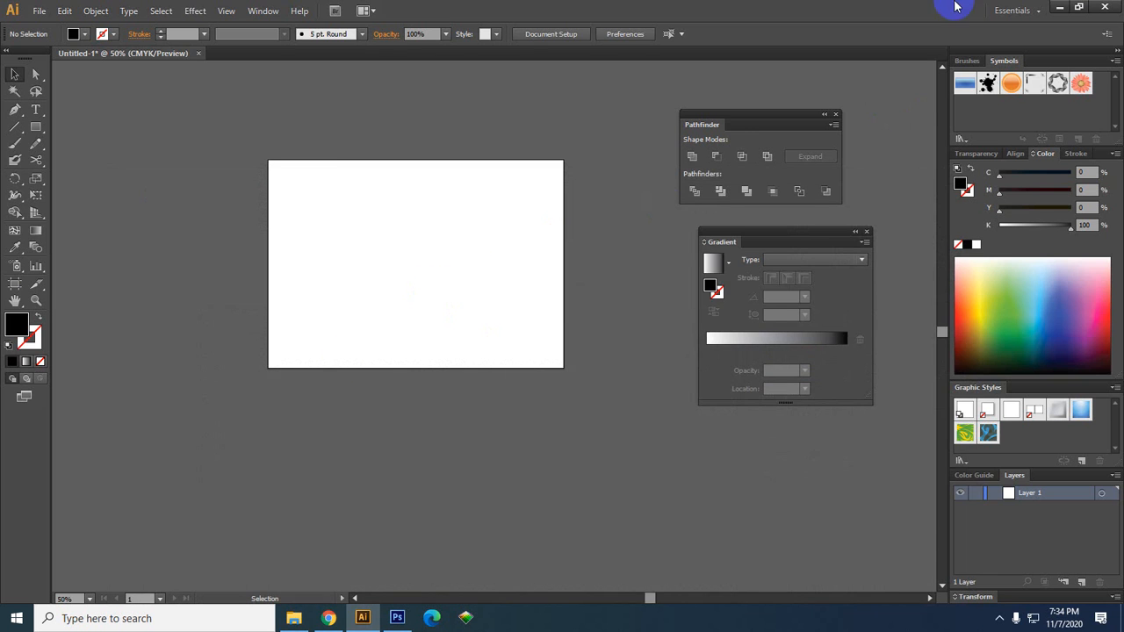
{"action": "left_click", "coordinate": [1060, 7]}
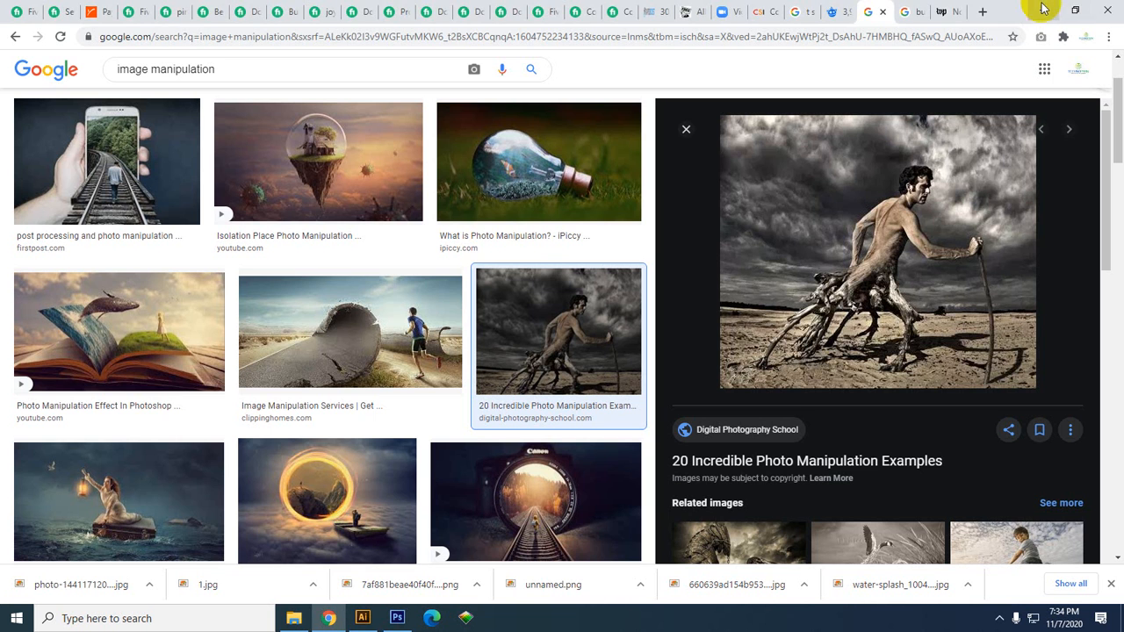
{"action": "left_click", "coordinate": [1043, 9]}
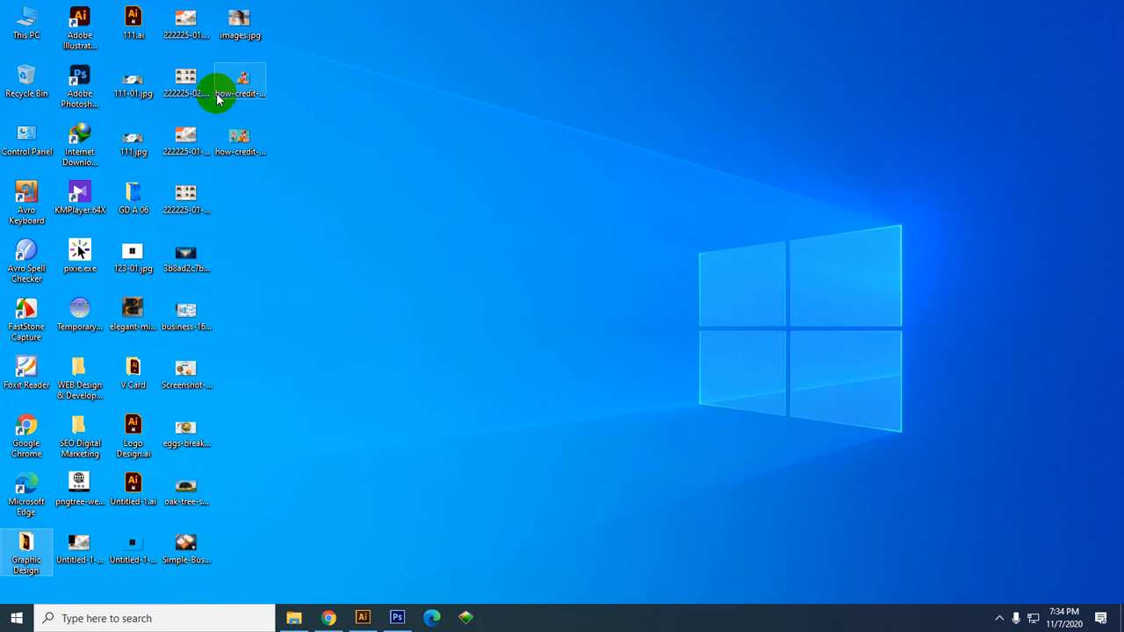
{"action": "left_click_drag", "start_coordinate": [239, 83], "coordinate": [454, 308]}
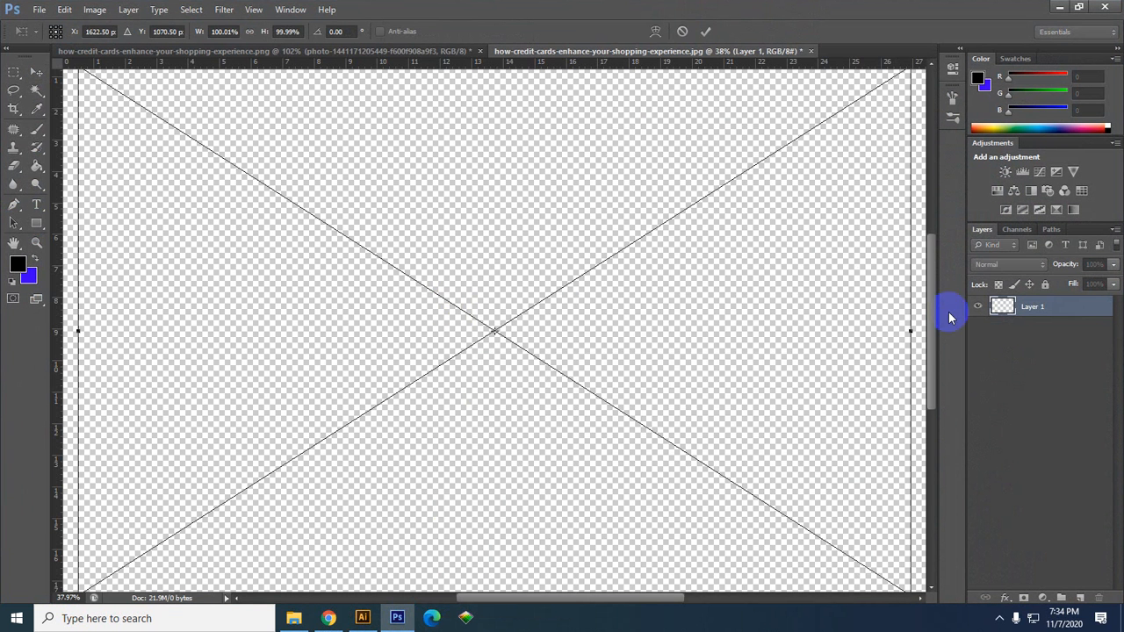
{"action": "key", "text": "Return"}
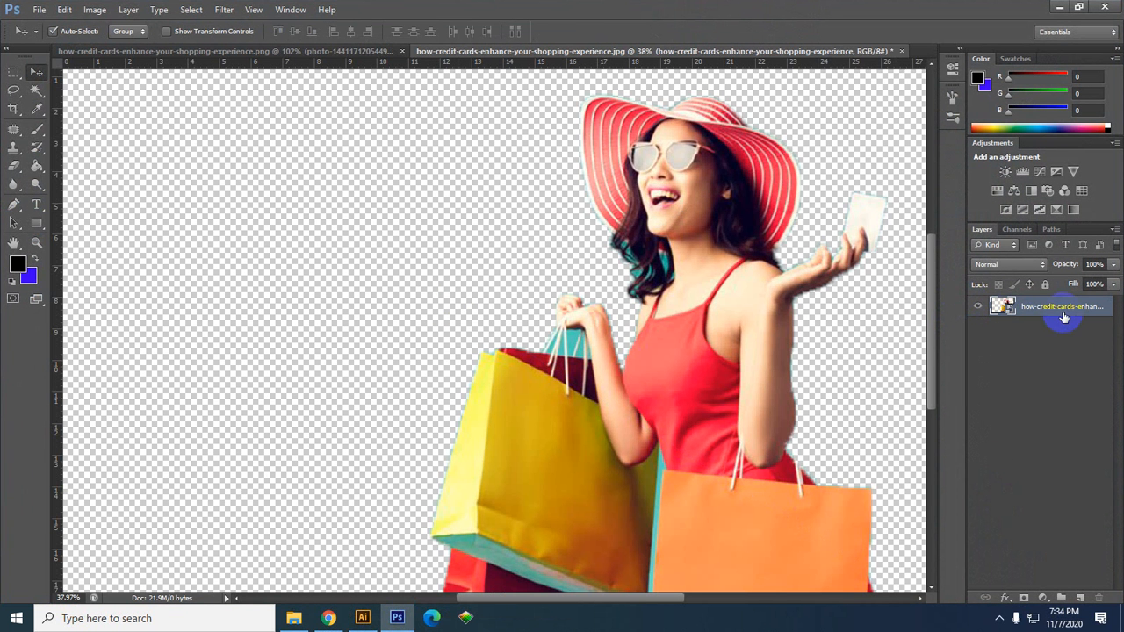
{"action": "left_click", "coordinate": [1083, 598]}
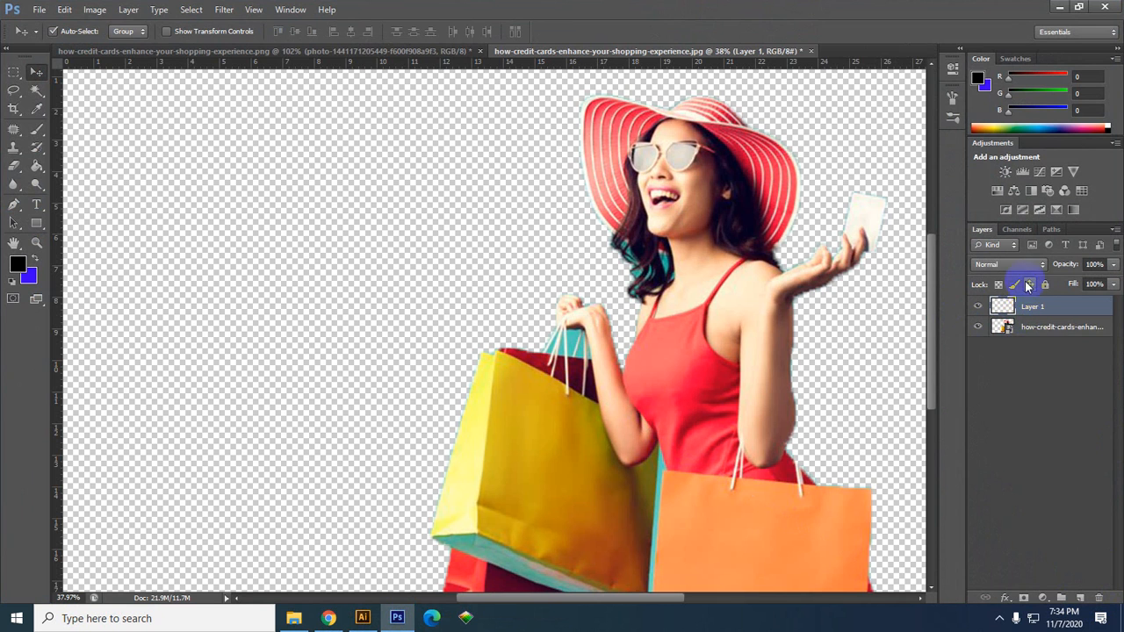
Move the empty Layer 1 below the shopping woman cutout and set the foreground colour to bright cyan 00fff6.
{"action": "left_click_drag", "start_coordinate": [1032, 306], "coordinate": [1029, 342]}
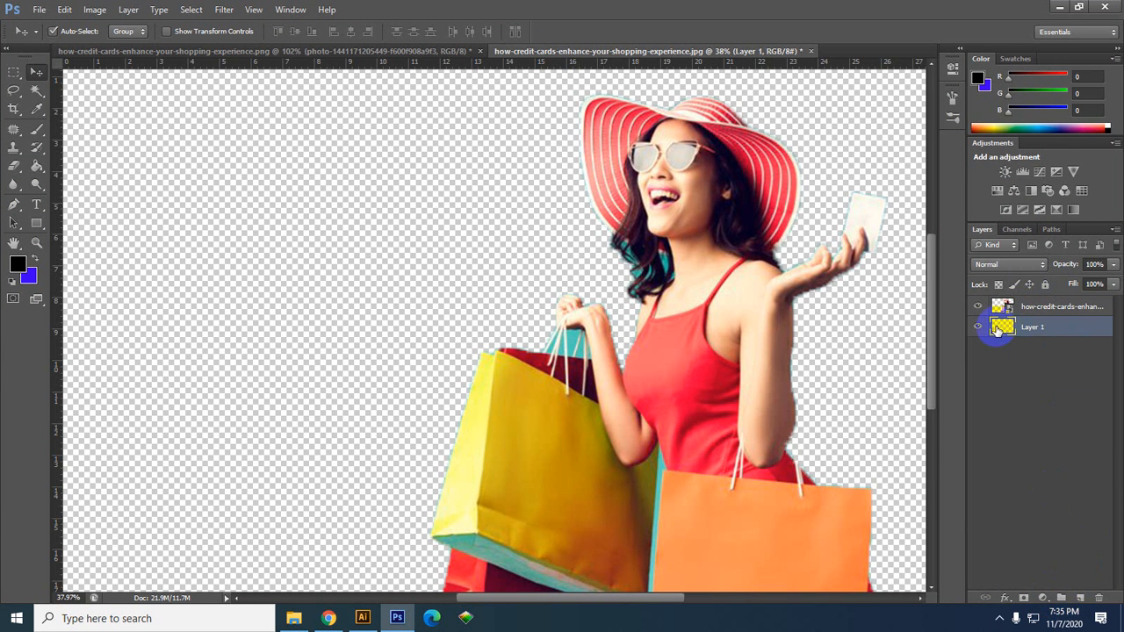
{"action": "left_click", "coordinate": [20, 263]}
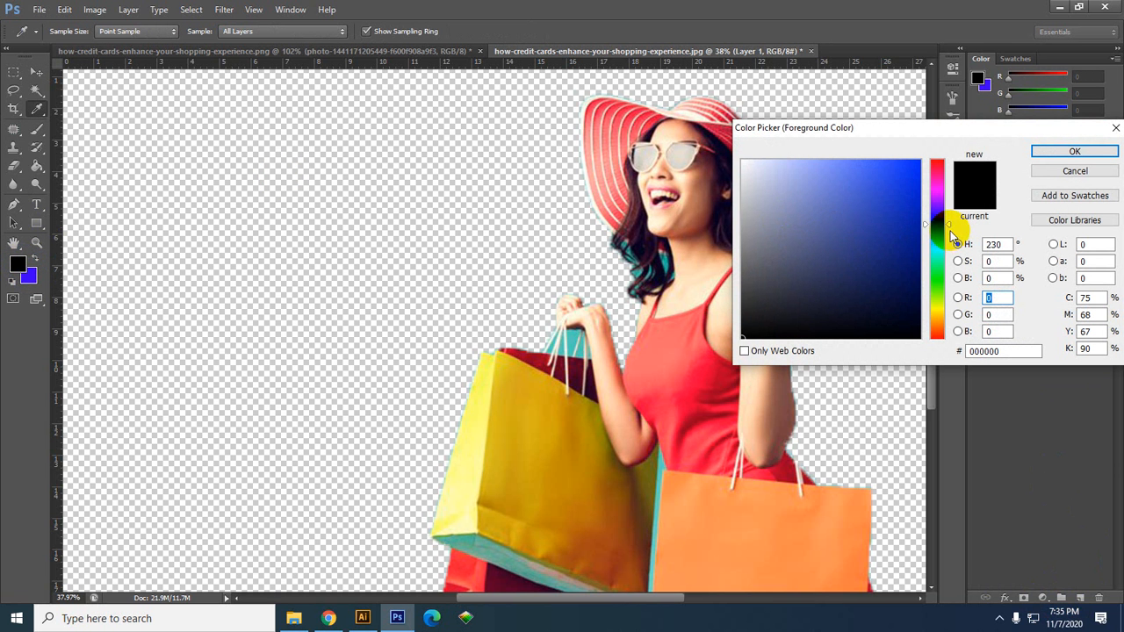
{"action": "left_click_drag", "start_coordinate": [952, 236], "coordinate": [954, 262]}
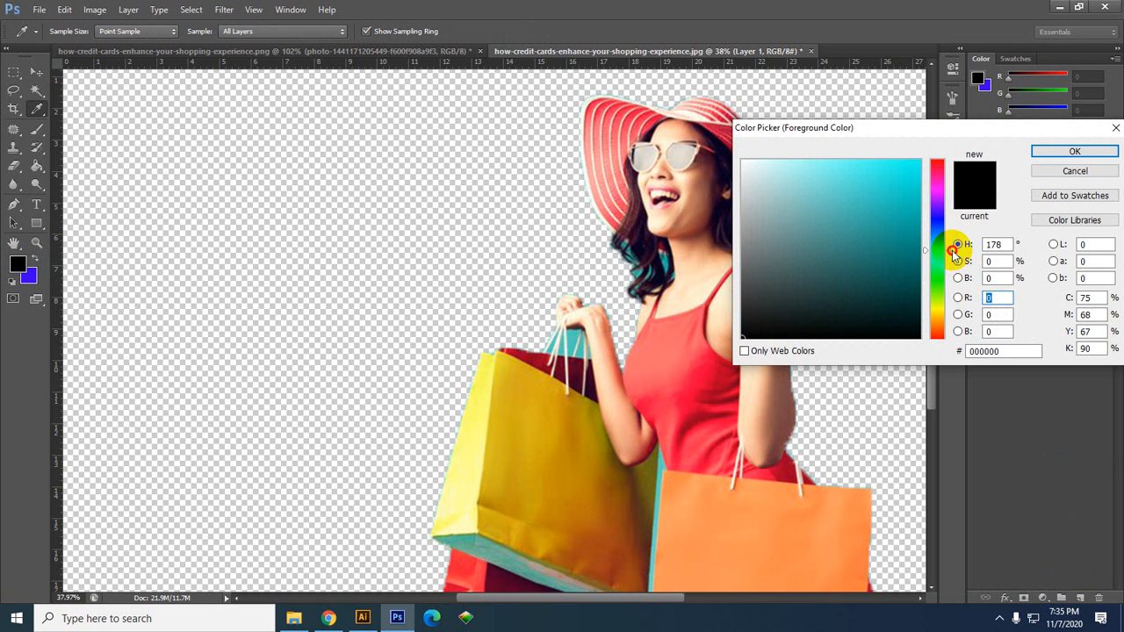
{"action": "left_click", "coordinate": [919, 162]}
{"action": "left_click", "coordinate": [1087, 153]}
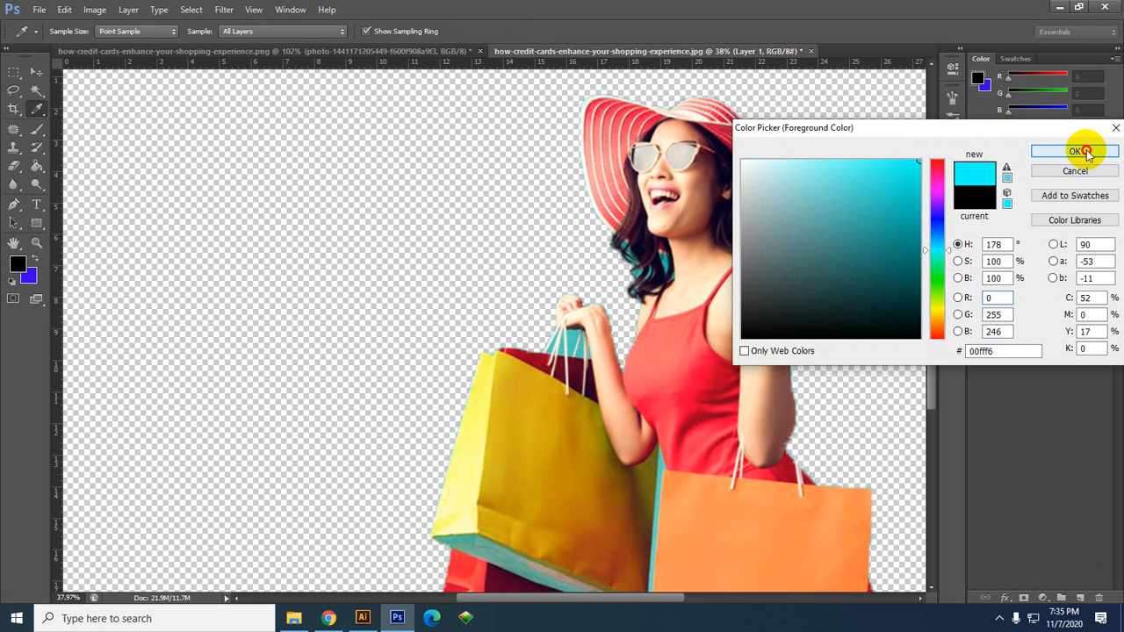
{"action": "key", "text": "v"}
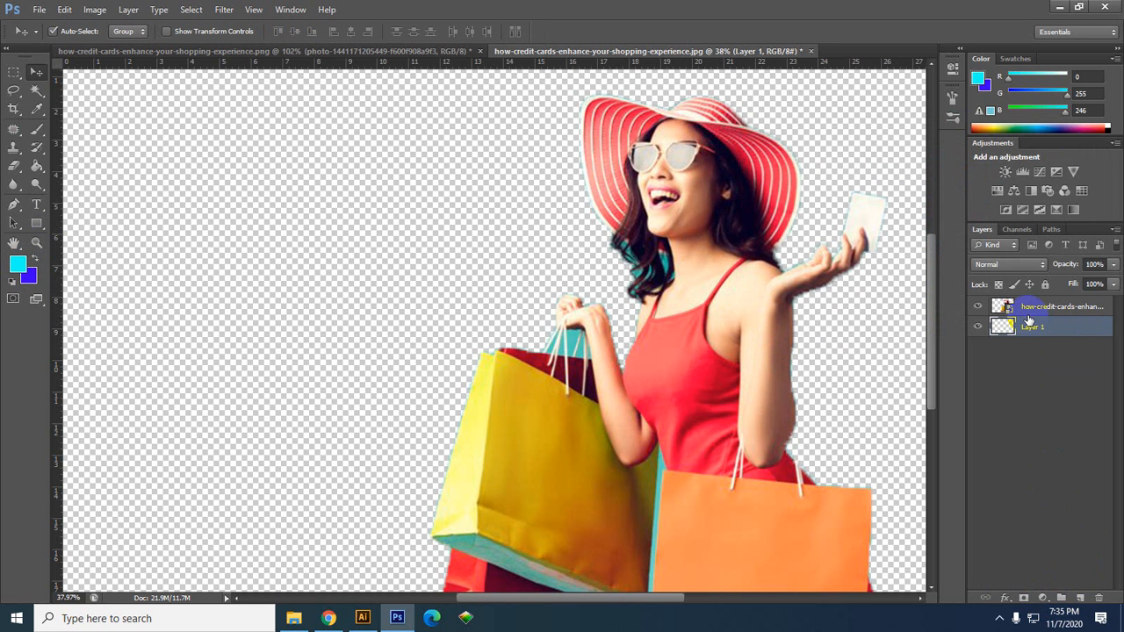
Change the foreground colour to the darker cyan 08d7d0 and fill Layer 1 with it using the Paint Bucket.
{"action": "left_click", "coordinate": [18, 261]}
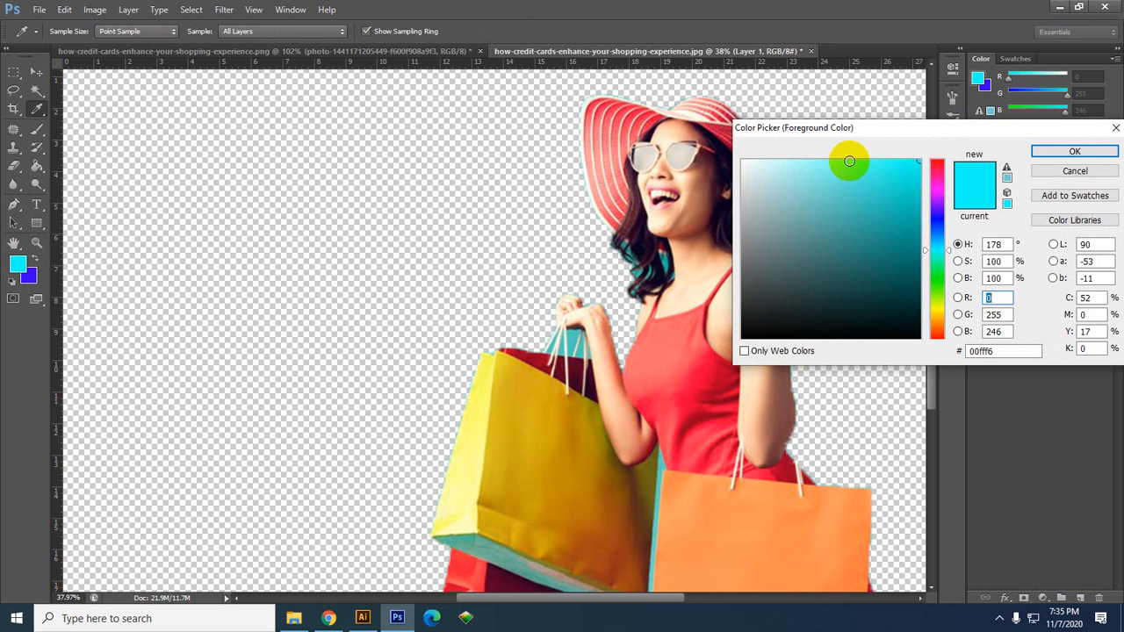
{"action": "left_click", "coordinate": [913, 188]}
{"action": "left_click", "coordinate": [1051, 158]}
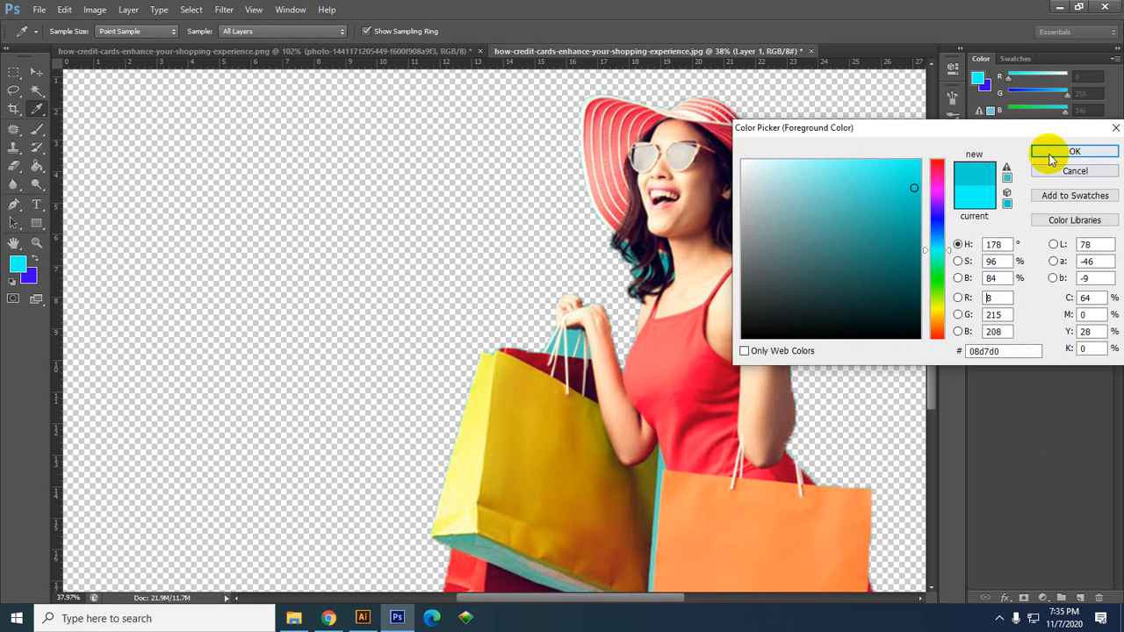
{"action": "left_click", "coordinate": [35, 166]}
{"action": "left_click", "coordinate": [327, 245]}
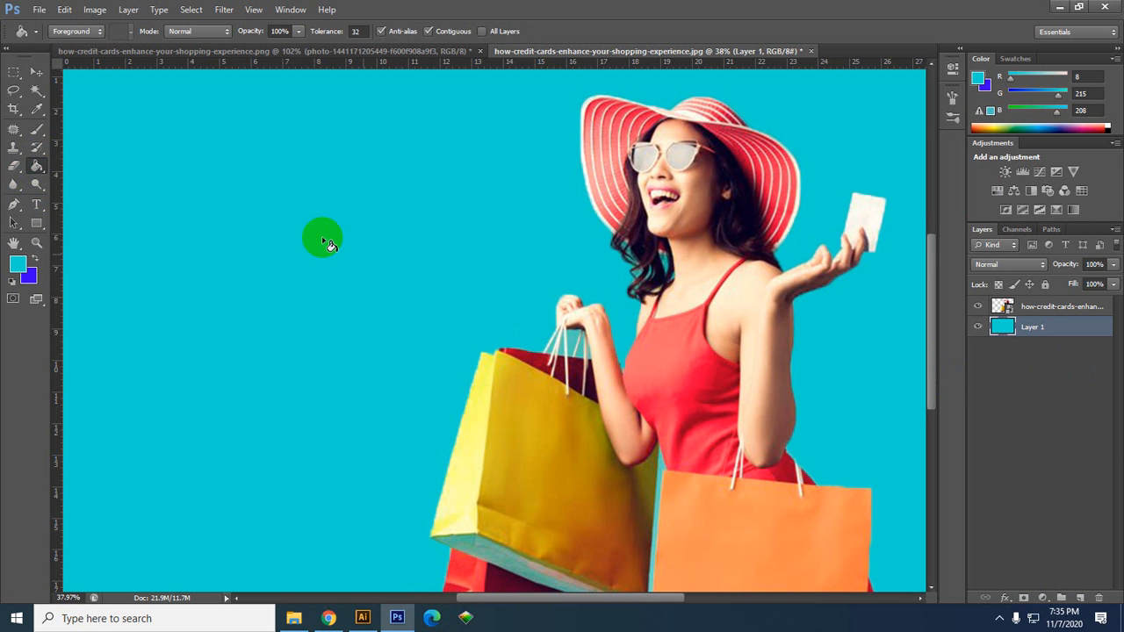
{"action": "left_click", "coordinate": [36, 71]}
{"action": "scroll", "coordinate": [323, 316], "scroll_direction": "down", "scroll_amount": 2}
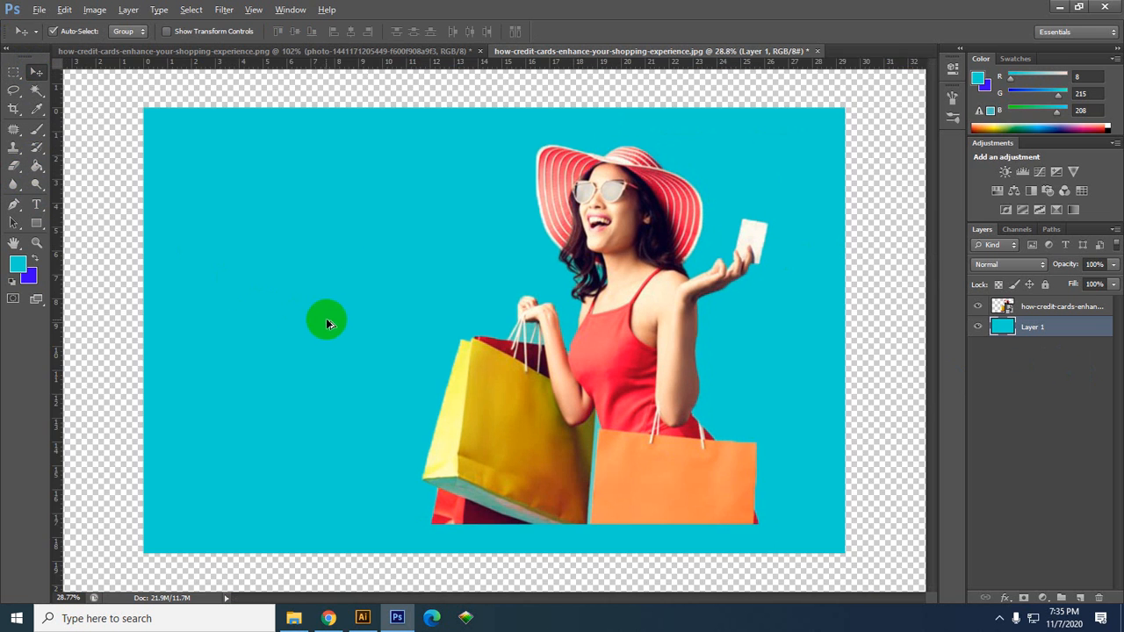
{"action": "scroll", "coordinate": [327, 324], "scroll_direction": "down", "scroll_amount": 1}
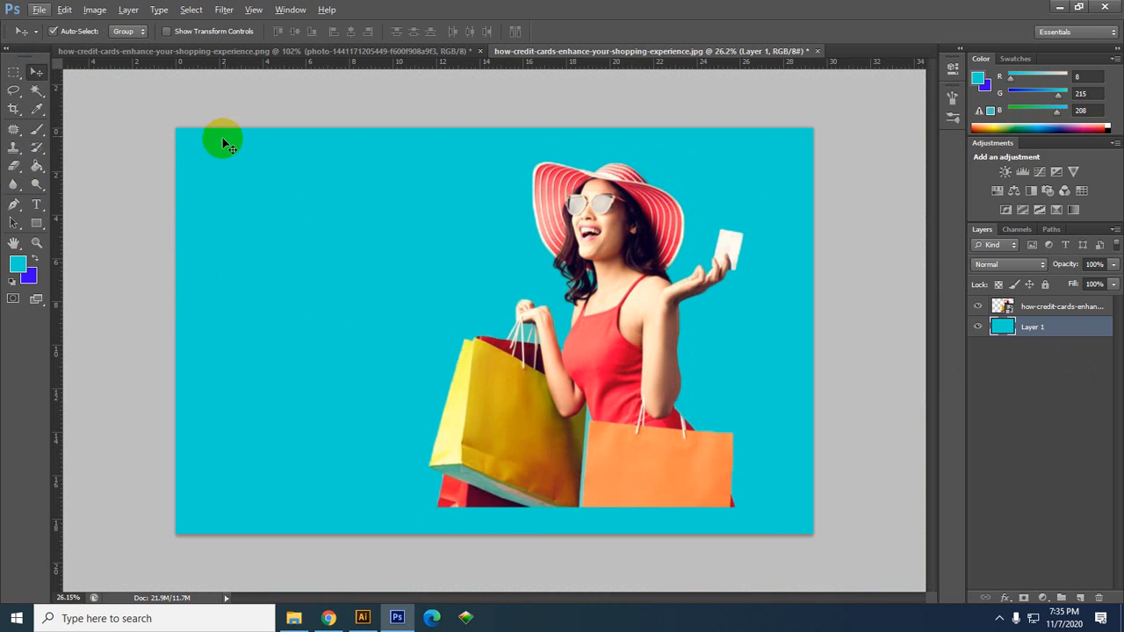
{"action": "left_click", "coordinate": [33, 67]}
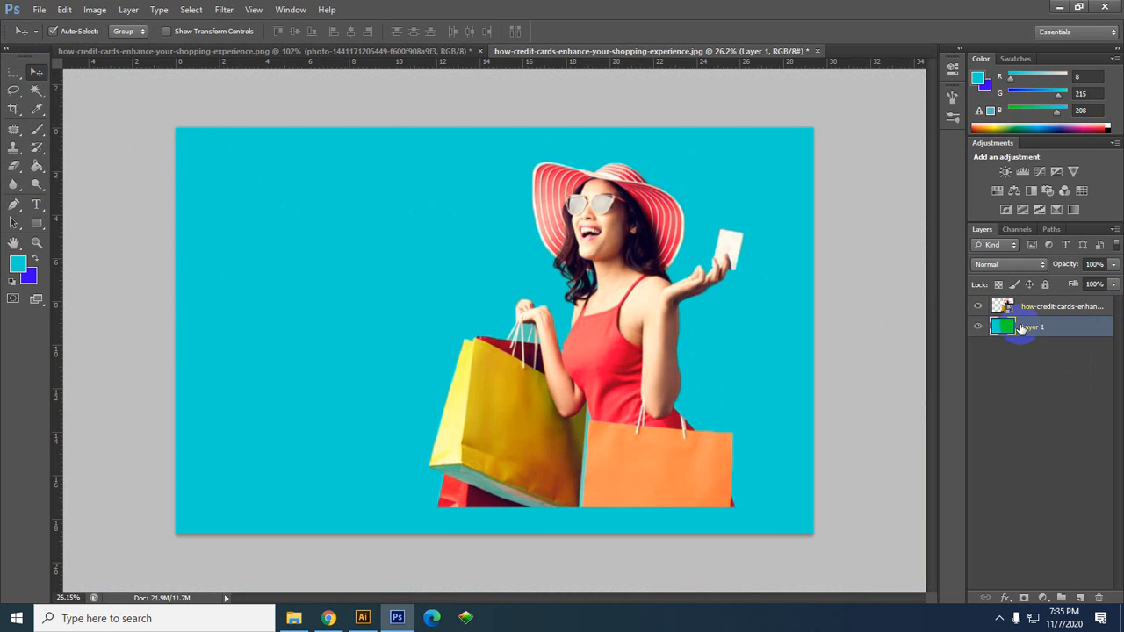
Try the Add Noise filter on the cyan Layer 1 with an amount of 75.38 % and uniform distribution.
{"action": "left_click", "coordinate": [225, 9]}
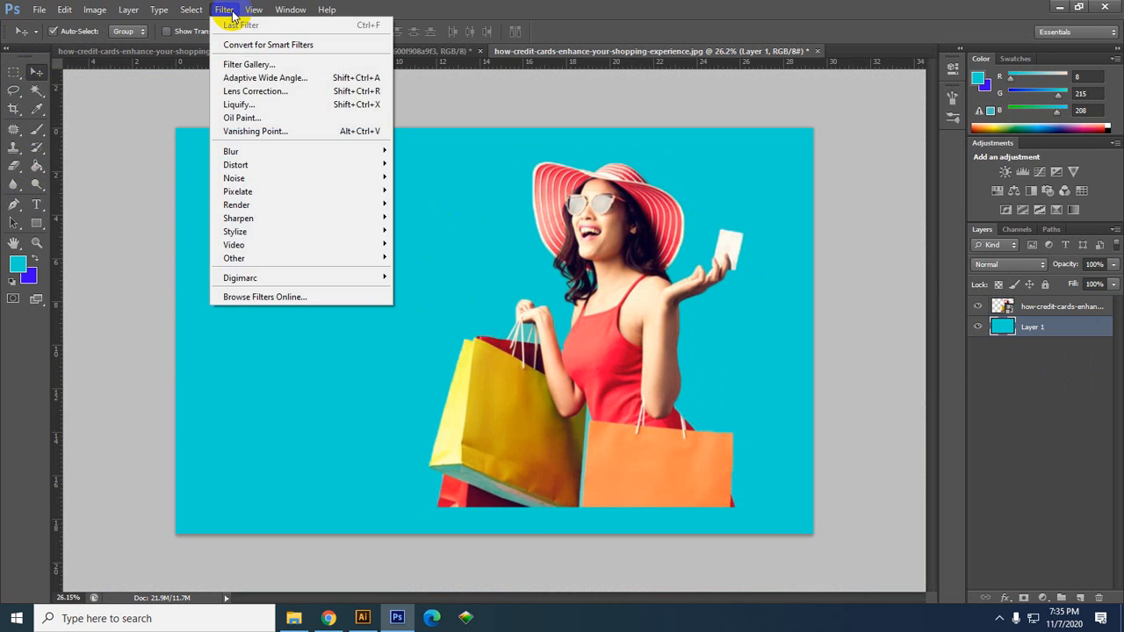
{"action": "mouse_move", "coordinate": [255, 179]}
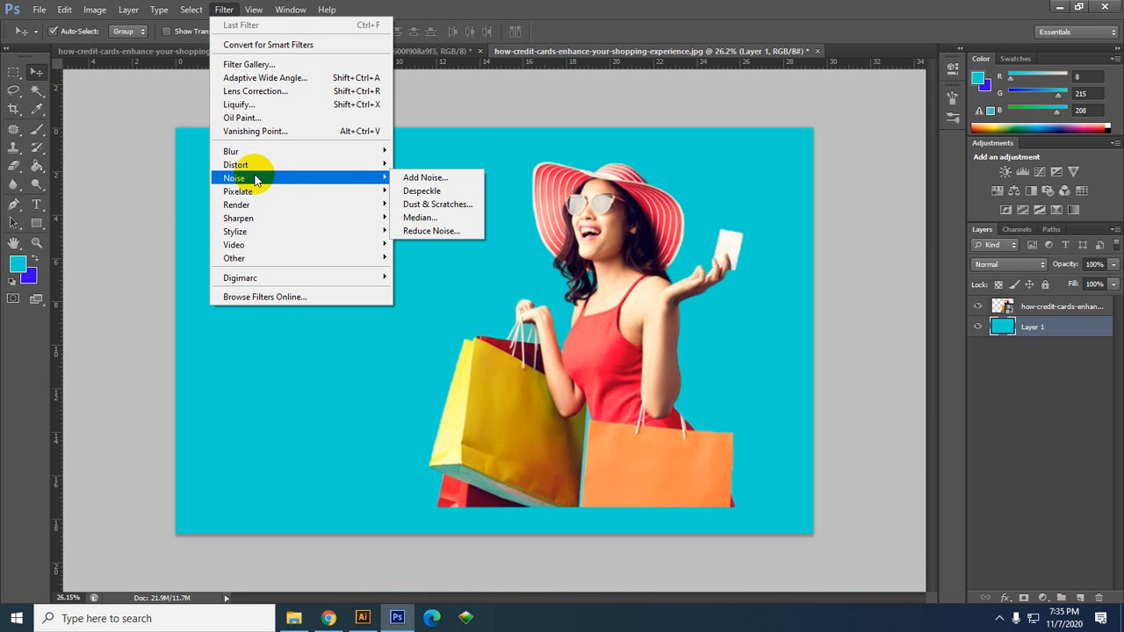
{"action": "left_click", "coordinate": [425, 177]}
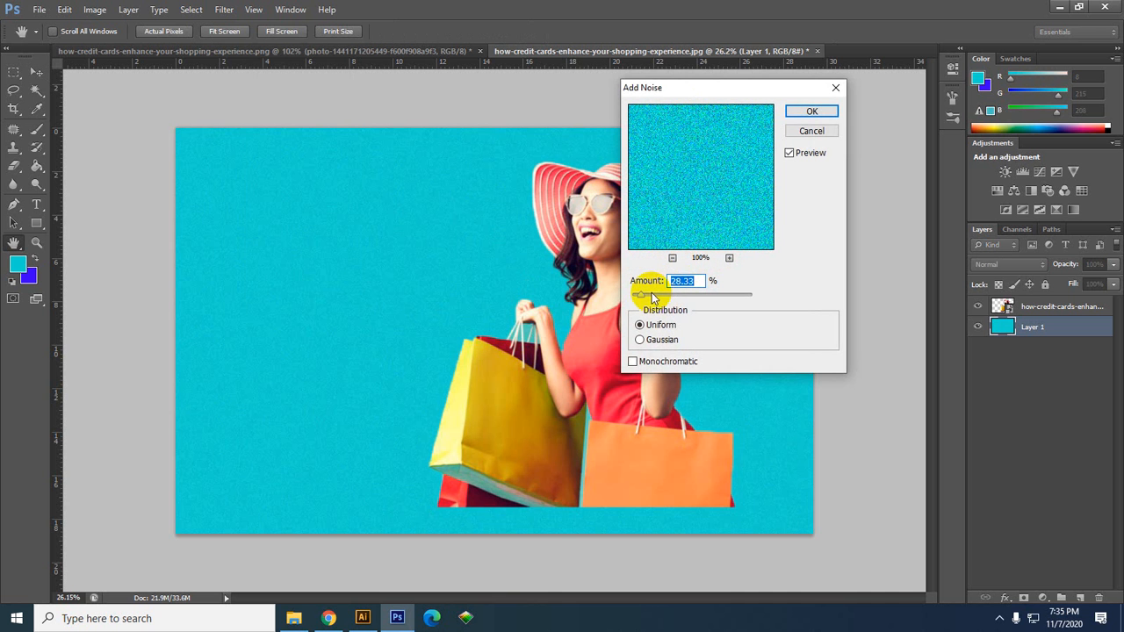
{"action": "left_click_drag", "start_coordinate": [652, 299], "coordinate": [657, 295]}
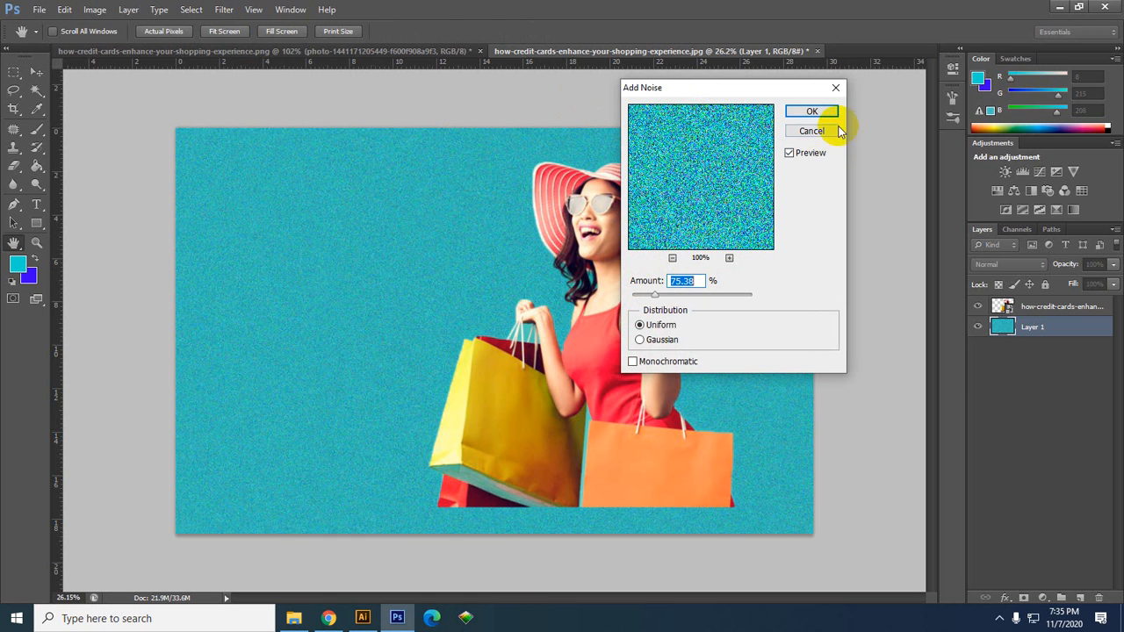
{"action": "left_click", "coordinate": [838, 130]}
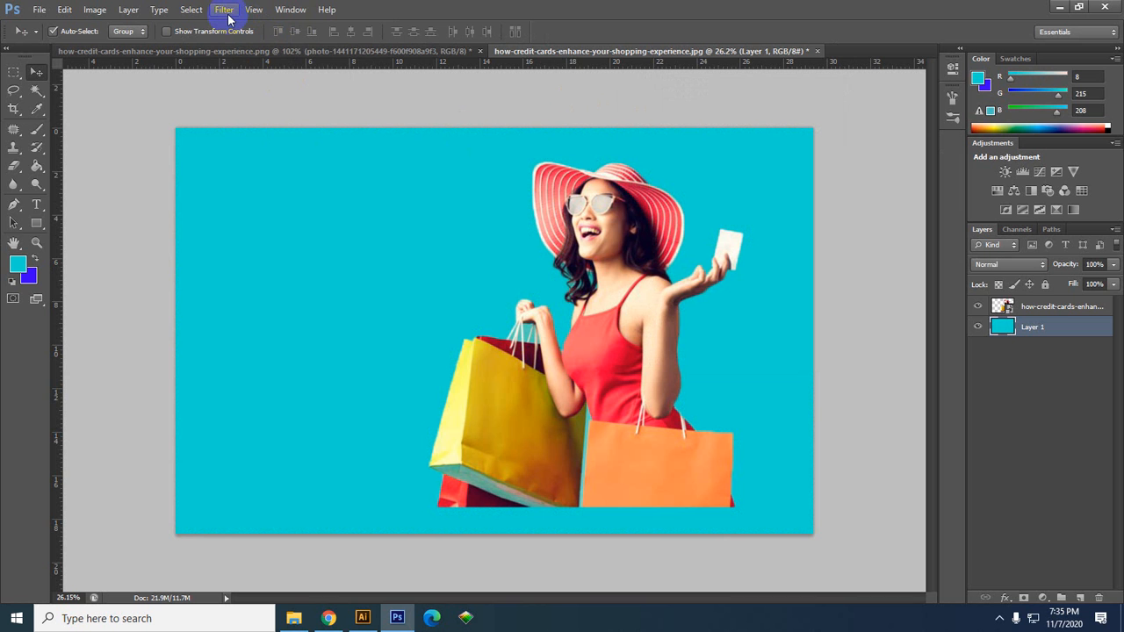
{"action": "left_click", "coordinate": [236, 11]}
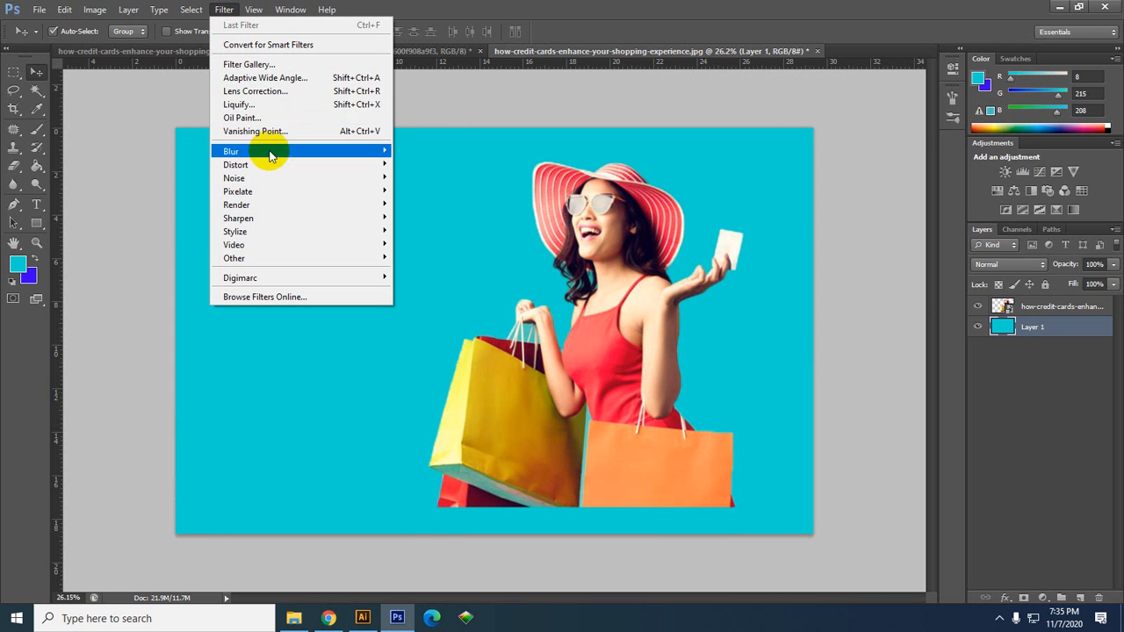
{"action": "mouse_move", "coordinate": [272, 169]}
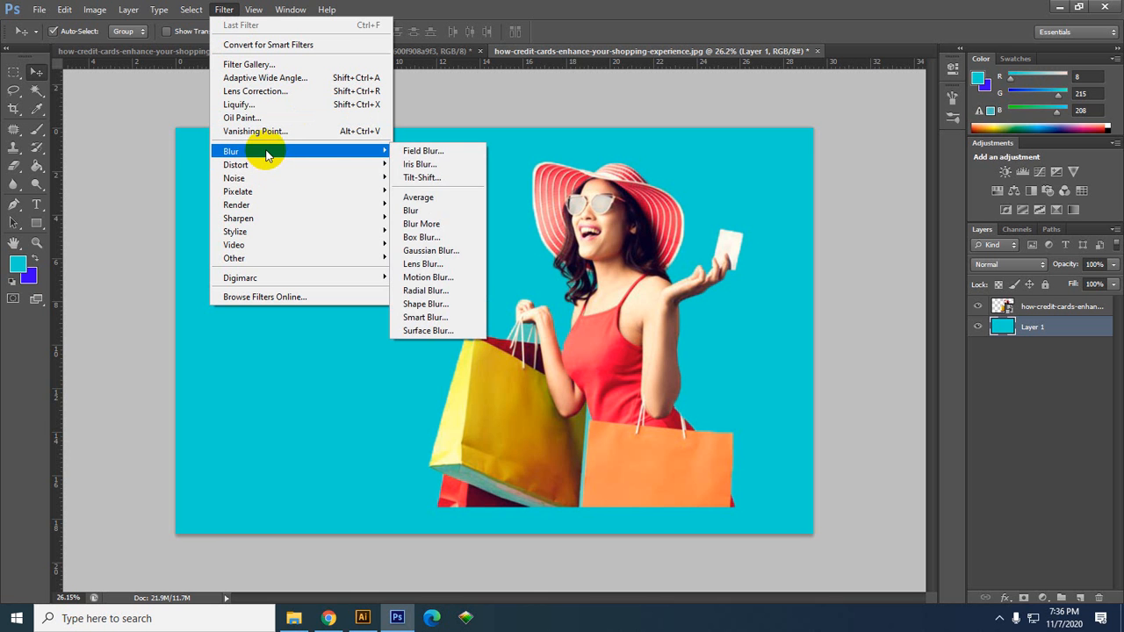
Toggle the visibility of the cyan Layer 1 off and on, and hide the shopping woman cutout layer.
{"action": "left_click", "coordinate": [980, 327]}
{"action": "left_click", "coordinate": [981, 327]}
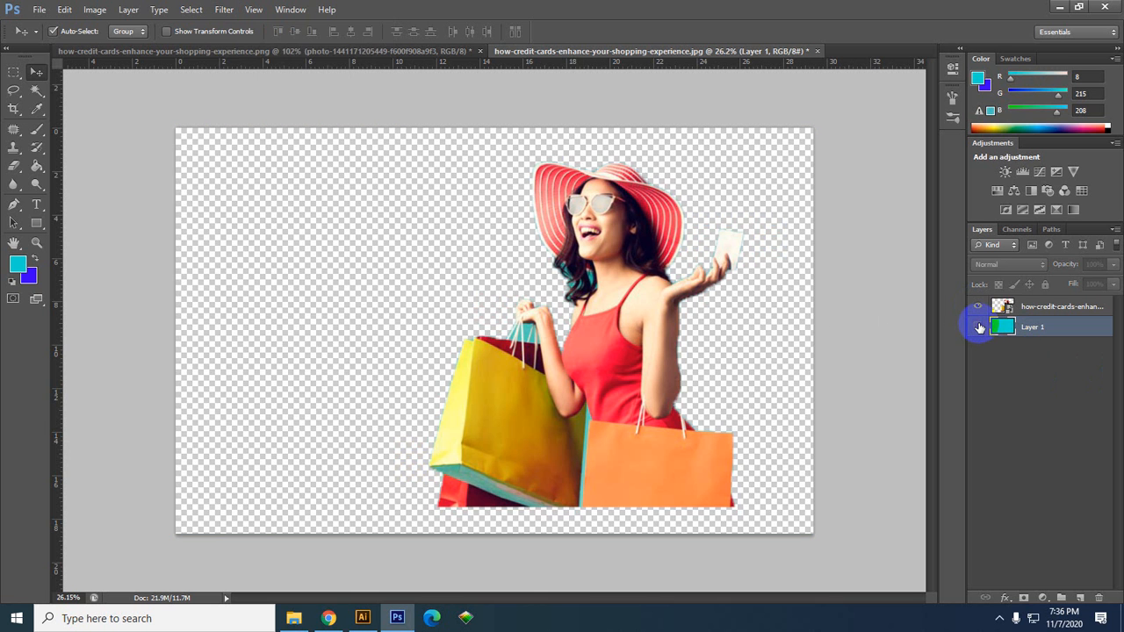
{"action": "left_click", "coordinate": [981, 327]}
{"action": "left_click", "coordinate": [978, 307]}
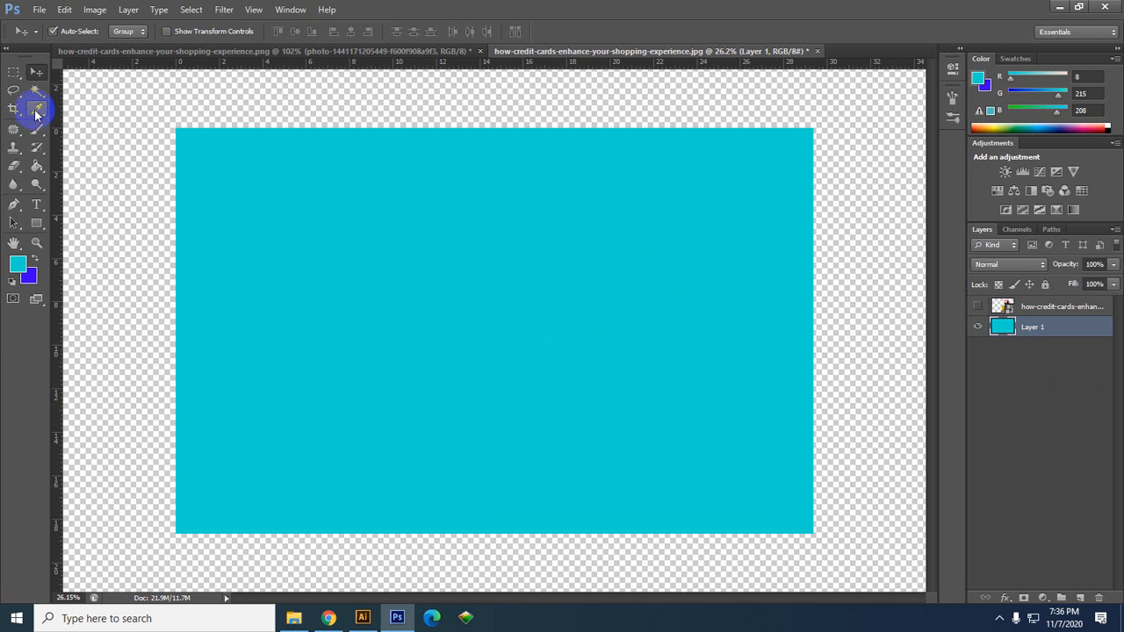
Add a text layer with a person's first name in 79 pt Myriad Pro on the cyan background.
{"action": "left_click", "coordinate": [37, 211]}
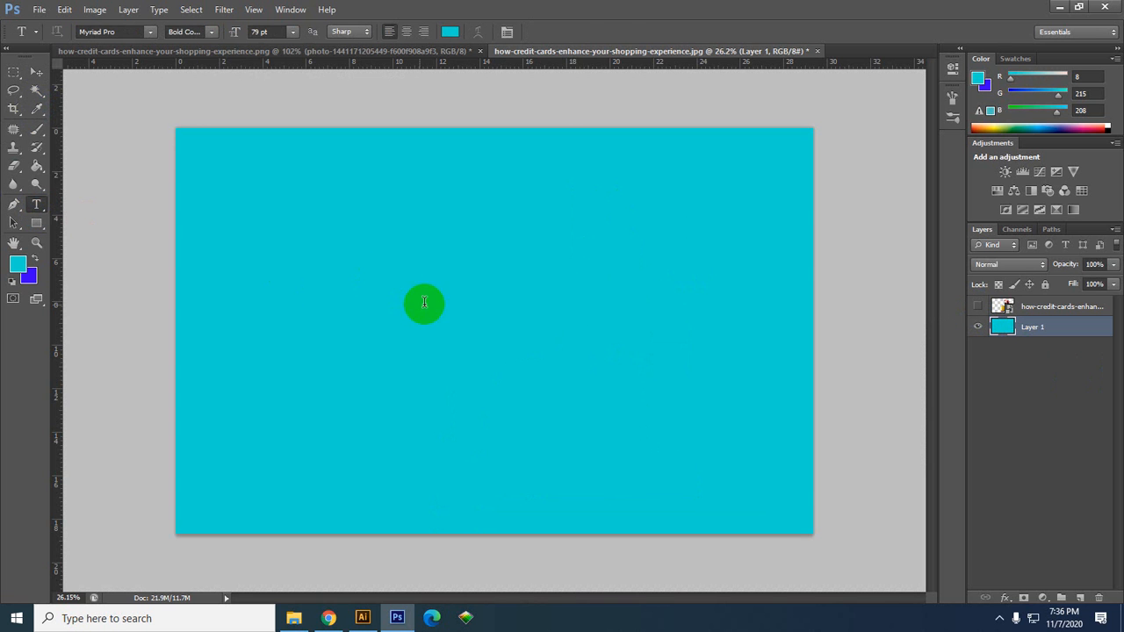
{"action": "left_click", "coordinate": [665, 260]}
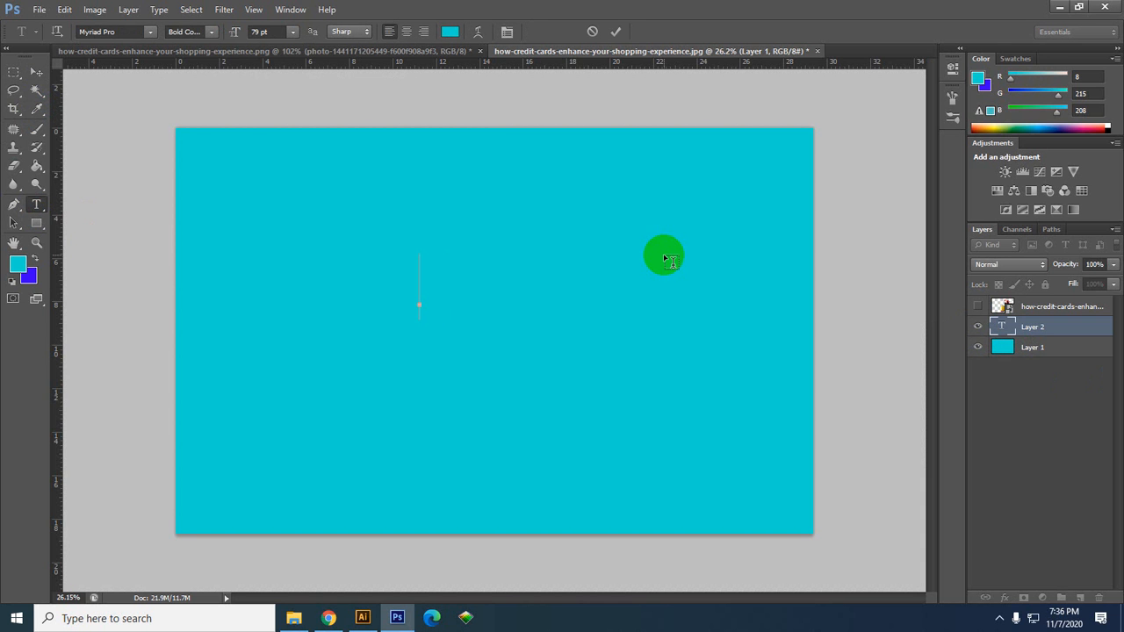
{"action": "type", "text": "hi"}
{"action": "left_click", "coordinate": [36, 71]}
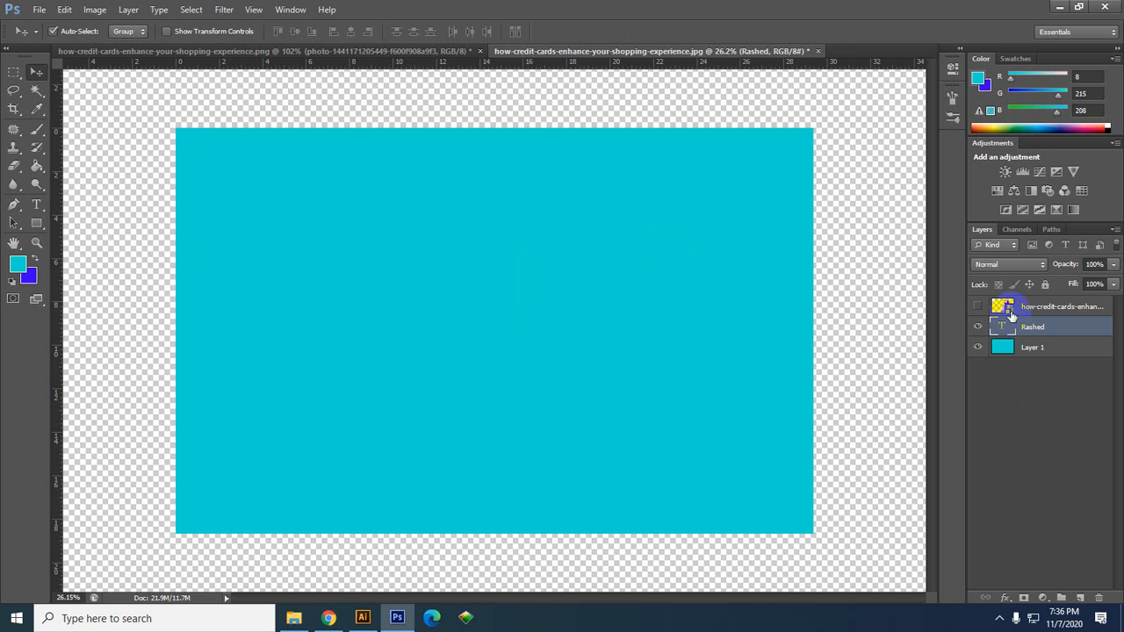
Recolour the name text to white ffffff and move it slightly down and to the left on the canvas.
{"action": "double_click", "coordinate": [1004, 326]}
{"action": "left_click", "coordinate": [35, 258]}
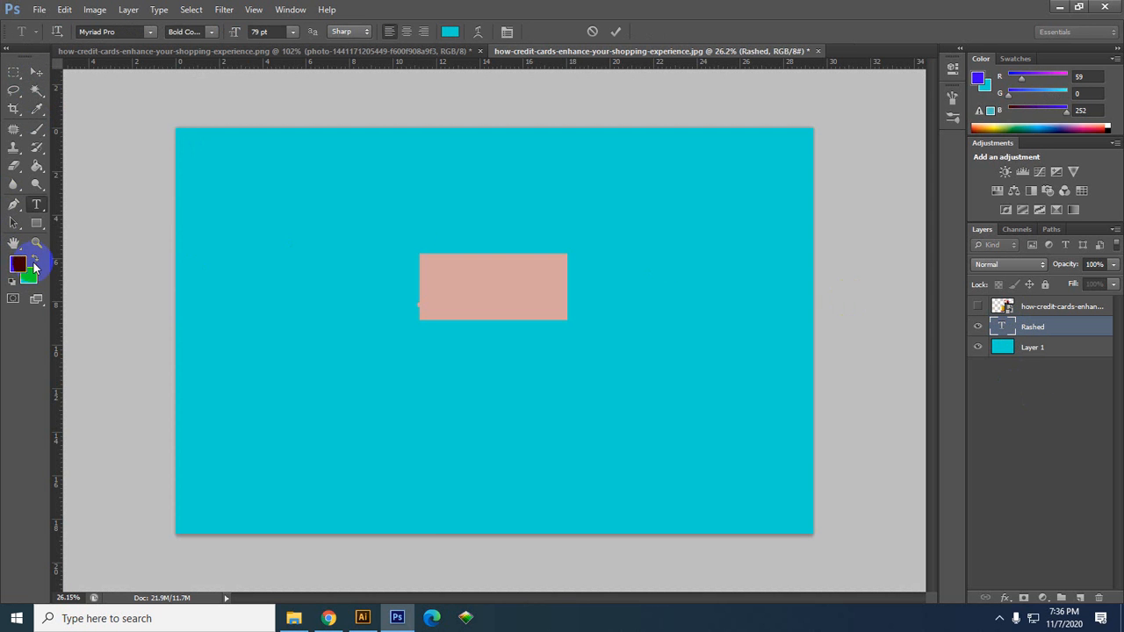
{"action": "left_click", "coordinate": [21, 270]}
{"action": "left_click_drag", "start_coordinate": [811, 201], "coordinate": [710, 138]}
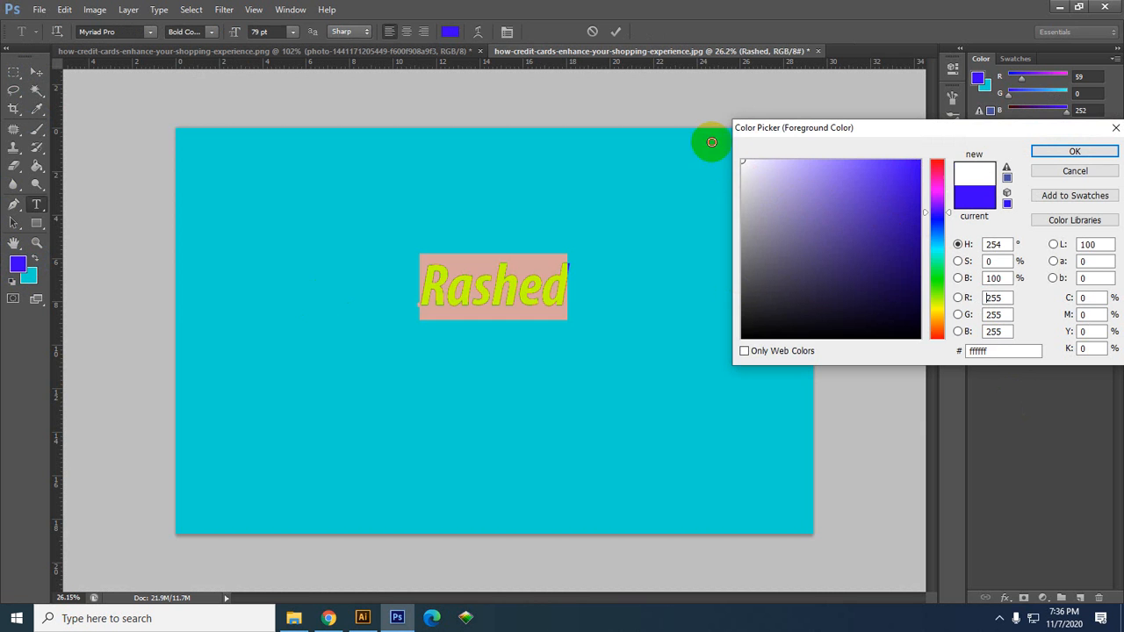
{"action": "left_click", "coordinate": [1075, 151]}
{"action": "left_click", "coordinate": [592, 346]}
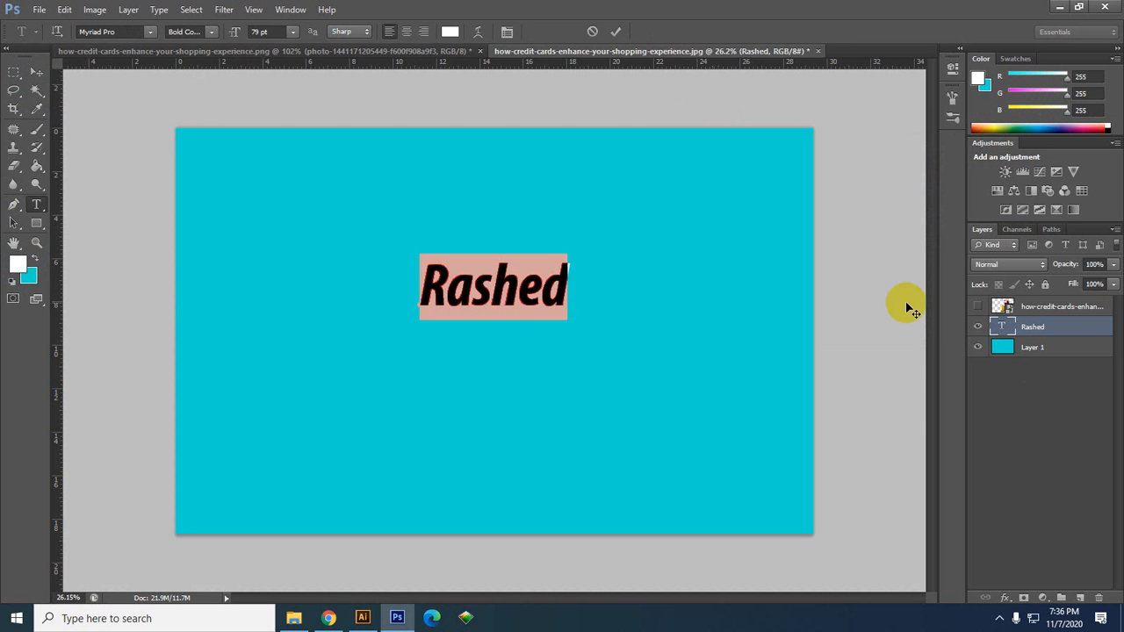
{"action": "left_click", "coordinate": [999, 322]}
{"action": "key", "text": "v"}
{"action": "left_click_drag", "start_coordinate": [557, 289], "coordinate": [463, 331]}
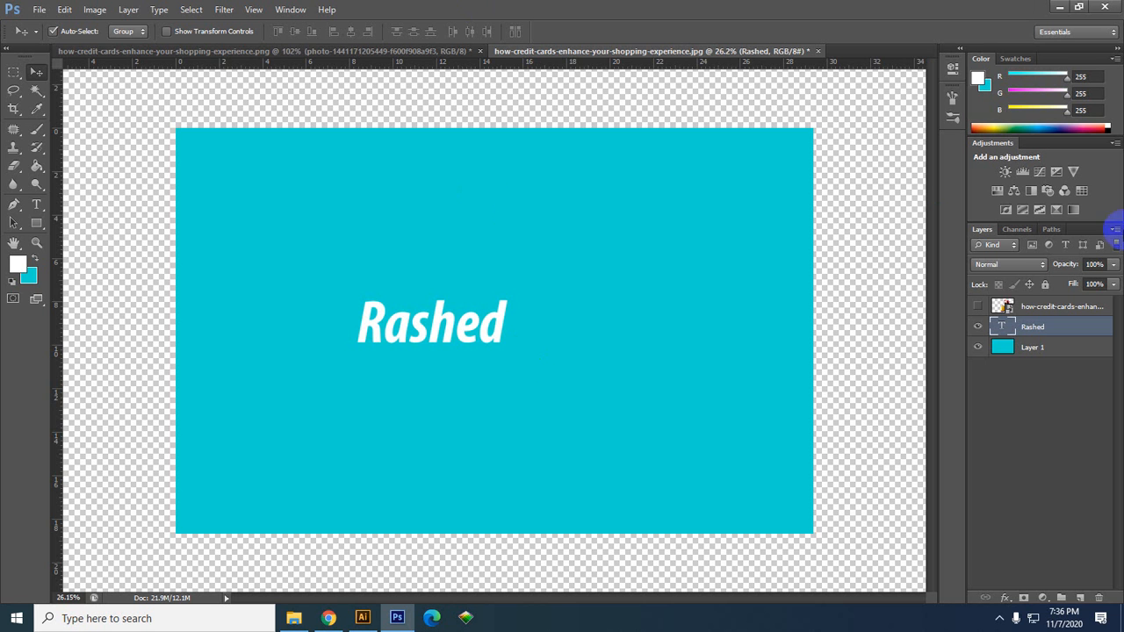
Start the Wave distortion filter on the name text layer and rasterize the type for it.
{"action": "left_click", "coordinate": [224, 10]}
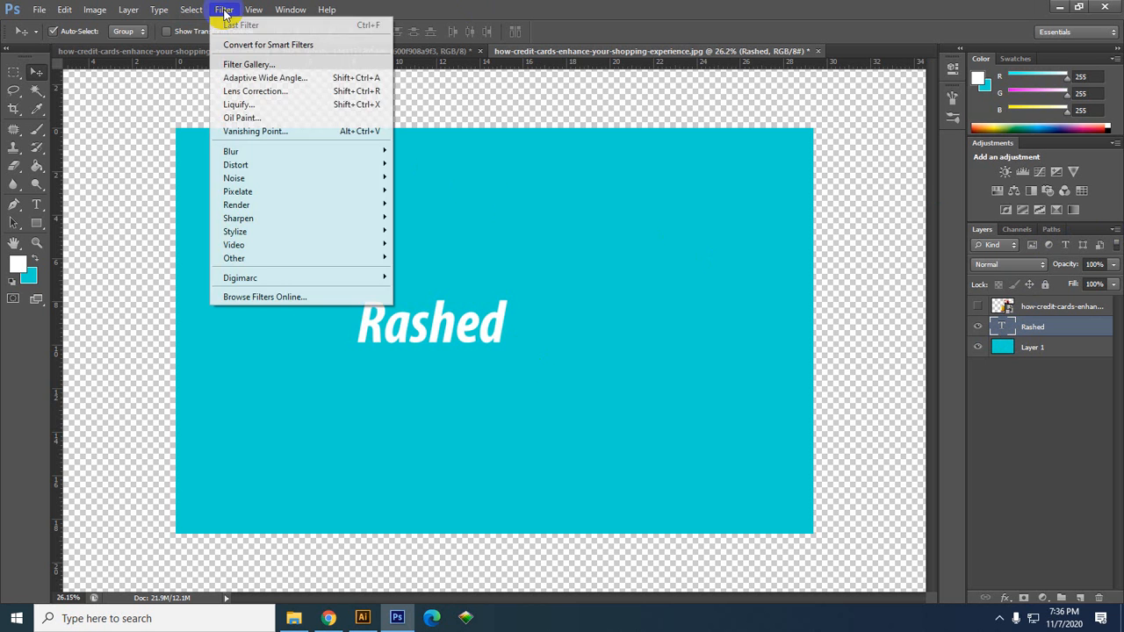
{"action": "mouse_move", "coordinate": [284, 165]}
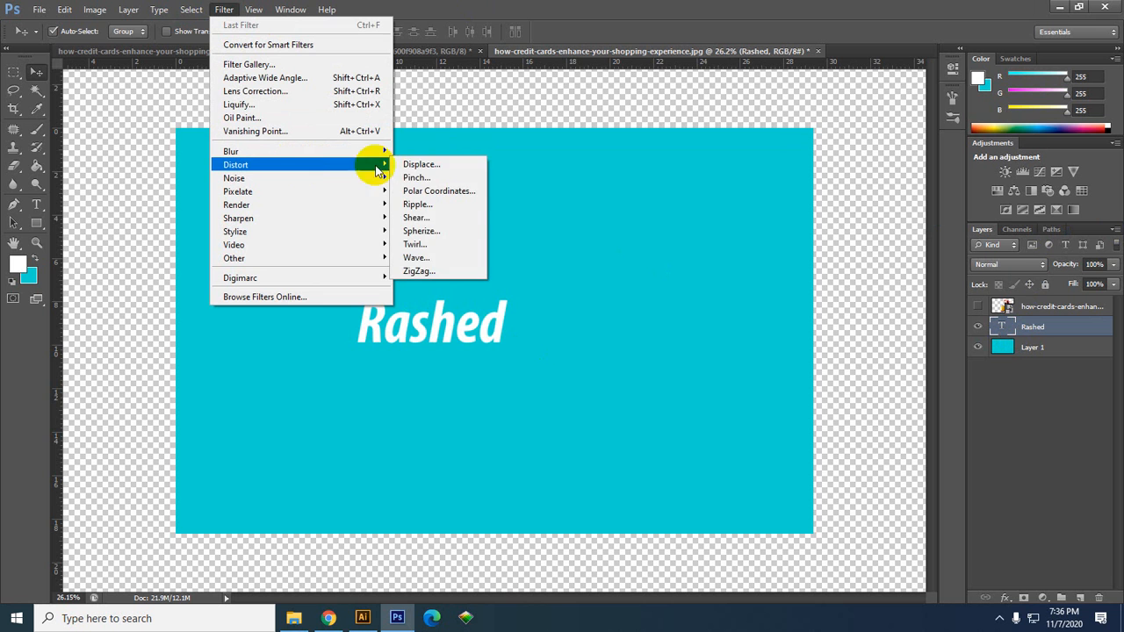
{"action": "left_click", "coordinate": [425, 260]}
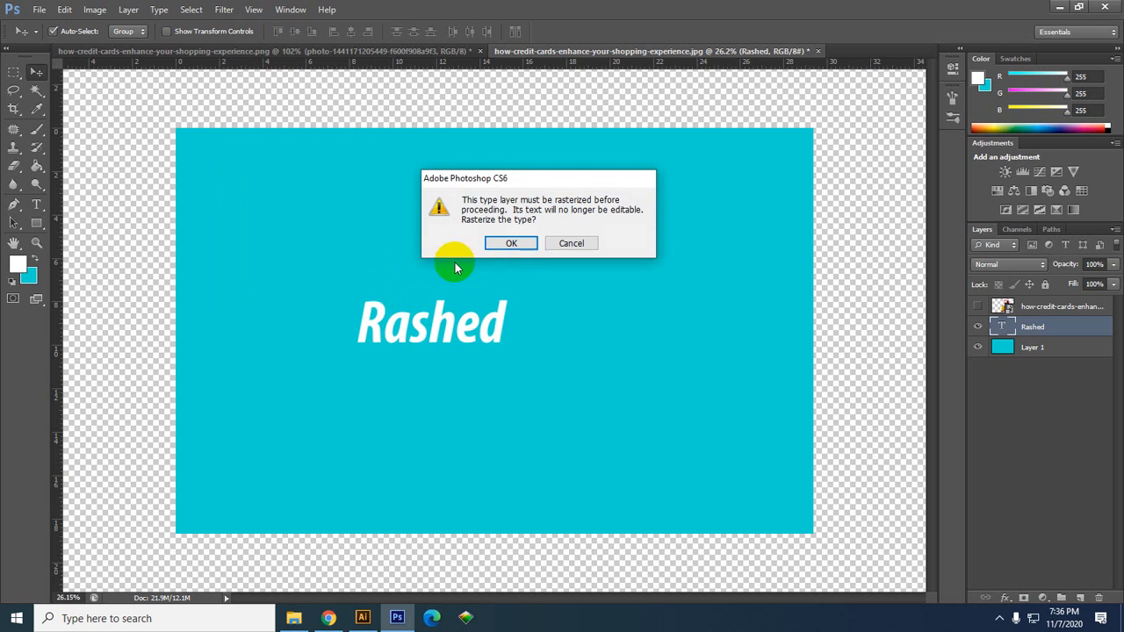
{"action": "left_click", "coordinate": [527, 244]}
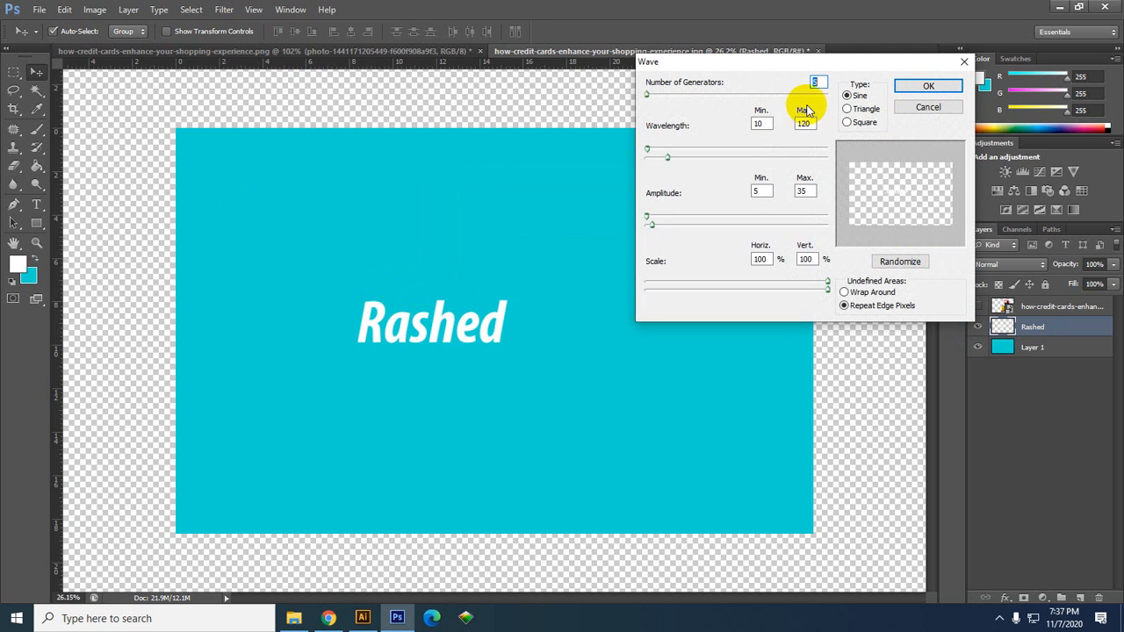
{"action": "left_click_drag", "start_coordinate": [854, 65], "coordinate": [750, 54]}
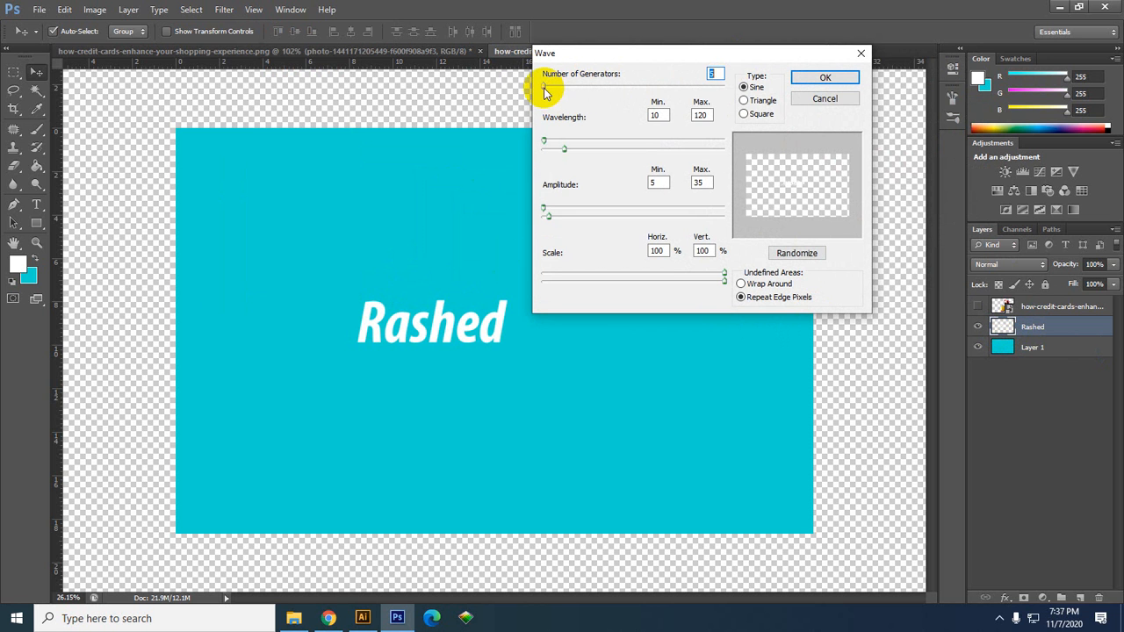
Try the Wave filter on the white name text with 1 generator and wavelength 1 to 125, and undo it.
{"action": "left_click_drag", "start_coordinate": [546, 91], "coordinate": [556, 91]}
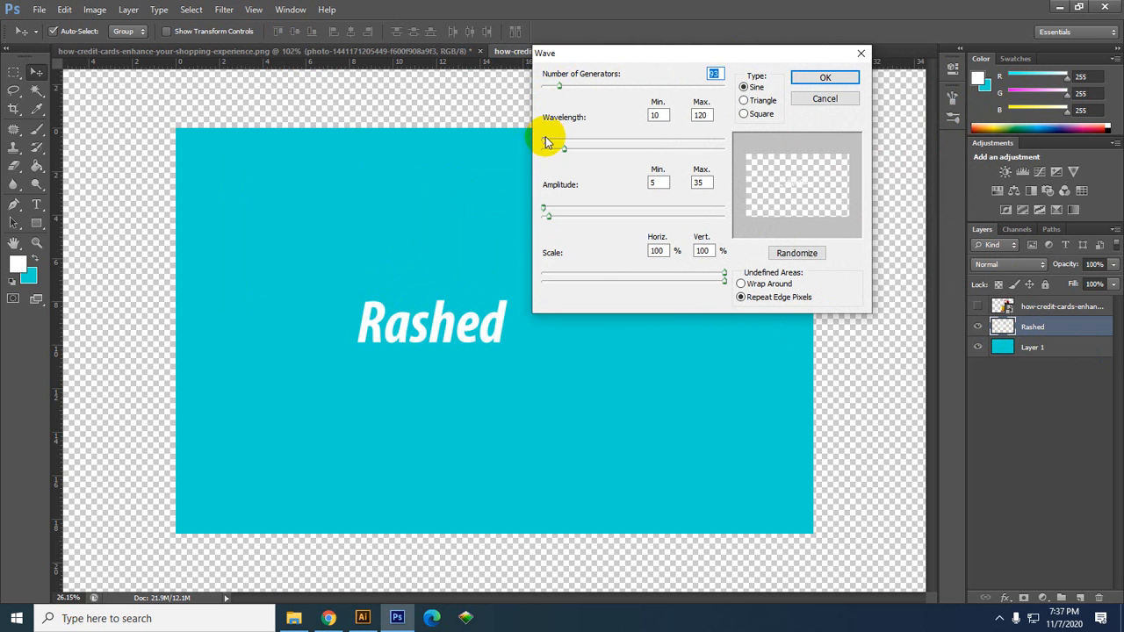
{"action": "left_click_drag", "start_coordinate": [546, 143], "coordinate": [500, 143]}
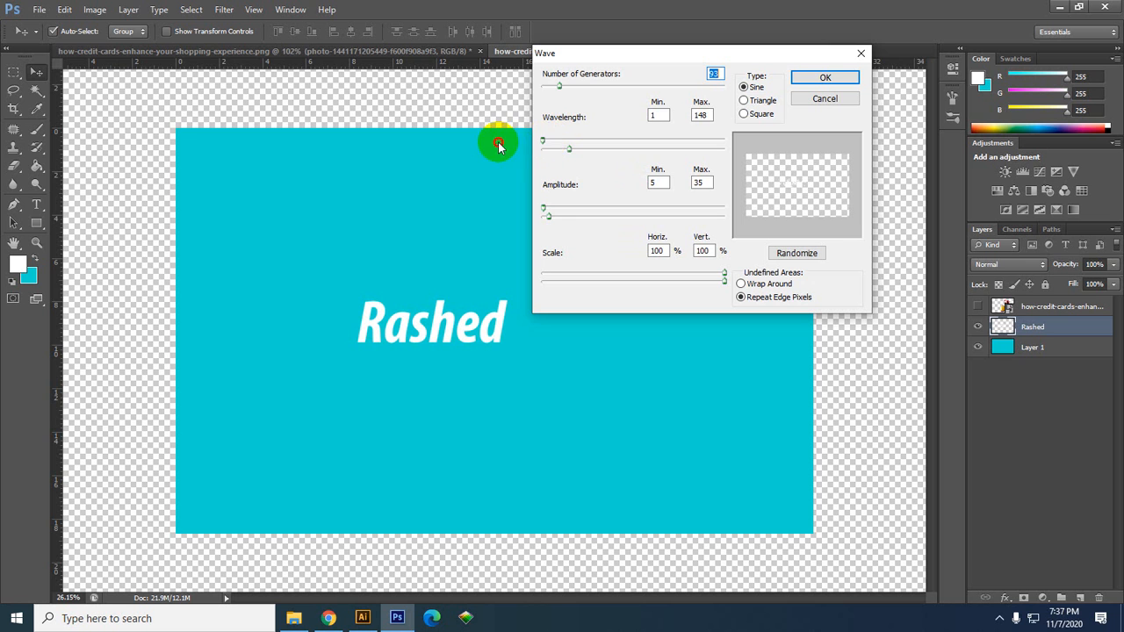
{"action": "left_click_drag", "start_coordinate": [561, 90], "coordinate": [551, 90]}
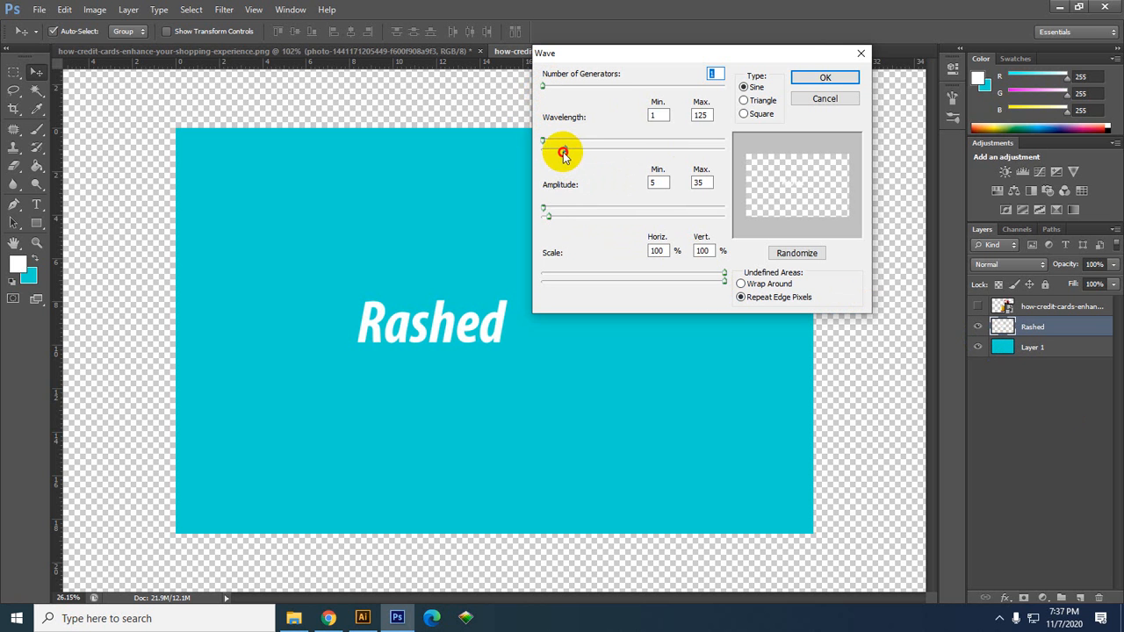
{"action": "left_click", "coordinate": [826, 77]}
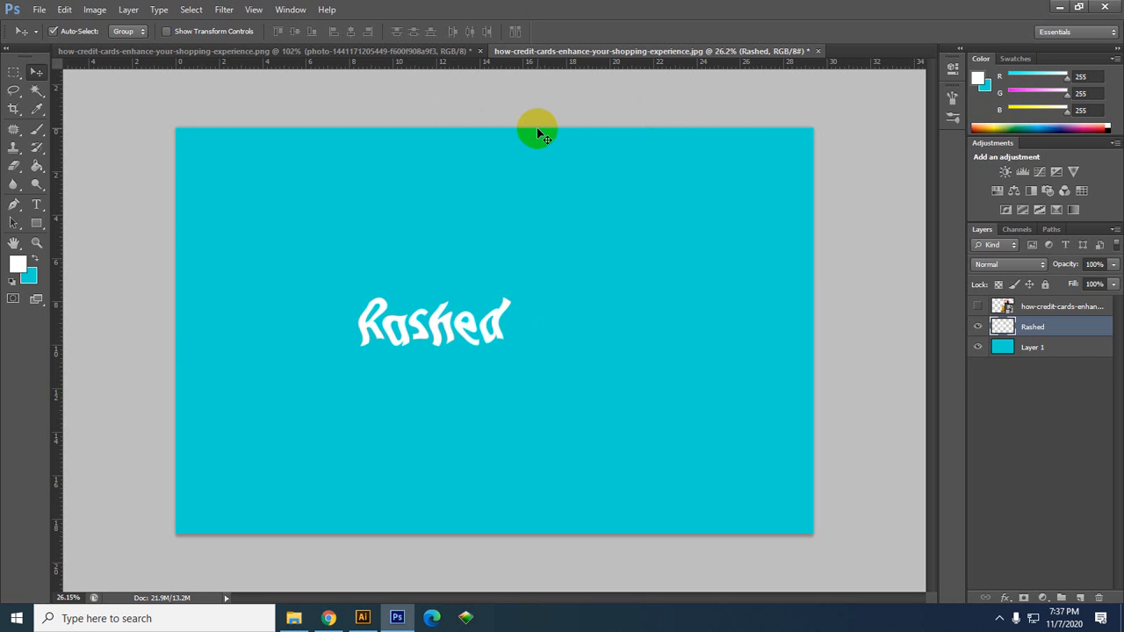
{"action": "key", "text": "ctrl+z"}
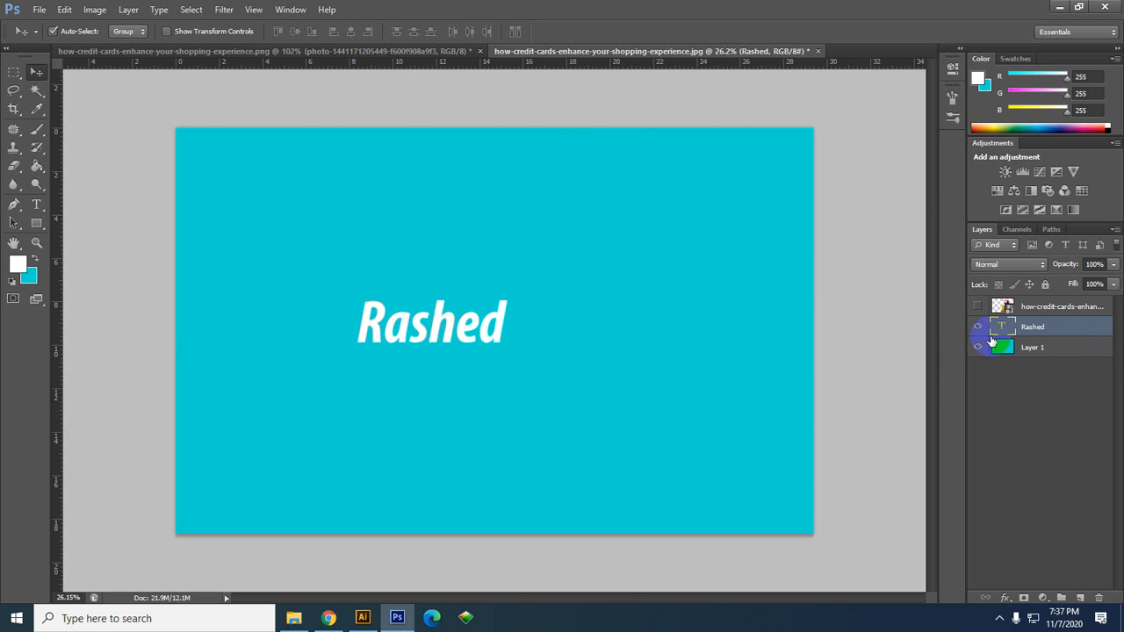
{"action": "key", "text": "ctrl+z"}
{"action": "key", "text": "ctrl+z"}
Recolour the whole name text to black 000000 and return to the Move tool.
{"action": "double_click", "coordinate": [1002, 326]}
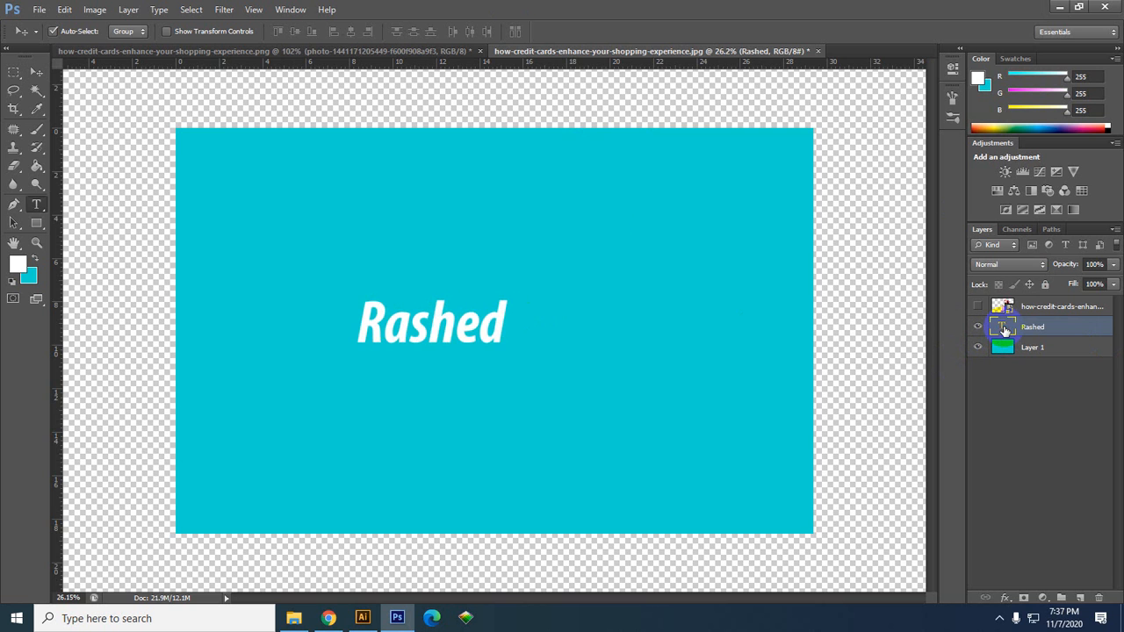
{"action": "left_click", "coordinate": [17, 264]}
{"action": "left_click_drag", "start_coordinate": [772, 225], "coordinate": [723, 347]}
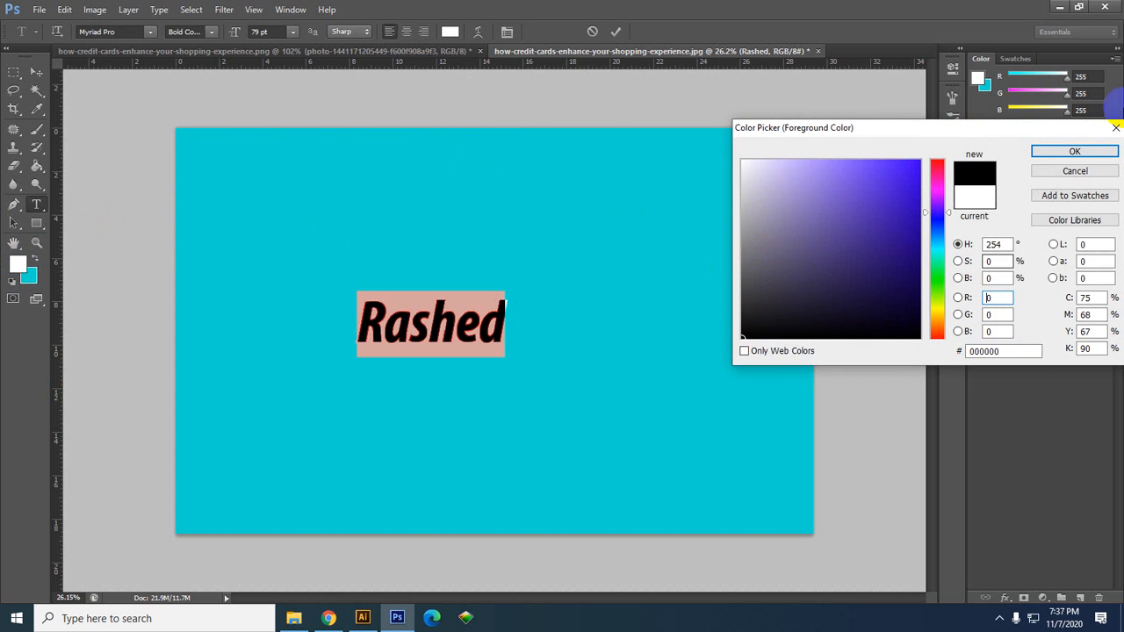
{"action": "key", "text": "Return"}
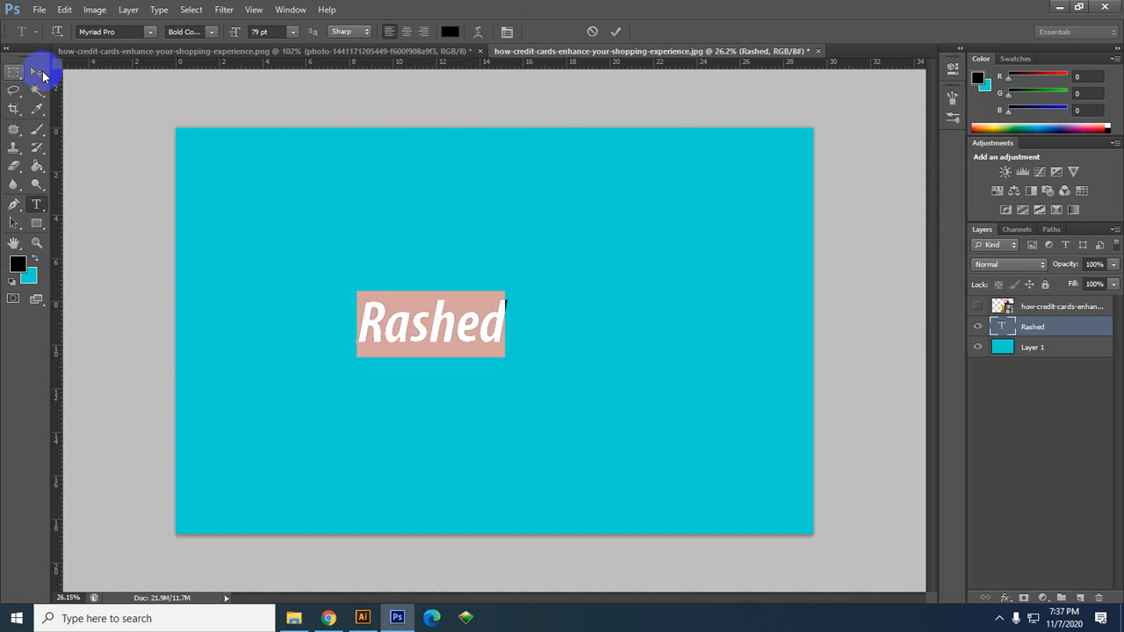
{"action": "left_click", "coordinate": [35, 75]}
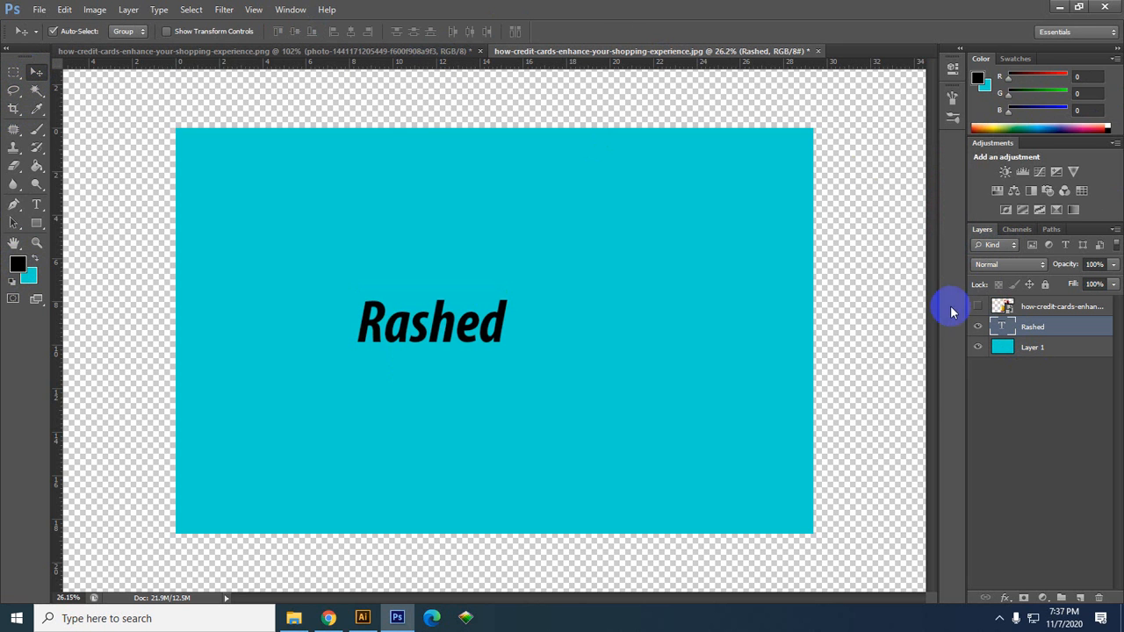
Start the Wave filter on the black name text, rasterizing the type, and set the number of generators to 1.
{"action": "left_click", "coordinate": [224, 9]}
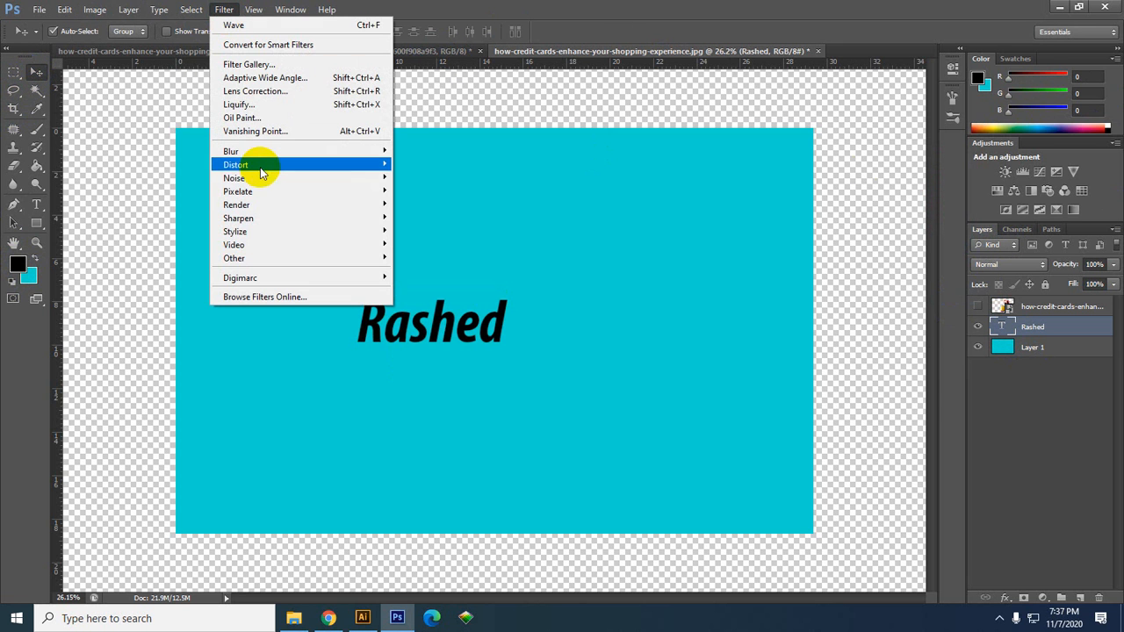
{"action": "mouse_move", "coordinate": [269, 168]}
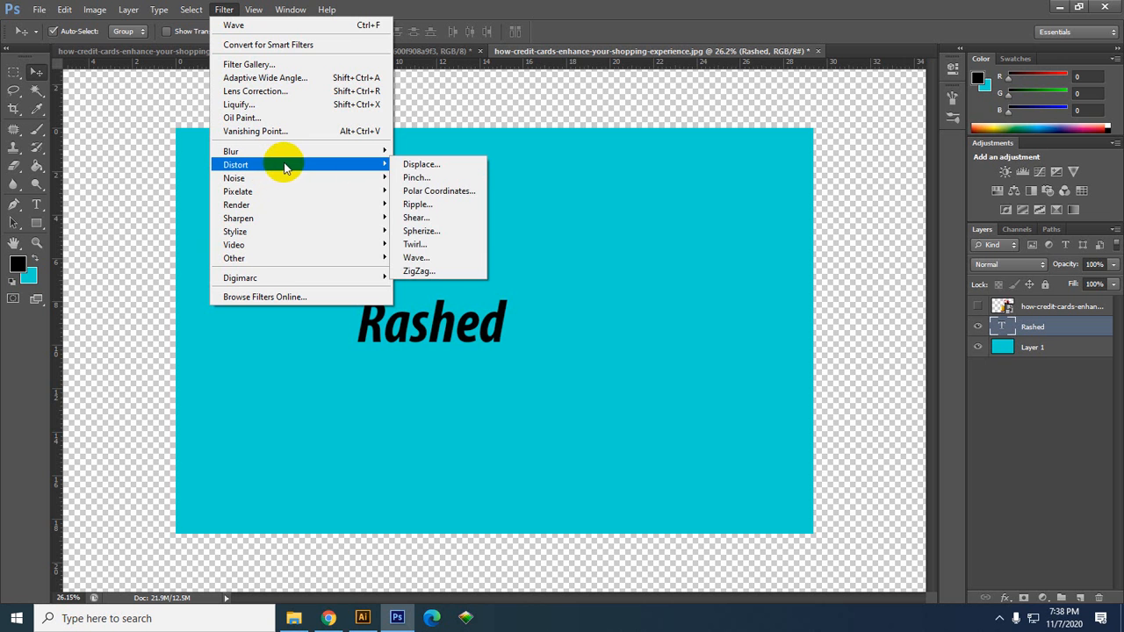
{"action": "left_click", "coordinate": [416, 257]}
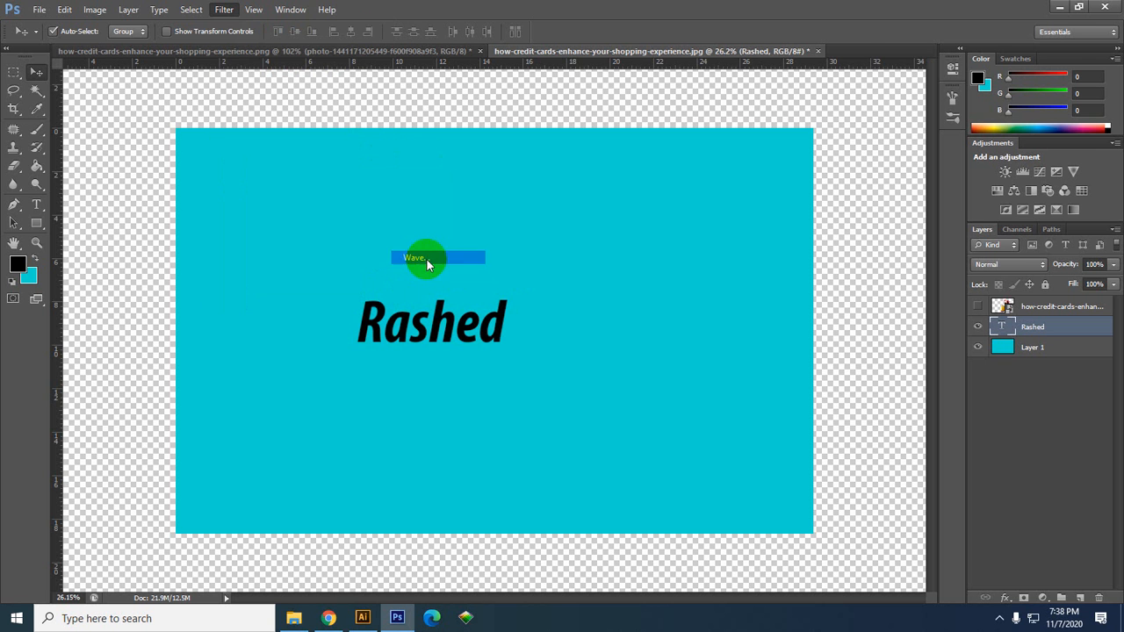
{"action": "left_click", "coordinate": [515, 247]}
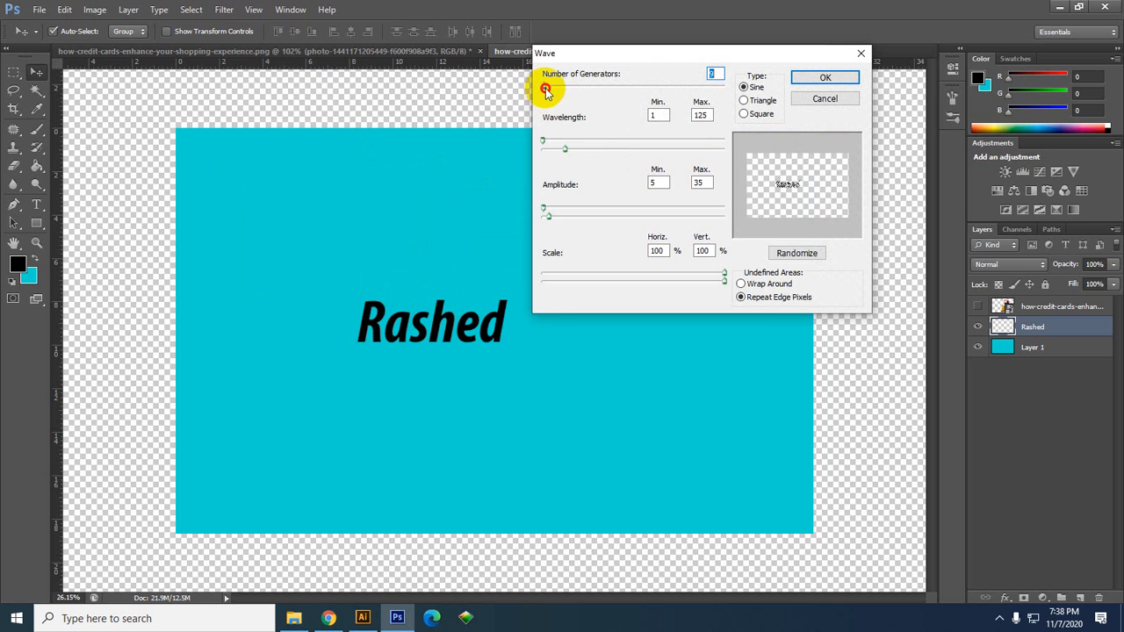
{"action": "left_click_drag", "start_coordinate": [540, 88], "coordinate": [525, 90]}
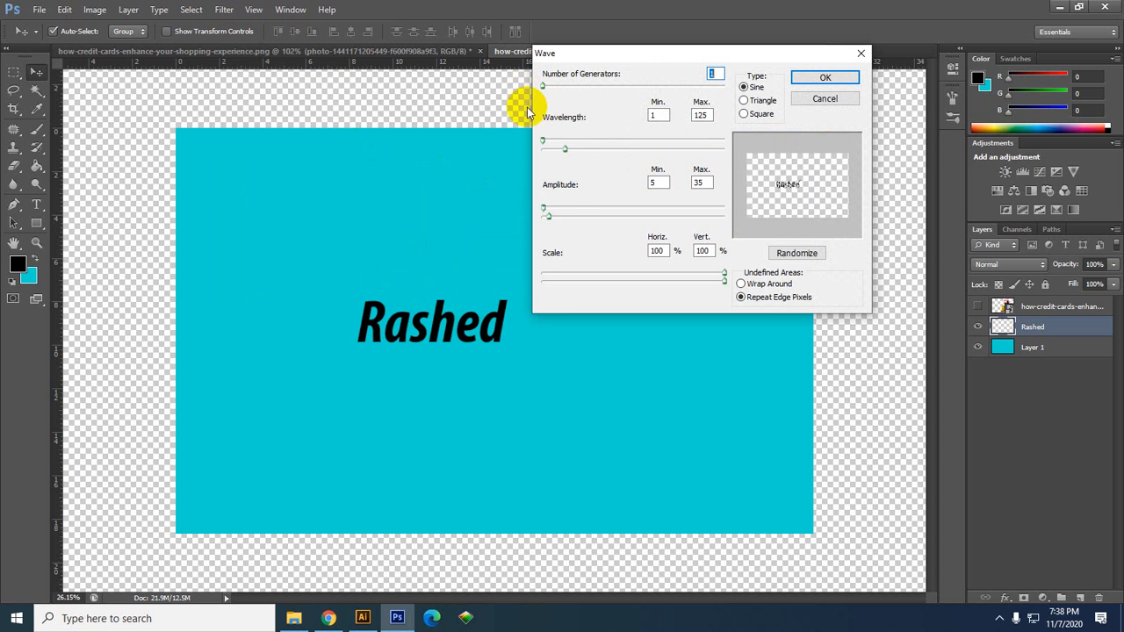
Set the wave amplitude to 1 to 14 and the minimum wavelength to 36, apply the filter and undo it.
{"action": "left_click_drag", "start_coordinate": [544, 208], "coordinate": [477, 202]}
{"action": "mouse_move", "coordinate": [563, 217]}
{"action": "left_mouse_down"}
{"action": "mouse_move", "coordinate": [535, 216]}
{"action": "mouse_move", "coordinate": [546, 222]}
{"action": "left_mouse_up"}
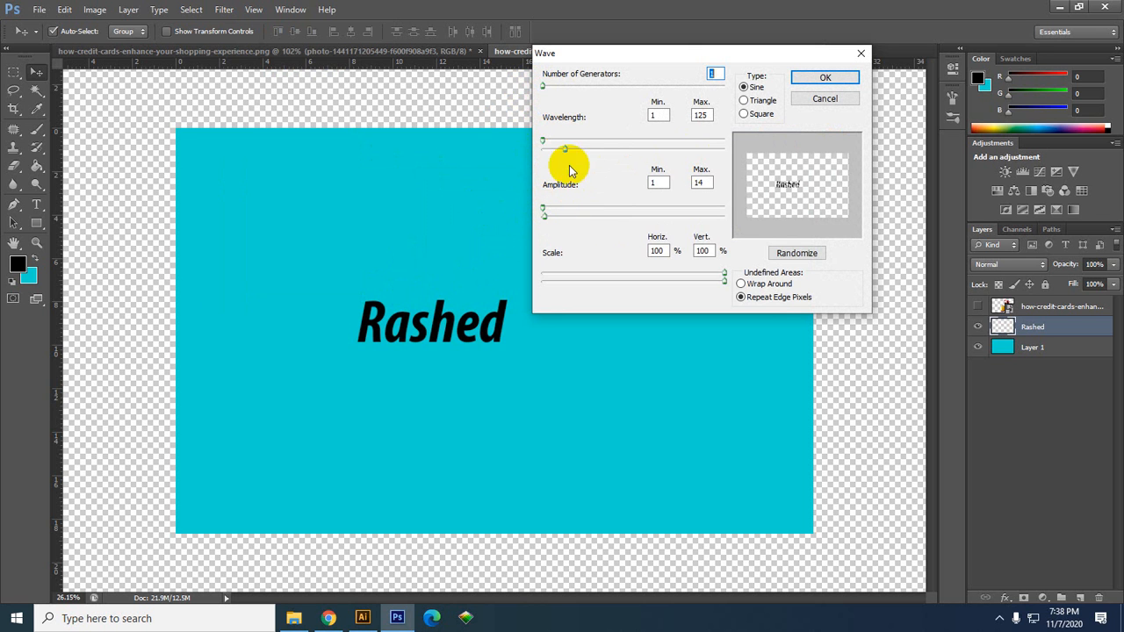
{"action": "left_click_drag", "start_coordinate": [543, 89], "coordinate": [547, 91]}
{"action": "left_click", "coordinate": [713, 73]}
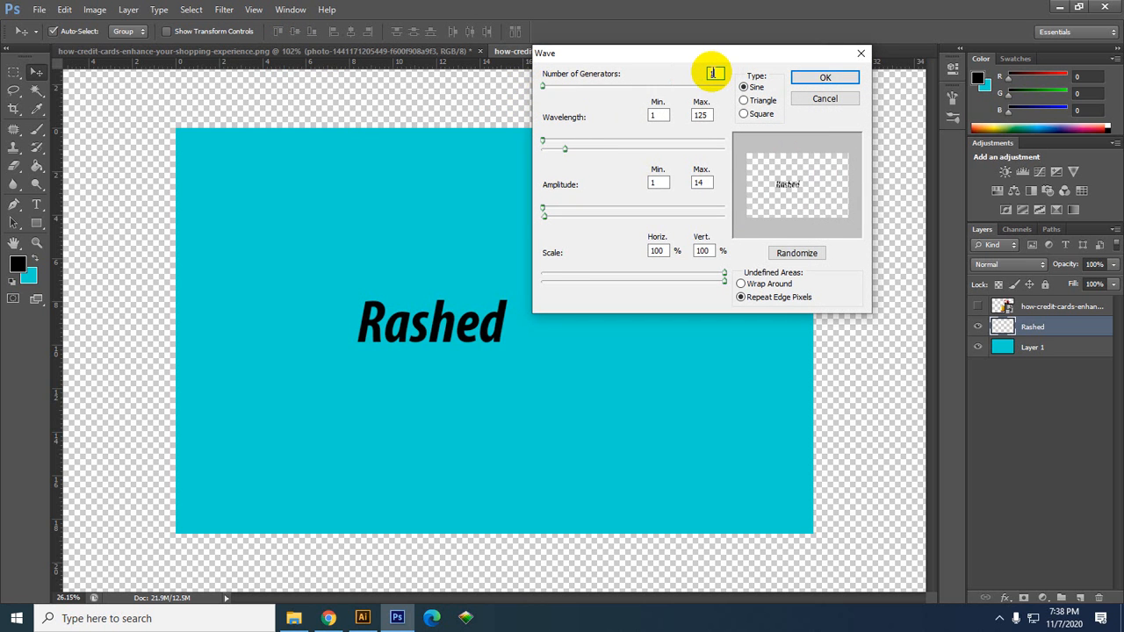
{"action": "left_click_drag", "start_coordinate": [544, 141], "coordinate": [548, 140]}
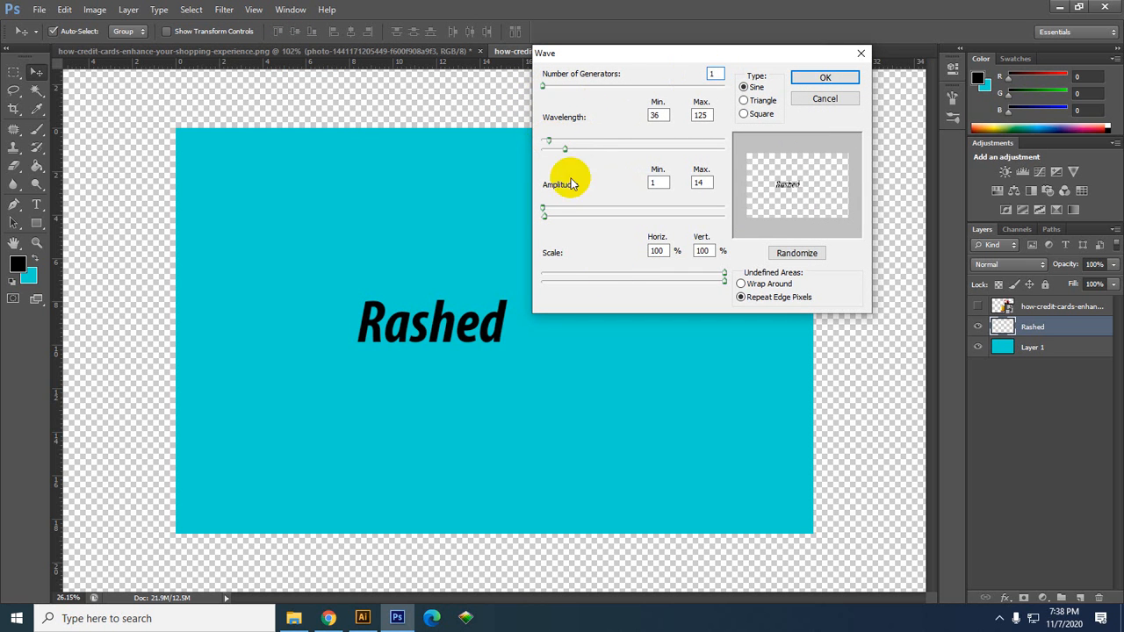
{"action": "left_click", "coordinate": [857, 81]}
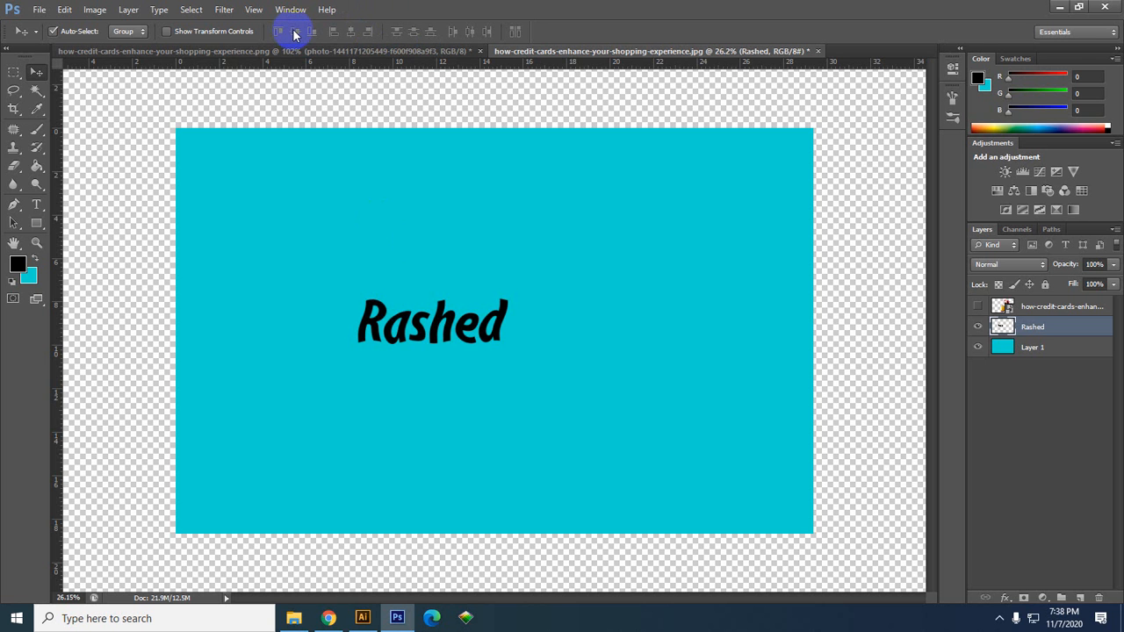
{"action": "key", "text": "ctrl+z"}
Apply the Stylize Wind filter to the name text with the Wind method from the right, rasterizing the type.
{"action": "left_click", "coordinate": [226, 10]}
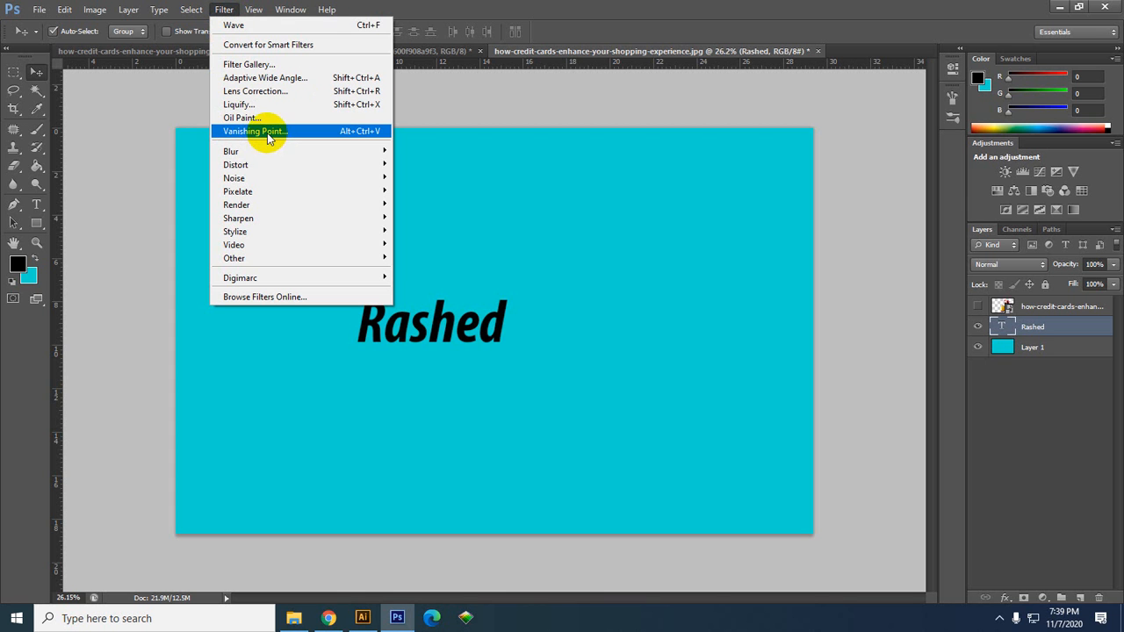
{"action": "mouse_move", "coordinate": [303, 170]}
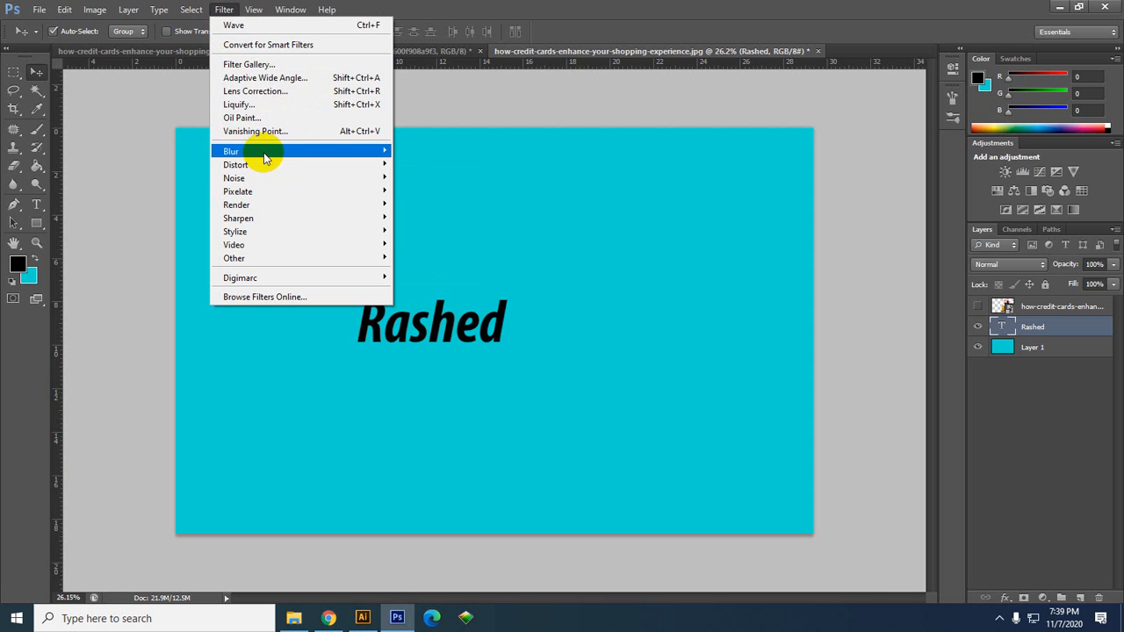
{"action": "mouse_move", "coordinate": [251, 155]}
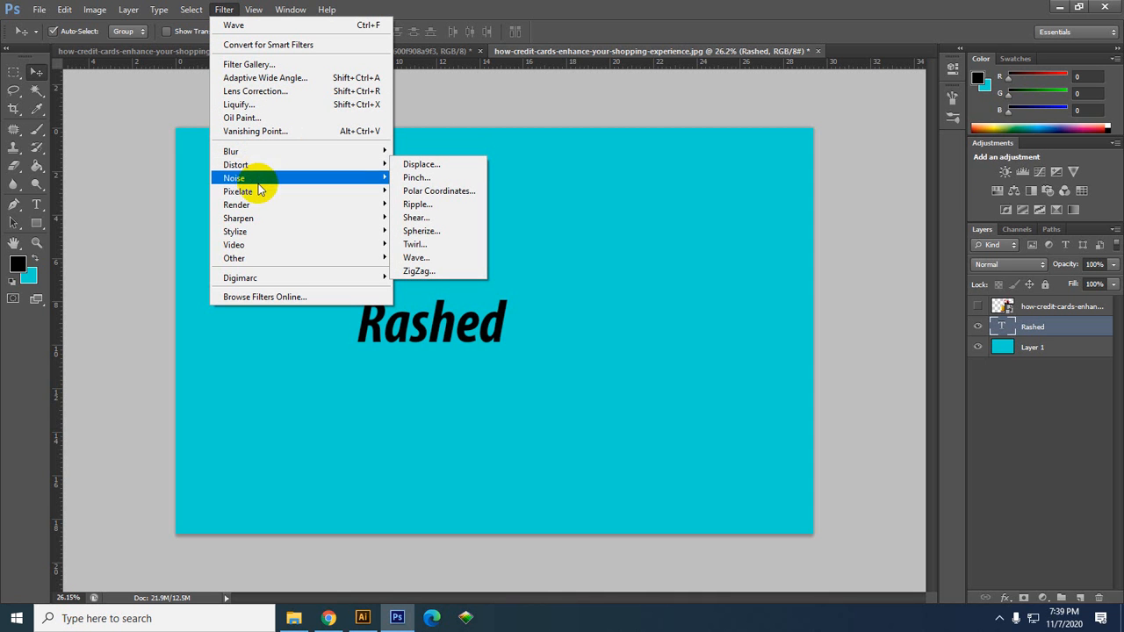
{"action": "mouse_move", "coordinate": [261, 223]}
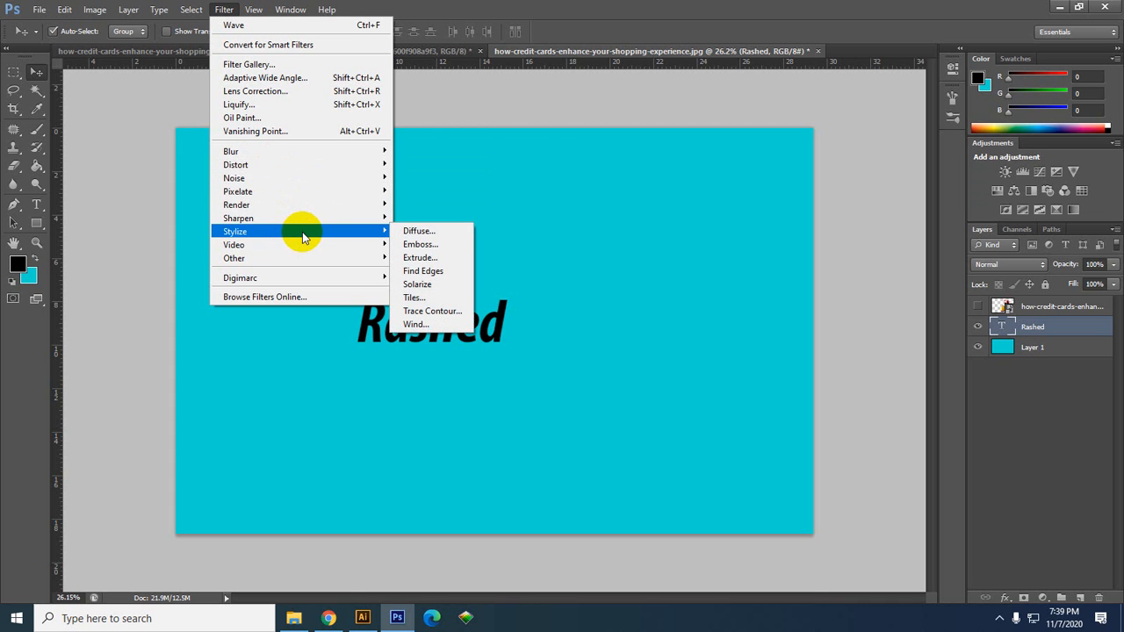
{"action": "left_click", "coordinate": [413, 326]}
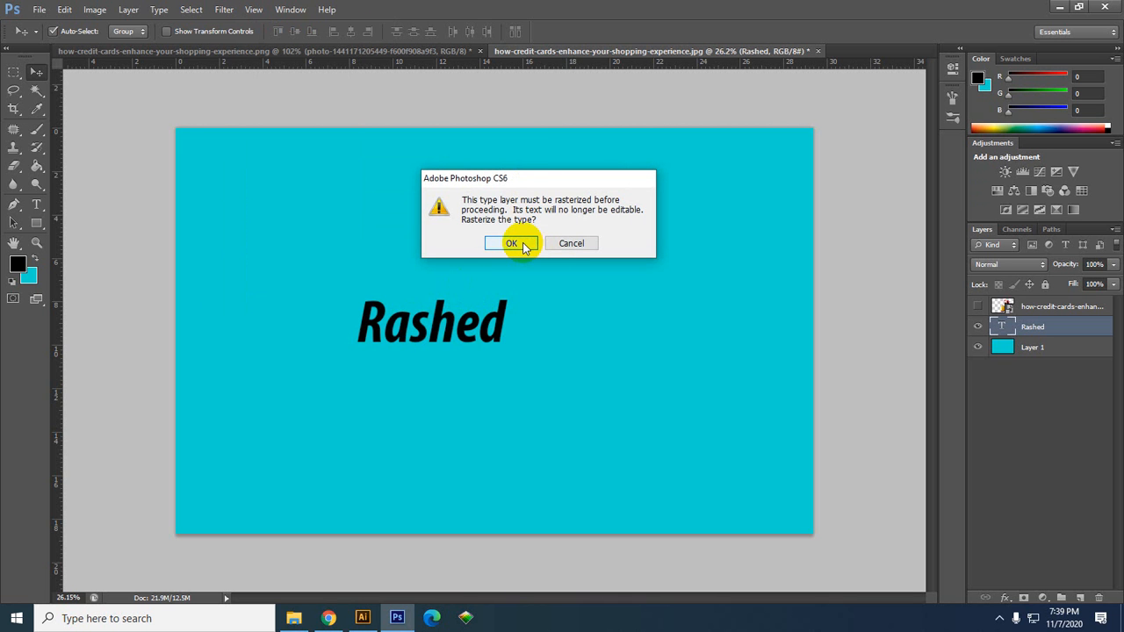
{"action": "left_click", "coordinate": [524, 246]}
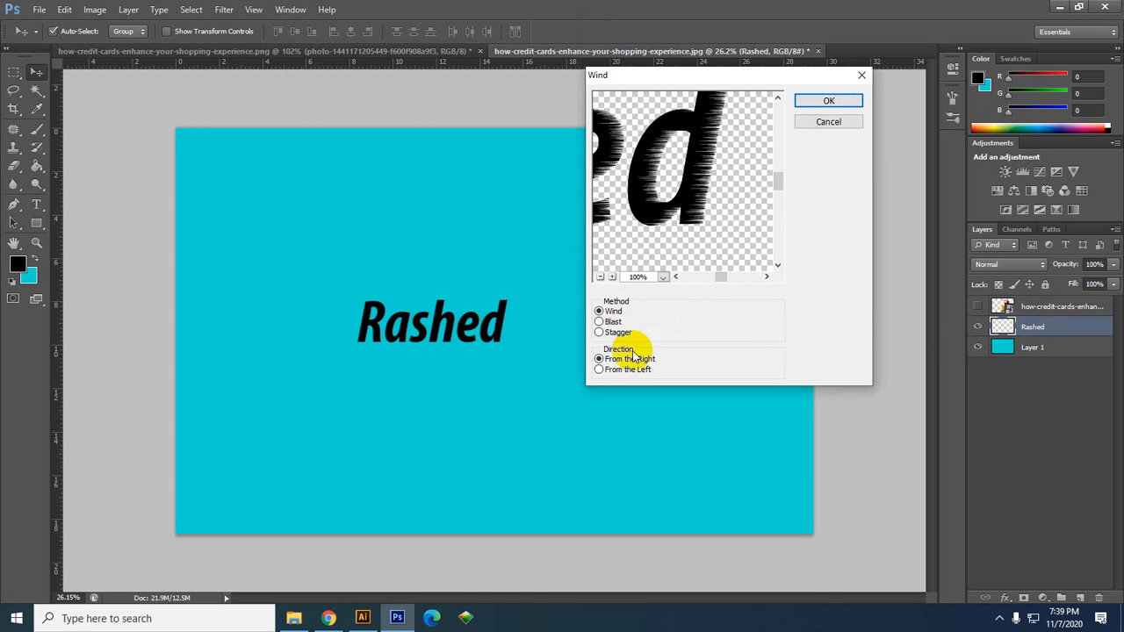
{"action": "left_click", "coordinate": [812, 101]}
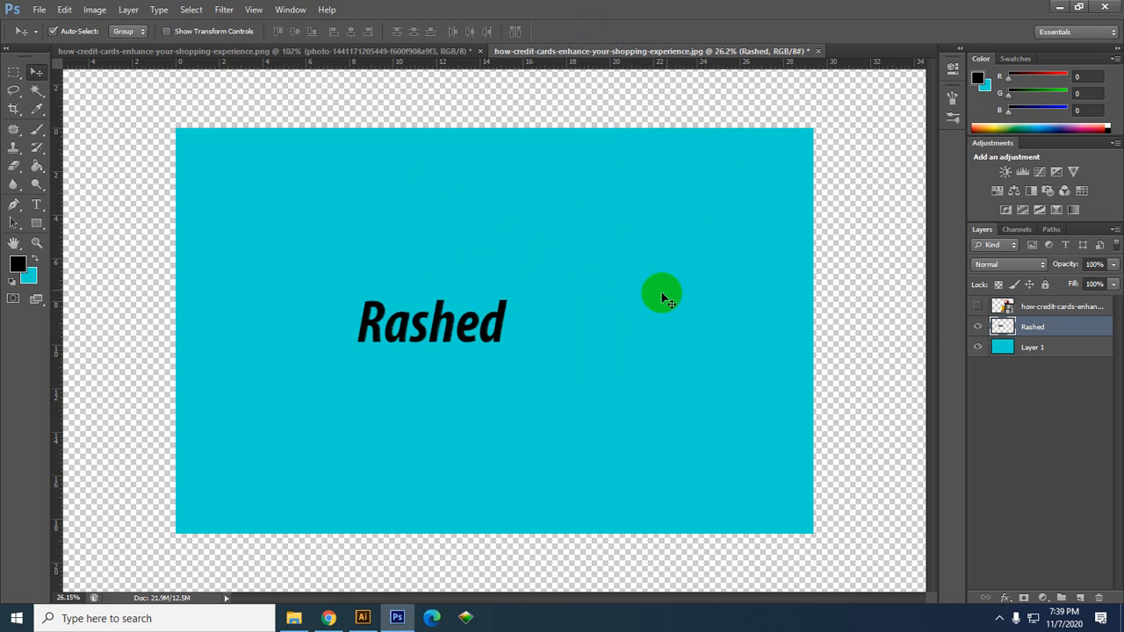
Inspect the streaked letter edges of the name up close and undo the Wind filter.
{"action": "scroll", "coordinate": [402, 331], "scroll_direction": "up", "scroll_amount": 6}
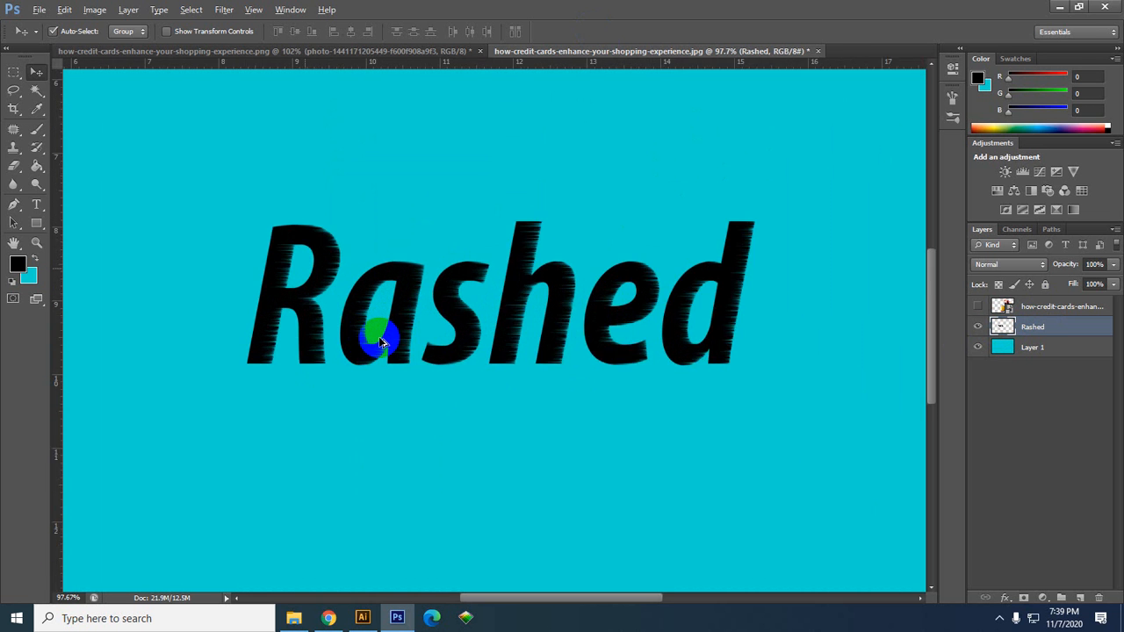
{"action": "scroll", "coordinate": [387, 343], "scroll_direction": "down", "scroll_amount": 1}
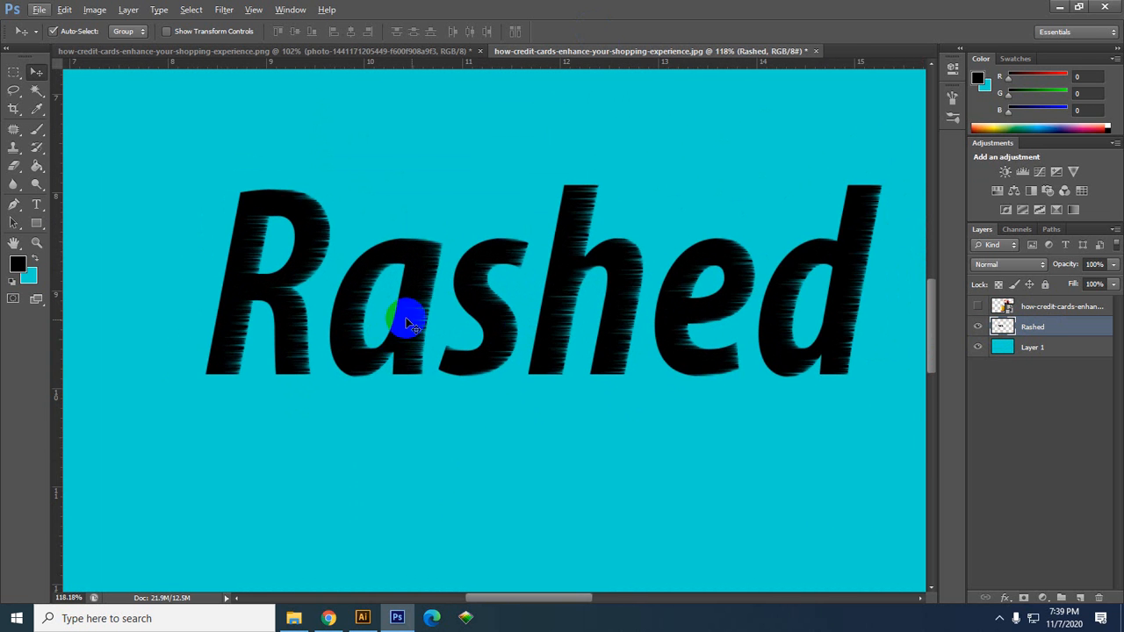
{"action": "scroll", "coordinate": [516, 355], "scroll_direction": "up", "scroll_amount": 2}
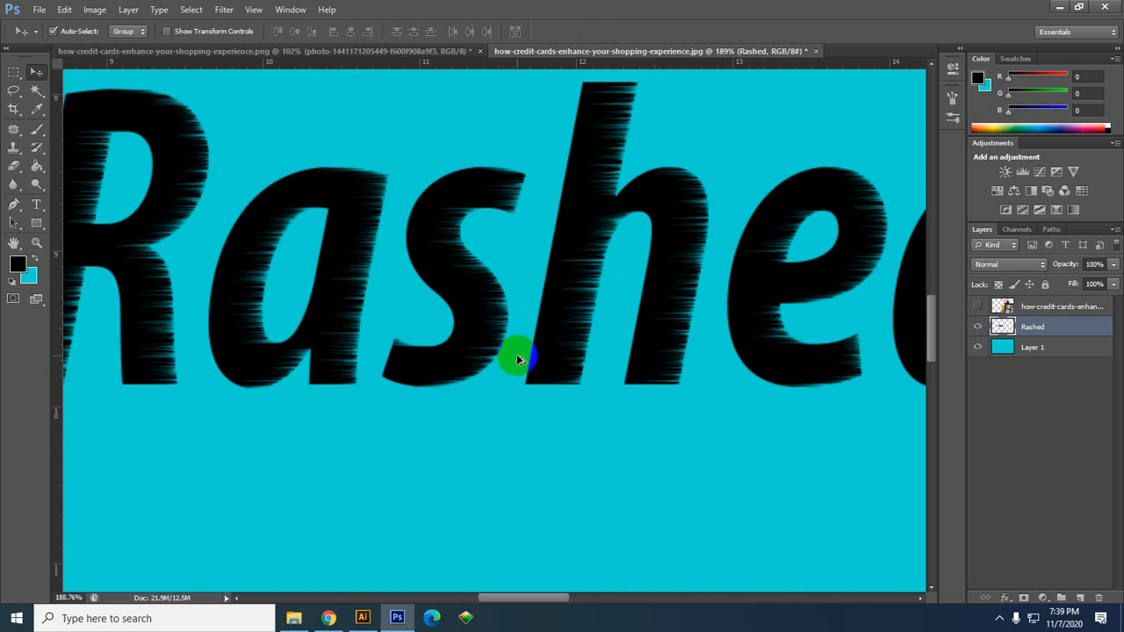
{"action": "key", "text": "ctrl+z"}
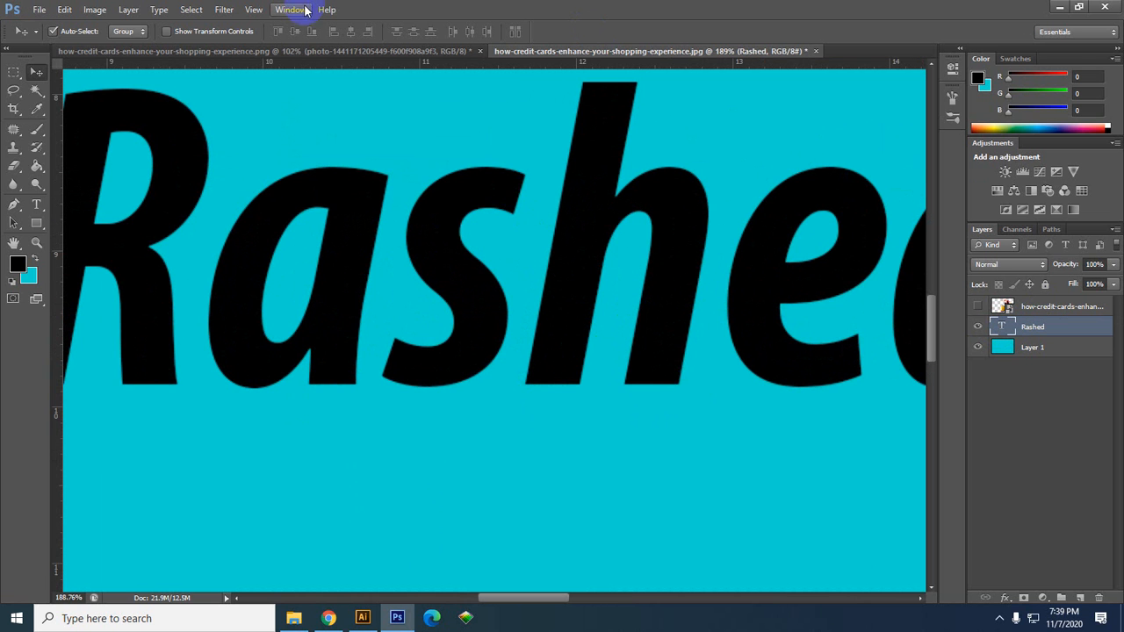
Start the Stylize Wind filter on the name text, rasterizing the type, and compare the Wind, Blast and Stagger methods and both directions.
{"action": "left_click", "coordinate": [224, 9]}
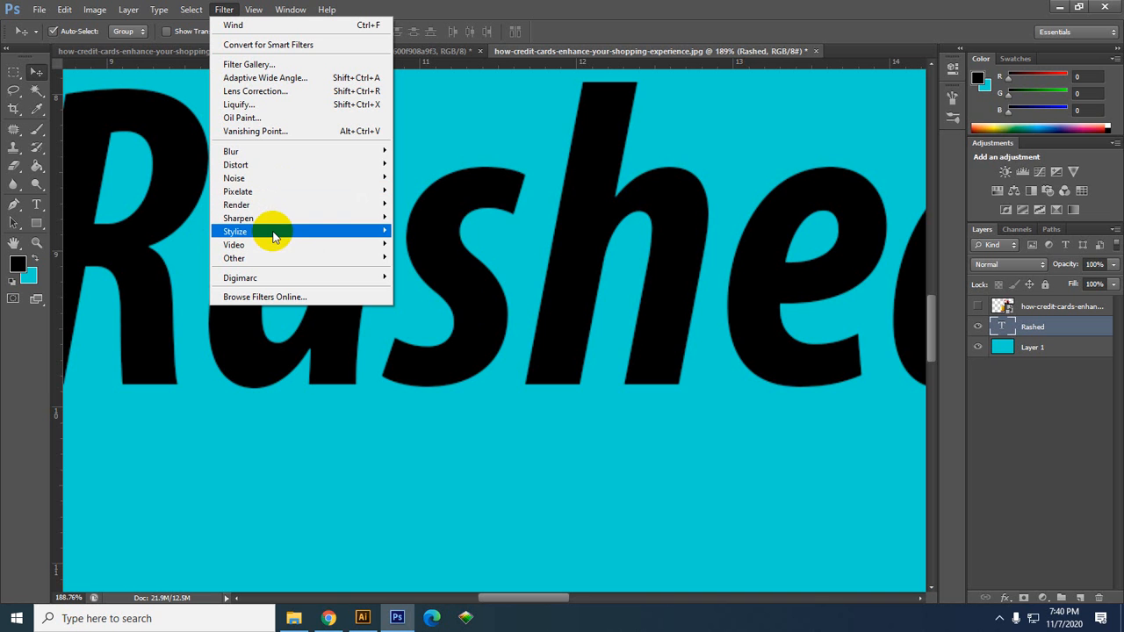
{"action": "mouse_move", "coordinate": [289, 231]}
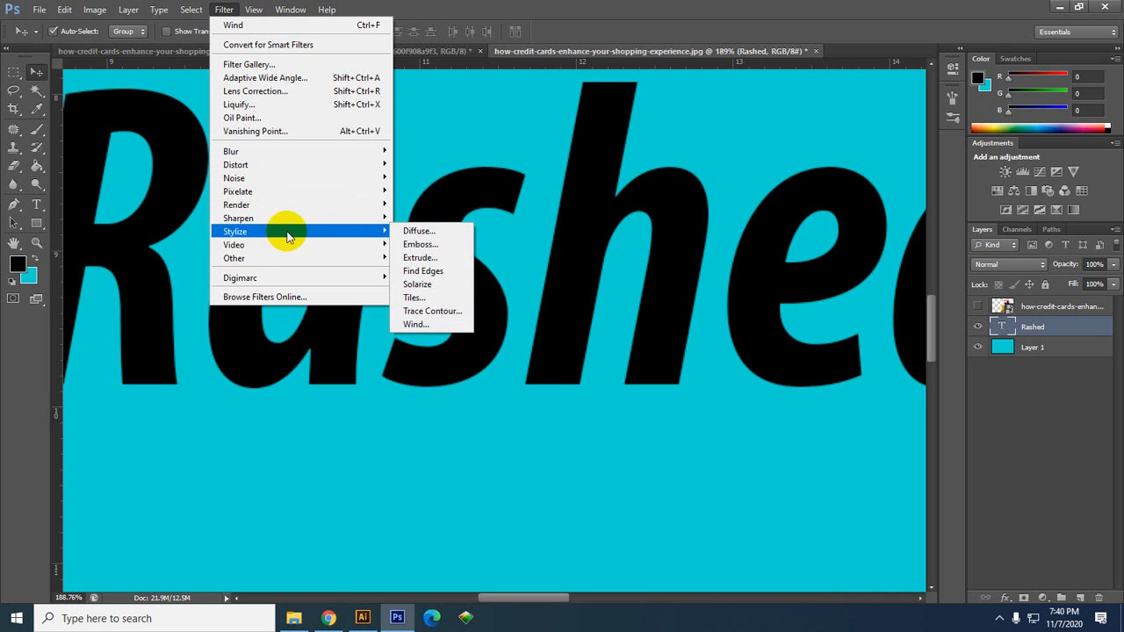
{"action": "left_click", "coordinate": [444, 324]}
{"action": "left_click", "coordinate": [511, 243]}
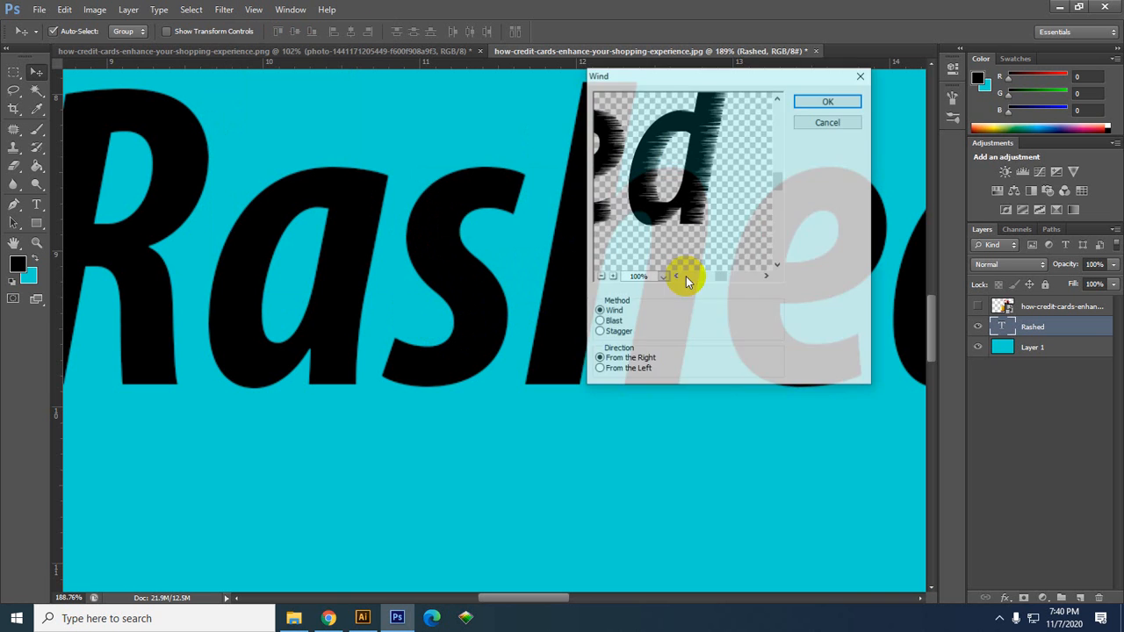
{"action": "left_click_drag", "start_coordinate": [682, 280], "coordinate": [718, 280]}
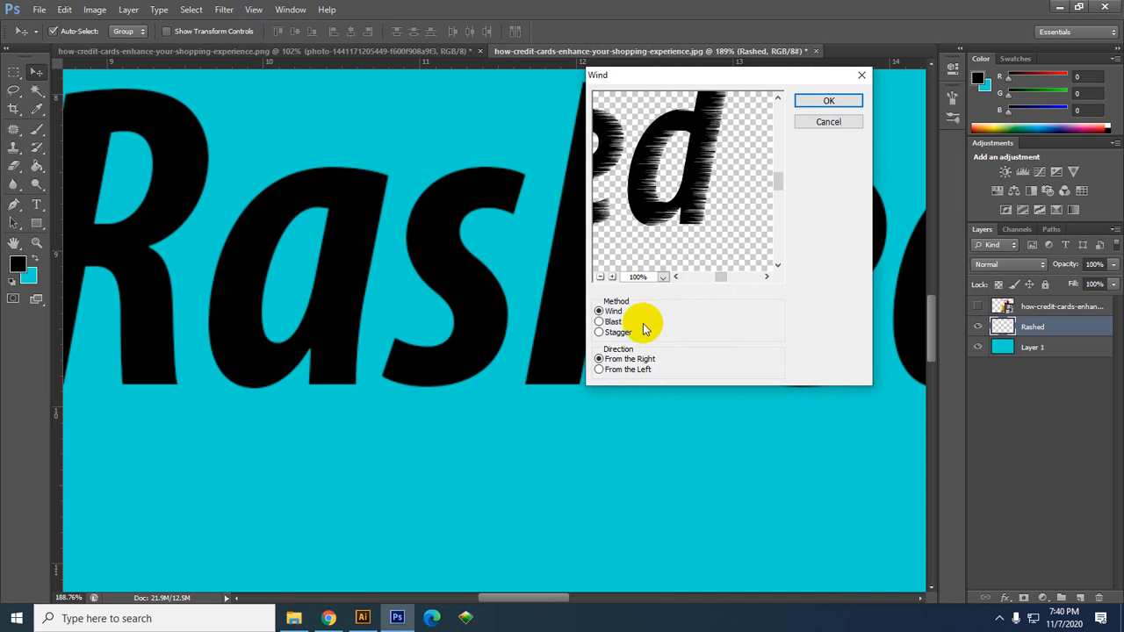
{"action": "left_click", "coordinate": [612, 322]}
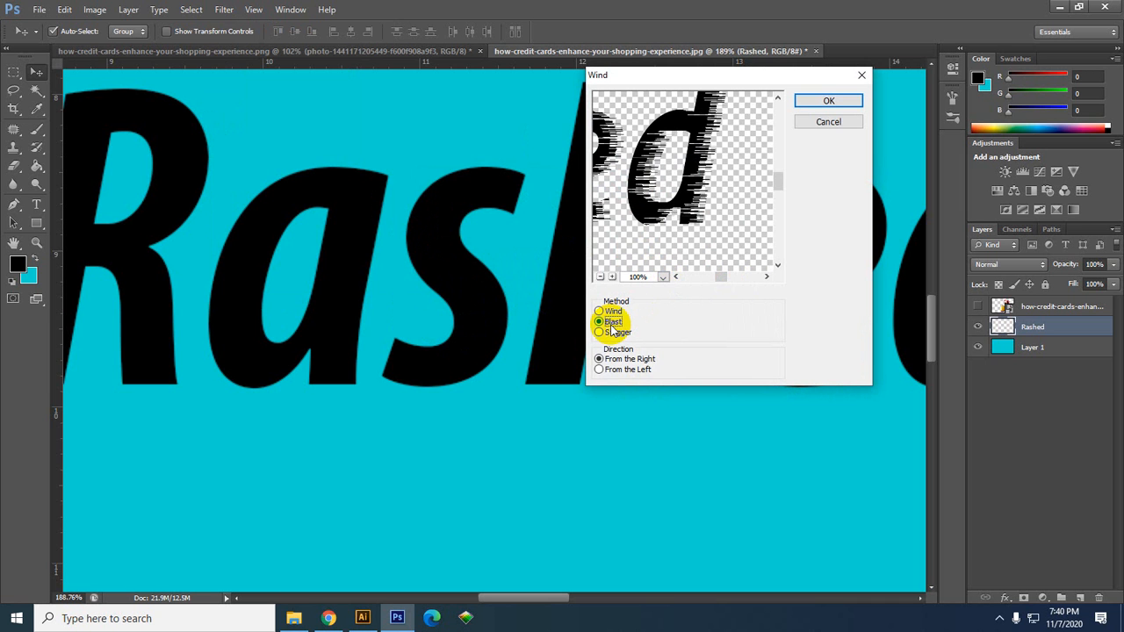
{"action": "left_click", "coordinate": [615, 332]}
{"action": "left_click", "coordinate": [612, 321]}
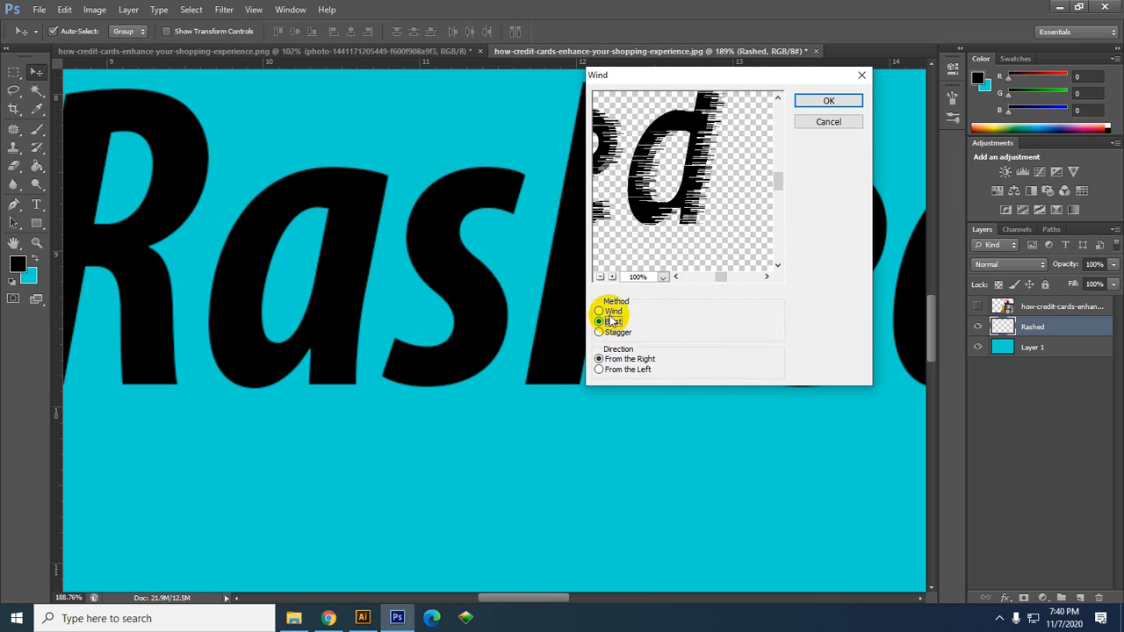
{"action": "left_click", "coordinate": [612, 312]}
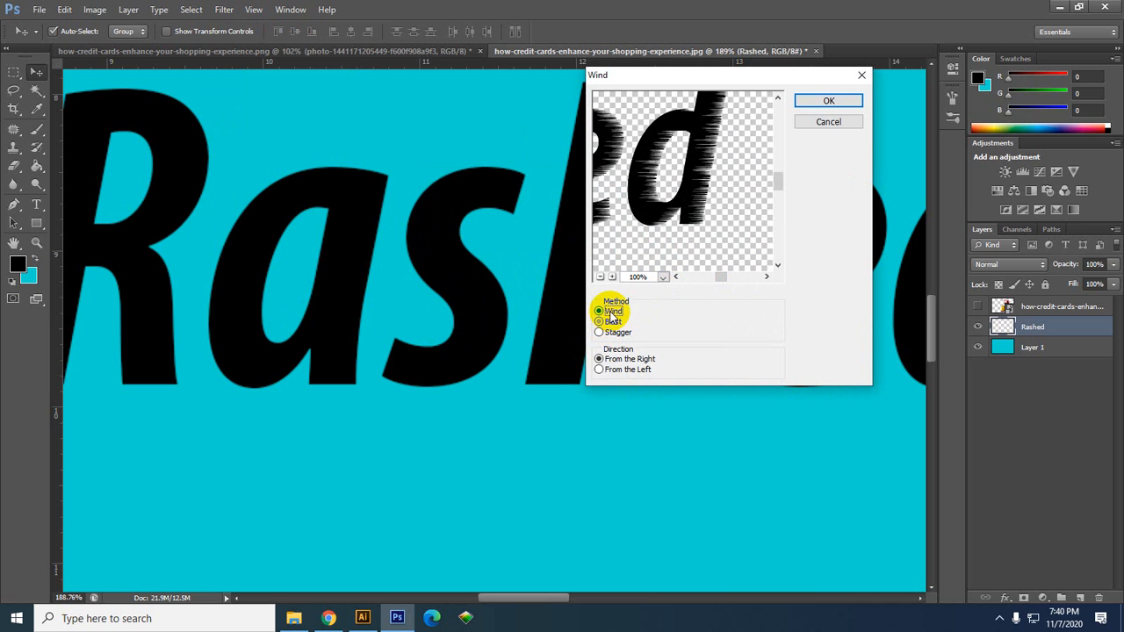
{"action": "left_click", "coordinate": [619, 370]}
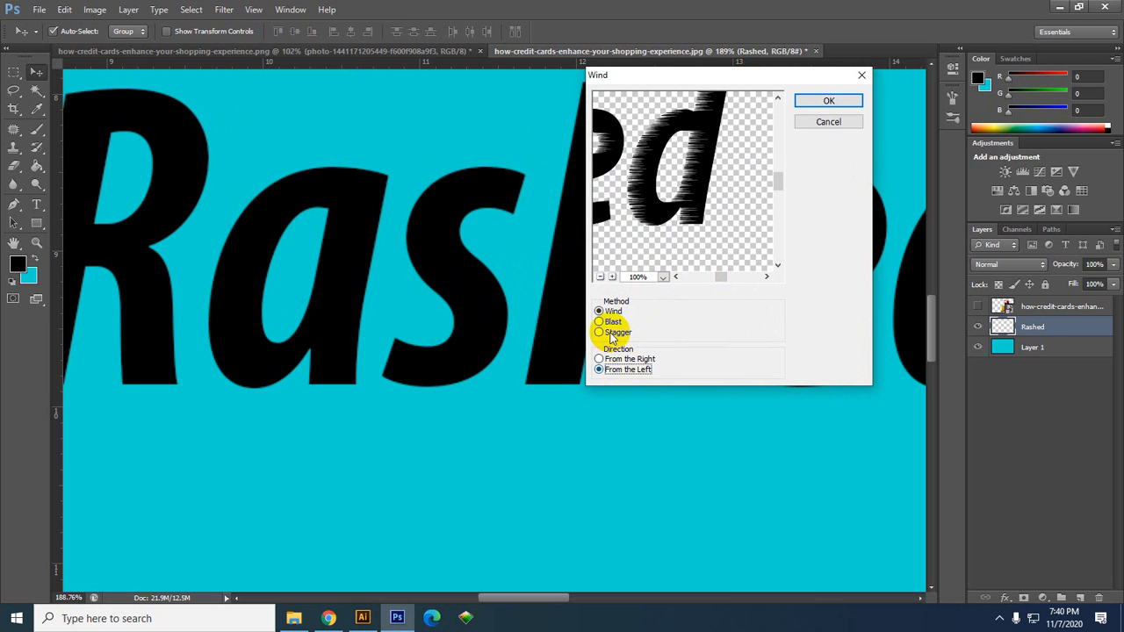
{"action": "left_click", "coordinate": [613, 360]}
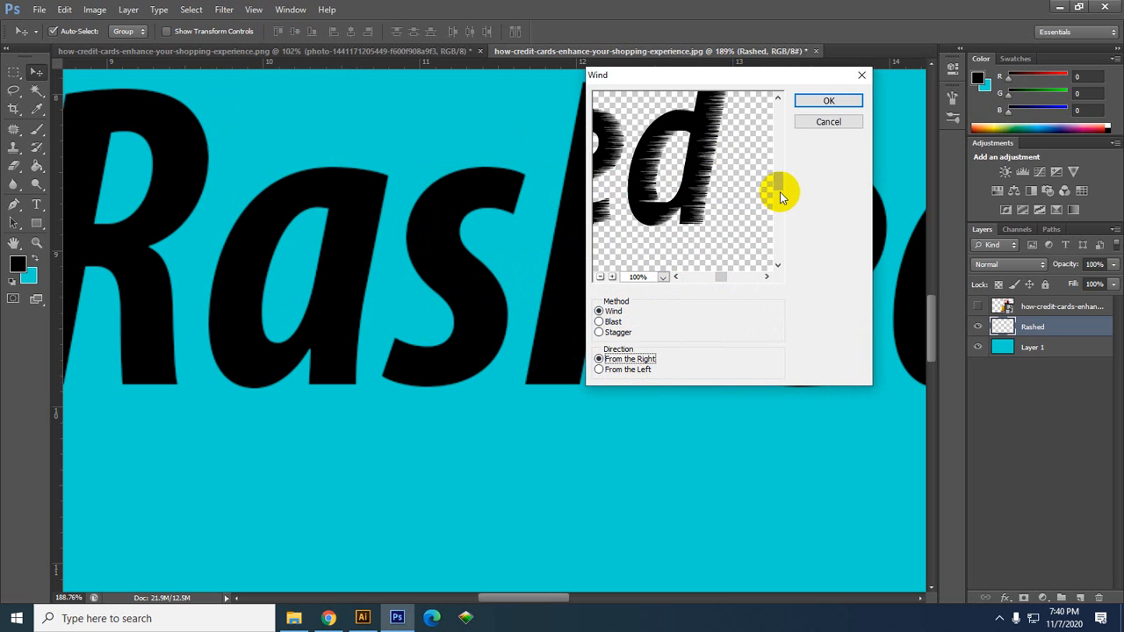
Examine the streaked letter edges in the Wind filter preview, enlarging it to 200%.
{"action": "key", "text": "alt"}
{"action": "mouse_move", "coordinate": [778, 182]}
{"action": "left_mouse_down"}
{"action": "mouse_move", "coordinate": [785, 258]}
{"action": "mouse_move", "coordinate": [779, 172]}
{"action": "mouse_move", "coordinate": [778, 183]}
{"action": "left_mouse_up"}
{"action": "scroll", "coordinate": [673, 209], "scroll_direction": "up", "scroll_amount": 3}
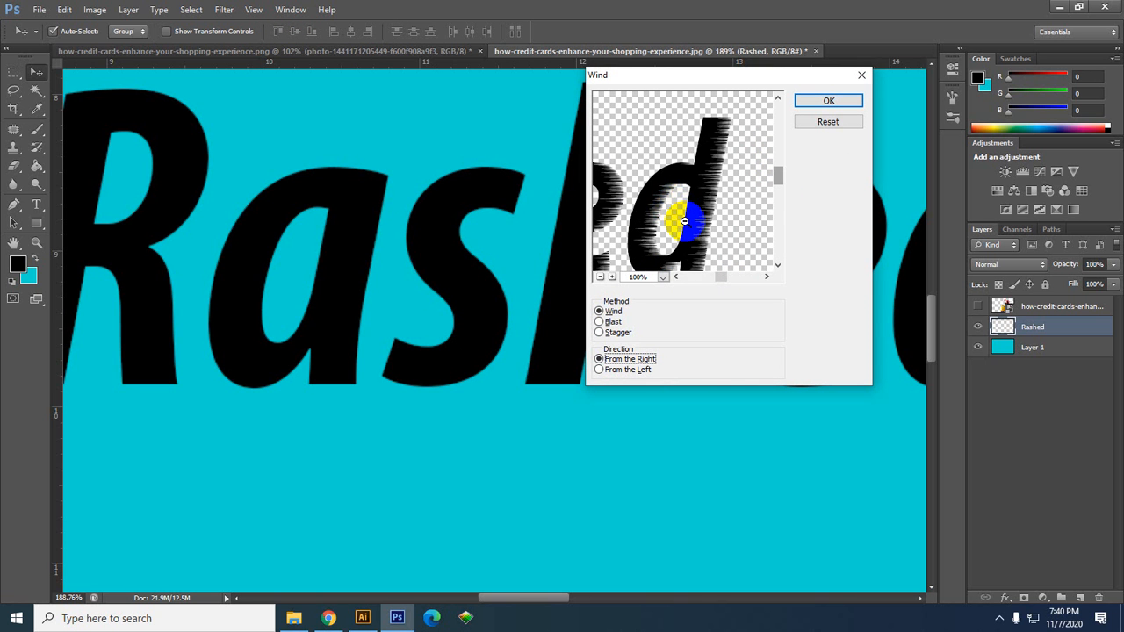
{"action": "left_click", "coordinate": [693, 221]}
{"action": "left_click", "coordinate": [691, 218]}
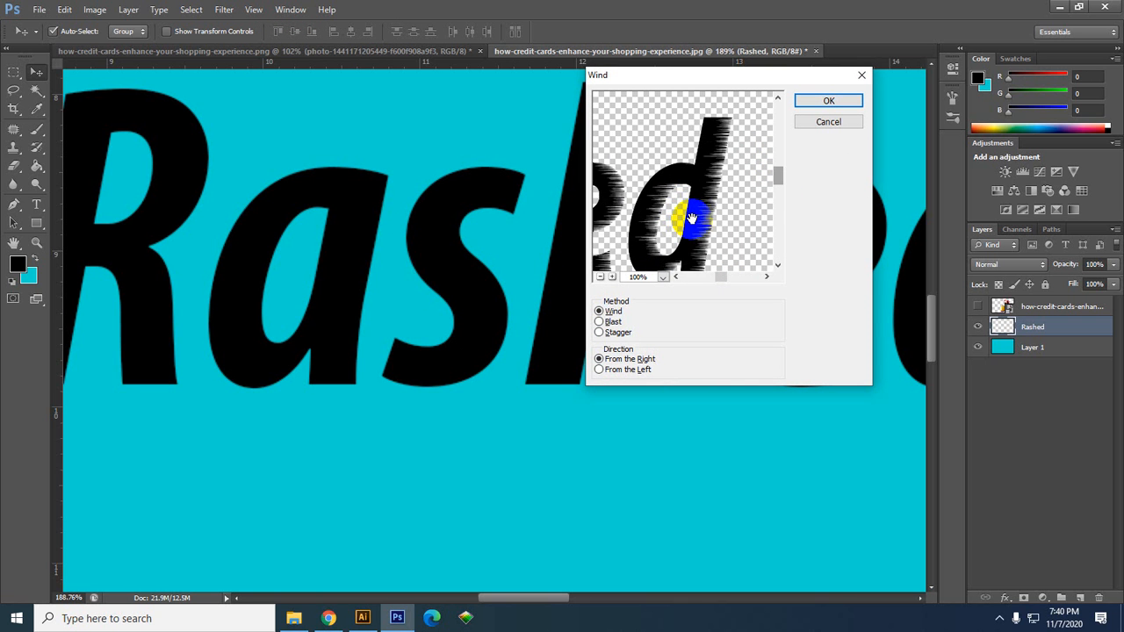
{"action": "left_click", "coordinate": [700, 219]}
{"action": "left_click", "coordinate": [714, 218]}
{"action": "left_click", "coordinate": [717, 217]}
{"action": "left_click_drag", "start_coordinate": [716, 217], "coordinate": [741, 217]}
{"action": "left_click", "coordinate": [719, 221]}
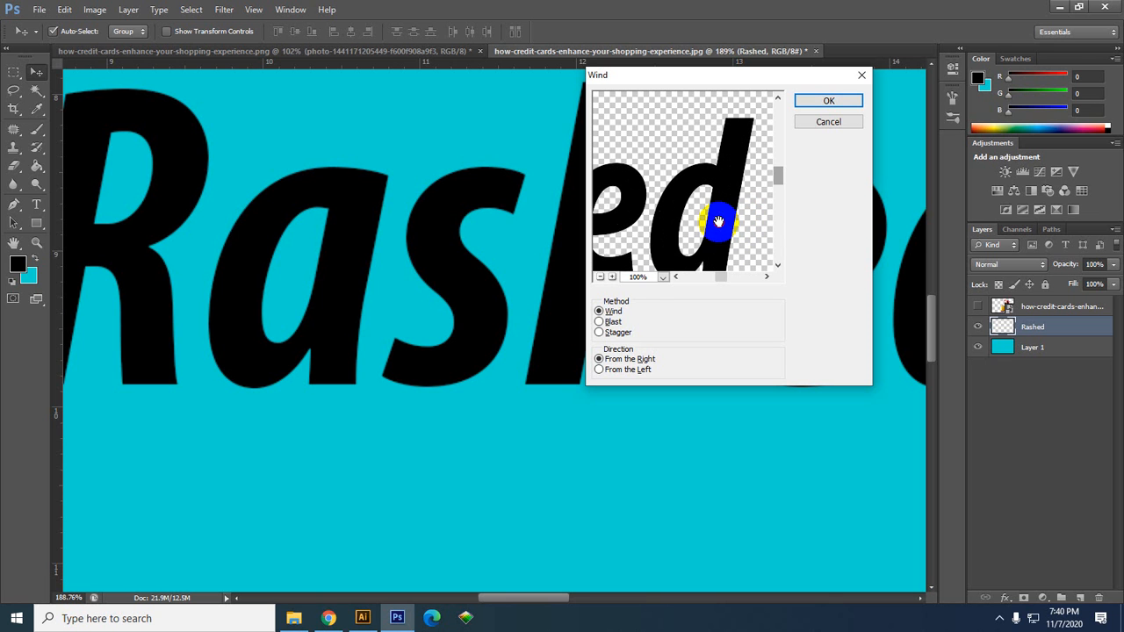
{"action": "left_click", "coordinate": [638, 277]}
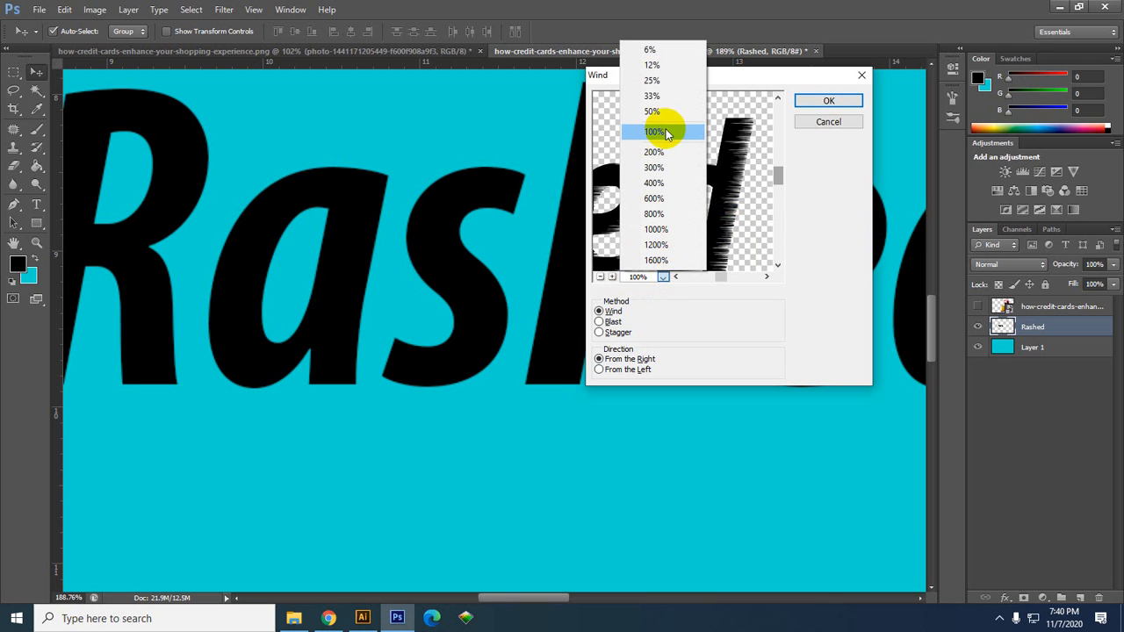
{"action": "left_click", "coordinate": [662, 151]}
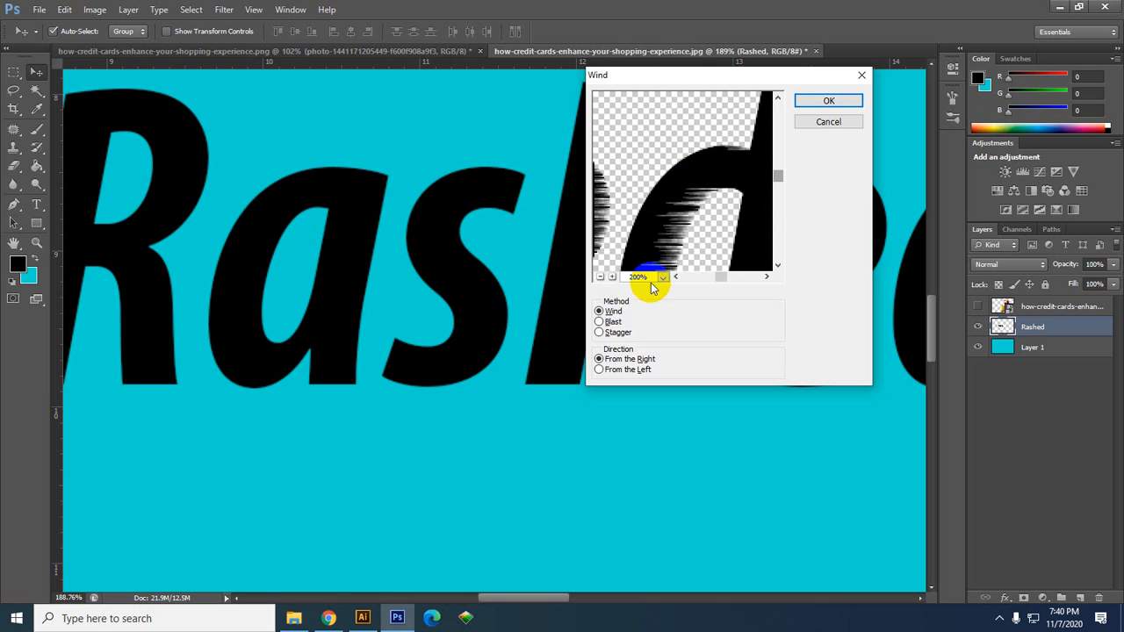
{"action": "left_click_drag", "start_coordinate": [650, 280], "coordinate": [654, 227]}
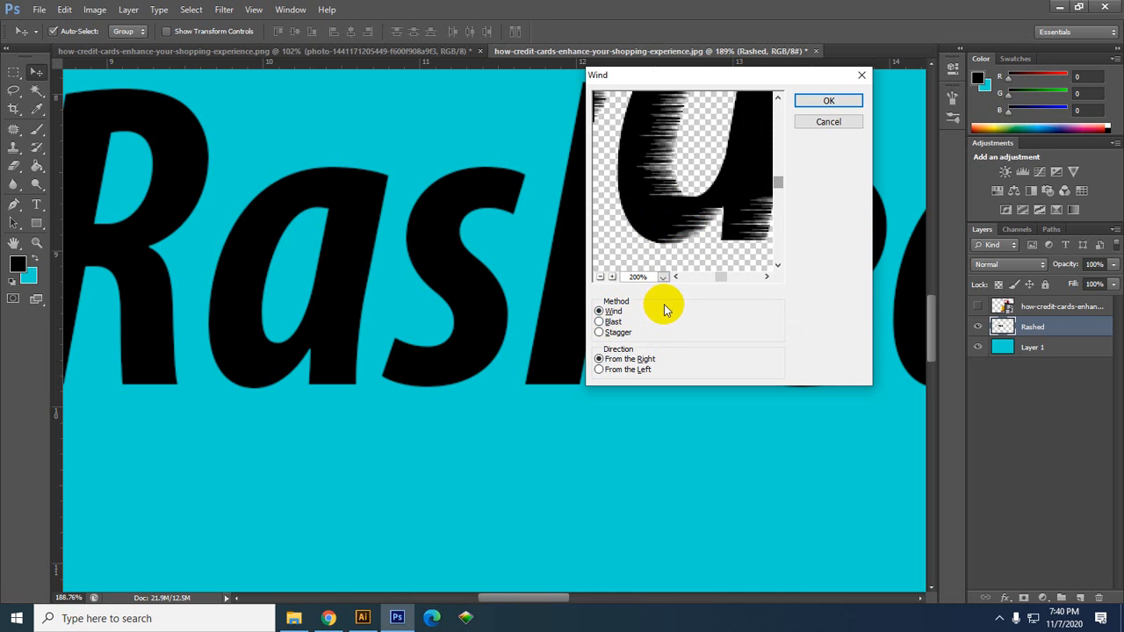
{"action": "left_click", "coordinate": [676, 149]}
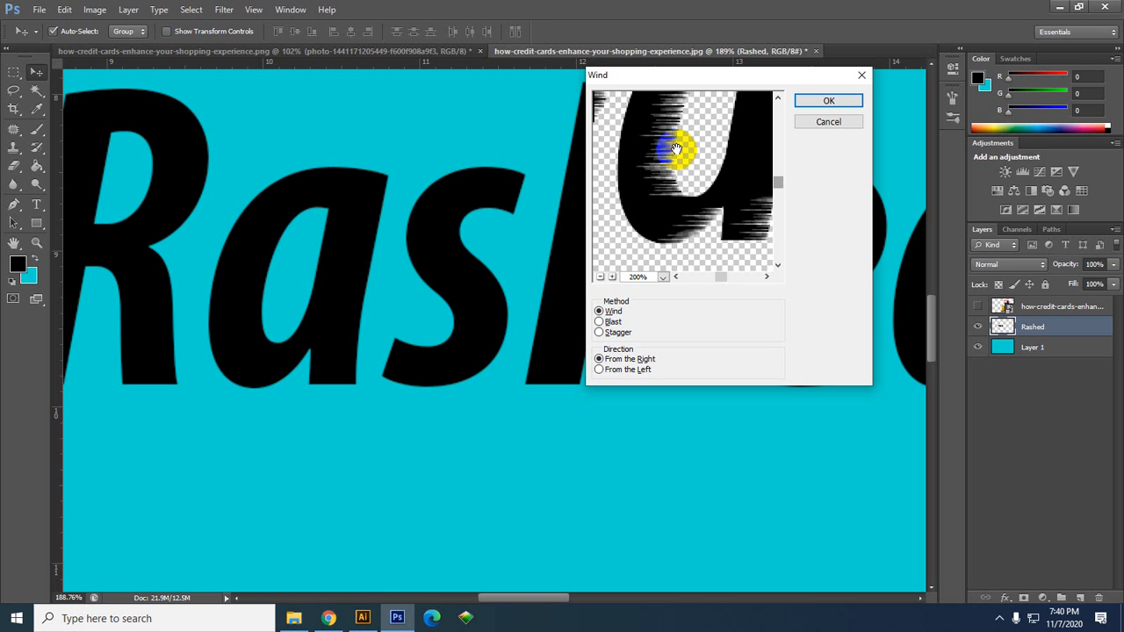
Apply the Wind filter to the name text with the Blast method from the right, check the lettering, and undo it.
{"action": "left_click", "coordinate": [598, 323]}
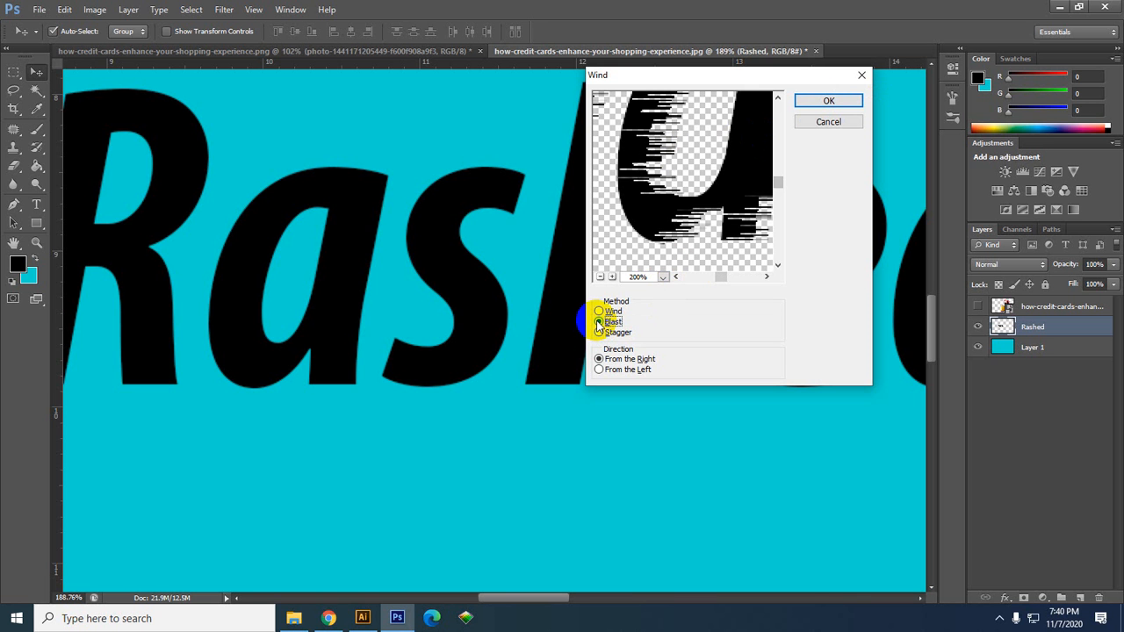
{"action": "left_click", "coordinate": [829, 100]}
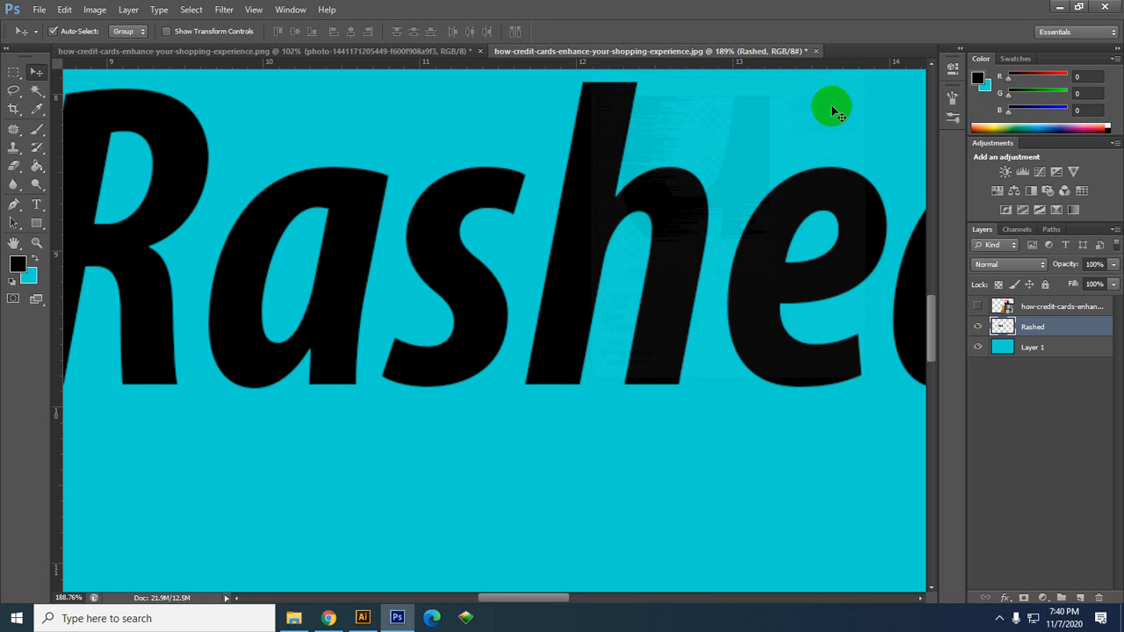
{"action": "scroll", "coordinate": [651, 215], "scroll_direction": "down", "scroll_amount": 4}
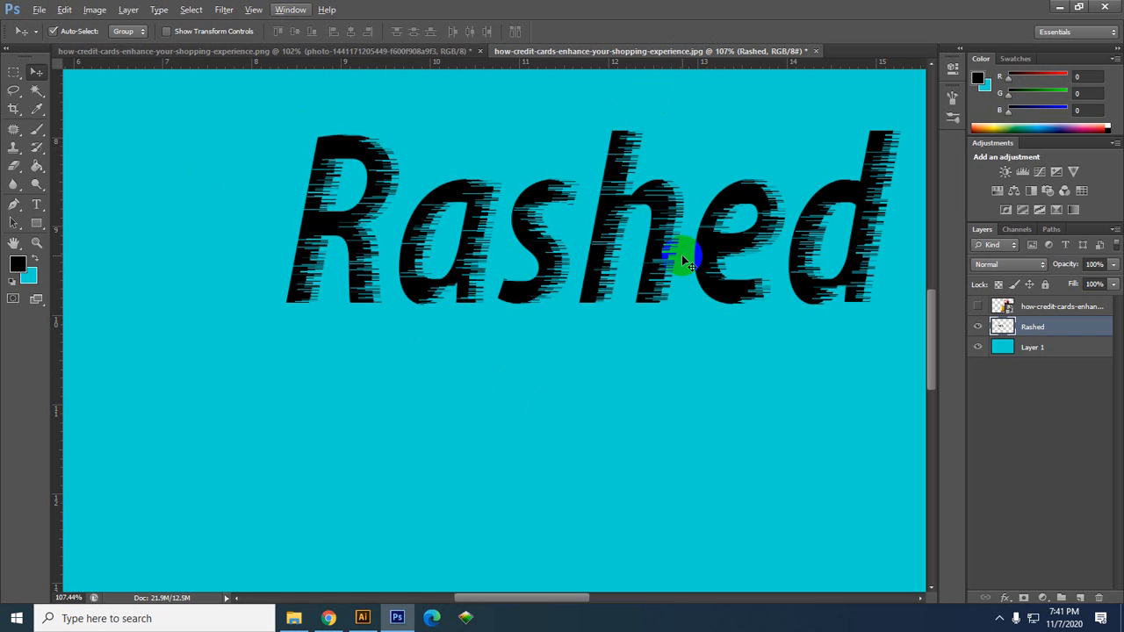
{"action": "key", "text": "ctrl+z"}
{"action": "key", "text": "ctrl+z"}
{"action": "key", "text": "ctrl+z"}
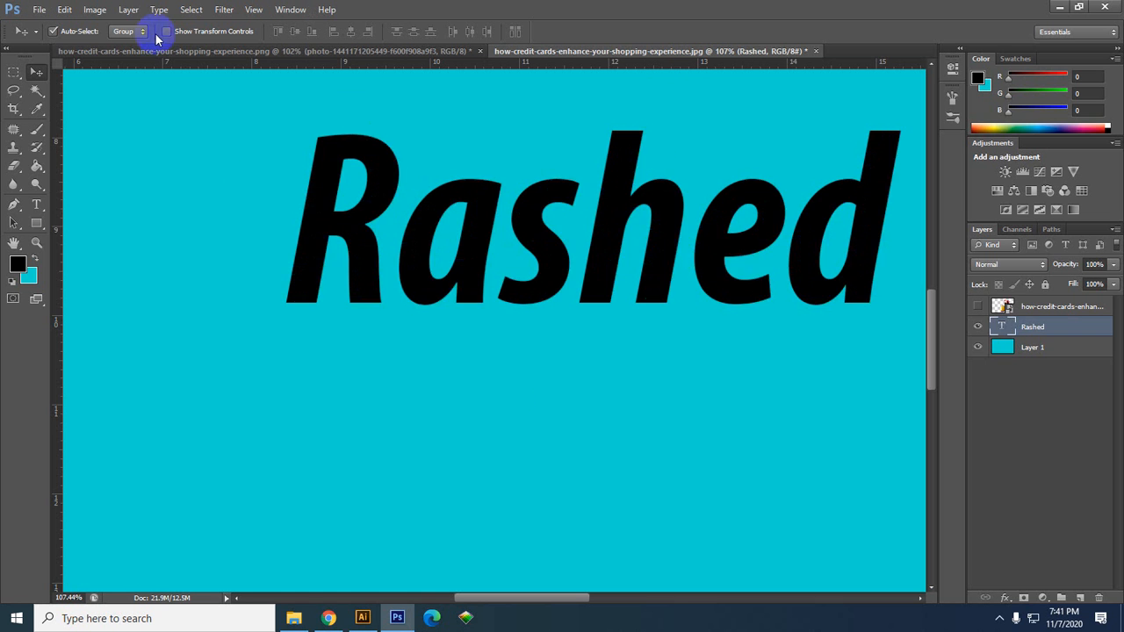
Preview the Stylize Diffuse filter on the name text, rasterizing the type, and cancel it.
{"action": "left_click", "coordinate": [225, 9]}
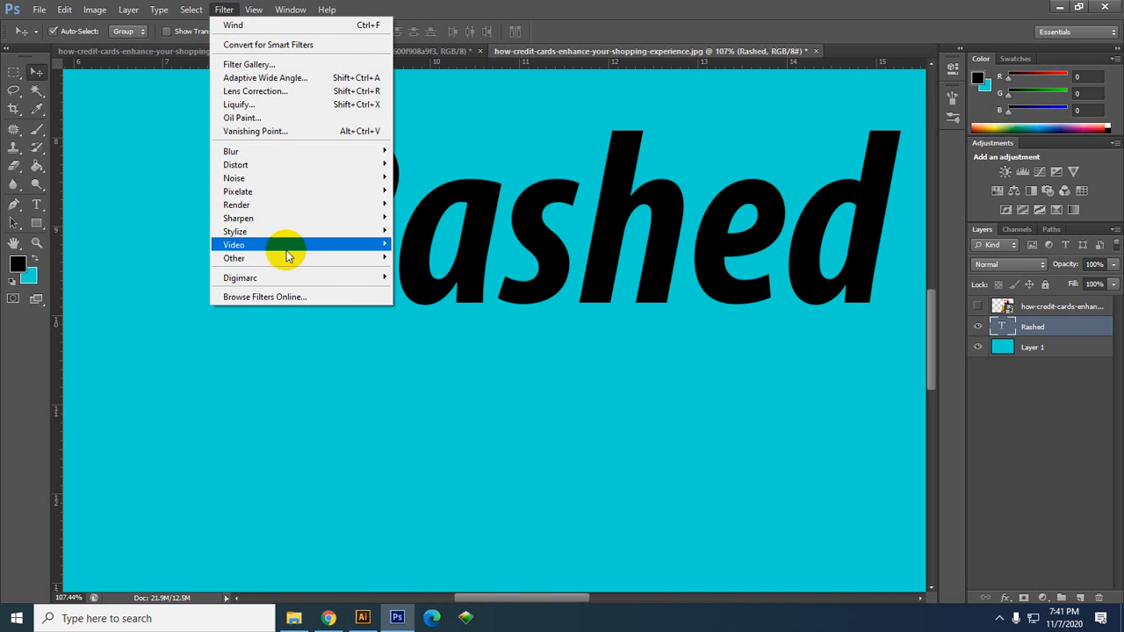
{"action": "mouse_move", "coordinate": [274, 236]}
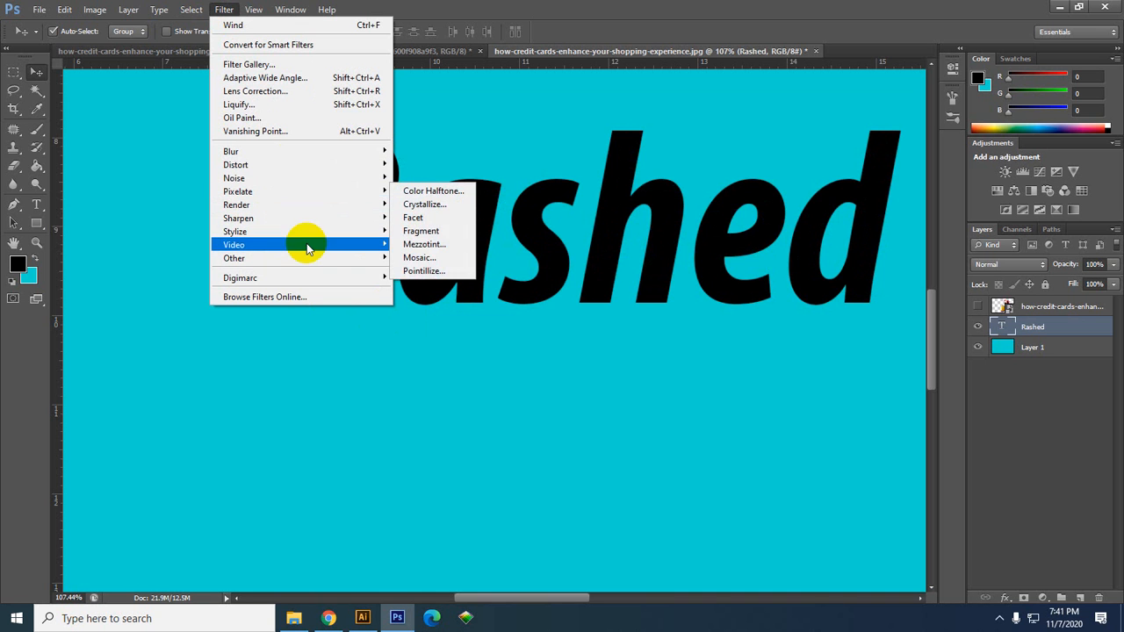
{"action": "mouse_move", "coordinate": [237, 258]}
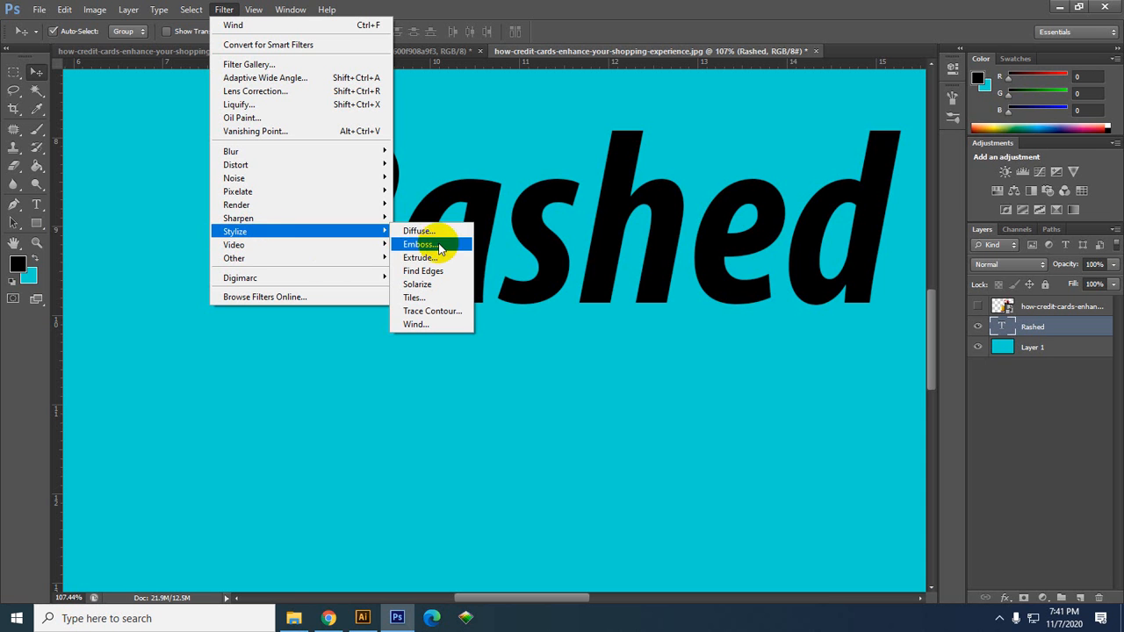
{"action": "left_click", "coordinate": [426, 244]}
{"action": "left_click", "coordinate": [509, 244]}
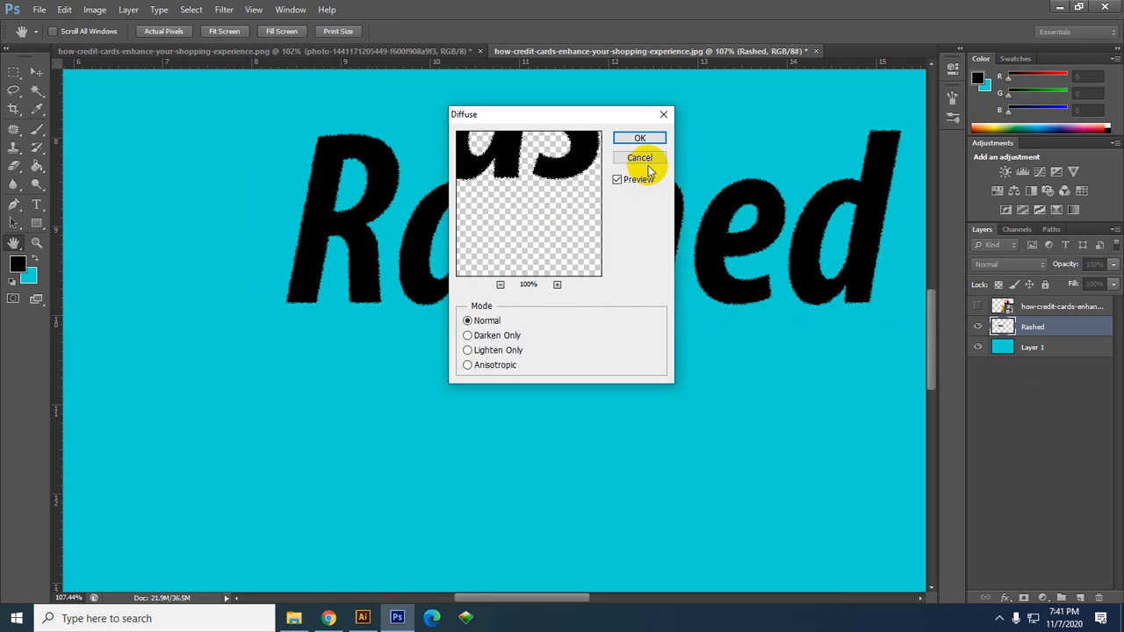
{"action": "left_click", "coordinate": [648, 161]}
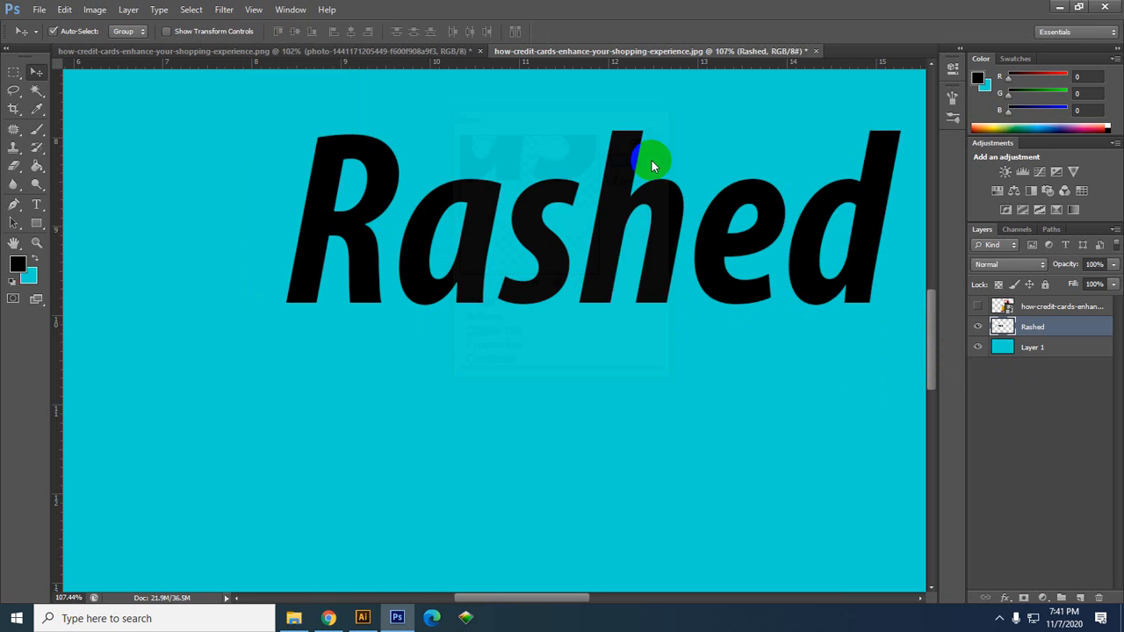
Preview the Stylize Emboss filter on the name text, rasterizing the type, and cancel it.
{"action": "left_click", "coordinate": [231, 9]}
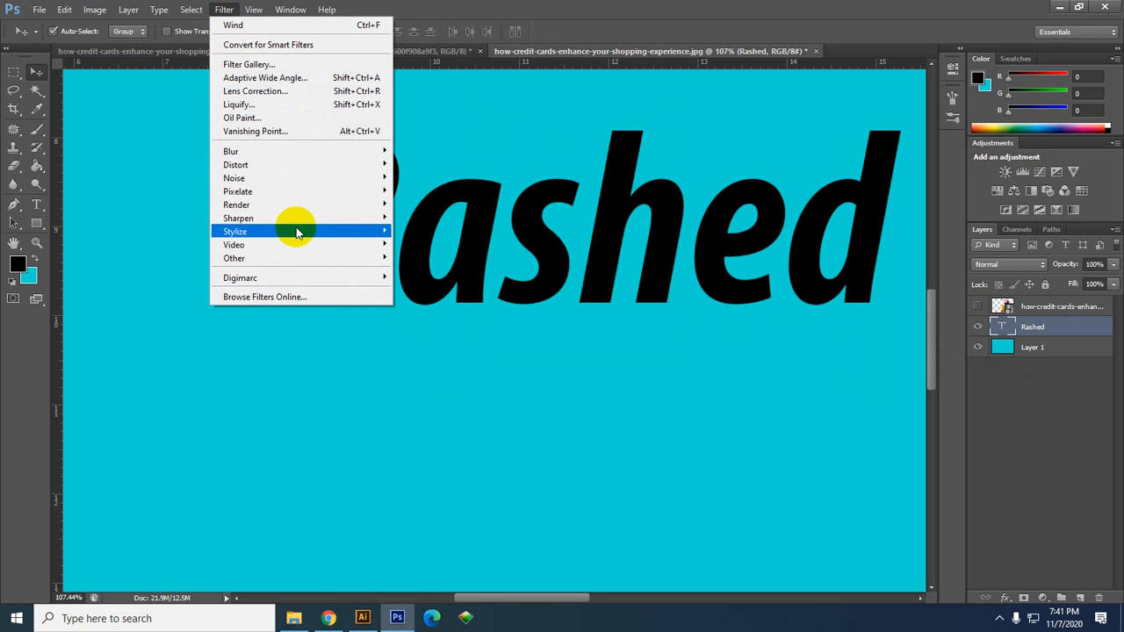
{"action": "left_click", "coordinate": [439, 244]}
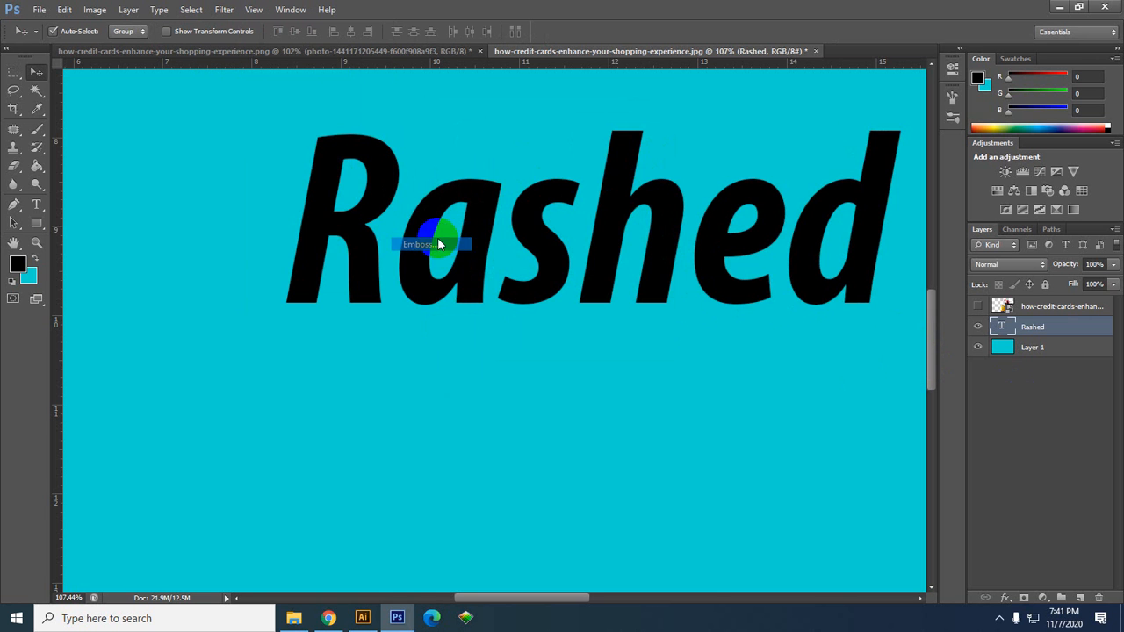
{"action": "left_click", "coordinate": [499, 245]}
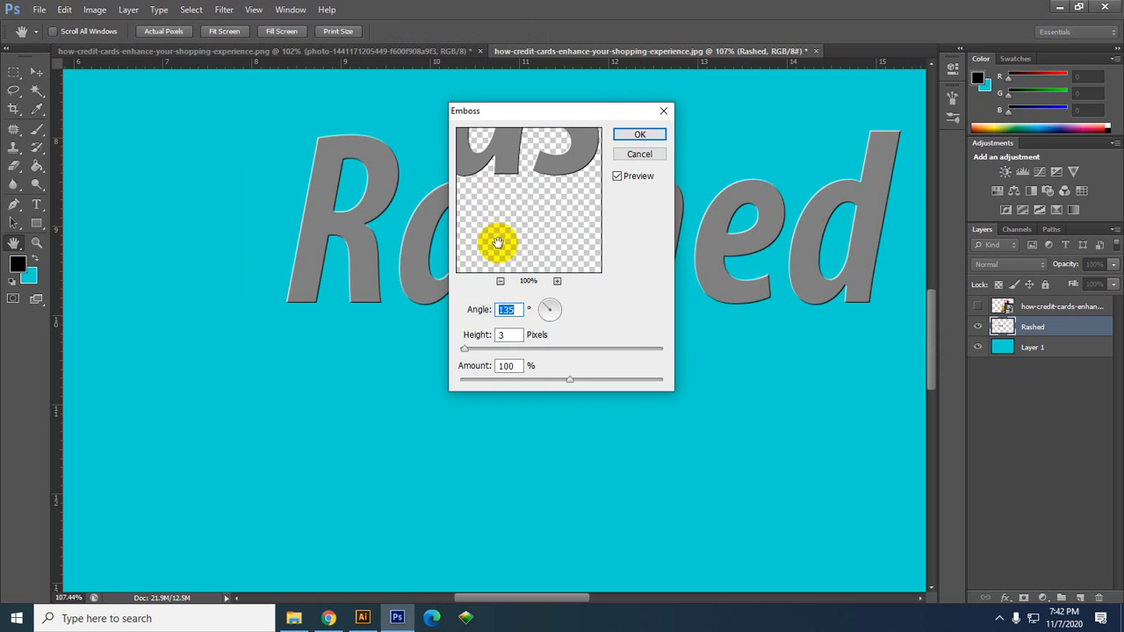
{"action": "left_click", "coordinate": [640, 154]}
Try the Stylize Extrude filter on the name text, rasterizing the type, with 30-pixel blocks and a random depth of 30.
{"action": "left_click", "coordinate": [224, 10]}
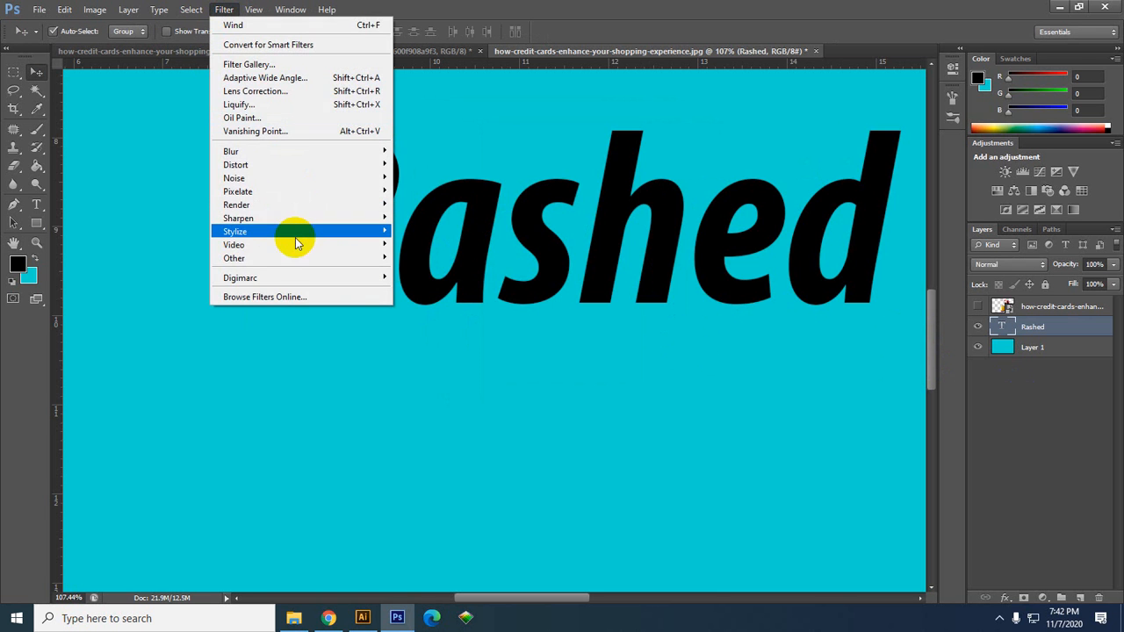
{"action": "mouse_move", "coordinate": [272, 231]}
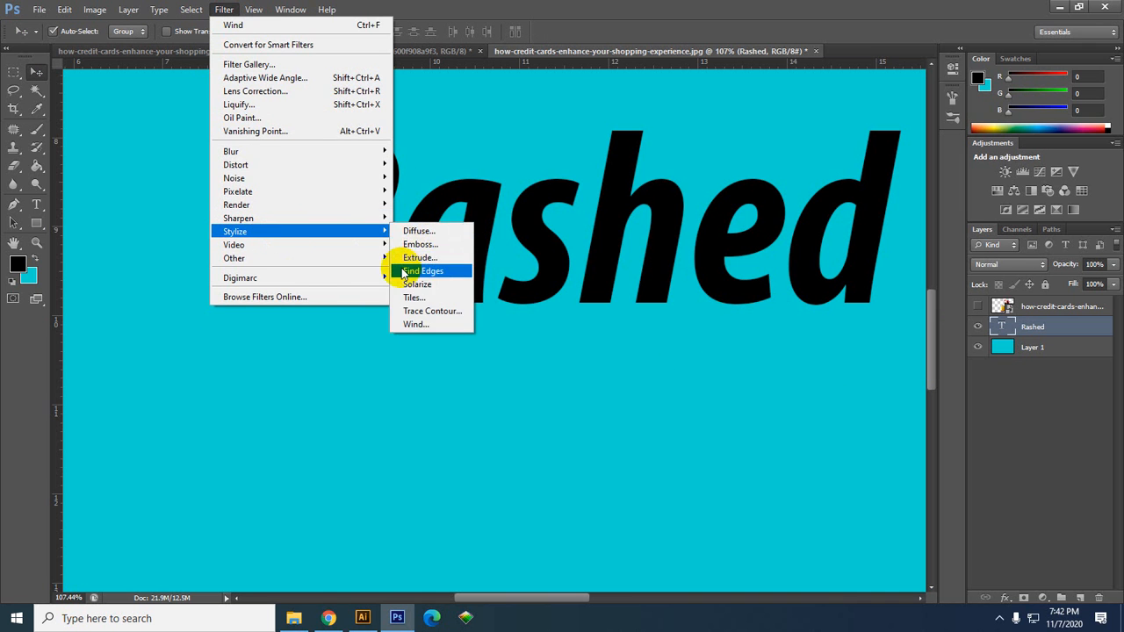
{"action": "left_click", "coordinate": [404, 259]}
{"action": "left_click", "coordinate": [509, 241]}
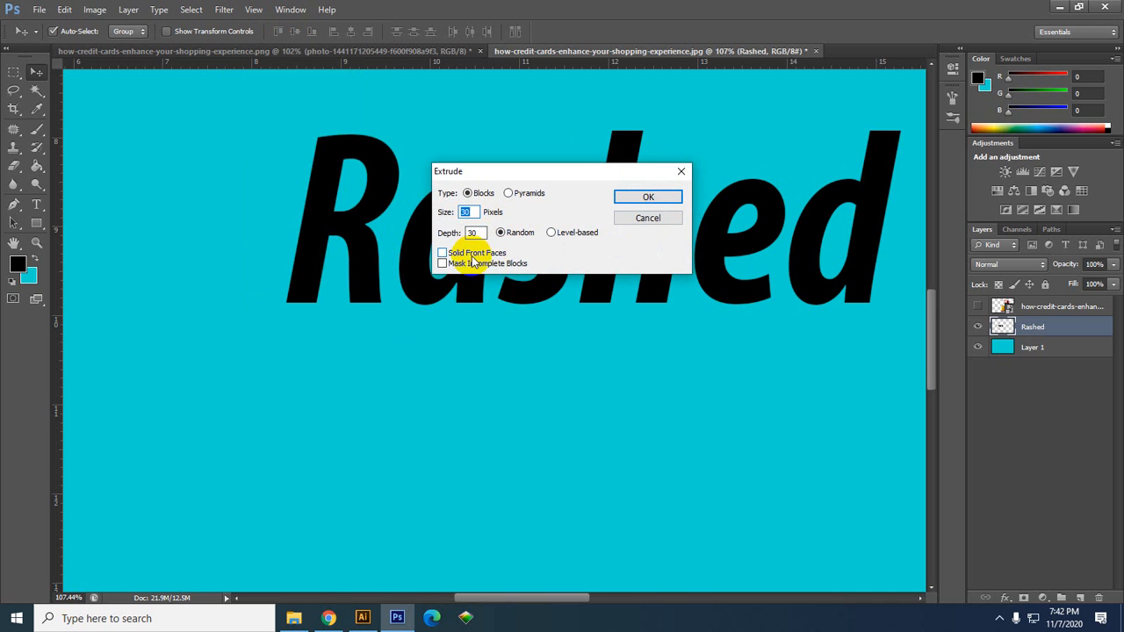
{"action": "left_click", "coordinate": [661, 202]}
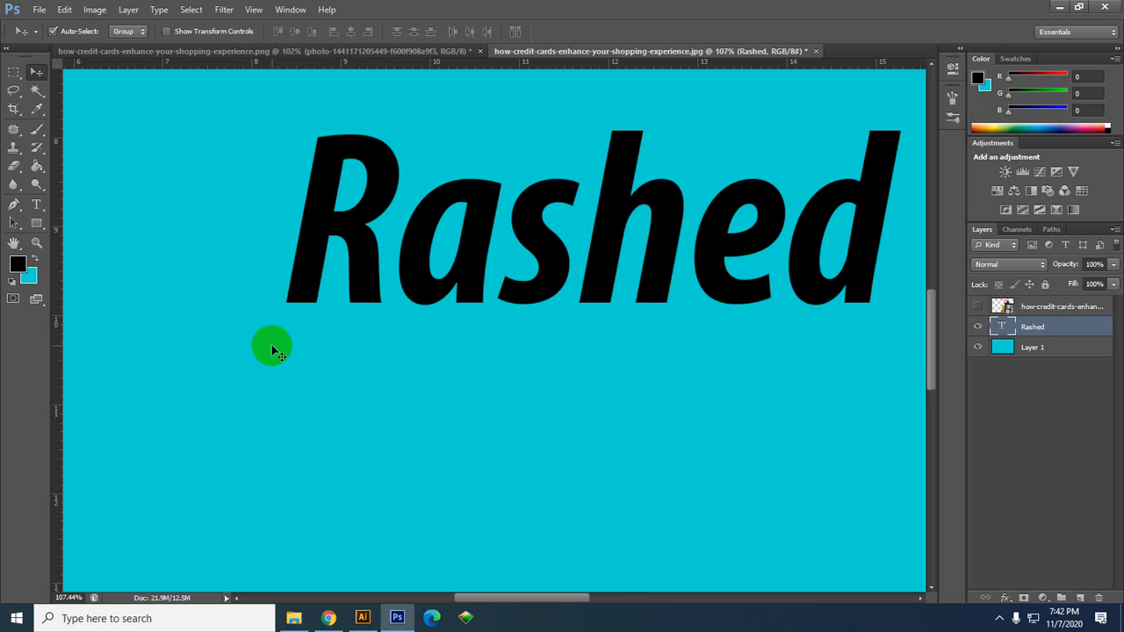
Open the Liquify filter on the name text, rasterizing the type, then smear the last letter with the 100-size brush and undo it.
{"action": "left_click", "coordinate": [224, 9]}
{"action": "mouse_move", "coordinate": [295, 226]}
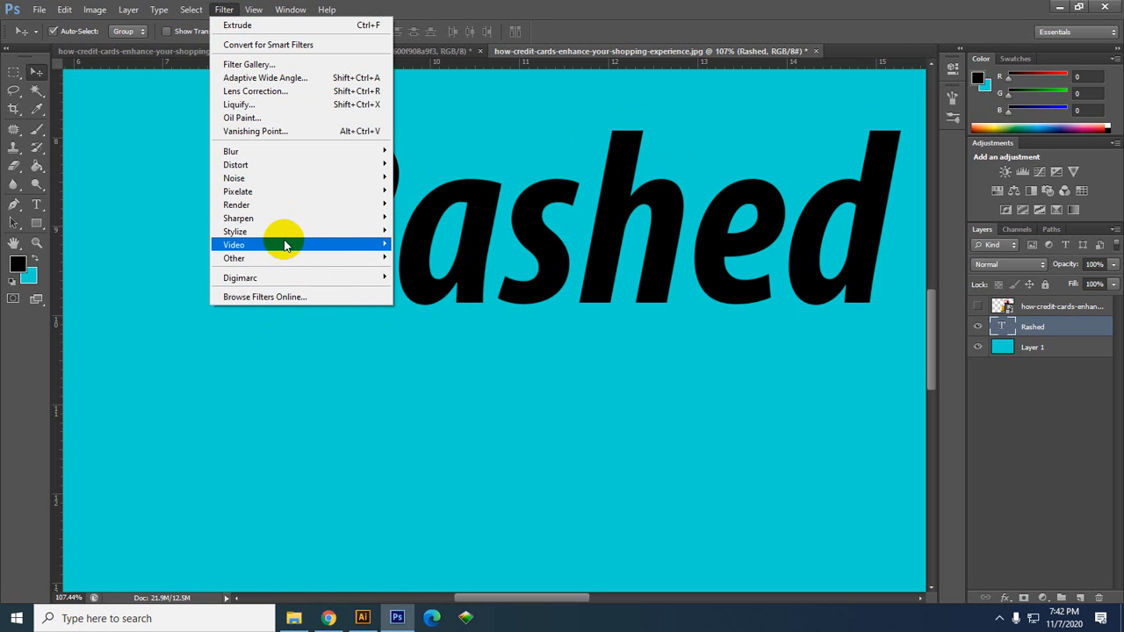
{"action": "mouse_move", "coordinate": [280, 244]}
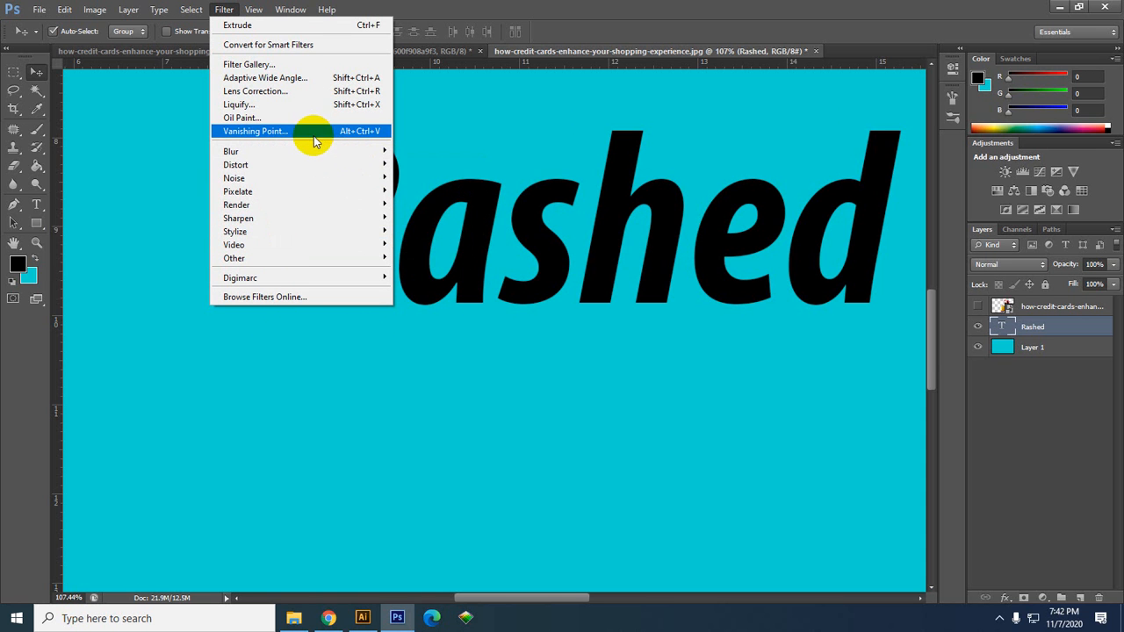
{"action": "mouse_move", "coordinate": [301, 159]}
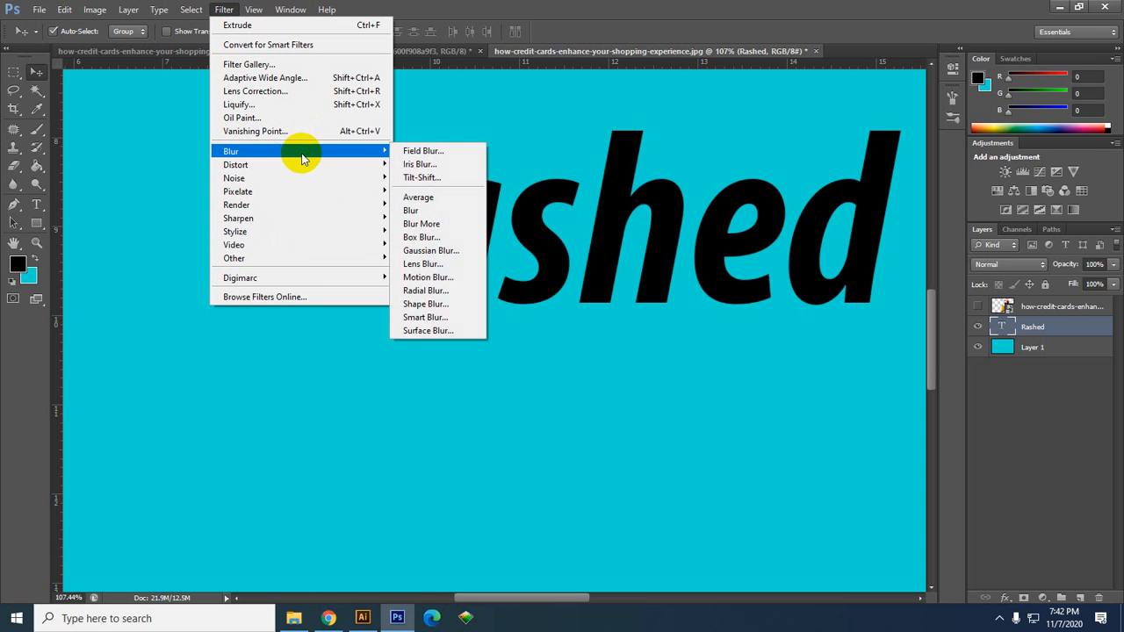
{"action": "left_click", "coordinate": [293, 106]}
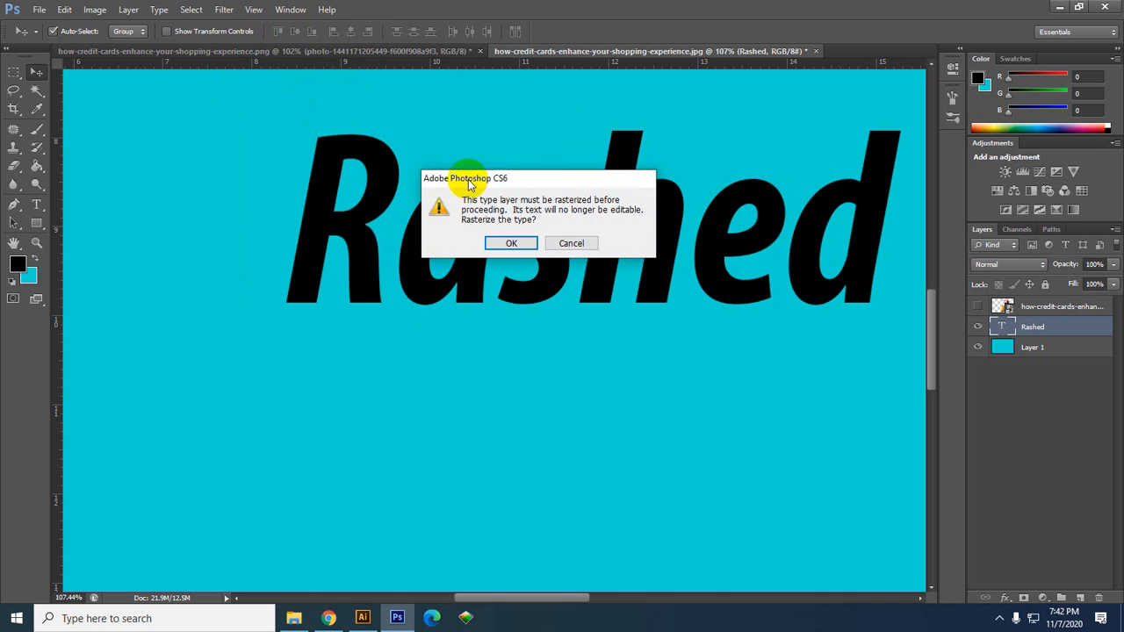
{"action": "left_click", "coordinate": [512, 241]}
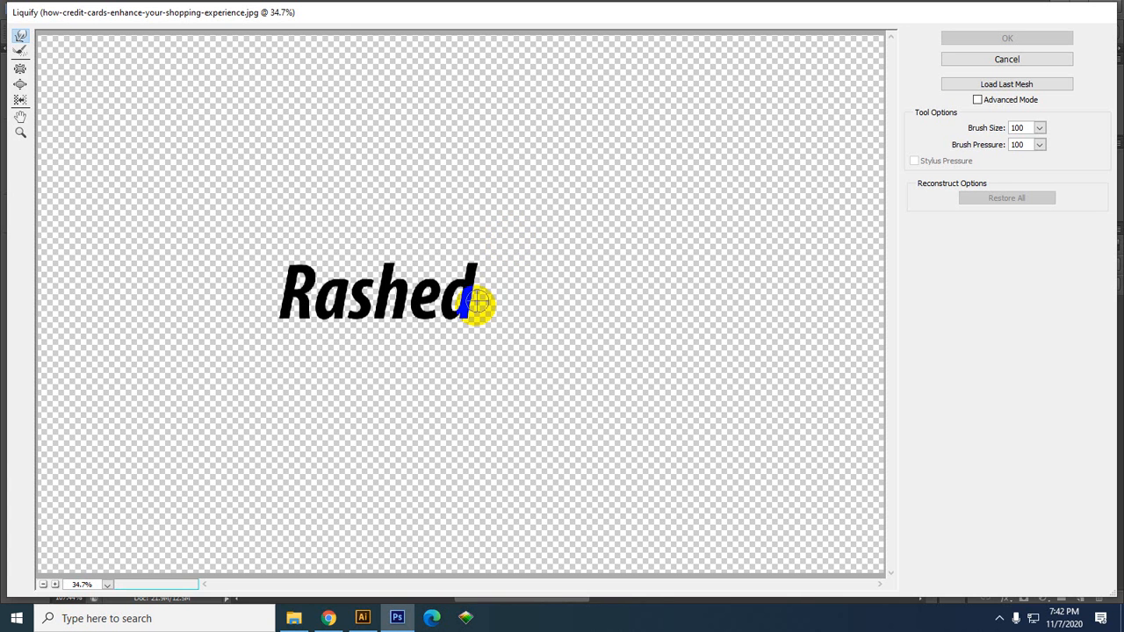
{"action": "mouse_move", "coordinate": [478, 303]}
{"action": "left_mouse_down"}
{"action": "mouse_move", "coordinate": [512, 316]}
{"action": "mouse_move", "coordinate": [477, 287]}
{"action": "mouse_move", "coordinate": [491, 279]}
{"action": "mouse_move", "coordinate": [473, 276]}
{"action": "mouse_move", "coordinate": [496, 273]}
{"action": "mouse_move", "coordinate": [496, 293]}
{"action": "mouse_move", "coordinate": [480, 299]}
{"action": "mouse_move", "coordinate": [516, 307]}
{"action": "left_mouse_up"}
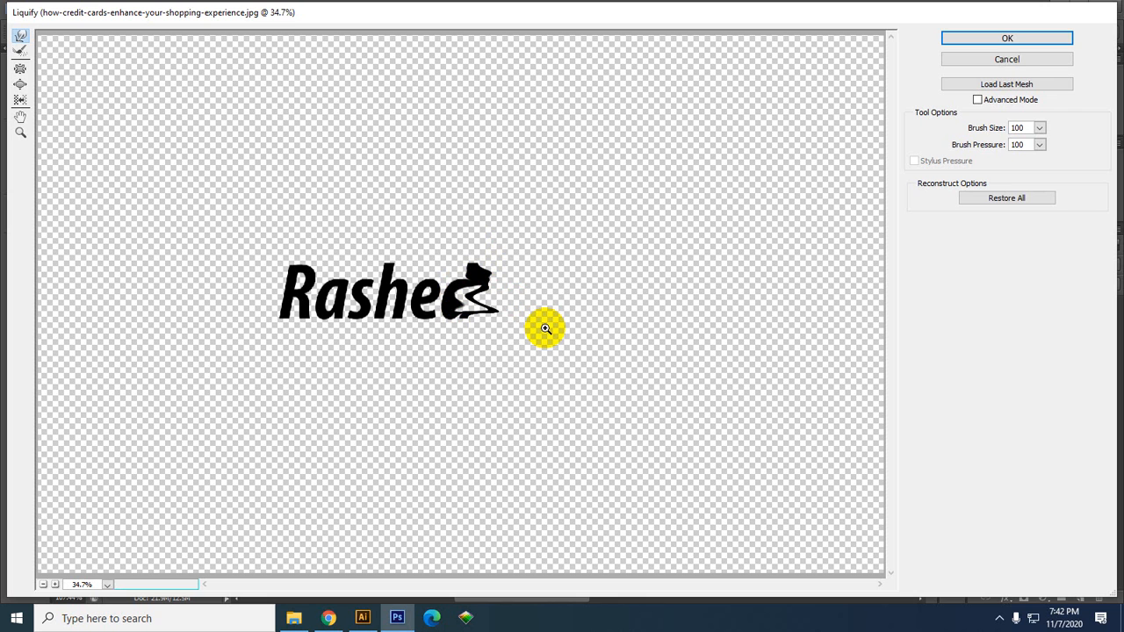
{"action": "key", "text": "ctrl+alt+z"}
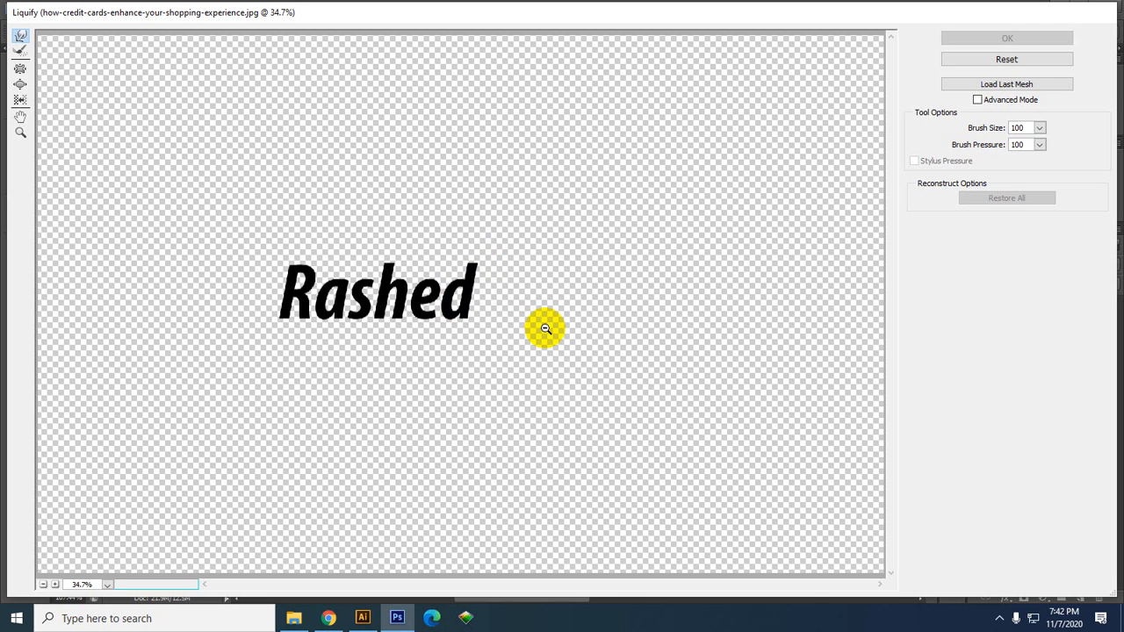
Try Liquify warp strokes on the last and middle letters of the name text and cancel the filter.
{"action": "mouse_move", "coordinate": [494, 275]}
{"action": "left_mouse_down"}
{"action": "mouse_move", "coordinate": [477, 306]}
{"action": "mouse_move", "coordinate": [491, 319]}
{"action": "left_mouse_up"}
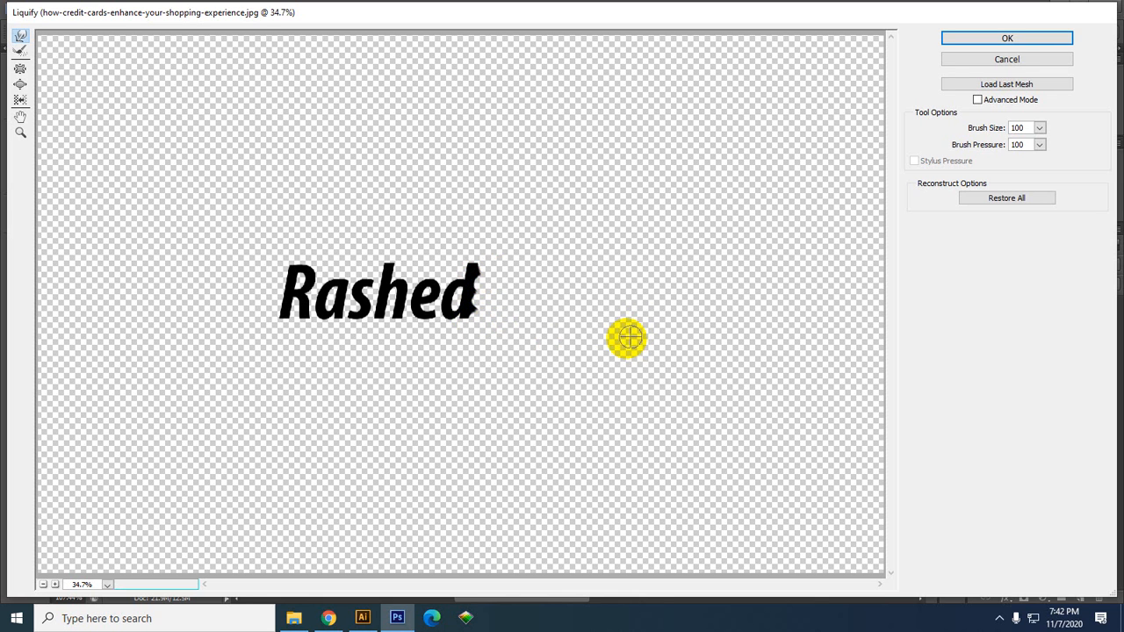
{"action": "key", "text": "alt"}
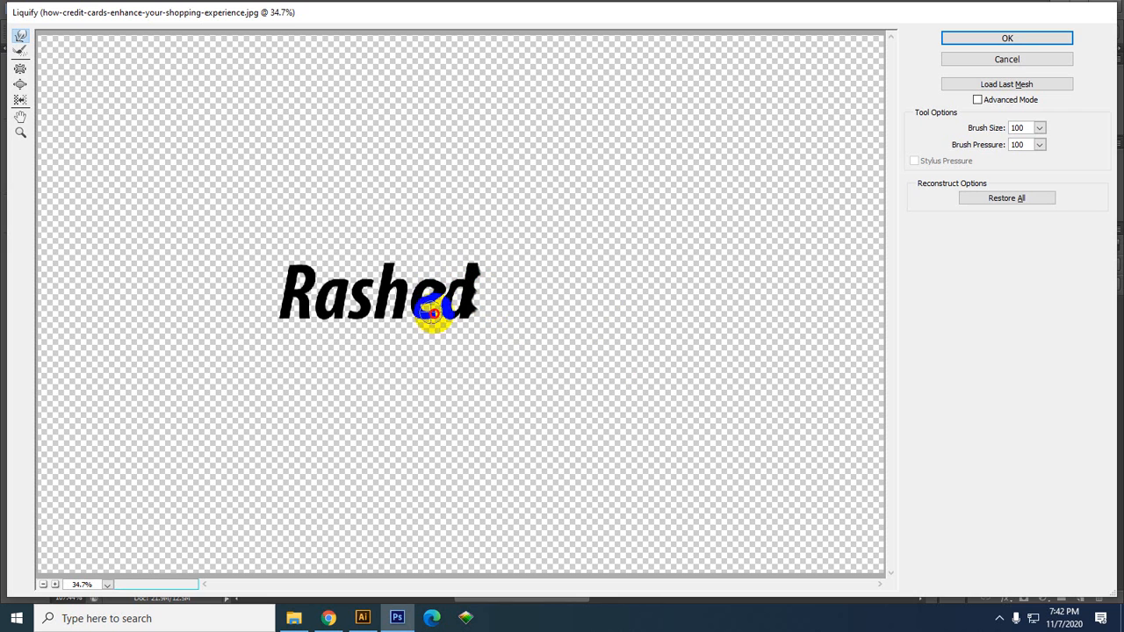
{"action": "left_click_drag", "start_coordinate": [397, 303], "coordinate": [410, 318]}
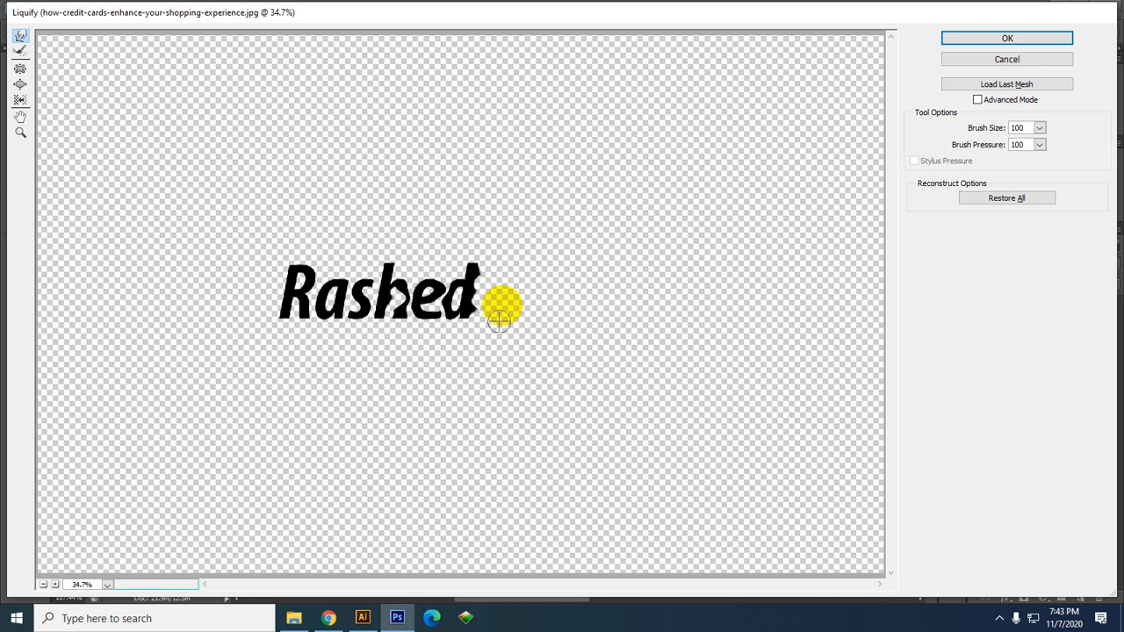
{"action": "left_click", "coordinate": [410, 290]}
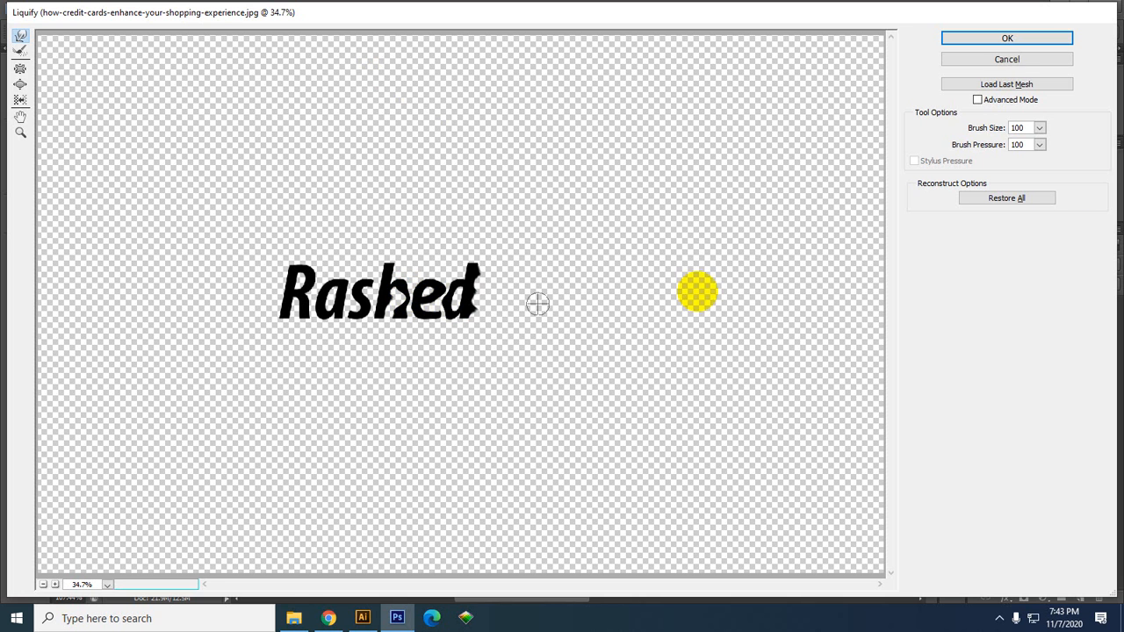
{"action": "left_click", "coordinate": [1008, 59]}
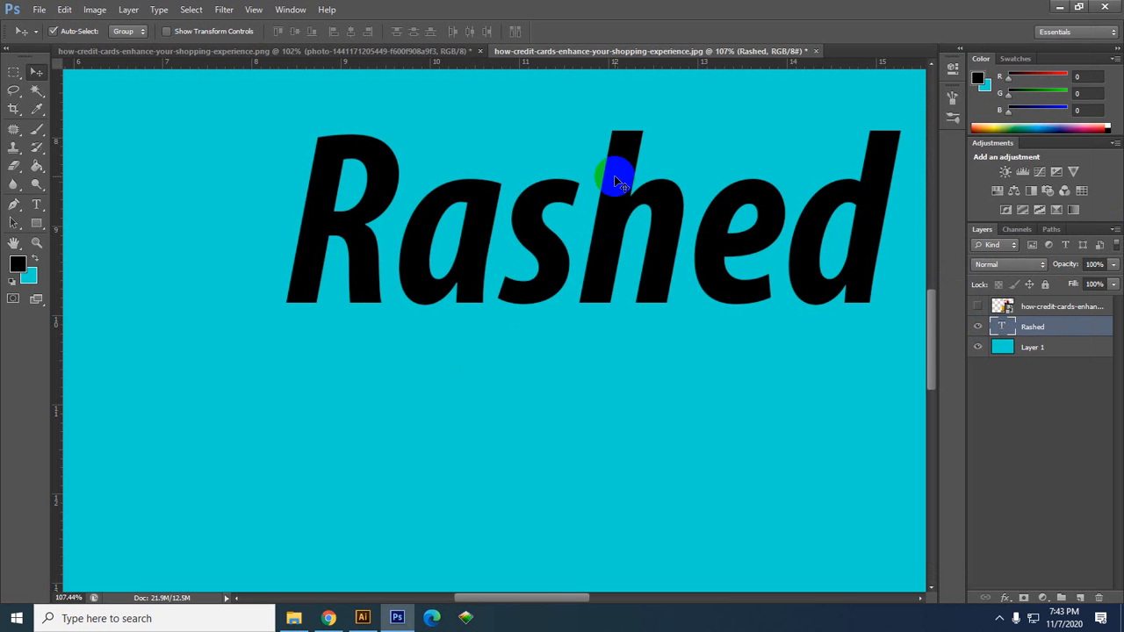
Try to open the shopping woman cutout PNG from the desktop while the light bulb document is still open.
{"action": "left_click", "coordinate": [294, 50]}
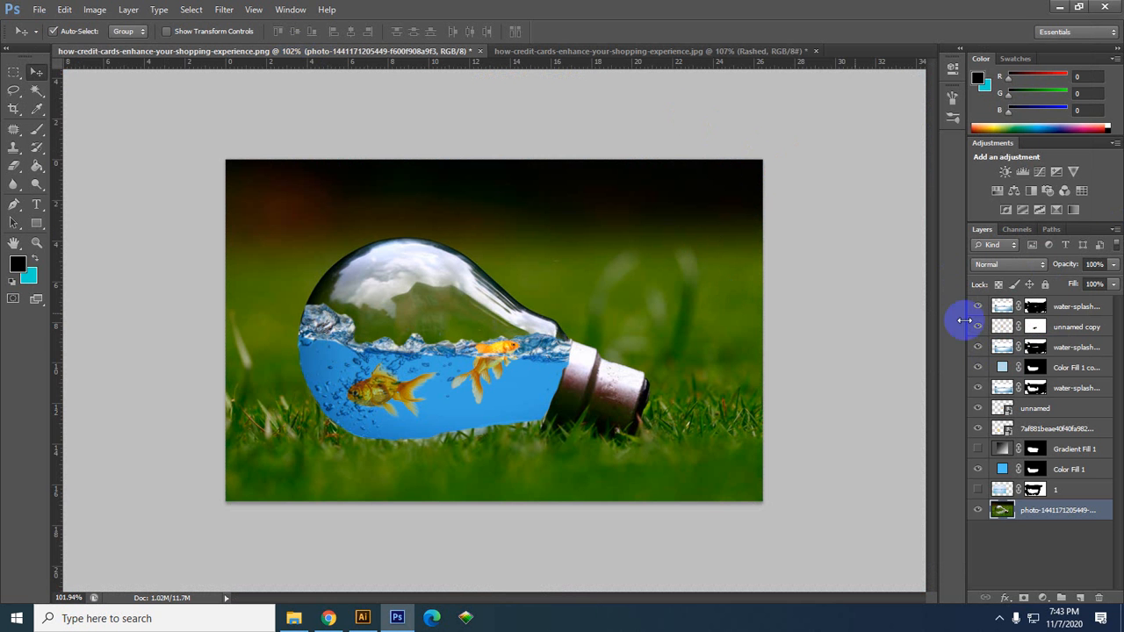
{"action": "left_click", "coordinate": [745, 55]}
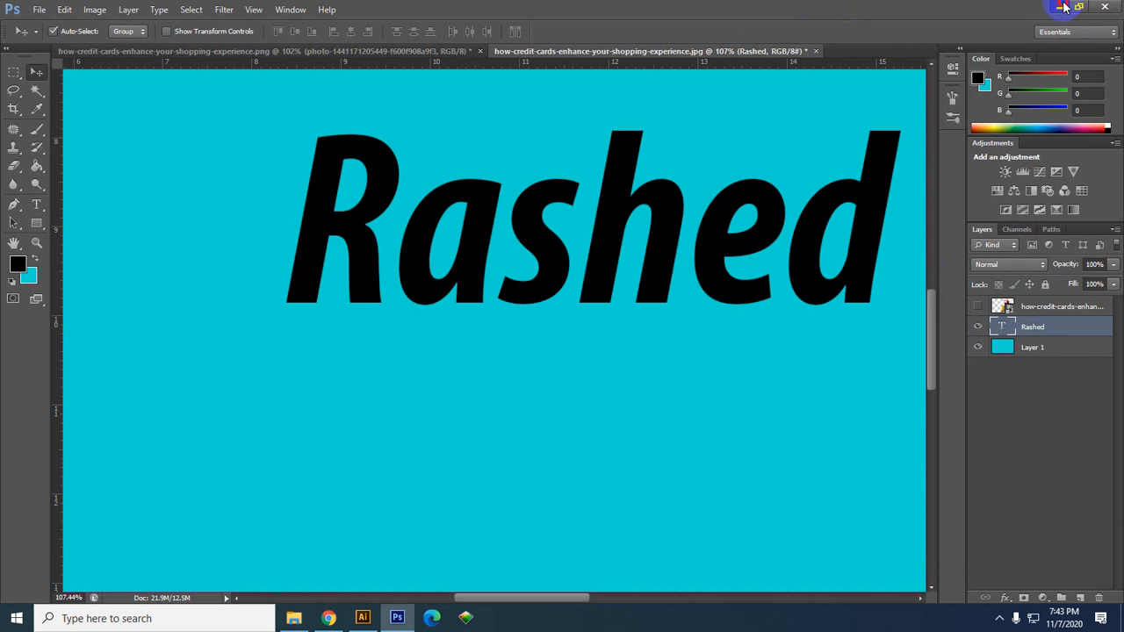
{"action": "left_click", "coordinate": [1060, 7]}
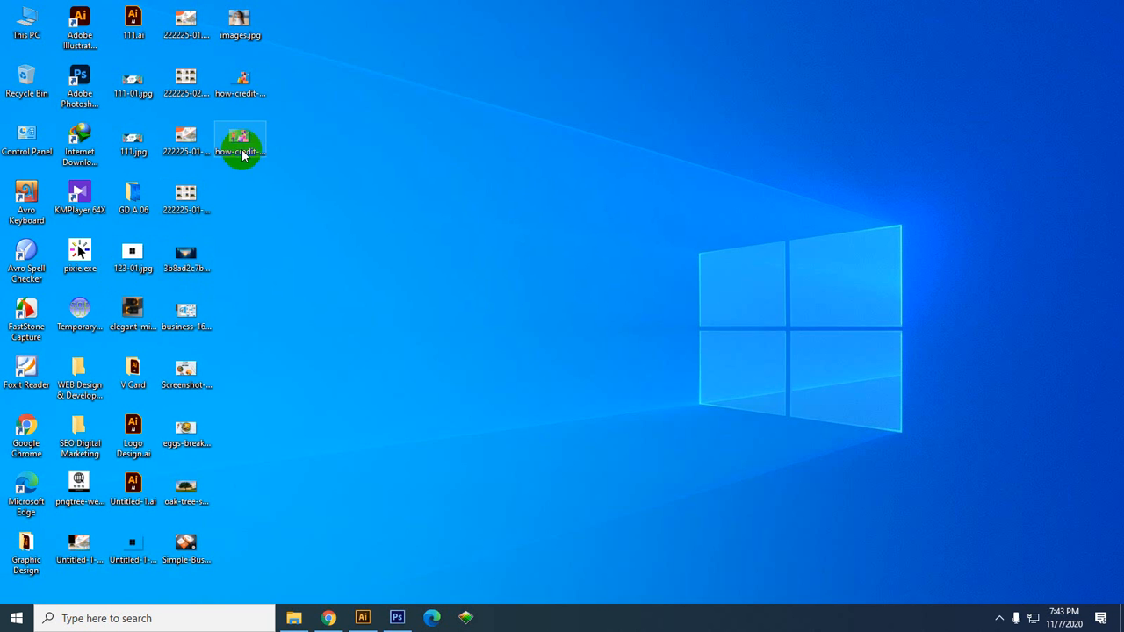
{"action": "left_click_drag", "start_coordinate": [237, 88], "coordinate": [866, 50]}
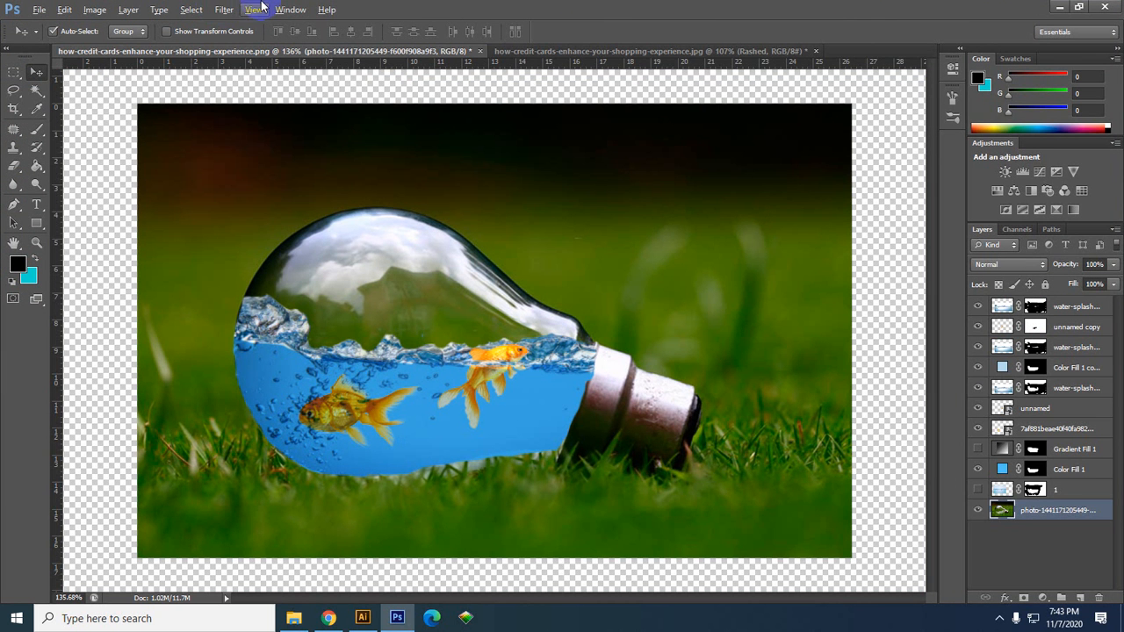
{"action": "left_click", "coordinate": [224, 10]}
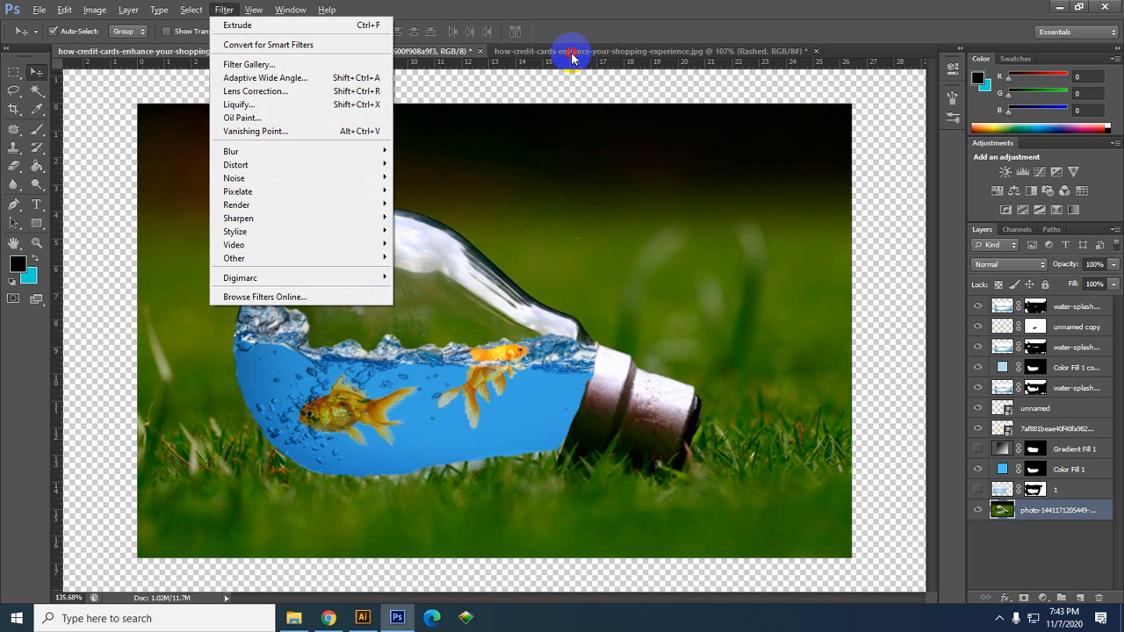
{"action": "left_click", "coordinate": [698, 53]}
{"action": "left_click", "coordinate": [1059, 6]}
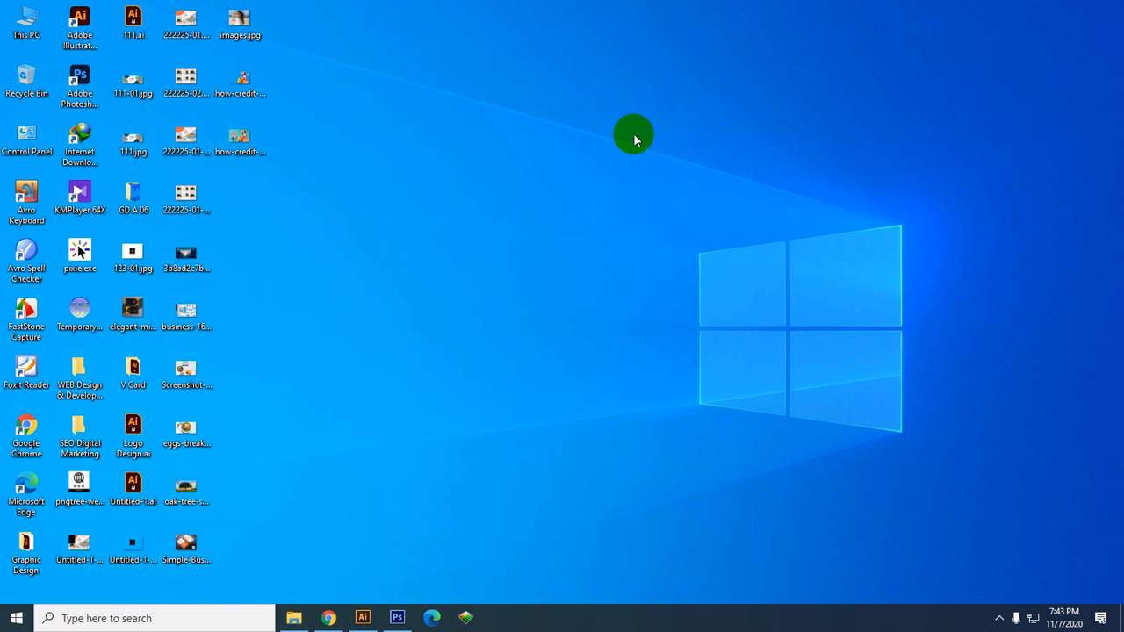
{"action": "left_click_drag", "start_coordinate": [244, 138], "coordinate": [867, 44]}
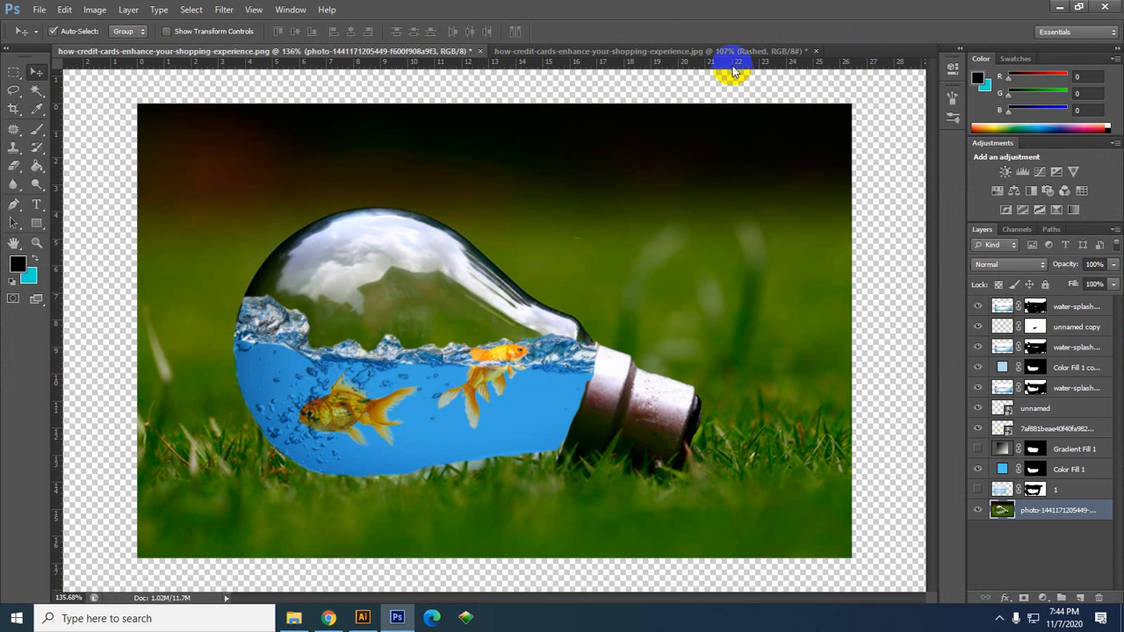
Close the light bulb document without saving and open how-credit-cards-enhance-your-shopping-experience.png from the desktop.
{"action": "left_click", "coordinate": [480, 51]}
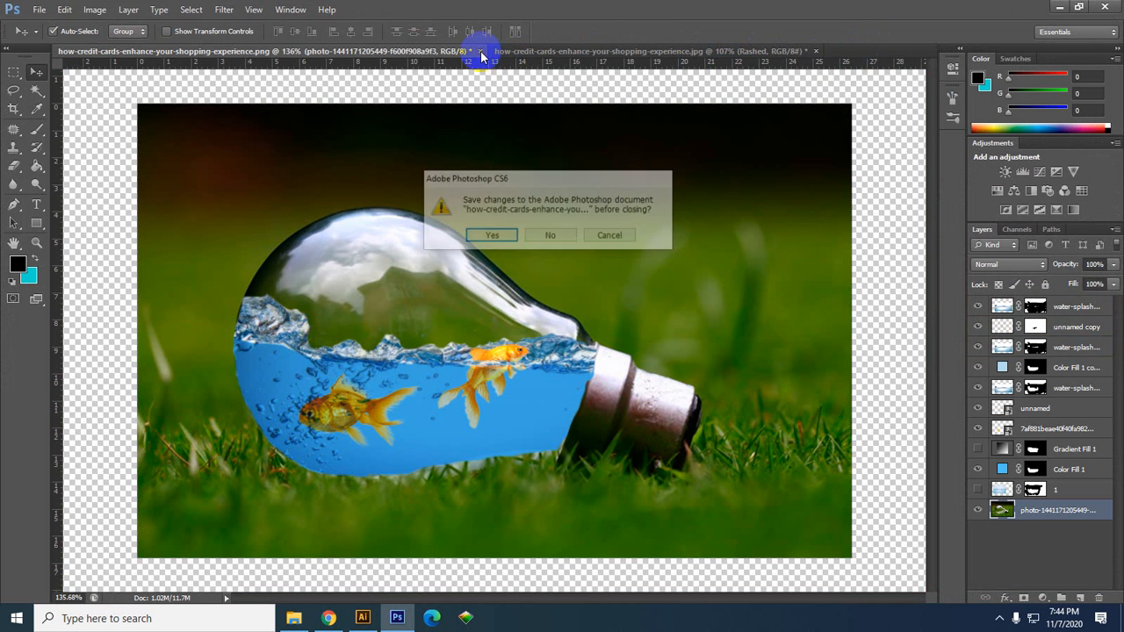
{"action": "left_click", "coordinate": [575, 234]}
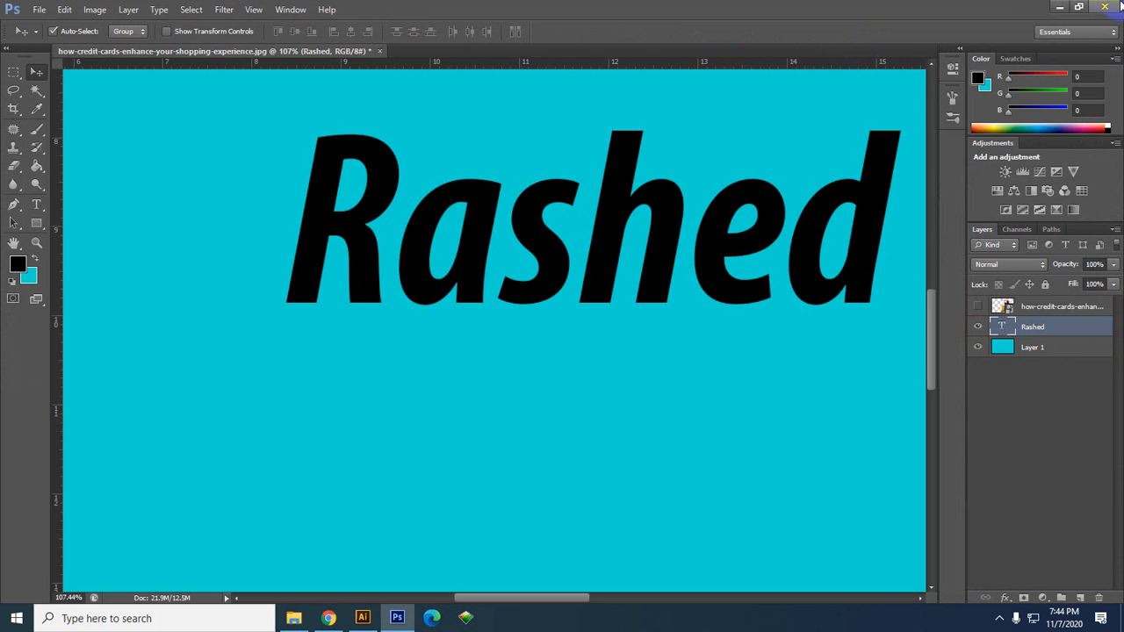
{"action": "left_click", "coordinate": [1060, 6]}
{"action": "left_click", "coordinate": [1059, 6]}
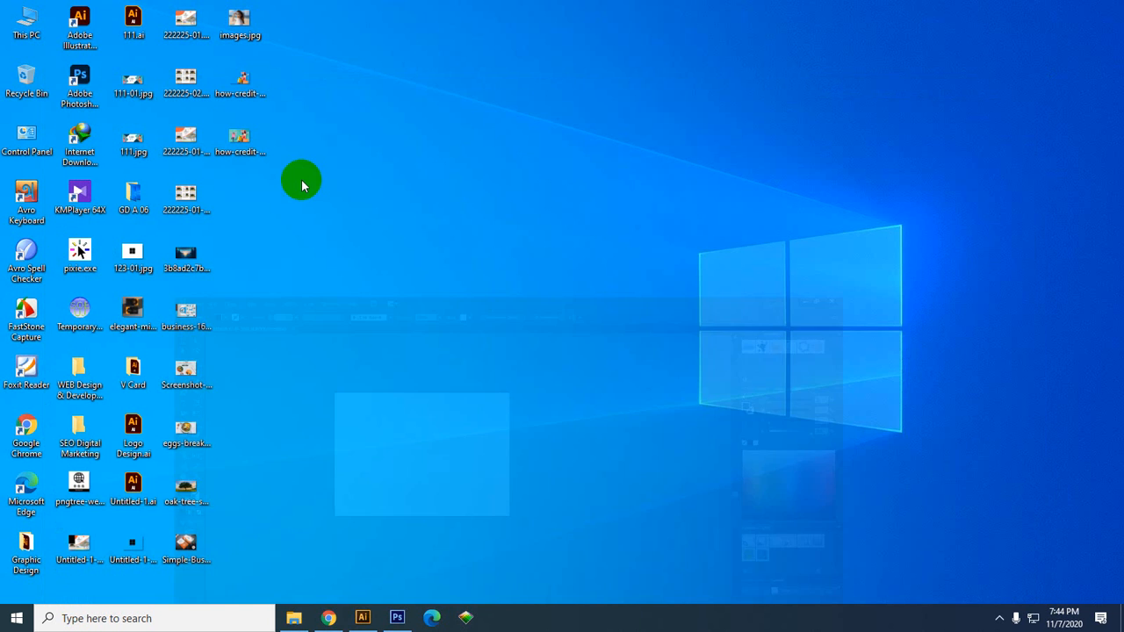
{"action": "left_click", "coordinate": [398, 618]}
{"action": "left_click_drag", "start_coordinate": [564, 85], "coordinate": [549, 50]}
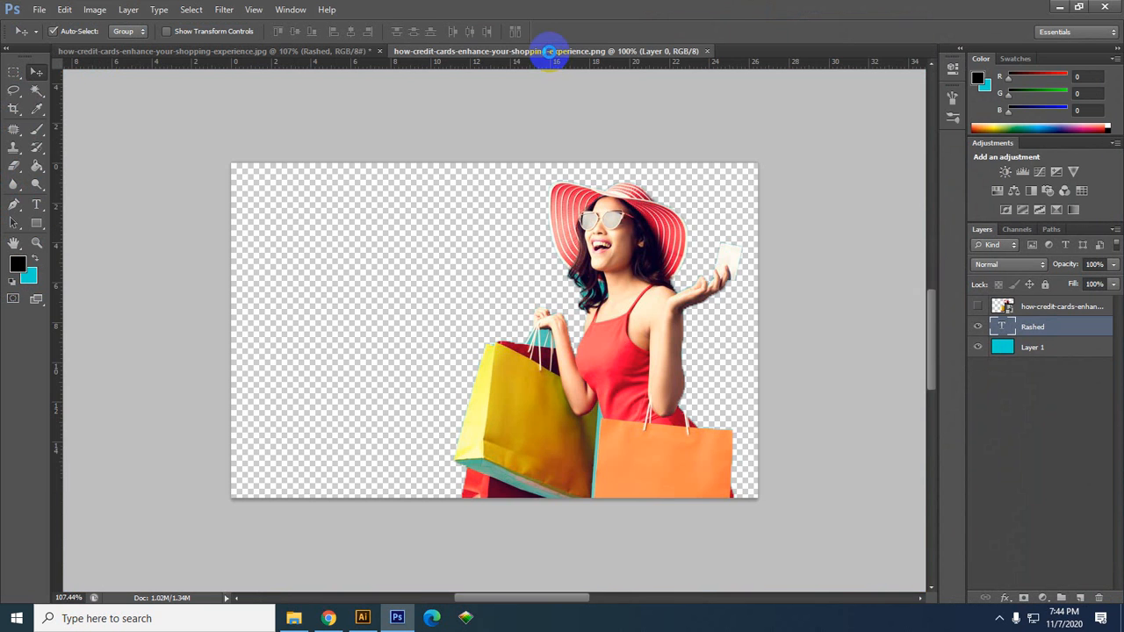
Reshape the woman's nose on Layer 0 with the Liquify filter, using a brush size of 10 and pressure of 100.
{"action": "scroll", "coordinate": [625, 276], "scroll_direction": "up", "scroll_amount": 5}
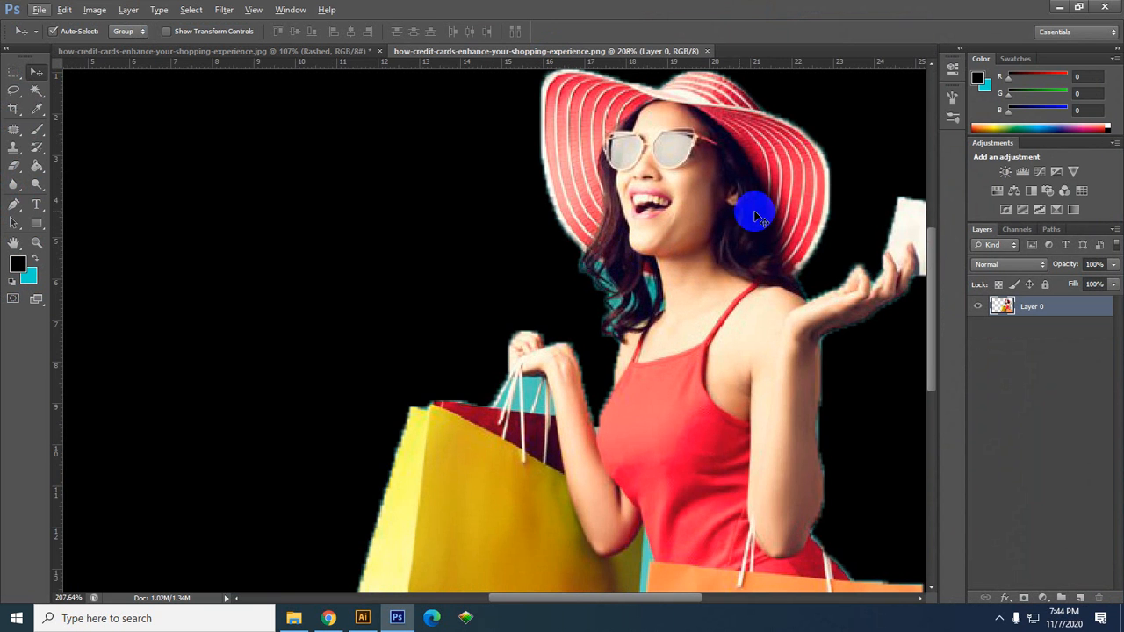
{"action": "scroll", "coordinate": [596, 202], "scroll_direction": "up", "scroll_amount": 1}
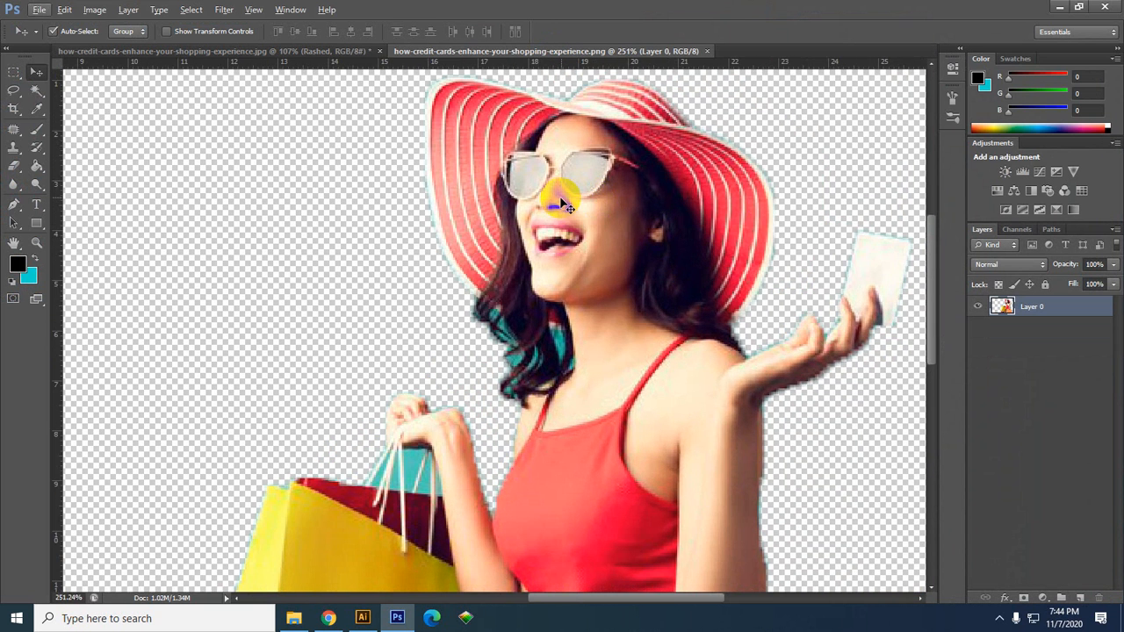
{"action": "scroll", "coordinate": [557, 194], "scroll_direction": "down", "scroll_amount": 1}
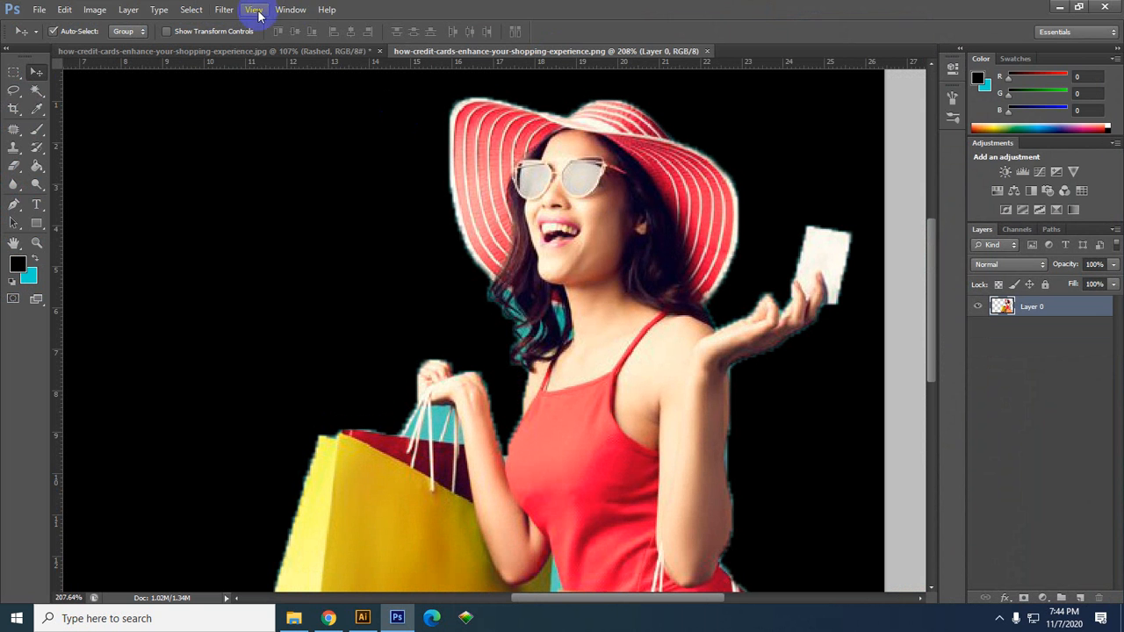
{"action": "left_click", "coordinate": [224, 10]}
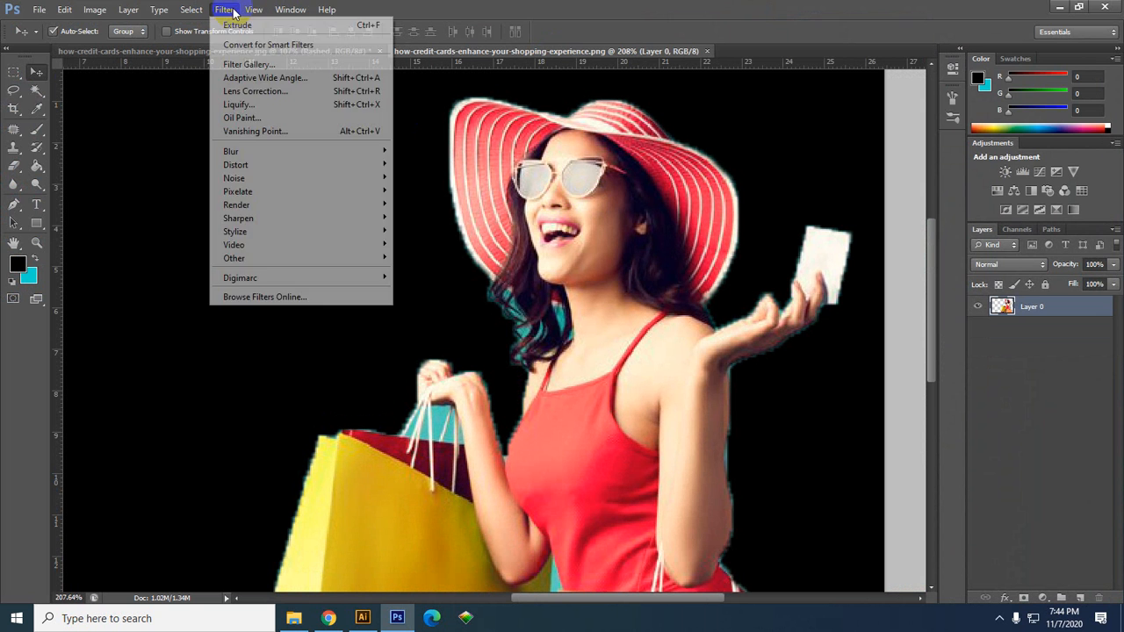
{"action": "left_click", "coordinate": [241, 104]}
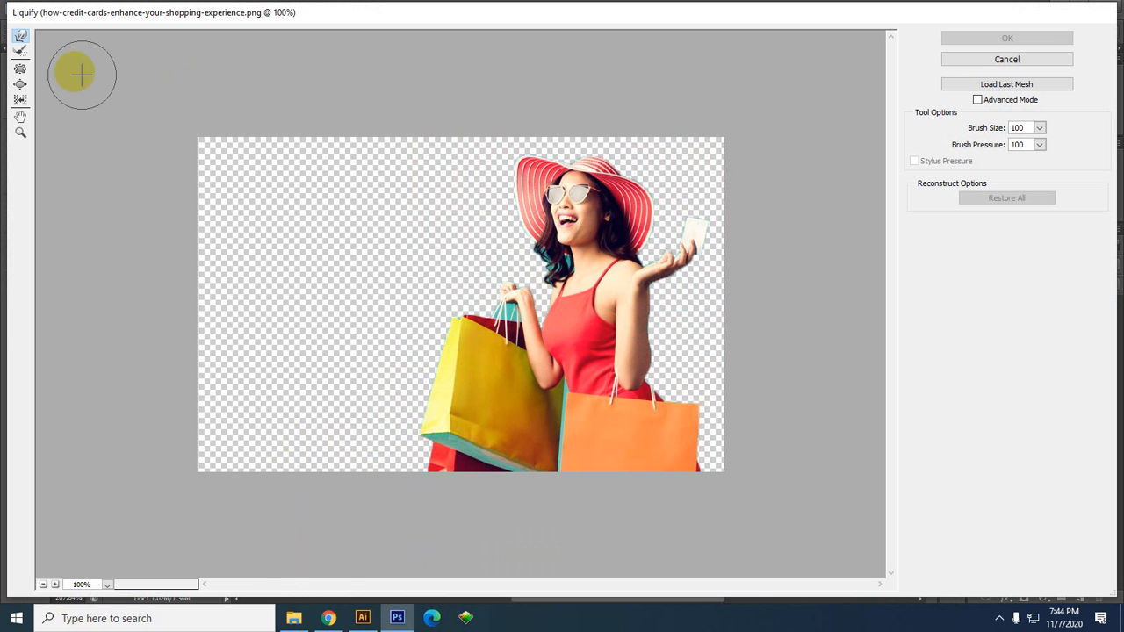
{"action": "left_click", "coordinate": [1021, 130]}
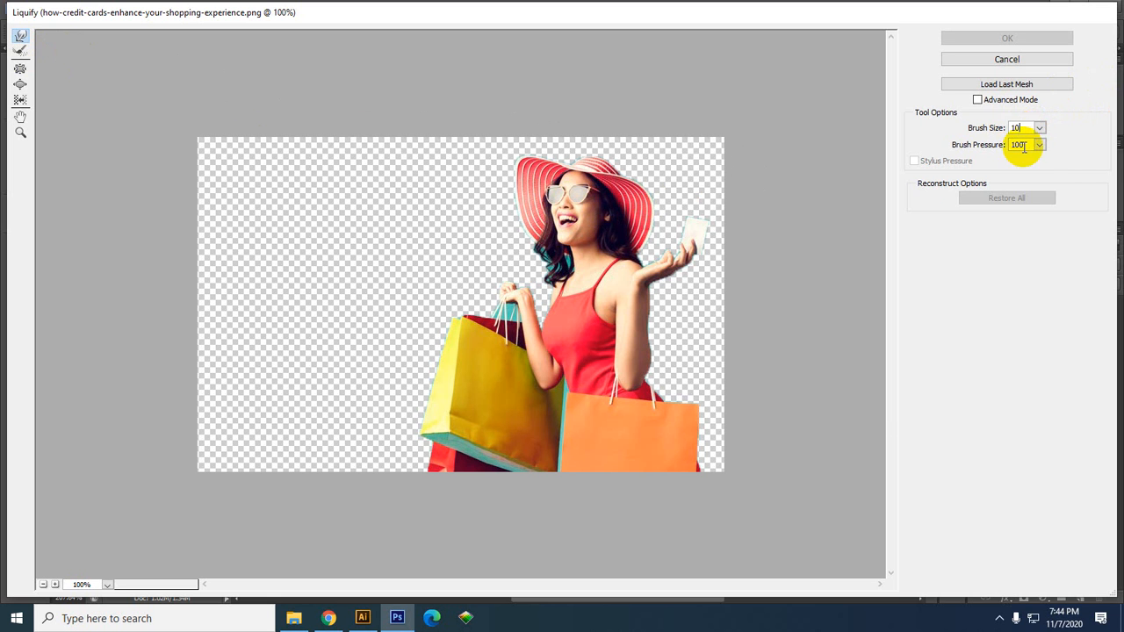
{"action": "right_click", "coordinate": [591, 228]}
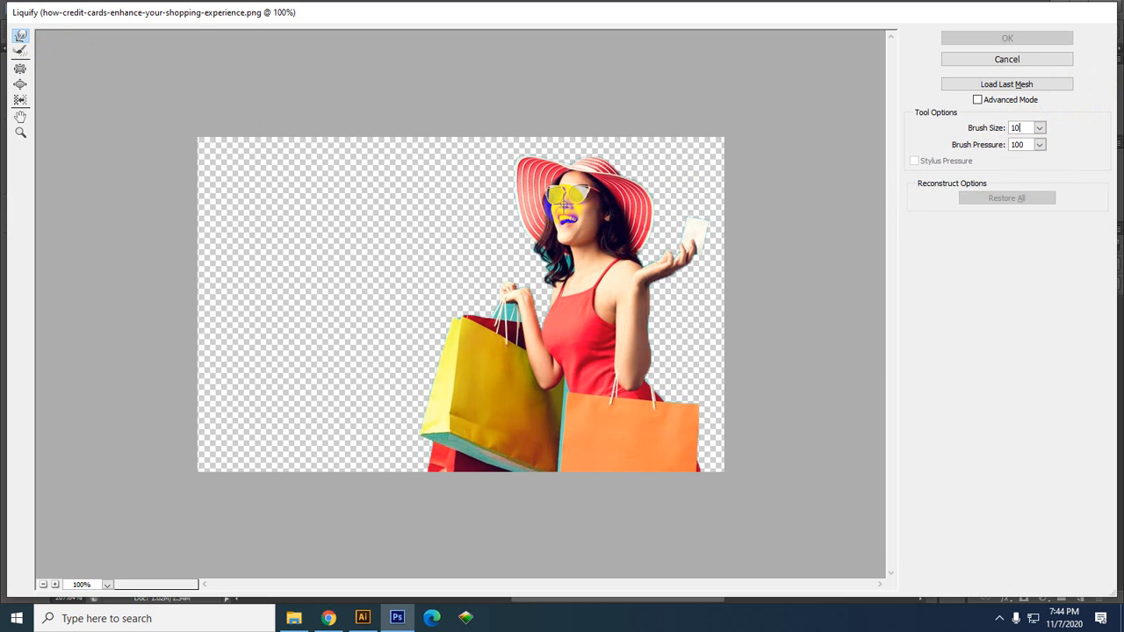
{"action": "left_click", "coordinate": [573, 204]}
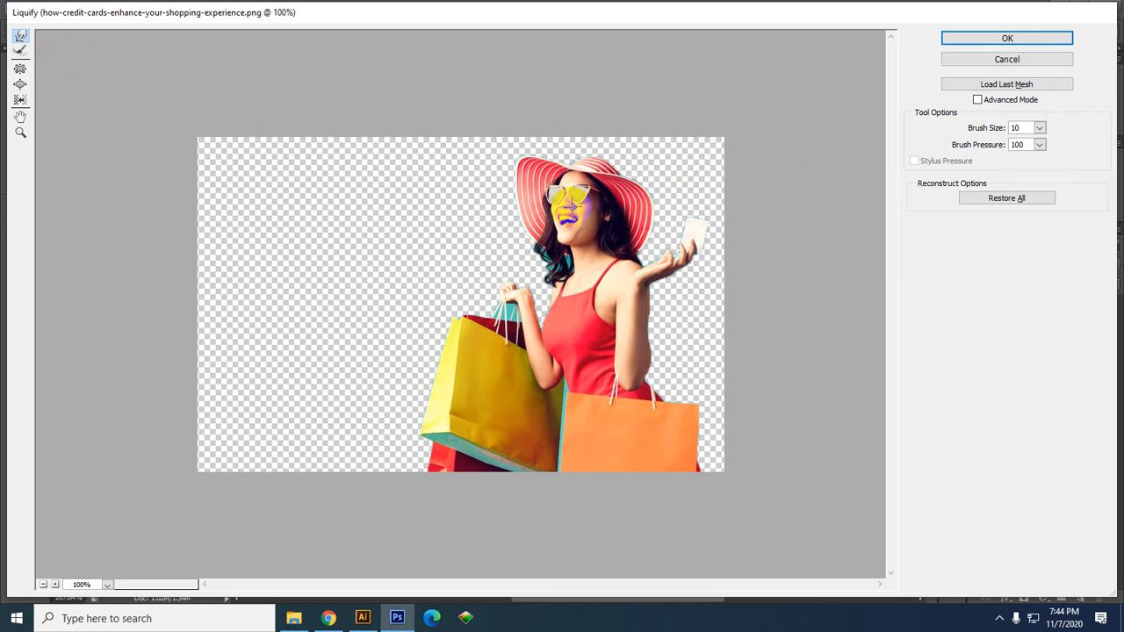
{"action": "left_click_drag", "start_coordinate": [556, 208], "coordinate": [566, 193]}
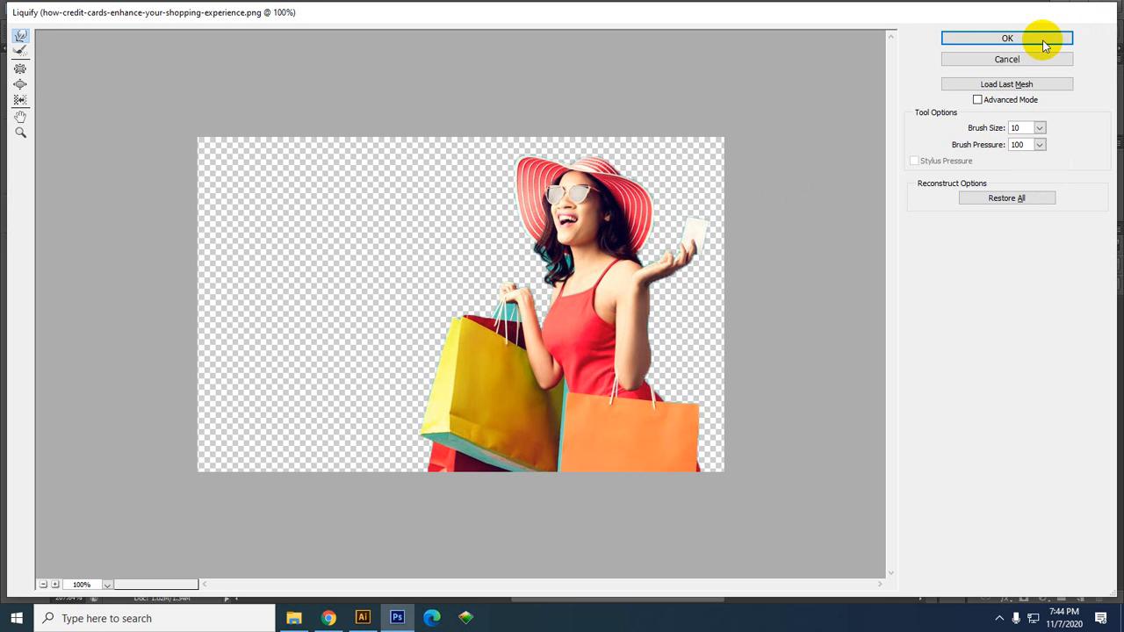
{"action": "left_click", "coordinate": [1010, 41]}
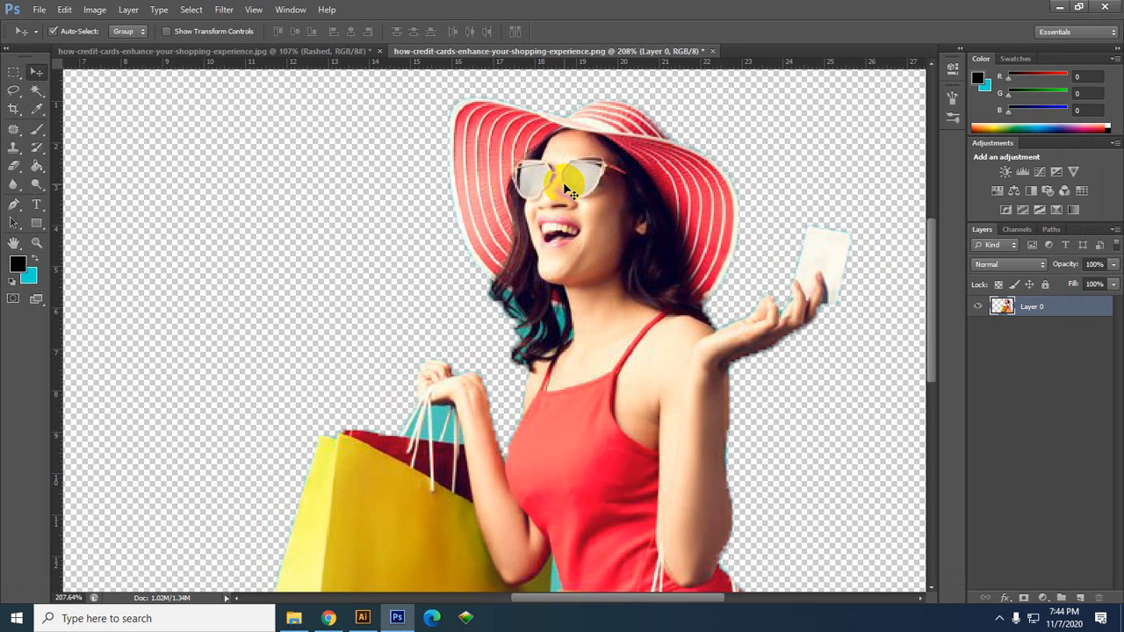
{"action": "left_click", "coordinate": [224, 9]}
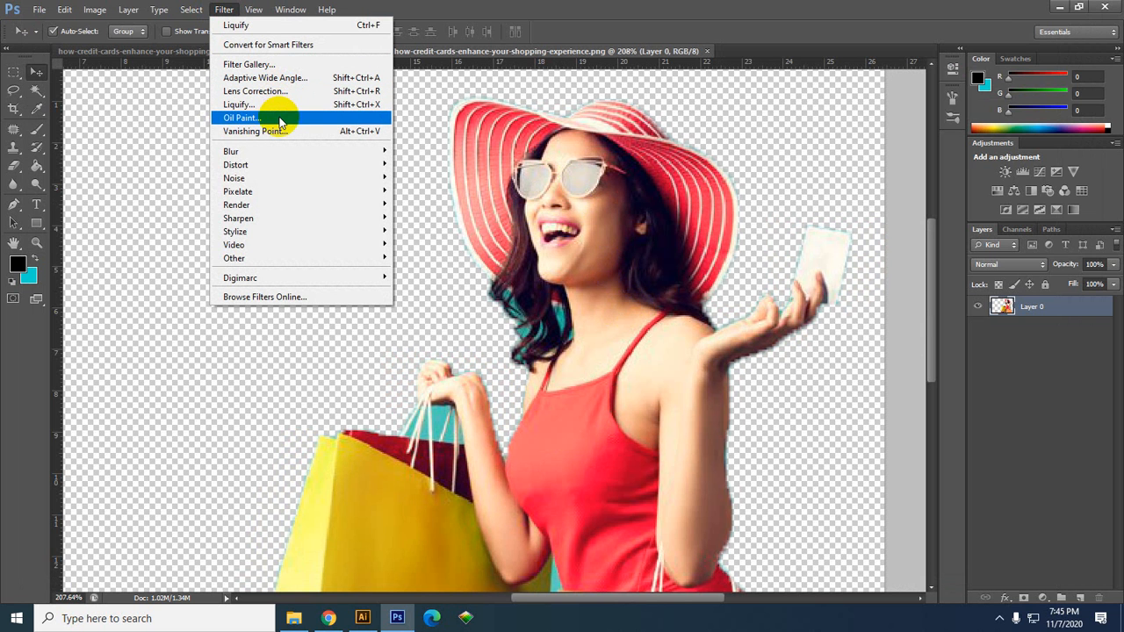
{"action": "mouse_move", "coordinate": [296, 158]}
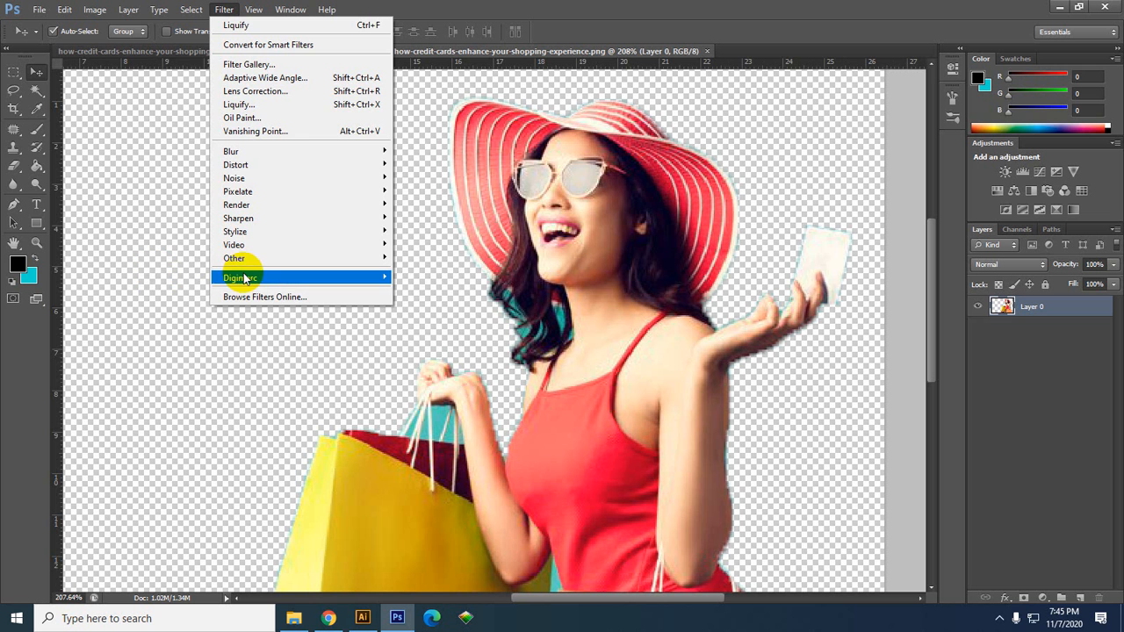
{"action": "left_click", "coordinate": [161, 266]}
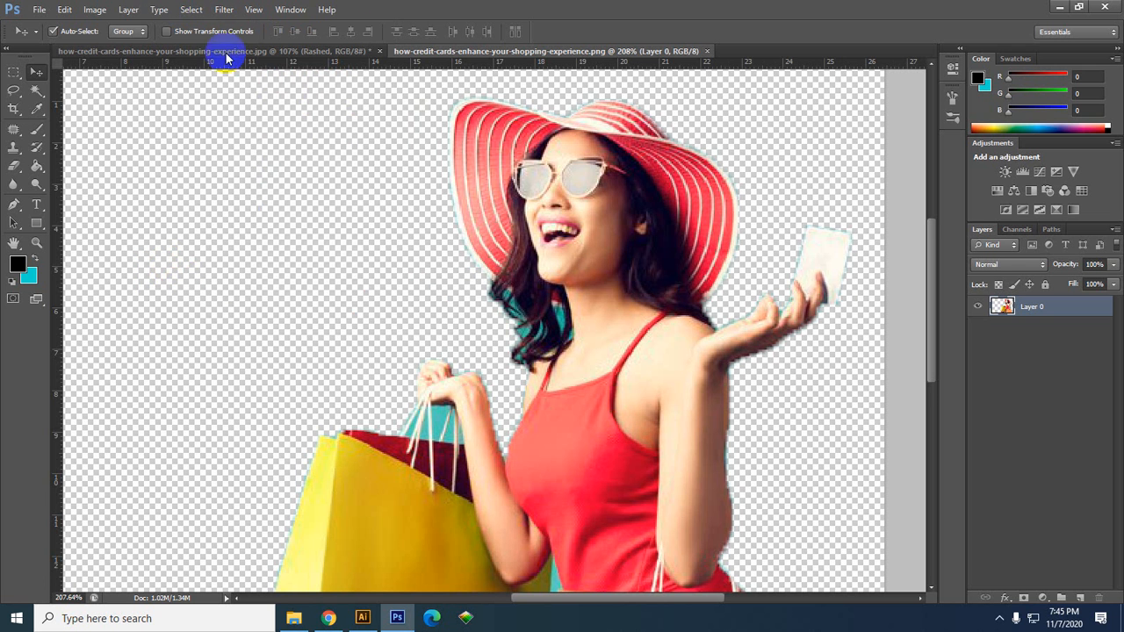
{"action": "scroll", "coordinate": [561, 312], "scroll_direction": "down", "scroll_amount": 2}
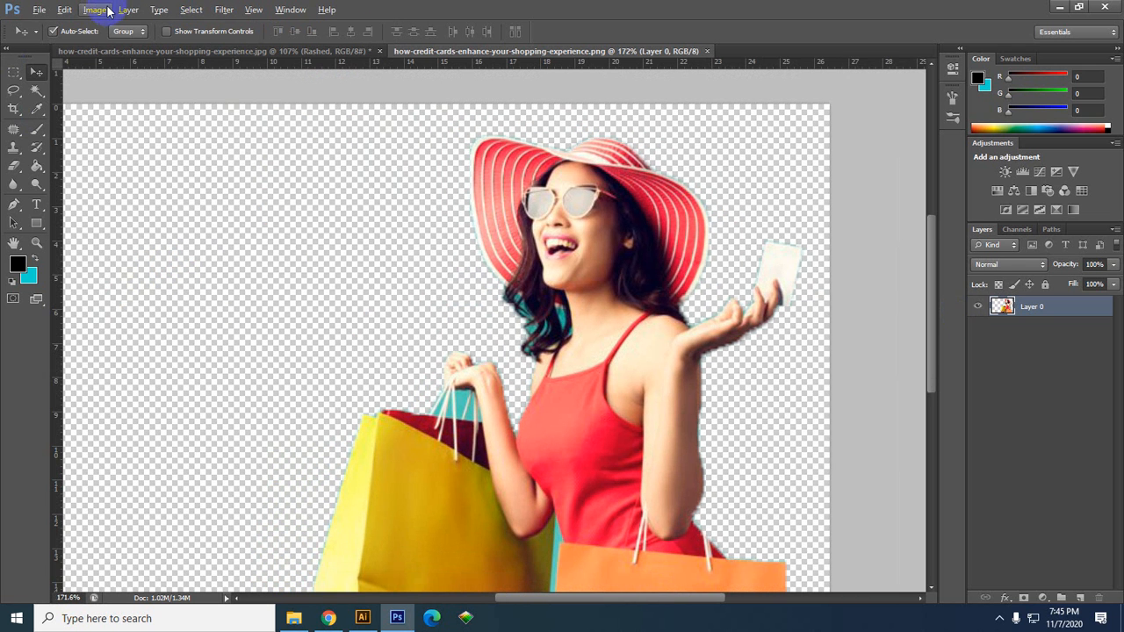
{"action": "left_click", "coordinate": [103, 12]}
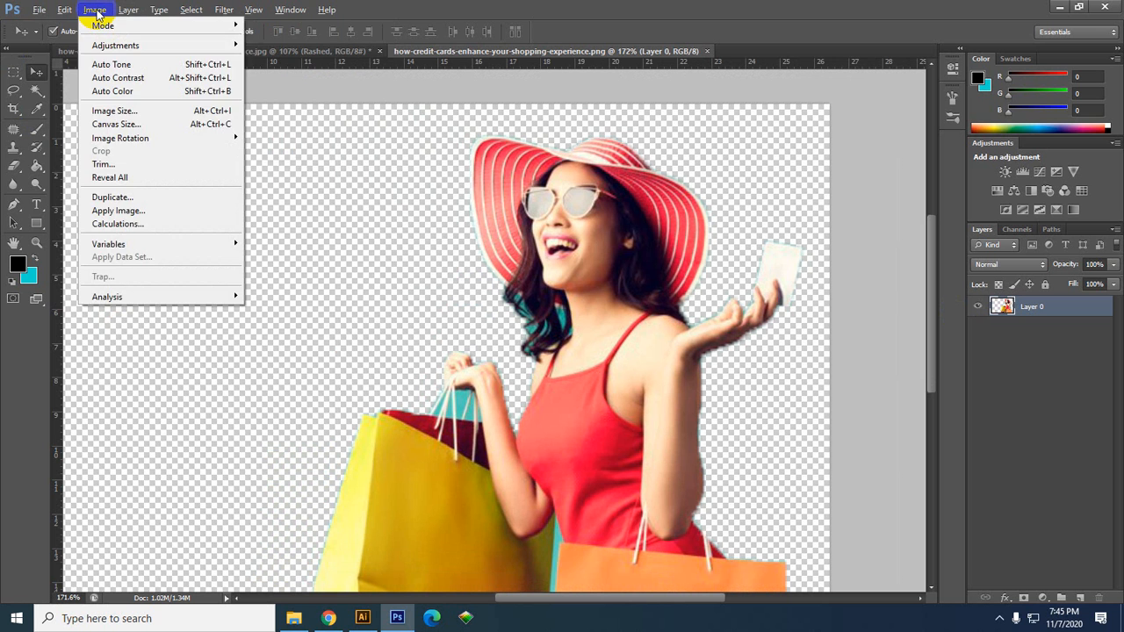
{"action": "left_click", "coordinate": [105, 13]}
{"action": "mouse_move", "coordinate": [253, 10]}
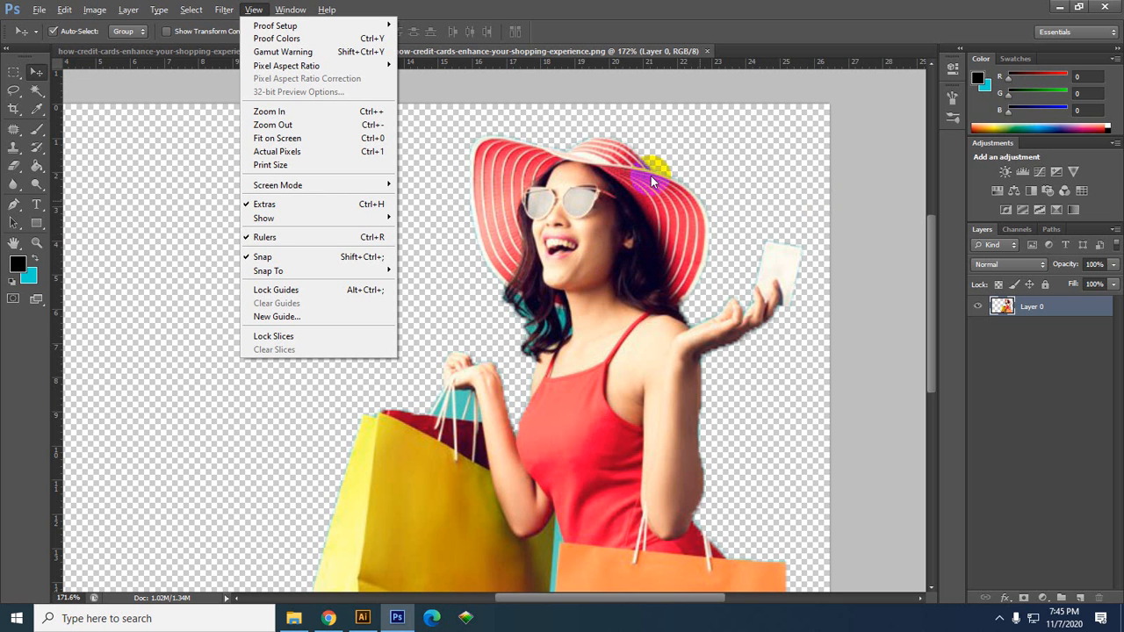
{"action": "left_click", "coordinate": [720, 259]}
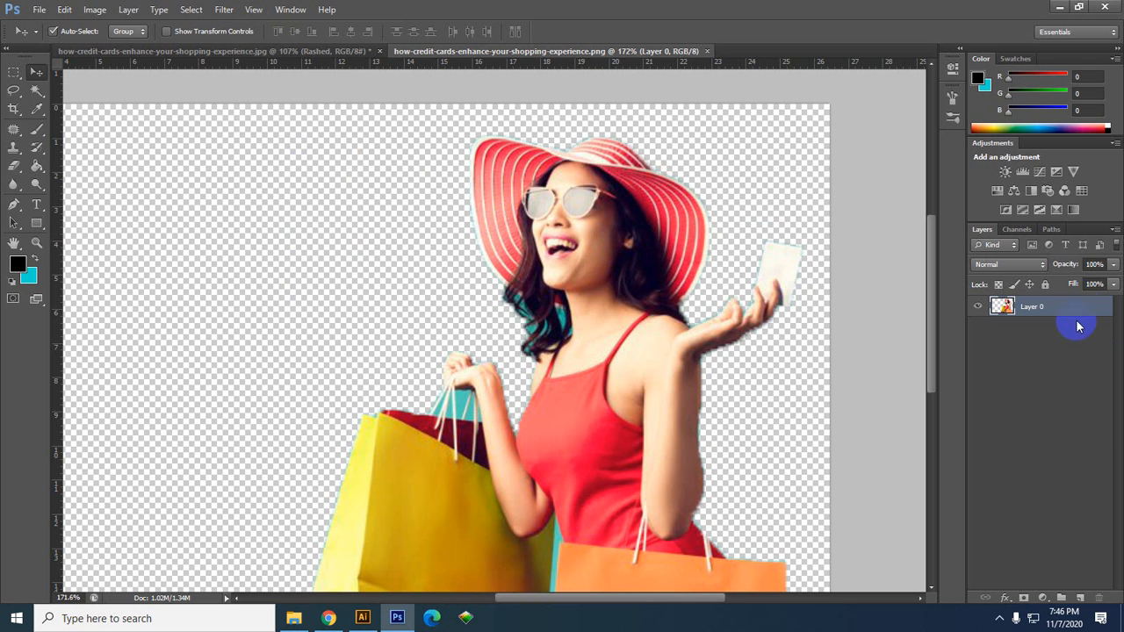
Add a new layer above Layer 0, sample the woman's cheek colour and paint it on her cheek with a size 8 brush.
{"action": "left_click", "coordinate": [1081, 598]}
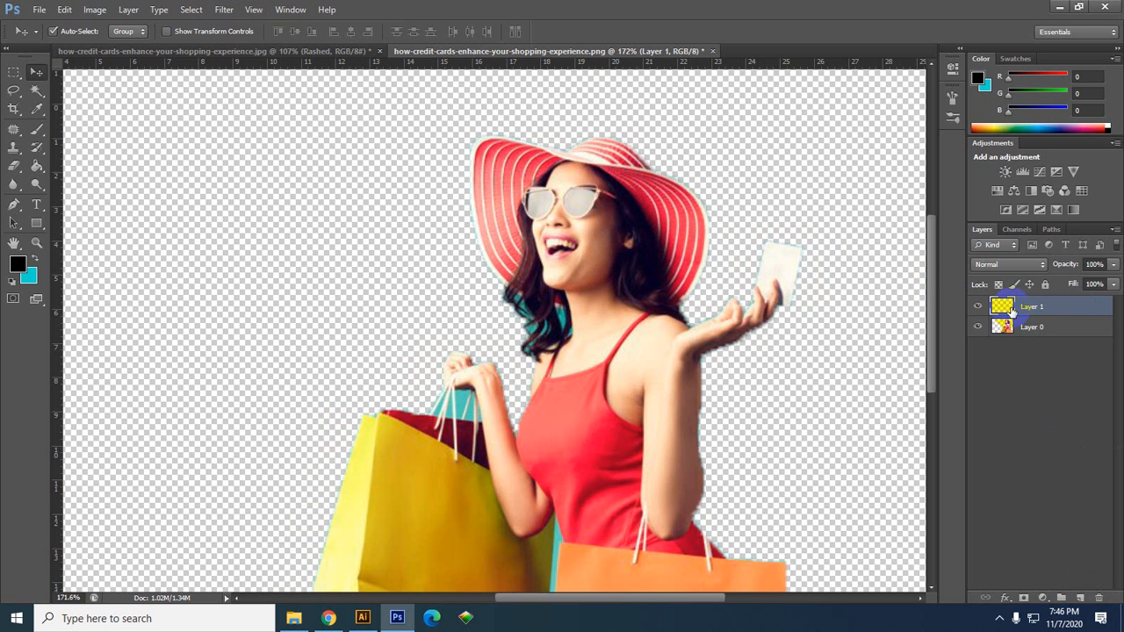
{"action": "scroll", "coordinate": [686, 188], "scroll_direction": "up", "scroll_amount": 4}
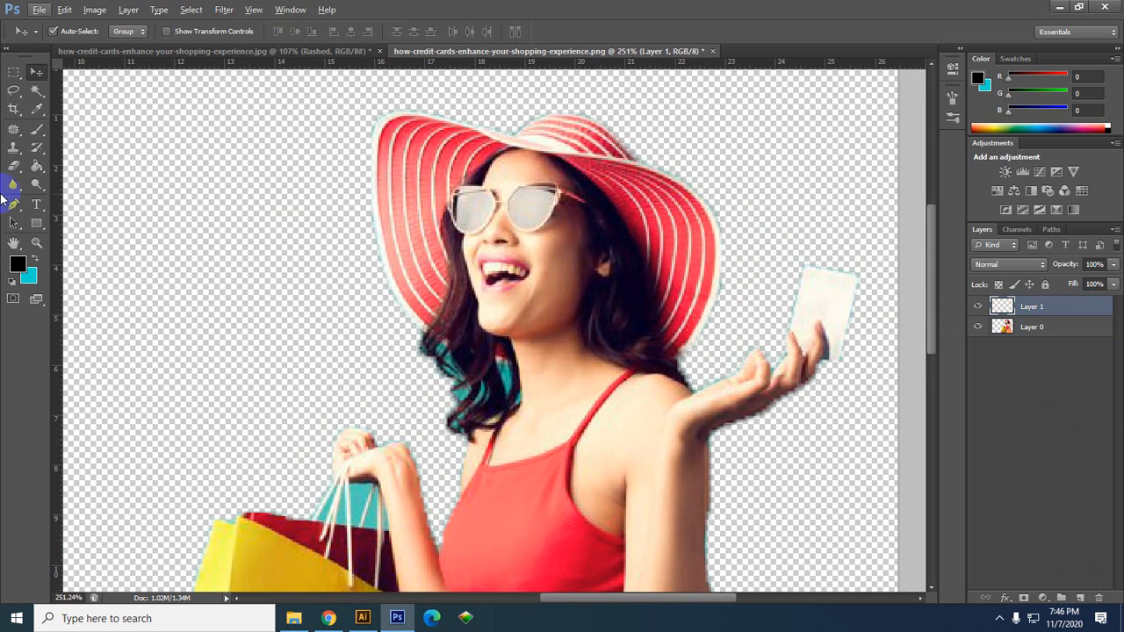
{"action": "left_click", "coordinate": [36, 109]}
{"action": "left_click", "coordinate": [557, 251]}
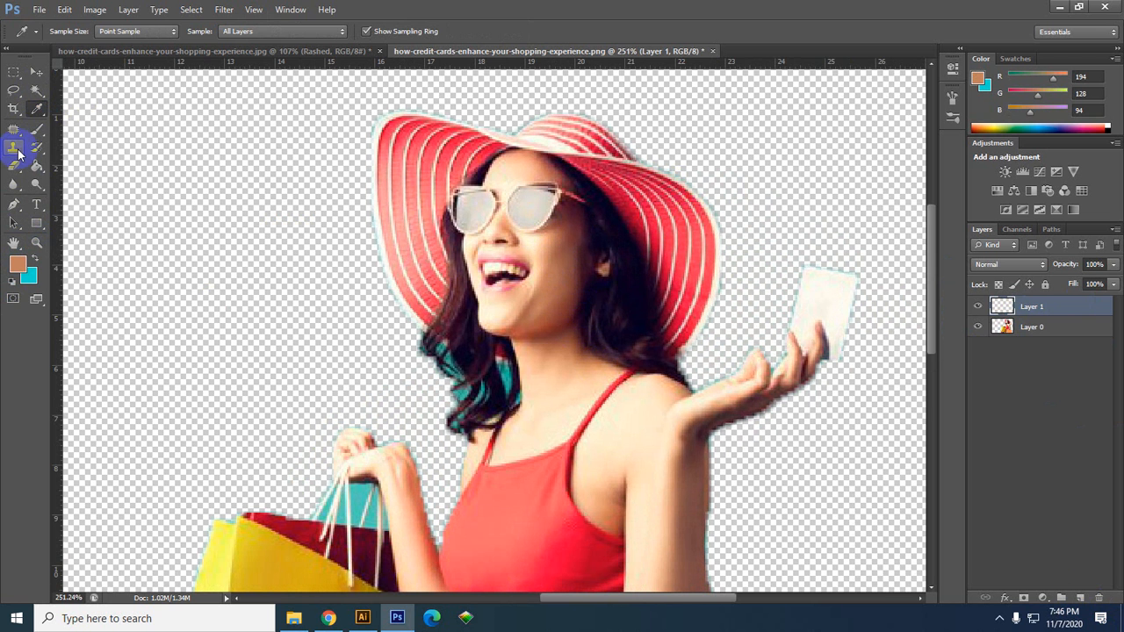
{"action": "left_click", "coordinate": [38, 129]}
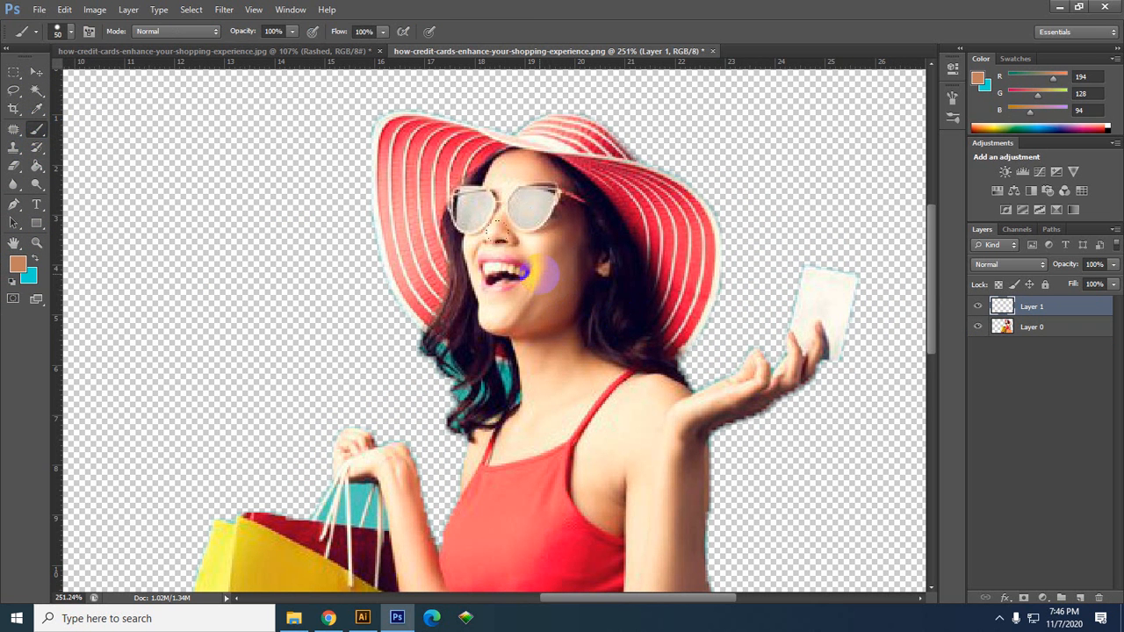
{"action": "key", "text": "bracketleft"}
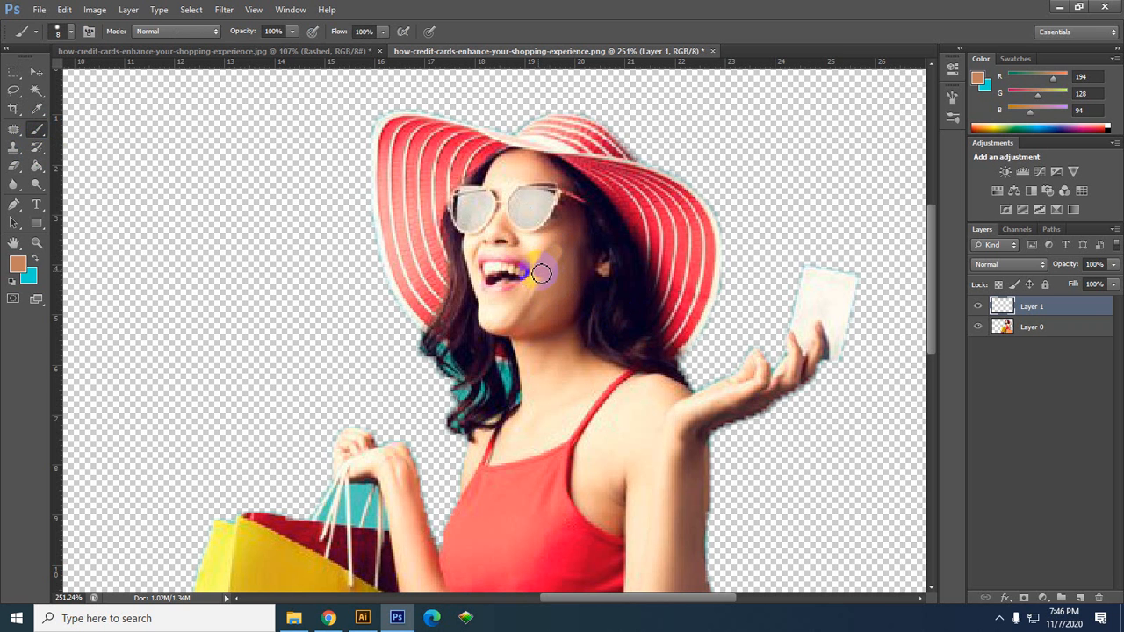
{"action": "left_click_drag", "start_coordinate": [544, 262], "coordinate": [553, 253]}
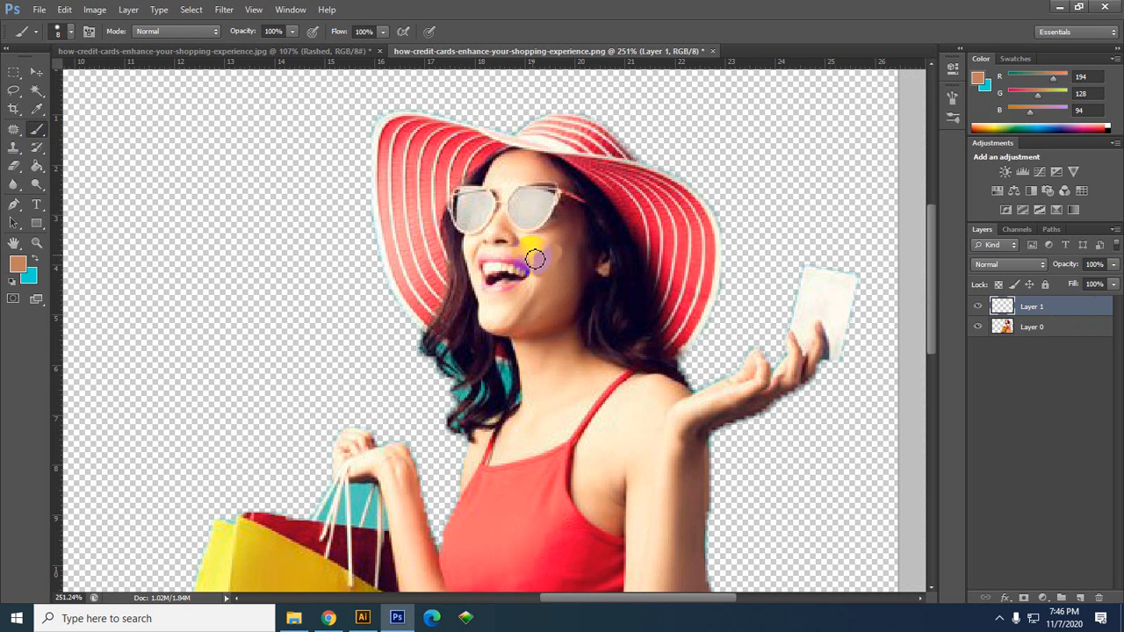
Sample the light highlight on the woman's cheek and paint it beside her nose on Layer 1.
{"action": "left_click", "coordinate": [36, 109]}
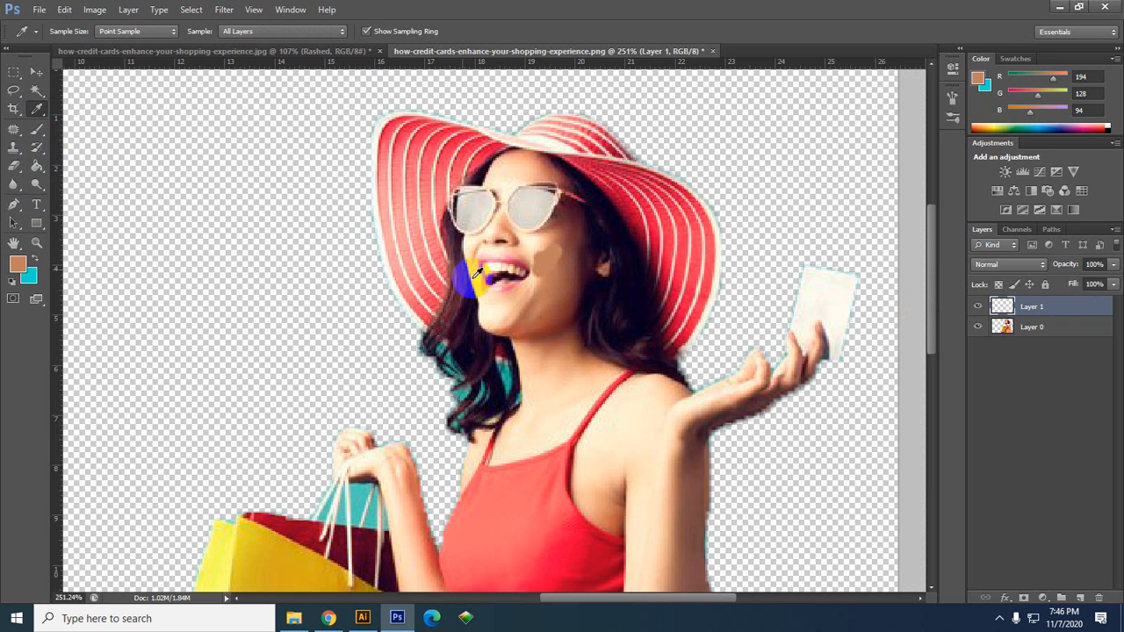
{"action": "left_click", "coordinate": [538, 244]}
{"action": "left_click", "coordinate": [534, 246]}
{"action": "left_click", "coordinate": [534, 243]}
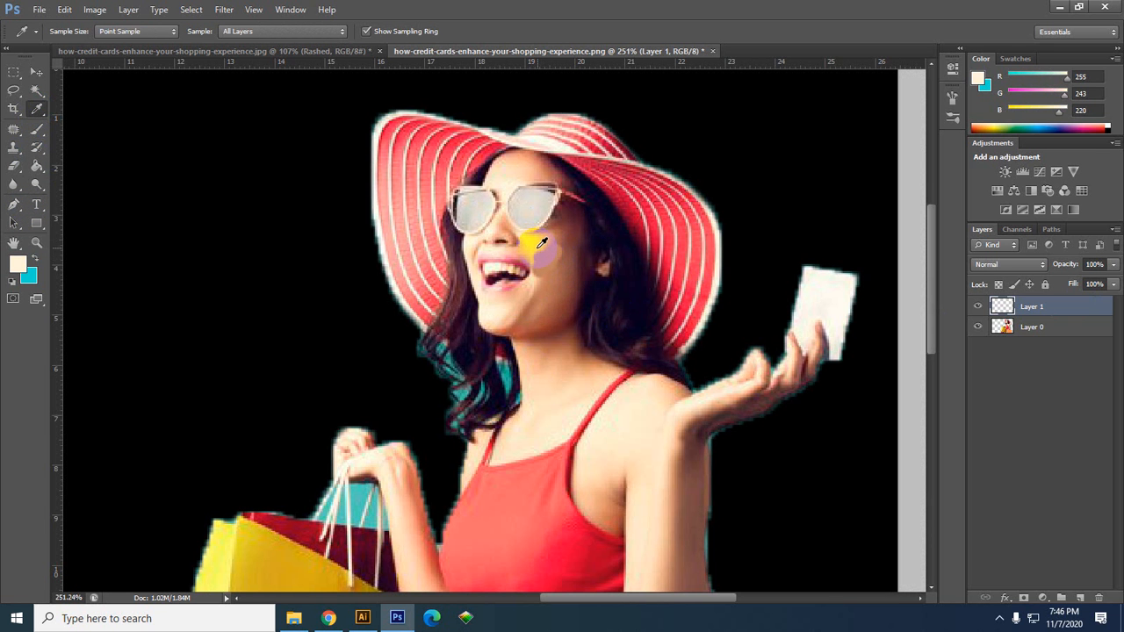
{"action": "left_click", "coordinate": [36, 131]}
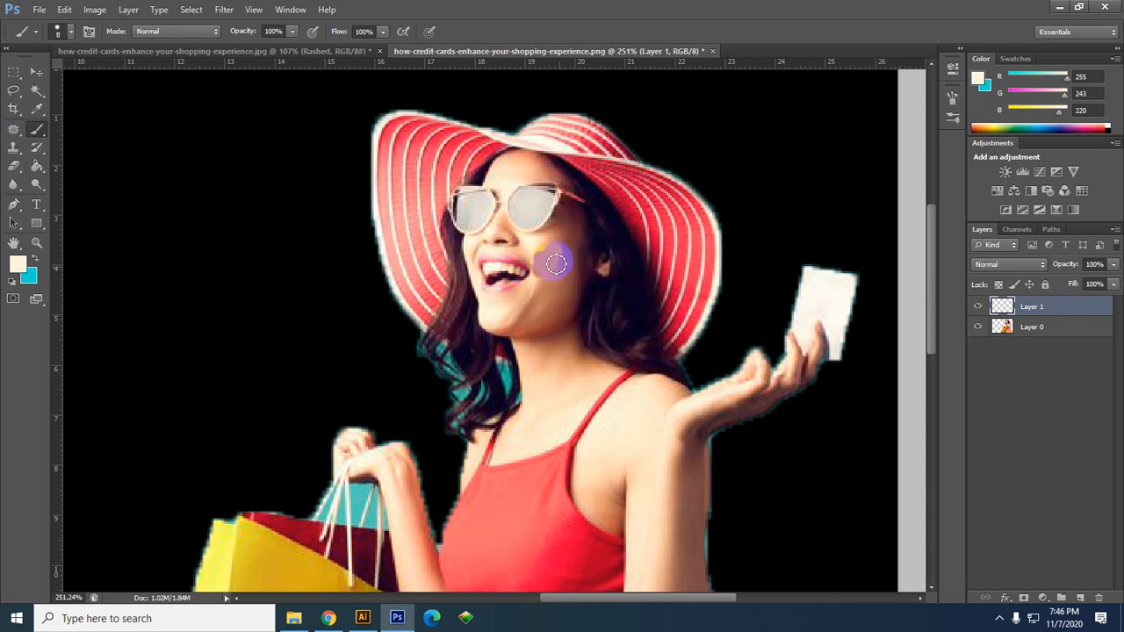
{"action": "mouse_move", "coordinate": [537, 246]}
{"action": "left_mouse_down"}
{"action": "mouse_move", "coordinate": [550, 247]}
{"action": "mouse_move", "coordinate": [537, 247]}
{"action": "left_mouse_up"}
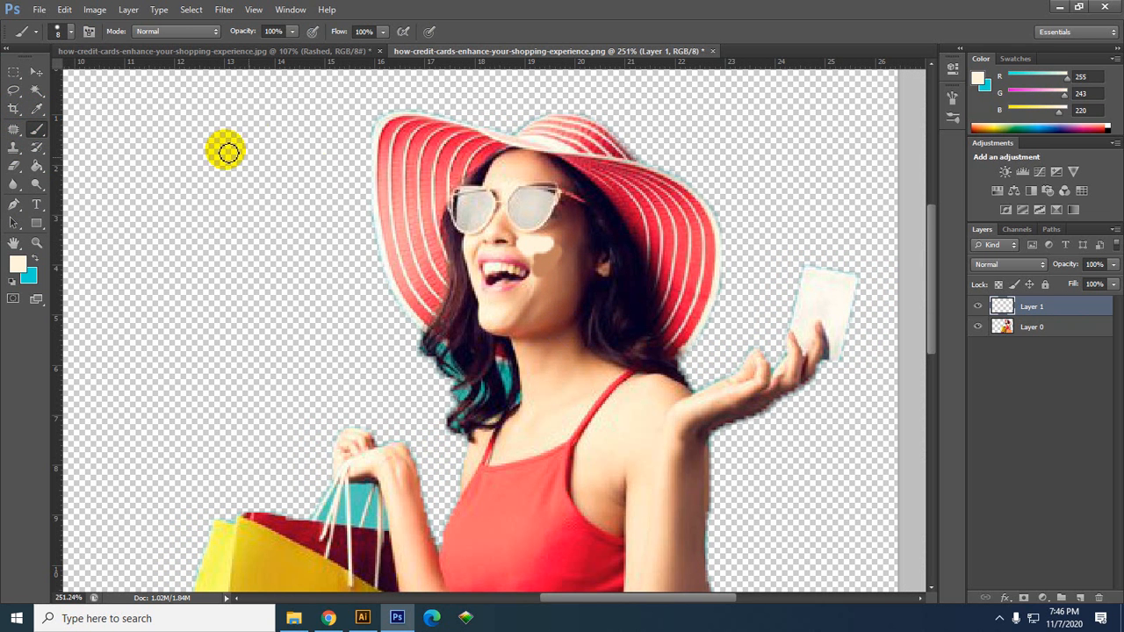
Hide Layer 1 and apply a Threshold adjustment with level 146 to Layer 0.
{"action": "left_click", "coordinate": [978, 306]}
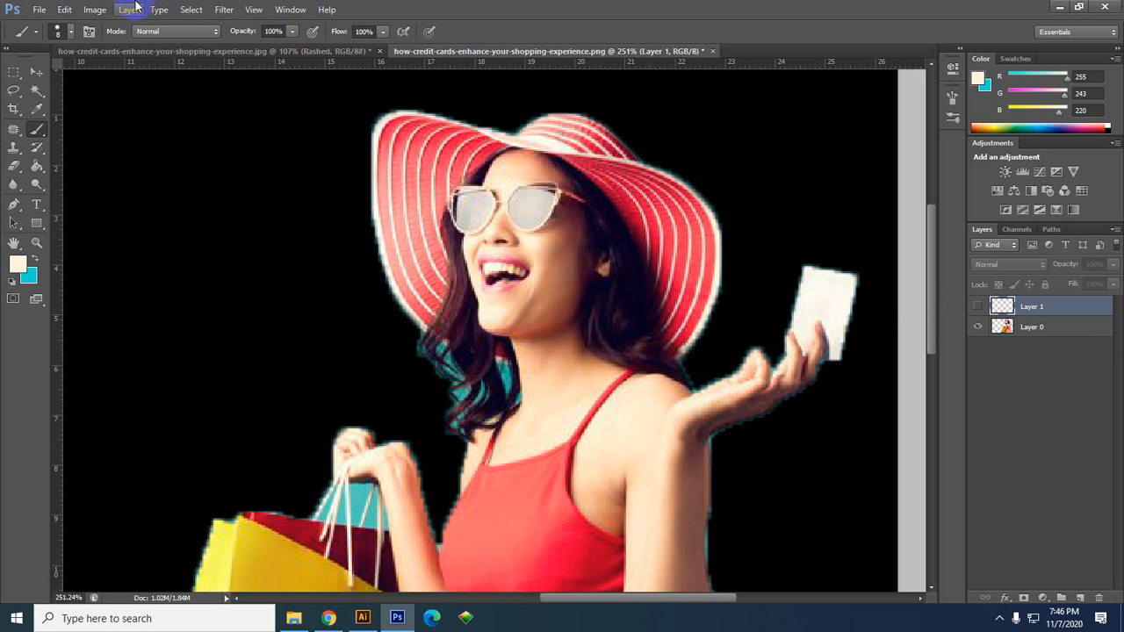
{"action": "left_click", "coordinate": [97, 11]}
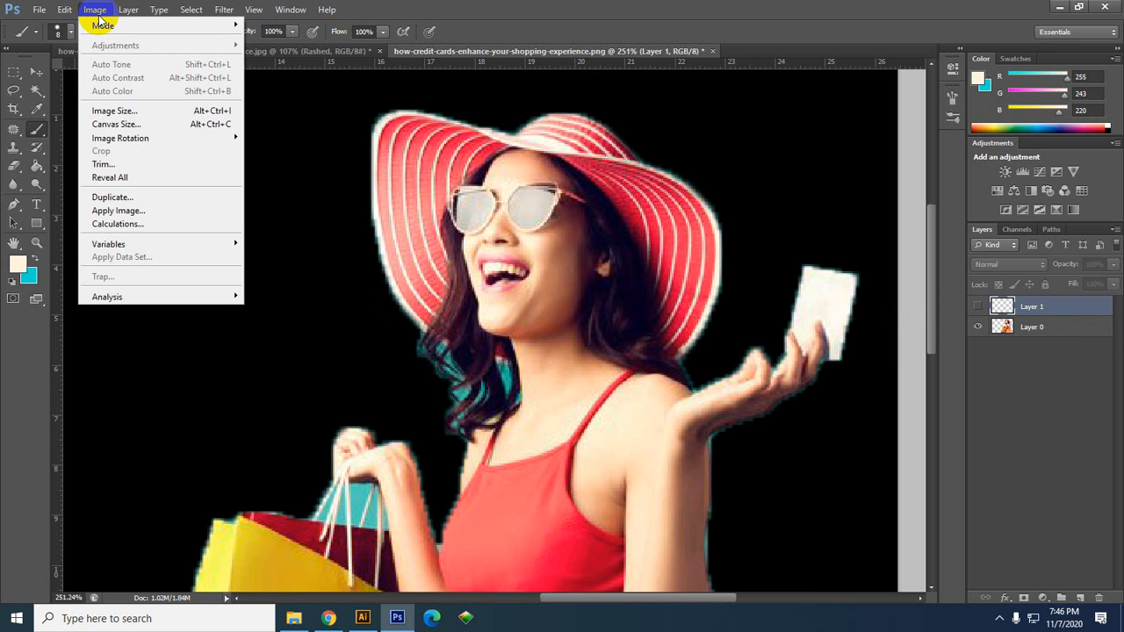
{"action": "left_click", "coordinate": [999, 330]}
{"action": "left_click", "coordinate": [94, 10]}
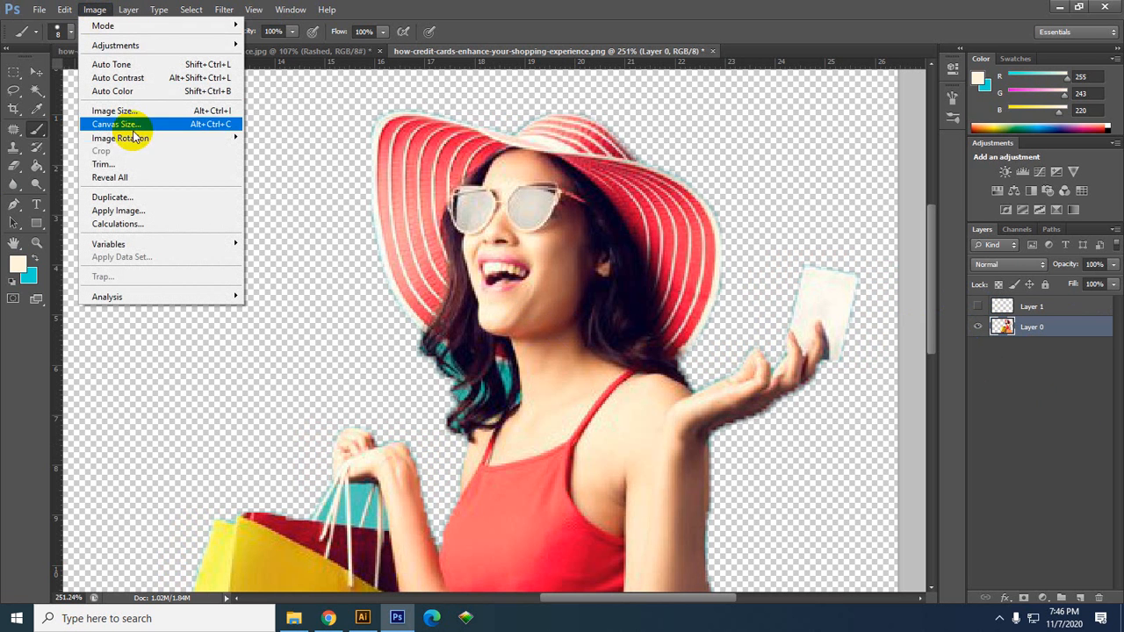
{"action": "mouse_move", "coordinate": [202, 44]}
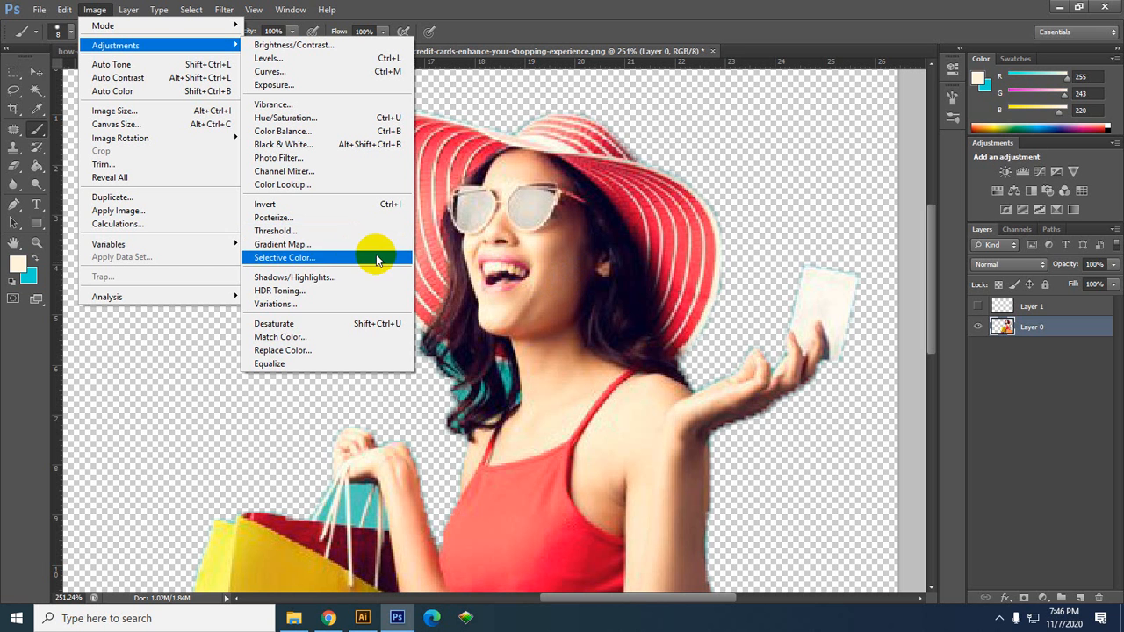
{"action": "left_click", "coordinate": [294, 231]}
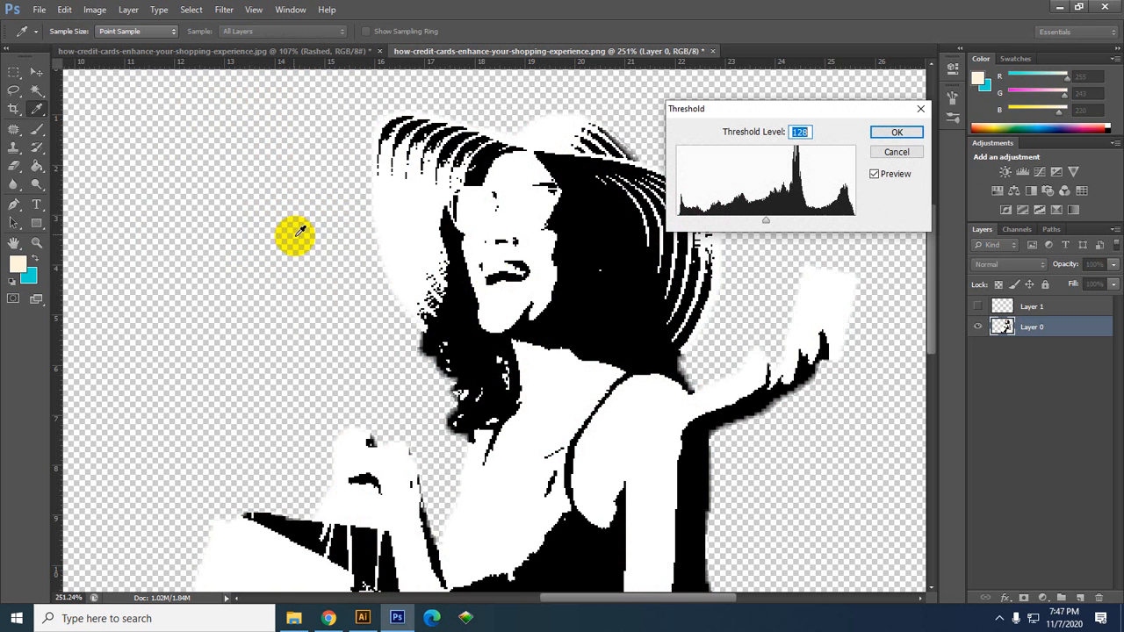
{"action": "left_click", "coordinate": [477, 328]}
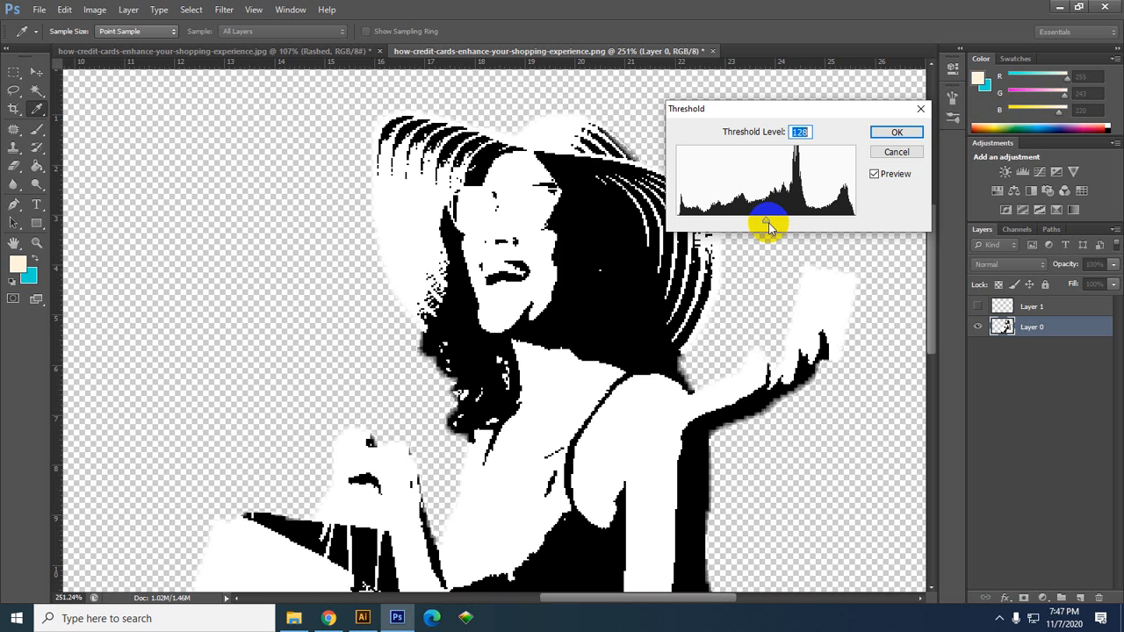
{"action": "mouse_move", "coordinate": [769, 227]}
{"action": "left_mouse_down"}
{"action": "mouse_move", "coordinate": [799, 220]}
{"action": "mouse_move", "coordinate": [745, 220]}
{"action": "mouse_move", "coordinate": [780, 217]}
{"action": "left_mouse_up"}
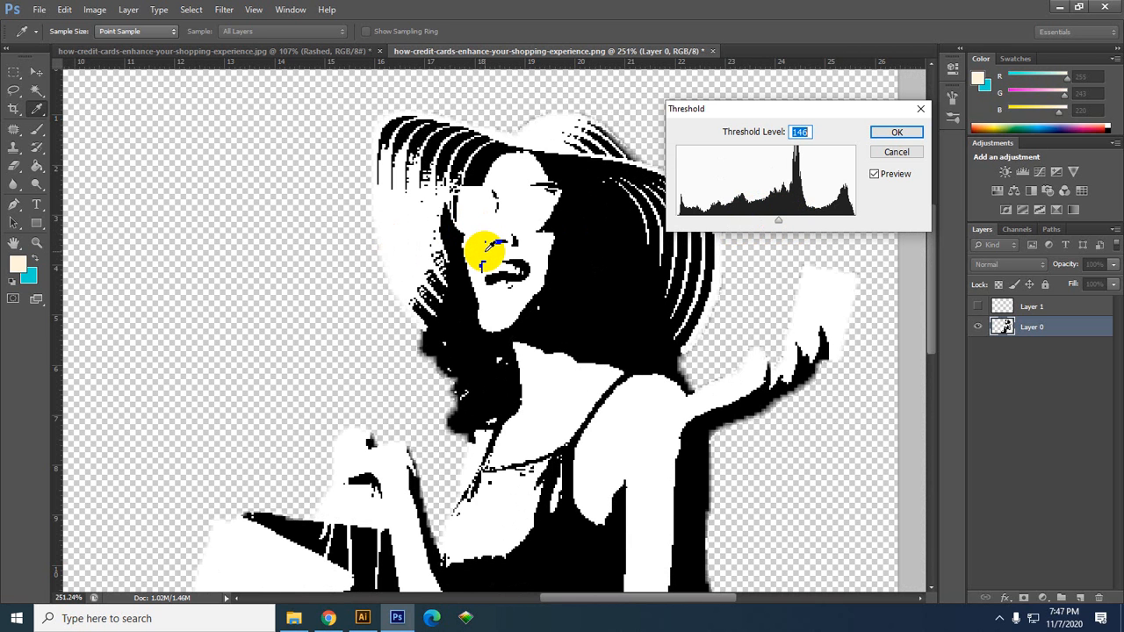
{"action": "left_click", "coordinate": [903, 132]}
{"action": "key", "text": "b"}
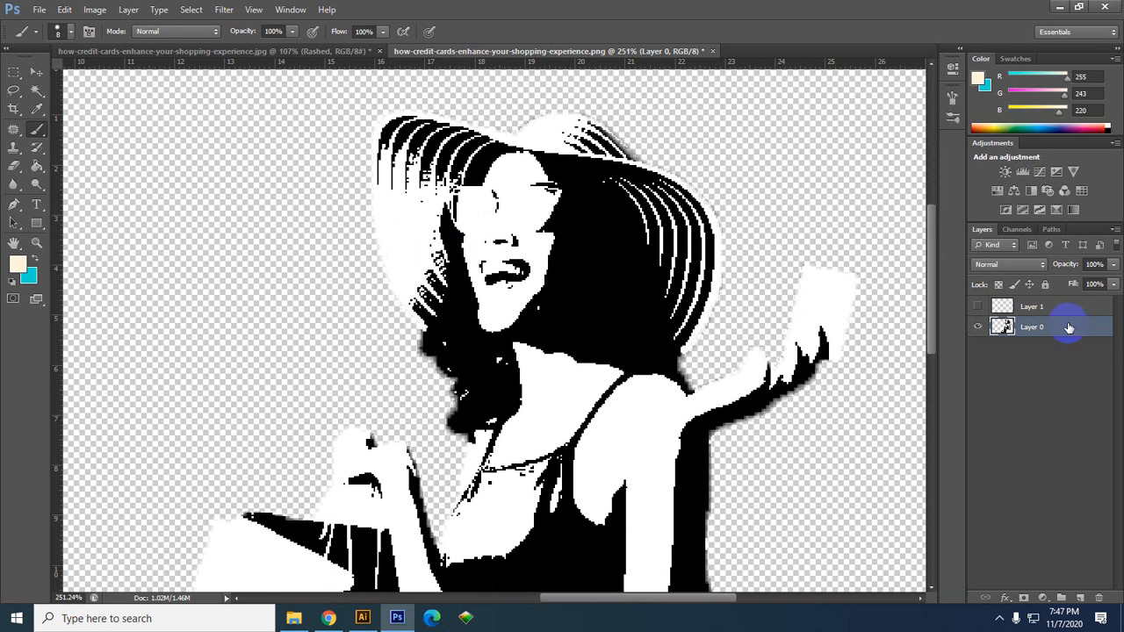
Save the black-and-white image as a PNG on the desktop, replacing the existing file, with None / Fast compression.
{"action": "scroll", "coordinate": [585, 441], "scroll_direction": "down", "scroll_amount": 3}
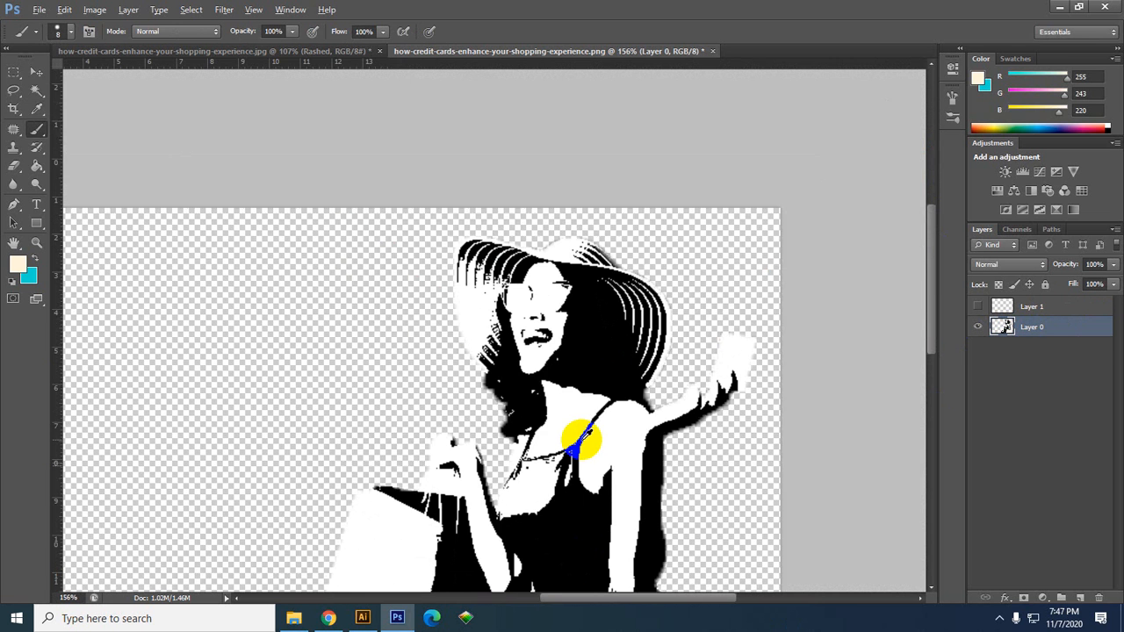
{"action": "scroll", "coordinate": [577, 443], "scroll_direction": "down", "scroll_amount": 2}
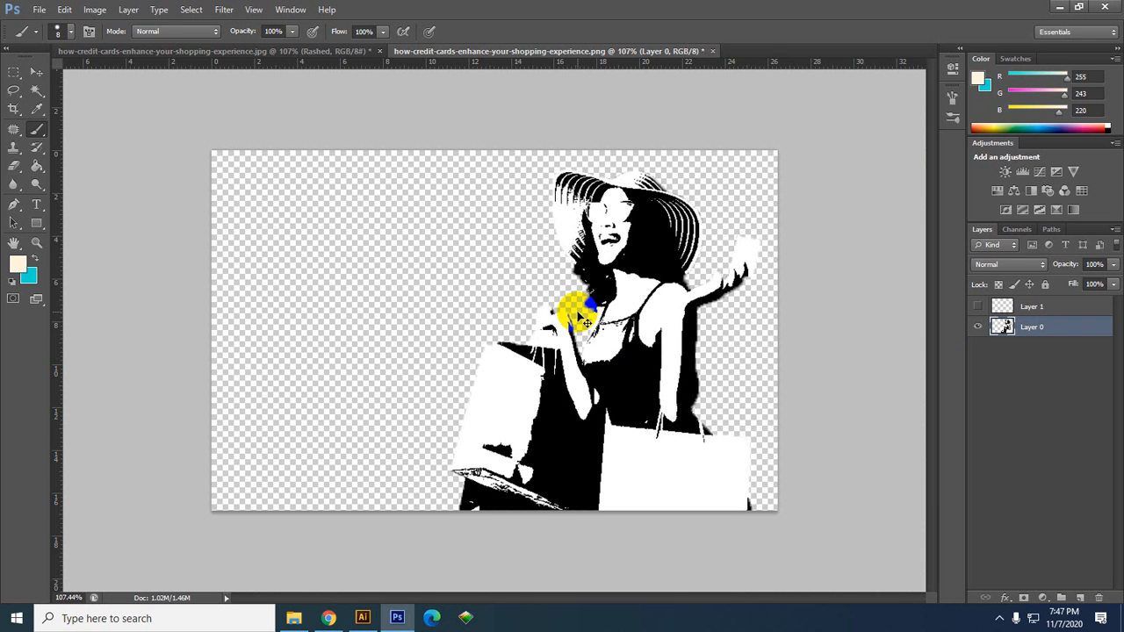
{"action": "key", "text": "ctrl+shift+s"}
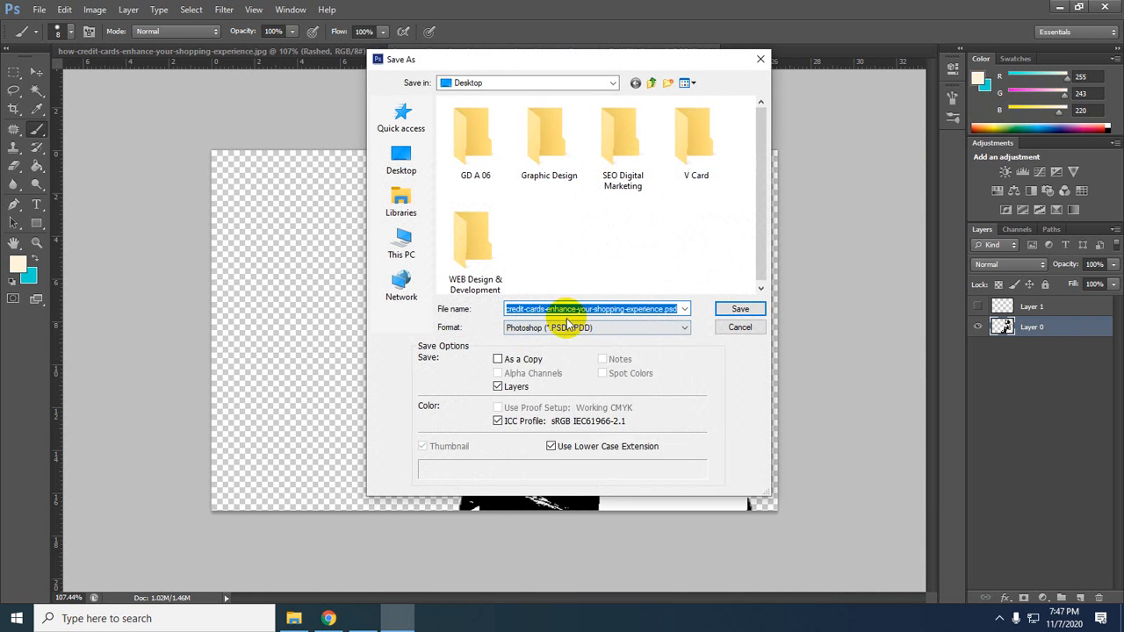
{"action": "left_click", "coordinate": [589, 327]}
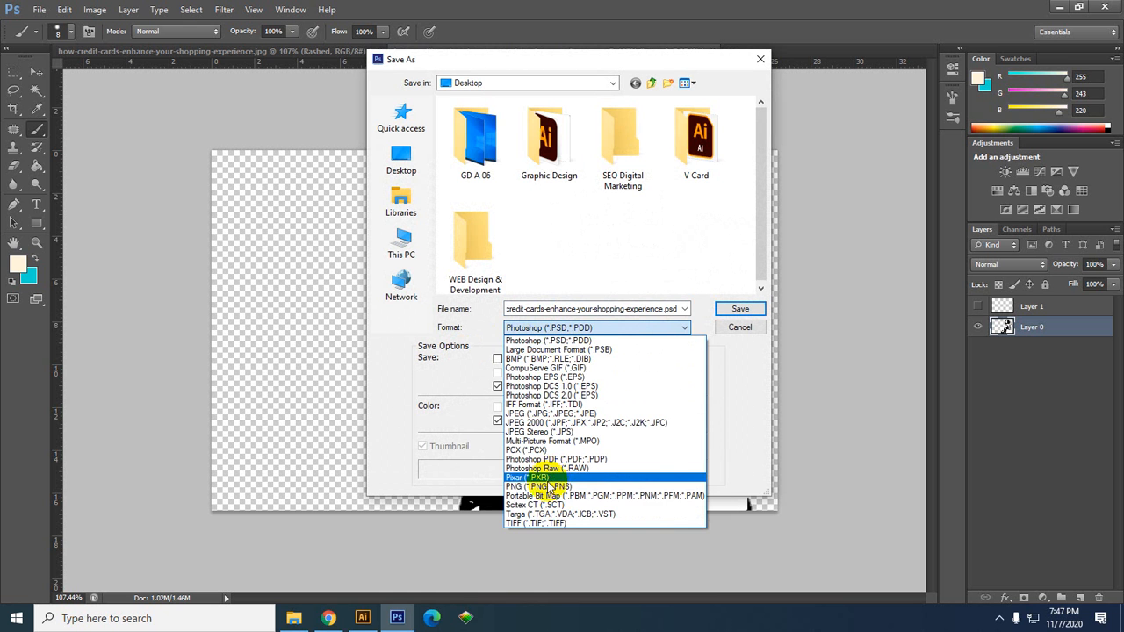
{"action": "left_click", "coordinate": [545, 487]}
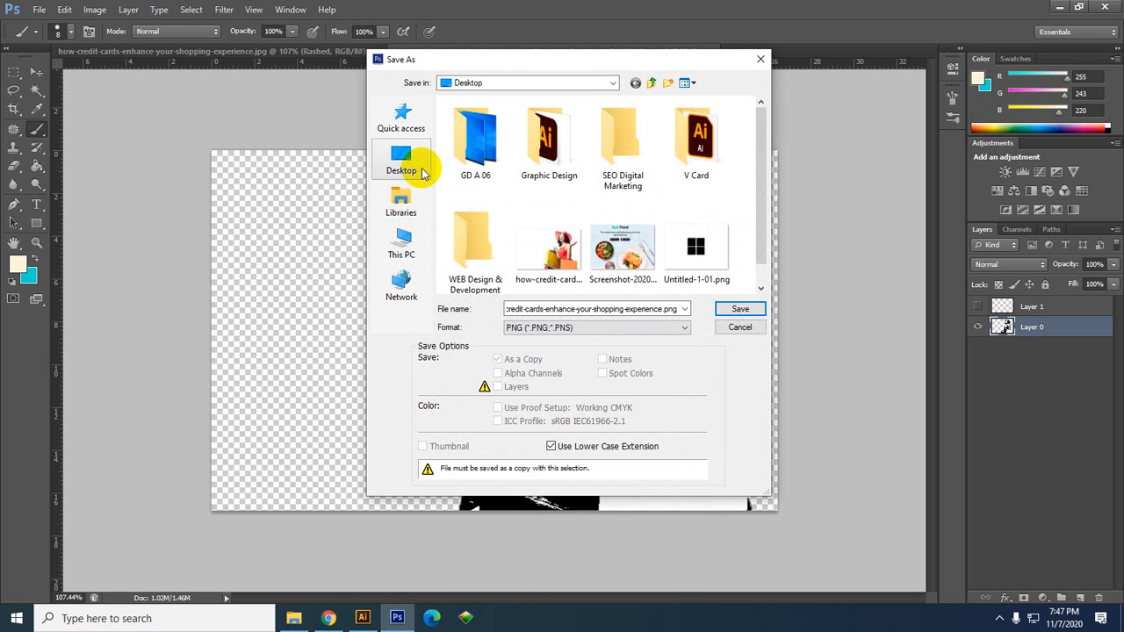
{"action": "left_click", "coordinate": [421, 172]}
{"action": "left_click", "coordinate": [740, 308]}
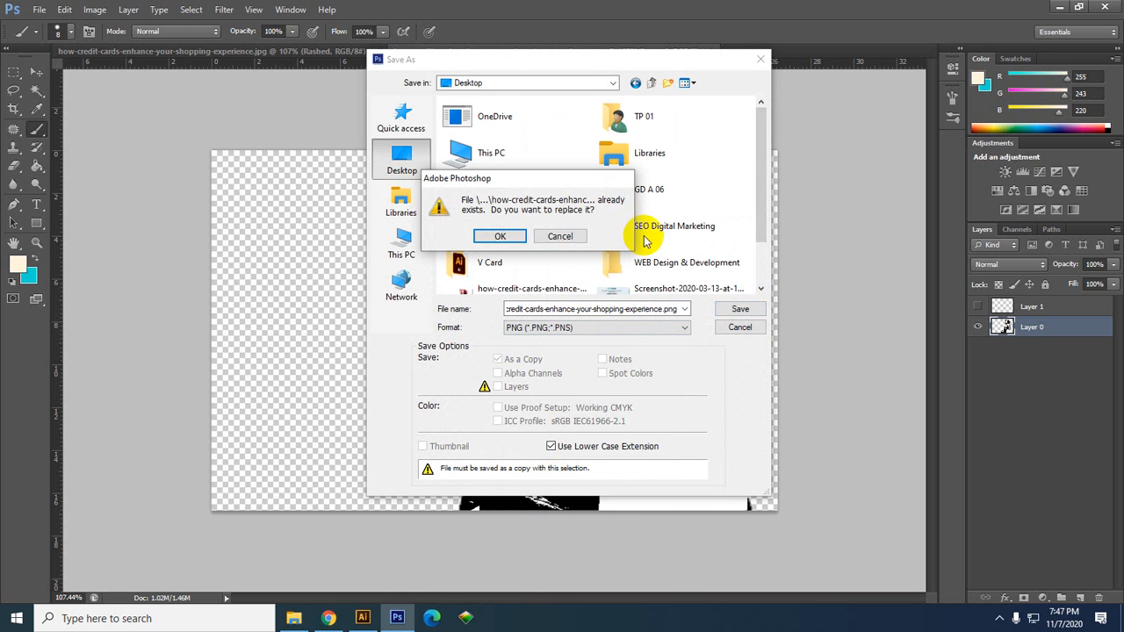
{"action": "left_click", "coordinate": [500, 237]}
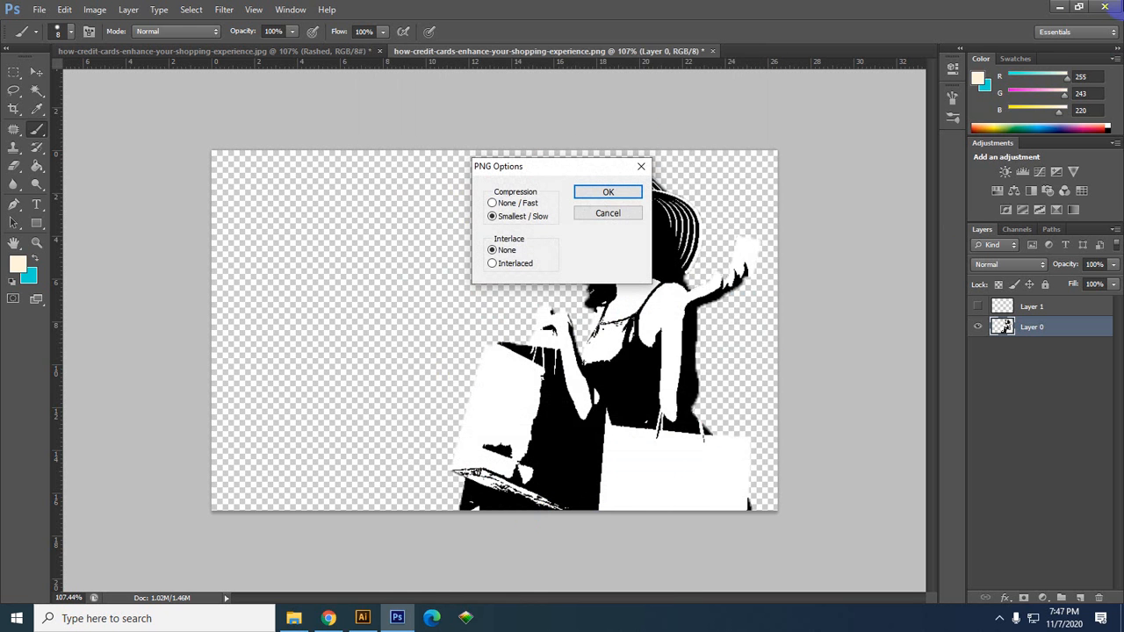
{"action": "left_click", "coordinate": [512, 203]}
{"action": "left_click", "coordinate": [628, 192]}
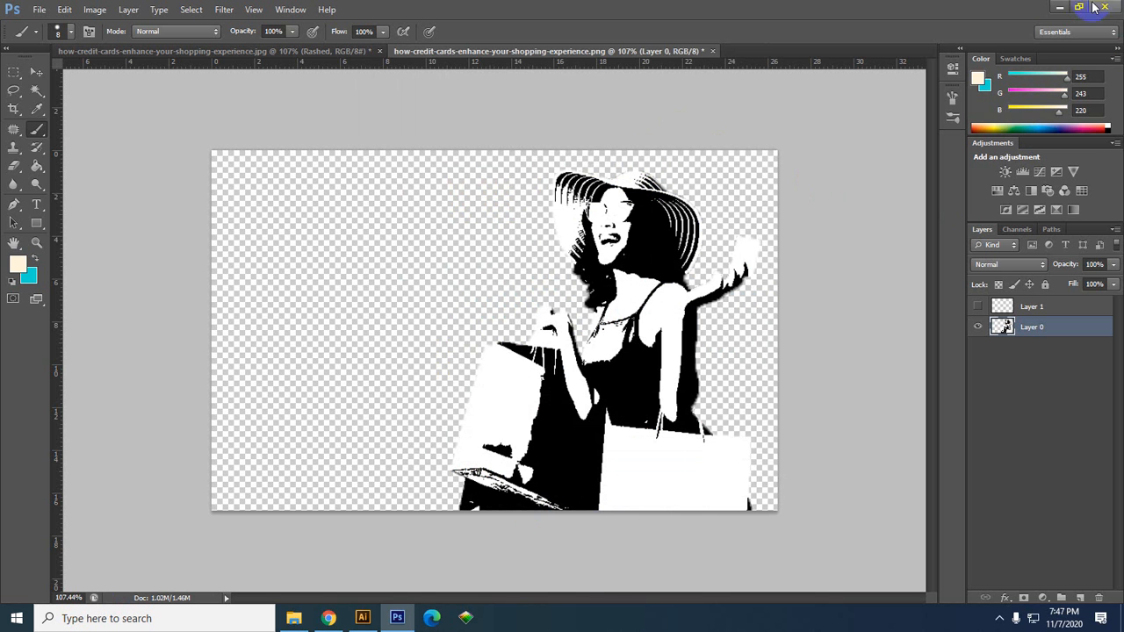
Switch to Illustrator and place the saved shopping woman PNG from the desktop into the open Untitled-1 document.
{"action": "left_click", "coordinate": [1059, 8]}
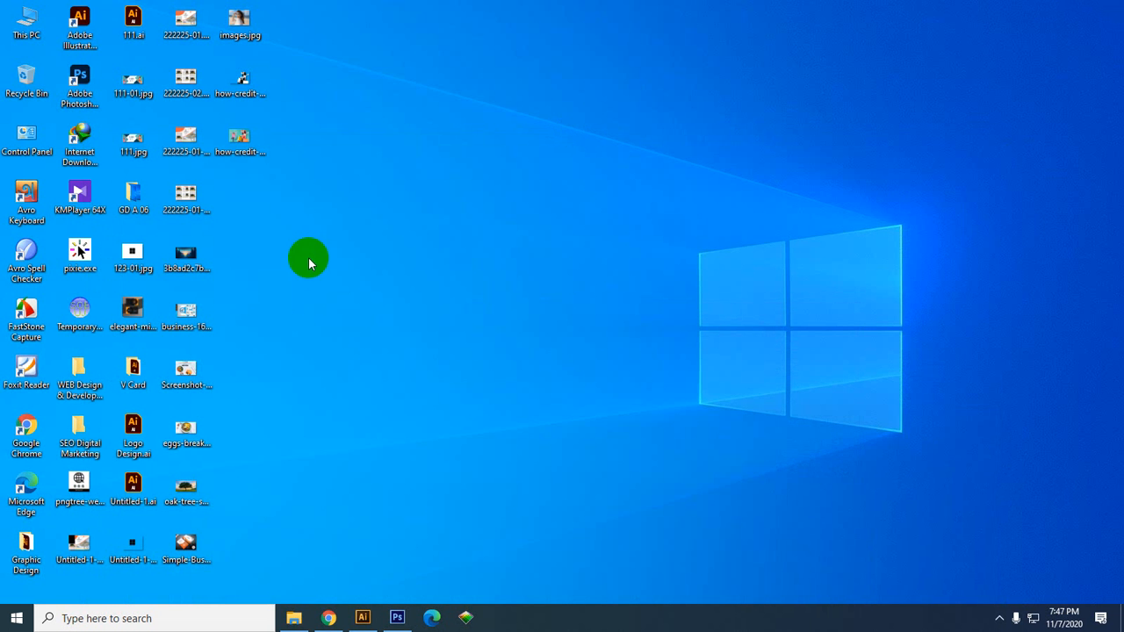
{"action": "left_click", "coordinate": [252, 91]}
{"action": "left_click_drag", "start_coordinate": [252, 92], "coordinate": [390, 234]}
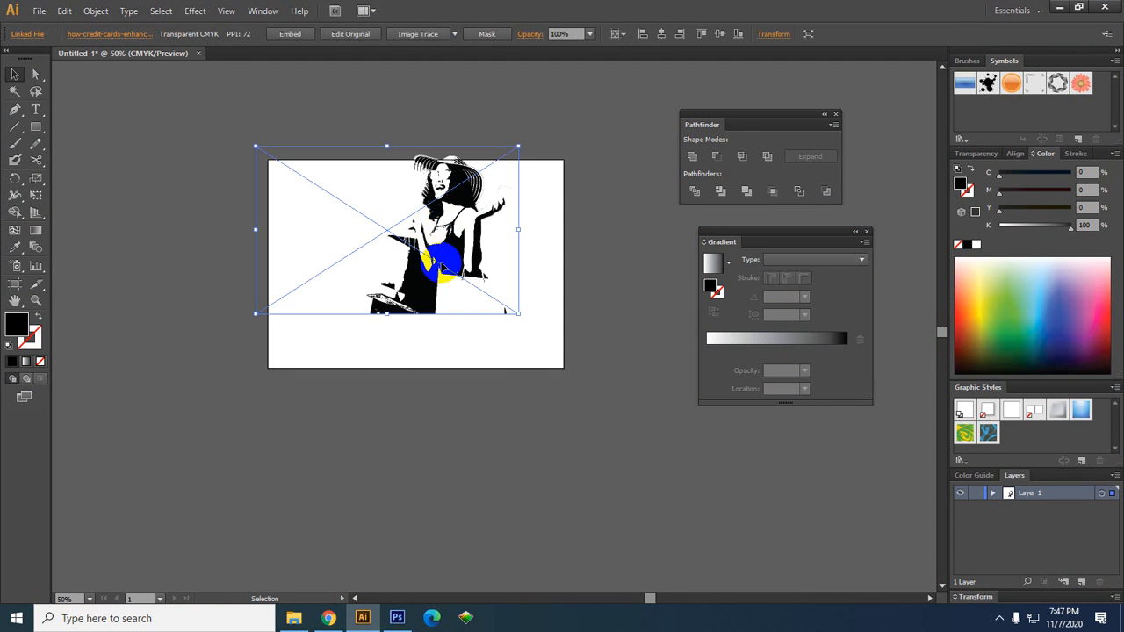
Move the placed image off the artboard to its left and convert it with Image Trace using the Default preset.
{"action": "key", "text": "space"}
{"action": "left_click_drag", "start_coordinate": [499, 359], "coordinate": [610, 363]}
{"action": "left_click_drag", "start_coordinate": [566, 256], "coordinate": [167, 312]}
{"action": "key", "text": "space"}
{"action": "left_click_drag", "start_coordinate": [278, 297], "coordinate": [445, 281]}
{"action": "left_click_drag", "start_coordinate": [319, 300], "coordinate": [350, 282]}
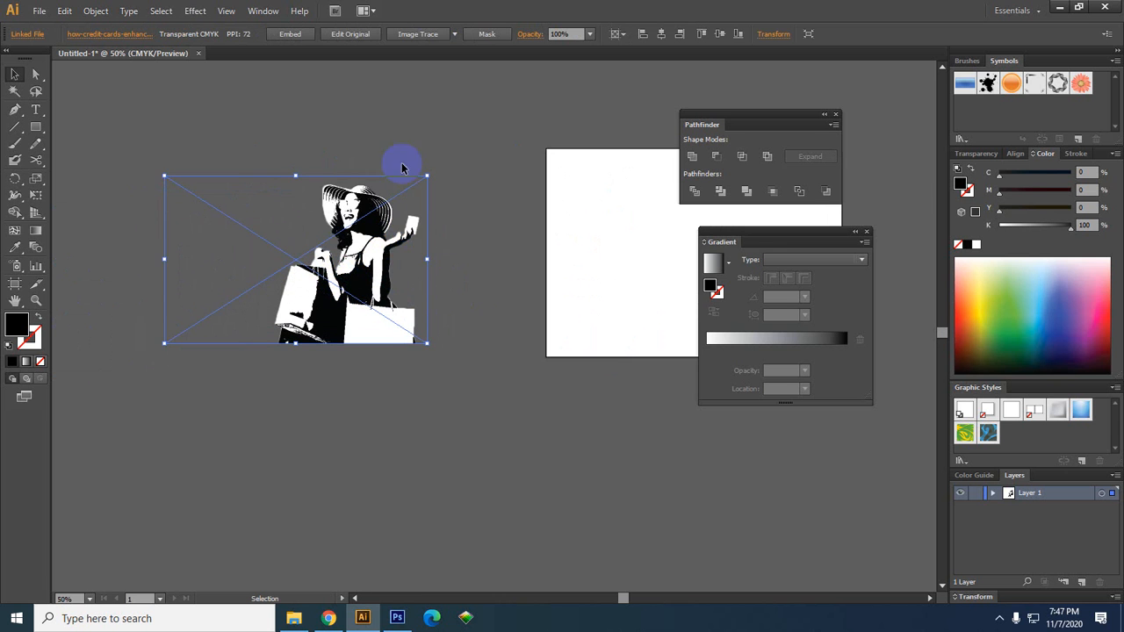
{"action": "left_click", "coordinate": [415, 36]}
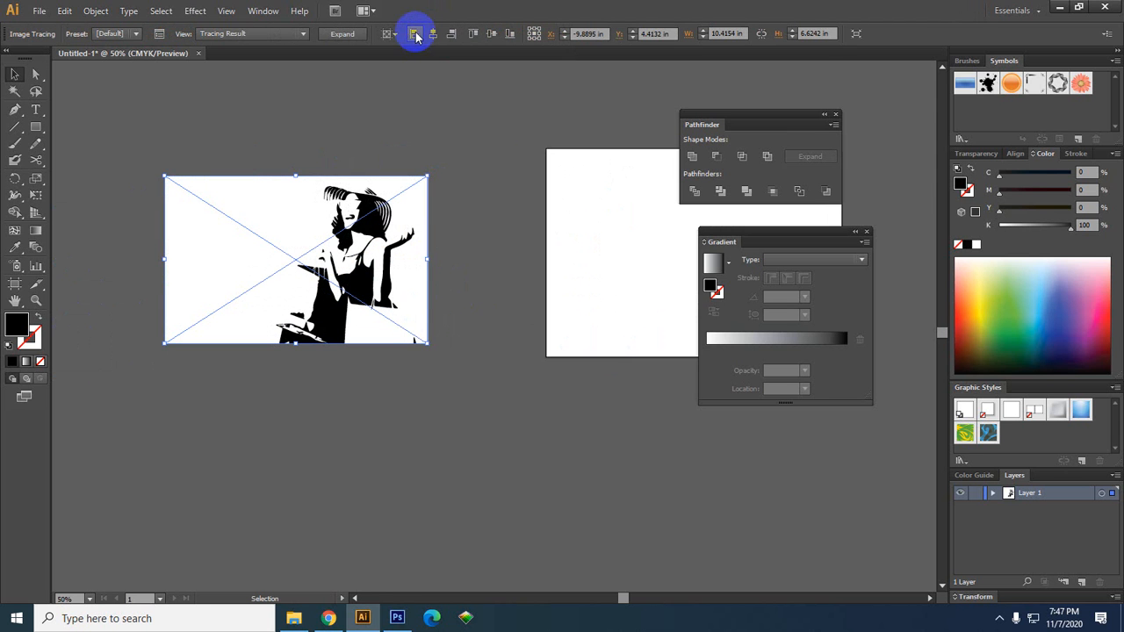
Expand the traced shopping woman image into vector paths and ungroup the resulting shapes.
{"action": "right_click", "coordinate": [258, 218]}
{"action": "left_click", "coordinate": [490, 243]}
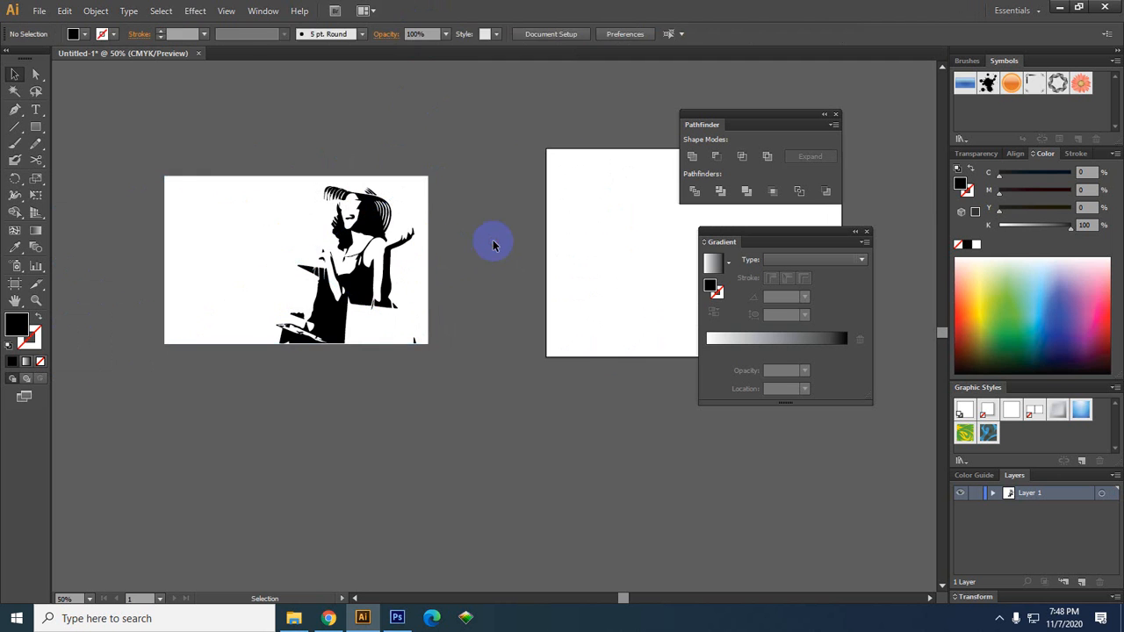
{"action": "key", "text": "ctrl+z"}
{"action": "left_click", "coordinate": [416, 34]}
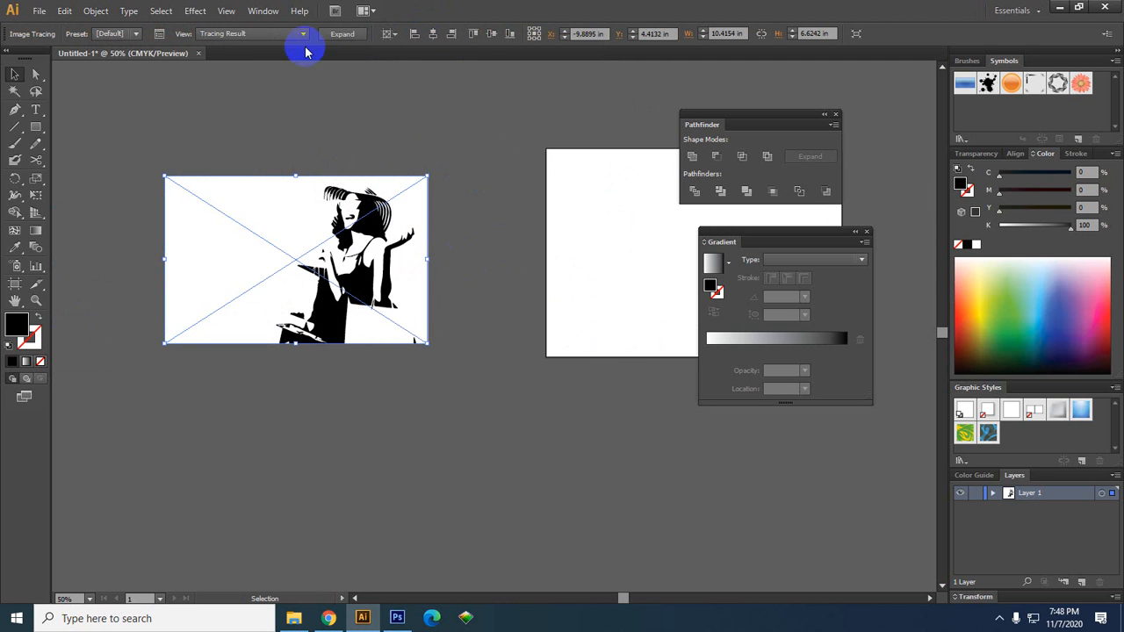
{"action": "left_click", "coordinate": [342, 33]}
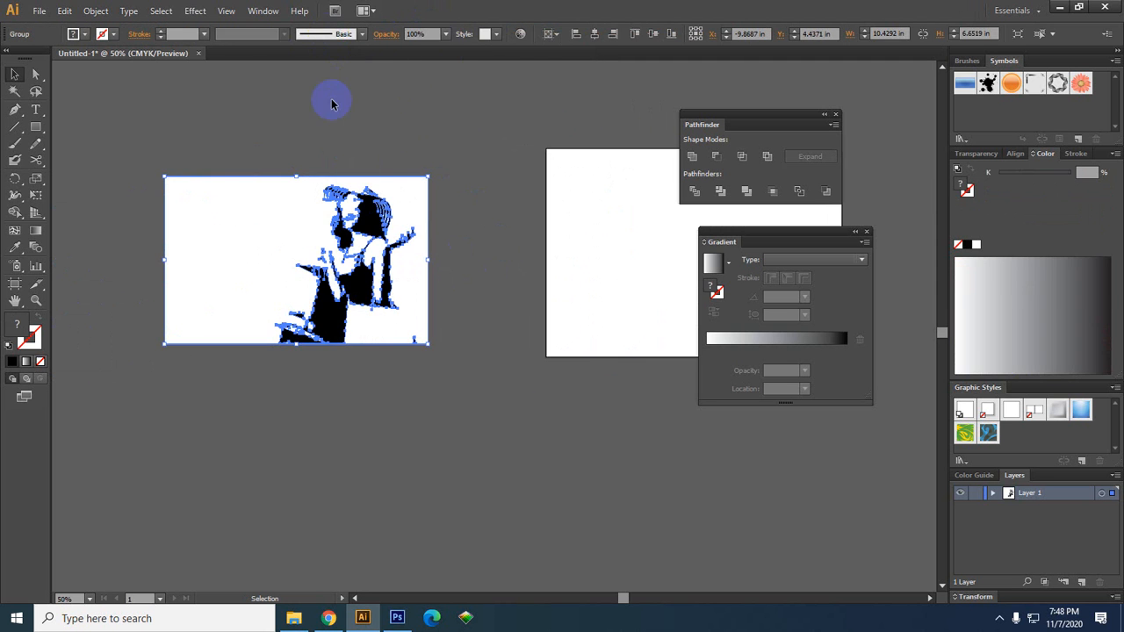
{"action": "right_click", "coordinate": [283, 211]}
{"action": "left_click", "coordinate": [347, 291]}
{"action": "left_click", "coordinate": [367, 390]}
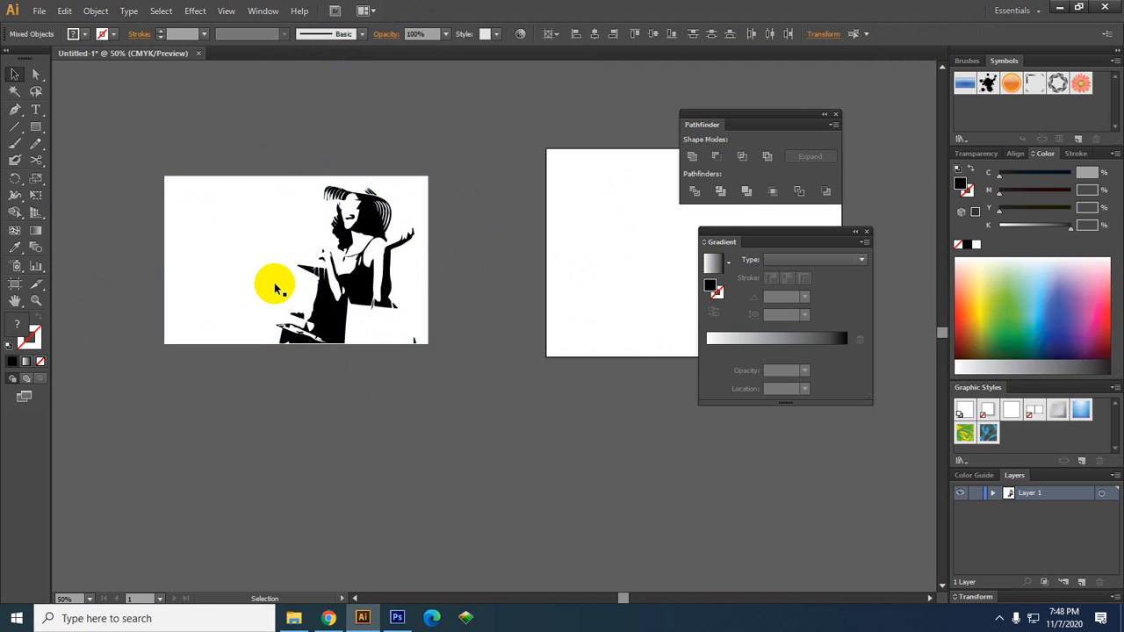
Delete the white background and the white shapes at the woman's neck and lower bag from the ungrouped tracing.
{"action": "left_click", "coordinate": [276, 288]}
{"action": "key", "text": "Delete"}
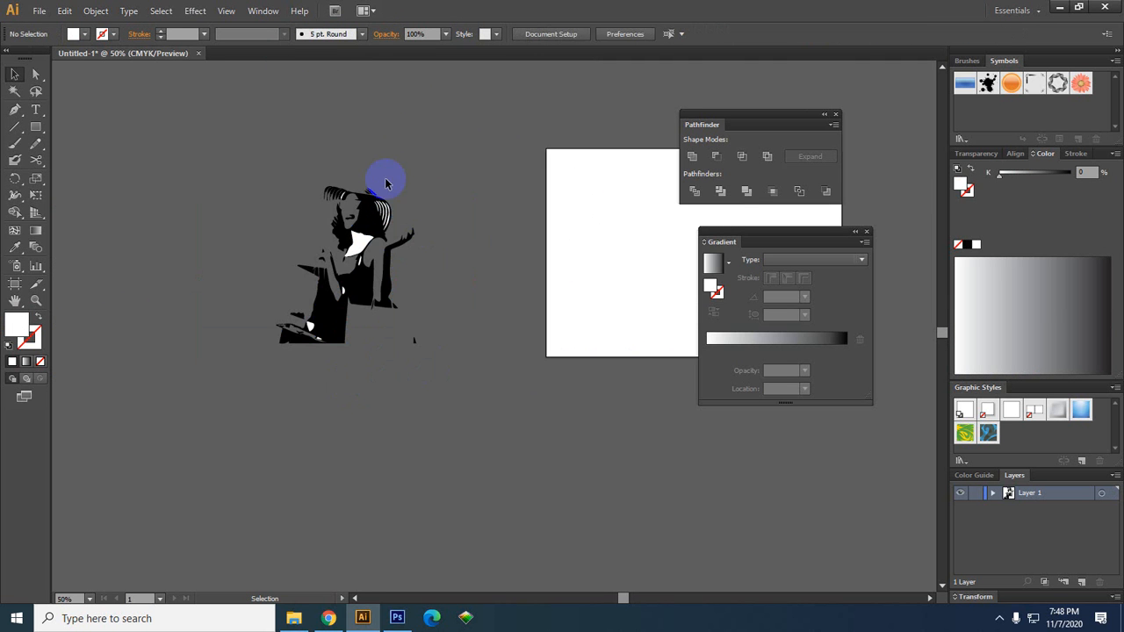
{"action": "scroll", "coordinate": [351, 236], "scroll_direction": "up", "scroll_amount": 2, "text": "alt"}
{"action": "left_click", "coordinate": [382, 254]}
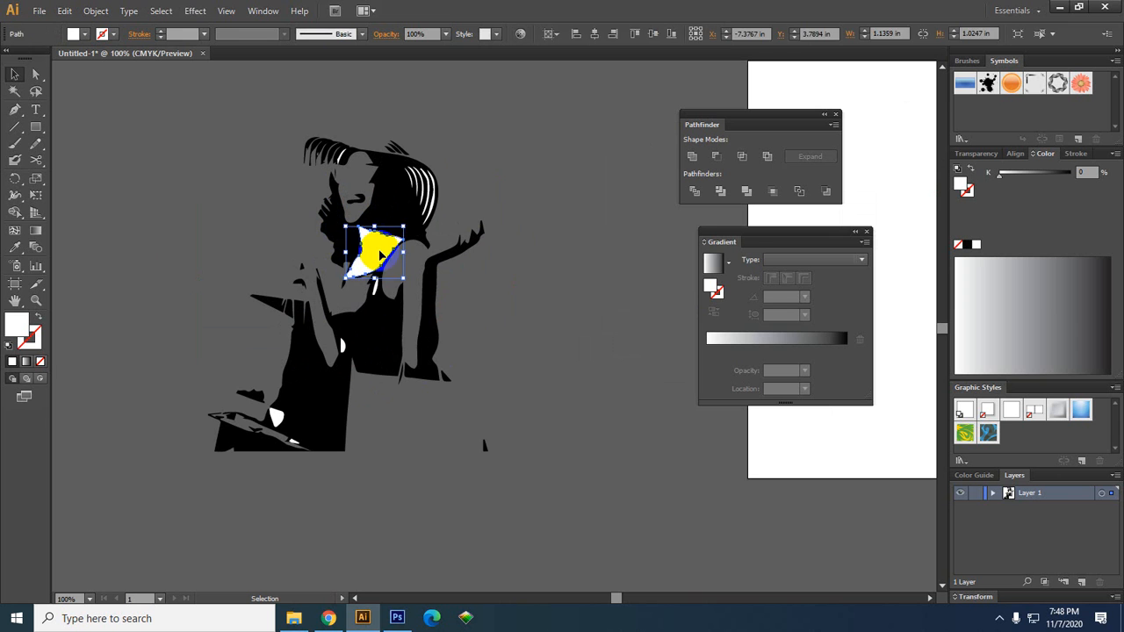
{"action": "left_click_drag", "start_coordinate": [381, 254], "coordinate": [276, 420]}
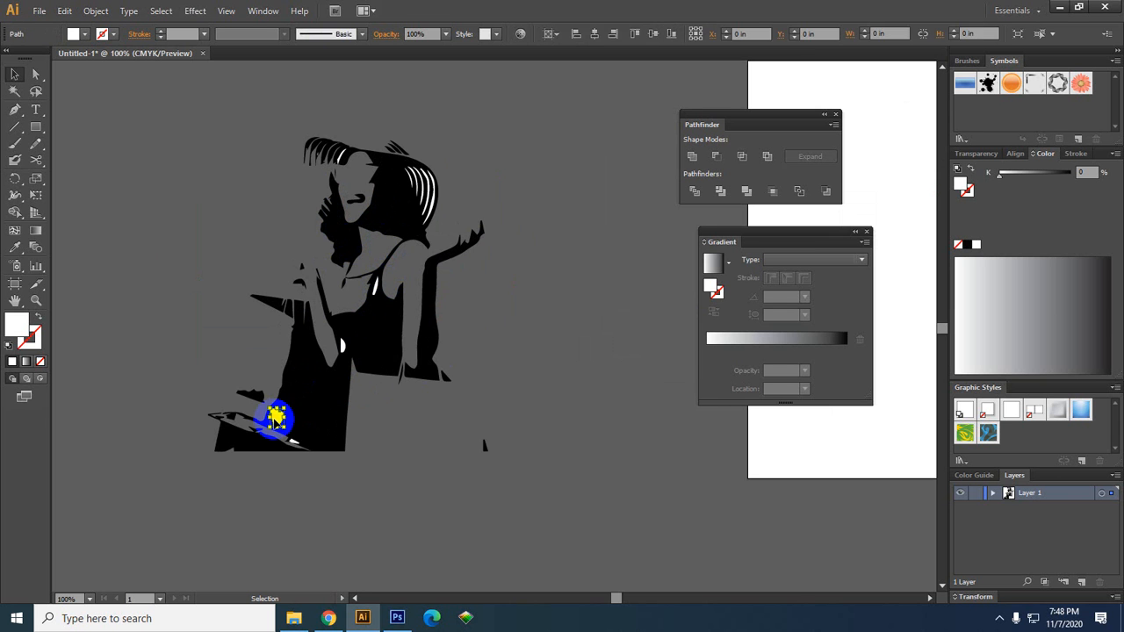
{"action": "left_click", "coordinate": [441, 467]}
{"action": "scroll", "coordinate": [429, 437], "scroll_direction": "down", "scroll_amount": 1, "text": "alt"}
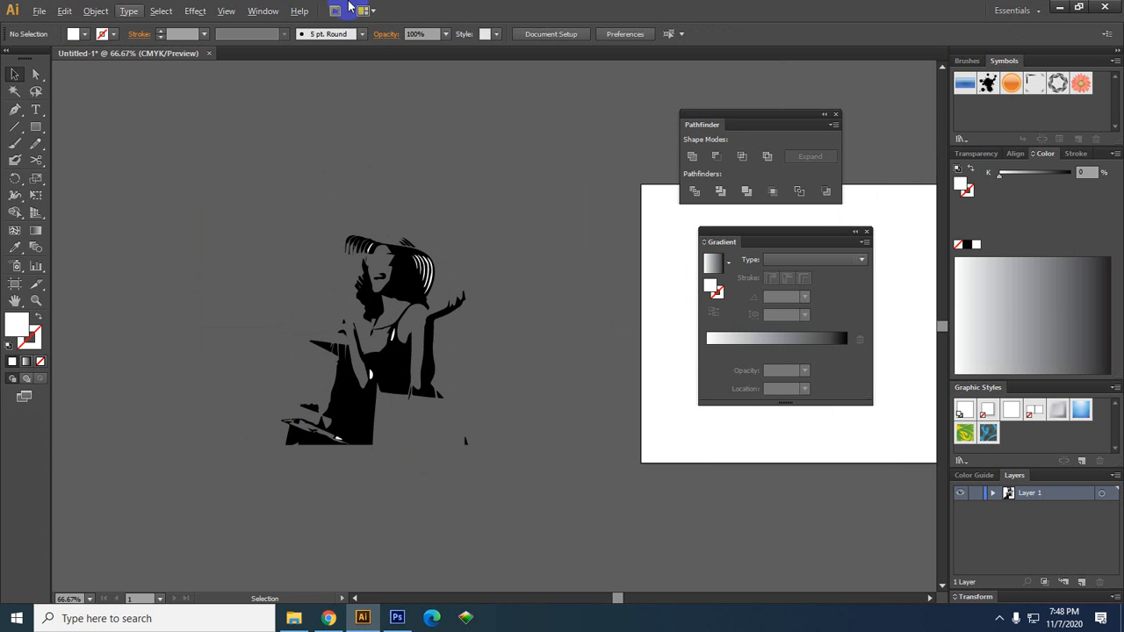
Place the colour how-credit-cards-enhance-your-shopping-experience.jpg from the desktop into the open Illustrator document.
{"action": "left_click", "coordinate": [1066, 6]}
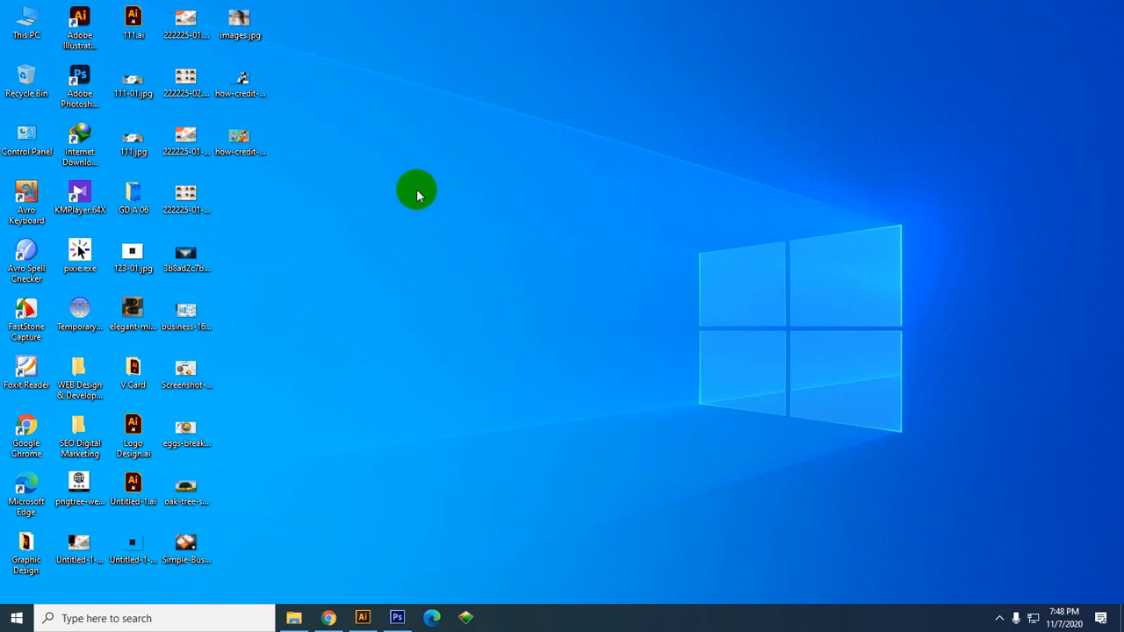
{"action": "left_click", "coordinate": [242, 139]}
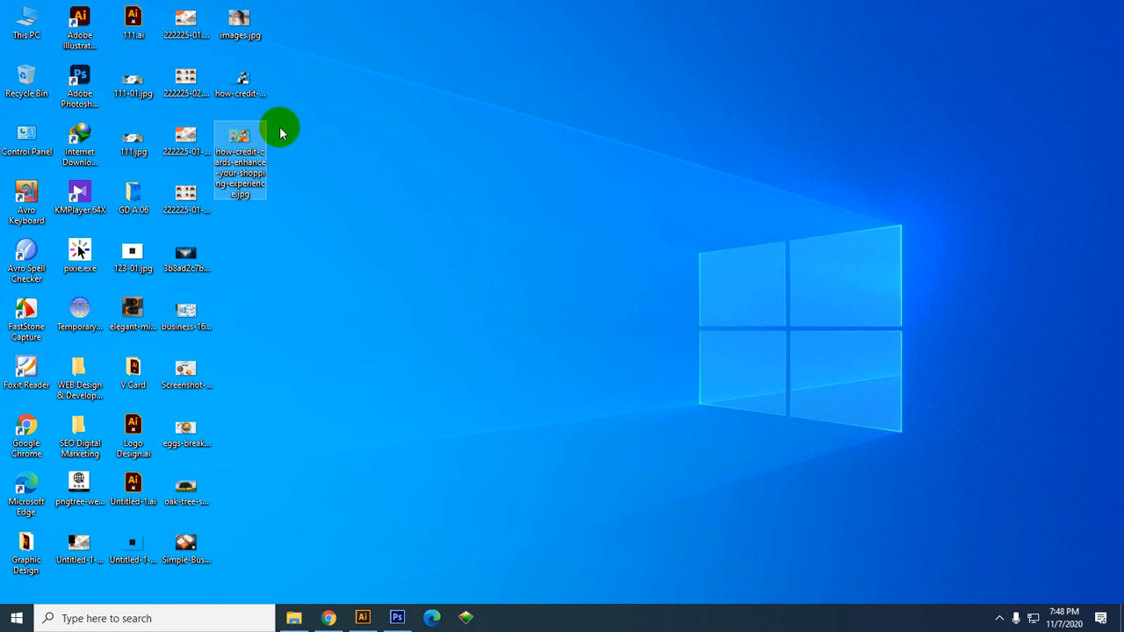
{"action": "left_click_drag", "start_coordinate": [236, 149], "coordinate": [473, 351]}
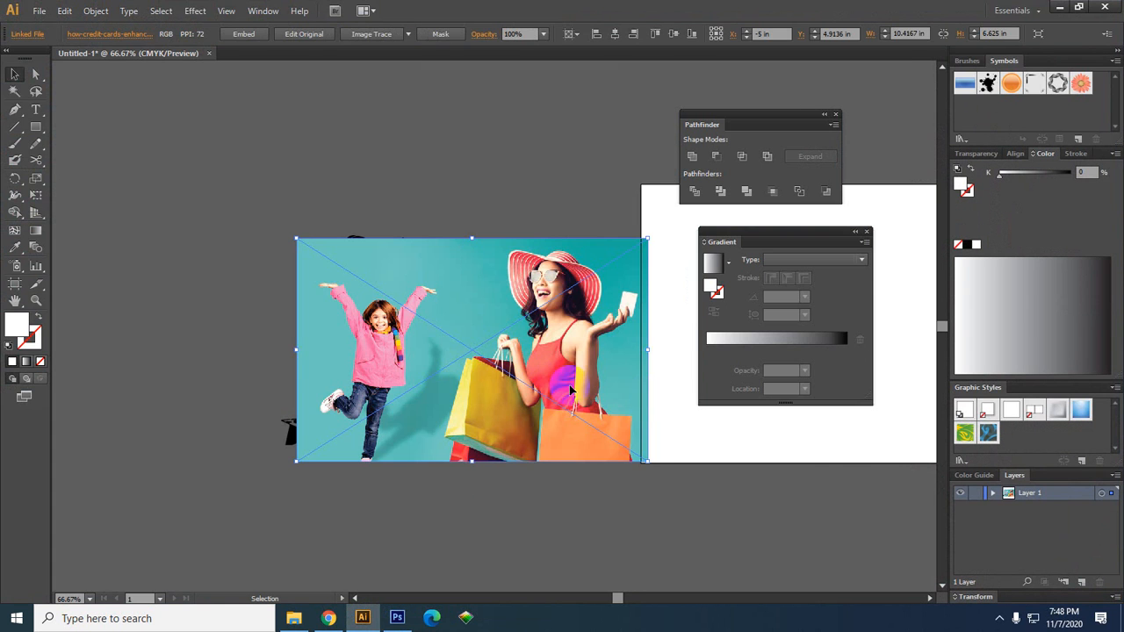
{"action": "left_click_drag", "start_coordinate": [648, 413], "coordinate": [448, 409]}
{"action": "left_click_drag", "start_coordinate": [332, 356], "coordinate": [504, 151]}
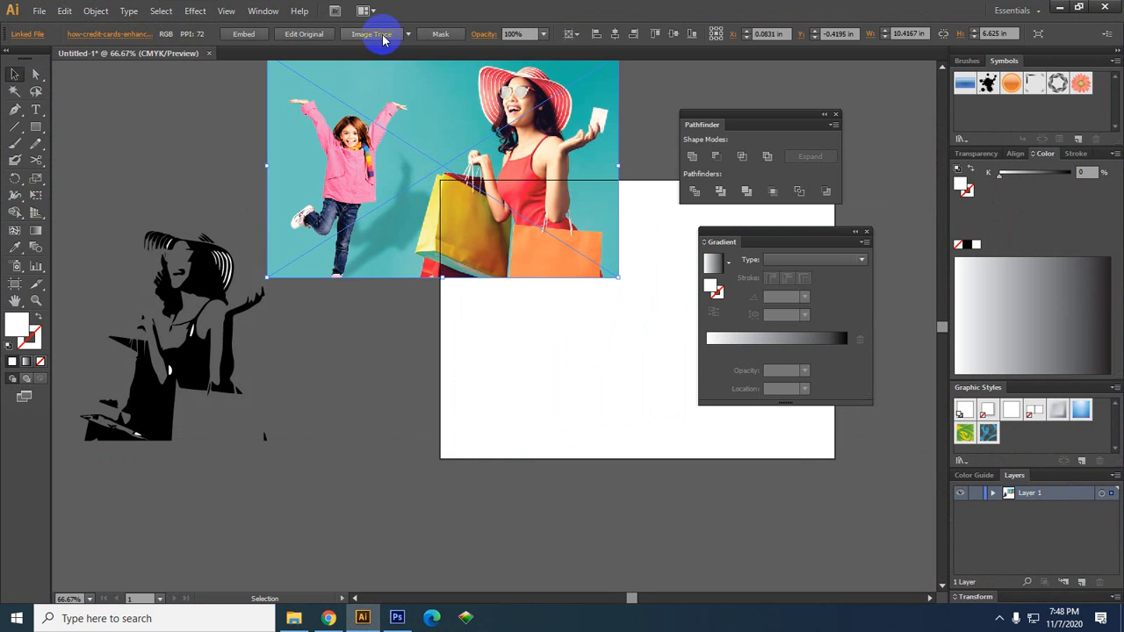
Image Trace the placed colour photo with the Default preset and move it off the artboard, above the first tracing.
{"action": "left_click", "coordinate": [372, 34]}
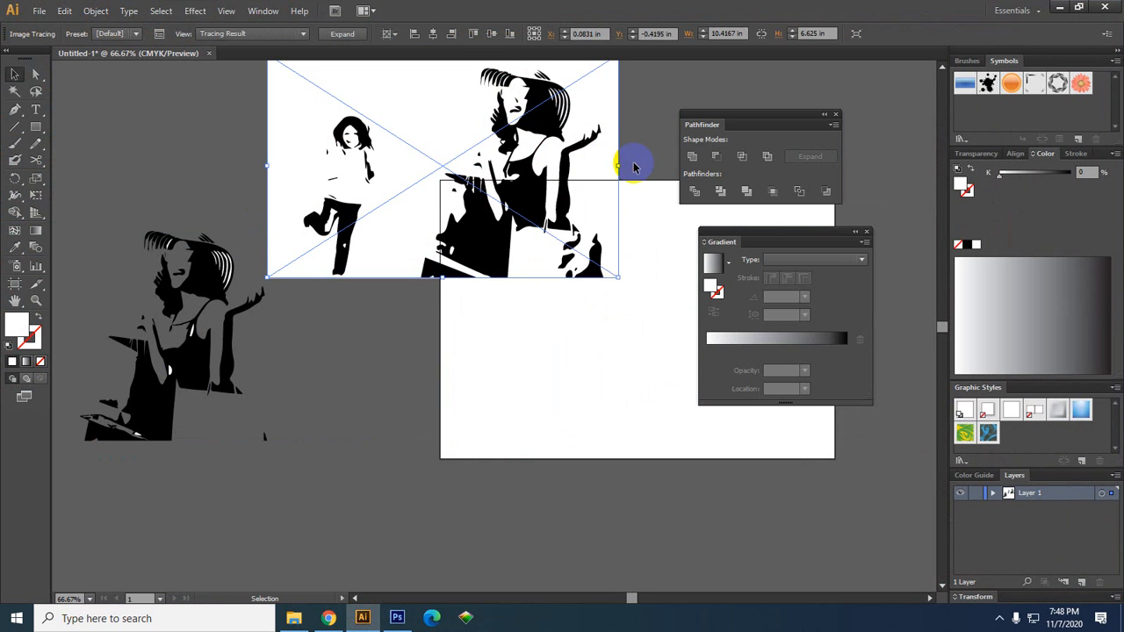
{"action": "left_click", "coordinate": [635, 163]}
{"action": "left_click_drag", "start_coordinate": [593, 194], "coordinate": [580, 304]}
{"action": "left_click_drag", "start_coordinate": [490, 399], "coordinate": [581, 428]}
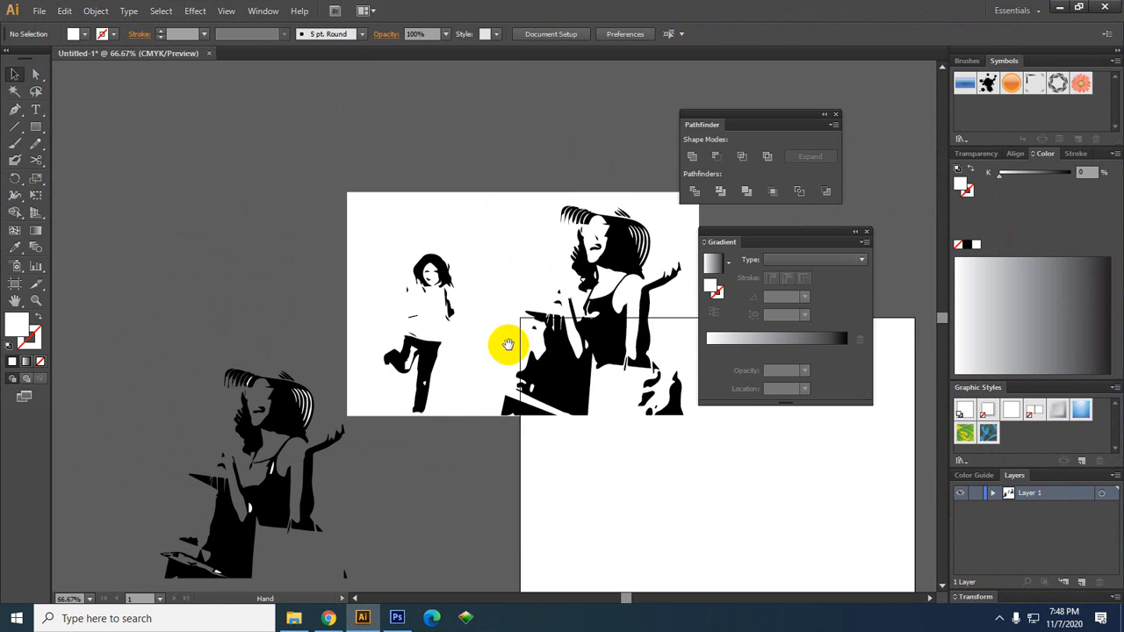
{"action": "mouse_move", "coordinate": [449, 291]}
{"action": "left_mouse_down"}
{"action": "mouse_move", "coordinate": [163, 202]}
{"action": "mouse_move", "coordinate": [165, 194]}
{"action": "left_mouse_up"}
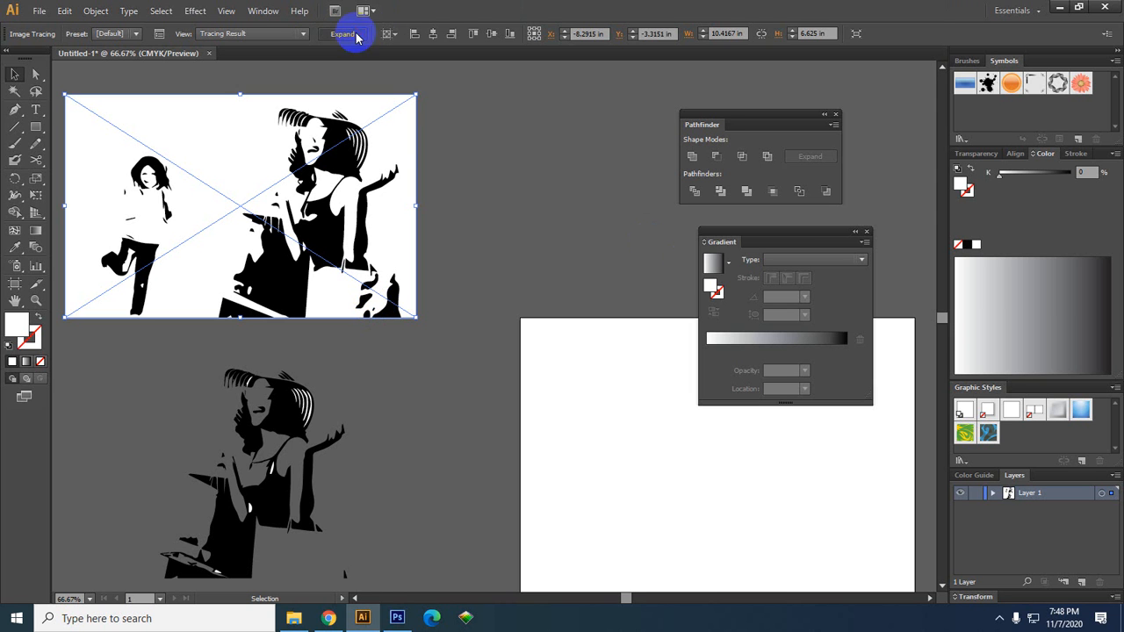
{"action": "left_click", "coordinate": [442, 170]}
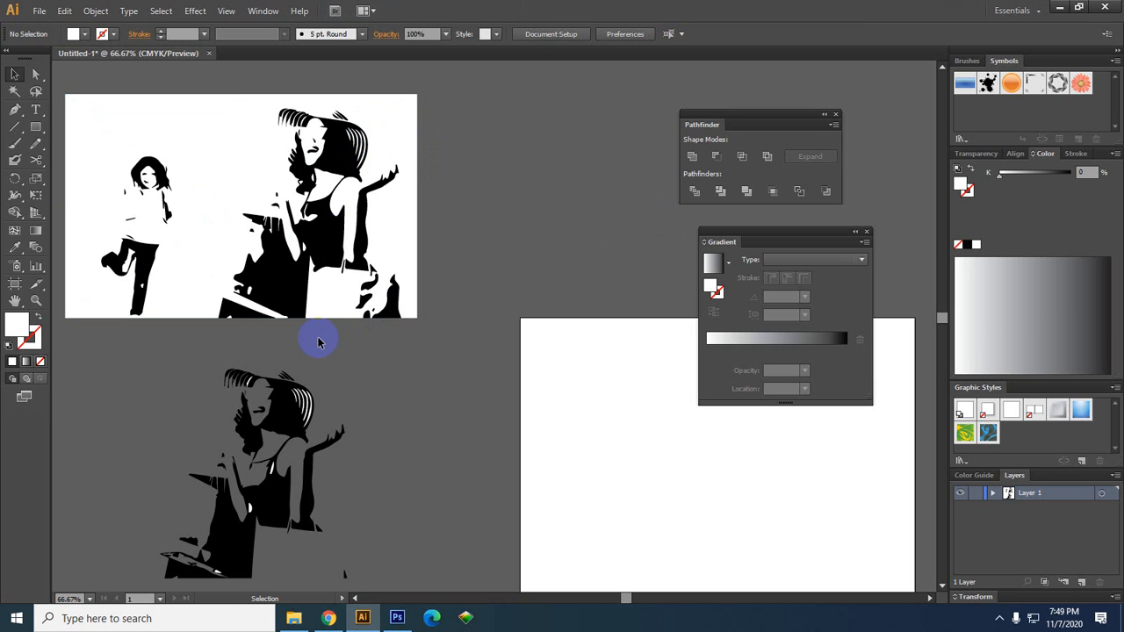
Switch to Photoshop and display the colour channels of the black-and-white shopping woman image.
{"action": "left_click", "coordinate": [397, 618]}
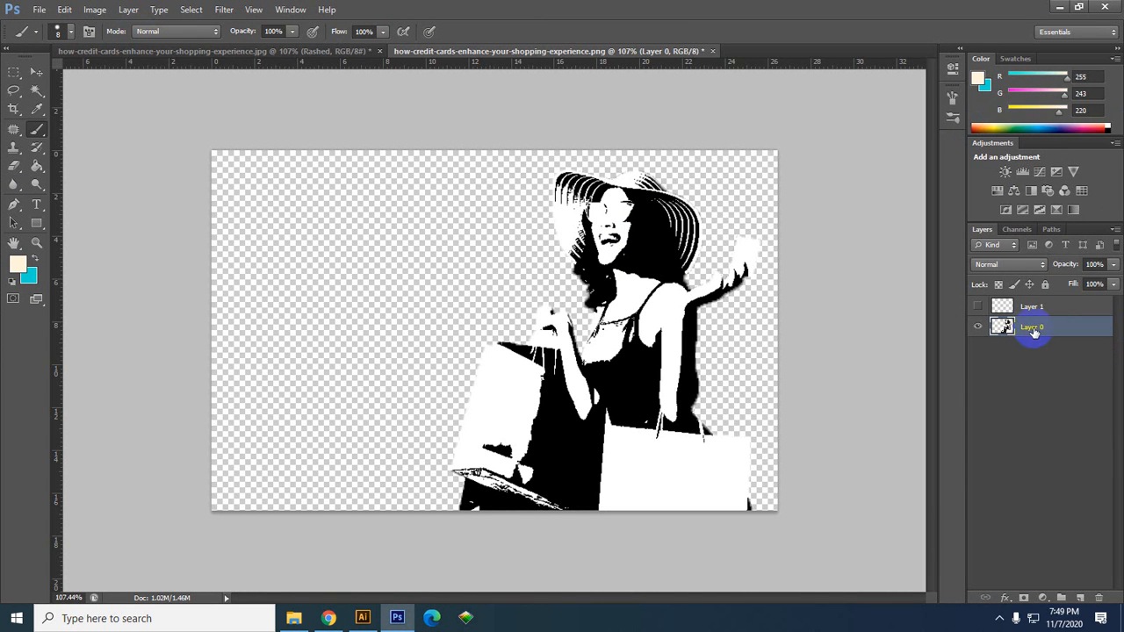
{"action": "left_click", "coordinate": [1019, 229]}
{"action": "left_click", "coordinate": [1057, 230]}
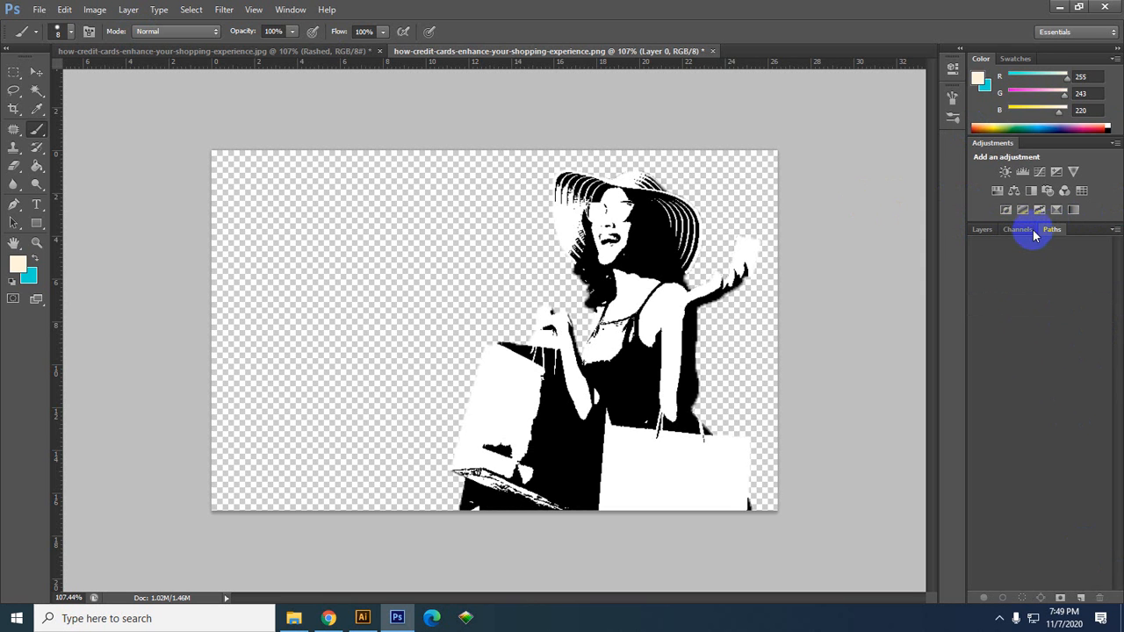
{"action": "left_click", "coordinate": [1024, 232]}
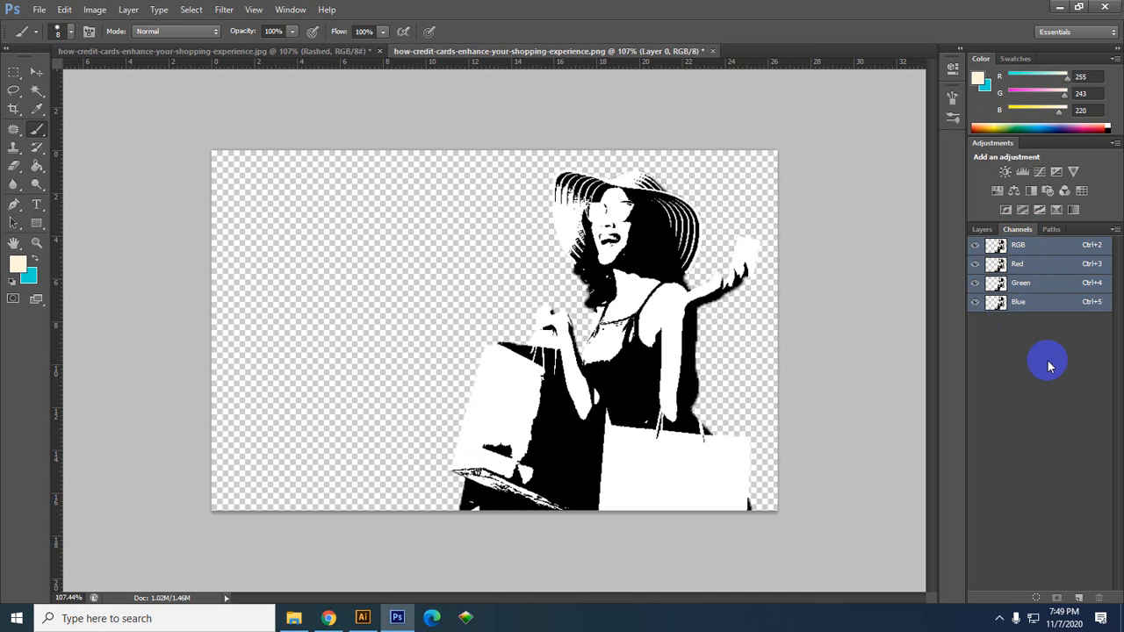
Hide and restore the Blue, Green and Red channels one at a time to compare their effect on the image.
{"action": "left_click", "coordinate": [976, 303]}
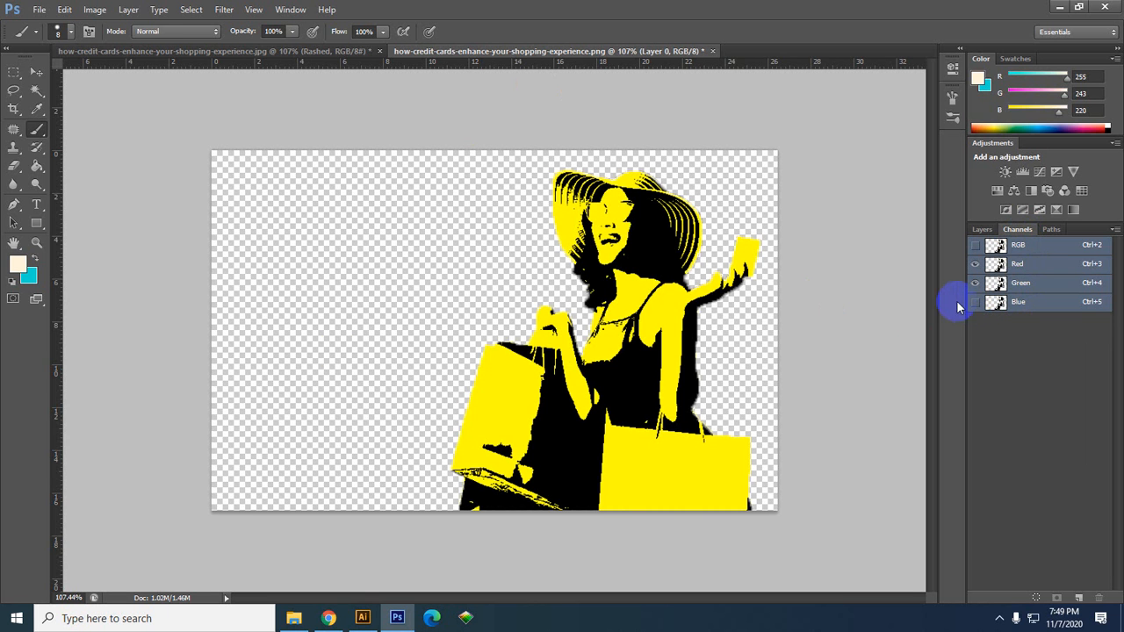
{"action": "left_click_drag", "start_coordinate": [713, 280], "coordinate": [733, 292]}
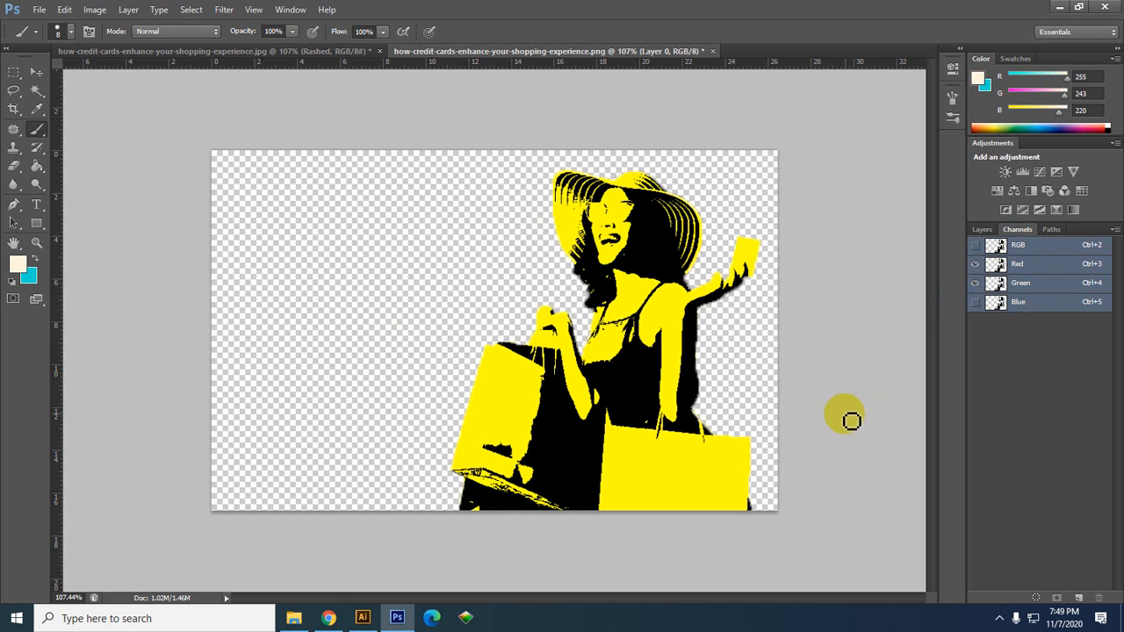
{"action": "left_click", "coordinate": [975, 303]}
{"action": "left_click", "coordinate": [974, 282]}
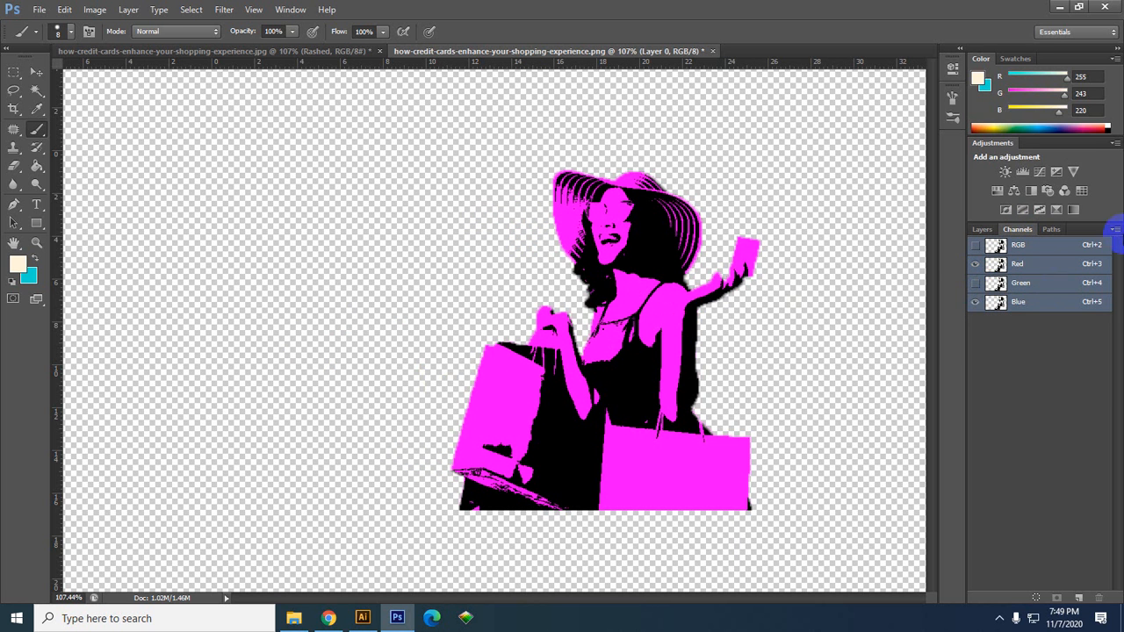
{"action": "left_click", "coordinate": [975, 282]}
{"action": "left_click", "coordinate": [975, 264]}
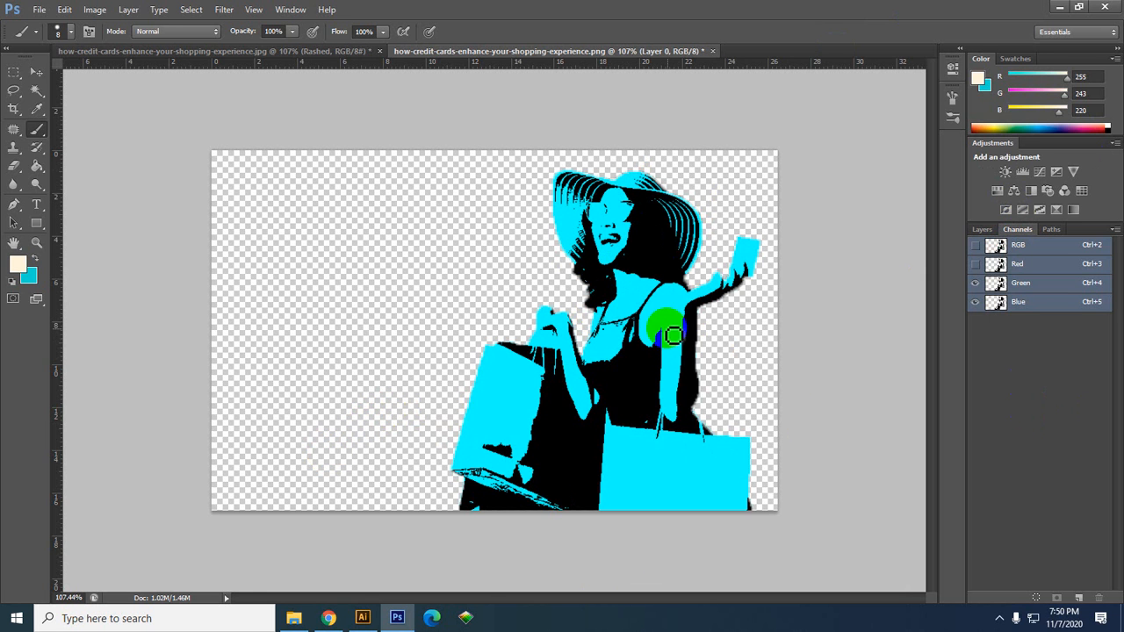
{"action": "left_click", "coordinate": [975, 245]}
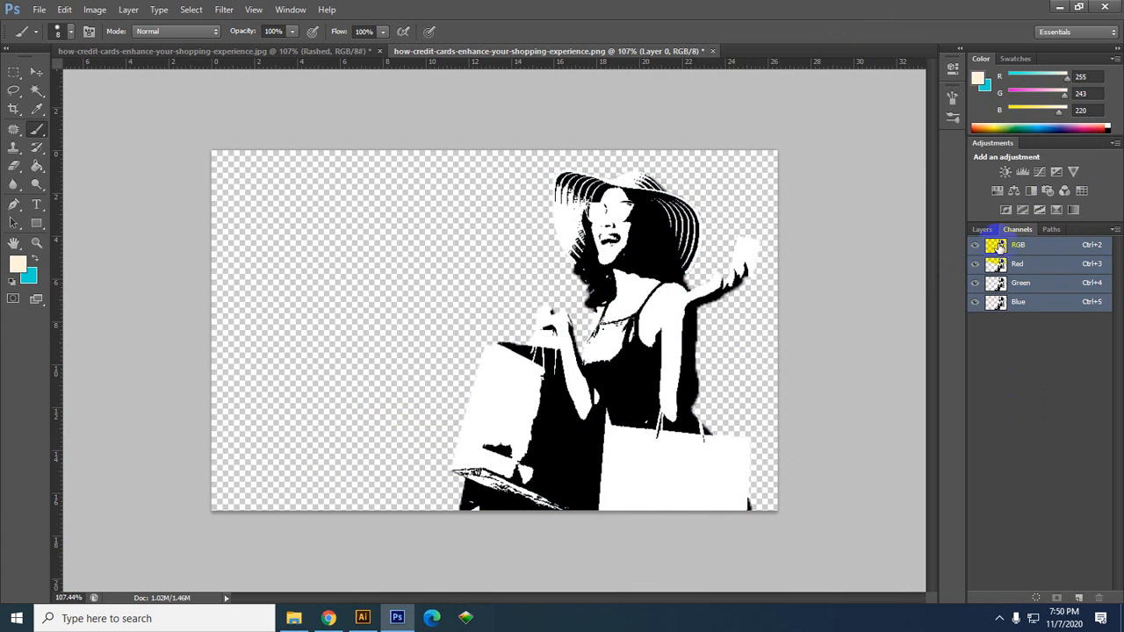
Draw a closed, partly curved five-point path with the Pen tool in the transparent area beside the woman.
{"action": "left_click", "coordinate": [1053, 231]}
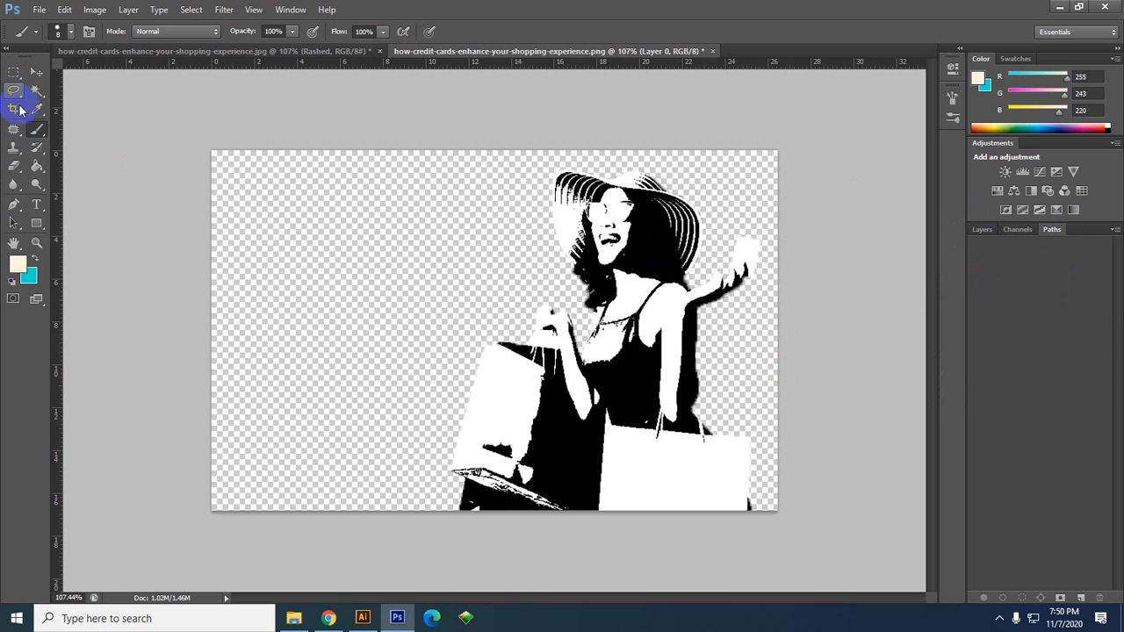
{"action": "left_click", "coordinate": [13, 204]}
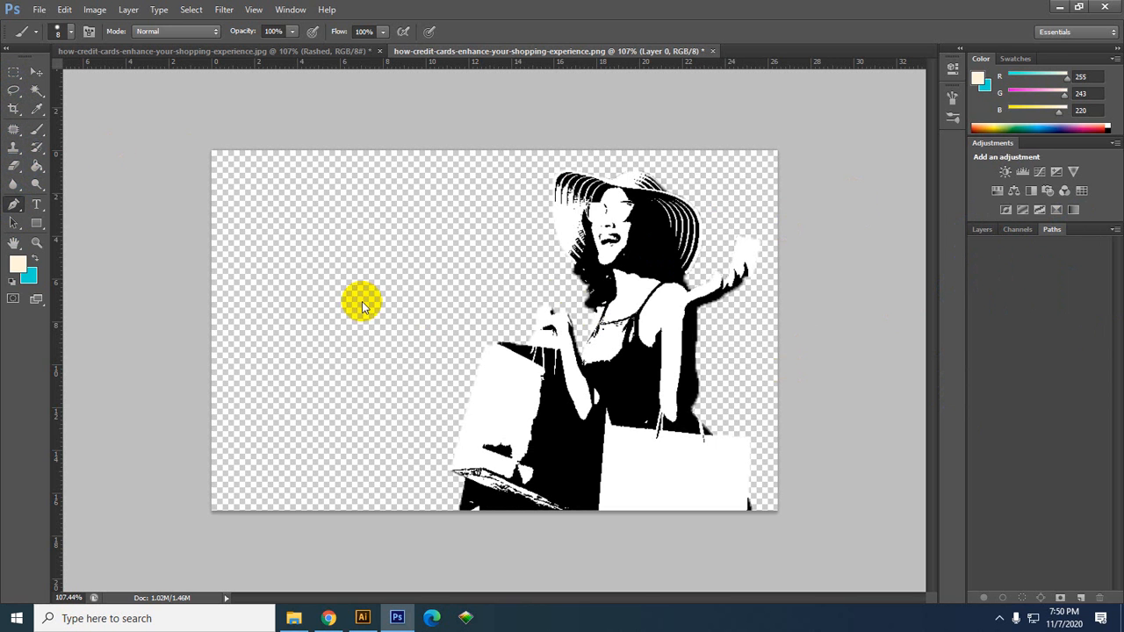
{"action": "left_click", "coordinate": [298, 319]}
{"action": "left_click", "coordinate": [303, 209]}
{"action": "left_click_drag", "start_coordinate": [452, 202], "coordinate": [457, 215]}
{"action": "left_click_drag", "start_coordinate": [469, 349], "coordinate": [427, 370]}
{"action": "left_click_drag", "start_coordinate": [297, 432], "coordinate": [259, 417]}
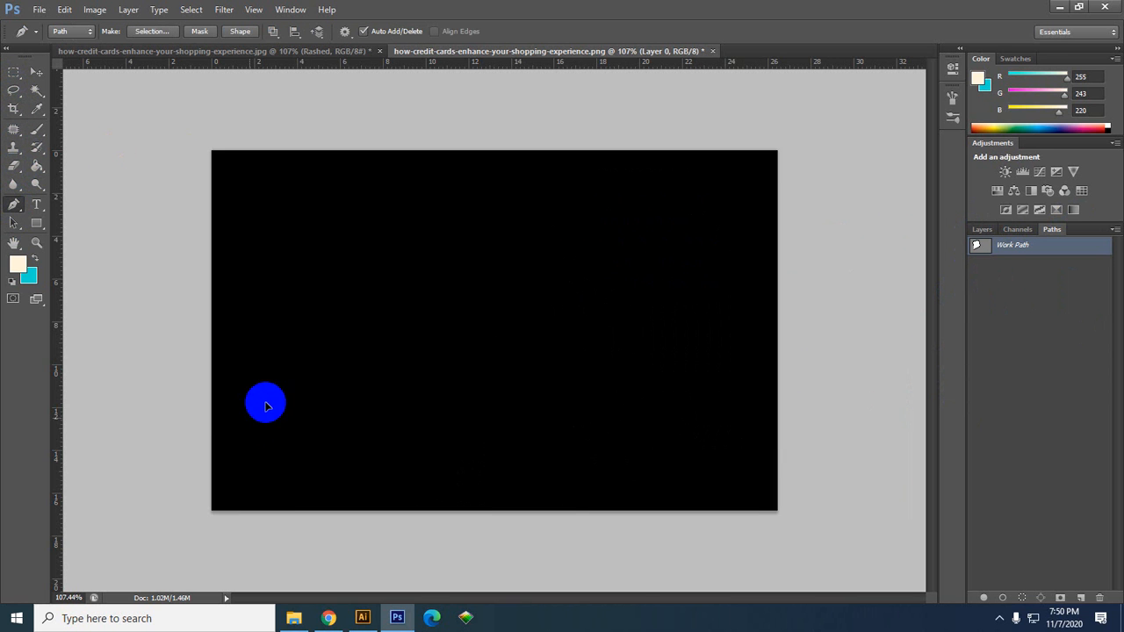
{"action": "left_click", "coordinate": [300, 327]}
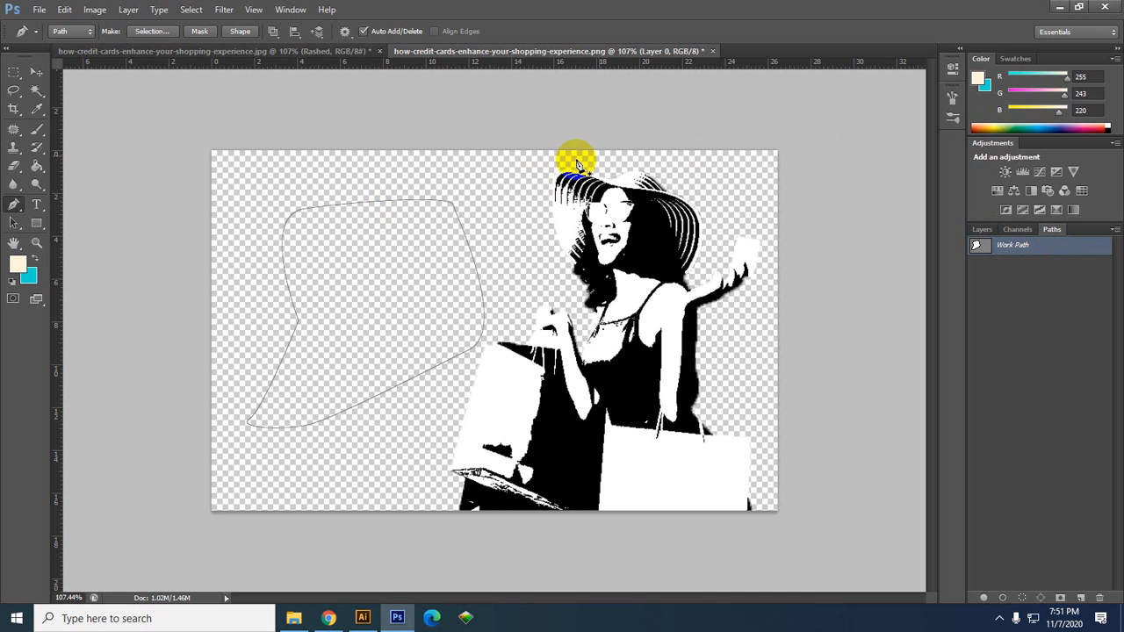
Save the drawn work path under the name Path 1.
{"action": "left_click", "coordinate": [1075, 252]}
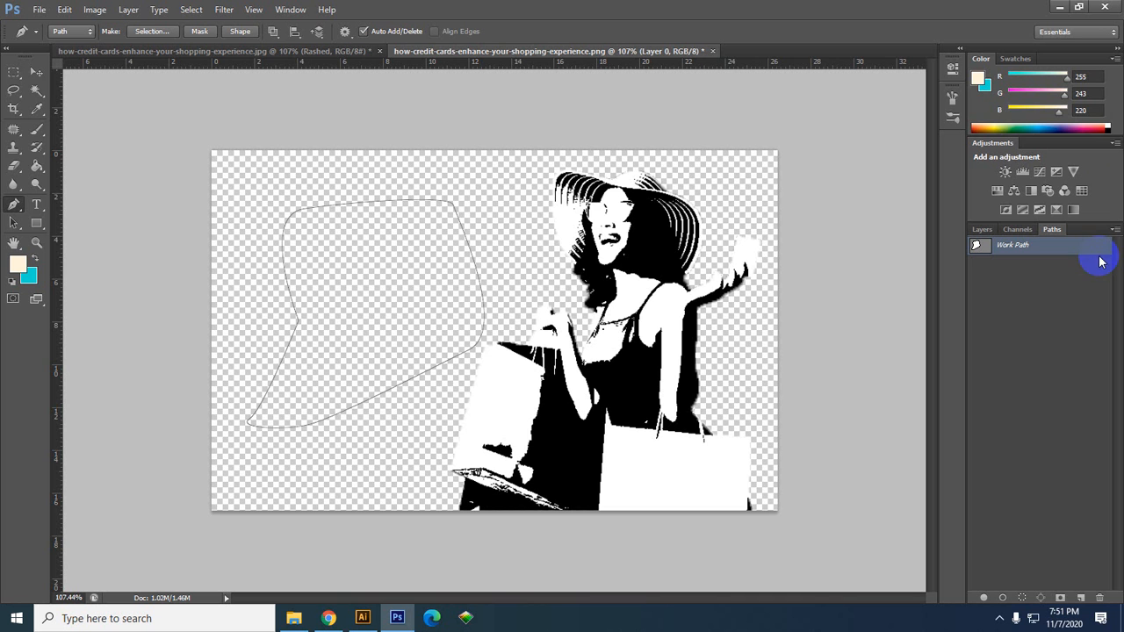
{"action": "double_click", "coordinate": [1066, 249]}
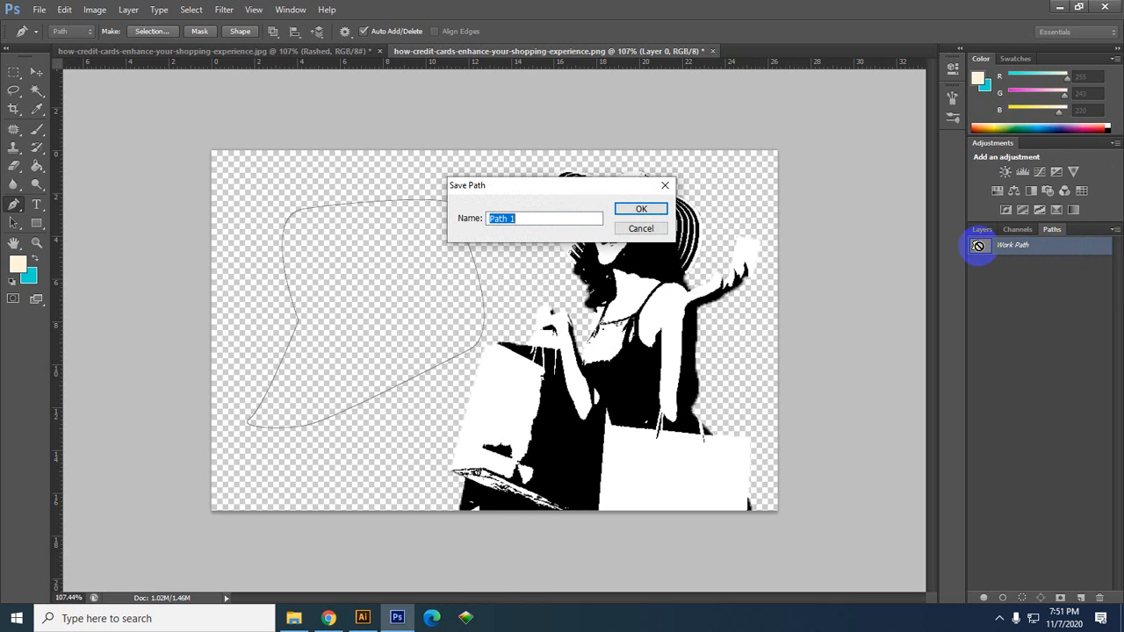
{"action": "left_click", "coordinate": [646, 211]}
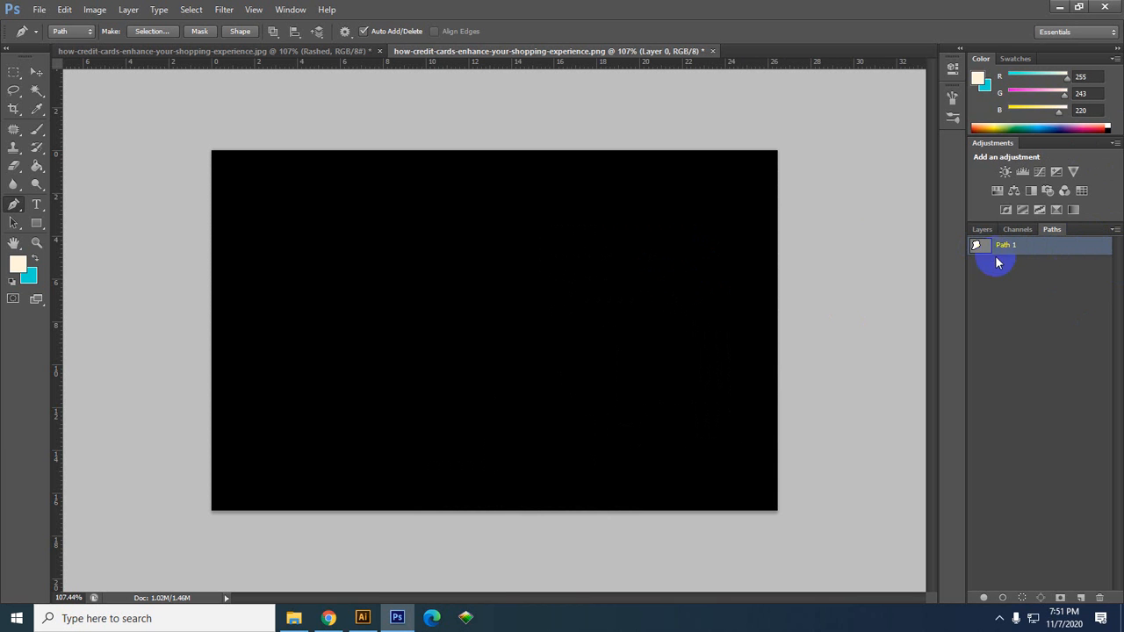
Make Layer 1 visible, convert the path to a selection, clear that selection and activate the Move tool.
{"action": "left_click", "coordinate": [983, 230]}
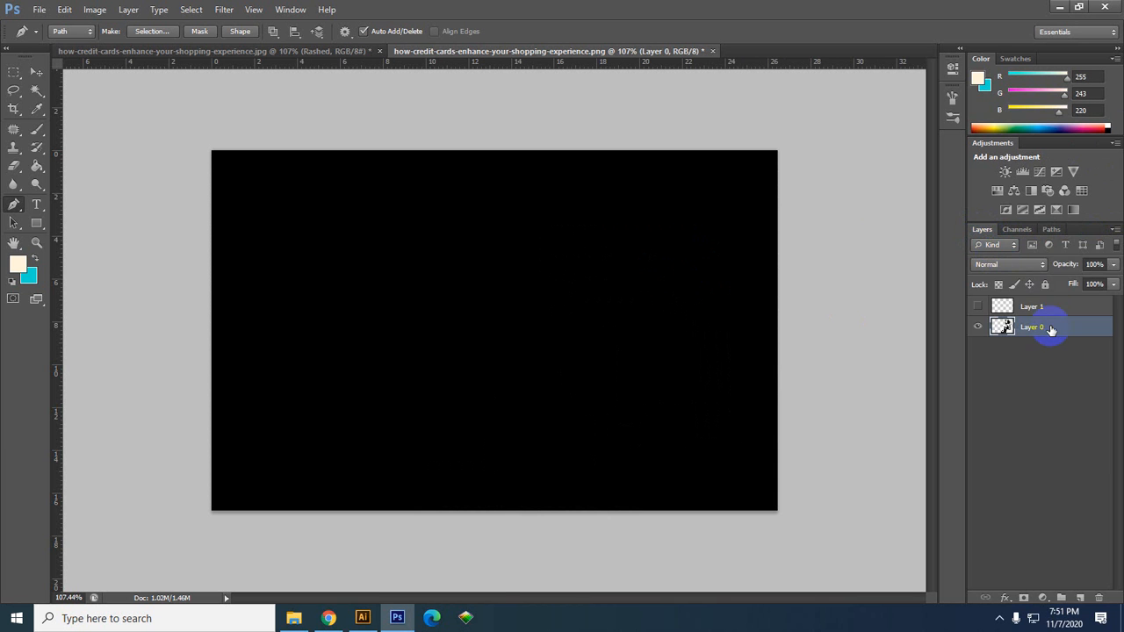
{"action": "left_click", "coordinate": [977, 309]}
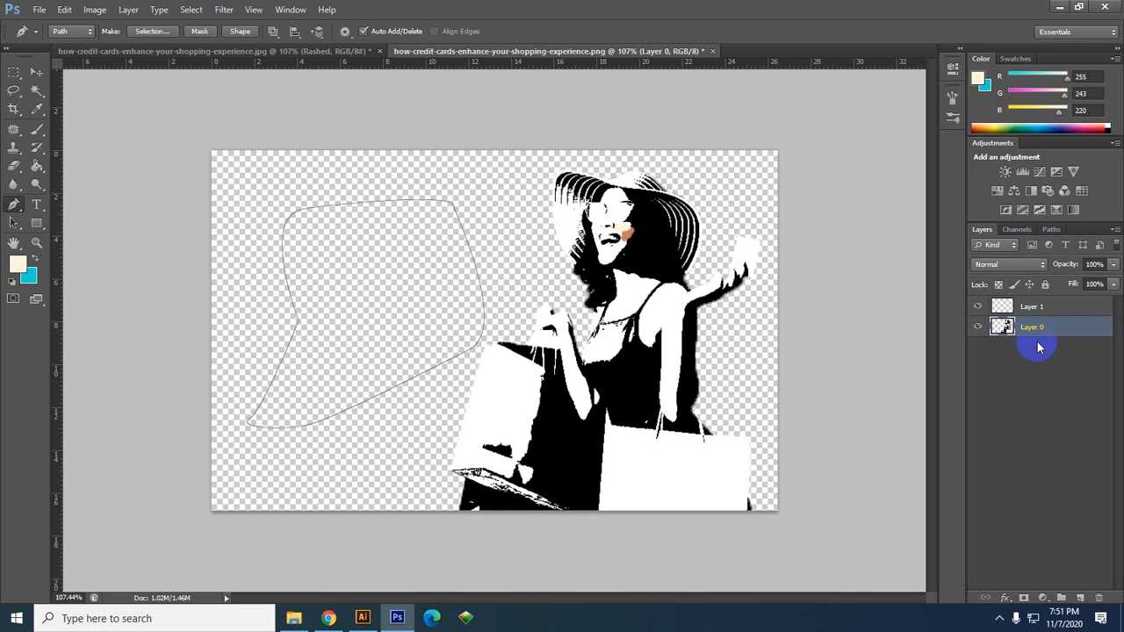
{"action": "key", "text": "ctrl+Return"}
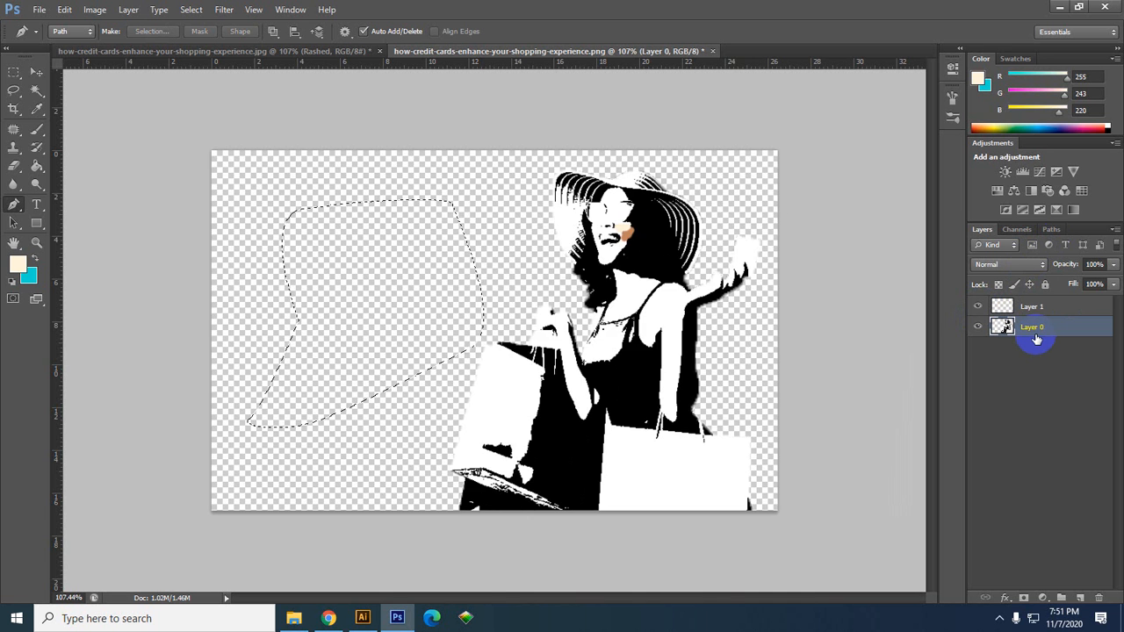
{"action": "key", "text": "ctrl+d"}
{"action": "left_click", "coordinate": [37, 72]}
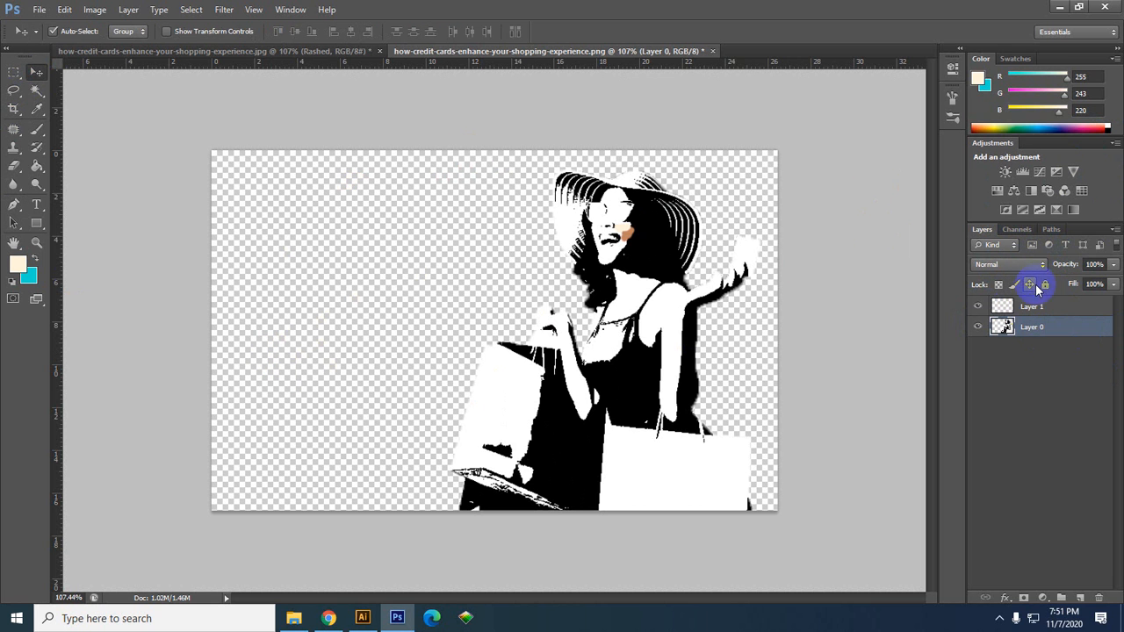
Load the saved Path 1 as a selection in the transparent area beside the woman.
{"action": "left_click", "coordinate": [1052, 229]}
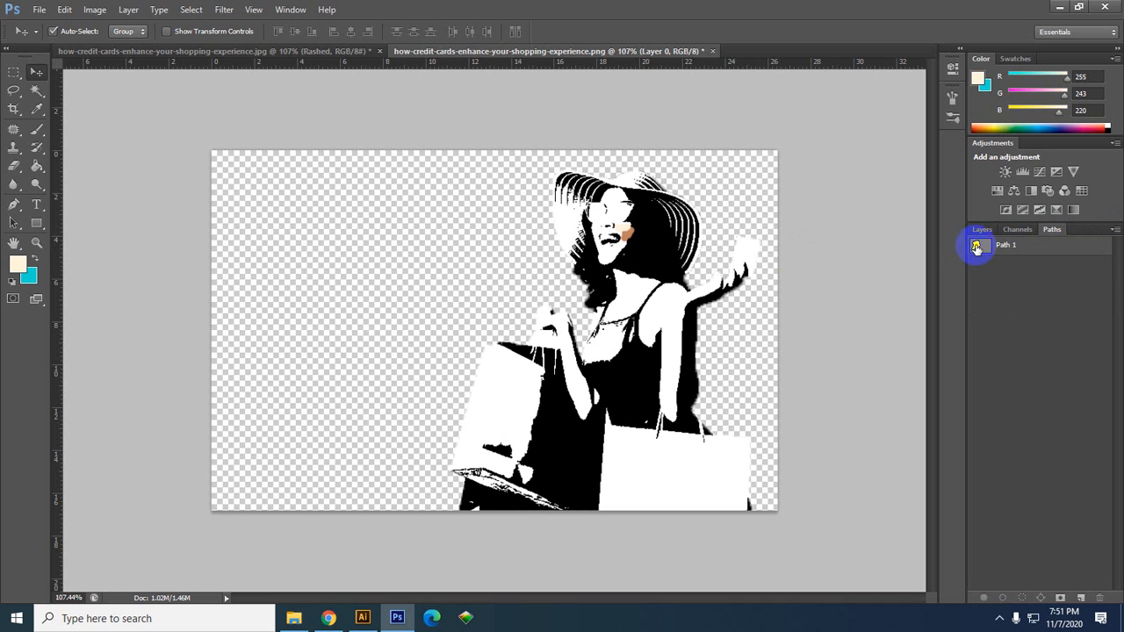
{"action": "left_click", "coordinate": [1024, 248]}
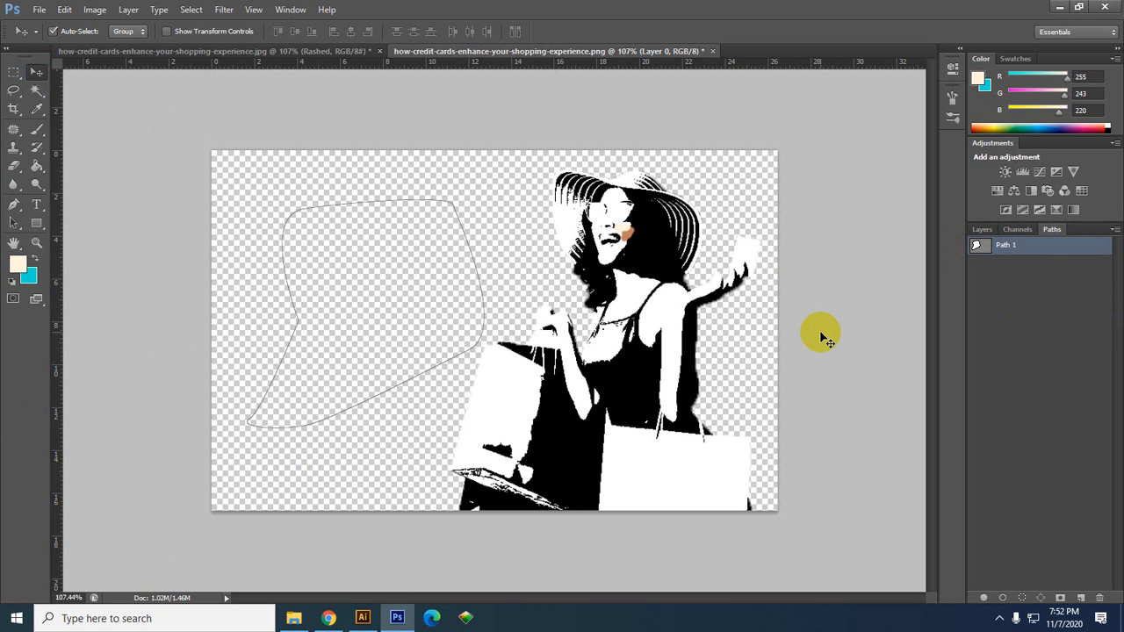
{"action": "key", "text": "ctrl+Return"}
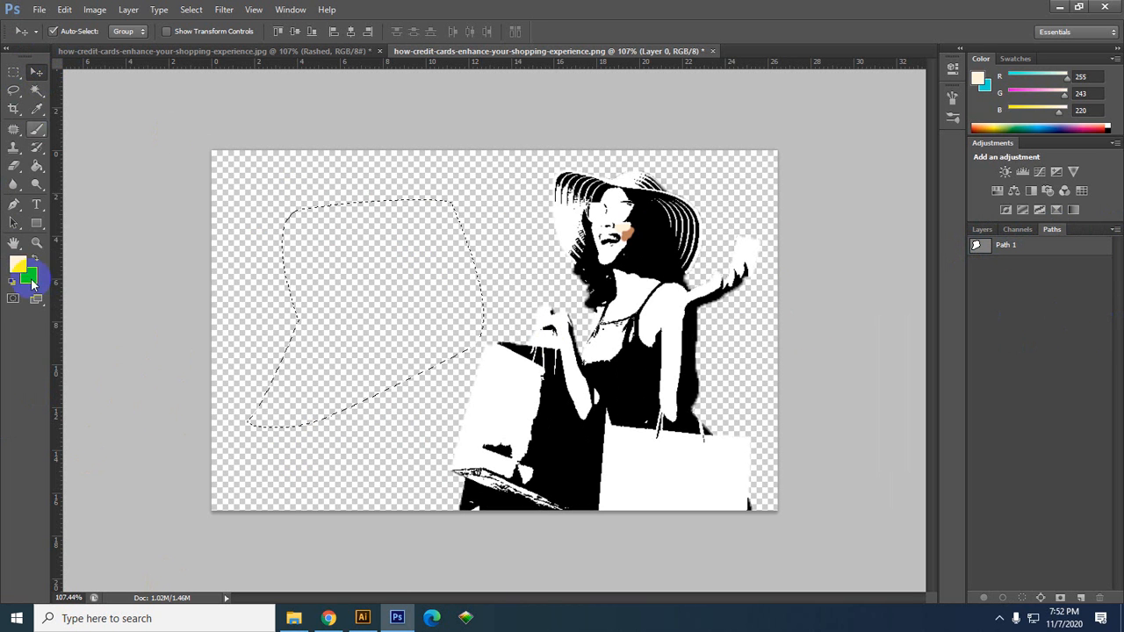
Swap the foreground and background colours, fill the selection with cyan using the Paint Bucket, and clear the selection.
{"action": "left_click", "coordinate": [36, 258]}
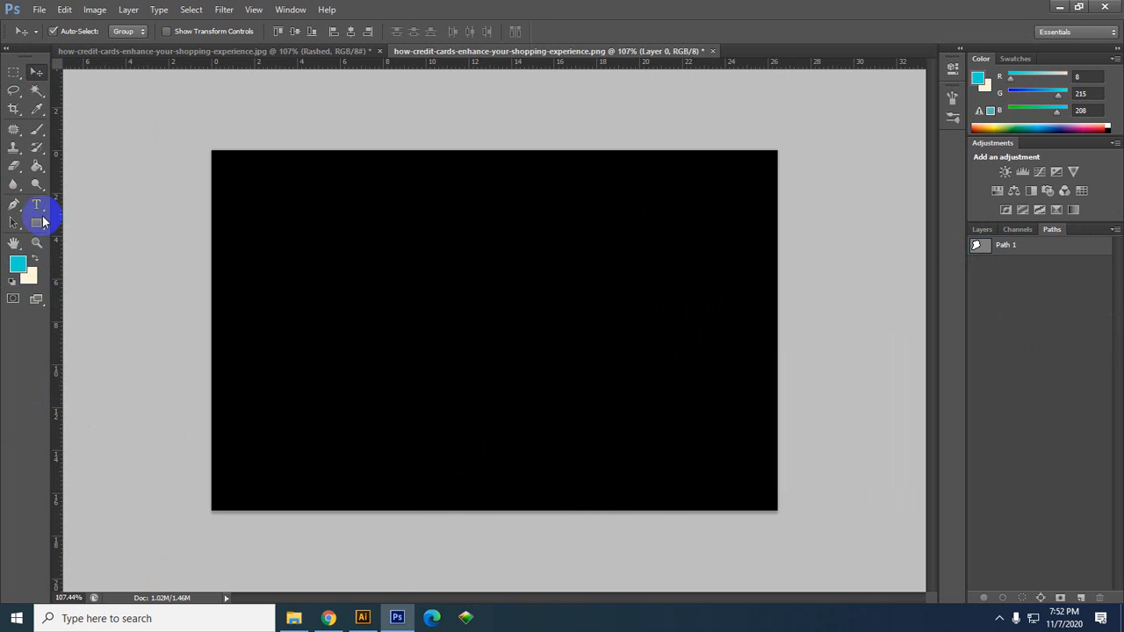
{"action": "left_click", "coordinate": [36, 166]}
{"action": "left_click", "coordinate": [354, 296]}
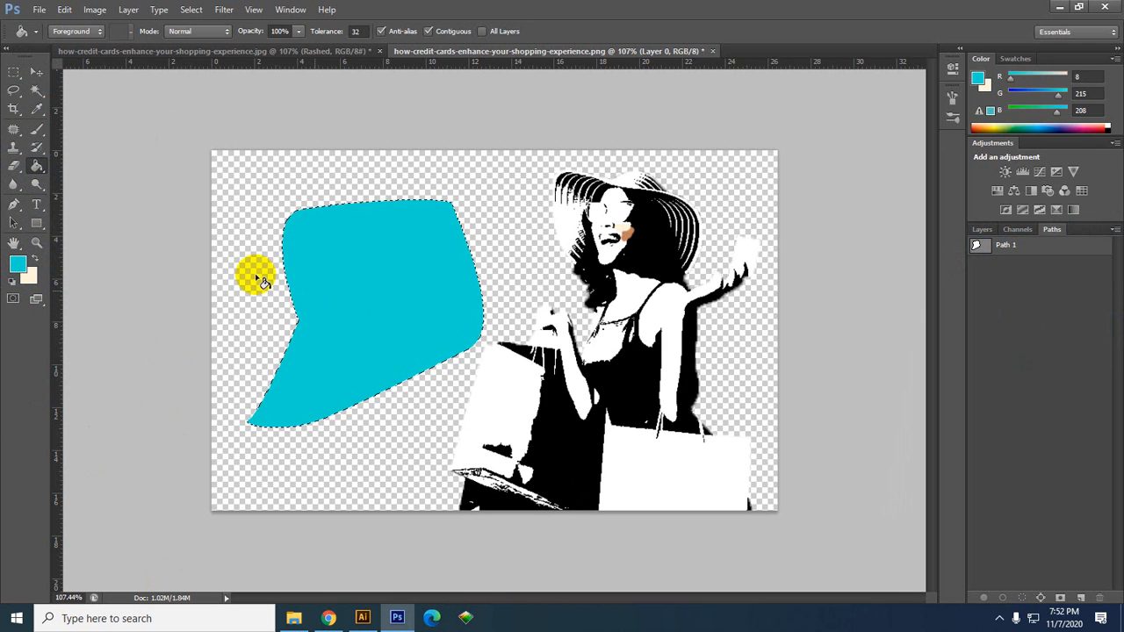
{"action": "left_click", "coordinate": [35, 74]}
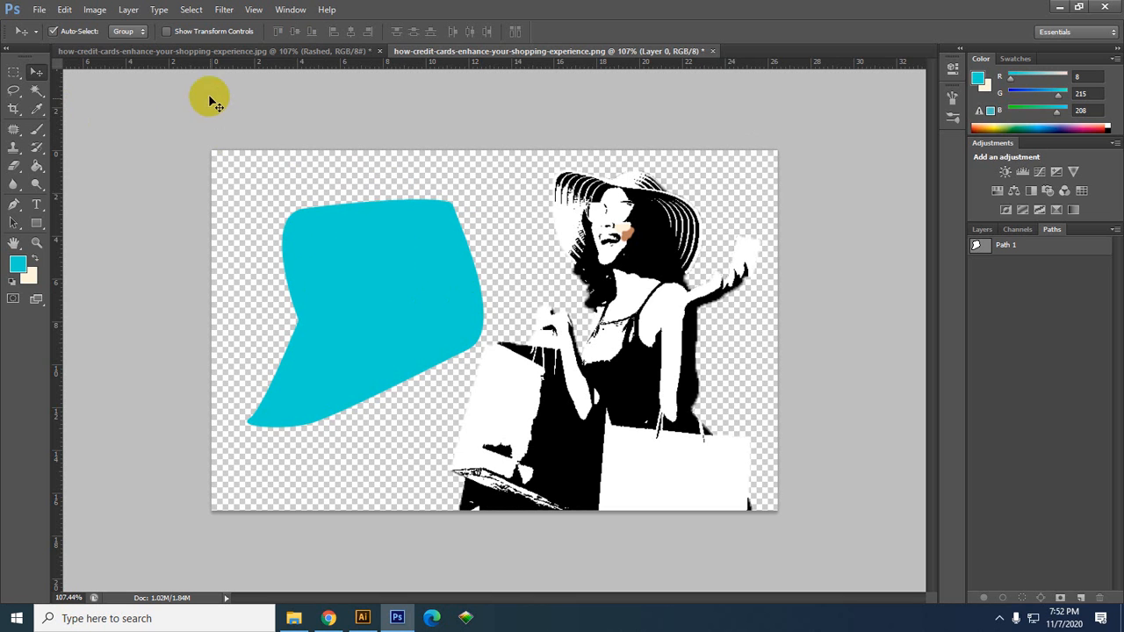
{"action": "left_click", "coordinate": [39, 77]}
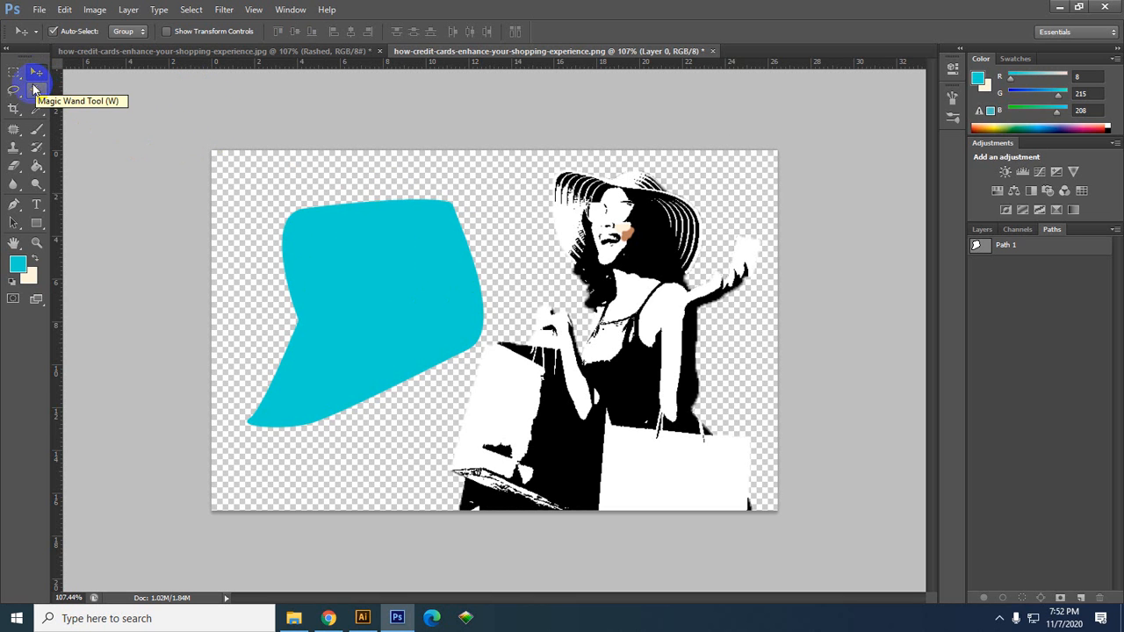
Close both open shopping image documents, the PNG and the JPG, without saving their changes.
{"action": "left_click", "coordinate": [387, 625]}
{"action": "left_click", "coordinate": [387, 624]}
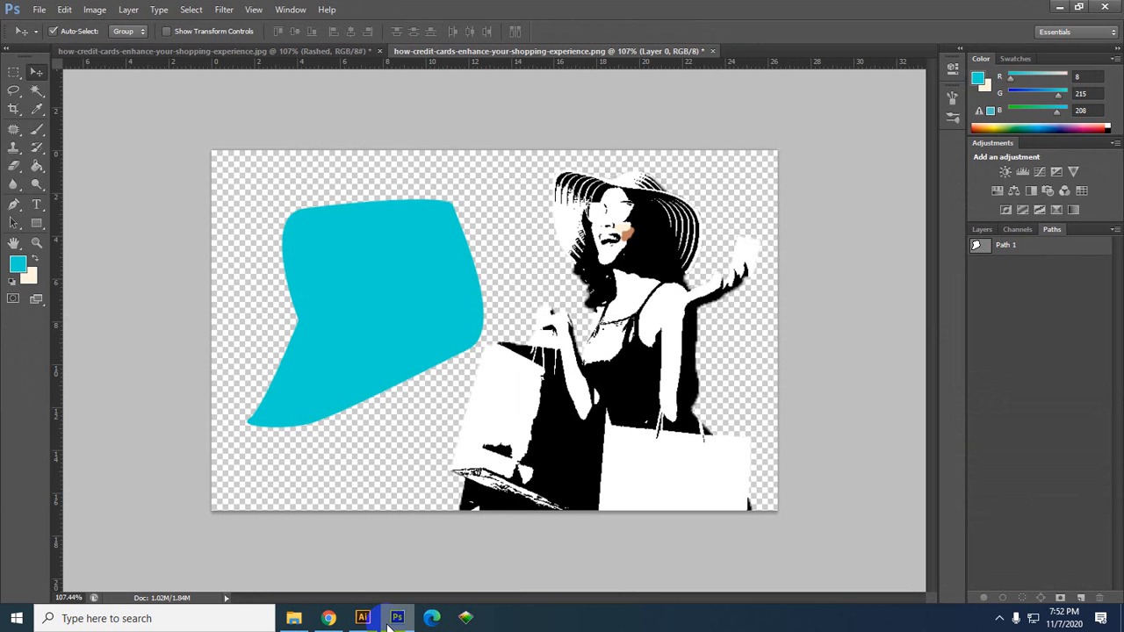
{"action": "left_click", "coordinate": [712, 50]}
{"action": "left_click", "coordinate": [550, 237]}
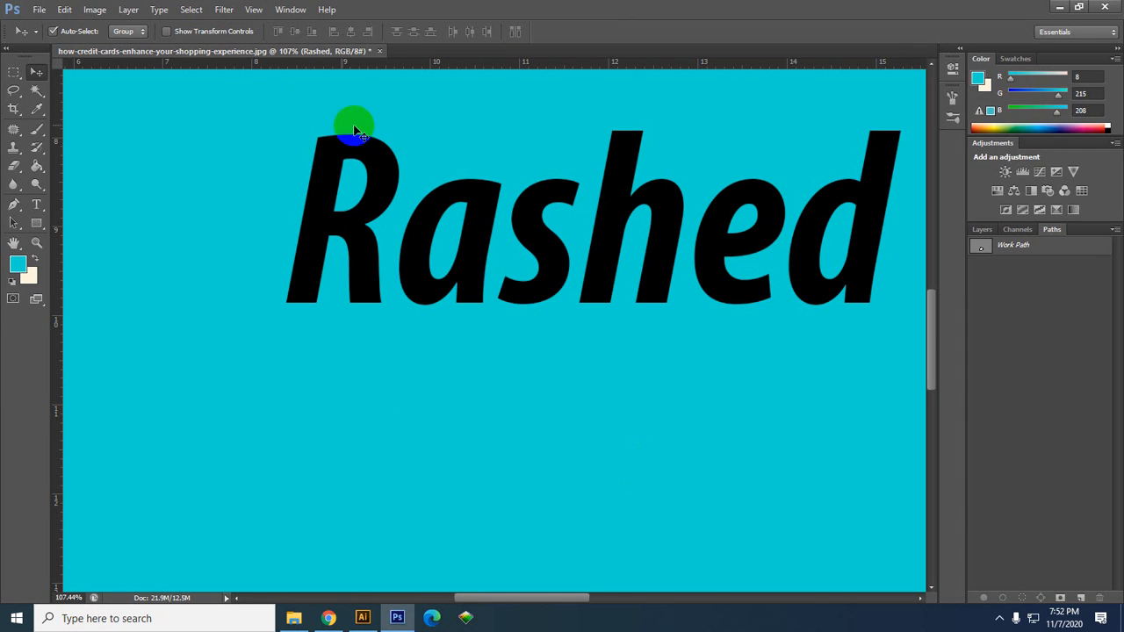
{"action": "left_click", "coordinate": [380, 51]}
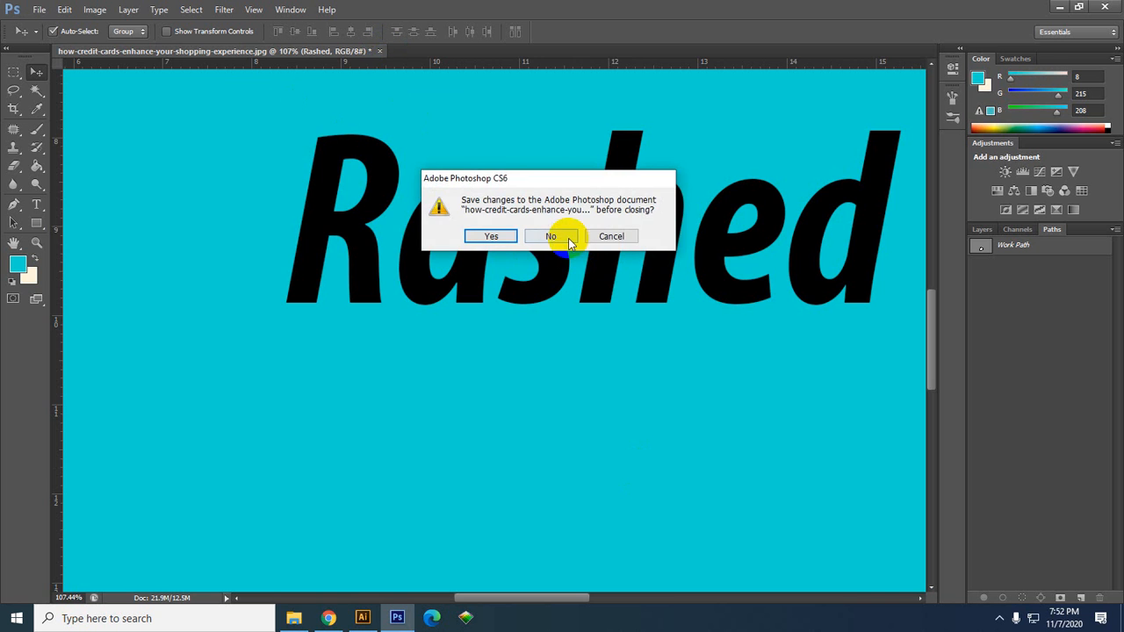
{"action": "left_click", "coordinate": [562, 236]}
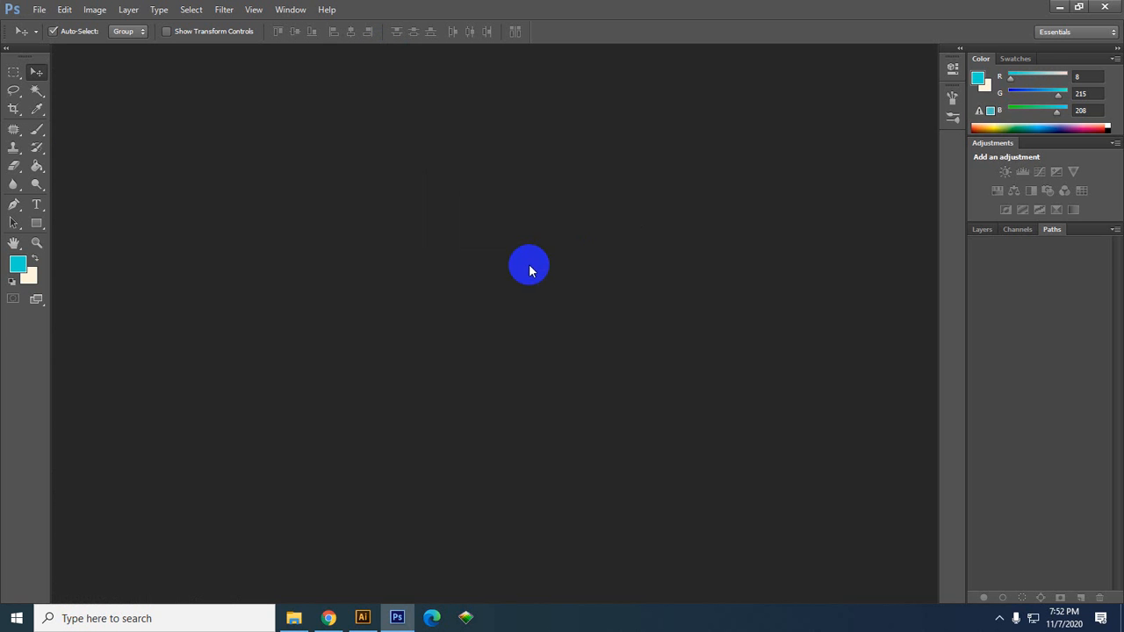
Minimize Photoshop to return to Illustrator and close the untitled traced artwork document without saving.
{"action": "left_click", "coordinate": [1061, 9]}
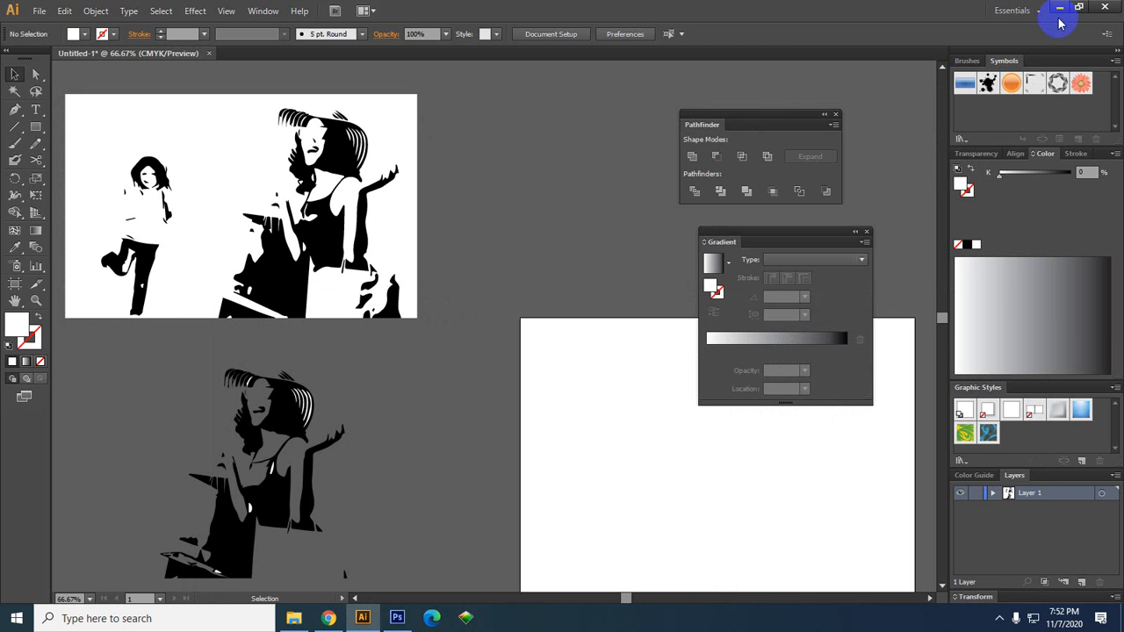
{"action": "left_click", "coordinate": [211, 54]}
{"action": "left_click", "coordinate": [647, 325]}
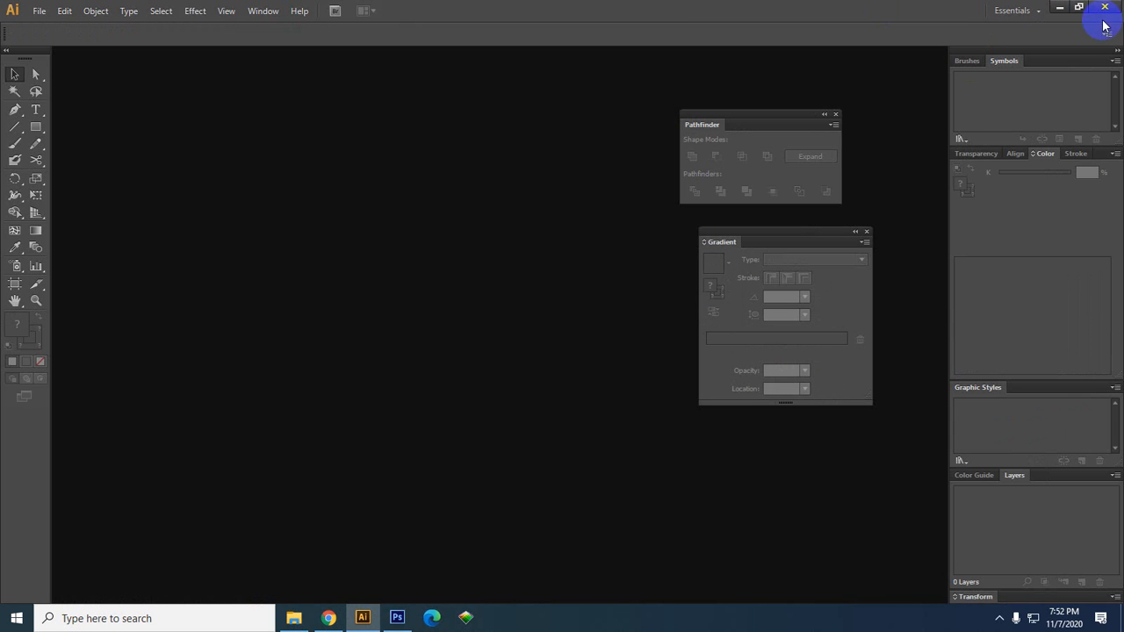
{"action": "left_click", "coordinate": [1000, 618]}
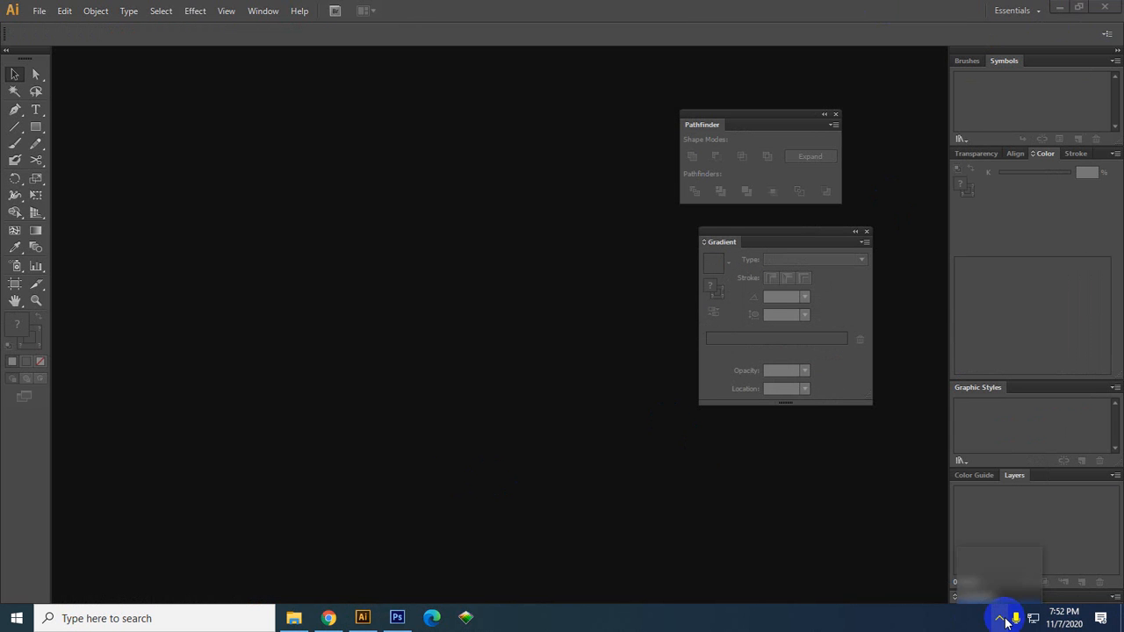